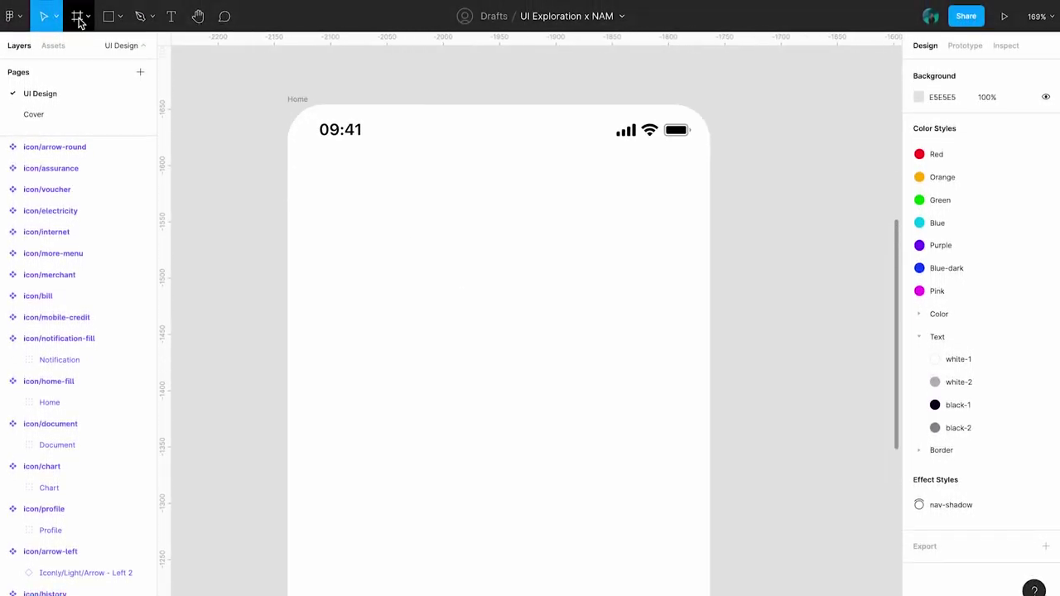
Step: Draw a rectangle in the Home frame and align it to the frame's left and top edges
{"action": "left_click", "coordinate": [109, 15]}
{"action": "left_click", "coordinate": [456, 234]}
{"action": "left_click", "coordinate": [918, 68]}
{"action": "left_click", "coordinate": [982, 69]}
Step: Make the header rectangle 375 wide and 306 tall with the purple gradient colour style
{"action": "left_click_drag", "start_coordinate": [391, 216], "coordinate": [710, 446]}
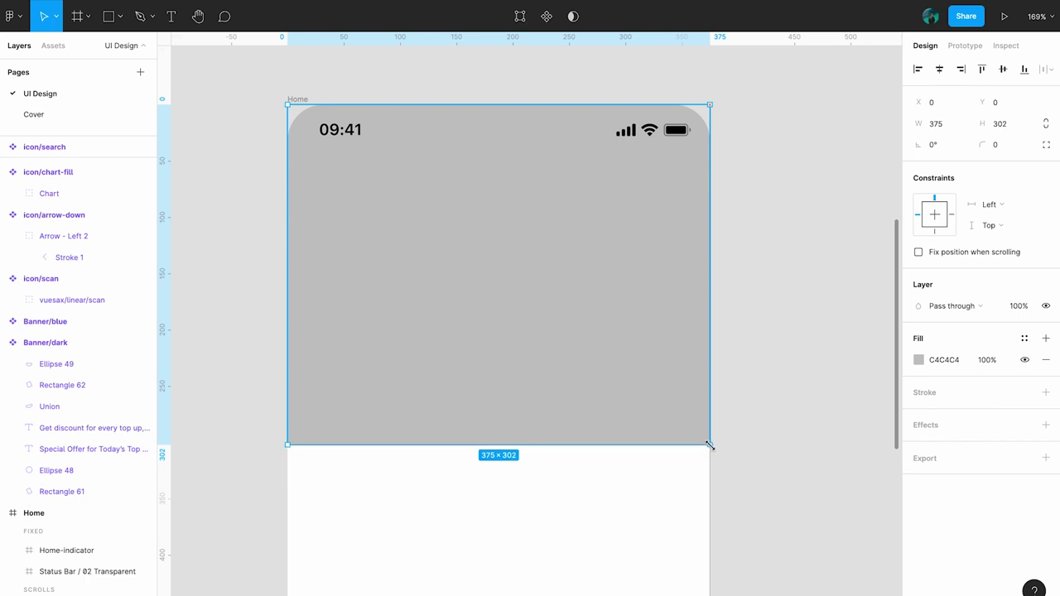
{"action": "left_click", "coordinate": [1000, 123]}
{"action": "type", "text": "306"}
{"action": "key", "text": "Return"}
{"action": "left_click", "coordinate": [1024, 338]}
{"action": "left_click", "coordinate": [934, 490]}
{"action": "scroll", "coordinate": [795, 450], "scroll_direction": "down", "scroll_amount": 3}
{"action": "left_click", "coordinate": [795, 450]}
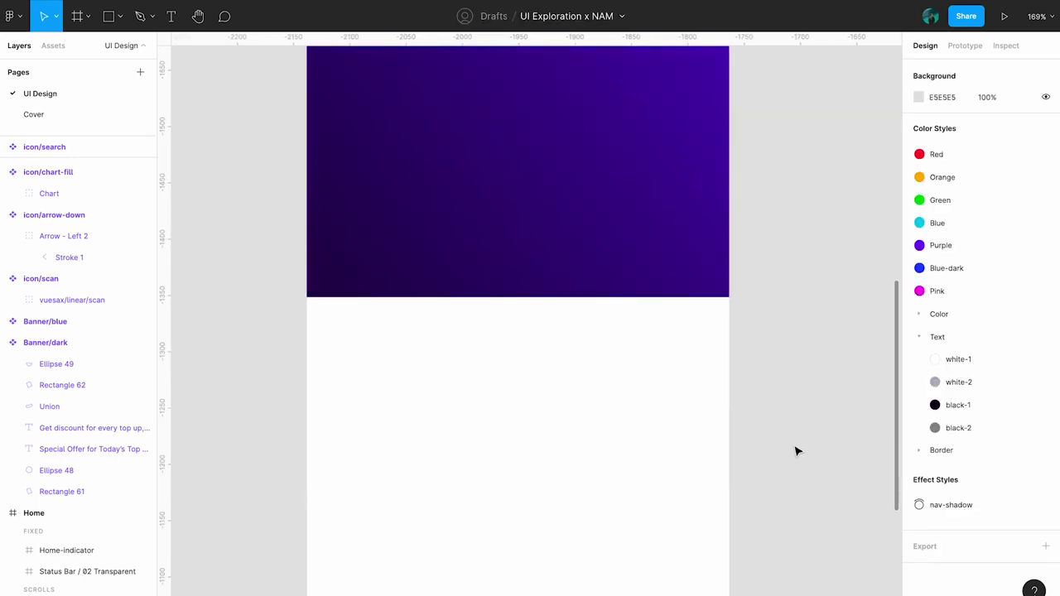
Step: Fill the Home frame with the dark purple colour style and check the status bar
{"action": "left_click", "coordinate": [1025, 361]}
{"action": "left_click", "coordinate": [971, 501]}
{"action": "left_click", "coordinate": [787, 323]}
{"action": "scroll", "coordinate": [634, 328], "scroll_direction": "up", "scroll_amount": 3}
{"action": "left_click", "coordinate": [692, 122]}
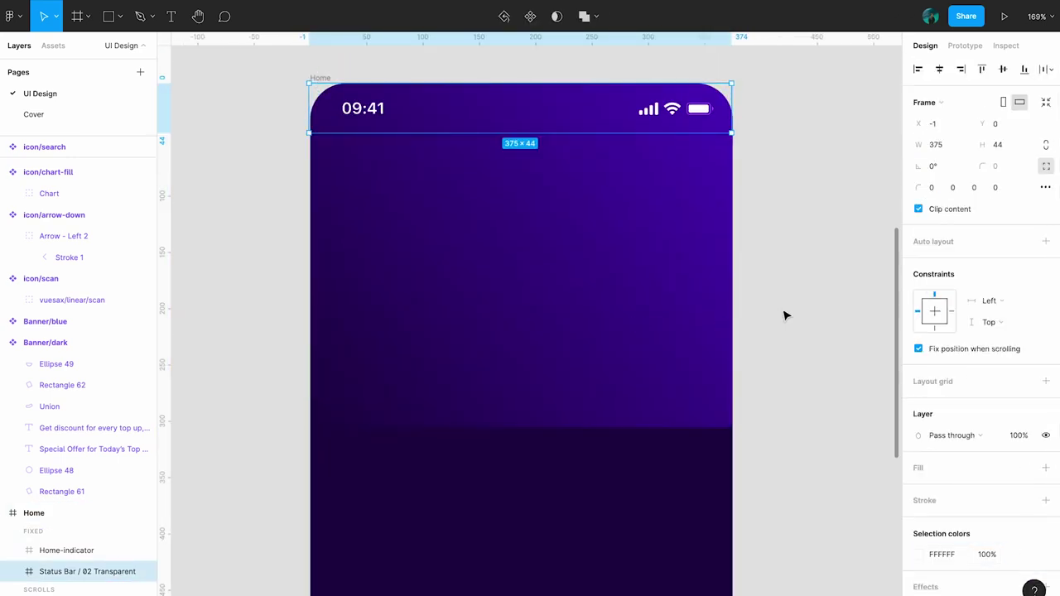
{"action": "left_click", "coordinate": [786, 312]}
{"action": "scroll", "coordinate": [786, 312], "scroll_direction": "down", "scroll_amount": 3}
{"action": "scroll", "coordinate": [409, 247], "scroll_direction": "up", "scroll_amount": 1}
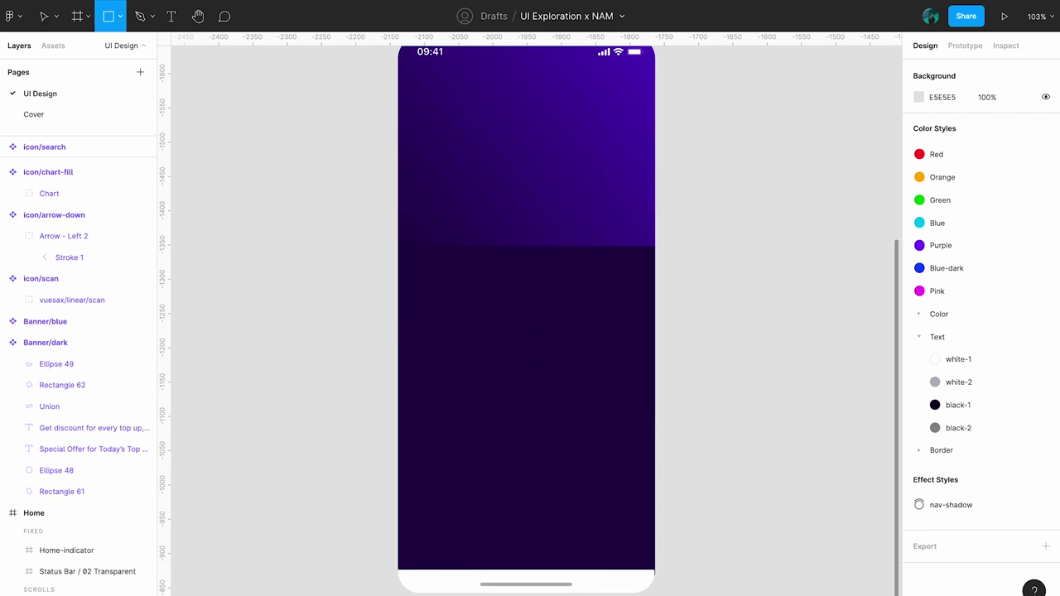
Step: Draw a white (FFFFFF) rectangle at X 0, 375 wide, reaching the frame bottom
{"action": "left_click", "coordinate": [407, 211]}
{"action": "left_click", "coordinate": [931, 102]}
{"action": "type", "text": "0"}
{"action": "left_click", "coordinate": [951, 124]}
{"action": "type", "text": "375"}
{"action": "key", "text": "Return"}
{"action": "mouse_move", "coordinate": [612, 246]}
{"action": "left_mouse_down"}
{"action": "mouse_move", "coordinate": [561, 386]}
{"action": "mouse_move", "coordinate": [549, 583]}
{"action": "left_mouse_up"}
{"action": "left_click", "coordinate": [945, 360]}
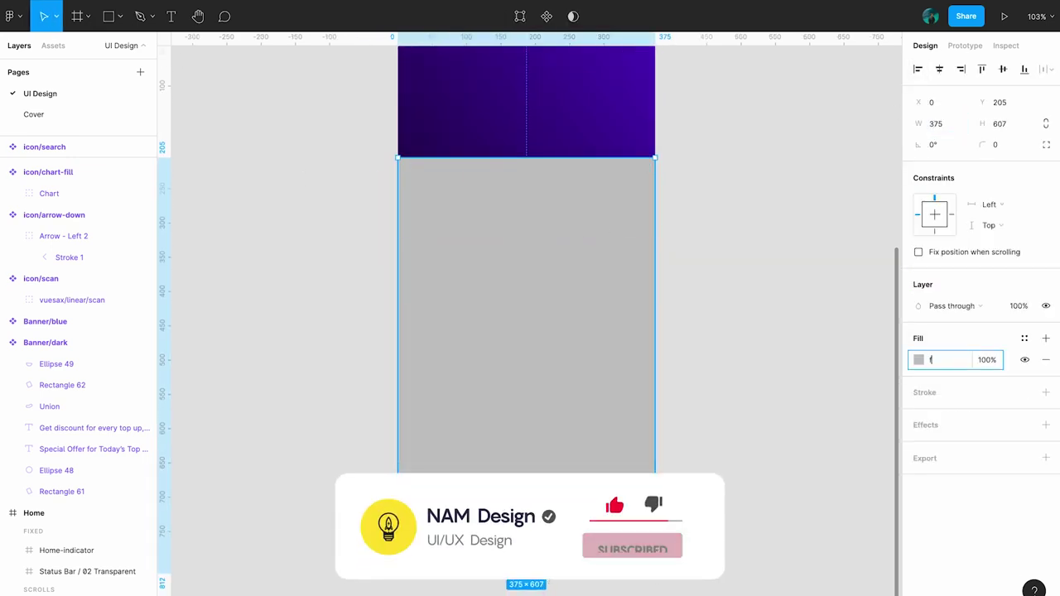
{"action": "type", "text": "FFFFFF"}
{"action": "key", "text": "Return"}
Step: Round the panel's top corners to 24, then move it slightly lower and shorten it
{"action": "left_click", "coordinate": [1047, 144]}
{"action": "left_click", "coordinate": [933, 165]}
{"action": "type", "text": "24"}
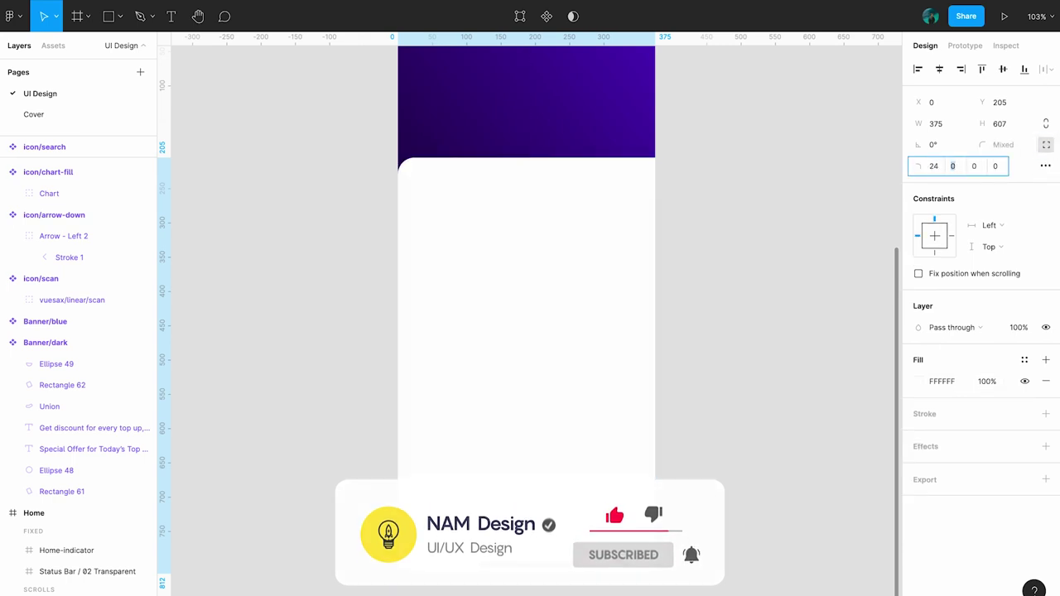
{"action": "left_click", "coordinate": [954, 165]}
{"action": "type", "text": "24"}
{"action": "key", "text": "Return"}
{"action": "left_click_drag", "start_coordinate": [587, 208], "coordinate": [587, 225]}
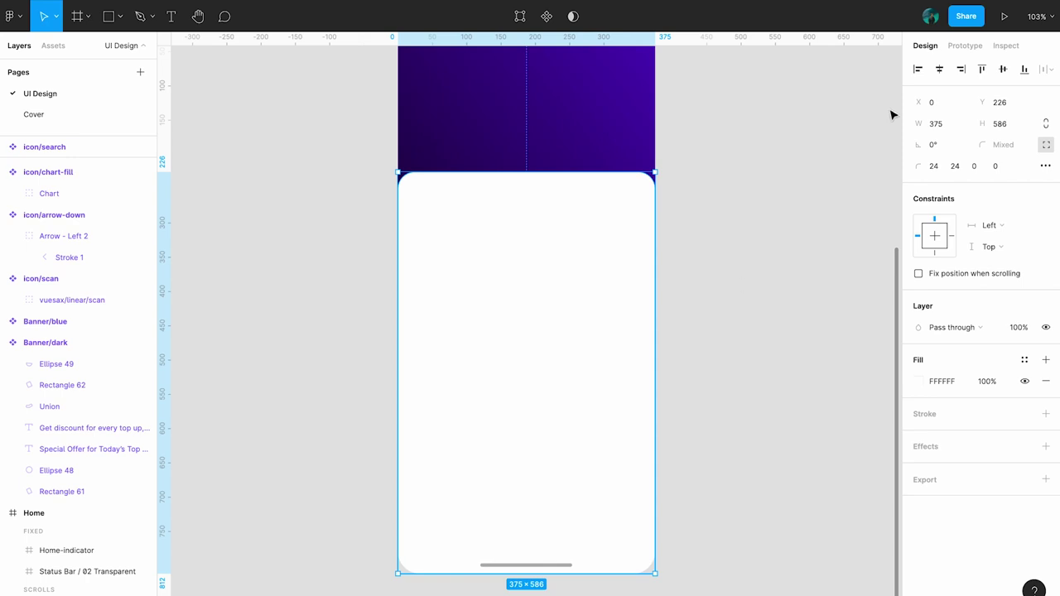
{"action": "left_click_drag", "start_coordinate": [992, 131], "coordinate": [984, 131]}
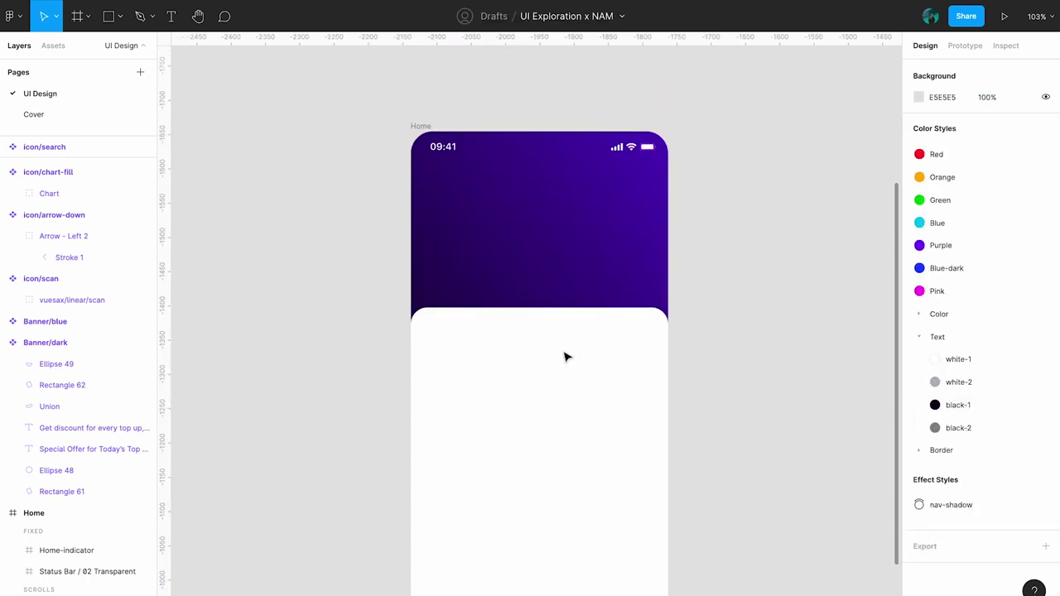
Step: Draw a 48 px circle and nudge it into the header's top-left corner
{"action": "left_click", "coordinate": [120, 15]}
{"action": "left_click", "coordinate": [104, 95]}
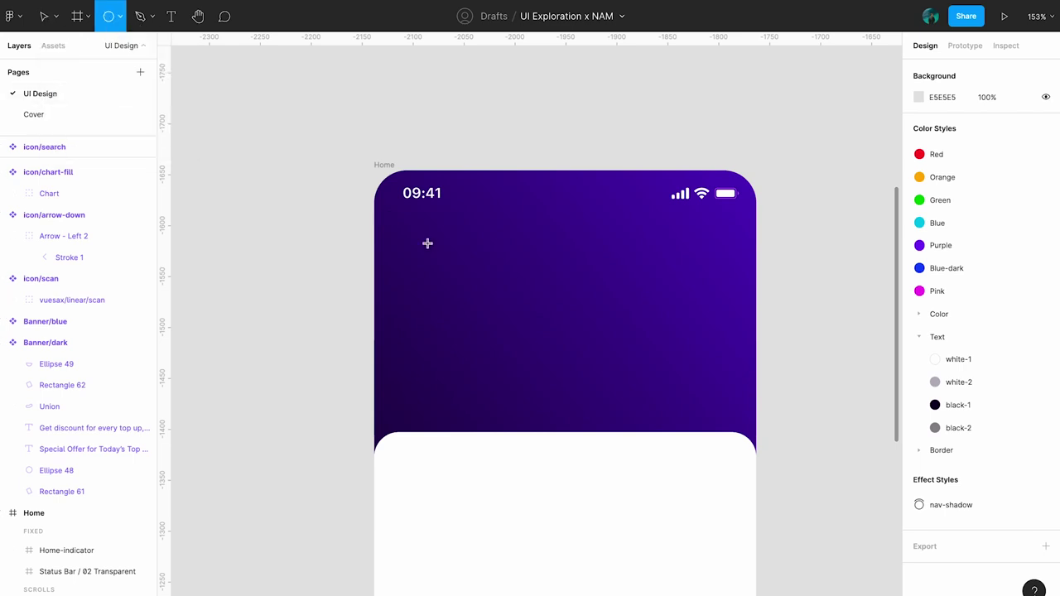
{"action": "left_click_drag", "start_coordinate": [409, 236], "coordinate": [479, 304]}
{"action": "type", "text": "48"}
{"action": "key", "text": "Return"}
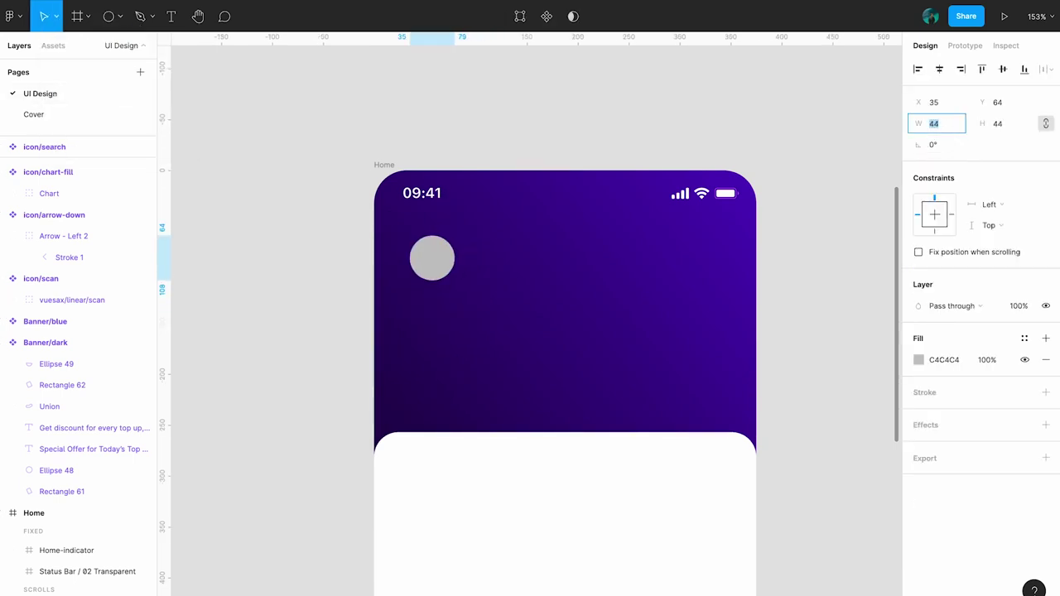
{"action": "key", "text": "shift+Left"}
{"action": "key", "text": "Left"}
{"action": "key", "text": "Up"}
{"action": "key", "text": "Up"}
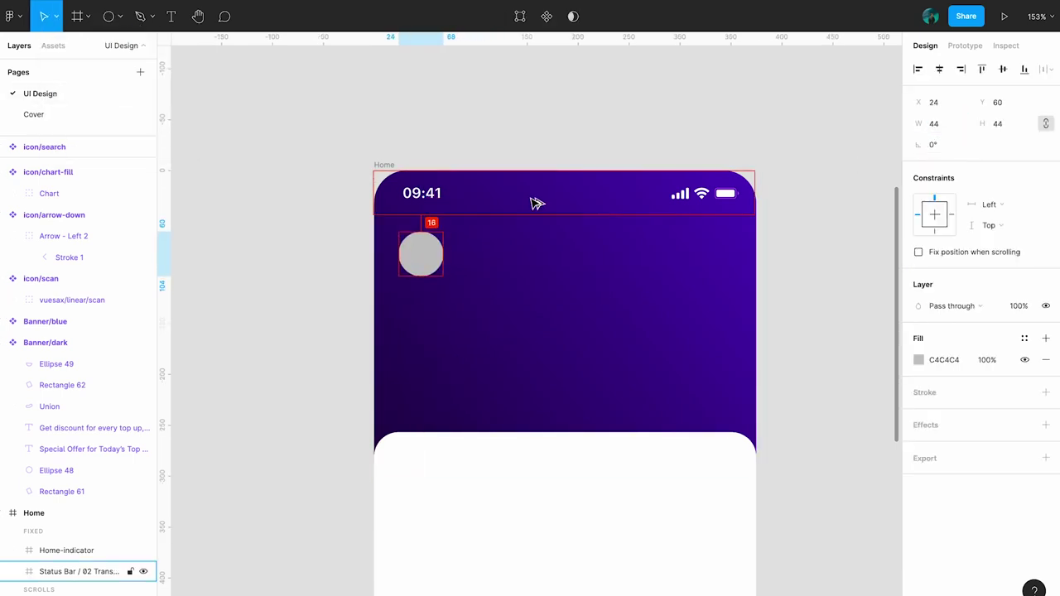
{"action": "left_click", "coordinate": [480, 161]}
Step: Draw a 46 px square with corner radius 16 at the header's top right
{"action": "left_click", "coordinate": [120, 16]}
{"action": "left_click", "coordinate": [104, 45]}
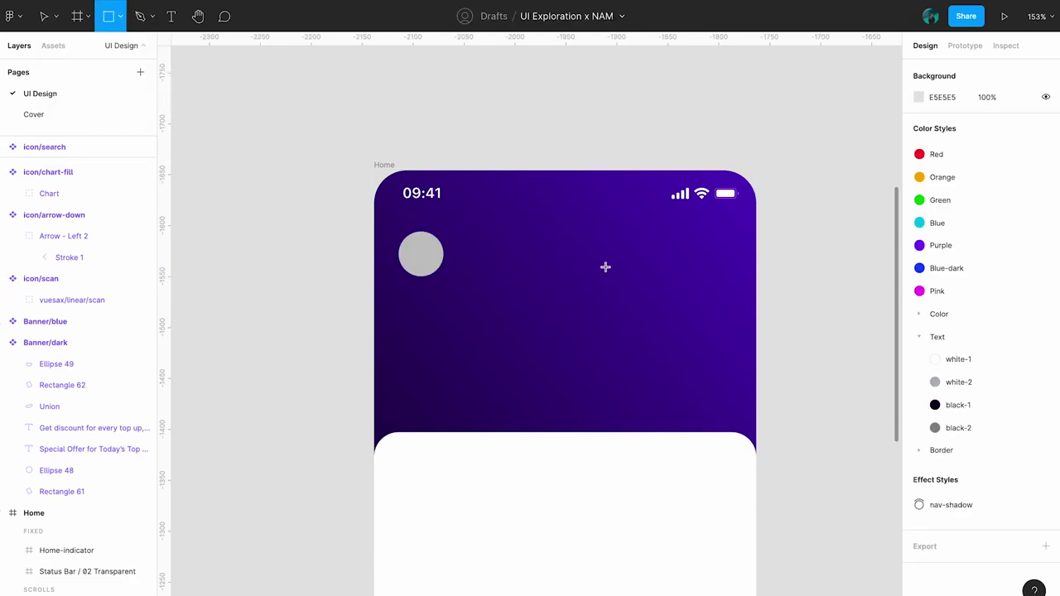
{"action": "left_click_drag", "start_coordinate": [602, 247], "coordinate": [661, 308]}
{"action": "left_click", "coordinate": [936, 123]}
{"action": "type", "text": "46"}
{"action": "key", "text": "Return"}
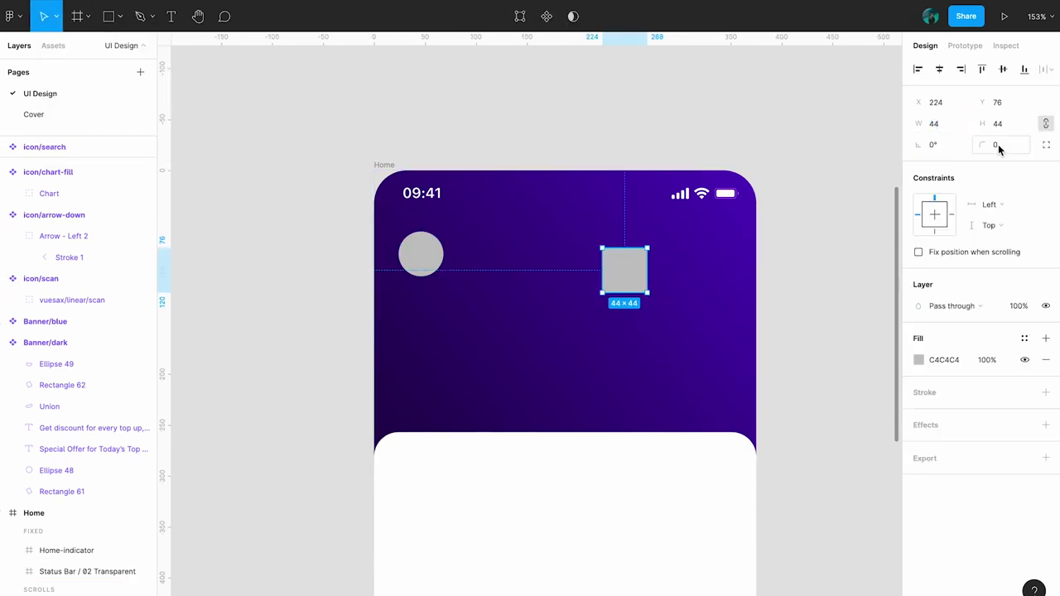
{"action": "type", "text": "6"}
{"action": "key", "text": "Return"}
{"action": "left_click", "coordinate": [810, 277]}
{"action": "left_click_drag", "start_coordinate": [625, 270], "coordinate": [709, 253]}
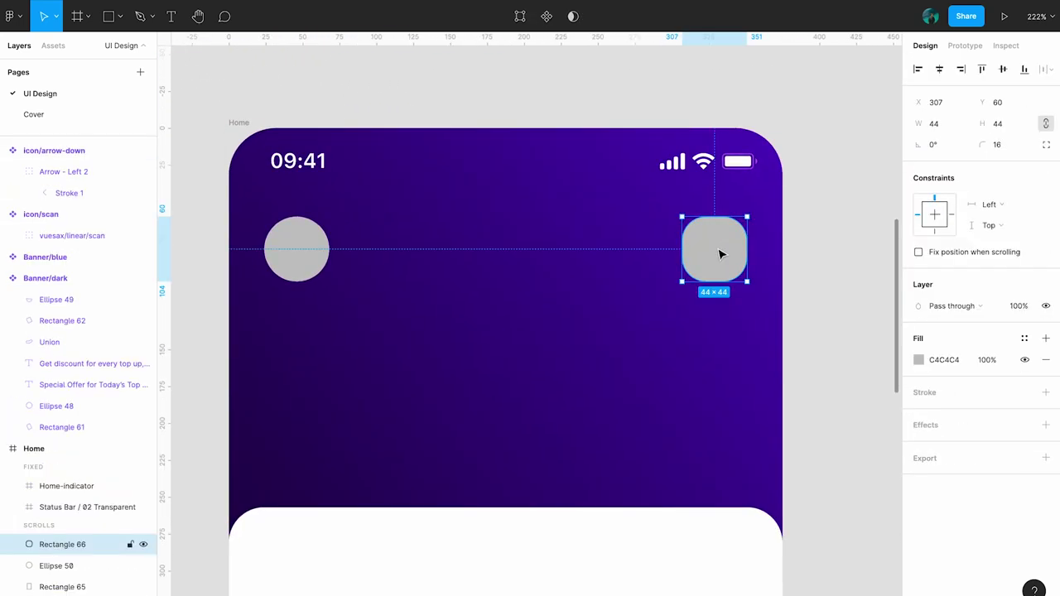
Step: Paste the bell icon into the square and make it a fill-less auto-layout button with a white border
{"action": "key", "text": "ctrl+v"}
{"action": "left_click", "coordinate": [962, 72]}
{"action": "left_click", "coordinate": [982, 72]}
{"action": "left_click", "coordinate": [940, 73]}
{"action": "left_click_drag", "start_coordinate": [824, 204], "coordinate": [741, 240]}
{"action": "key", "text": "shift+a"}
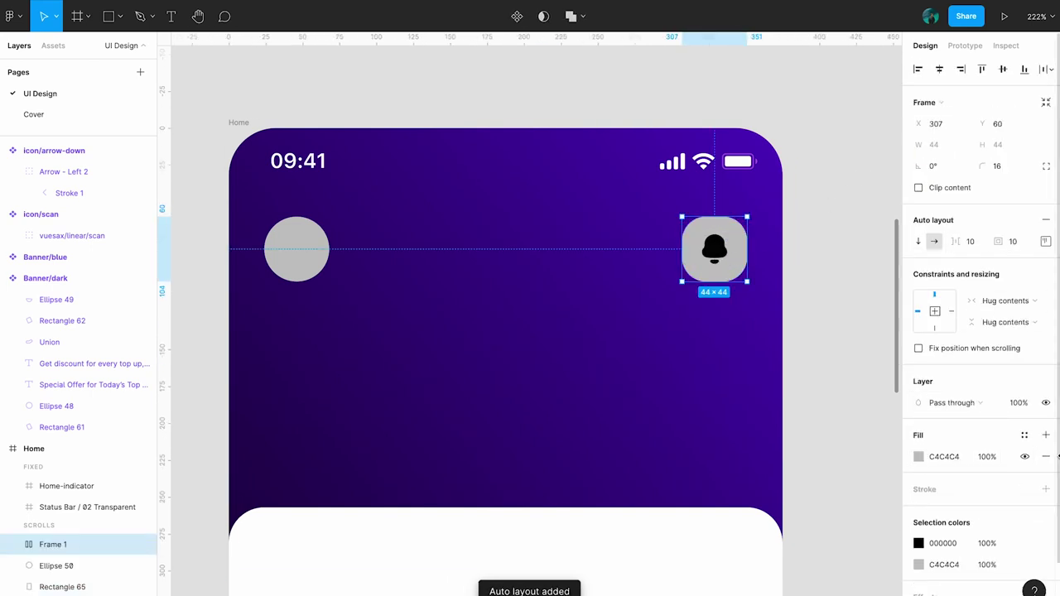
{"action": "left_click", "coordinate": [1045, 456]}
{"action": "left_click", "coordinate": [930, 588]}
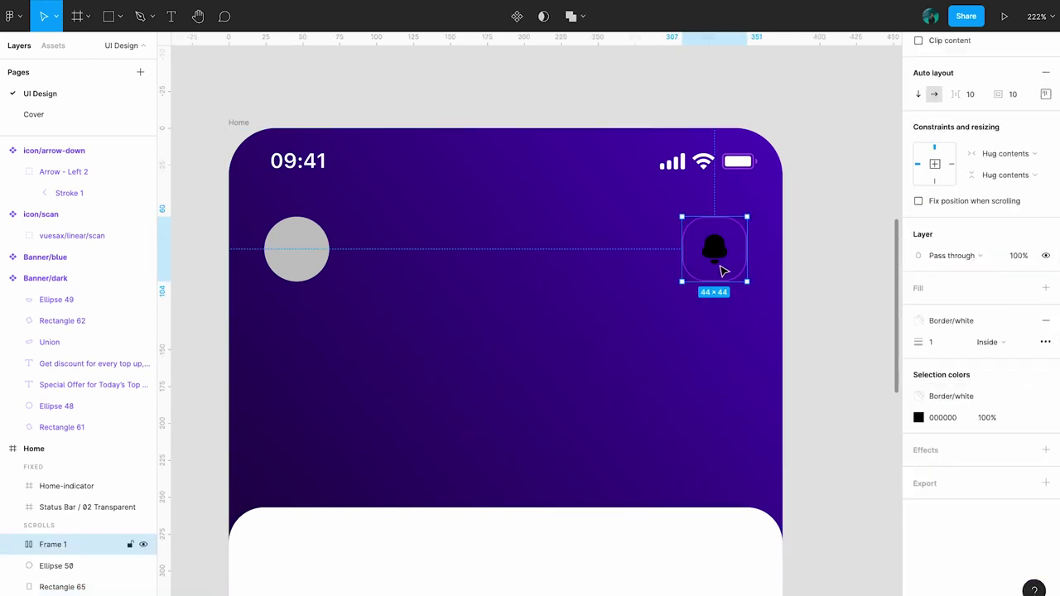
{"action": "key", "text": "Return"}
Step: Fill the circle with the profile photo image style
{"action": "left_click", "coordinate": [297, 248]}
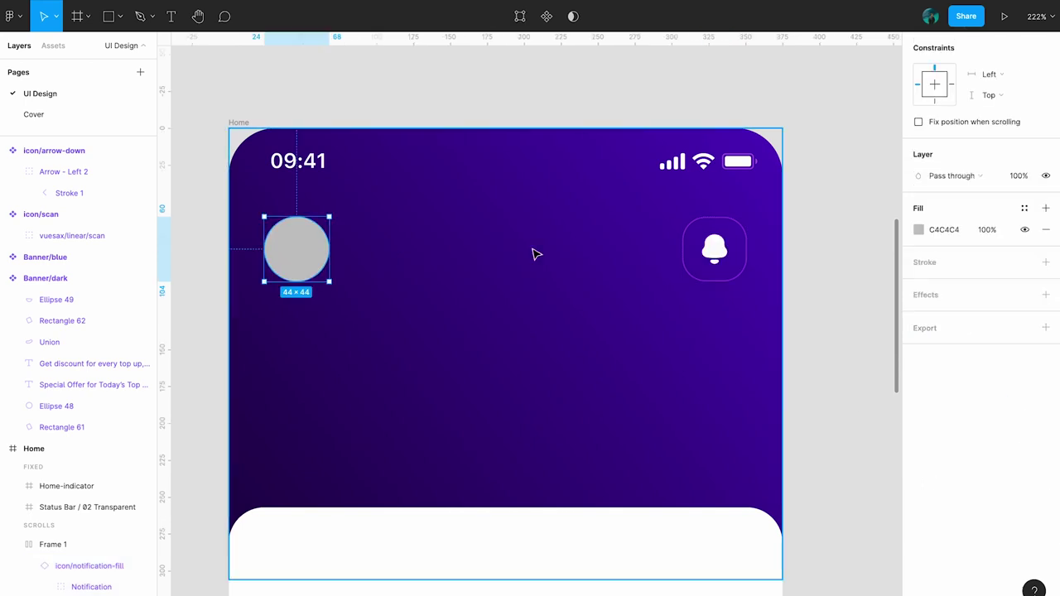
{"action": "left_click", "coordinate": [1025, 208]}
{"action": "scroll", "coordinate": [1018, 333], "scroll_direction": "down", "scroll_amount": 3}
{"action": "scroll", "coordinate": [1018, 334], "scroll_direction": "down", "scroll_amount": 2}
{"action": "left_click", "coordinate": [1014, 374]}
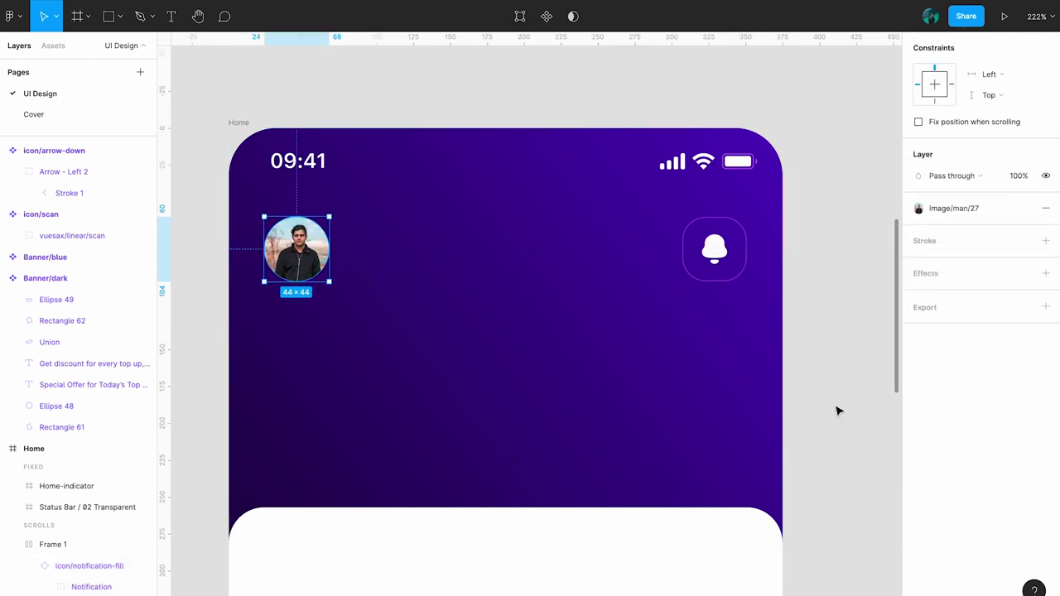
{"action": "key", "text": "Escape"}
{"action": "scroll", "coordinate": [613, 395], "scroll_direction": "down", "scroll_amount": 3}
{"action": "left_click", "coordinate": [171, 16]}
{"action": "scroll", "coordinate": [497, 184], "scroll_direction": "up", "scroll_amount": 2}
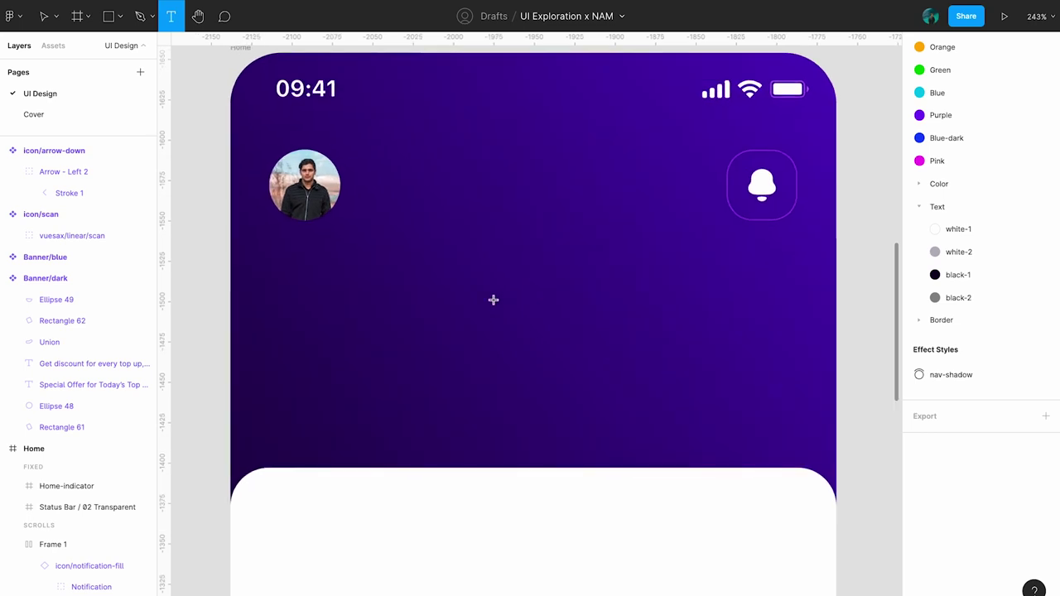
Step: Add an 'Available Balance' label in Inter Medium with the Text/white-2 colour
{"action": "left_click", "coordinate": [506, 273]}
{"action": "type", "text": "Available"}
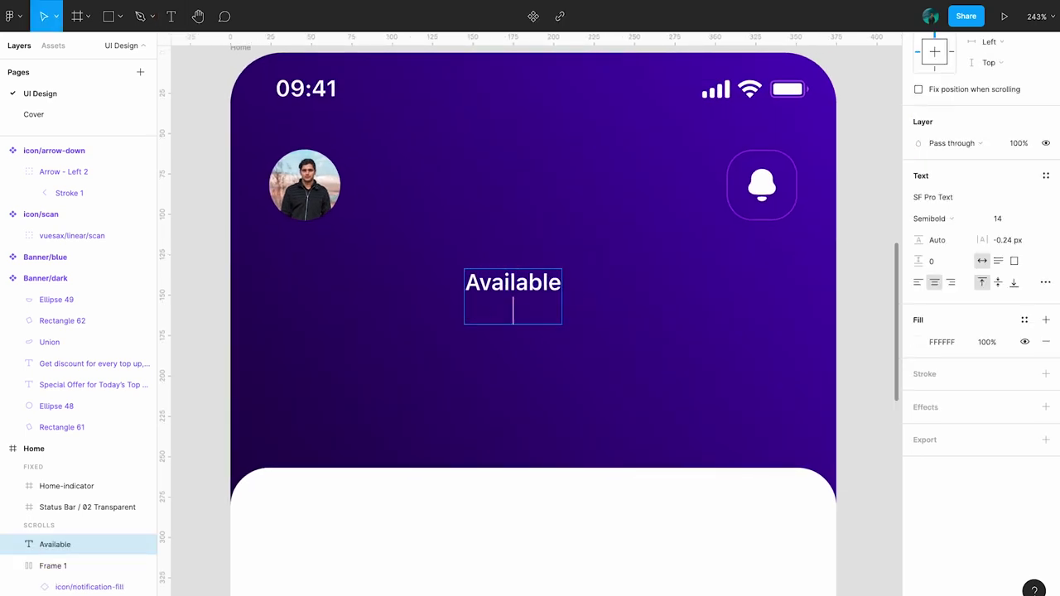
{"action": "key", "text": "Escape"}
{"action": "left_click", "coordinate": [929, 219]}
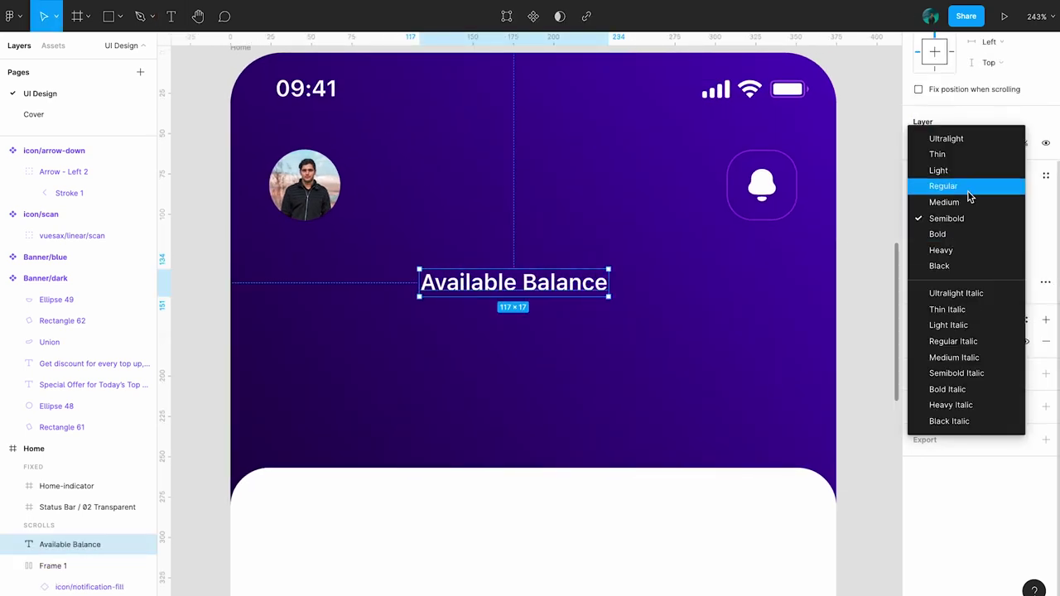
{"action": "left_click", "coordinate": [951, 200]}
{"action": "key", "text": "Return"}
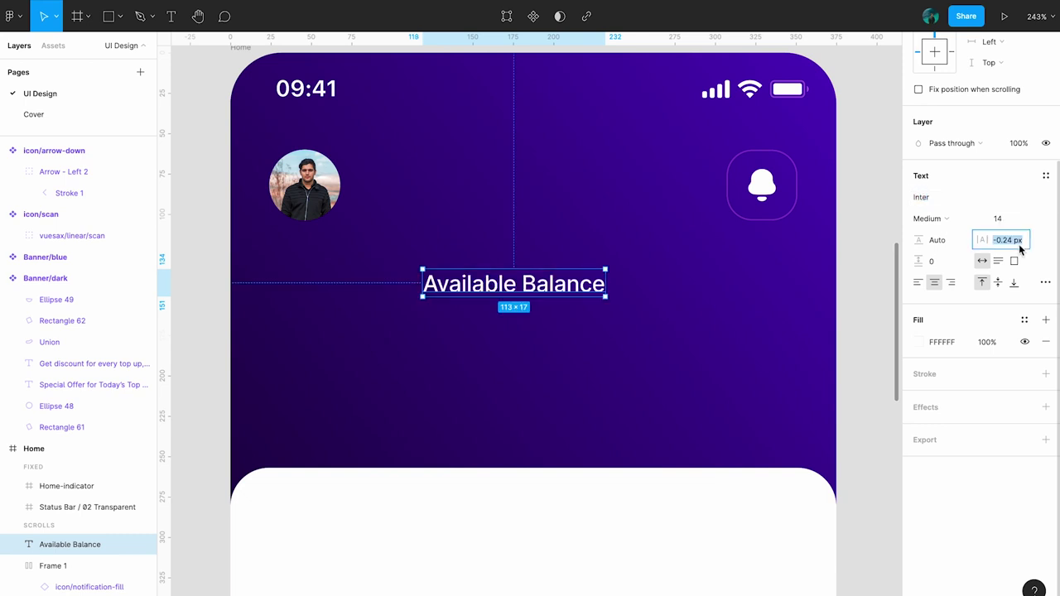
{"action": "type", "text": "0"}
{"action": "key", "text": "Return"}
{"action": "scroll", "coordinate": [928, 124], "scroll_direction": "up", "scroll_amount": 3}
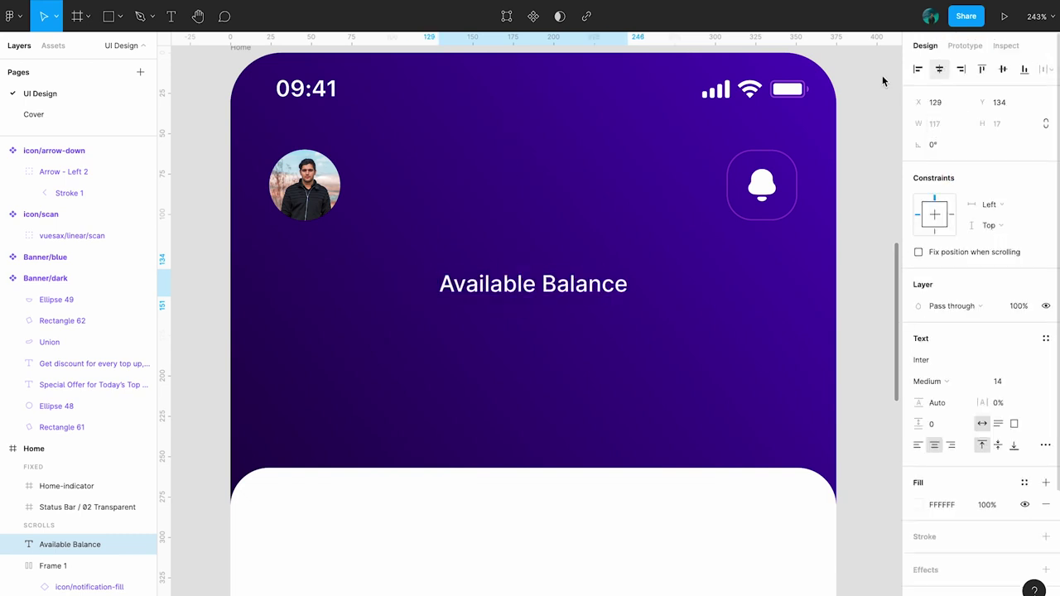
{"action": "left_click_drag", "start_coordinate": [514, 283], "coordinate": [532, 249]}
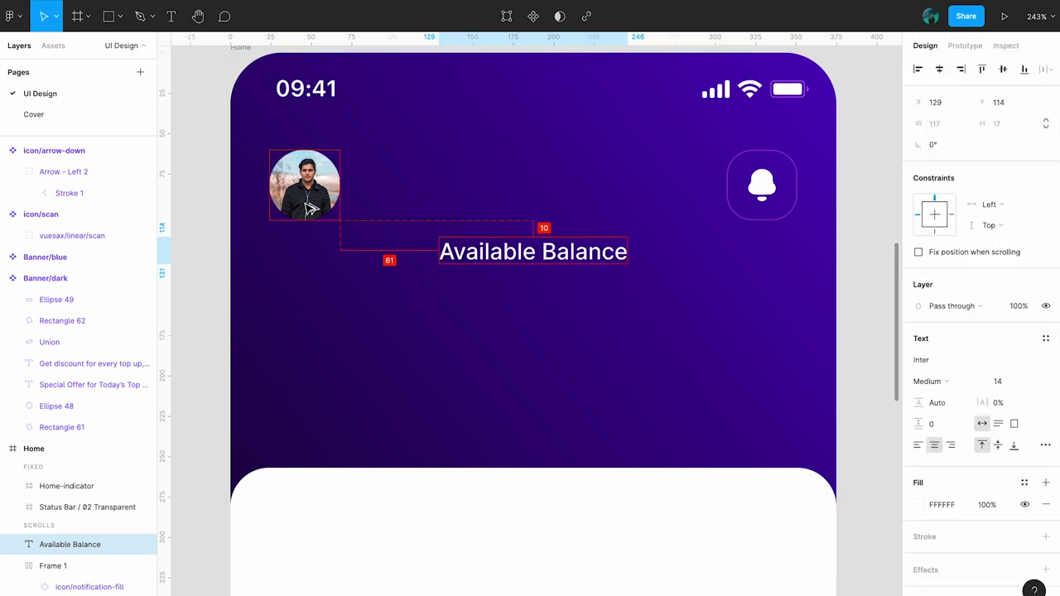
{"action": "left_click", "coordinate": [1025, 482]}
{"action": "left_click", "coordinate": [990, 545]}
Step: Duplicate the label below as a size-40, Text/white-1 '$450.54' amount
{"action": "left_click", "coordinate": [857, 419]}
{"action": "left_click_drag", "start_coordinate": [556, 251], "coordinate": [556, 289]}
{"action": "key", "text": "Down"}
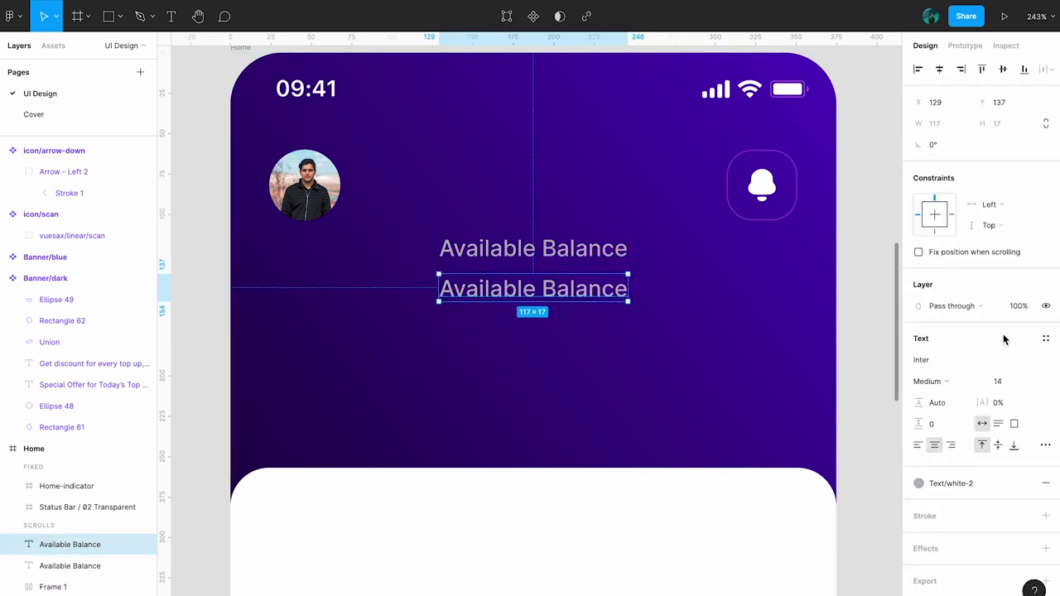
{"action": "key", "text": "Return"}
{"action": "left_click", "coordinate": [1025, 483]}
{"action": "left_click", "coordinate": [936, 512]}
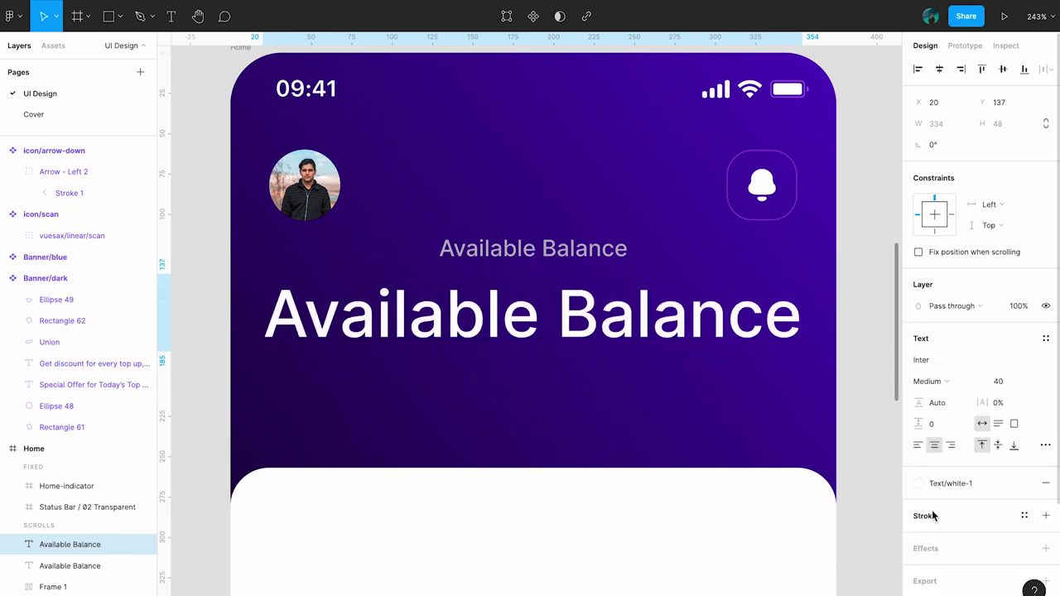
{"action": "double_click", "coordinate": [696, 329]}
{"action": "type", "text": "$450.54"}
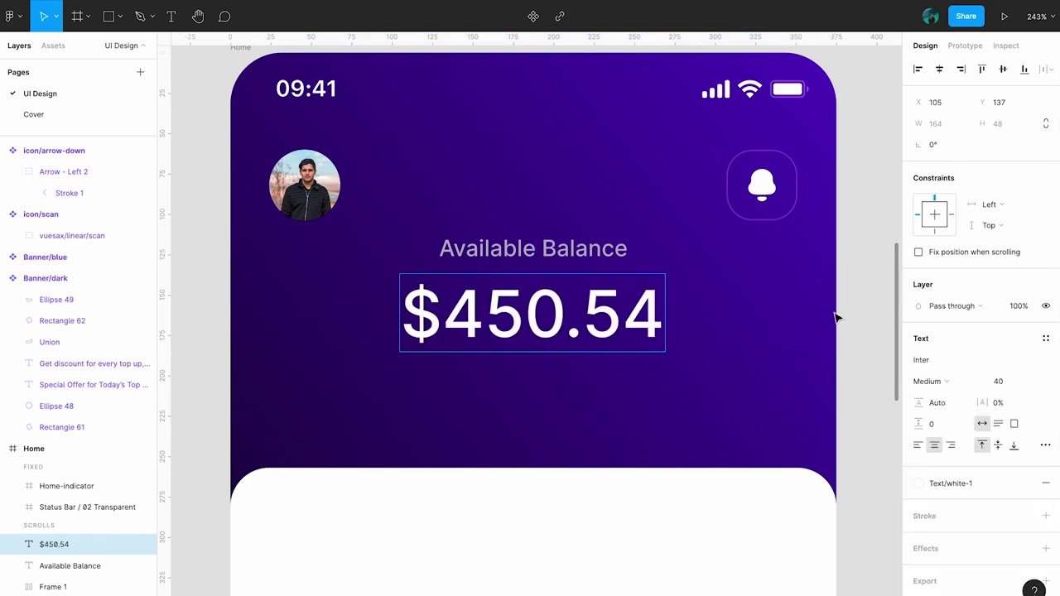
{"action": "key", "text": "Escape"}
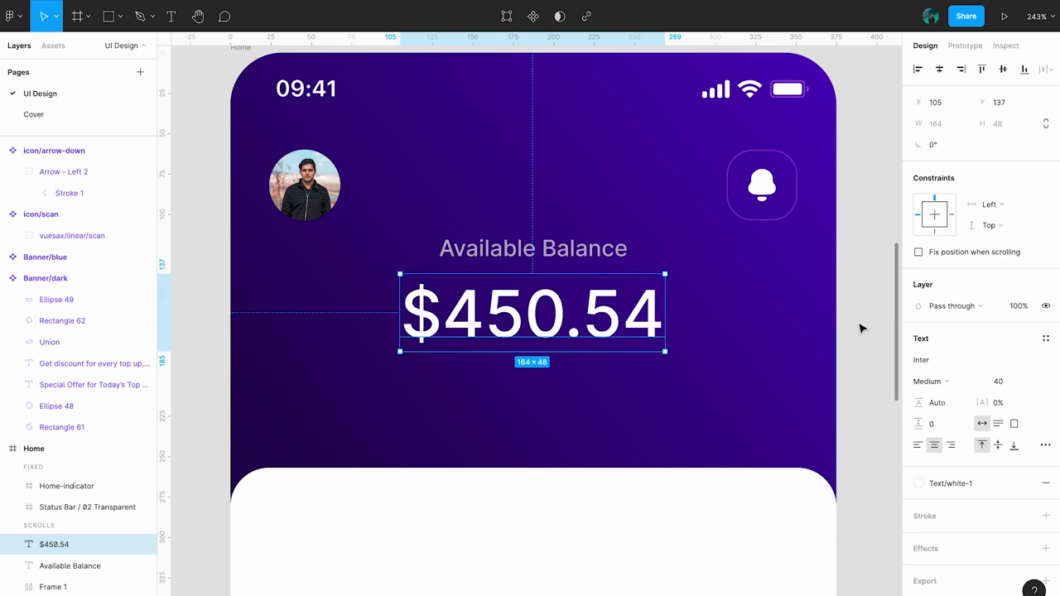
Step: Wrap the label and amount in a centre-aligned auto-layout frame
{"action": "left_click", "coordinate": [595, 267], "text": "shift"}
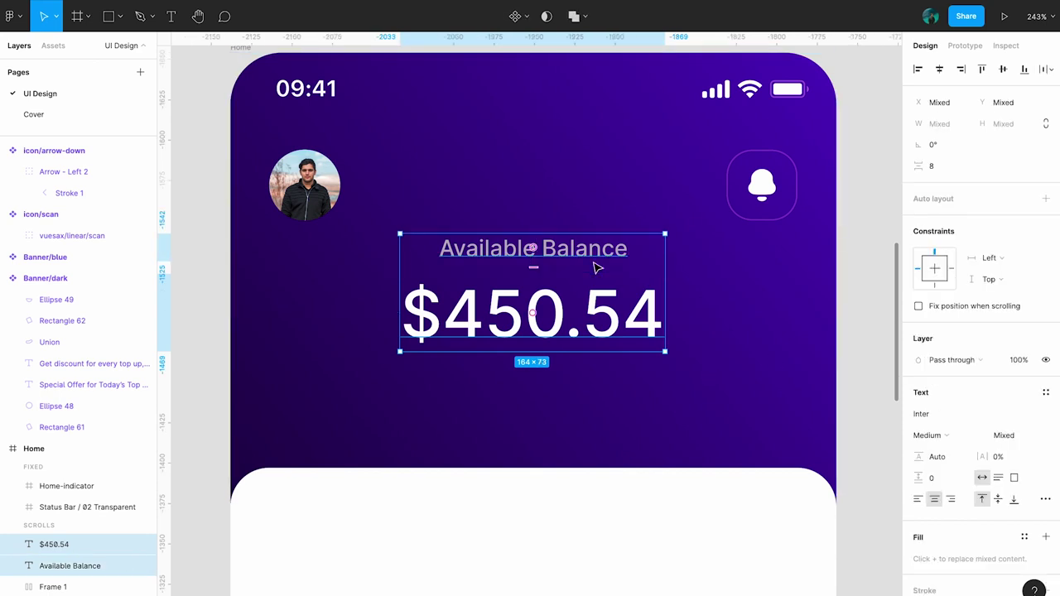
{"action": "key", "text": "shift+a"}
{"action": "left_click", "coordinate": [1046, 241]}
{"action": "left_click", "coordinate": [1001, 289]}
{"action": "scroll", "coordinate": [698, 208], "scroll_direction": "down", "scroll_amount": 3}
{"action": "key", "text": "Escape"}
{"action": "scroll", "coordinate": [497, 265], "scroll_direction": "up", "scroll_amount": 2}
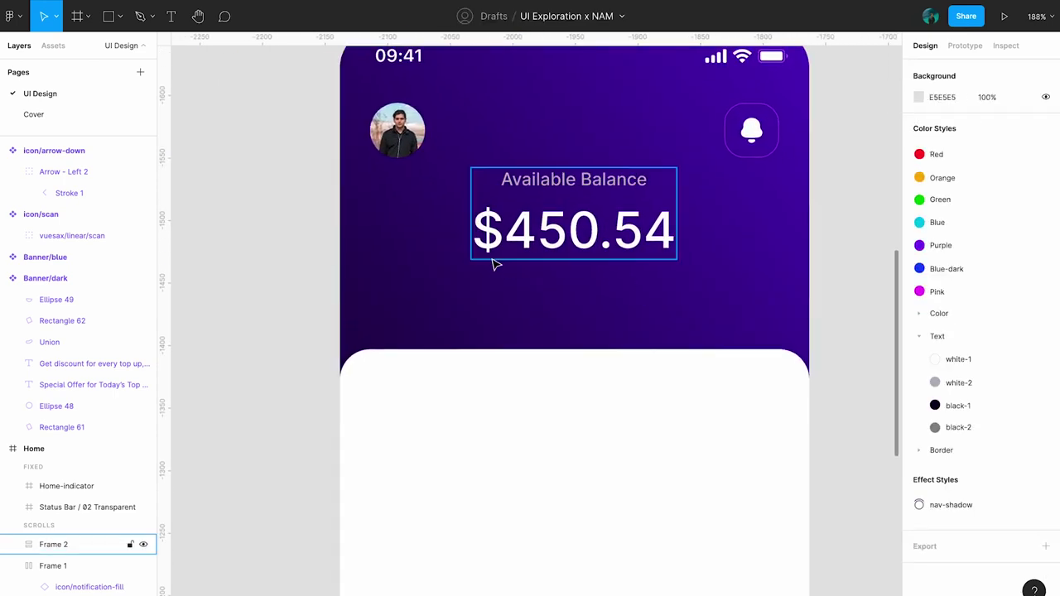
Step: Add a 'Top Up' text label on the white panel below the balance
{"action": "scroll", "coordinate": [494, 264], "scroll_direction": "up", "scroll_amount": 1}
{"action": "scroll", "coordinate": [494, 264], "scroll_direction": "down", "scroll_amount": 2}
{"action": "scroll", "coordinate": [495, 265], "scroll_direction": "down", "scroll_amount": 1}
{"action": "scroll", "coordinate": [495, 265], "scroll_direction": "up", "scroll_amount": 3}
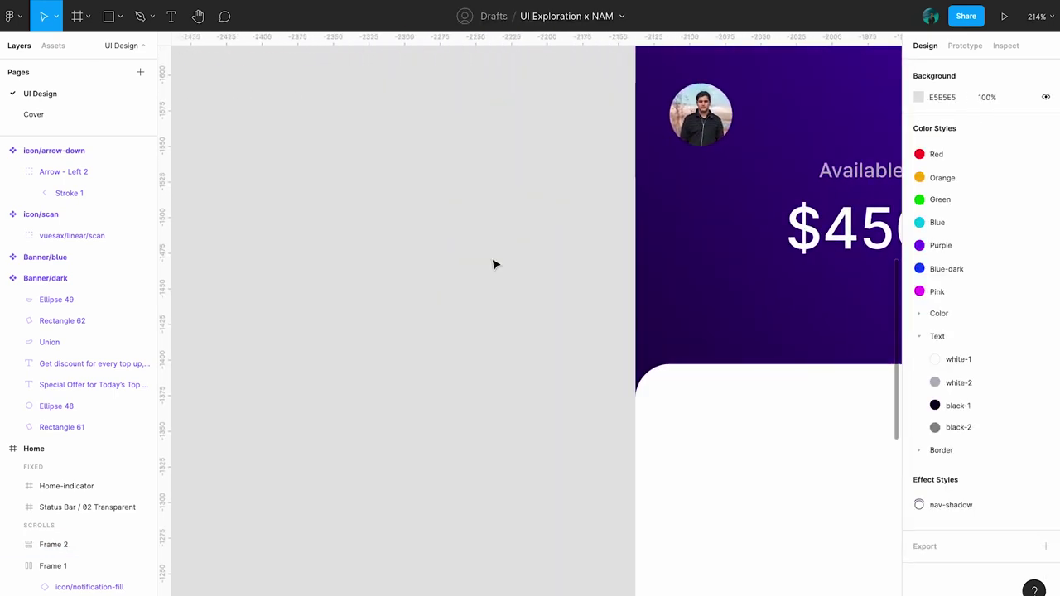
{"action": "scroll", "coordinate": [495, 265], "scroll_direction": "left", "scroll_amount": 3}
{"action": "key", "text": "t"}
{"action": "scroll", "coordinate": [365, 249], "scroll_direction": "right", "scroll_amount": 5}
{"action": "scroll", "coordinate": [385, 270], "scroll_direction": "down", "scroll_amount": 3}
{"action": "left_click", "coordinate": [391, 274]}
{"action": "type", "text": "Top"}
{"action": "key", "text": "Escape"}
{"action": "type", "text": "up"}
{"action": "key", "text": "Escape"}
{"action": "left_click", "coordinate": [917, 445]}
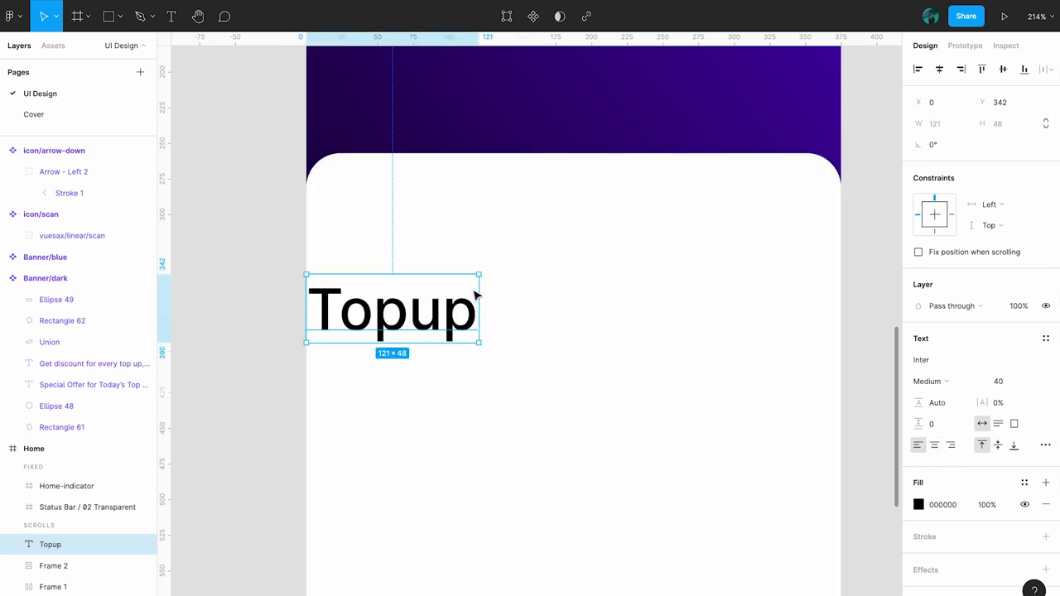
{"action": "left_click_drag", "start_coordinate": [473, 290], "coordinate": [562, 311]}
{"action": "double_click", "coordinate": [562, 311]}
{"action": "key", "text": "Escape"}
Step: Make the Top Up label Regular weight, 12 px, 67 px wide and centre-aligned
{"action": "left_click", "coordinate": [927, 381]}
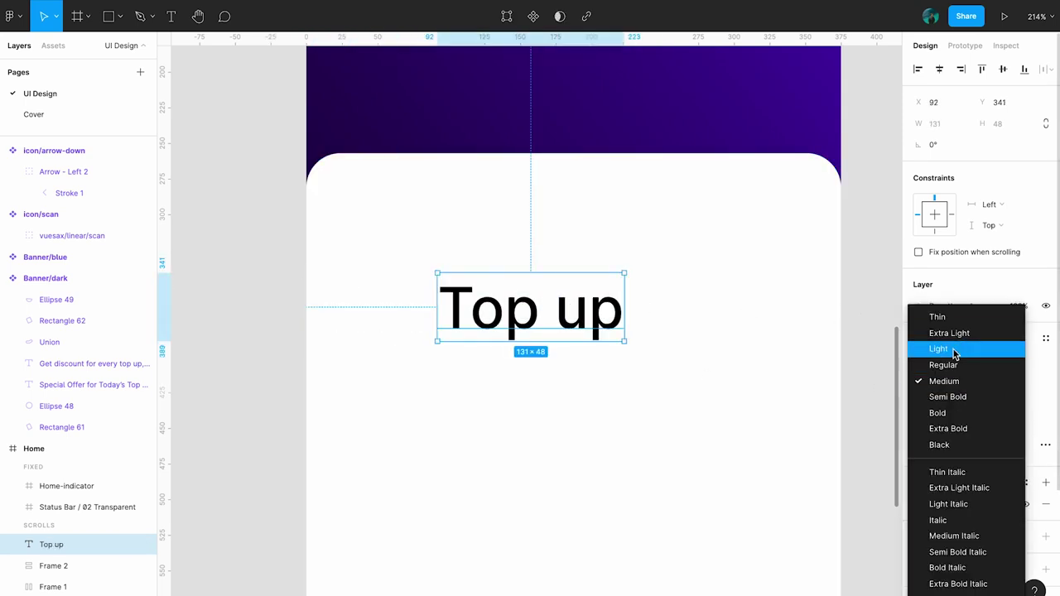
{"action": "left_click", "coordinate": [936, 362]}
{"action": "double_click", "coordinate": [578, 316]}
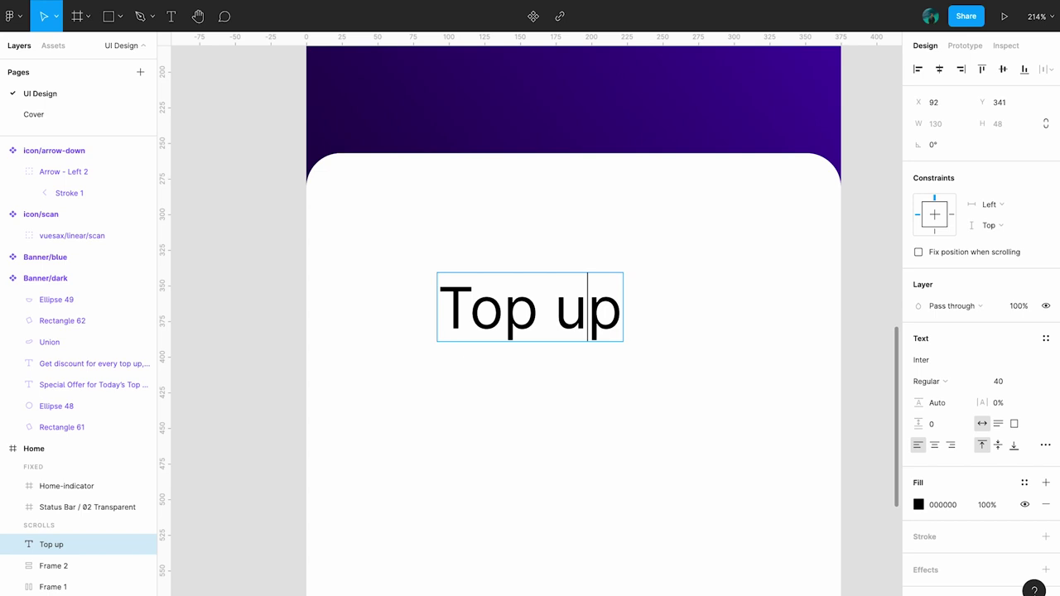
{"action": "left_click", "coordinate": [1002, 381]}
{"action": "type", "text": "12"}
{"action": "key", "text": "Return"}
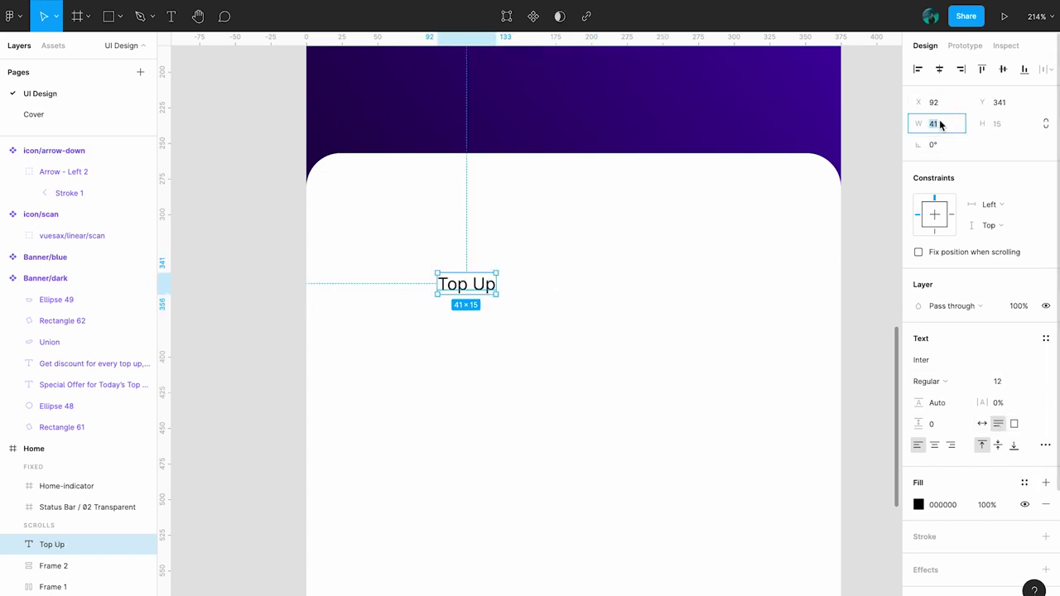
{"action": "type", "text": "67"}
{"action": "key", "text": "Return"}
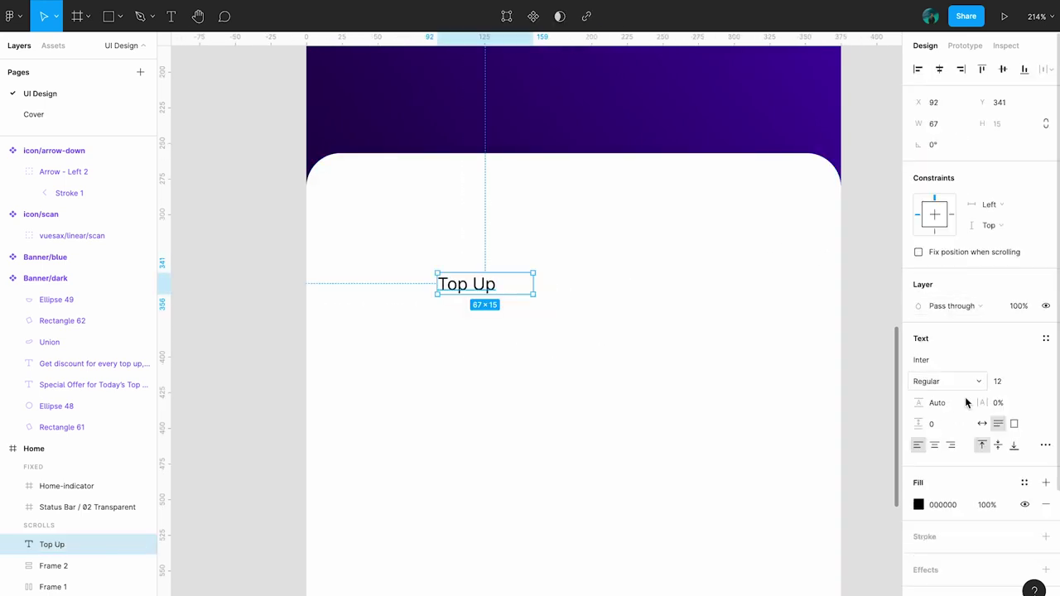
{"action": "left_click", "coordinate": [934, 447]}
{"action": "left_click", "coordinate": [619, 307]}
{"action": "scroll", "coordinate": [535, 293], "scroll_direction": "left", "scroll_amount": 5}
{"action": "scroll", "coordinate": [535, 294], "scroll_direction": "down", "scroll_amount": 10}
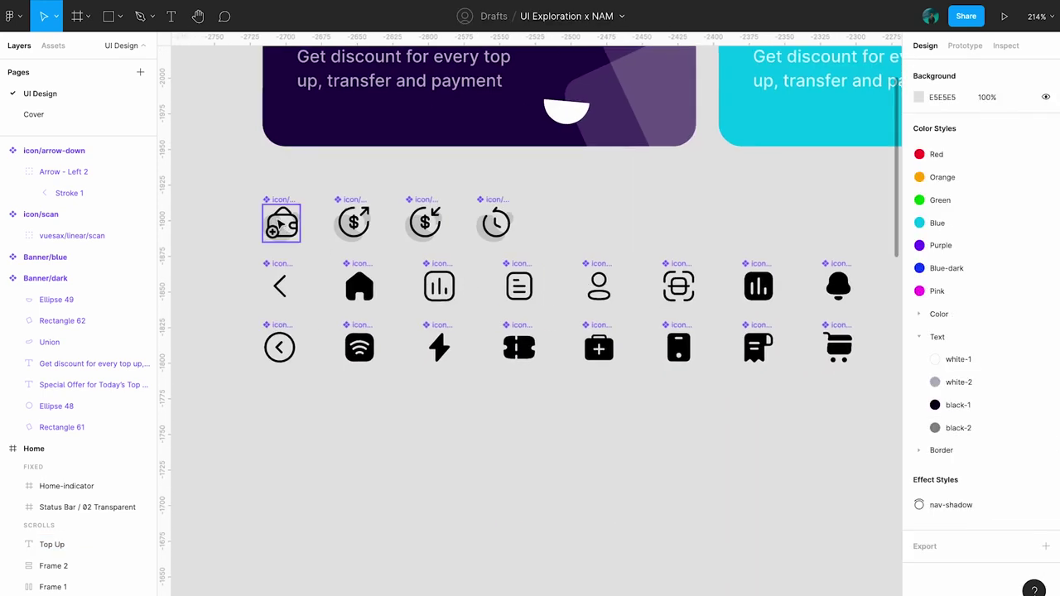
Step: Paste the topup wallet icon above the Top Up label and centre both in a vertical auto layout
{"action": "left_click", "coordinate": [280, 222]}
{"action": "scroll", "coordinate": [549, 234], "scroll_direction": "down", "scroll_amount": 5}
{"action": "key", "text": "ctrl+v"}
{"action": "scroll", "coordinate": [530, 251], "scroll_direction": "up", "scroll_amount": 3}
{"action": "mouse_move", "coordinate": [530, 326]}
{"action": "left_mouse_down"}
{"action": "mouse_move", "coordinate": [502, 260]}
{"action": "mouse_move", "coordinate": [533, 265]}
{"action": "left_mouse_up"}
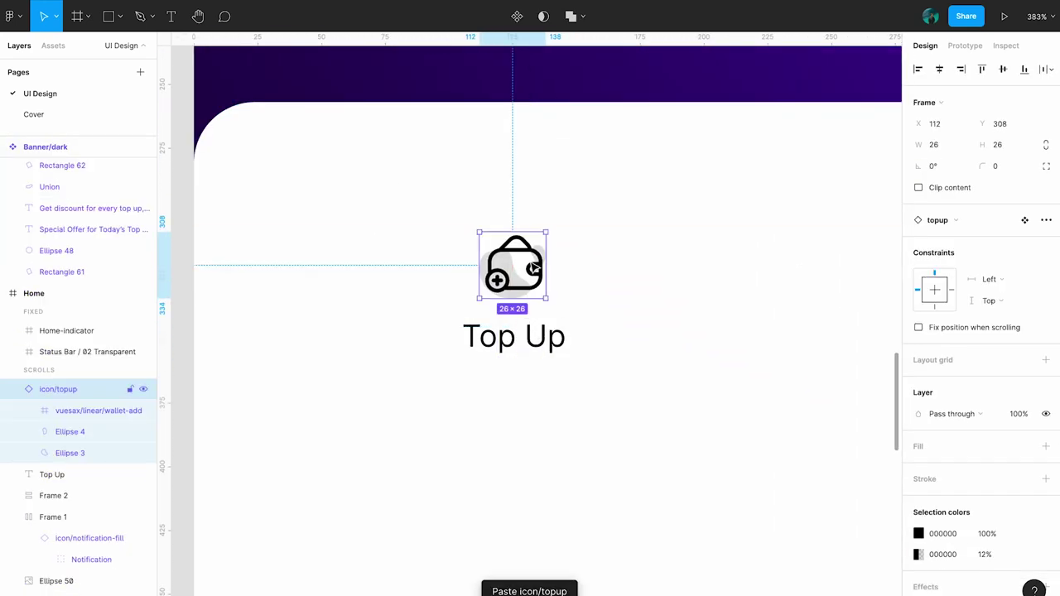
{"action": "left_click", "coordinate": [528, 344], "text": "shift"}
{"action": "key", "text": "shift+a"}
{"action": "left_click", "coordinate": [1045, 240]}
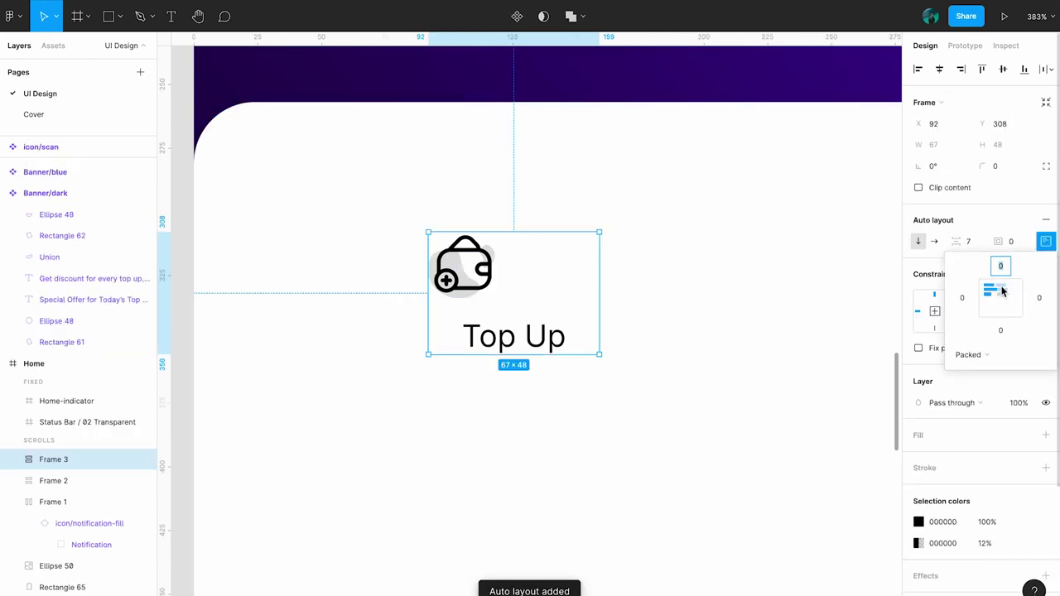
{"action": "left_click", "coordinate": [1003, 289]}
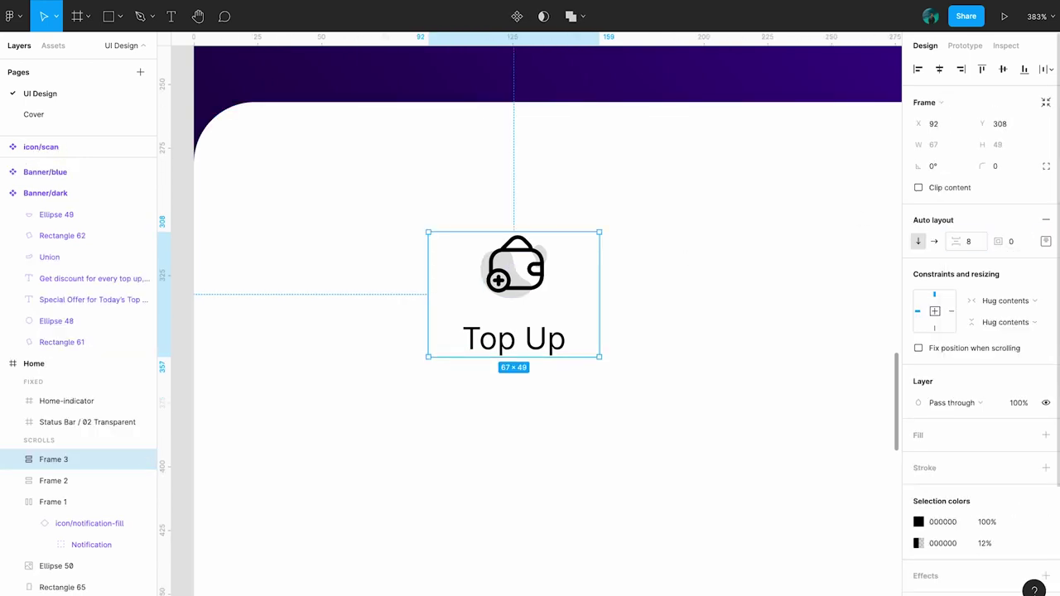
Step: Duplicate the Top Up item into four and arrange them in a horizontal auto-layout row
{"action": "scroll", "coordinate": [691, 372], "scroll_direction": "down", "scroll_amount": 5}
{"action": "mouse_move", "coordinate": [561, 386]}
{"action": "left_mouse_down"}
{"action": "mouse_move", "coordinate": [549, 287]}
{"action": "mouse_move", "coordinate": [493, 387]}
{"action": "mouse_move", "coordinate": [609, 388]}
{"action": "mouse_move", "coordinate": [594, 387]}
{"action": "left_mouse_up"}
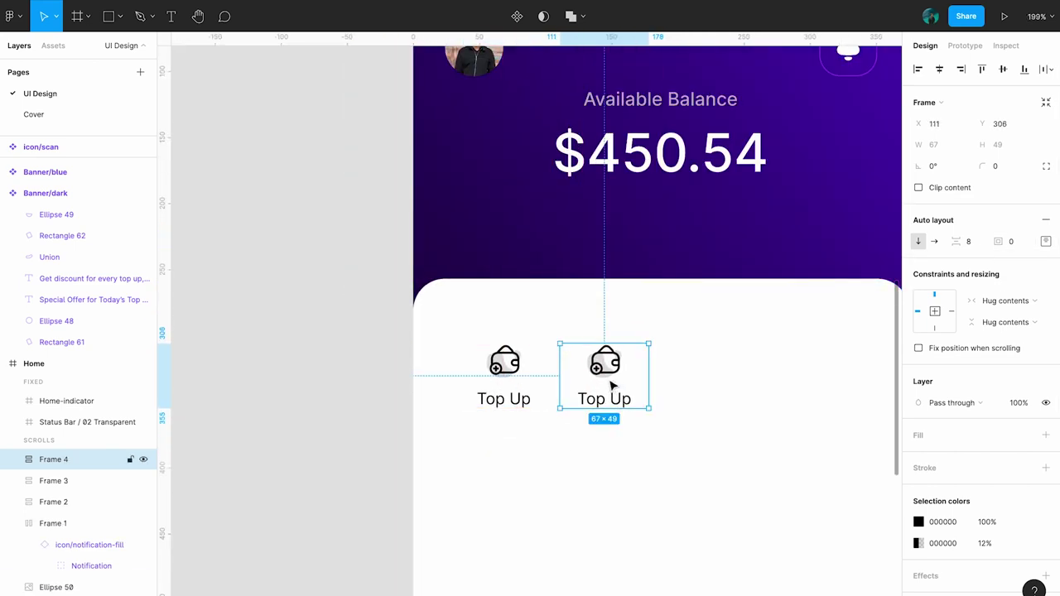
{"action": "key", "text": "ctrl+d"}
{"action": "key", "text": "ctrl+d"}
{"action": "left_click", "coordinate": [474, 385], "text": "shift"}
{"action": "key", "text": "shift+a"}
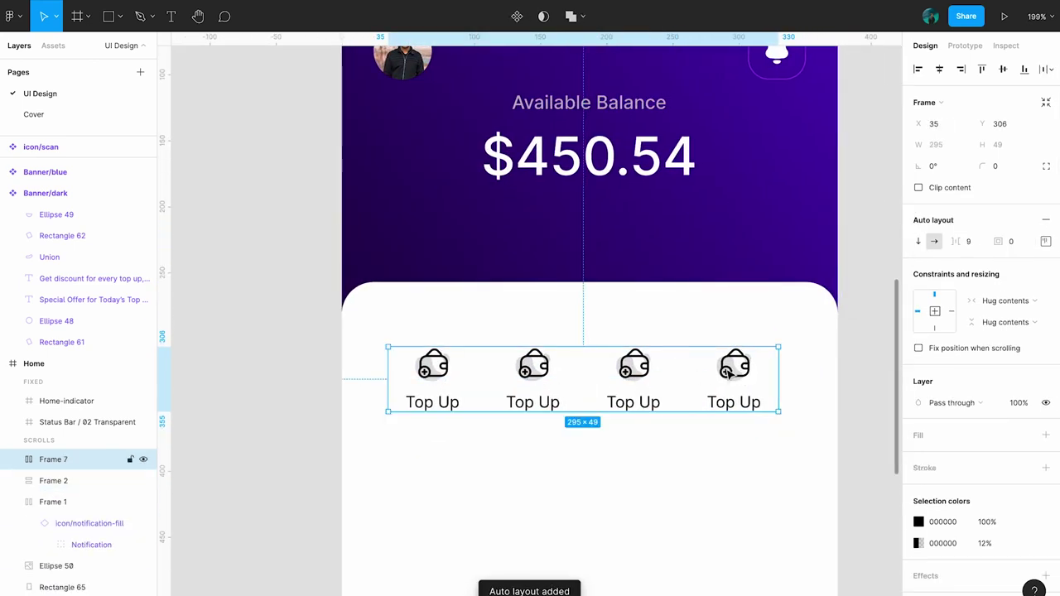
Step: Swap the second icon to transfer and the third icon to request
{"action": "double_click", "coordinate": [539, 372]}
{"action": "scroll", "coordinate": [539, 368], "scroll_direction": "up", "scroll_amount": 3}
{"action": "left_click", "coordinate": [940, 193]}
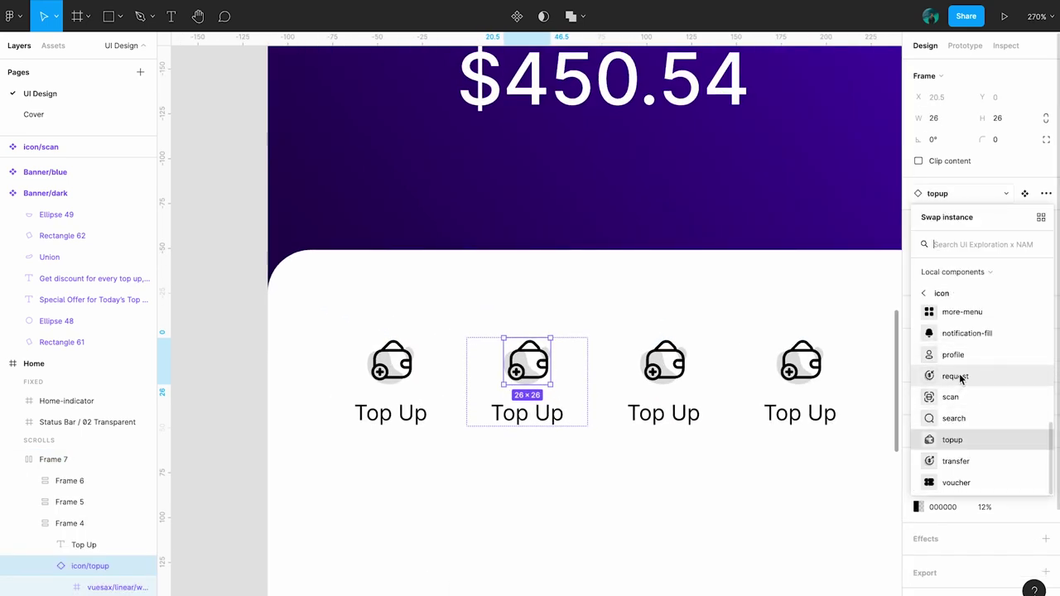
{"action": "left_click", "coordinate": [959, 461]}
{"action": "left_click", "coordinate": [677, 364]}
{"action": "left_click", "coordinate": [960, 198]}
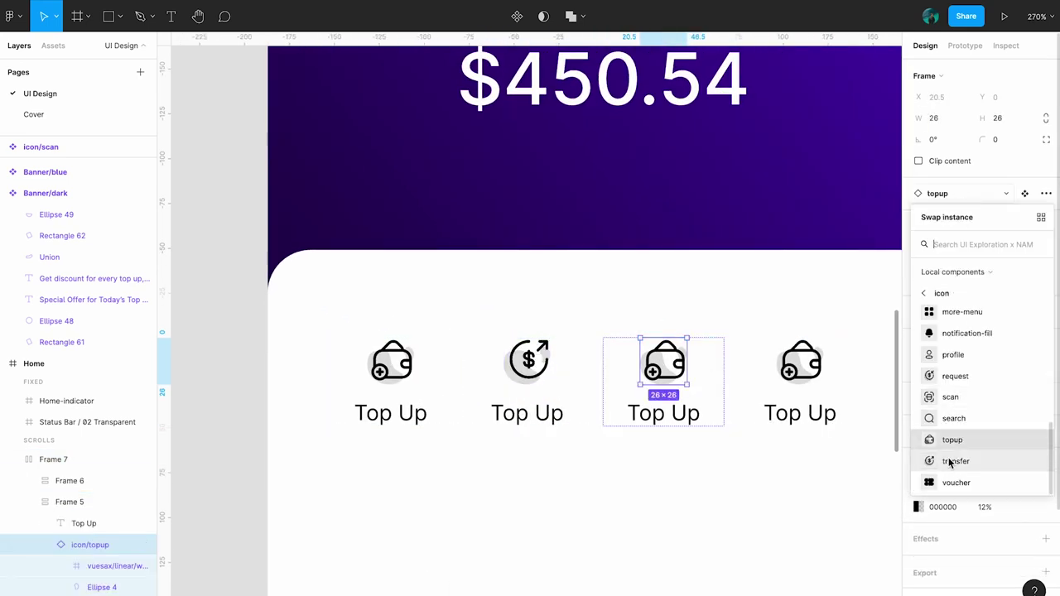
{"action": "left_click", "coordinate": [956, 462]}
{"action": "left_click", "coordinate": [962, 199]}
{"action": "left_click", "coordinate": [955, 376]}
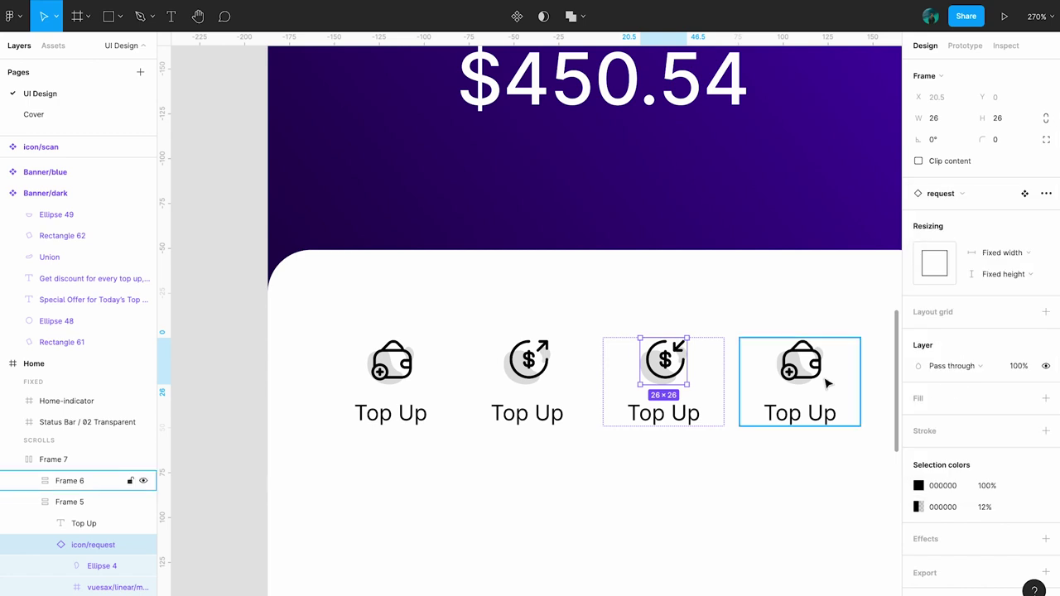
{"action": "left_click", "coordinate": [815, 375]}
{"action": "left_click", "coordinate": [967, 195]}
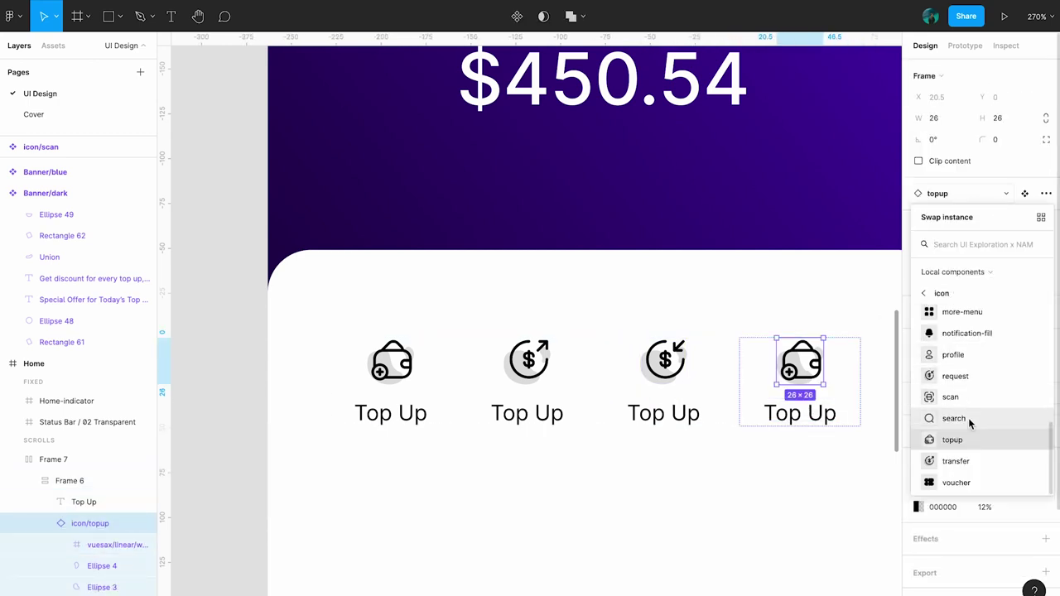
{"action": "scroll", "coordinate": [965, 414], "scroll_direction": "up", "scroll_amount": 3}
Step: Swap the fourth icon to history and relabel the items Transfer, Request and History
{"action": "scroll", "coordinate": [963, 356], "scroll_direction": "up", "scroll_amount": 3}
{"action": "left_click", "coordinate": [964, 345]}
{"action": "double_click", "coordinate": [512, 412]}
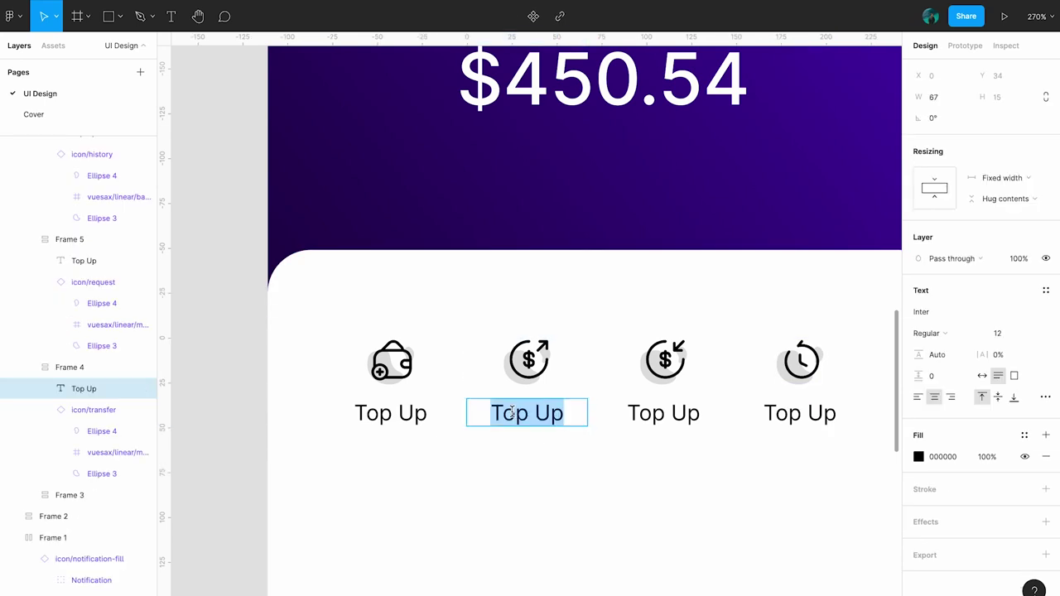
{"action": "type", "text": "Transfer"}
{"action": "double_click", "coordinate": [638, 414]}
{"action": "type", "text": "Request"}
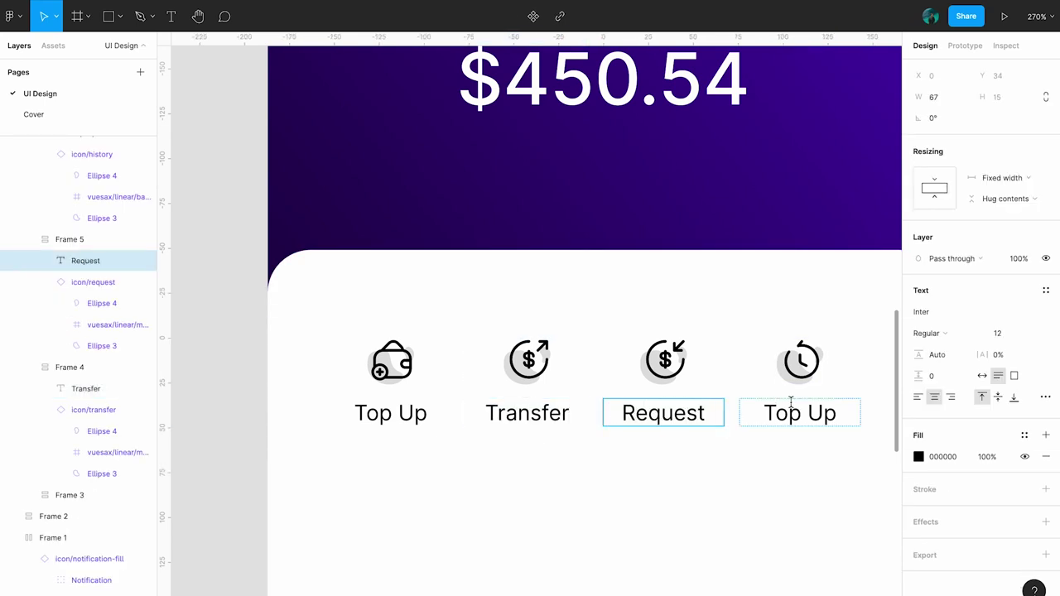
{"action": "double_click", "coordinate": [791, 410]}
{"action": "type", "text": "History"}
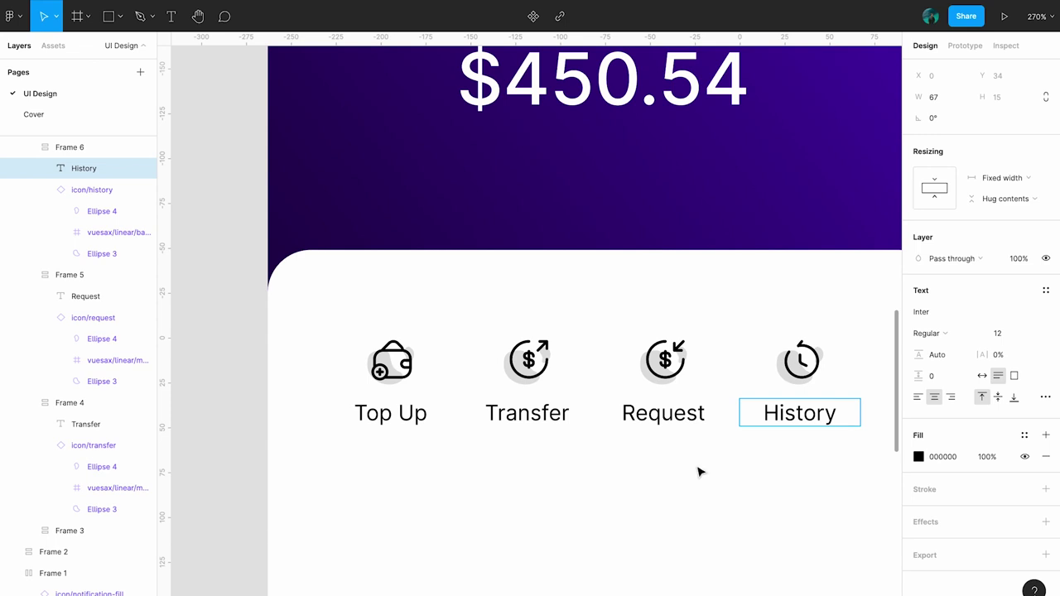
Step: Pad the row 14 px top and bottom, 16 px sides, and move it up onto the header
{"action": "scroll", "coordinate": [698, 472], "scroll_direction": "down", "scroll_amount": 3}
{"action": "key", "text": "shift+a"}
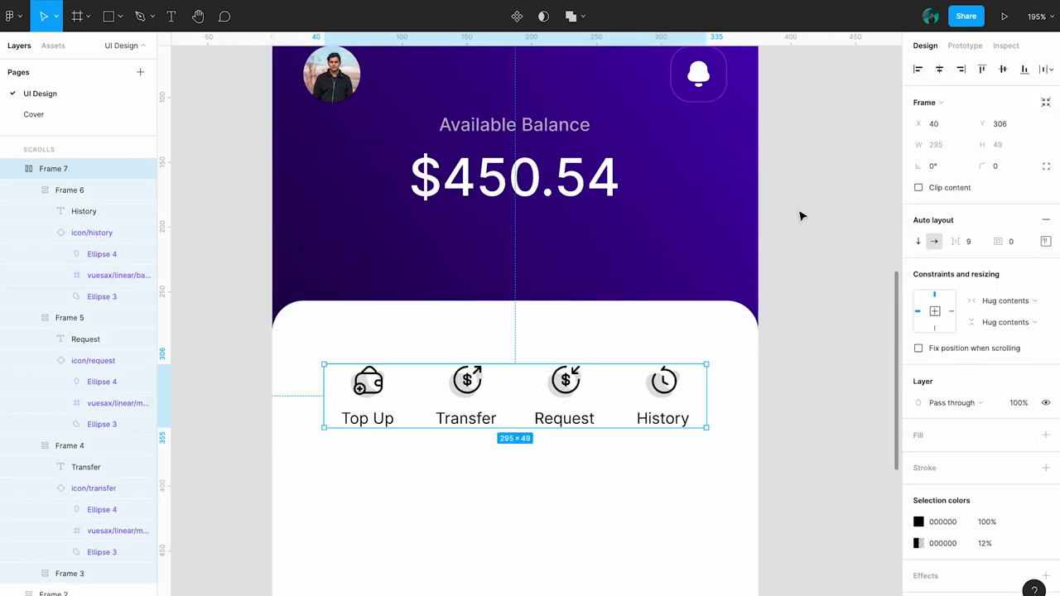
{"action": "left_click", "coordinate": [1046, 241]}
{"action": "type", "text": "14"}
{"action": "key", "text": "Tab"}
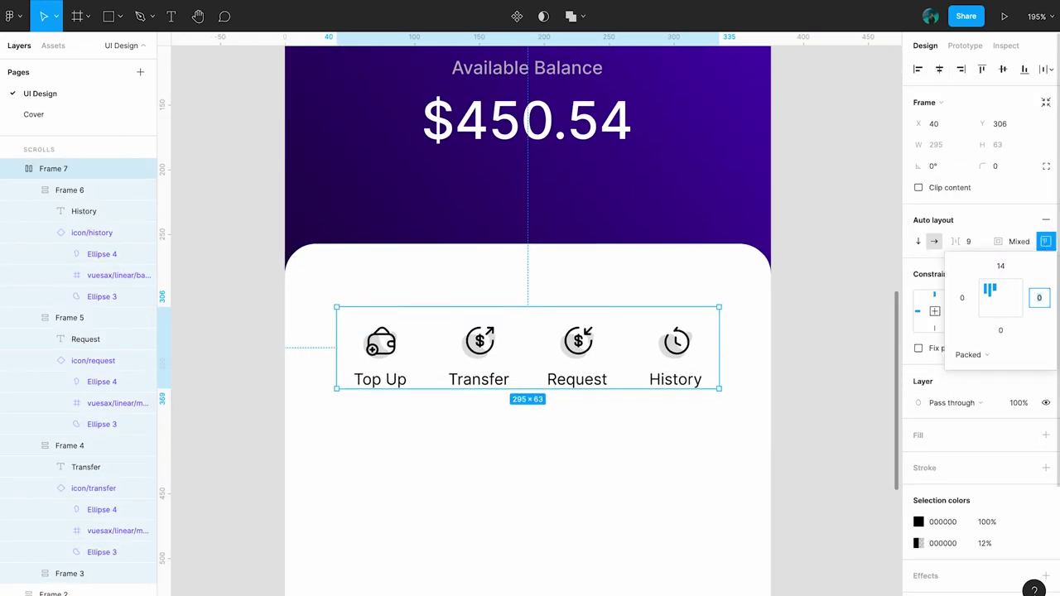
{"action": "key", "text": "Tab"}
{"action": "type", "text": "16"}
{"action": "key", "text": "Tab"}
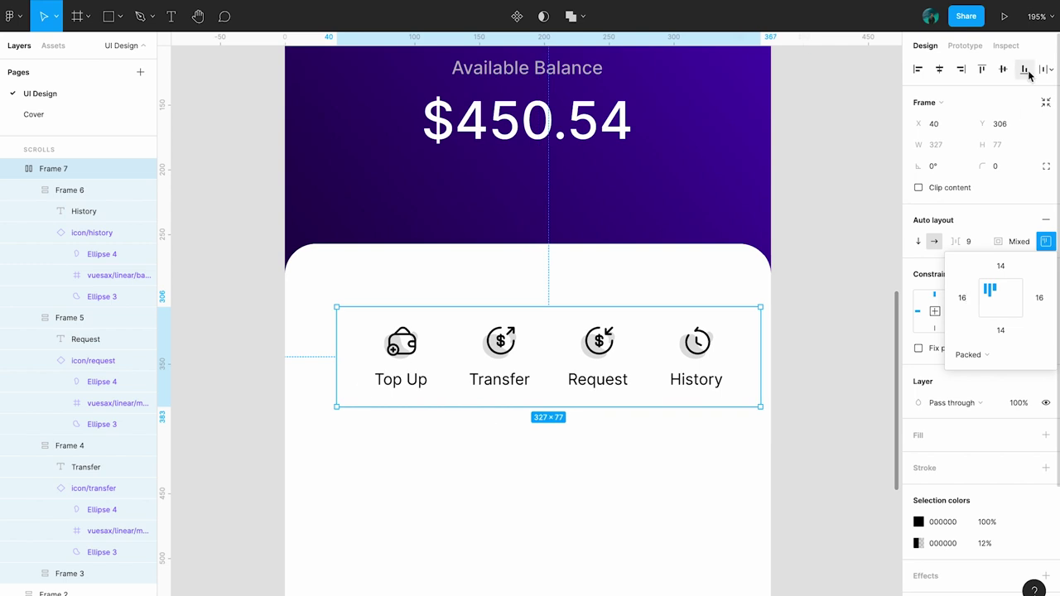
{"action": "key", "text": "Escape"}
{"action": "left_click_drag", "start_coordinate": [580, 360], "coordinate": [585, 265]}
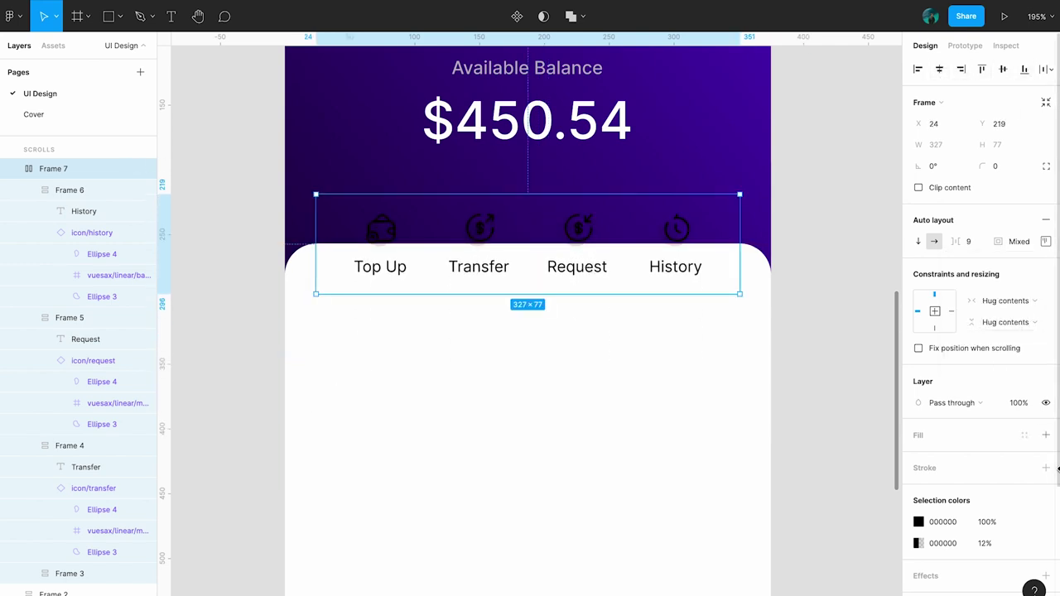
Step: Give the action row a white fill and 16 px rounded corners
{"action": "left_click", "coordinate": [1045, 435]}
{"action": "left_click", "coordinate": [1045, 167]}
{"action": "left_click", "coordinate": [998, 166]}
{"action": "type", "text": "16"}
{"action": "key", "text": "Return"}
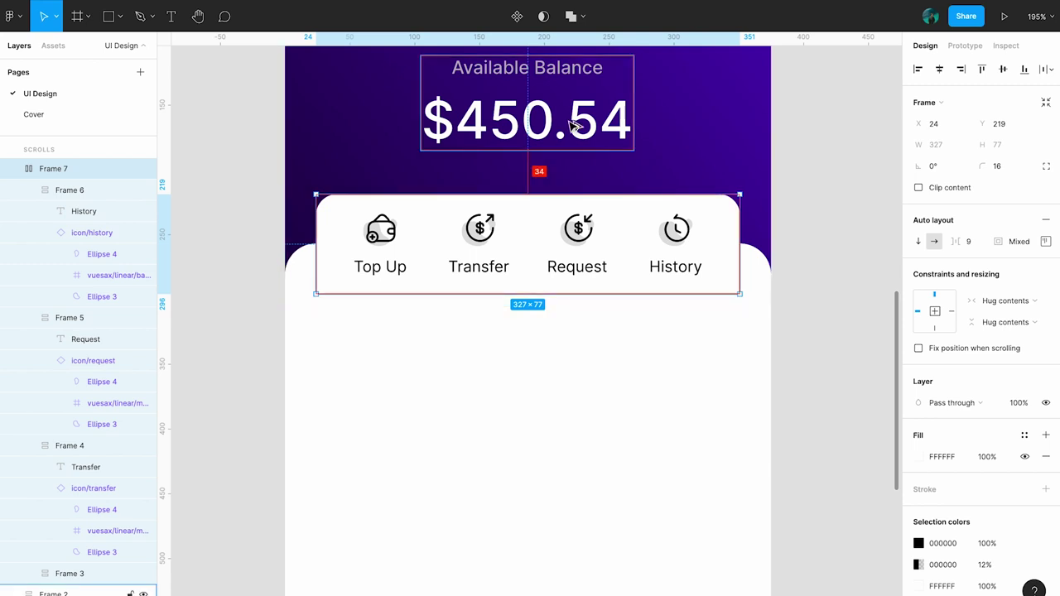
{"action": "key", "text": "Up"}
{"action": "key", "text": "Up"}
{"action": "scroll", "coordinate": [922, 348], "scroll_direction": "down", "scroll_amount": 5}
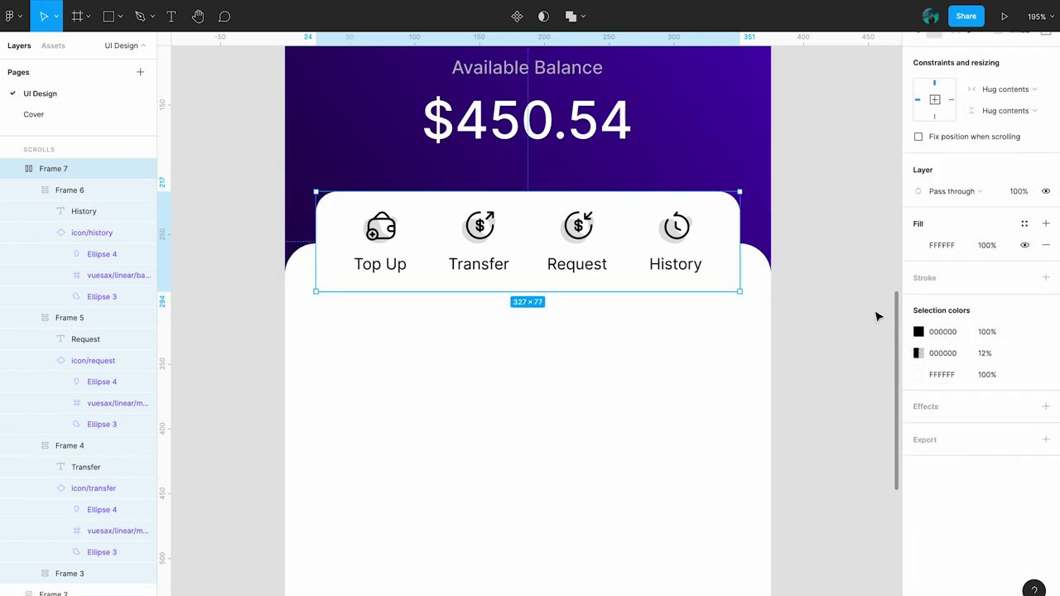
Step: Add a soft drop shadow with a large blur, 8% opacity and colour 0A0118
{"action": "left_click", "coordinate": [1046, 407]}
{"action": "left_click", "coordinate": [917, 429]}
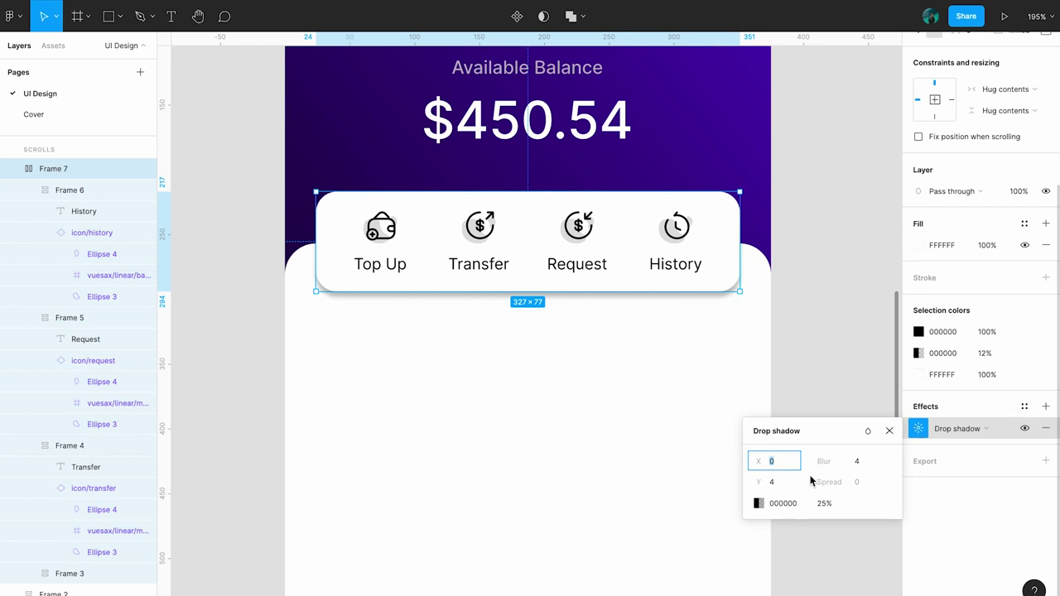
{"action": "type", "text": "24"}
{"action": "key", "text": "Return"}
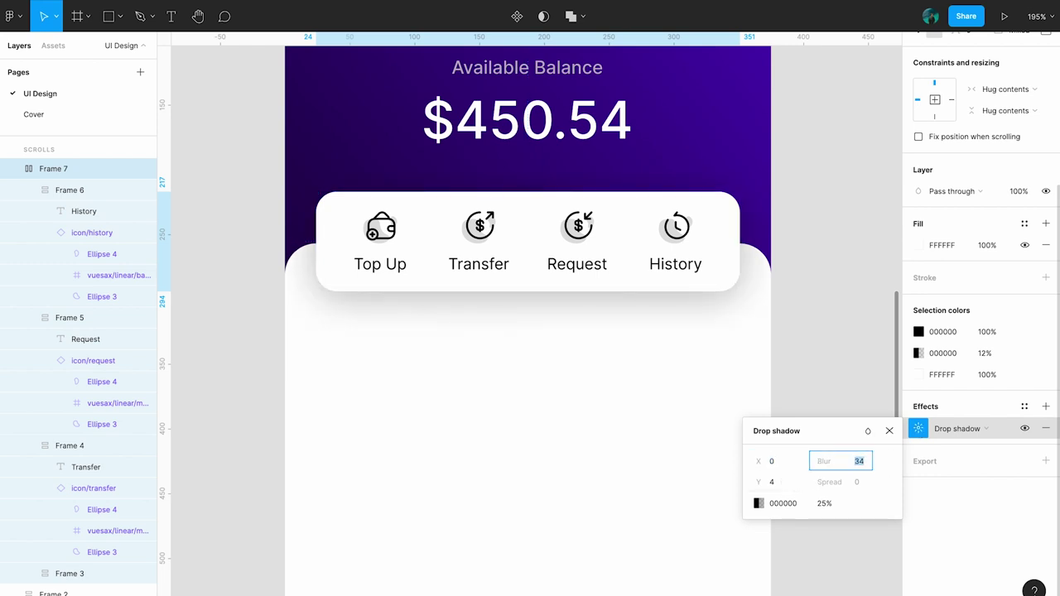
{"action": "left_click", "coordinate": [837, 507]}
{"action": "type", "text": "8"}
{"action": "key", "text": "Return"}
{"action": "left_click", "coordinate": [778, 505]}
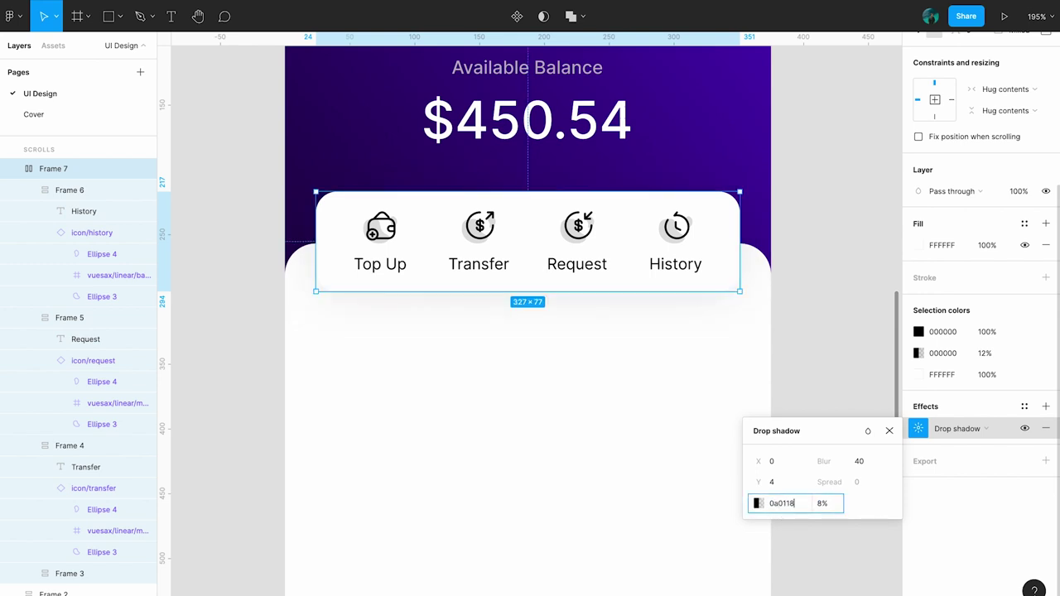
{"action": "key", "text": "Return"}
Step: Recolour the four action icons purple (6C14EC)
{"action": "left_click", "coordinate": [888, 429]}
{"action": "left_click", "coordinate": [382, 228], "text": "ctrl"}
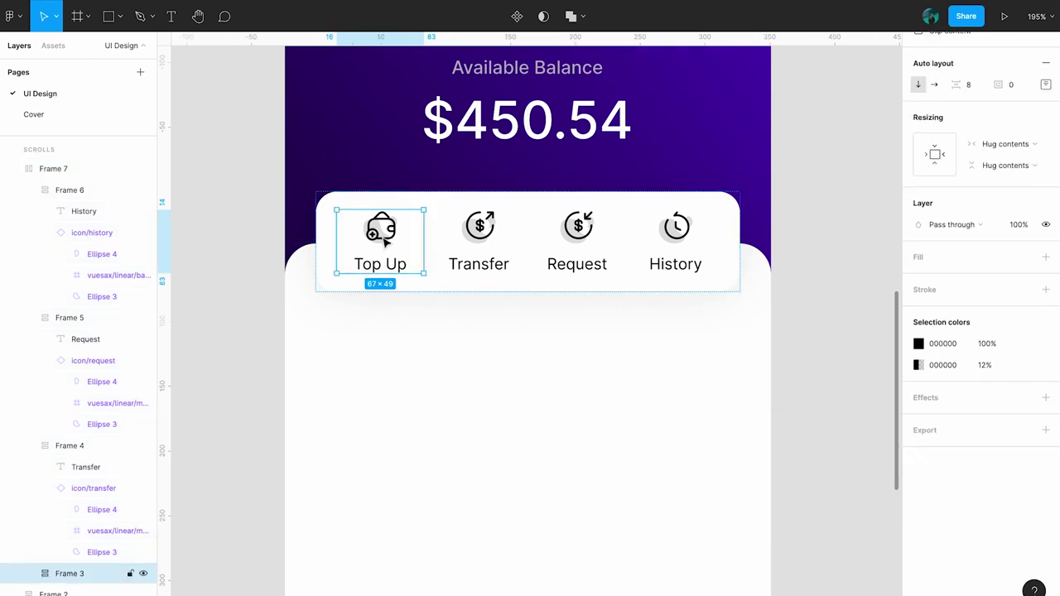
{"action": "left_click", "coordinate": [480, 225], "text": "ctrl+shift"}
{"action": "left_click", "coordinate": [578, 225], "text": "ctrl+shift"}
{"action": "left_click", "coordinate": [676, 225], "text": "ctrl+shift"}
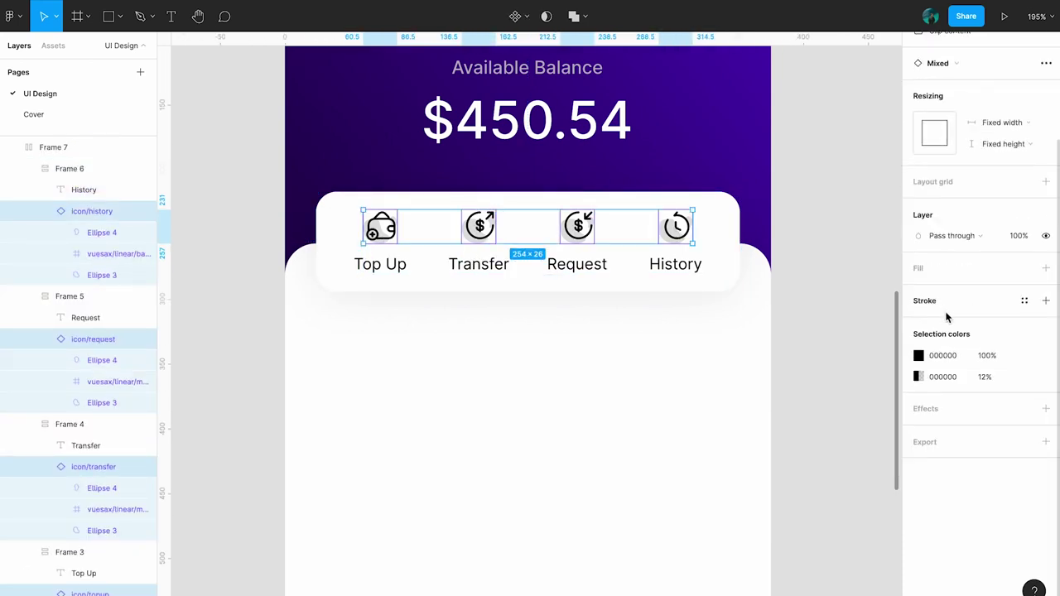
{"action": "left_click", "coordinate": [1021, 356]}
{"action": "left_click", "coordinate": [882, 415]}
{"action": "left_click", "coordinate": [1025, 356]}
{"action": "left_click", "coordinate": [952, 377]}
{"action": "type", "text": "6C14EC"}
{"action": "left_click", "coordinate": [864, 387]}
{"action": "scroll", "coordinate": [599, 379], "scroll_direction": "up", "scroll_amount": 2}
Step: Apply the Text/black-1 colour style to the Top Up, Transfer, Request and History labels
{"action": "left_click", "coordinate": [381, 326], "text": "ctrl"}
{"action": "left_click", "coordinate": [480, 325], "text": "ctrl+shift"}
{"action": "left_click", "coordinate": [579, 325], "text": "ctrl+shift"}
{"action": "left_click", "coordinate": [677, 326], "text": "ctrl+shift"}
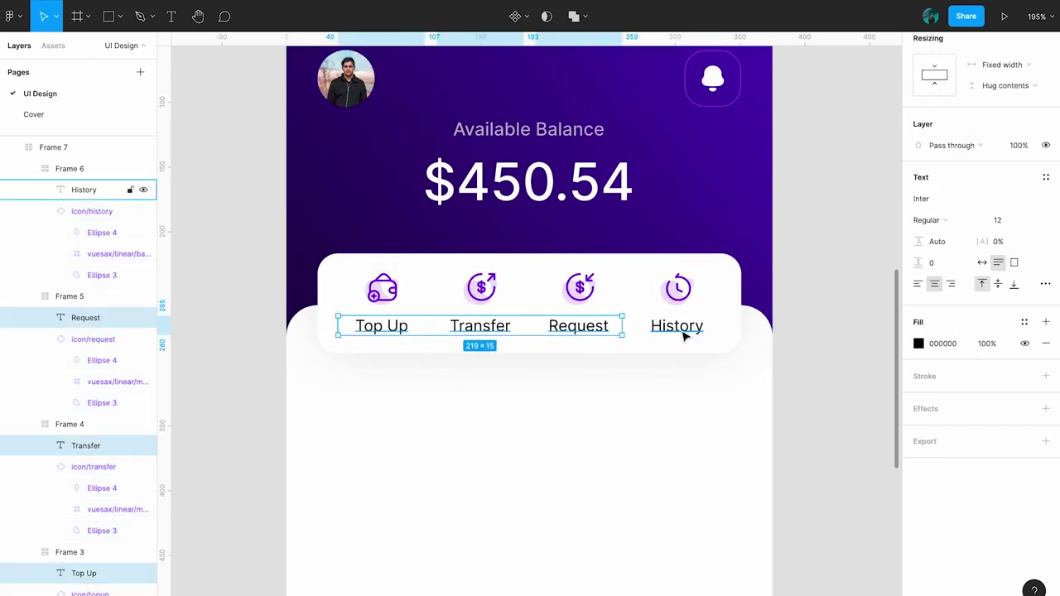
{"action": "left_click", "coordinate": [1024, 322]}
{"action": "left_click", "coordinate": [970, 511]}
{"action": "left_click", "coordinate": [740, 335]}
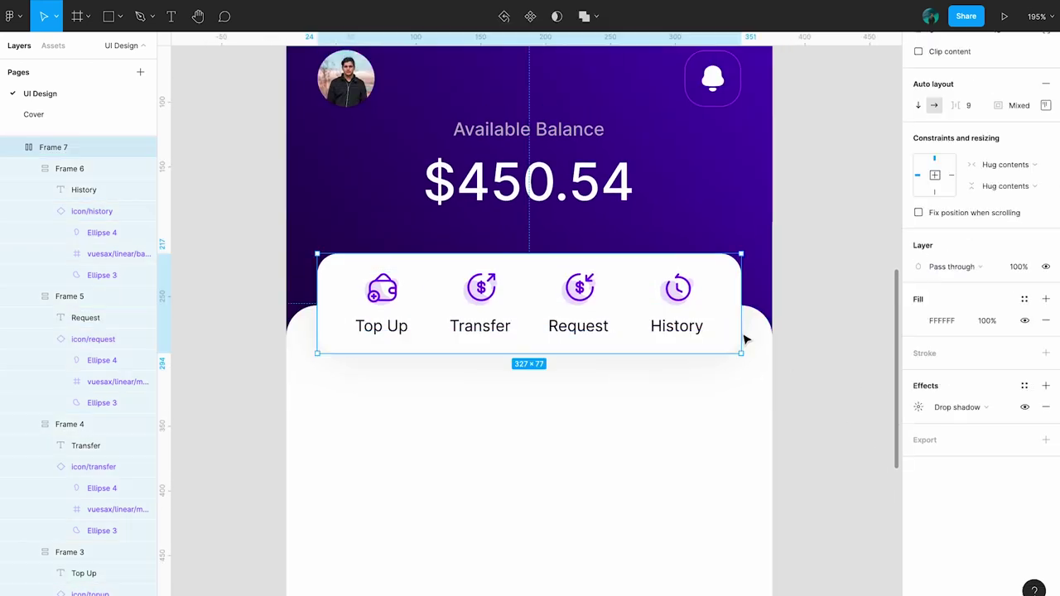
{"action": "left_click", "coordinate": [822, 265]}
{"action": "scroll", "coordinate": [746, 348], "scroll_direction": "up", "scroll_amount": 3}
{"action": "scroll", "coordinate": [670, 406], "scroll_direction": "down", "scroll_amount": 3, "text": "ctrl"}
{"action": "scroll", "coordinate": [621, 389], "scroll_direction": "down", "scroll_amount": 1}
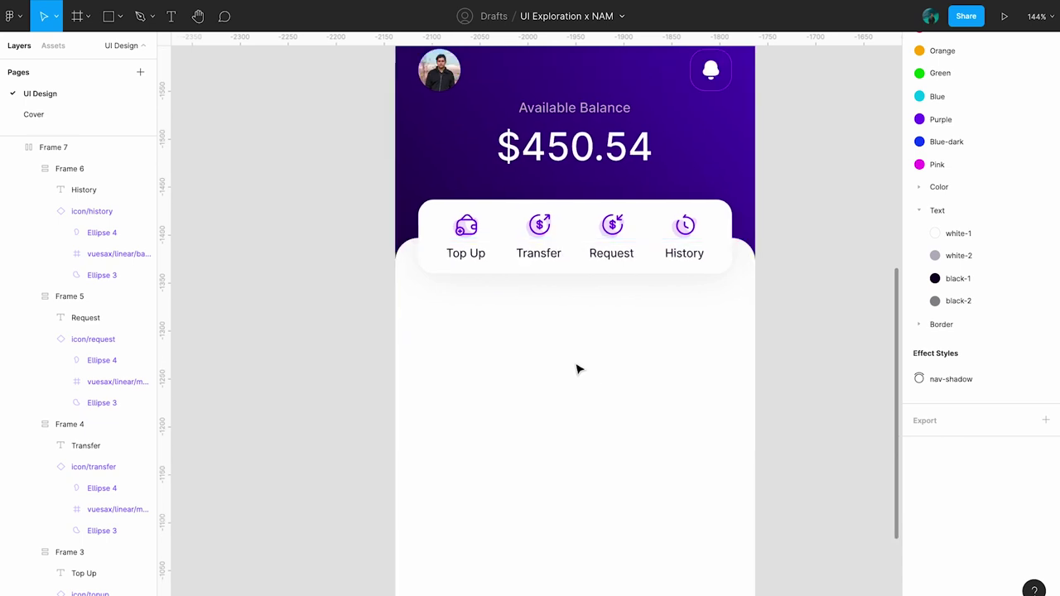
{"action": "scroll", "coordinate": [538, 273], "scroll_direction": "up", "scroll_amount": 1}
Step: Add a 'Payment List' text below the card, set to Semi Bold at a larger size
{"action": "key", "text": "t"}
{"action": "left_click", "coordinate": [430, 367]}
{"action": "type", "text": "Payment List"}
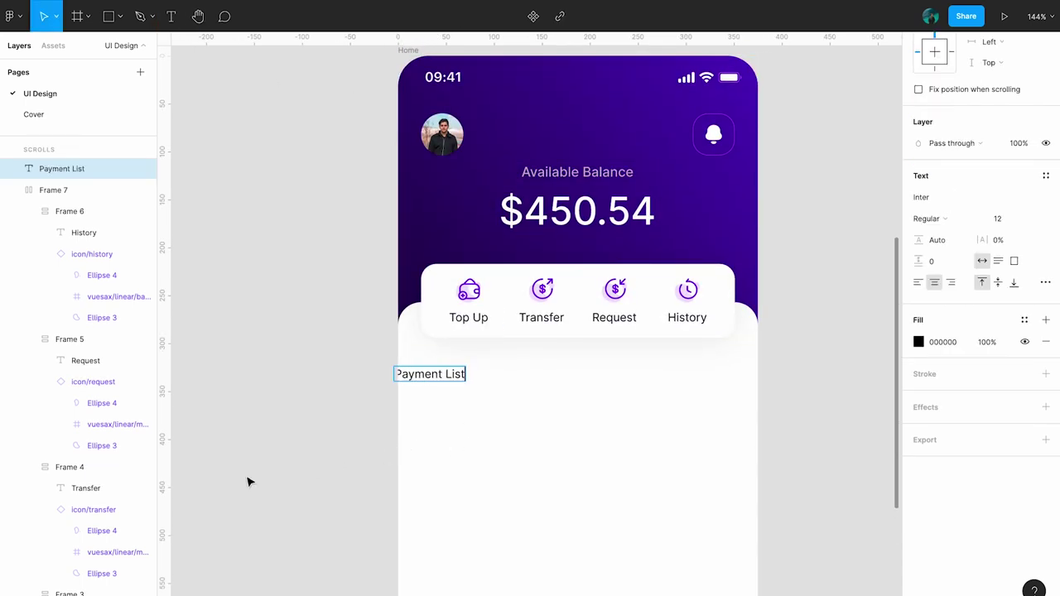
{"action": "key", "text": "Escape"}
{"action": "left_click_drag", "start_coordinate": [428, 379], "coordinate": [471, 378]}
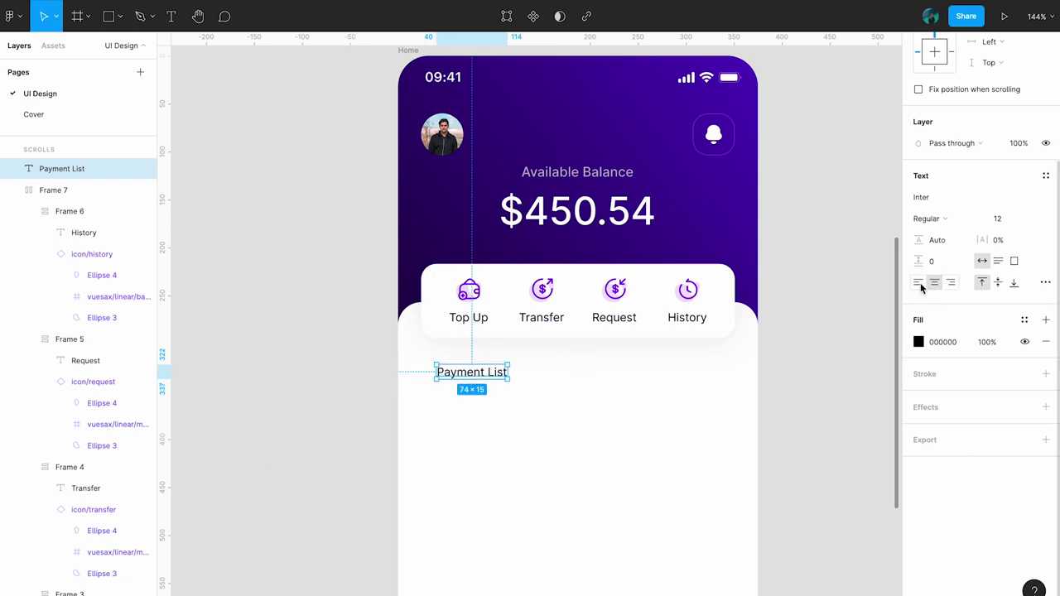
{"action": "left_click", "coordinate": [931, 219]}
{"action": "left_click", "coordinate": [952, 250]}
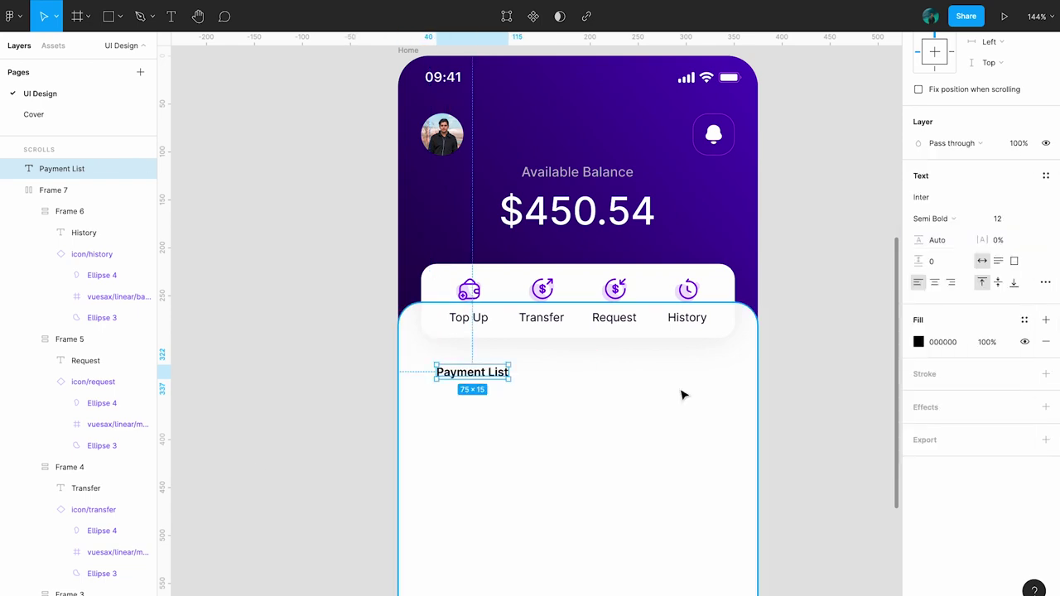
{"action": "type", "text": "18"}
{"action": "key", "text": "Return"}
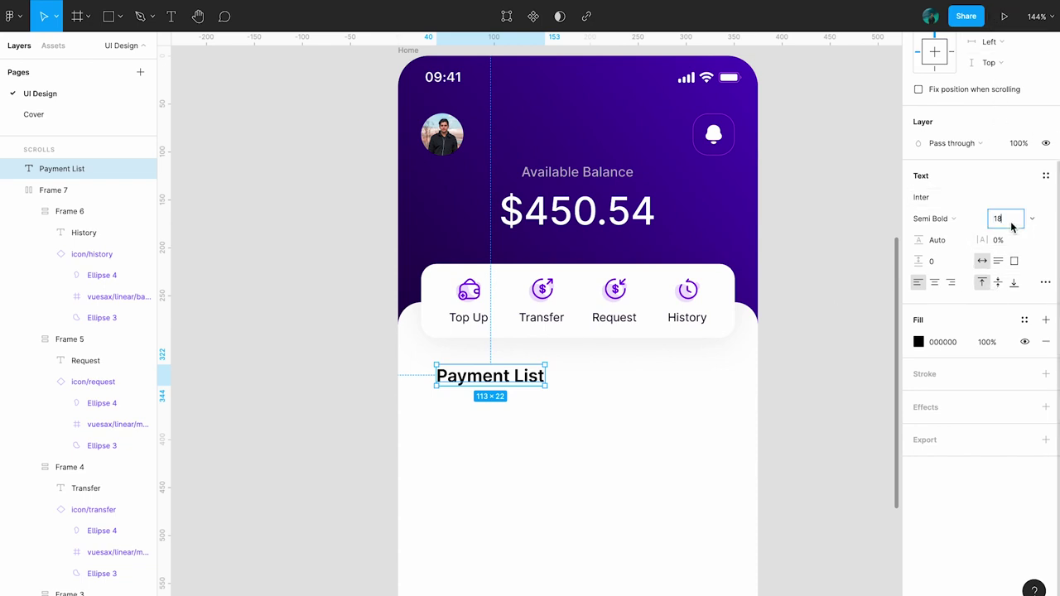
Step: Apply the Text/black-1 fill to the heading and align it with the card's left edge
{"action": "left_click", "coordinate": [1024, 320]}
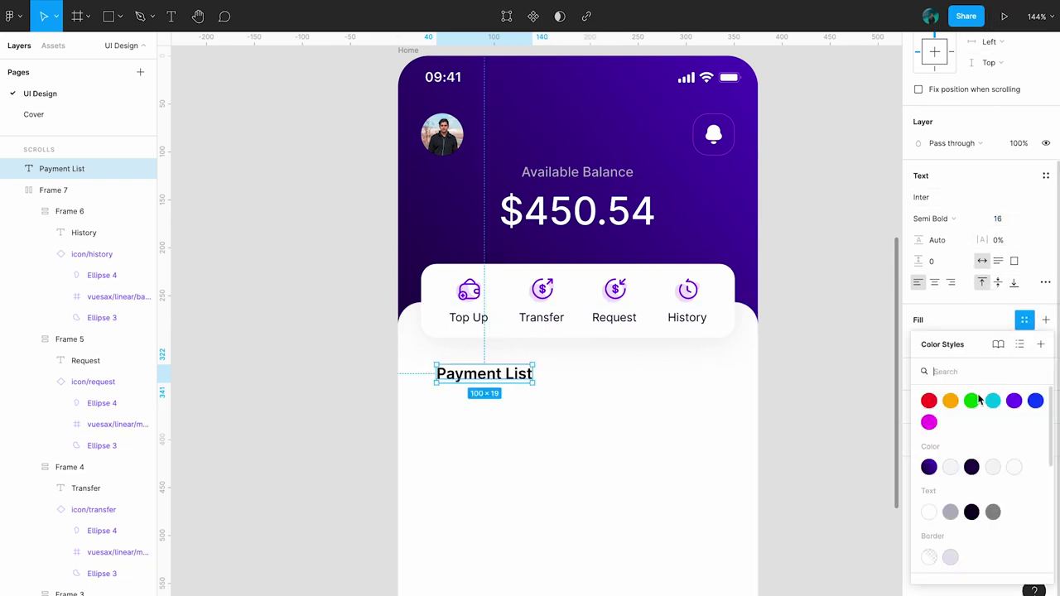
{"action": "left_click", "coordinate": [971, 467]}
{"action": "left_click", "coordinate": [1027, 320]}
{"action": "left_click", "coordinate": [971, 532]}
{"action": "left_click", "coordinate": [836, 495]}
{"action": "left_click", "coordinate": [519, 383]}
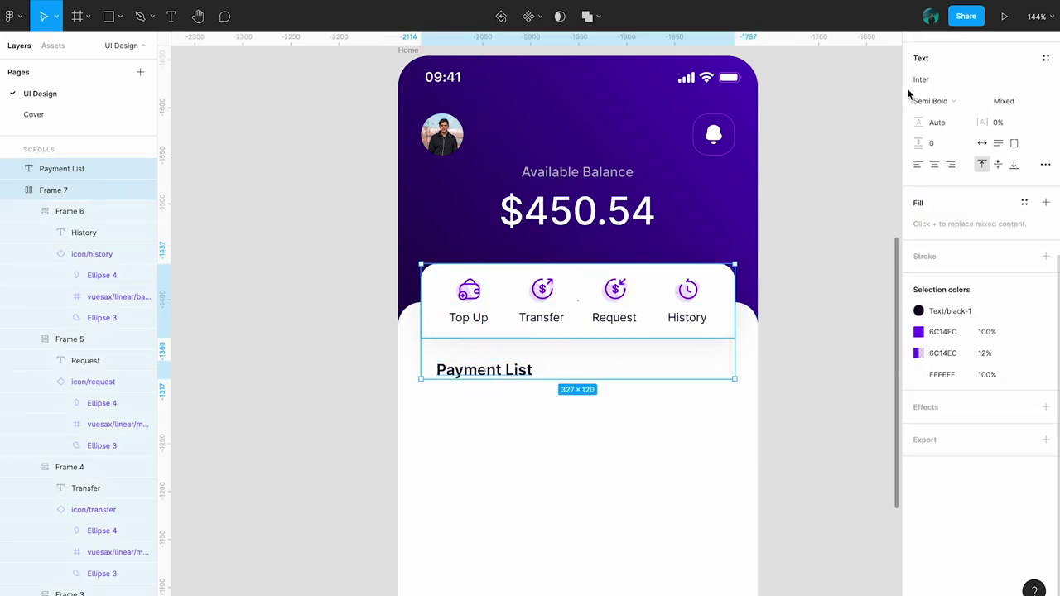
{"action": "key", "text": "Escape"}
{"action": "scroll", "coordinate": [625, 408], "scroll_direction": "down", "scroll_amount": 2}
{"action": "scroll", "coordinate": [571, 287], "scroll_direction": "up", "scroll_amount": 3}
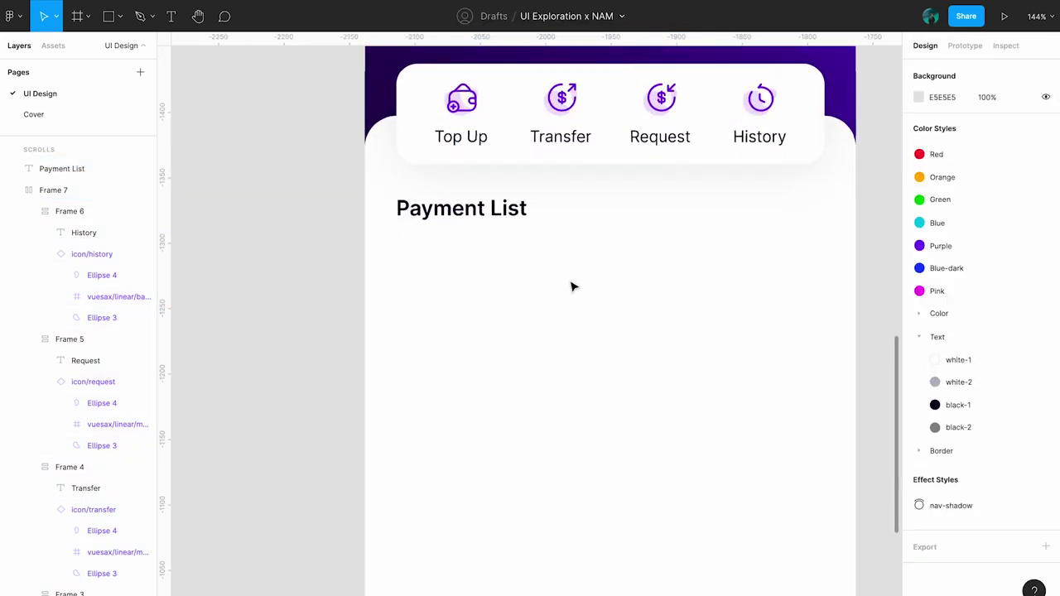
{"action": "left_click", "coordinate": [457, 207]}
Step: Copy the Top Up label below Payment List as 'Internet', aligned to the heading
{"action": "left_click_drag", "start_coordinate": [464, 213], "coordinate": [469, 397]}
{"action": "key", "text": "Return"}
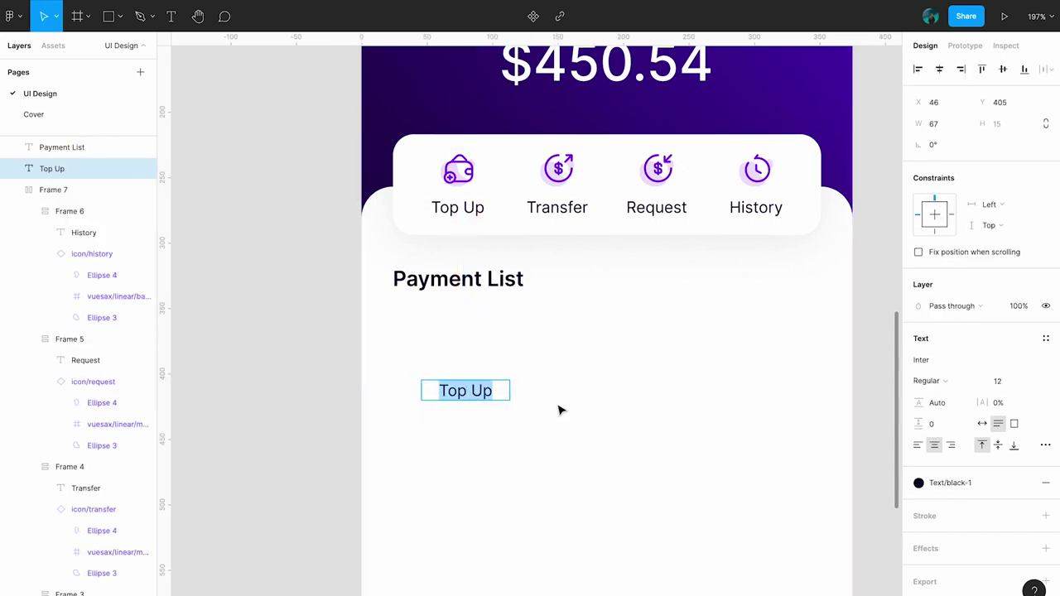
{"action": "type", "text": "Internet"}
{"action": "key", "text": "Escape"}
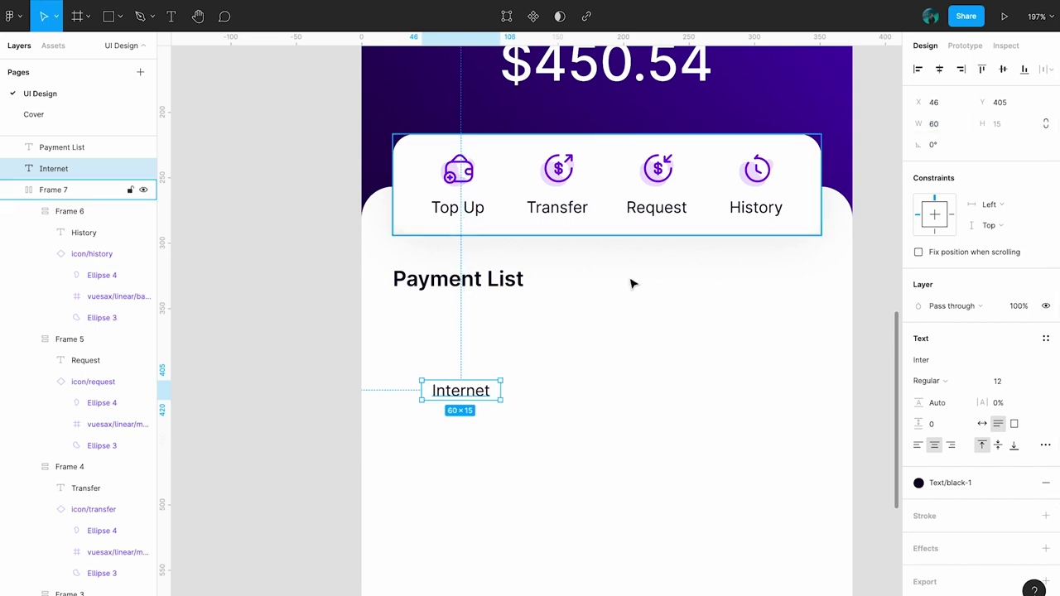
{"action": "mouse_move", "coordinate": [467, 395]}
{"action": "left_mouse_down"}
{"action": "mouse_move", "coordinate": [439, 389]}
{"action": "mouse_move", "coordinate": [530, 389]}
{"action": "left_mouse_up"}
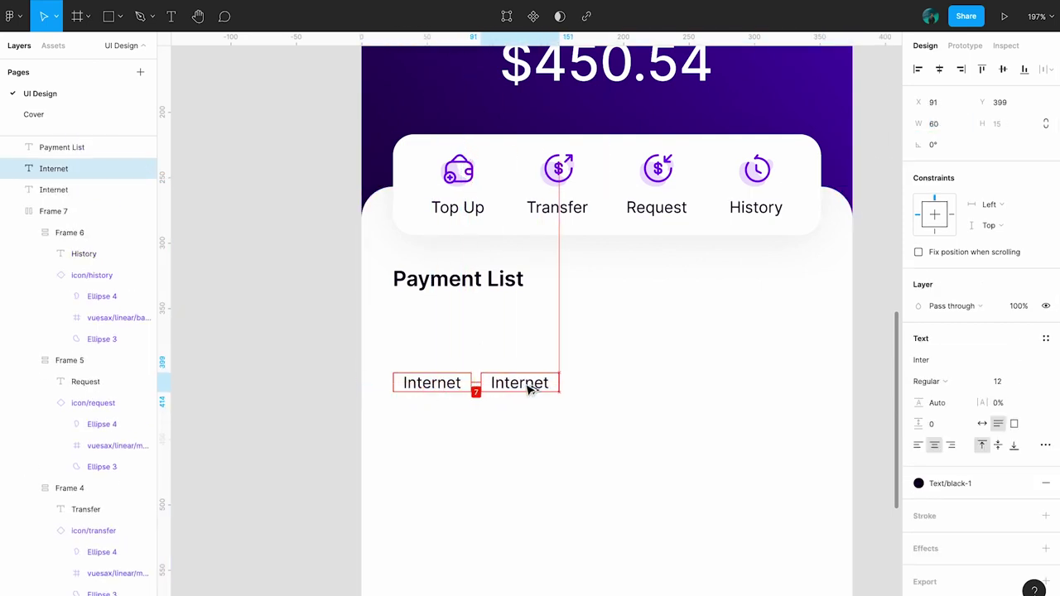
Step: Add Electricity, Voucher and Assurance labels beside Internet and space them out
{"action": "key", "text": "ctrl+d"}
{"action": "key", "text": "ctrl+d"}
{"action": "double_click", "coordinate": [505, 382]}
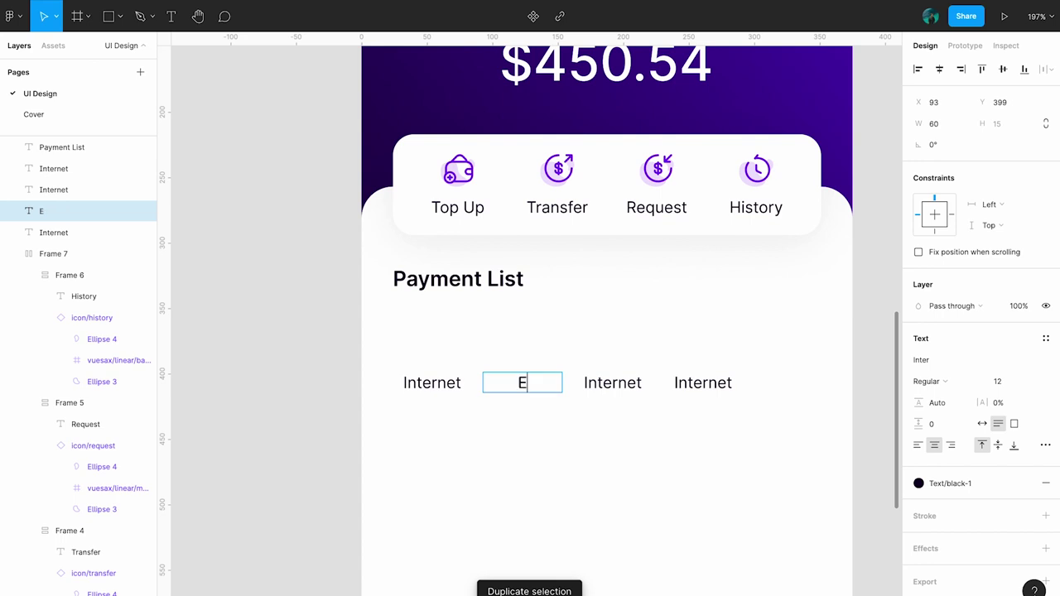
{"action": "double_click", "coordinate": [598, 384]}
{"action": "double_click", "coordinate": [703, 381]}
{"action": "type", "text": "Assurance"}
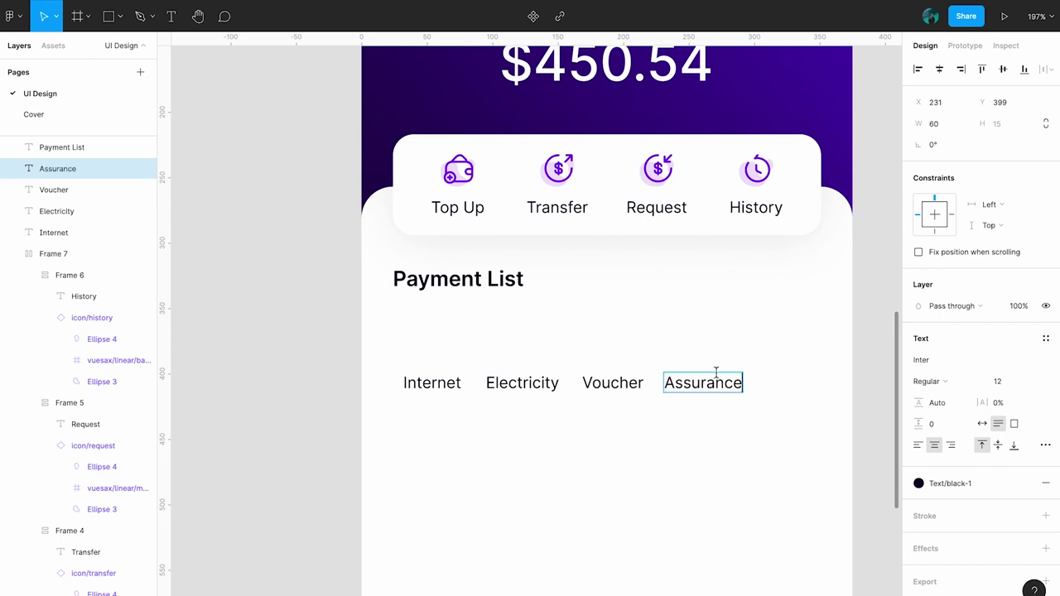
{"action": "left_click", "coordinate": [828, 362]}
{"action": "left_click_drag", "start_coordinate": [724, 386], "coordinate": [785, 385]}
{"action": "left_click_drag", "start_coordinate": [612, 383], "coordinate": [643, 383]}
{"action": "left_click", "coordinate": [439, 386]}
{"action": "left_click_drag", "start_coordinate": [506, 386], "coordinate": [525, 386]}
{"action": "left_click", "coordinate": [324, 350]}
Step: Draw a 54×54 square above the Internet label
{"action": "scroll", "coordinate": [324, 350], "scroll_direction": "up", "scroll_amount": 2}
{"action": "left_click", "coordinate": [120, 15]}
{"action": "left_click", "coordinate": [115, 50]}
{"action": "left_click_drag", "start_coordinate": [444, 353], "coordinate": [502, 412]}
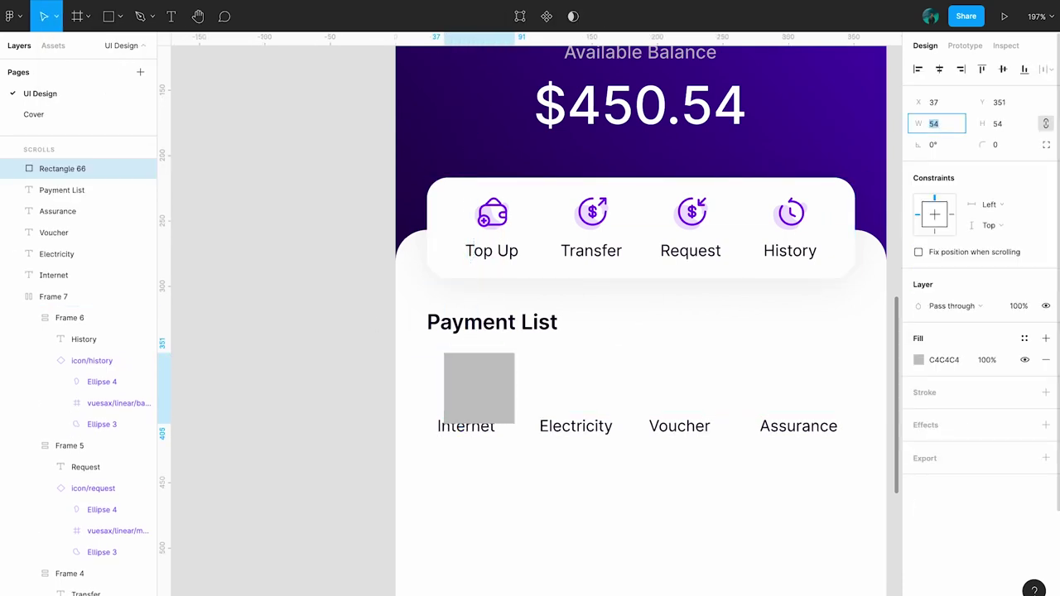
Step: Move the Internet, Electricity, Voucher and Assurance labels below the square
{"action": "left_click", "coordinate": [468, 427]}
{"action": "left_click", "coordinate": [576, 426], "text": "shift"}
{"action": "left_click", "coordinate": [680, 426], "text": "shift"}
{"action": "left_click", "coordinate": [791, 429], "text": "shift"}
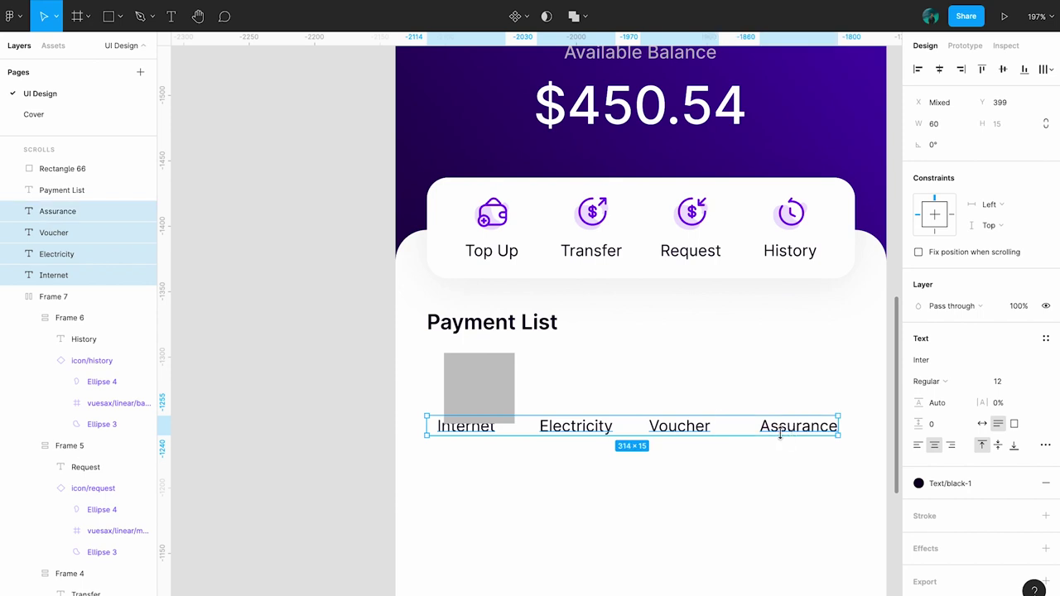
{"action": "left_click_drag", "start_coordinate": [791, 435], "coordinate": [710, 464]}
Step: Stack the square above the Internet label in a centred auto layout with 8 px spacing
{"action": "left_click", "coordinate": [472, 417]}
{"action": "left_click", "coordinate": [466, 451], "text": "shift"}
{"action": "key", "text": "shift+a"}
{"action": "left_click", "coordinate": [1045, 241]}
{"action": "left_click", "coordinate": [1001, 298]}
{"action": "left_click", "coordinate": [970, 241]}
{"action": "type", "text": "8"}
{"action": "key", "text": "Return"}
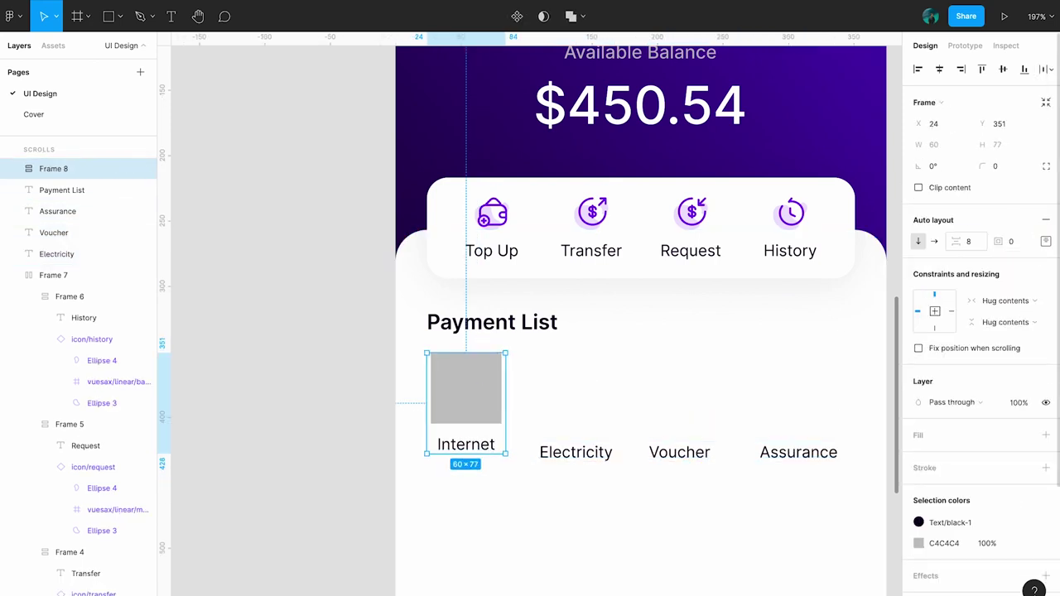
Step: Give the square a 16 corner radius and the Color/icon-bg fill
{"action": "left_click", "coordinate": [474, 397]}
{"action": "left_click", "coordinate": [1013, 120]}
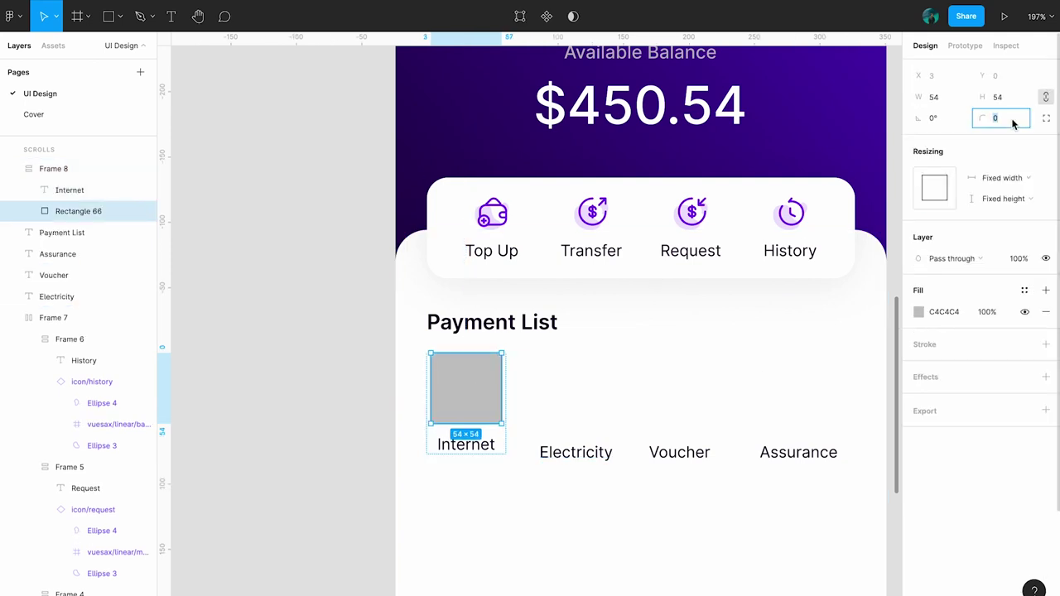
{"action": "type", "text": "16"}
{"action": "left_click", "coordinate": [1024, 291]}
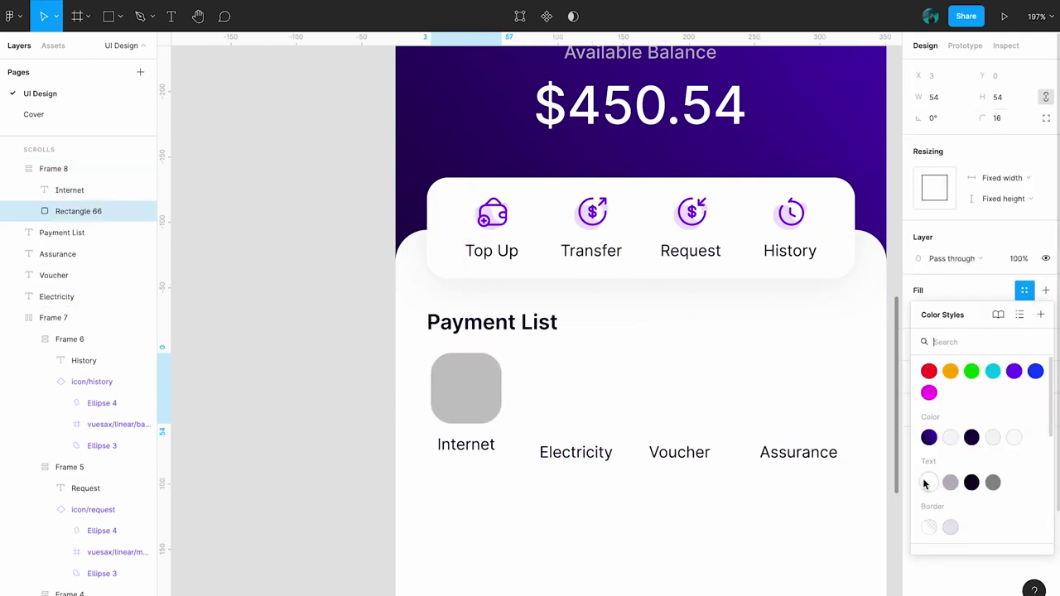
{"action": "left_click", "coordinate": [954, 442]}
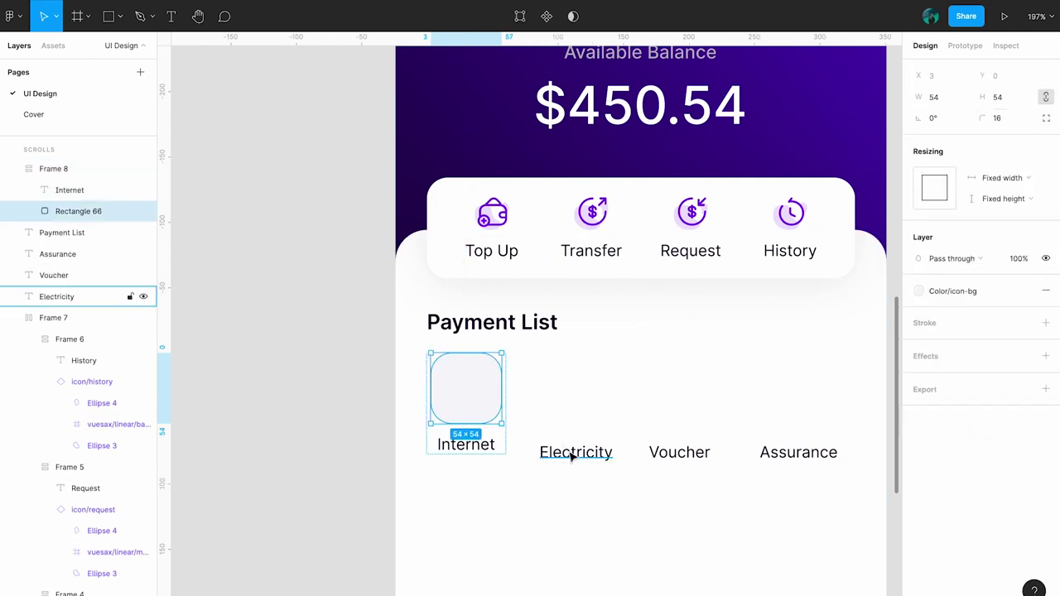
Step: Align Electricity with Internet, group the tile, and copy it above Electricity
{"action": "left_click", "coordinate": [571, 454]}
{"action": "left_click_drag", "start_coordinate": [590, 458], "coordinate": [589, 446]}
{"action": "left_click", "coordinate": [469, 395]}
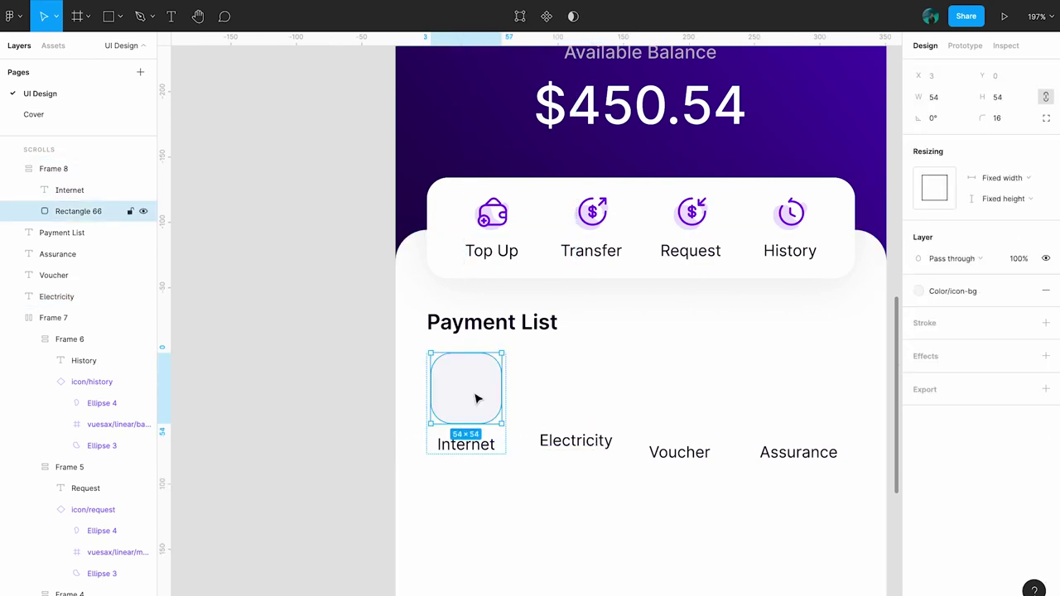
{"action": "key", "text": "ctrl+g"}
{"action": "left_click_drag", "start_coordinate": [478, 399], "coordinate": [574, 386]}
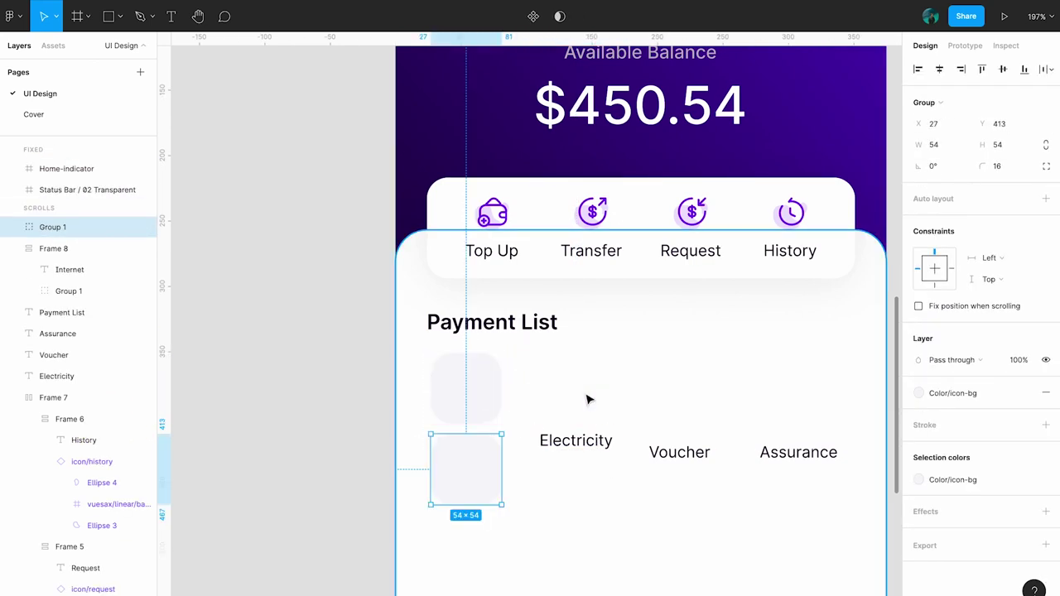
{"action": "key", "text": "ctrl+d"}
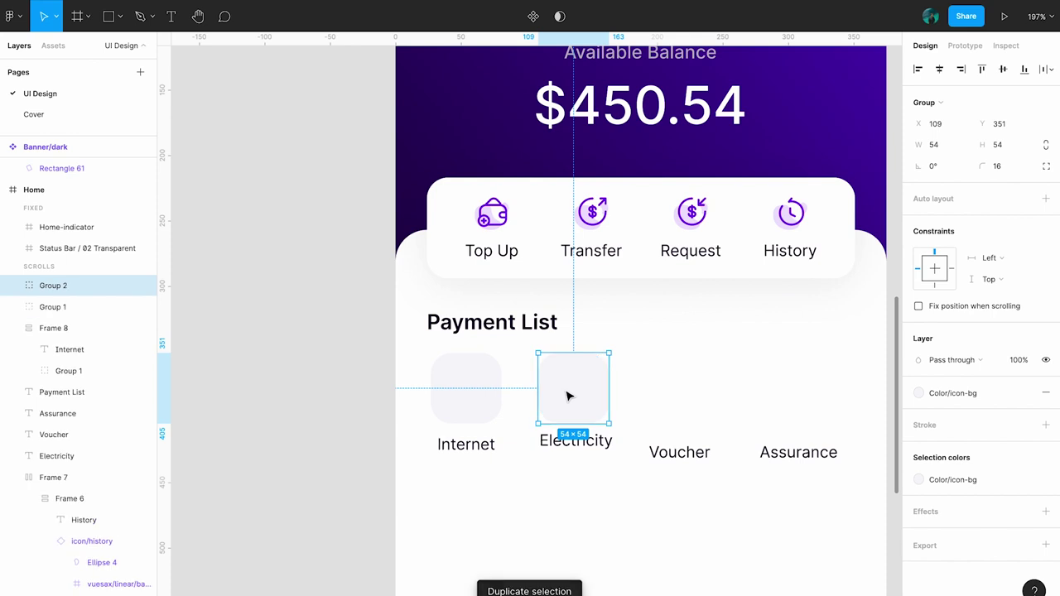
Step: Place tile copies above Voucher and Assurance, and stack the Electricity tile with its label
{"action": "left_click_drag", "start_coordinate": [568, 397], "coordinate": [670, 395]}
{"action": "key", "text": "ctrl+d"}
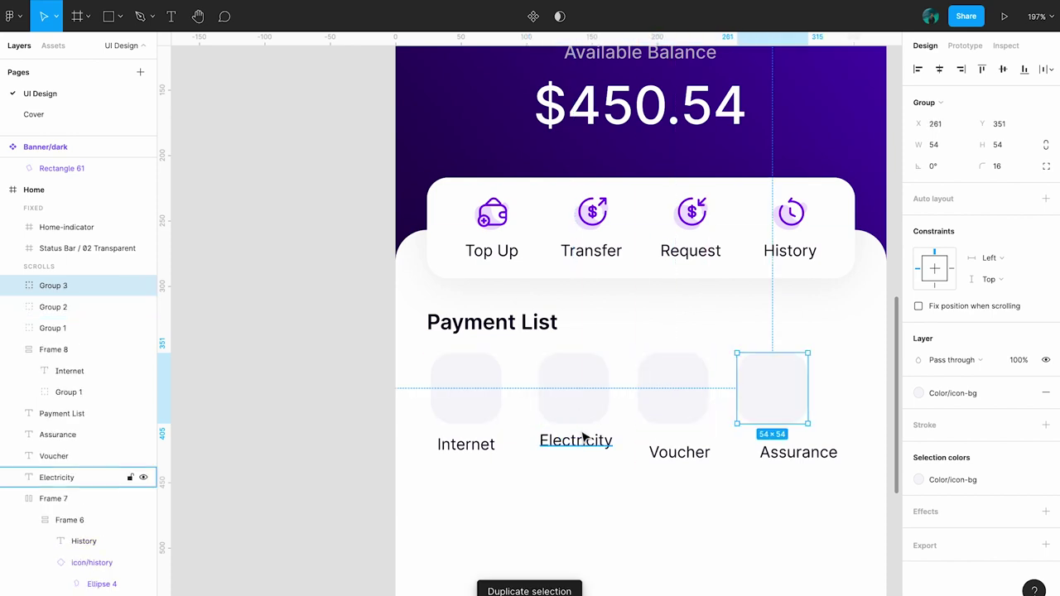
{"action": "left_click", "coordinate": [584, 440]}
{"action": "left_click", "coordinate": [576, 387], "text": "shift"}
{"action": "key", "text": "shift+a"}
{"action": "left_click", "coordinate": [969, 241]}
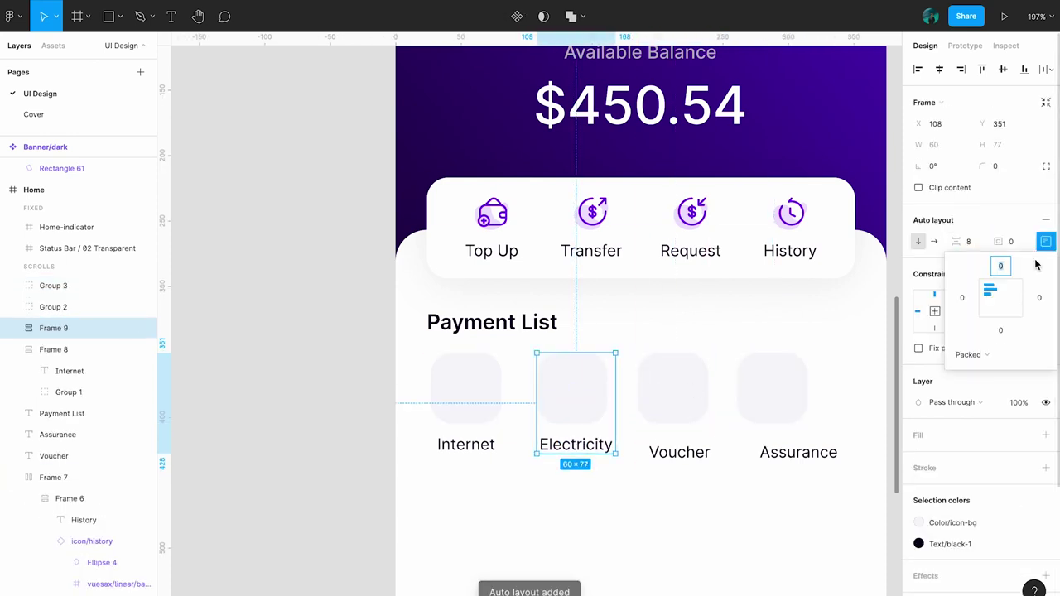
Step: Stack the Voucher and Assurance tiles with their labels in auto layout
{"action": "left_click", "coordinate": [670, 386]}
{"action": "left_click", "coordinate": [674, 450], "text": "shift"}
{"action": "key", "text": "shift+a"}
{"action": "left_click", "coordinate": [971, 241]}
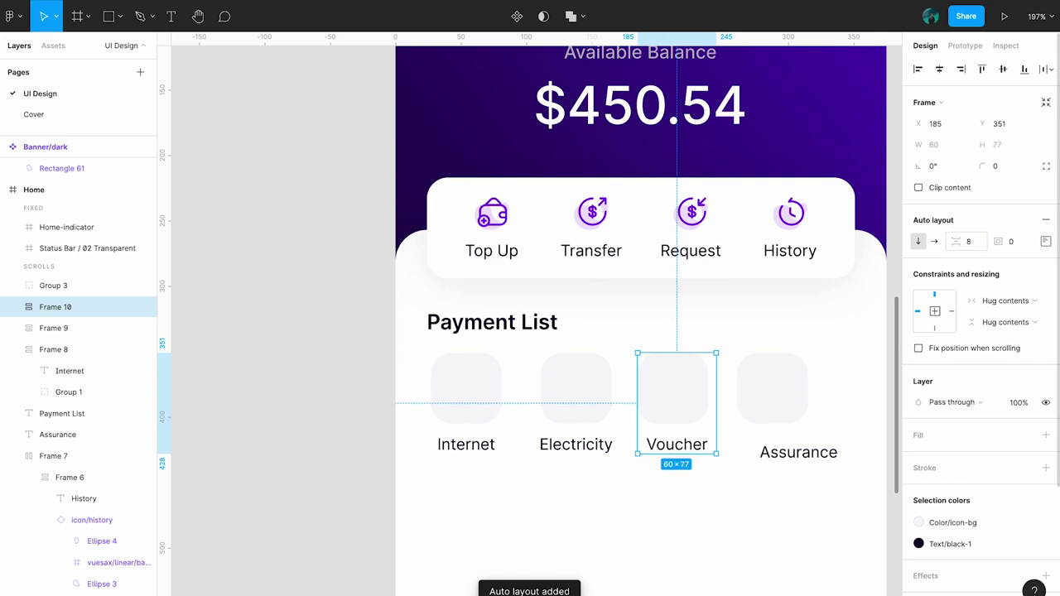
{"action": "left_click", "coordinate": [1045, 241]}
{"action": "left_click", "coordinate": [803, 396]}
{"action": "left_click", "coordinate": [804, 450], "text": "shift"}
{"action": "key", "text": "shift+a"}
{"action": "left_click", "coordinate": [969, 241]}
Step: Wrap the four payment stacks in a horizontal auto-layout row with items spread evenly
{"action": "left_click", "coordinate": [674, 402], "text": "shift"}
{"action": "left_click", "coordinate": [576, 398], "text": "shift"}
{"action": "left_click", "coordinate": [473, 407], "text": "shift"}
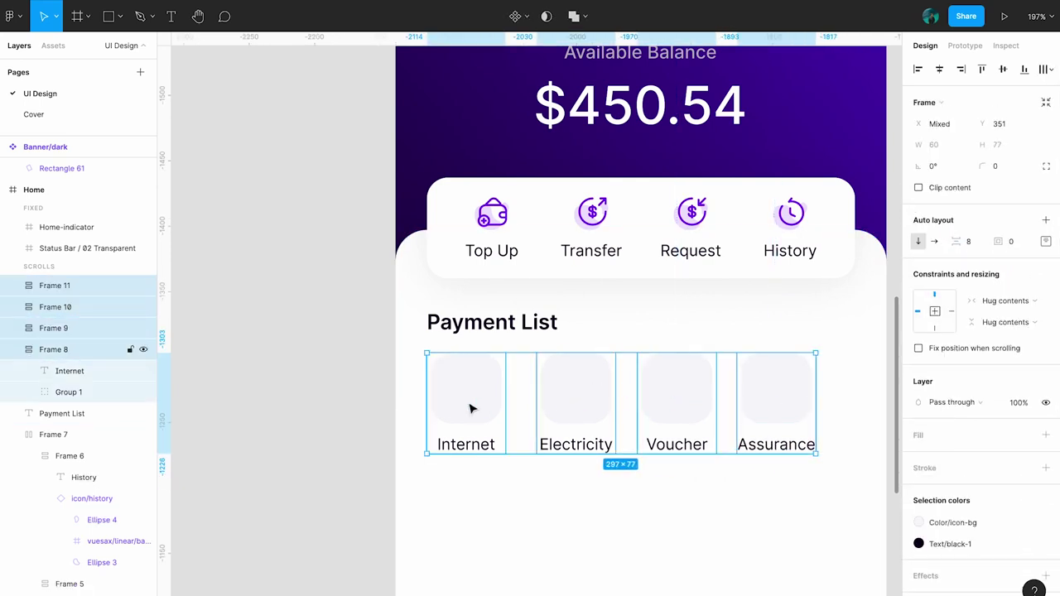
{"action": "key", "text": "shift+a"}
{"action": "scroll", "coordinate": [824, 306], "scroll_direction": "right", "scroll_amount": 1}
{"action": "left_click", "coordinate": [1046, 241]}
{"action": "left_click", "coordinate": [986, 355]}
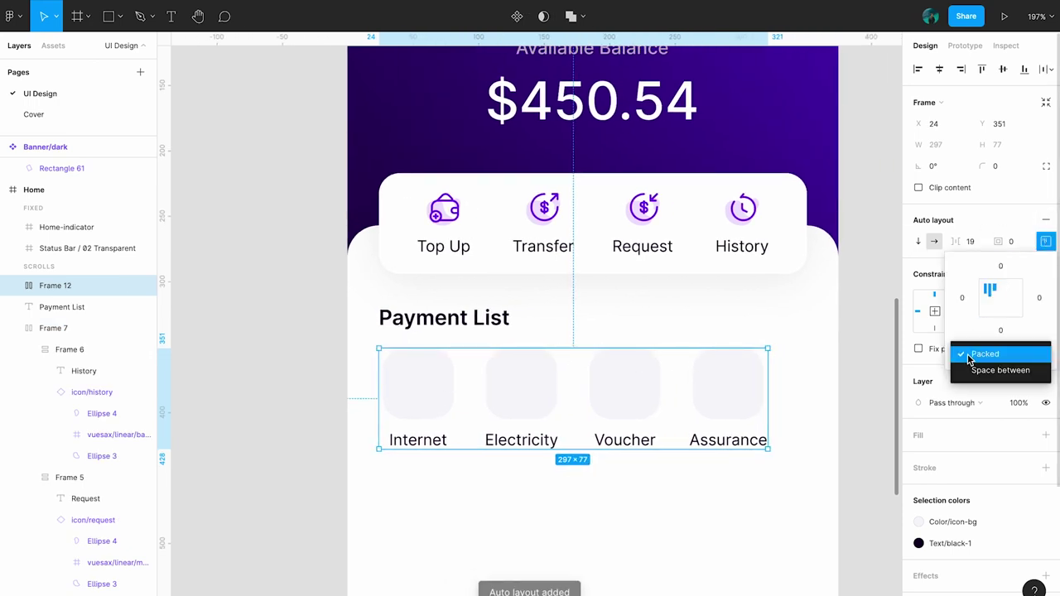
{"action": "left_click", "coordinate": [1047, 241]}
Step: Set the payment row width to about 327 and centre it horizontally on the screen
{"action": "left_click", "coordinate": [861, 381]}
{"action": "left_click", "coordinate": [514, 414]}
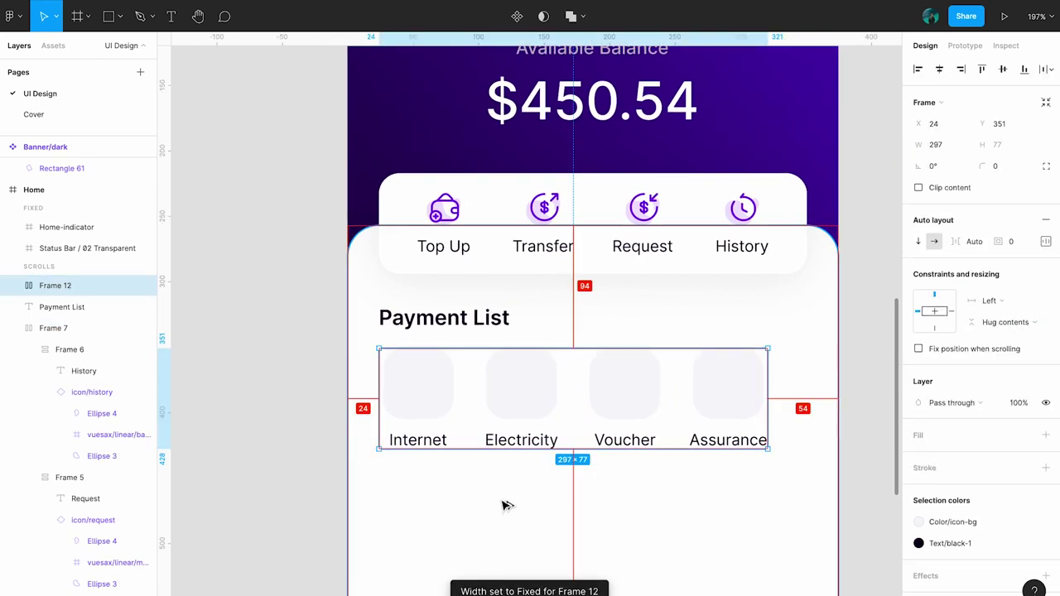
{"action": "type", "text": "327"}
{"action": "key", "text": "Return"}
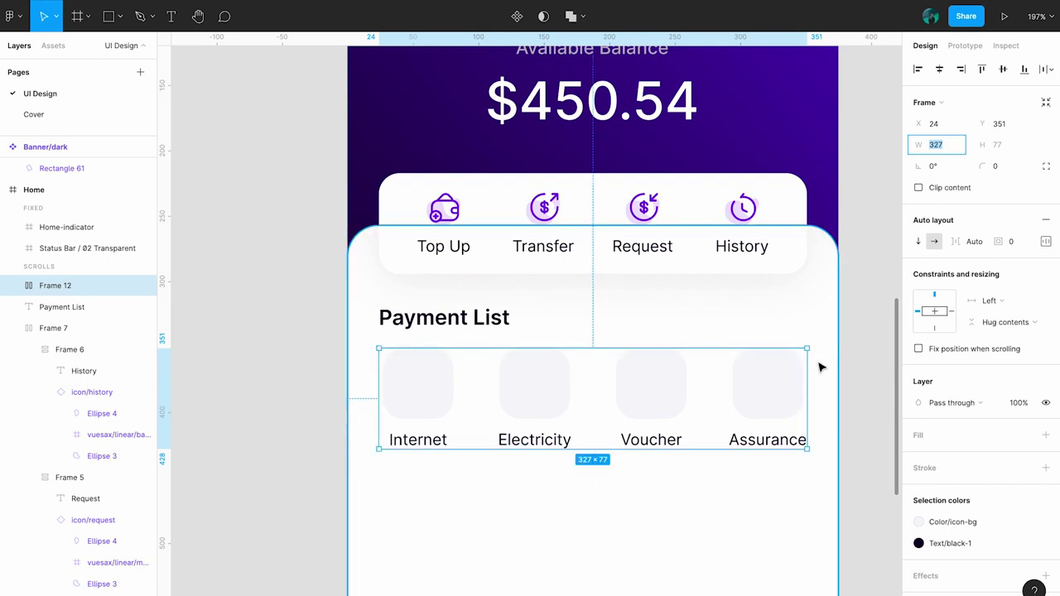
{"action": "key", "text": "Down"}
{"action": "left_click", "coordinate": [940, 69]}
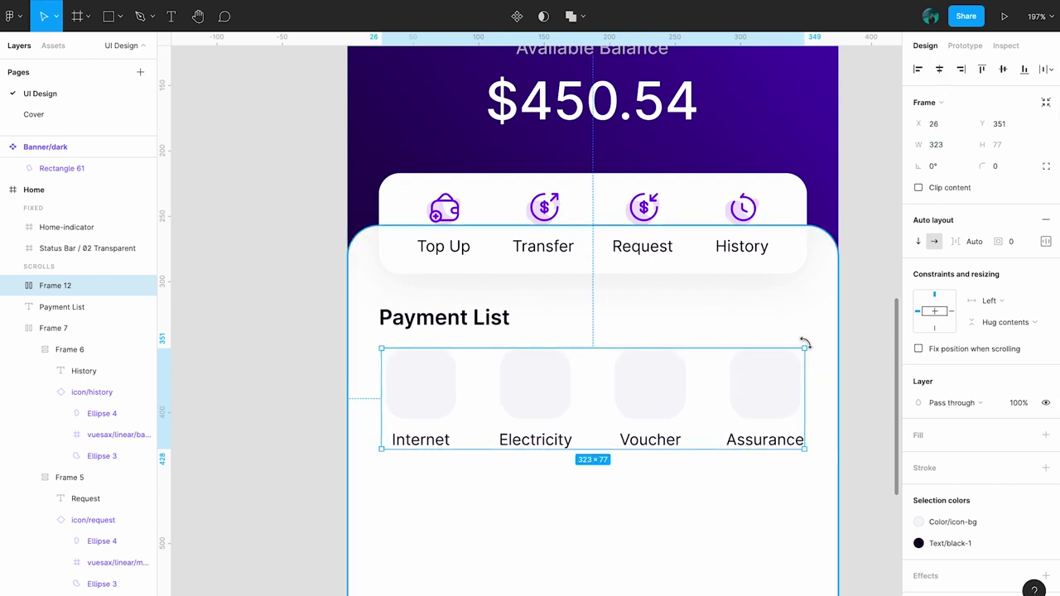
{"action": "left_click", "coordinate": [831, 330]}
Step: Inspect the Internet and Electricity labels, Electricity icon group and Payment List heading
{"action": "scroll", "coordinate": [662, 340], "scroll_direction": "down", "scroll_amount": 3}
{"action": "scroll", "coordinate": [497, 356], "scroll_direction": "right", "scroll_amount": 2}
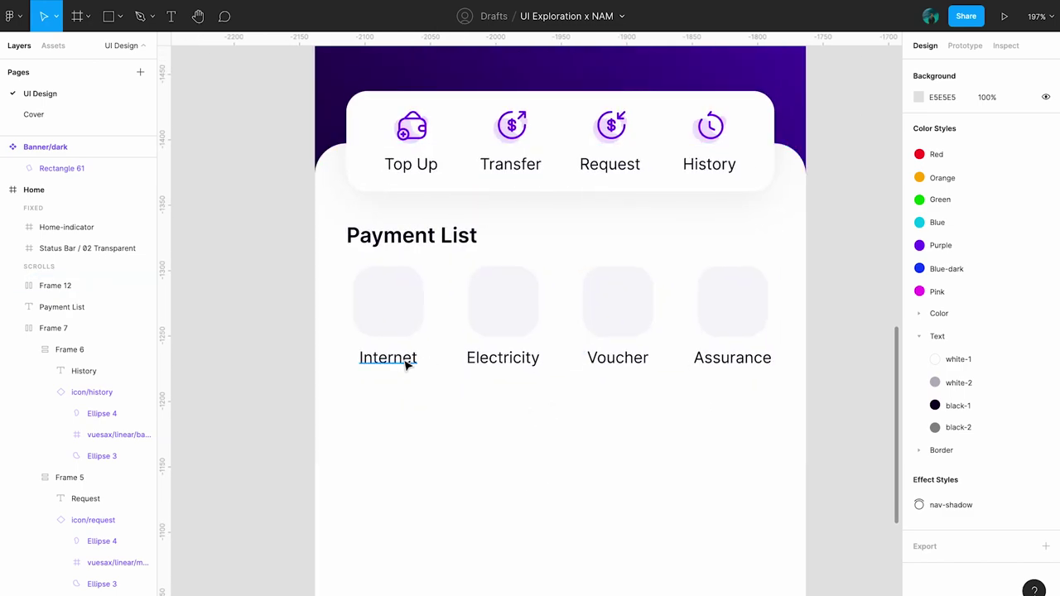
{"action": "left_click", "coordinate": [406, 357], "text": "ctrl"}
{"action": "left_click", "coordinate": [503, 358], "text": "shift"}
{"action": "left_click", "coordinate": [501, 303]}
{"action": "left_click", "coordinate": [427, 245]}
{"action": "scroll", "coordinate": [365, 419], "scroll_direction": "down", "scroll_amount": 3}
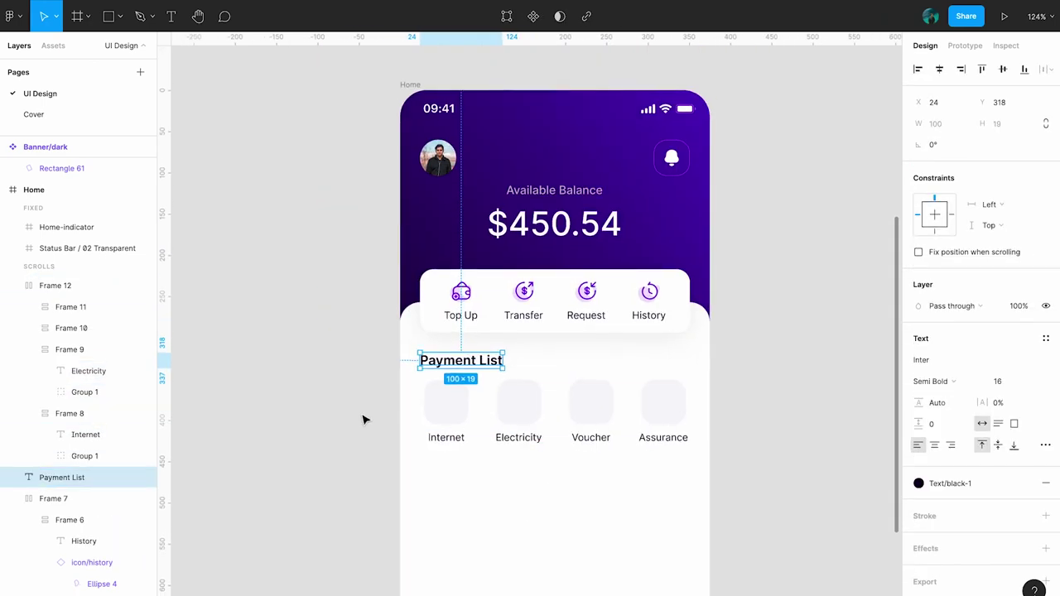
Step: Copy the Wi-Fi internet icon from the icon set into the payment cards
{"action": "left_click", "coordinate": [364, 419]}
{"action": "scroll", "coordinate": [364, 419], "scroll_direction": "up", "scroll_amount": 5}
{"action": "scroll", "coordinate": [350, 234], "scroll_direction": "left", "scroll_amount": 3}
{"action": "left_click", "coordinate": [314, 239]}
{"action": "key", "text": "ctrl+c"}
{"action": "scroll", "coordinate": [469, 481], "scroll_direction": "down", "scroll_amount": 5}
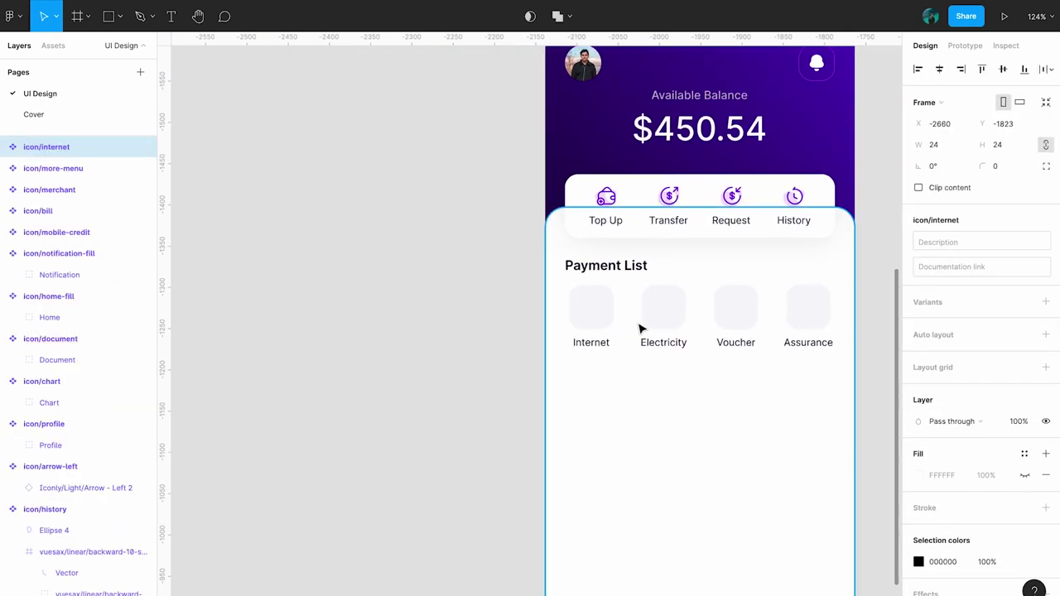
{"action": "scroll", "coordinate": [643, 456], "scroll_direction": "up", "scroll_amount": 5}
{"action": "left_click", "coordinate": [539, 341]}
{"action": "key", "text": "ctrl+v"}
{"action": "left_click", "coordinate": [693, 333]}
{"action": "key", "text": "ctrl+v"}
{"action": "key", "text": "ctrl+v"}
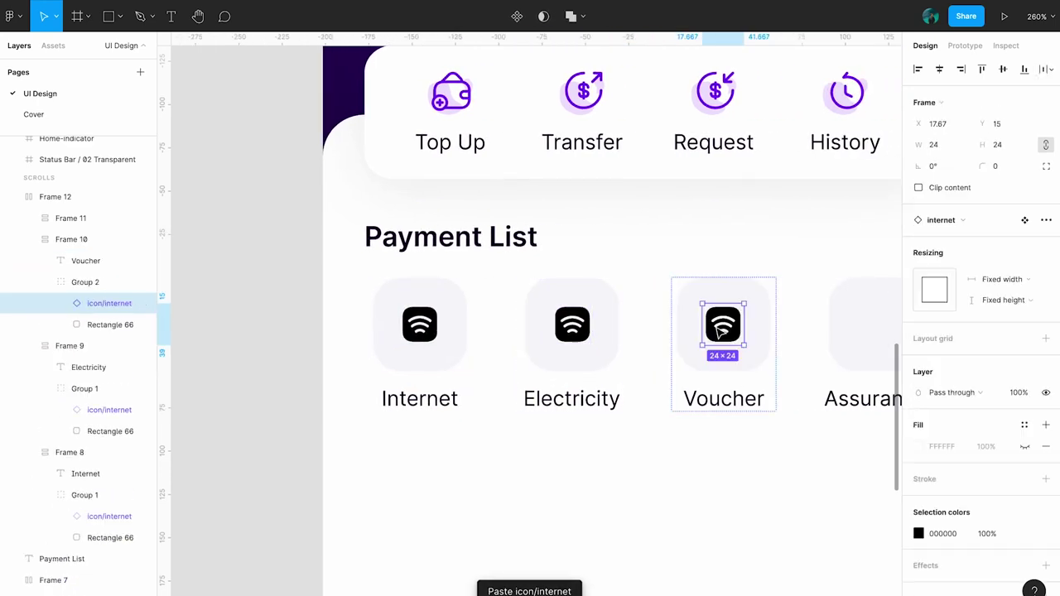
{"action": "left_click", "coordinate": [748, 339]}
{"action": "key", "text": "ctrl+v"}
Step: Swap the Electricity card's icon for the lightning icon
{"action": "left_click", "coordinate": [525, 332]}
{"action": "double_click", "coordinate": [525, 331]}
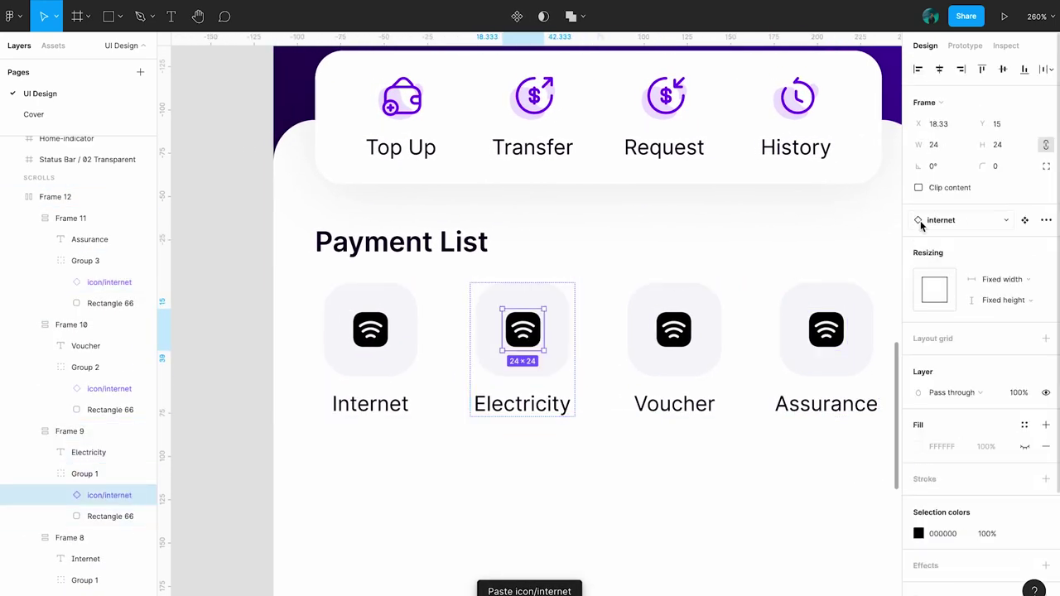
{"action": "left_click", "coordinate": [1007, 219]}
{"action": "scroll", "coordinate": [961, 448], "scroll_direction": "down", "scroll_amount": 2}
{"action": "scroll", "coordinate": [957, 464], "scroll_direction": "up", "scroll_amount": 4}
{"action": "scroll", "coordinate": [958, 461], "scroll_direction": "up", "scroll_amount": 1}
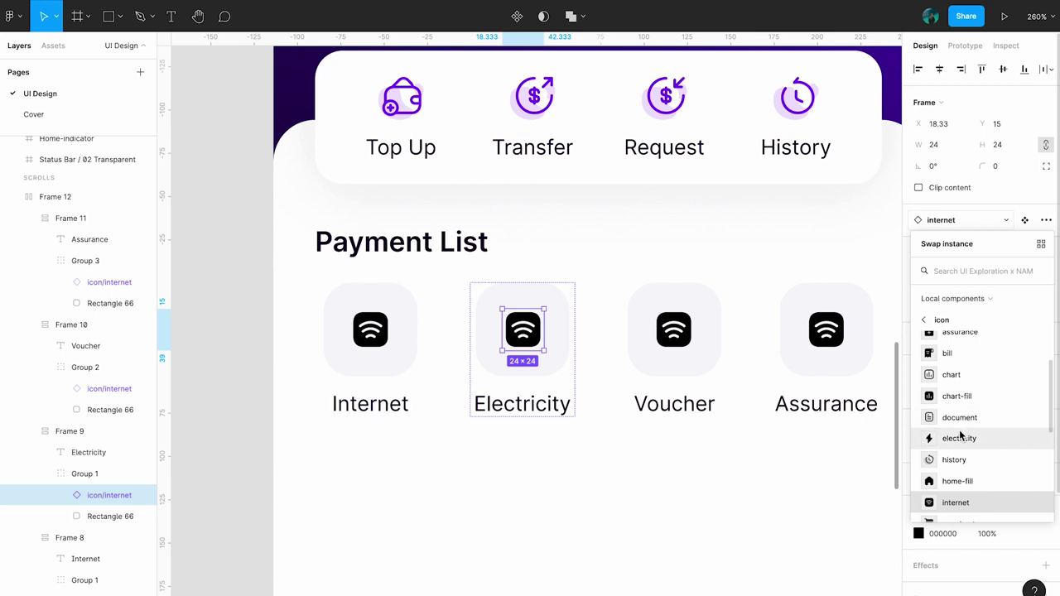
{"action": "left_click", "coordinate": [958, 437]}
{"action": "scroll", "coordinate": [958, 435], "scroll_direction": "down", "scroll_amount": 1}
Step: Swap the Voucher card's icon for the ticket icon
{"action": "left_click", "coordinate": [1007, 173]}
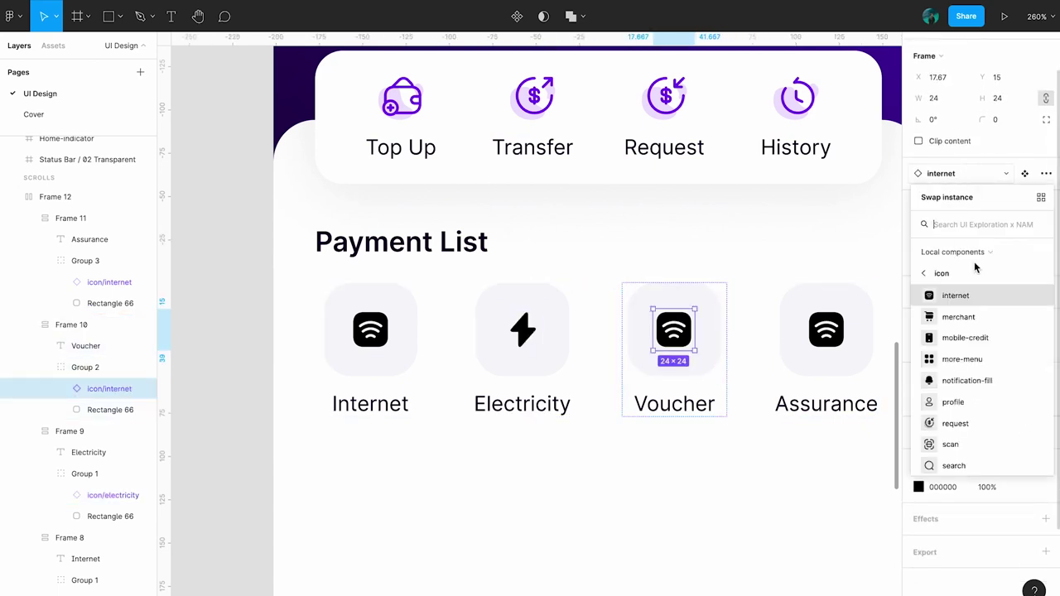
{"action": "scroll", "coordinate": [975, 274], "scroll_direction": "up", "scroll_amount": 1}
{"action": "scroll", "coordinate": [976, 346], "scroll_direction": "up", "scroll_amount": 2}
{"action": "scroll", "coordinate": [975, 346], "scroll_direction": "up", "scroll_amount": 3}
{"action": "scroll", "coordinate": [975, 346], "scroll_direction": "up", "scroll_amount": 2}
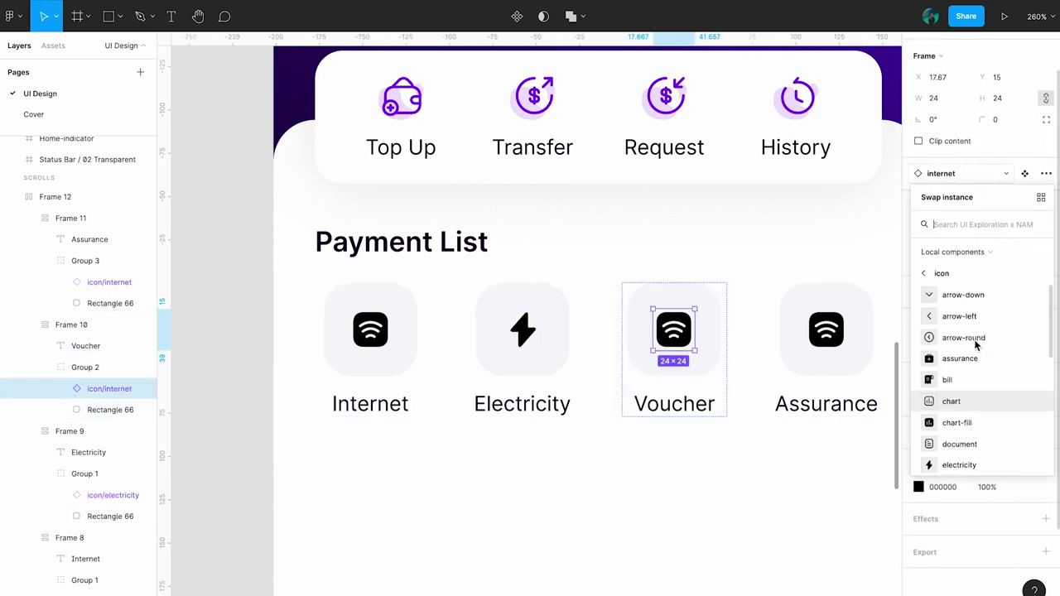
{"action": "scroll", "coordinate": [974, 346], "scroll_direction": "down", "scroll_amount": 5}
{"action": "scroll", "coordinate": [976, 346], "scroll_direction": "down", "scroll_amount": 3}
{"action": "scroll", "coordinate": [969, 365], "scroll_direction": "down", "scroll_amount": 2}
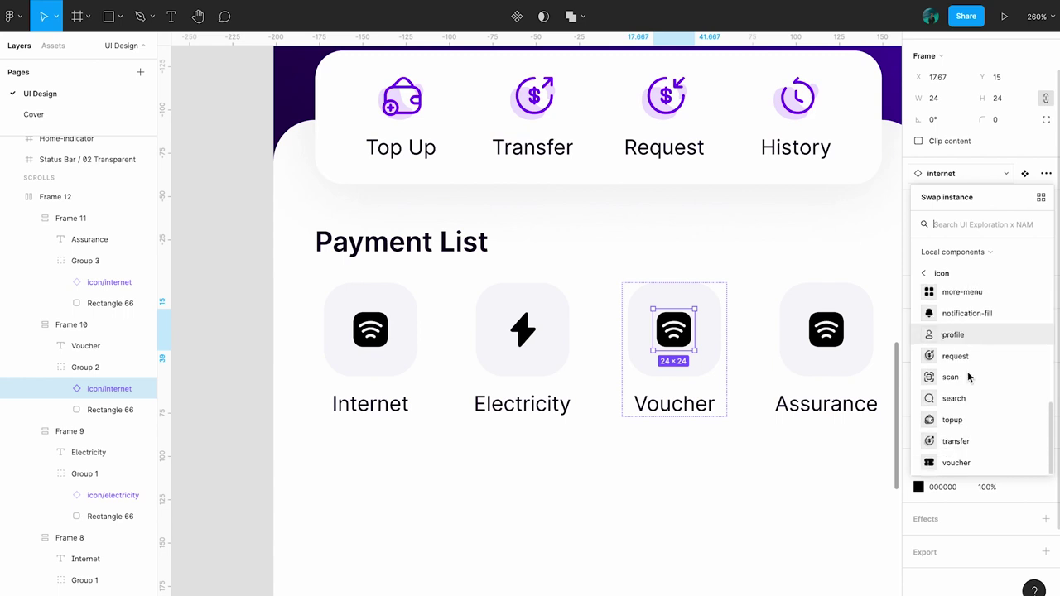
{"action": "left_click", "coordinate": [960, 461]}
Step: Swap the Assurance card's icon for the medkit icon
{"action": "left_click", "coordinate": [820, 327]}
{"action": "left_click", "coordinate": [961, 173]}
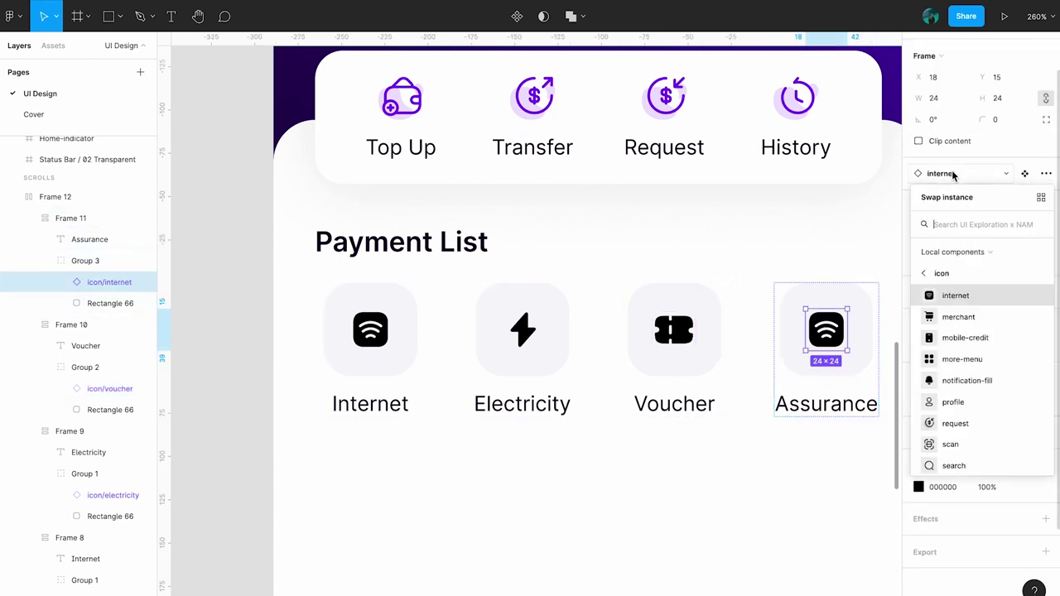
{"action": "scroll", "coordinate": [972, 398], "scroll_direction": "up", "scroll_amount": 2}
{"action": "scroll", "coordinate": [975, 371], "scroll_direction": "up", "scroll_amount": 3}
{"action": "scroll", "coordinate": [975, 371], "scroll_direction": "up", "scroll_amount": 1}
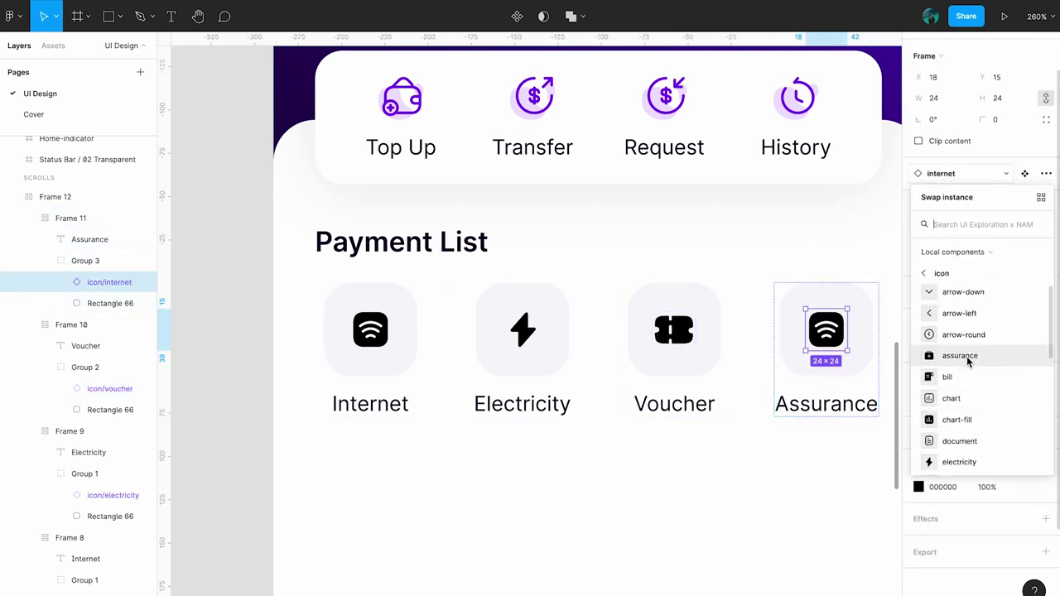
{"action": "left_click", "coordinate": [966, 361]}
Step: Colour the Internet icon Red and the Electricity icon Orange
{"action": "left_click", "coordinate": [370, 331]}
{"action": "scroll", "coordinate": [987, 394], "scroll_direction": "down", "scroll_amount": 2}
{"action": "left_click", "coordinate": [1027, 392]}
{"action": "left_click", "coordinate": [777, 426]}
{"action": "left_click", "coordinate": [523, 330]}
{"action": "left_click", "coordinate": [1025, 389]}
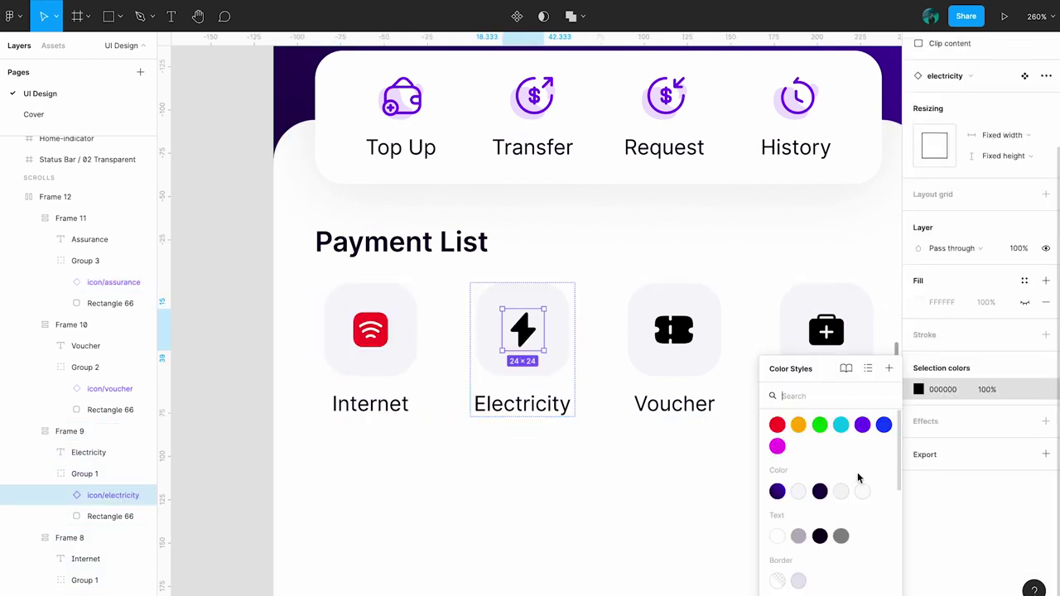
{"action": "left_click", "coordinate": [797, 426]}
Step: Colour the Voucher icon Green and the Assurance icon cyan Blue
{"action": "left_click", "coordinate": [698, 356]}
{"action": "left_click", "coordinate": [1027, 398]}
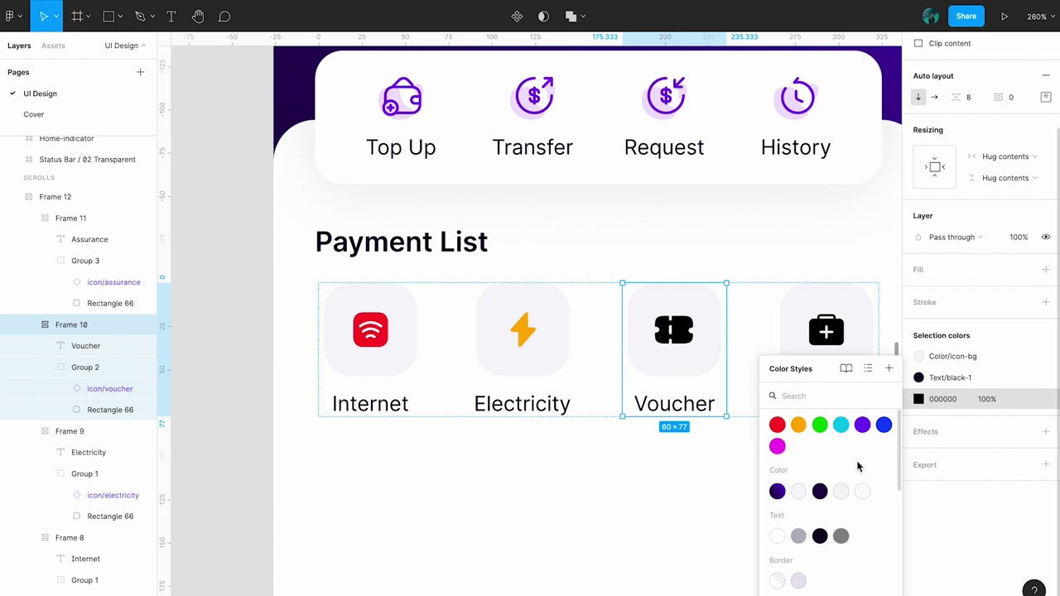
{"action": "left_click", "coordinate": [819, 426]}
{"action": "left_click", "coordinate": [835, 341]}
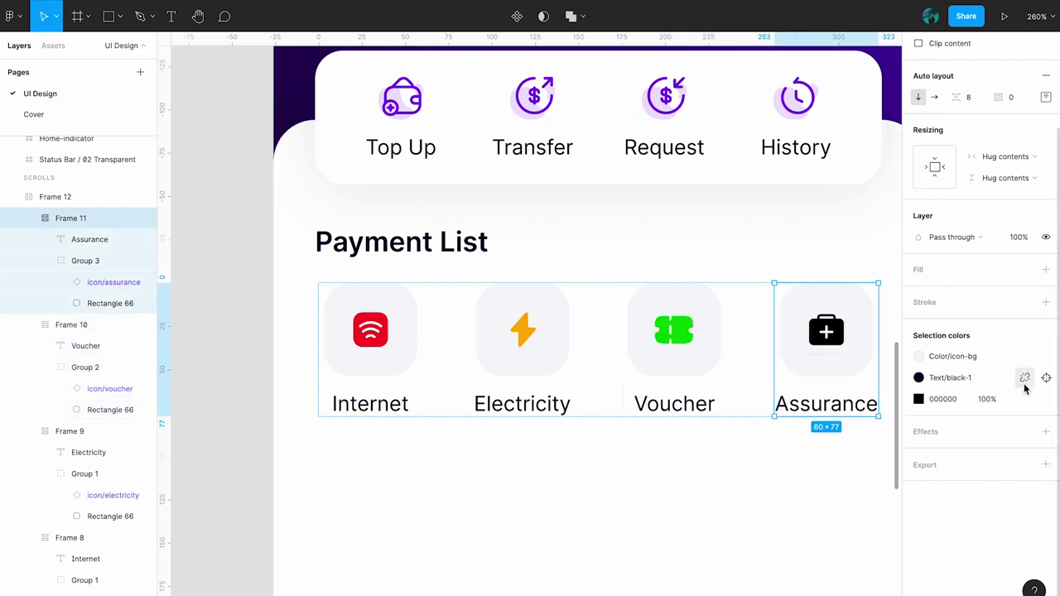
{"action": "left_click", "coordinate": [1025, 398]}
{"action": "left_click", "coordinate": [841, 425]}
{"action": "scroll", "coordinate": [568, 466], "scroll_direction": "down", "scroll_amount": 3}
{"action": "scroll", "coordinate": [814, 333], "scroll_direction": "down", "scroll_amount": 1}
{"action": "left_click", "coordinate": [814, 334]}
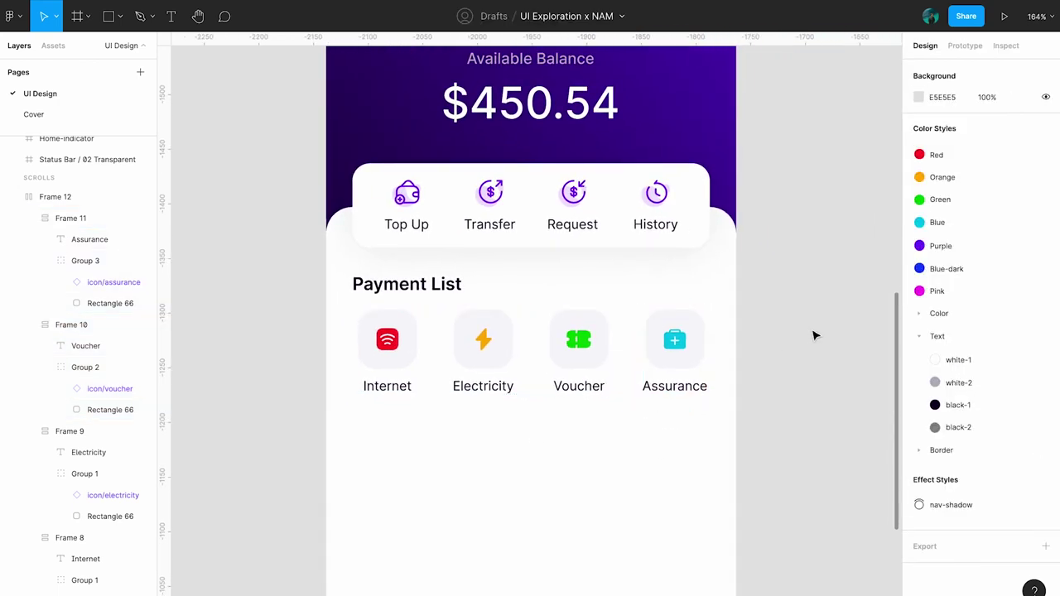
Step: Duplicate the payment row below the original and tidy up the spacing between rows
{"action": "left_click", "coordinate": [599, 341]}
{"action": "left_click_drag", "start_coordinate": [598, 340], "coordinate": [598, 440]}
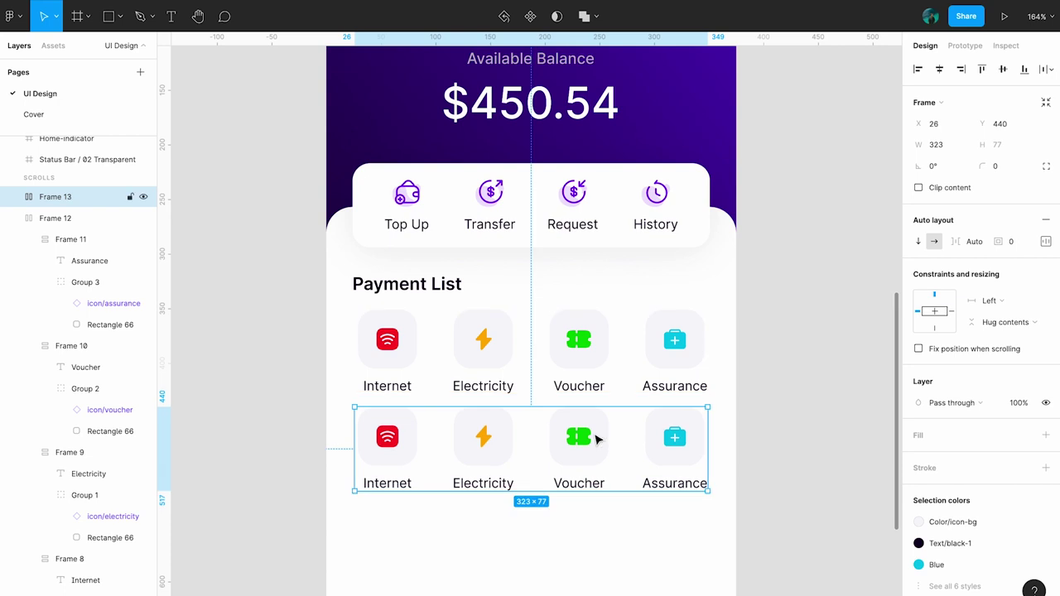
{"action": "left_click", "coordinate": [422, 296], "text": "shift"}
{"action": "left_click", "coordinate": [1045, 69]}
{"action": "left_click", "coordinate": [952, 92]}
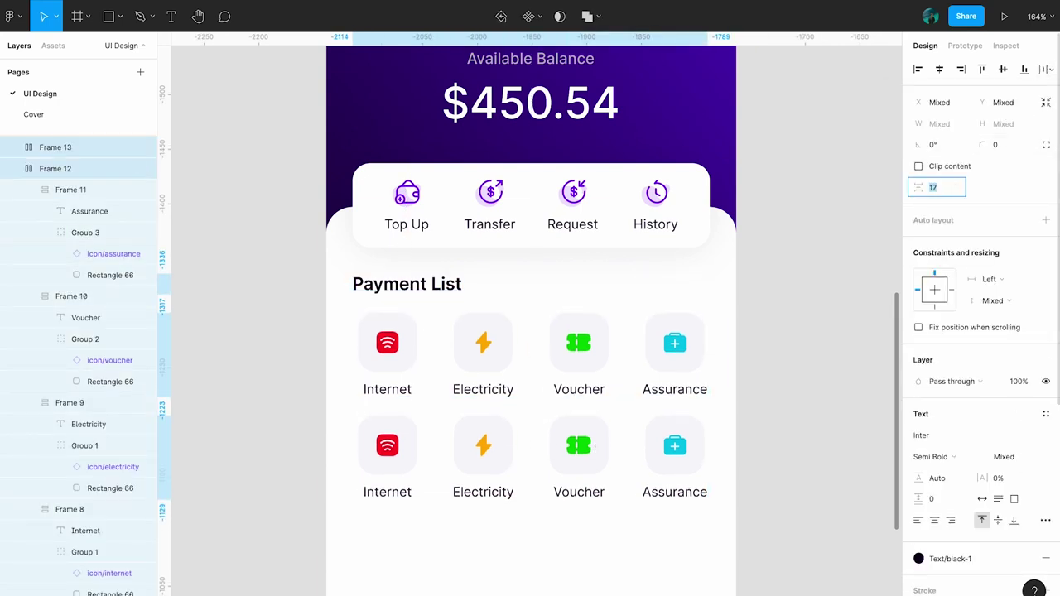
{"action": "left_click", "coordinate": [757, 356]}
Step: Rename the second row's labels to Mobile Credit, Bill, Merchant and More
{"action": "scroll", "coordinate": [464, 425], "scroll_direction": "down", "scroll_amount": 1}
{"action": "double_click", "coordinate": [401, 439]}
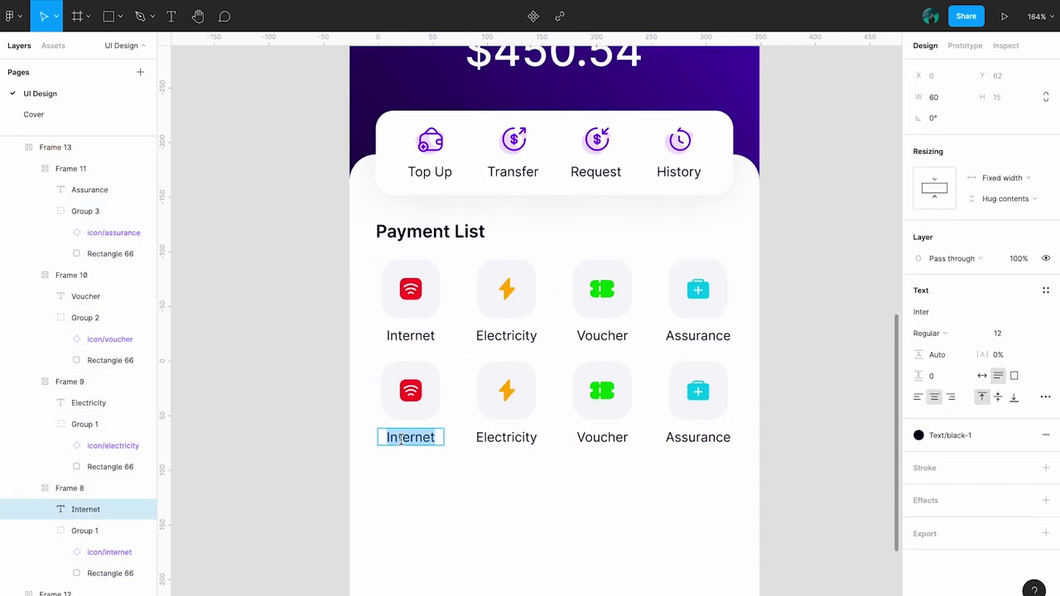
{"action": "type", "text": "MobileCredit"}
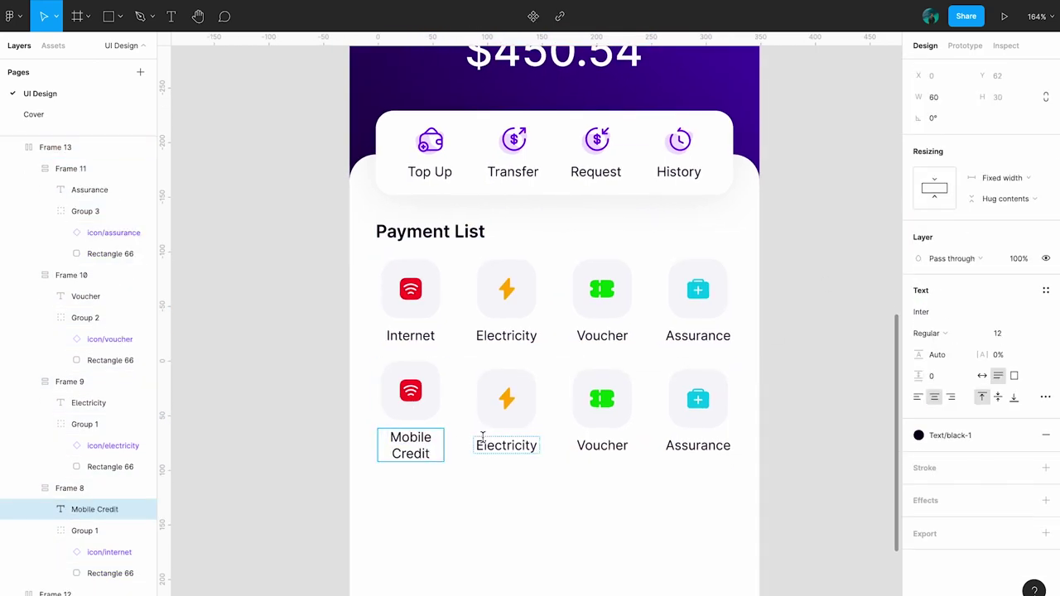
{"action": "double_click", "coordinate": [492, 442]}
{"action": "double_click", "coordinate": [593, 445]}
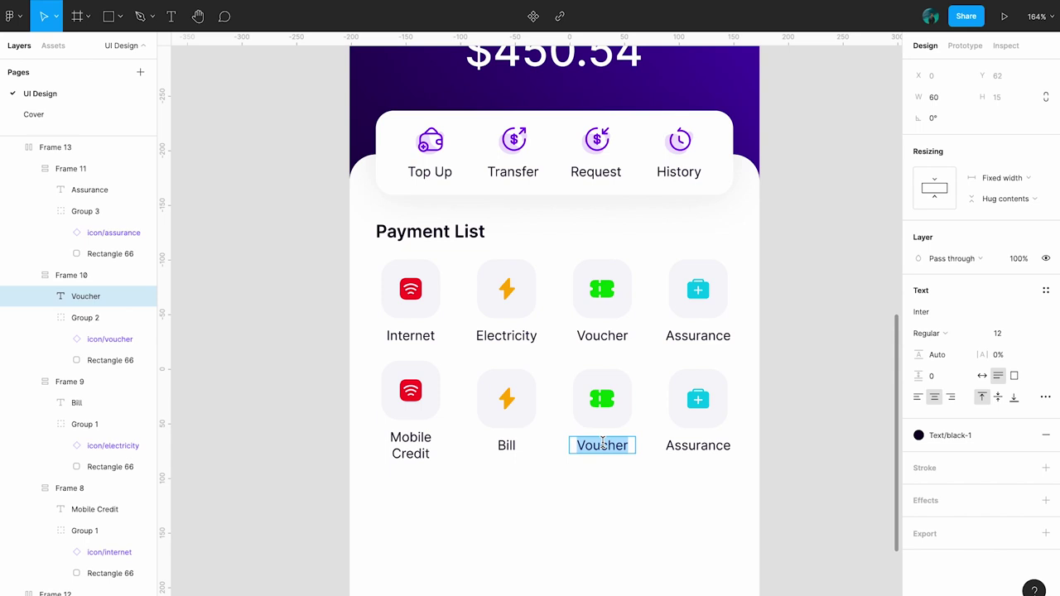
{"action": "type", "text": "Merchant"}
{"action": "double_click", "coordinate": [702, 448]}
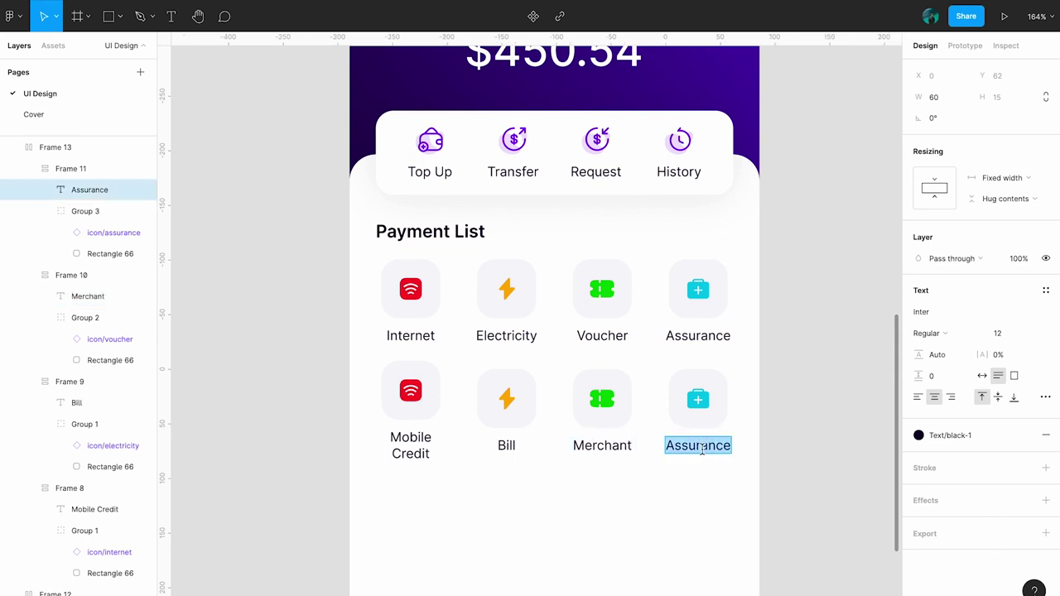
{"action": "type", "text": "More"}
{"action": "key", "text": "Escape"}
{"action": "key", "text": "Escape"}
Step: Set the second row's auto layout to Space between
{"action": "left_click", "coordinate": [1044, 263]}
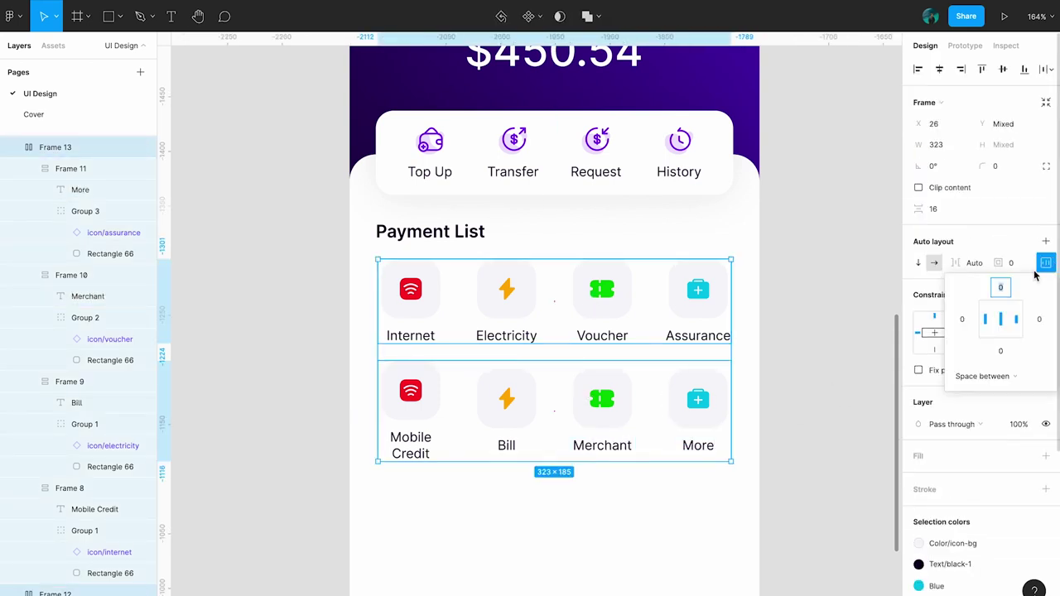
{"action": "left_click", "coordinate": [840, 328]}
{"action": "left_click", "coordinate": [507, 409]}
{"action": "double_click", "coordinate": [508, 409]}
{"action": "left_click", "coordinate": [974, 222]}
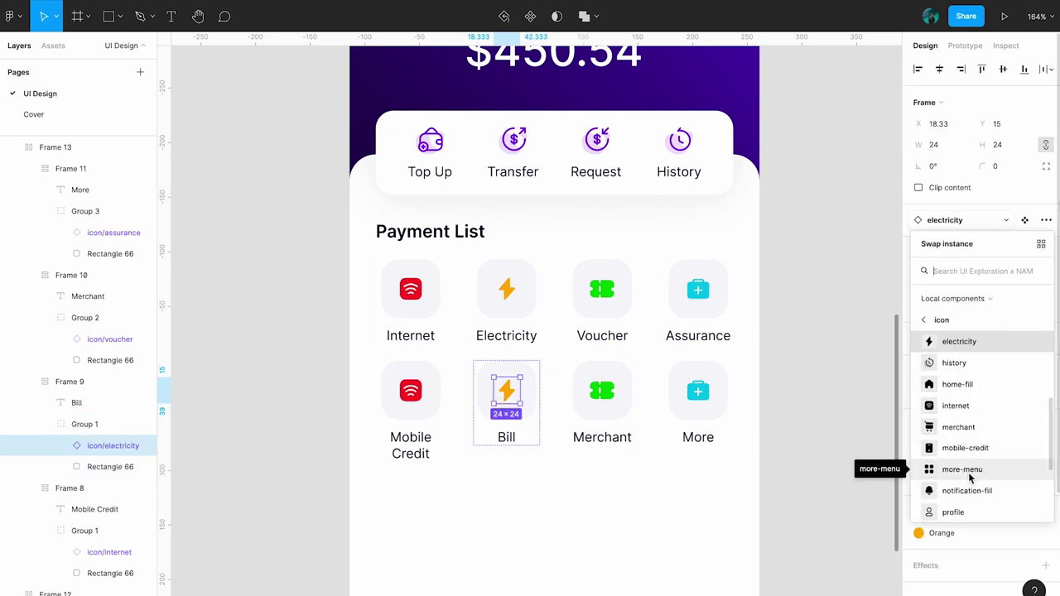
Step: Swap in the receipt icon for Bill, phone for Mobile Credit and cart for Merchant
{"action": "scroll", "coordinate": [960, 427], "scroll_direction": "up", "scroll_amount": 3}
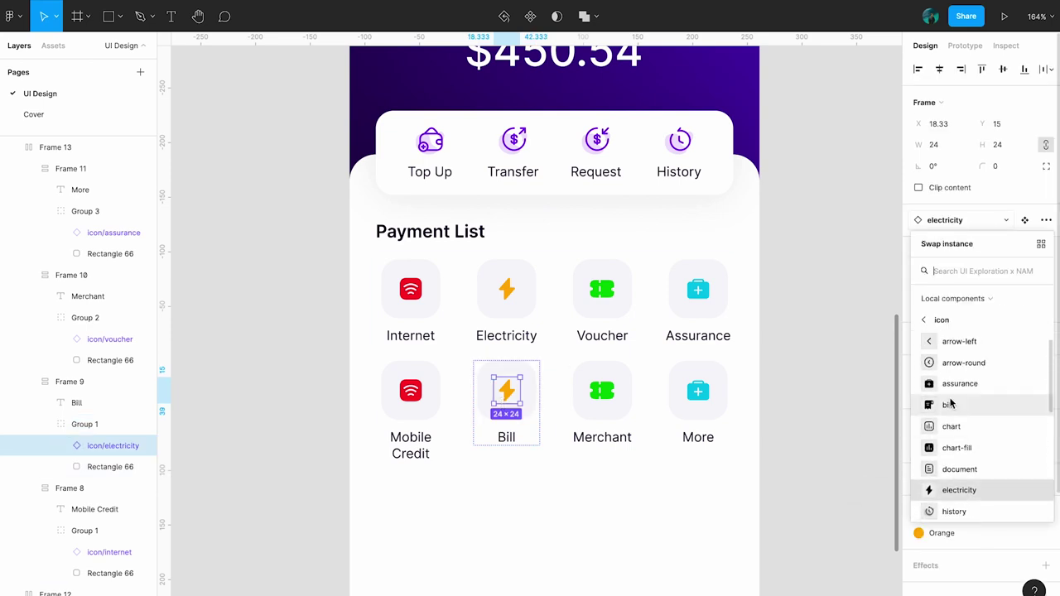
{"action": "left_click", "coordinate": [949, 404]}
{"action": "double_click", "coordinate": [411, 399]}
{"action": "left_click", "coordinate": [961, 220]}
{"action": "left_click", "coordinate": [953, 382]}
{"action": "double_click", "coordinate": [606, 398]}
{"action": "left_click", "coordinate": [948, 219]}
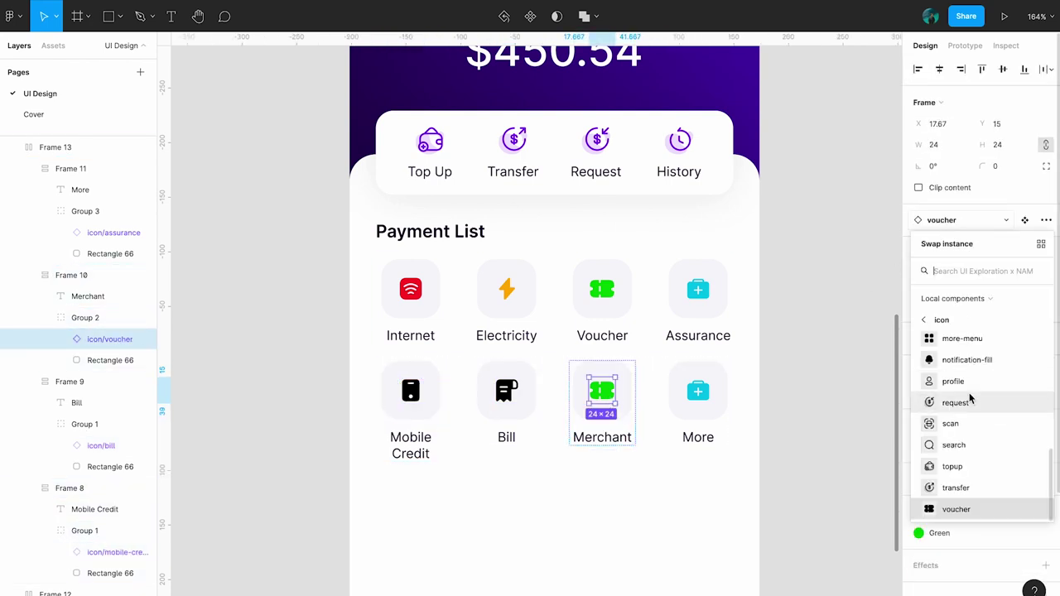
{"action": "scroll", "coordinate": [968, 466], "scroll_direction": "up", "scroll_amount": 3}
{"action": "left_click", "coordinate": [953, 402]}
Step: Swap the More icon for the grid menu icon and colour it fully purple
{"action": "double_click", "coordinate": [698, 391]}
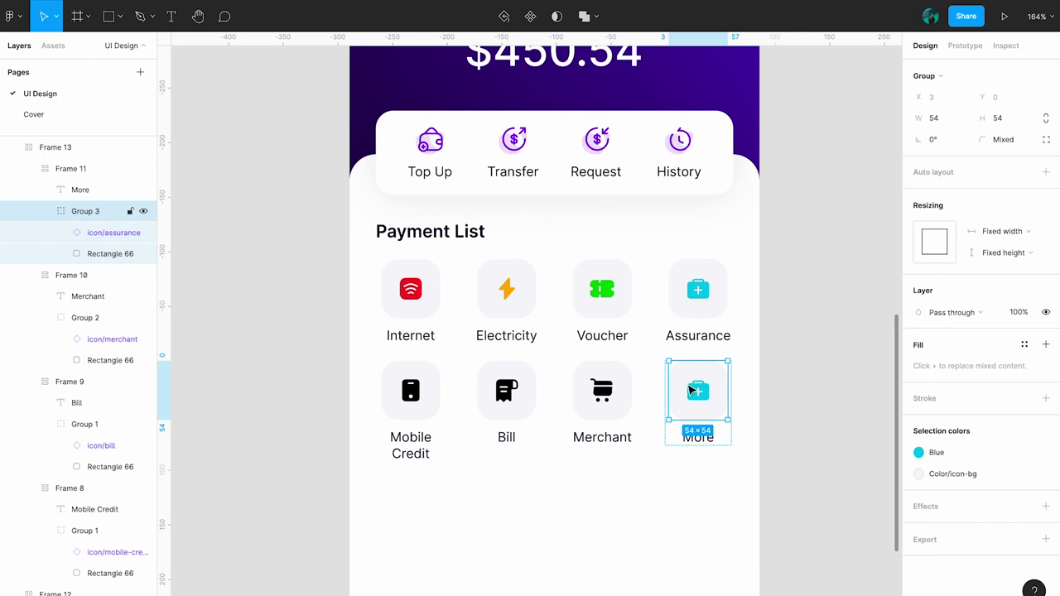
{"action": "left_click", "coordinate": [961, 220]}
{"action": "scroll", "coordinate": [983, 429], "scroll_direction": "down", "scroll_amount": 2}
{"action": "scroll", "coordinate": [983, 429], "scroll_direction": "down", "scroll_amount": 3}
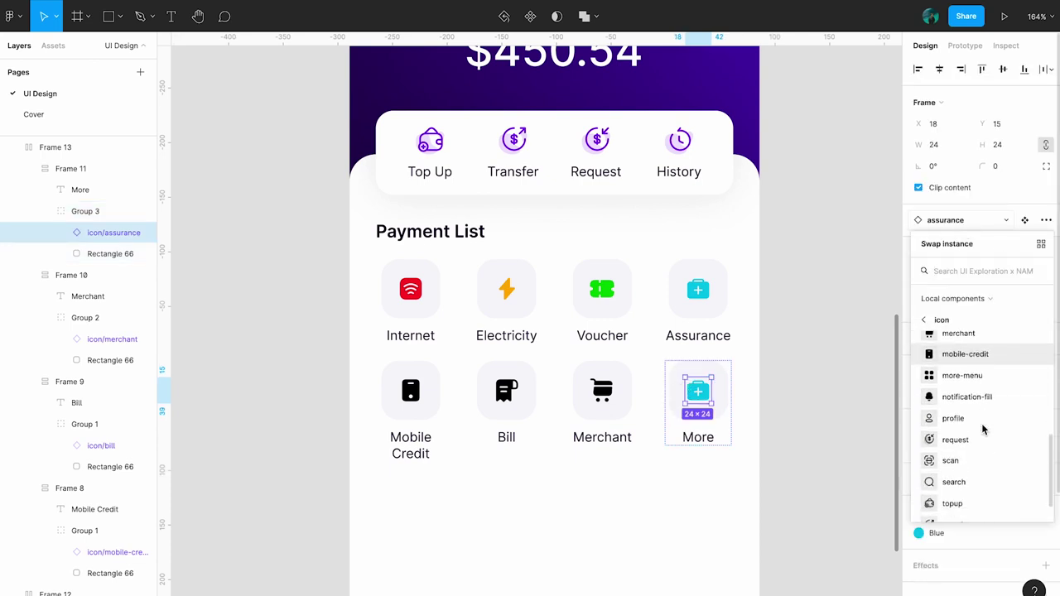
{"action": "left_click", "coordinate": [961, 367]}
{"action": "left_click", "coordinate": [1025, 555]}
{"action": "left_click", "coordinate": [867, 429]}
{"action": "left_click", "coordinate": [1025, 555]}
{"action": "left_click", "coordinate": [867, 429]}
Step: Recolour the Merchant cart icon pink with a colour style
{"action": "left_click", "coordinate": [603, 397]}
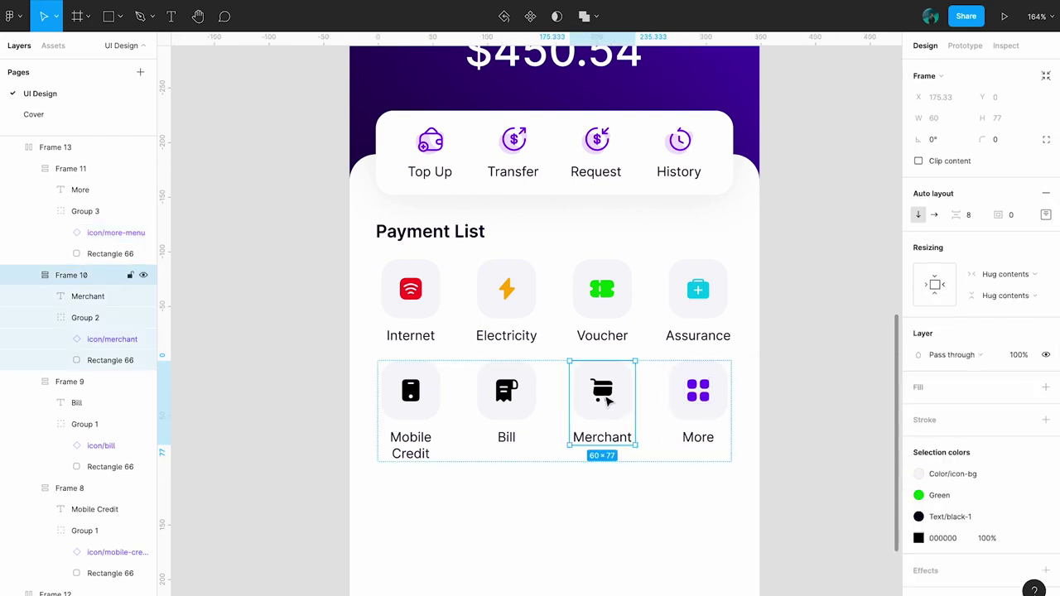
{"action": "scroll", "coordinate": [561, 403], "scroll_direction": "up", "scroll_amount": 5}
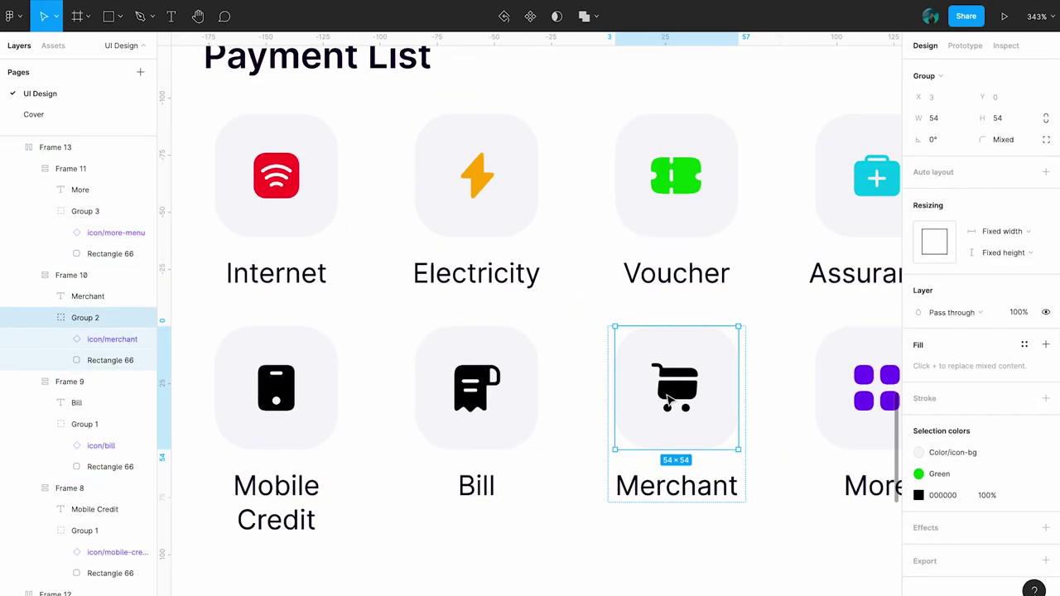
{"action": "double_click", "coordinate": [646, 381]}
{"action": "left_click", "coordinate": [950, 539]}
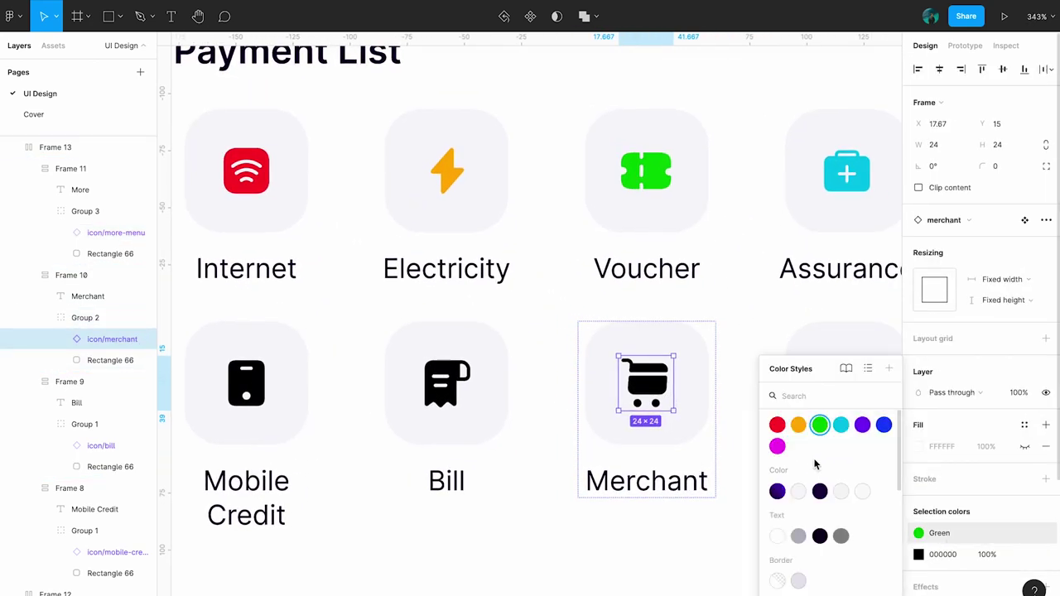
{"action": "left_click", "coordinate": [777, 446]}
{"action": "left_click", "coordinate": [1025, 555]}
{"action": "left_click", "coordinate": [777, 446]}
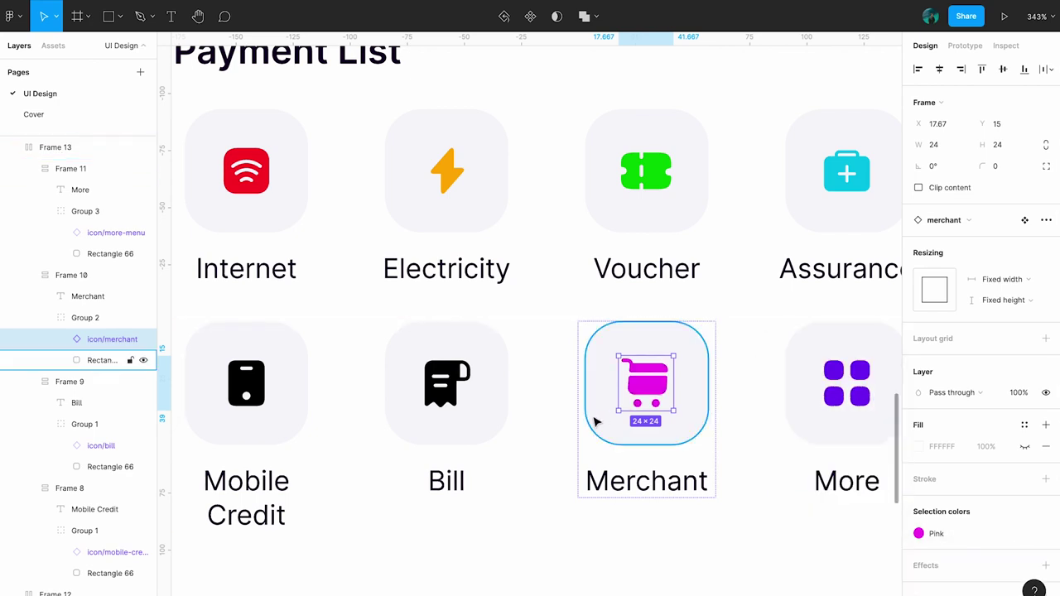
{"action": "scroll", "coordinate": [602, 423], "scroll_direction": "left", "scroll_amount": 3}
Step: Replace the Bill icon's orange with the Blue-dark colour style
{"action": "left_click", "coordinate": [549, 389]}
{"action": "double_click", "coordinate": [549, 380]}
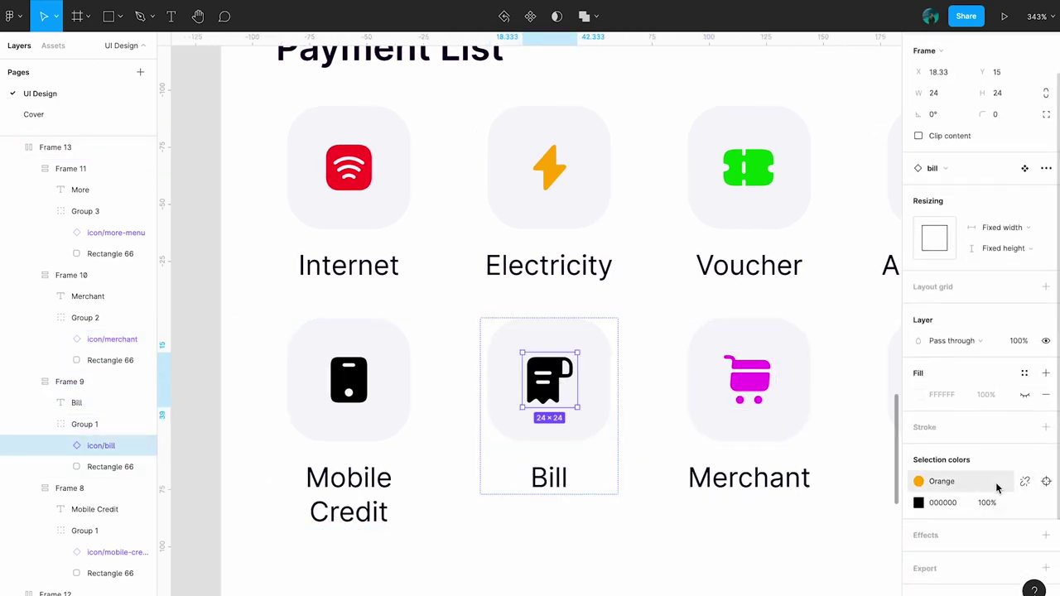
{"action": "left_click", "coordinate": [997, 485]}
{"action": "left_click", "coordinate": [884, 425]}
{"action": "left_click", "coordinate": [998, 485]}
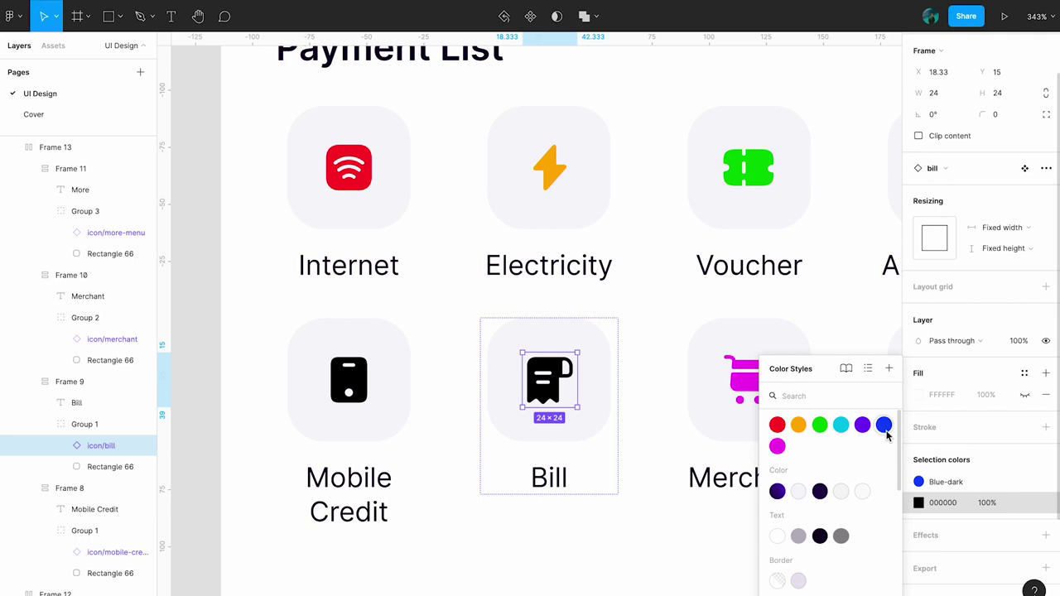
{"action": "left_click", "coordinate": [884, 425]}
{"action": "scroll", "coordinate": [533, 419], "scroll_direction": "left", "scroll_amount": 2}
Step: Apply the Purple colour style to the Mobile Credit icon
{"action": "double_click", "coordinate": [402, 385]}
{"action": "left_click", "coordinate": [994, 481]}
{"action": "left_click", "coordinate": [862, 425]}
{"action": "left_click", "coordinate": [1027, 502]}
{"action": "left_click", "coordinate": [863, 425]}
{"action": "scroll", "coordinate": [528, 424], "scroll_direction": "down", "scroll_amount": 5}
{"action": "left_click", "coordinate": [383, 393]}
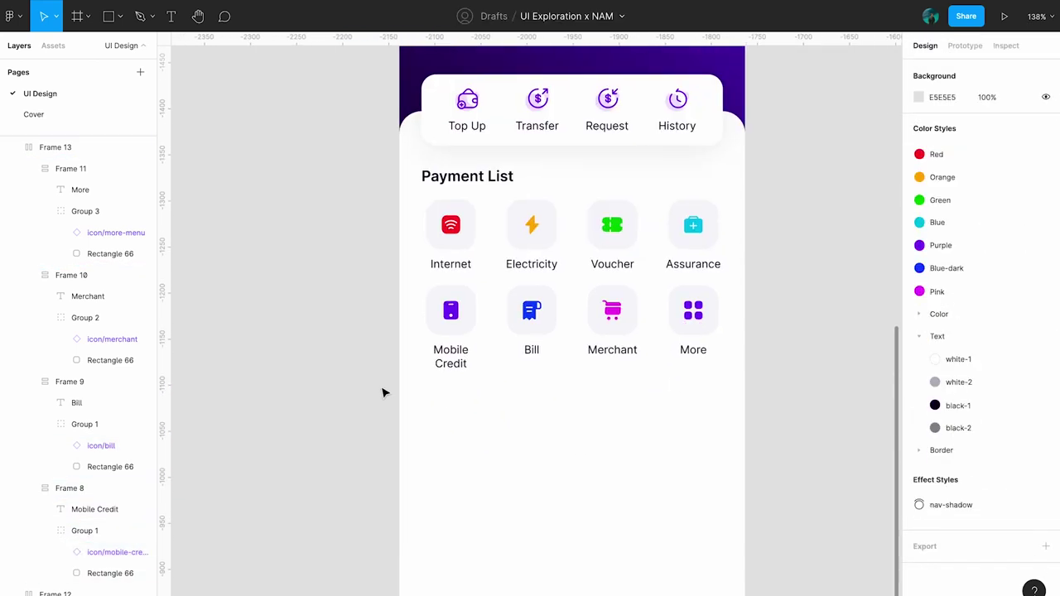
Step: Duplicate the Payment List heading below the icon grid and retitle it 'Promo & Discount'
{"action": "scroll", "coordinate": [431, 273], "scroll_direction": "down", "scroll_amount": 1}
{"action": "left_click", "coordinate": [485, 156]}
{"action": "left_click_drag", "start_coordinate": [464, 152], "coordinate": [470, 383]}
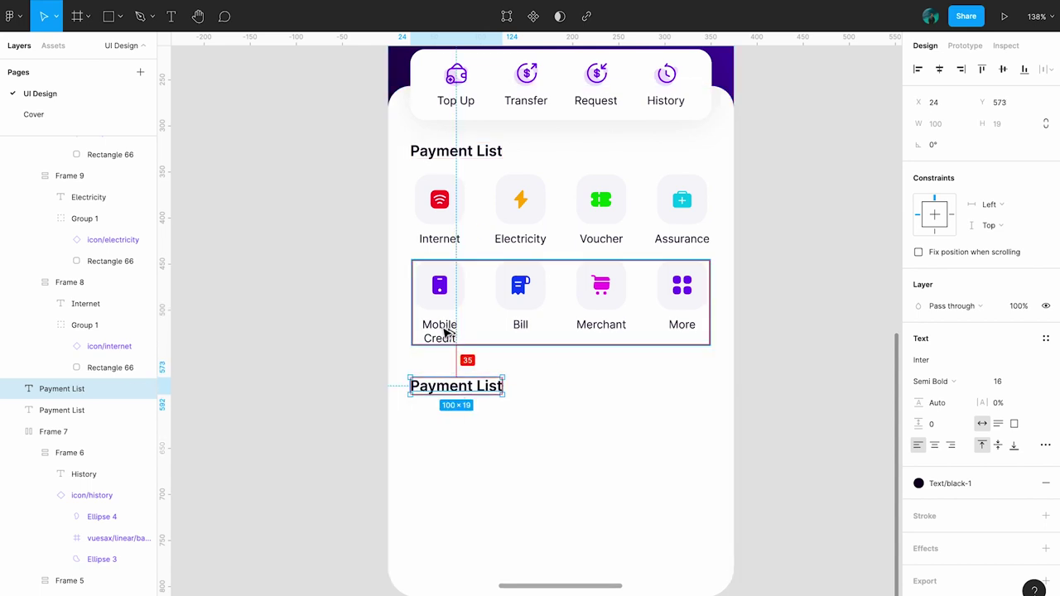
{"action": "double_click", "coordinate": [469, 377]}
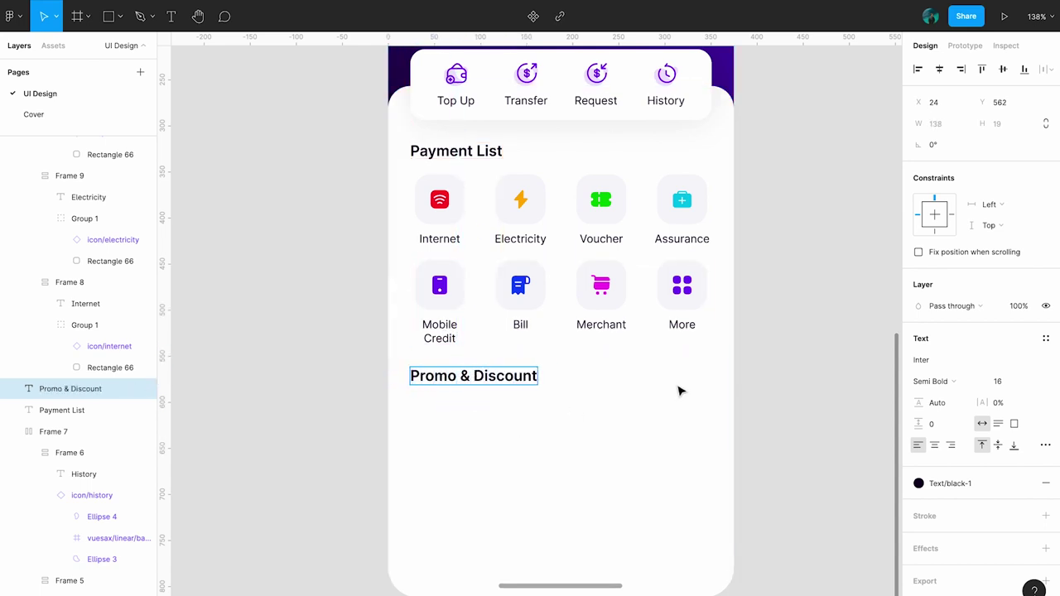
Step: Add a right-aligned, size 14, purple 'See more' copy at the frame's right margin
{"action": "left_click_drag", "start_coordinate": [510, 379], "coordinate": [675, 436]}
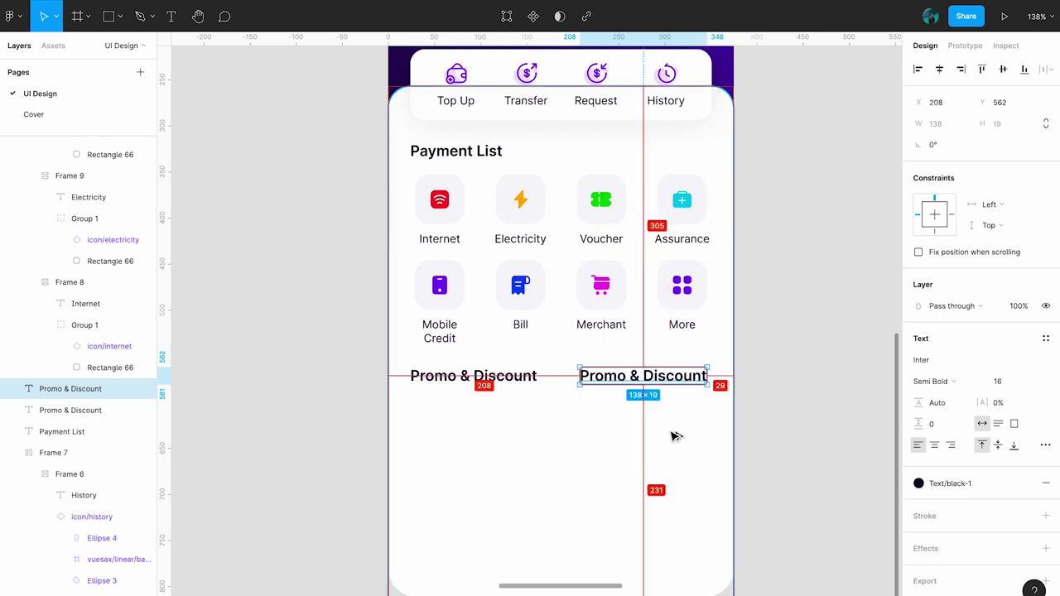
{"action": "left_click_drag", "start_coordinate": [675, 437], "coordinate": [680, 437]}
{"action": "left_click", "coordinate": [952, 446]}
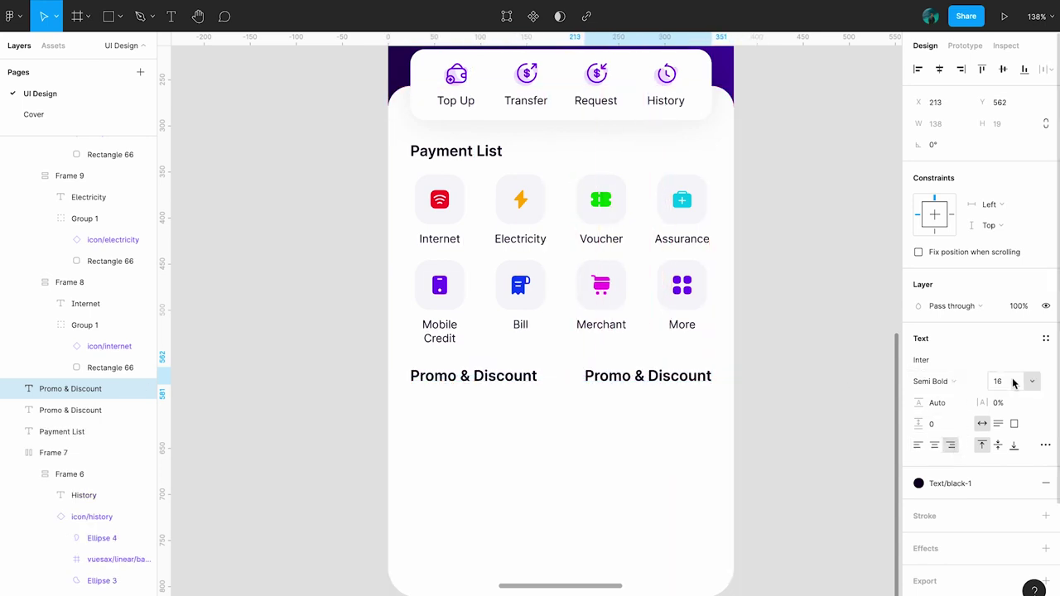
{"action": "type", "text": "1514"}
{"action": "key", "text": "Return"}
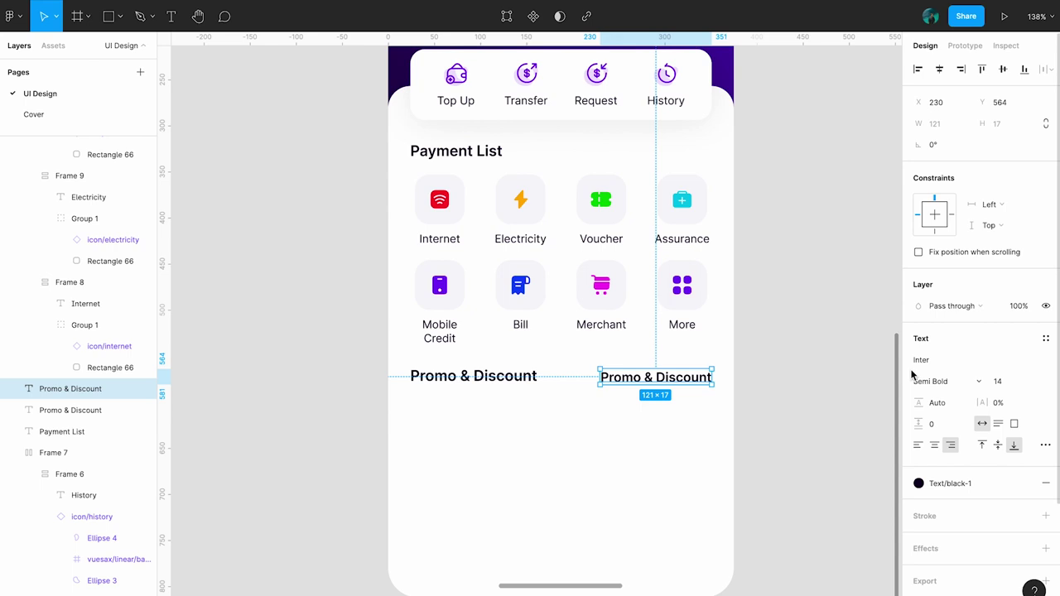
{"action": "key", "text": "Return"}
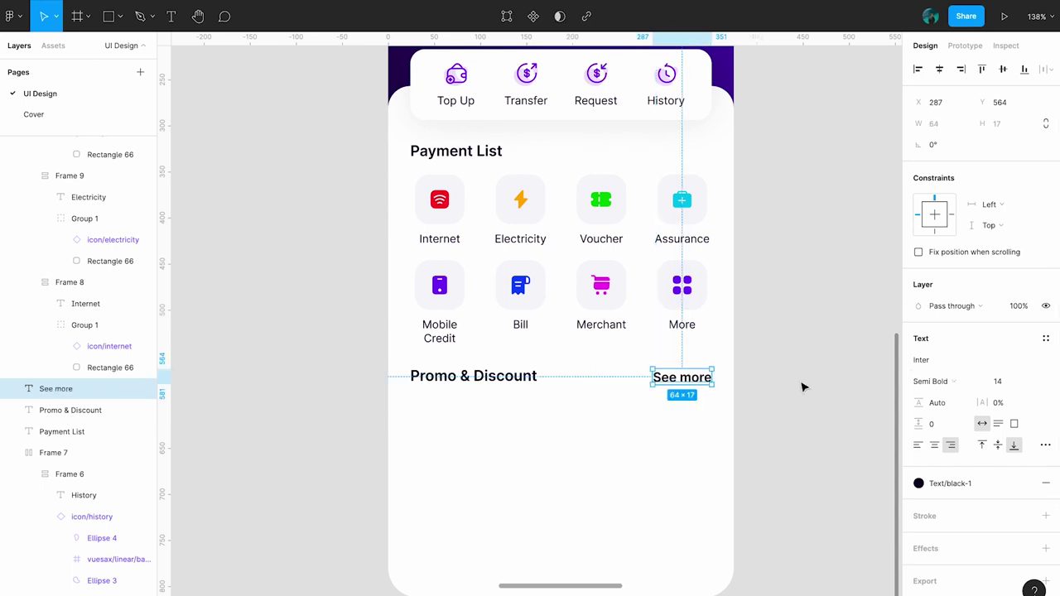
{"action": "left_click", "coordinate": [945, 482]}
{"action": "scroll", "coordinate": [938, 411], "scroll_direction": "down", "scroll_amount": 3}
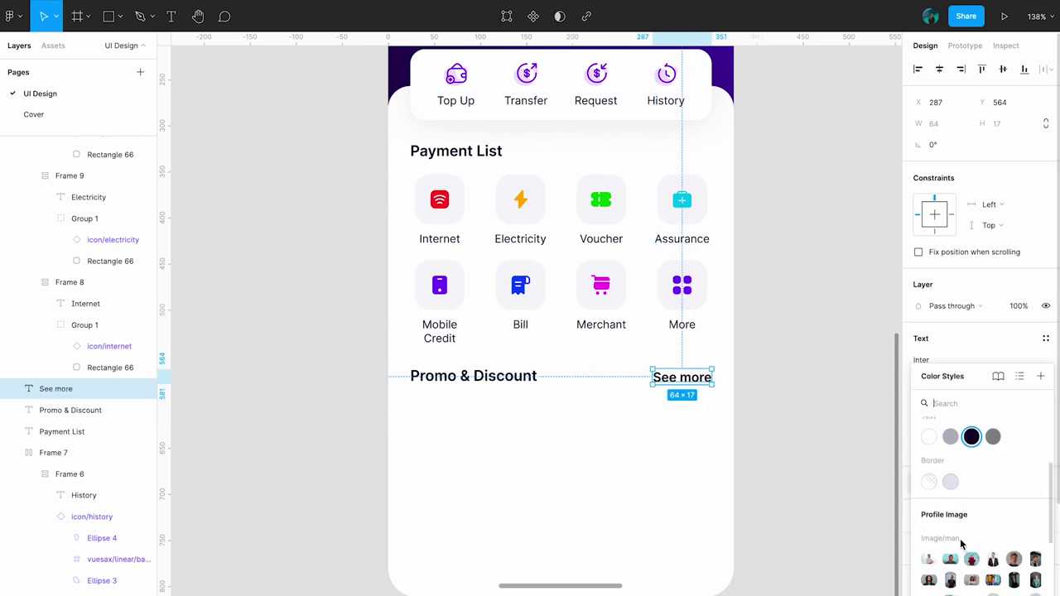
{"action": "left_click", "coordinate": [1014, 434]}
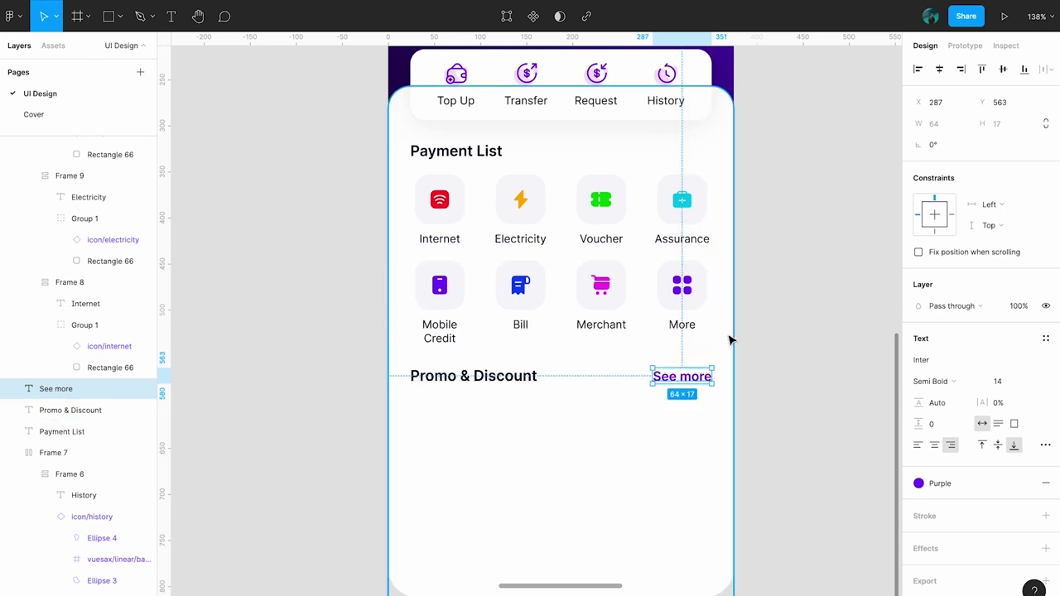
{"action": "left_click", "coordinate": [776, 352]}
Step: Copy the dark promo banner component and paste it into the Home screen
{"action": "scroll", "coordinate": [541, 346], "scroll_direction": "up", "scroll_amount": 3}
{"action": "scroll", "coordinate": [357, 77], "scroll_direction": "down", "scroll_amount": 5}
{"action": "left_click", "coordinate": [357, 77]}
{"action": "key", "text": "ctrl+c"}
{"action": "scroll", "coordinate": [407, 293], "scroll_direction": "up", "scroll_amount": 5}
{"action": "key", "text": "ctrl+v"}
Step: Place the dark banner under Promo & Discount and add a blue banner copy at X 344
{"action": "left_click_drag", "start_coordinate": [583, 211], "coordinate": [575, 323]}
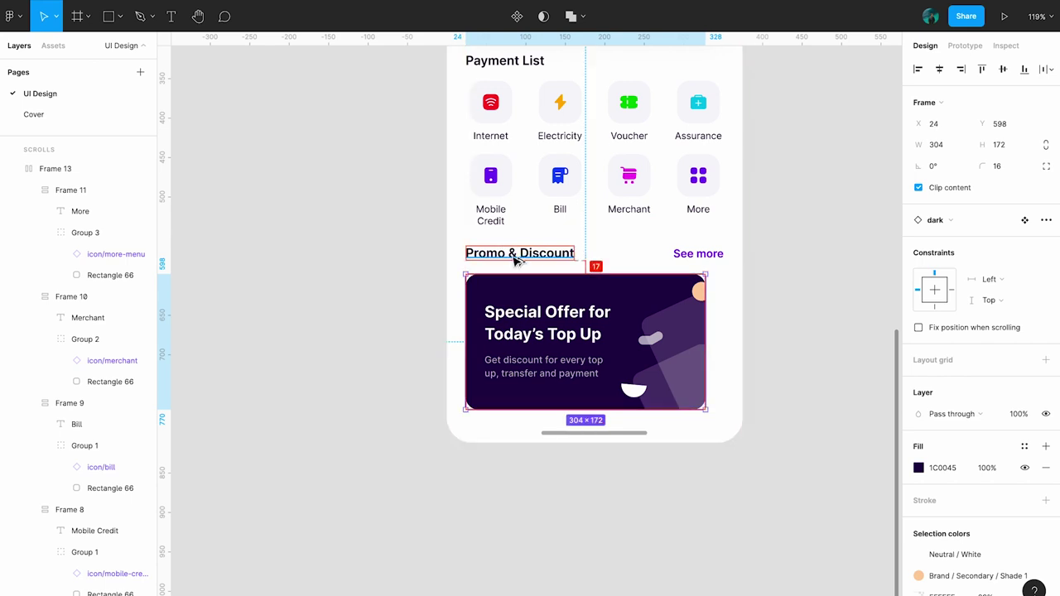
{"action": "left_click_drag", "start_coordinate": [545, 312], "coordinate": [513, 338]}
{"action": "left_click", "coordinate": [936, 123]}
{"action": "type", "text": "344"}
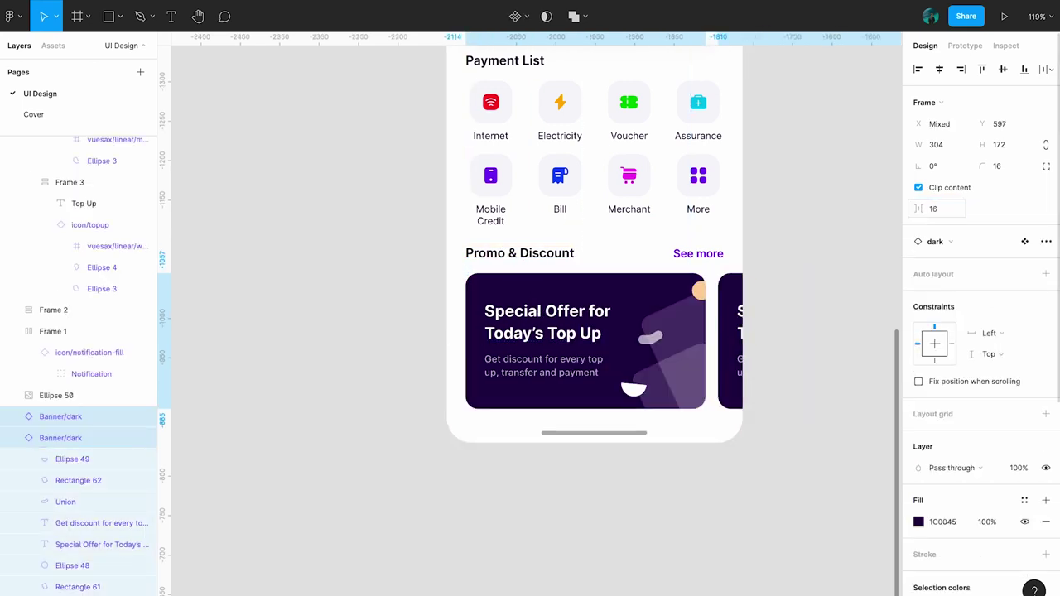
{"action": "key", "text": "Escape"}
{"action": "left_click", "coordinate": [60, 417]}
{"action": "left_click", "coordinate": [950, 221]}
{"action": "left_click", "coordinate": [950, 341]}
{"action": "left_click", "coordinate": [533, 516]}
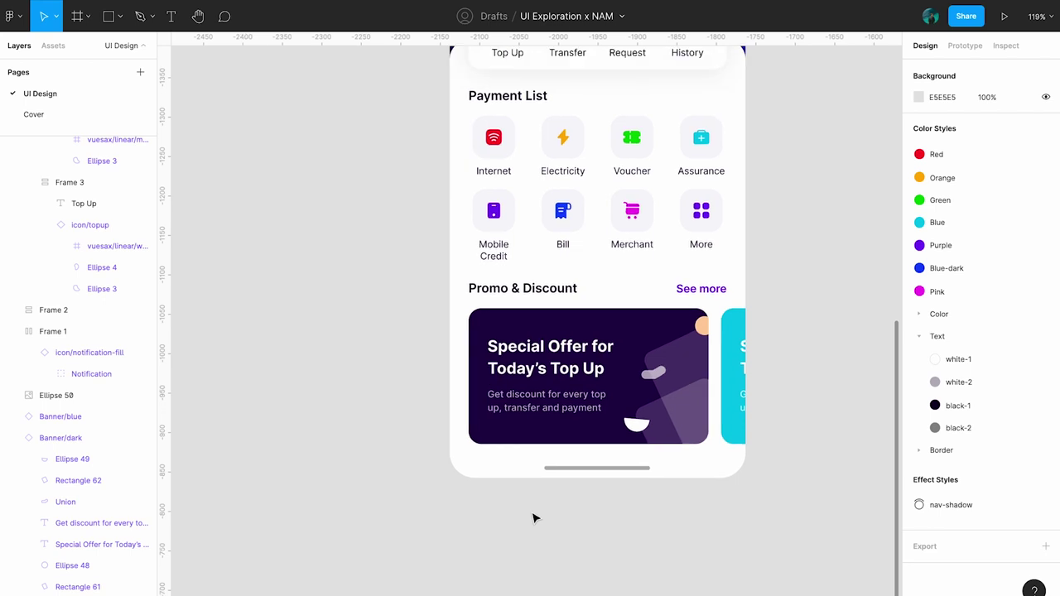
Step: Draw a rectangle below the phone and set its width to 375
{"action": "scroll", "coordinate": [533, 516], "scroll_direction": "down", "scroll_amount": 2}
{"action": "scroll", "coordinate": [558, 468], "scroll_direction": "up", "scroll_amount": 2}
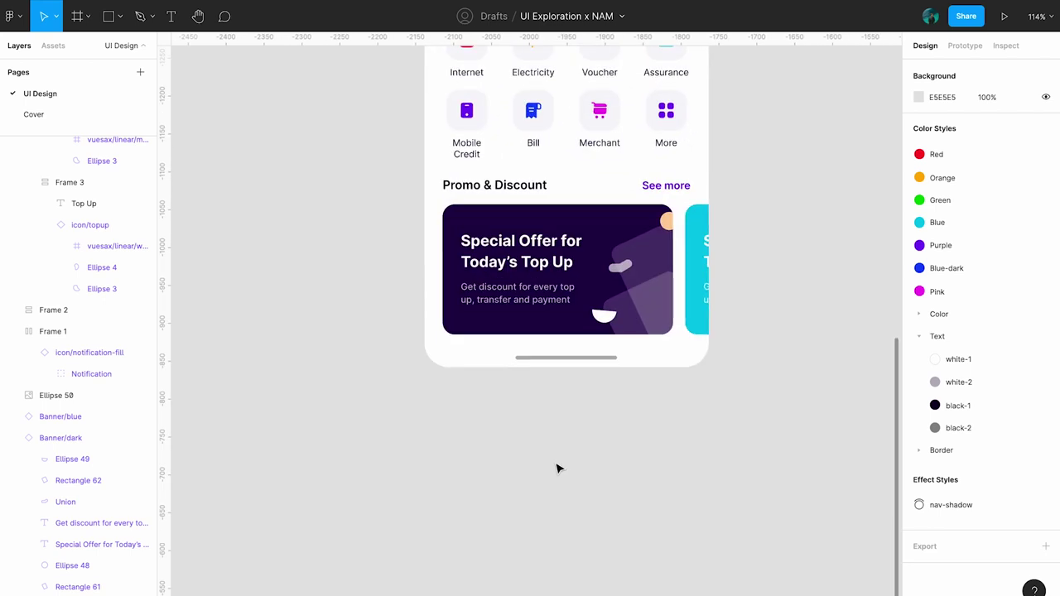
{"action": "scroll", "coordinate": [572, 288], "scroll_direction": "up", "scroll_amount": 2}
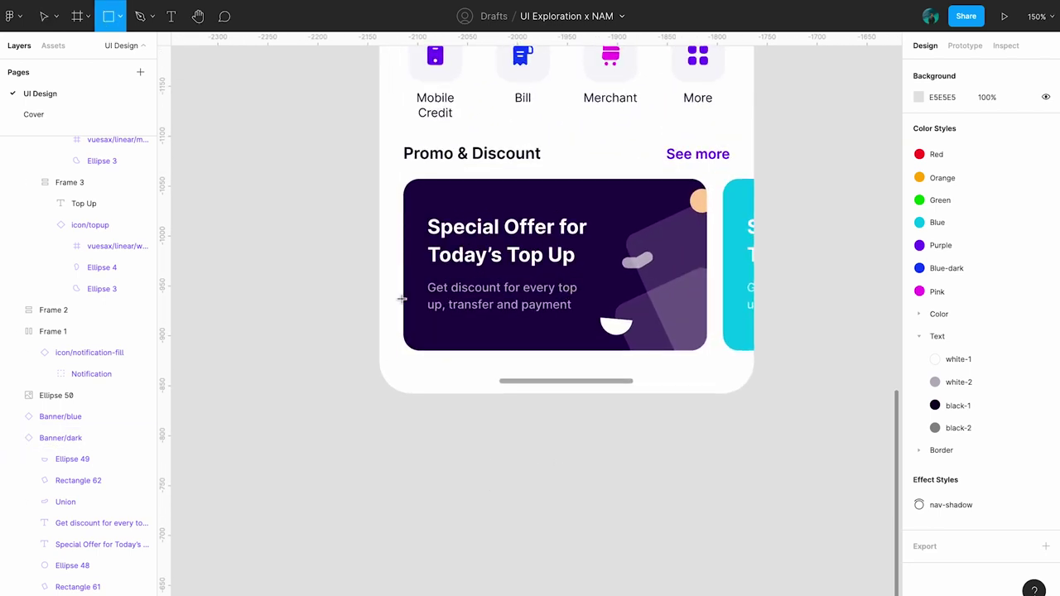
{"action": "scroll", "coordinate": [402, 298], "scroll_direction": "down", "scroll_amount": 3}
{"action": "left_click", "coordinate": [366, 339]}
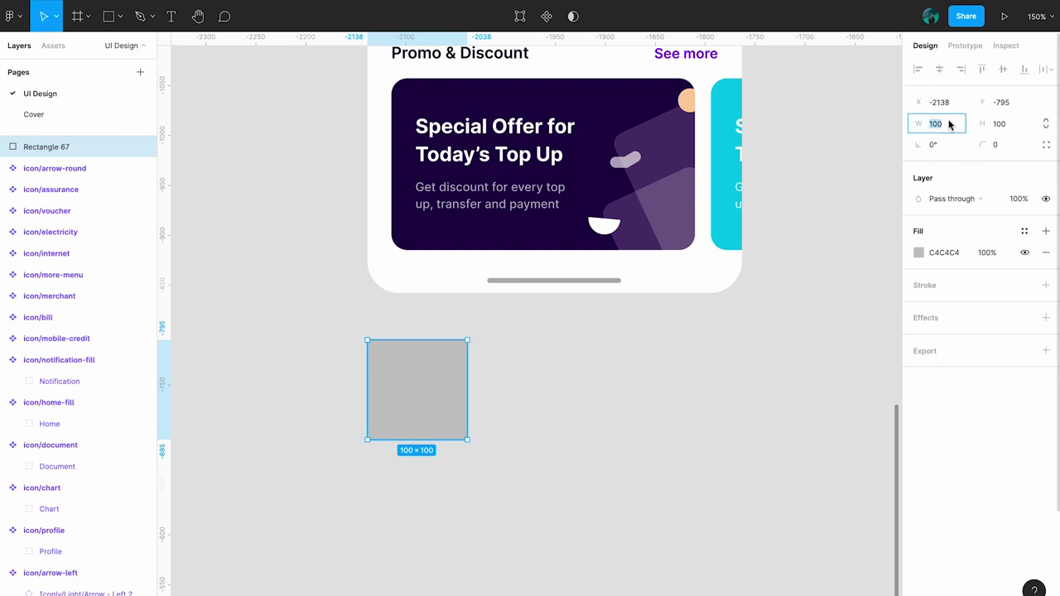
{"action": "type", "text": "5"}
{"action": "key", "text": "Return"}
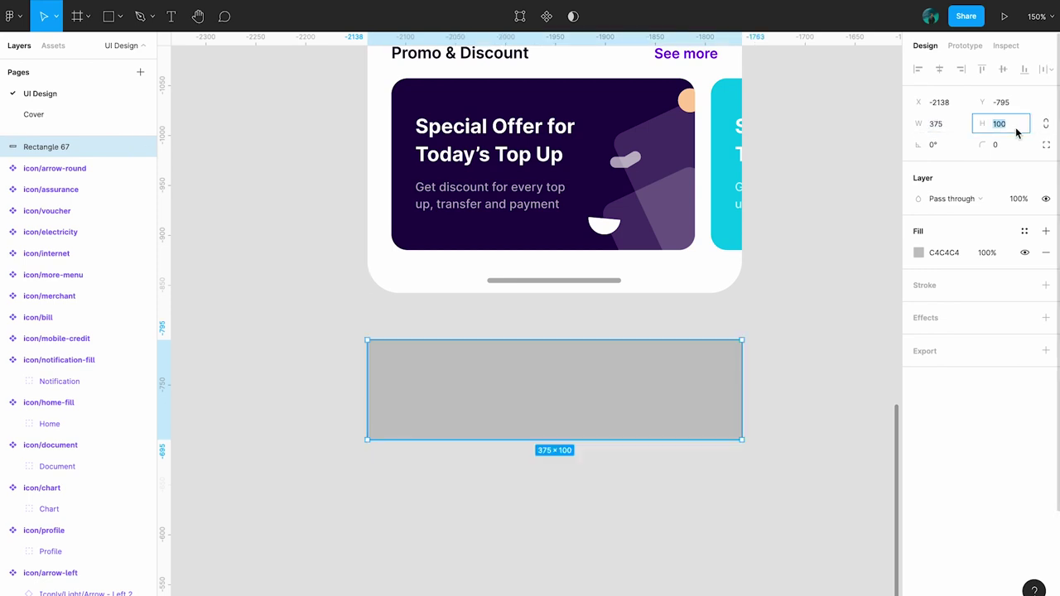
{"action": "type", "text": "59"}
Step: Make the bar 59 high with FFFFFF fill, and duplicate it as a 76-wide square
{"action": "key", "text": "Return"}
{"action": "type", "text": "FFFFFF"}
{"action": "key", "text": "Return"}
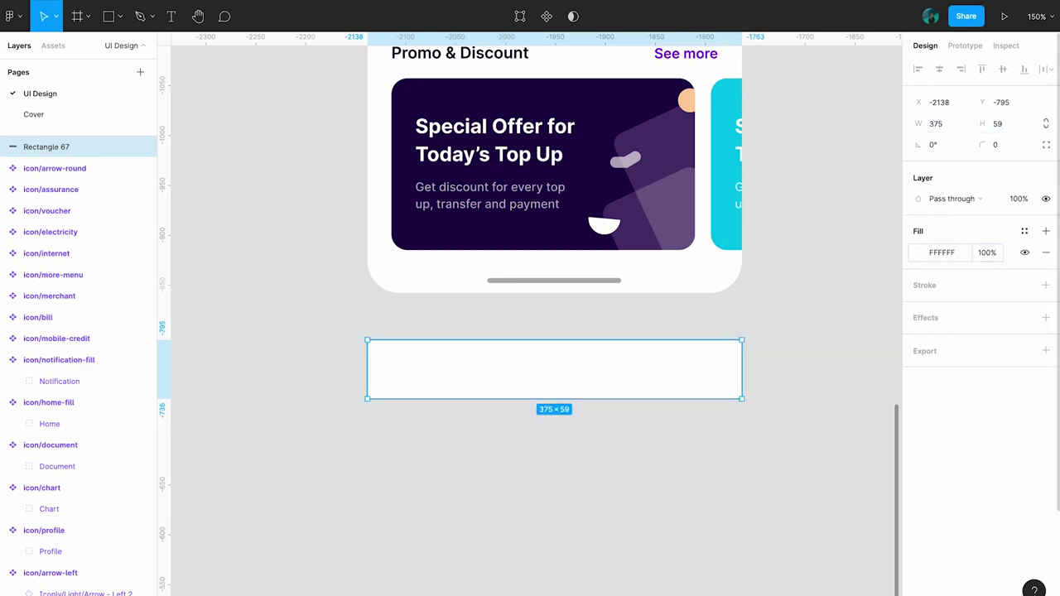
{"action": "key", "text": "ctrl+c"}
{"action": "key", "text": "ctrl+v"}
{"action": "left_click_drag", "start_coordinate": [367, 362], "coordinate": [508, 362]}
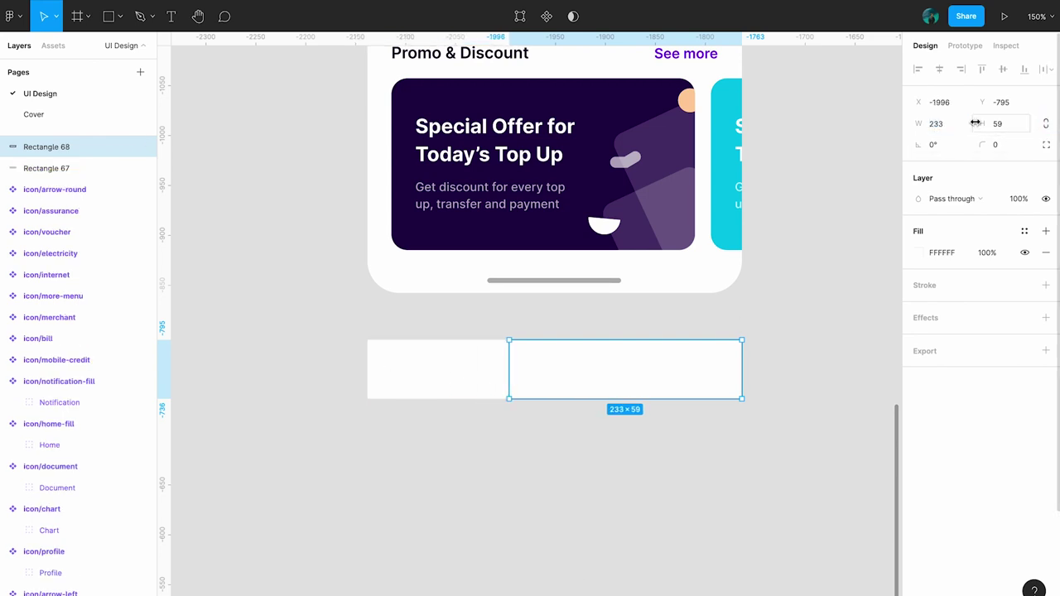
{"action": "type", "text": "76"}
{"action": "key", "text": "Tab"}
Step: Center the square horizontally on the bar and move it up over the top edge
{"action": "left_click", "coordinate": [581, 387]}
{"action": "left_click", "coordinate": [610, 390], "text": "shift"}
{"action": "left_click", "coordinate": [939, 69]}
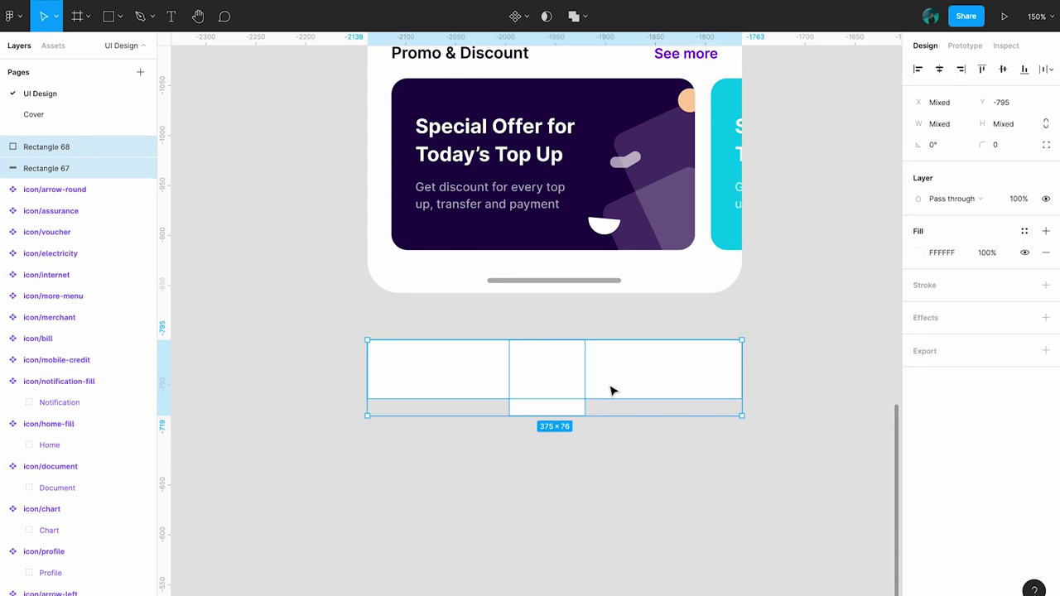
{"action": "left_click", "coordinate": [575, 388]}
{"action": "scroll", "coordinate": [590, 372], "scroll_direction": "up", "scroll_amount": 3}
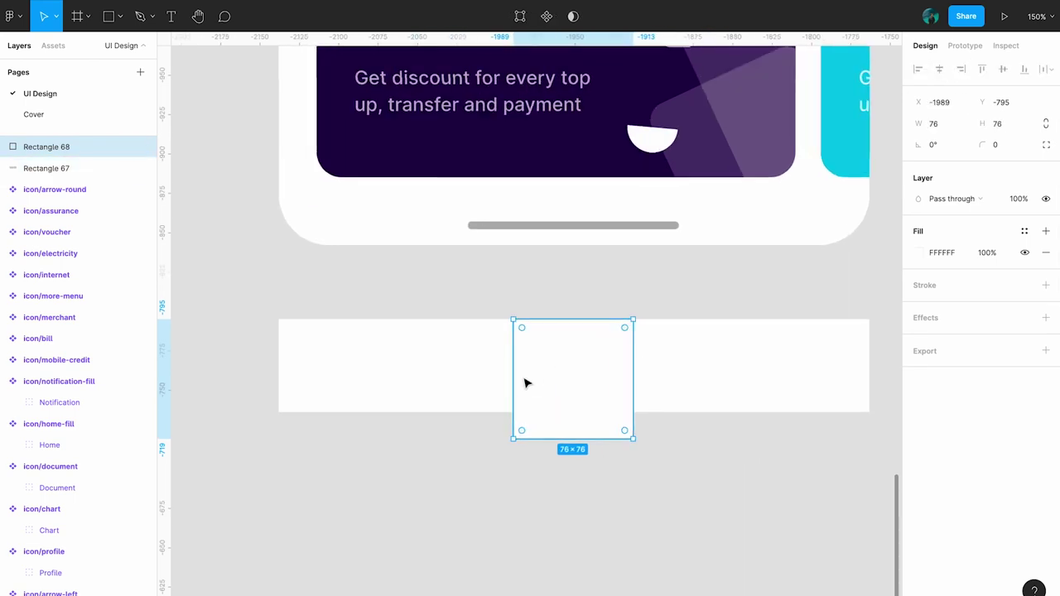
{"action": "scroll", "coordinate": [525, 381], "scroll_direction": "up", "scroll_amount": 3}
{"action": "left_click_drag", "start_coordinate": [542, 457], "coordinate": [542, 401]}
{"action": "key", "text": "Up"}
{"action": "key", "text": "Up"}
{"action": "key", "text": "Up"}
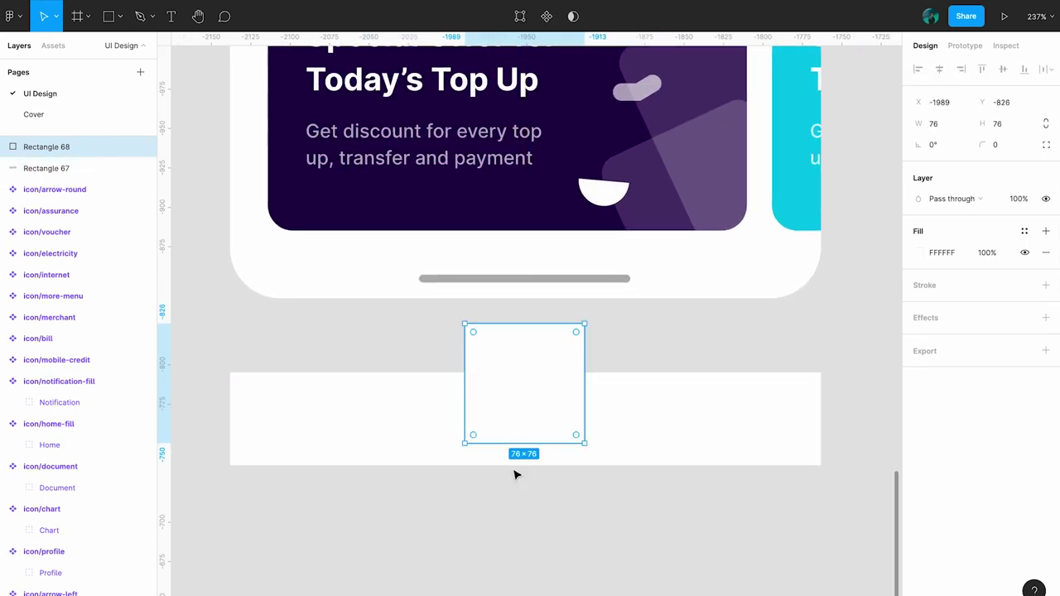
Step: Subtract the square from the bar to cut the notch, then edit the cutout's points
{"action": "left_click", "coordinate": [427, 437], "text": "shift"}
{"action": "left_click", "coordinate": [574, 16]}
{"action": "left_click", "coordinate": [580, 67]}
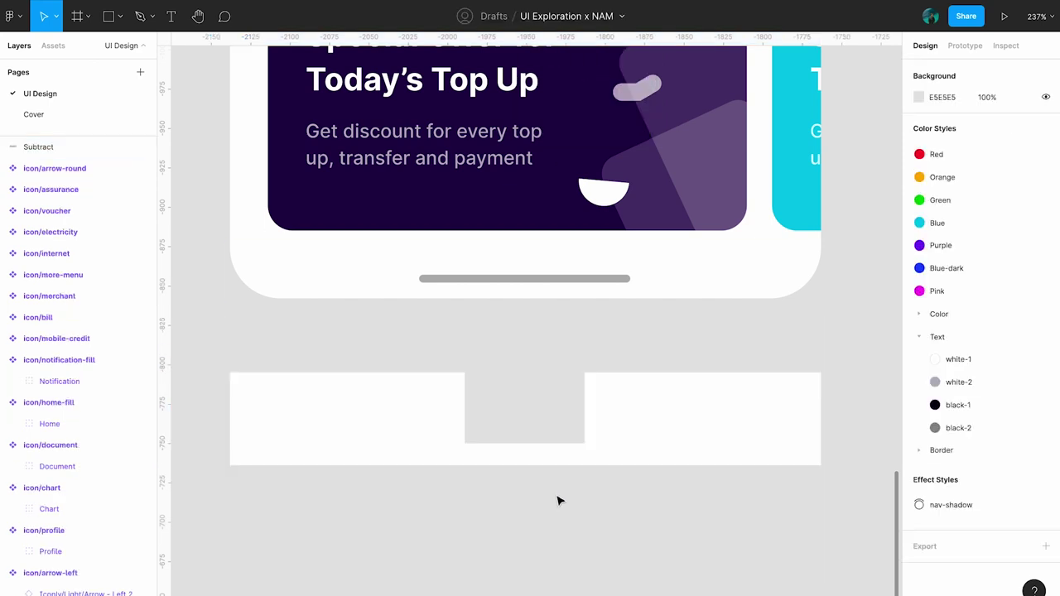
{"action": "left_click", "coordinate": [559, 500]}
{"action": "scroll", "coordinate": [529, 440], "scroll_direction": "up", "scroll_amount": 3}
{"action": "double_click", "coordinate": [527, 440]}
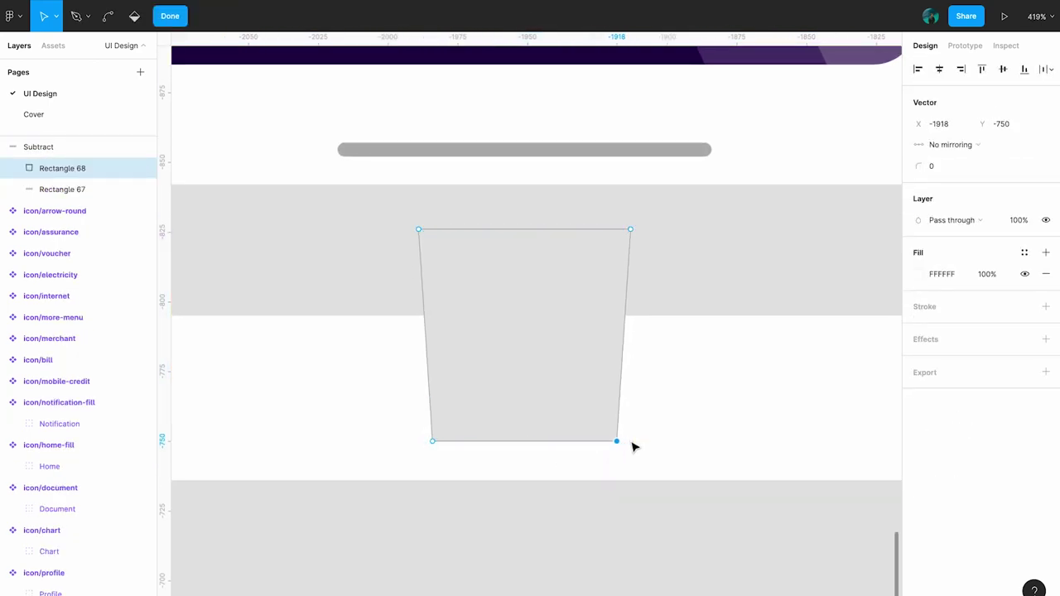
Step: Reselect the notched bar and enter point editing on its notch
{"action": "key", "text": "Escape"}
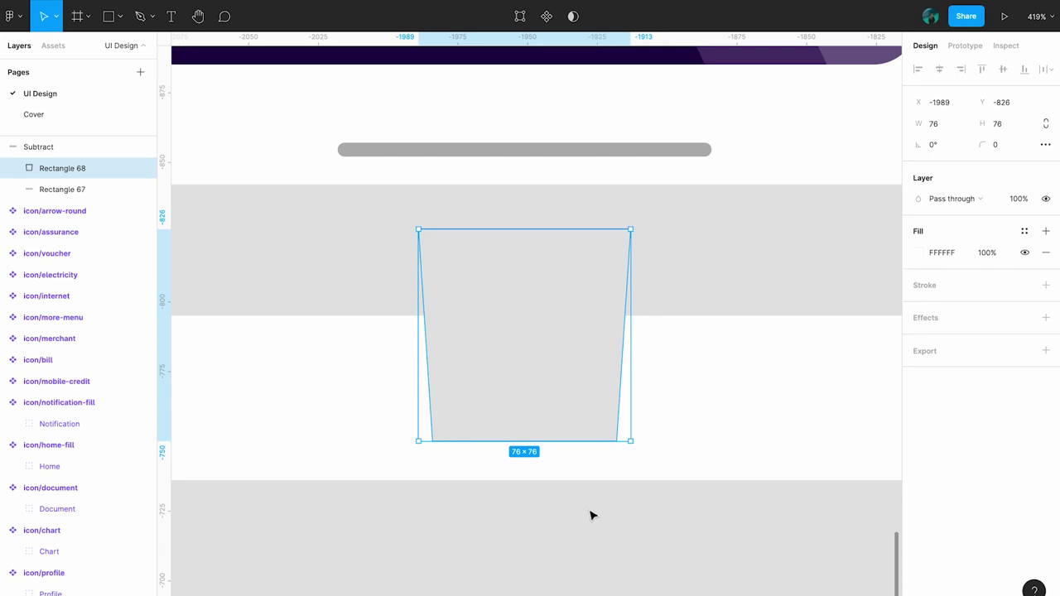
{"action": "scroll", "coordinate": [433, 524], "scroll_direction": "down", "scroll_amount": 3}
{"action": "scroll", "coordinate": [433, 522], "scroll_direction": "up", "scroll_amount": 3}
{"action": "left_click", "coordinate": [355, 560]}
{"action": "scroll", "coordinate": [459, 472], "scroll_direction": "up", "scroll_amount": 1}
{"action": "left_click", "coordinate": [511, 419]}
{"action": "right_click", "coordinate": [406, 414]}
{"action": "key", "text": "Escape"}
{"action": "left_click", "coordinate": [646, 360]}
{"action": "double_click", "coordinate": [613, 381]}
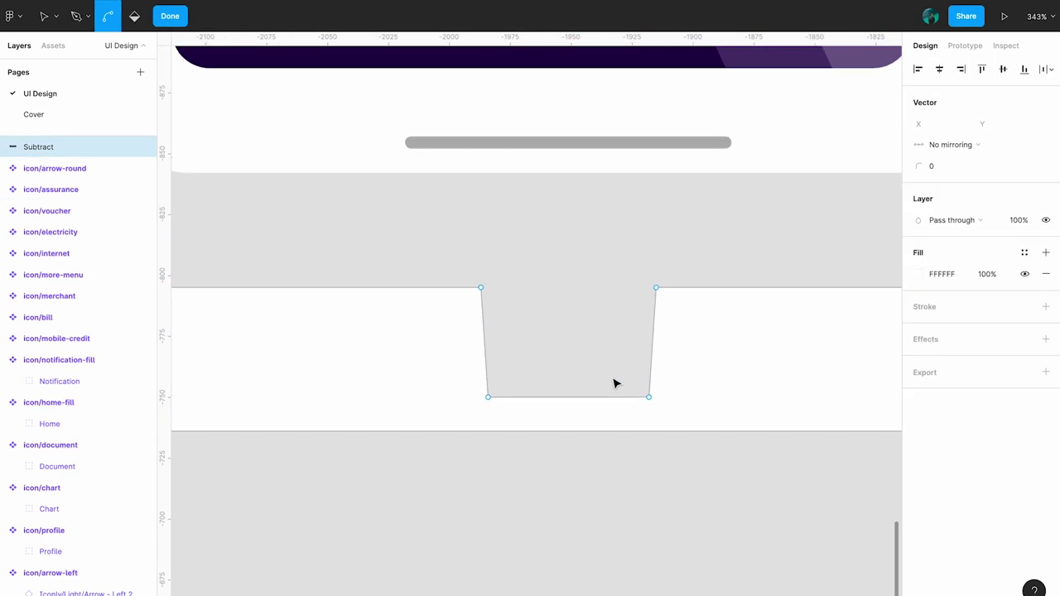
{"action": "scroll", "coordinate": [613, 381], "scroll_direction": "up", "scroll_amount": 3}
Step: Round the notch's bottom and top corners with a radius of 30
{"action": "left_click", "coordinate": [431, 408]}
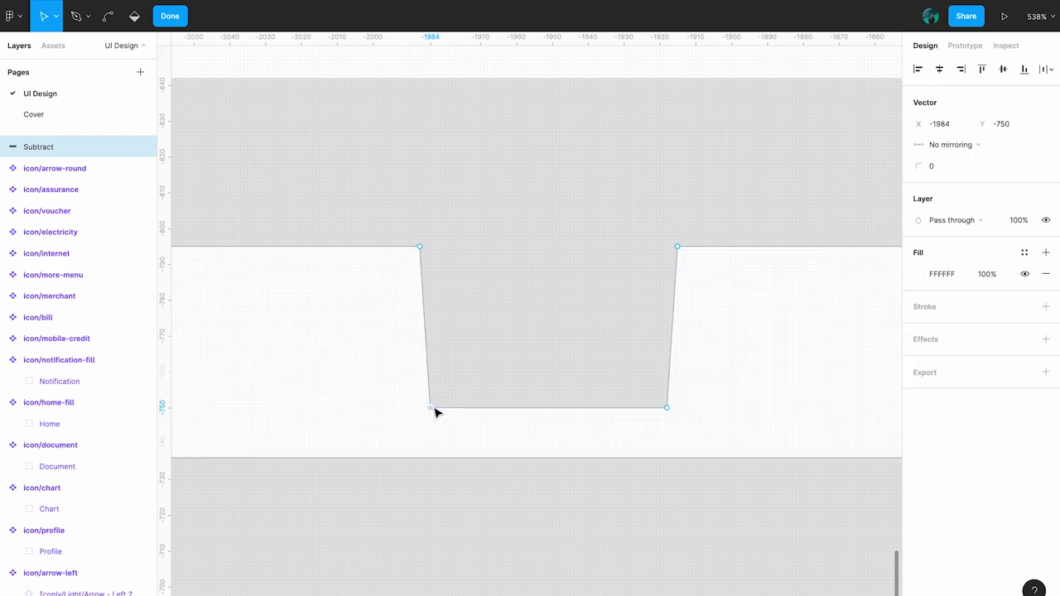
{"action": "left_click", "coordinate": [941, 165]}
{"action": "type", "text": "30"}
{"action": "key", "text": "Return"}
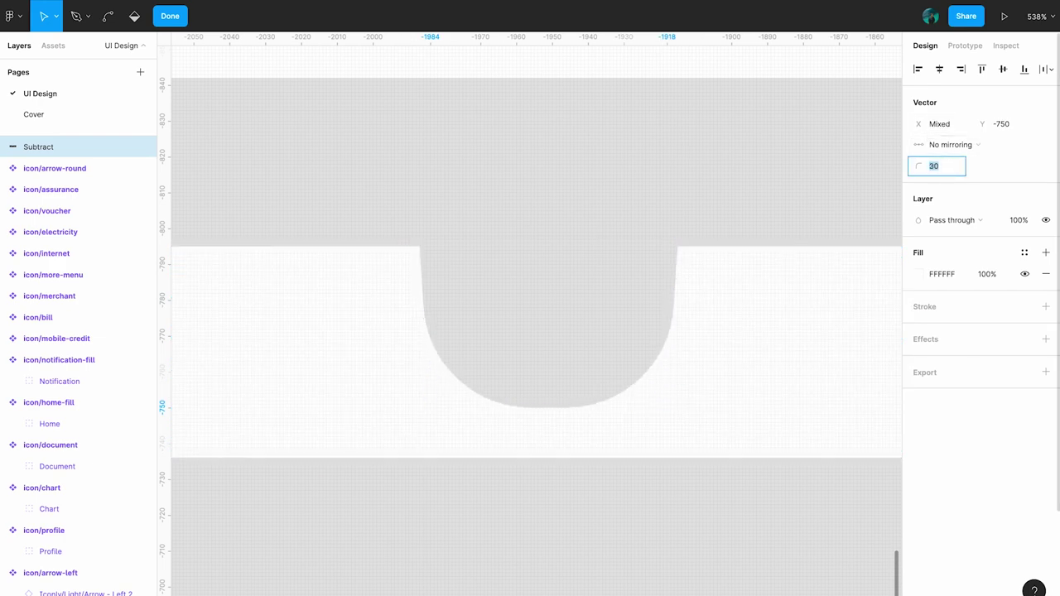
{"action": "left_click", "coordinate": [522, 239]}
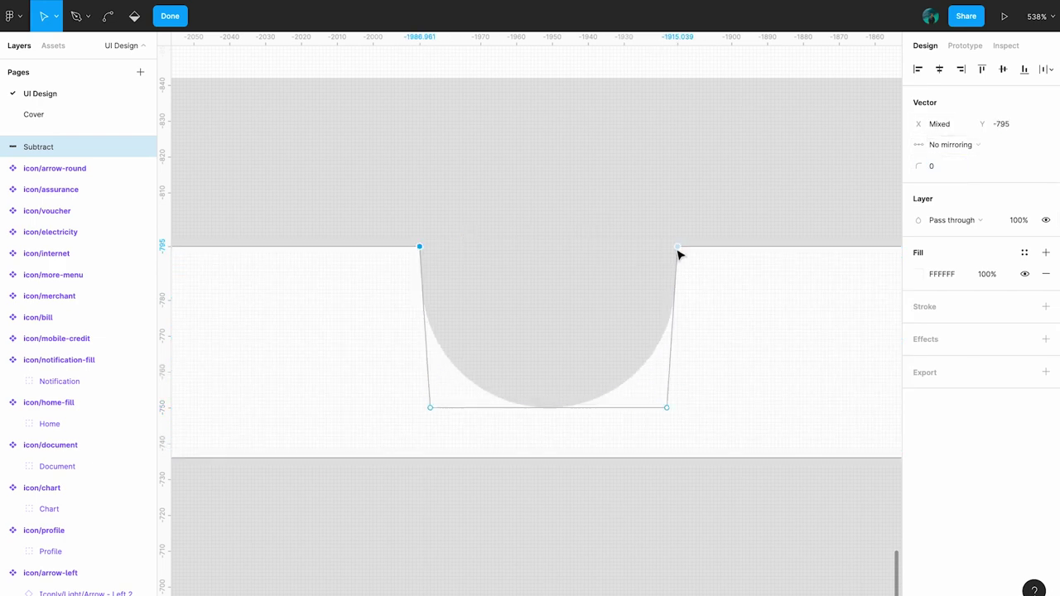
{"action": "left_click", "coordinate": [941, 166]}
{"action": "type", "text": "30"}
{"action": "key", "text": "Return"}
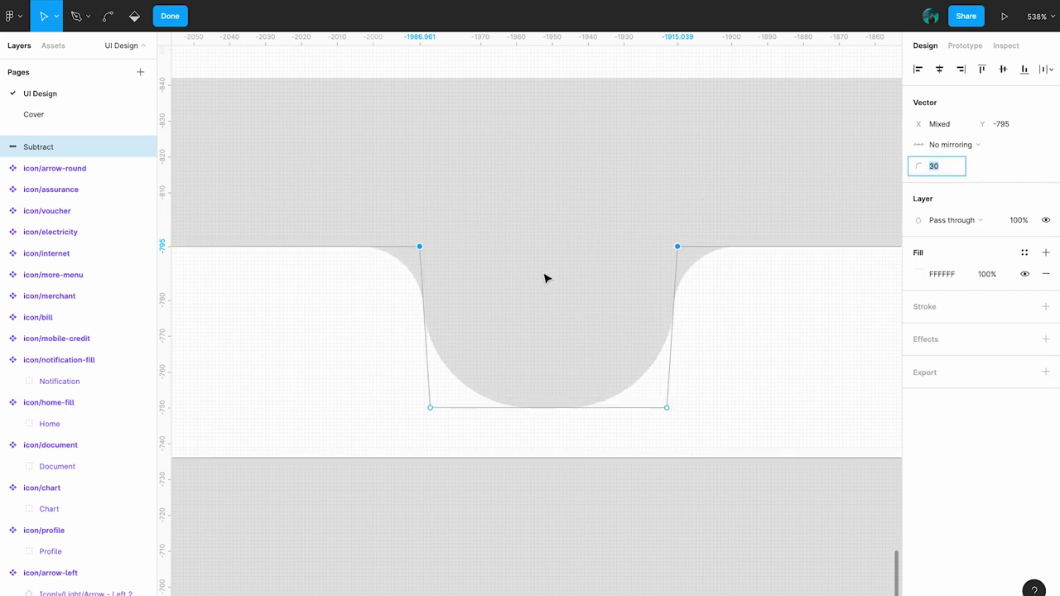
{"action": "left_click", "coordinate": [480, 362]}
Step: Nudge the notch's bottom vertices and give them a rounder corner radius of 80
{"action": "key", "text": "Right"}
{"action": "key", "text": "Left"}
{"action": "left_click", "coordinate": [435, 409], "text": "shift"}
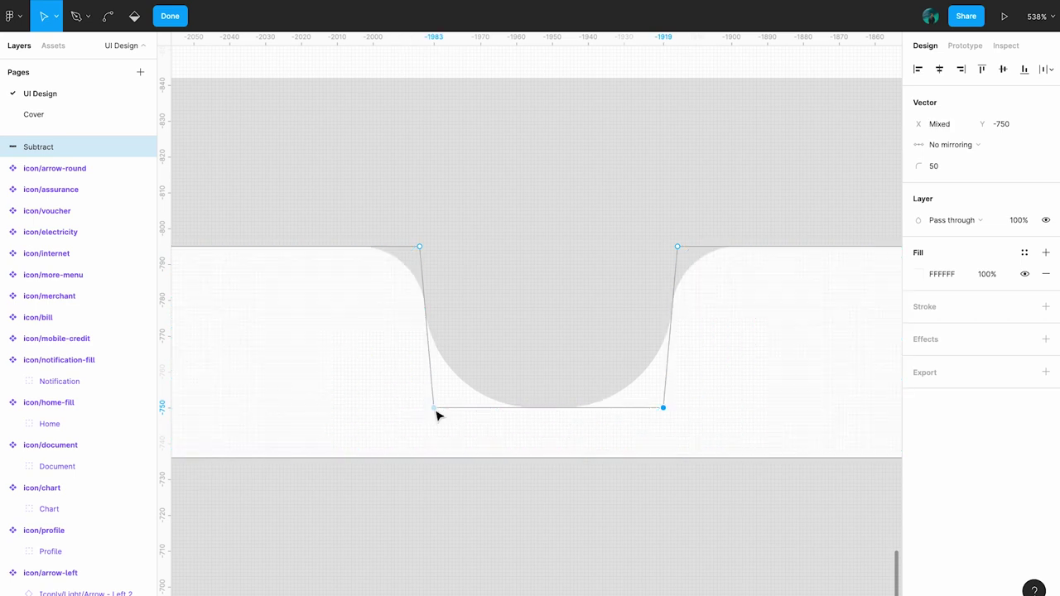
{"action": "left_click", "coordinate": [953, 176]}
{"action": "type", "text": "70"}
{"action": "key", "text": "Return"}
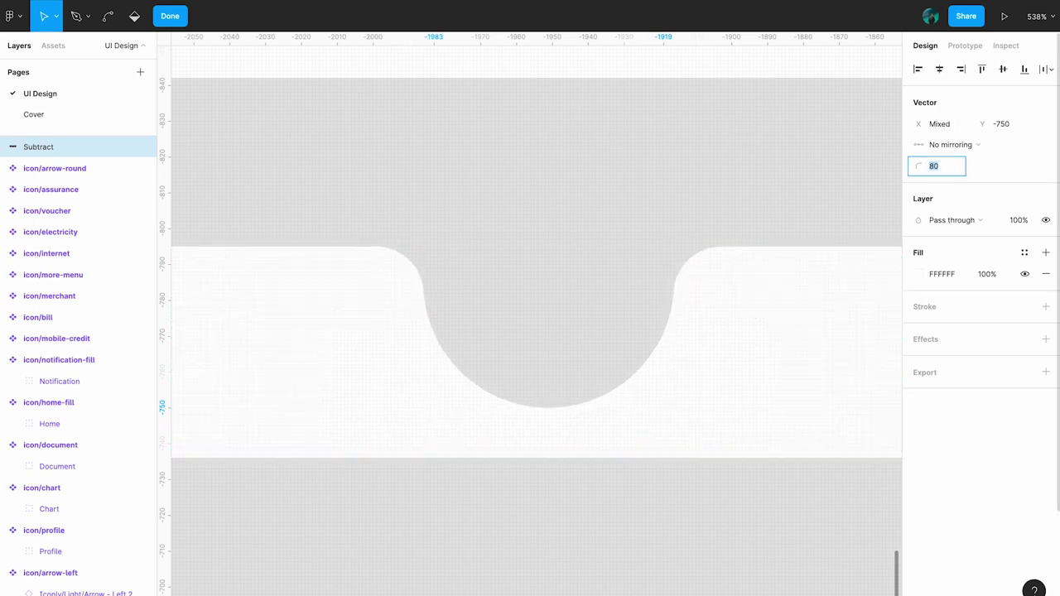
{"action": "key", "text": "Escape"}
{"action": "scroll", "coordinate": [599, 457], "scroll_direction": "down", "scroll_amount": 3}
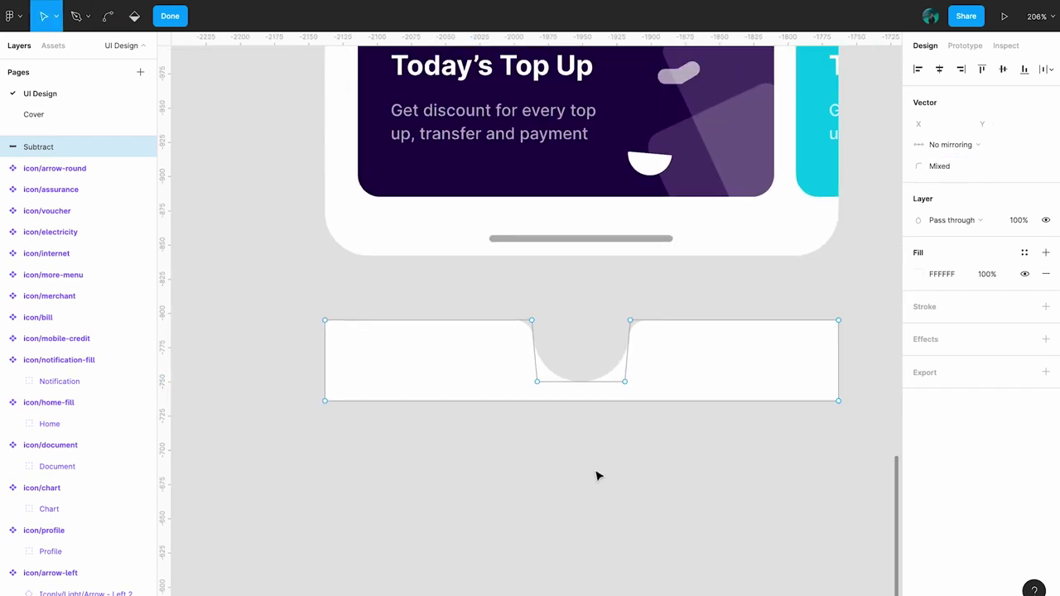
{"action": "key", "text": "Escape"}
{"action": "scroll", "coordinate": [599, 468], "scroll_direction": "up", "scroll_amount": 1}
{"action": "scroll", "coordinate": [599, 478], "scroll_direction": "down", "scroll_amount": 2}
{"action": "left_click", "coordinate": [120, 16]}
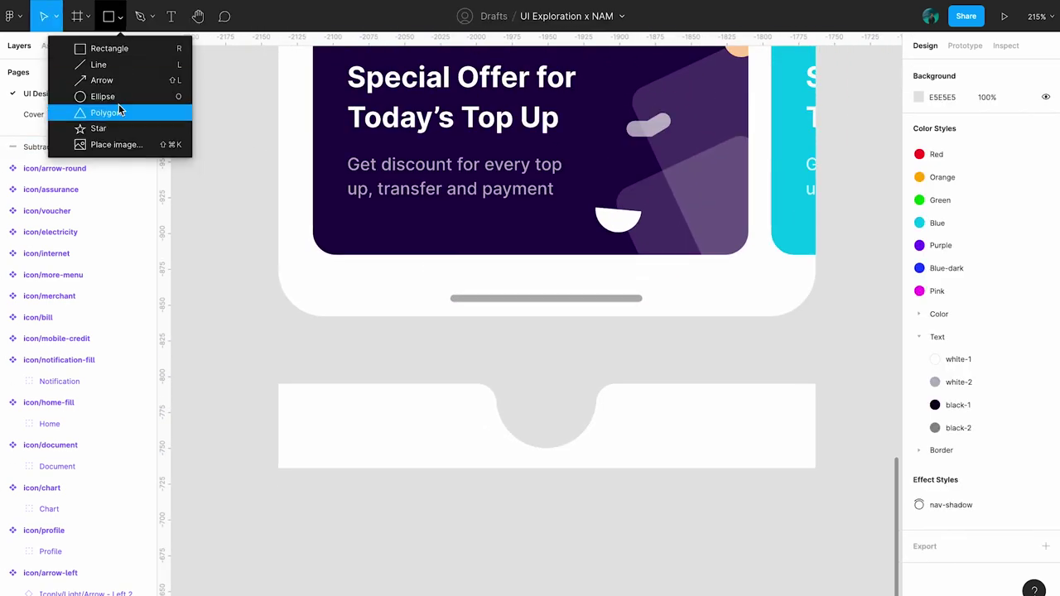
Step: Draw a 56×56 circle centred in the nav bar notch
{"action": "left_click", "coordinate": [121, 98]}
{"action": "scroll", "coordinate": [611, 412], "scroll_direction": "up", "scroll_amount": 3}
{"action": "mouse_move", "coordinate": [477, 328]}
{"action": "left_mouse_down"}
{"action": "mouse_move", "coordinate": [627, 432]}
{"action": "mouse_move", "coordinate": [570, 419]}
{"action": "left_mouse_up"}
{"action": "left_click_drag", "start_coordinate": [623, 312], "coordinate": [635, 301]}
{"action": "left_click_drag", "start_coordinate": [587, 384], "coordinate": [580, 389]}
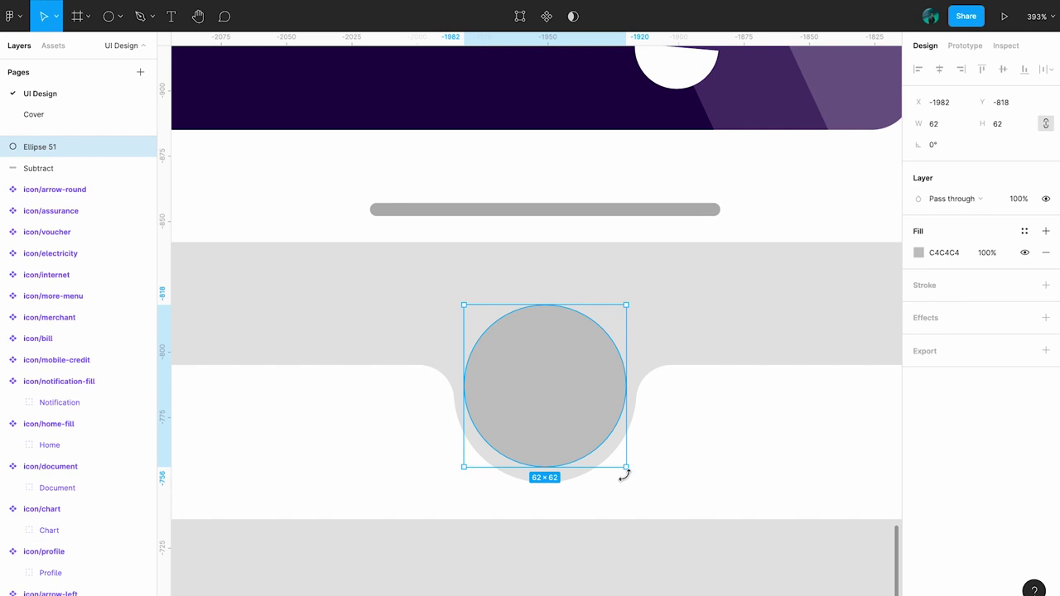
{"action": "left_click", "coordinate": [935, 123]}
{"action": "type", "text": "56"}
{"action": "key", "text": "Return"}
{"action": "key", "text": "Right"}
{"action": "key", "text": "Right"}
{"action": "key", "text": "Down"}
{"action": "key", "text": "Down"}
{"action": "key", "text": "Down"}
{"action": "key", "text": "Down"}
Step: Fill the circle with the Purple colour style, then detach the style
{"action": "left_click", "coordinate": [1024, 231]}
{"action": "left_click", "coordinate": [1013, 310]}
{"action": "left_click", "coordinate": [1044, 231]}
{"action": "key", "text": "Escape"}
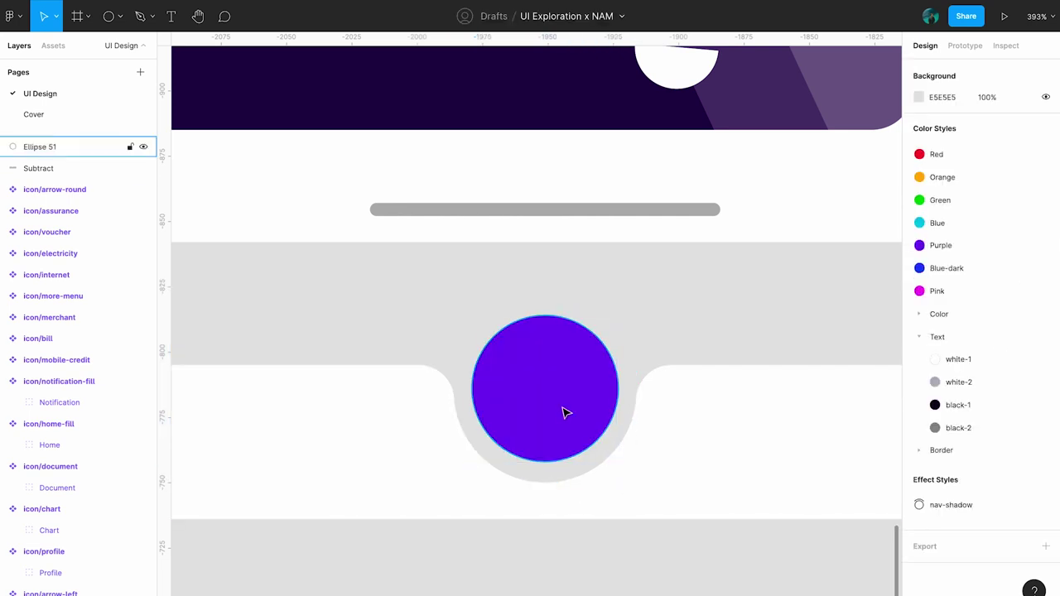
{"action": "scroll", "coordinate": [563, 411], "scroll_direction": "down", "scroll_amount": 3}
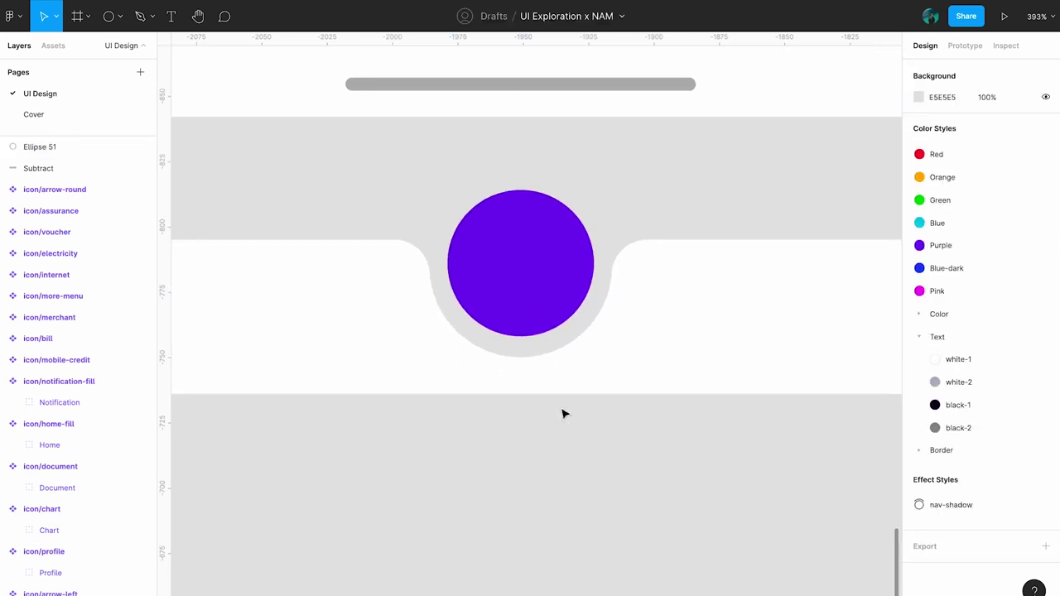
Step: Change the circle's fill to a radial gradient from 9C59FC to an opaque 6C14EC
{"action": "left_click", "coordinate": [483, 277]}
{"action": "left_click", "coordinate": [917, 252]}
{"action": "left_click", "coordinate": [762, 256]}
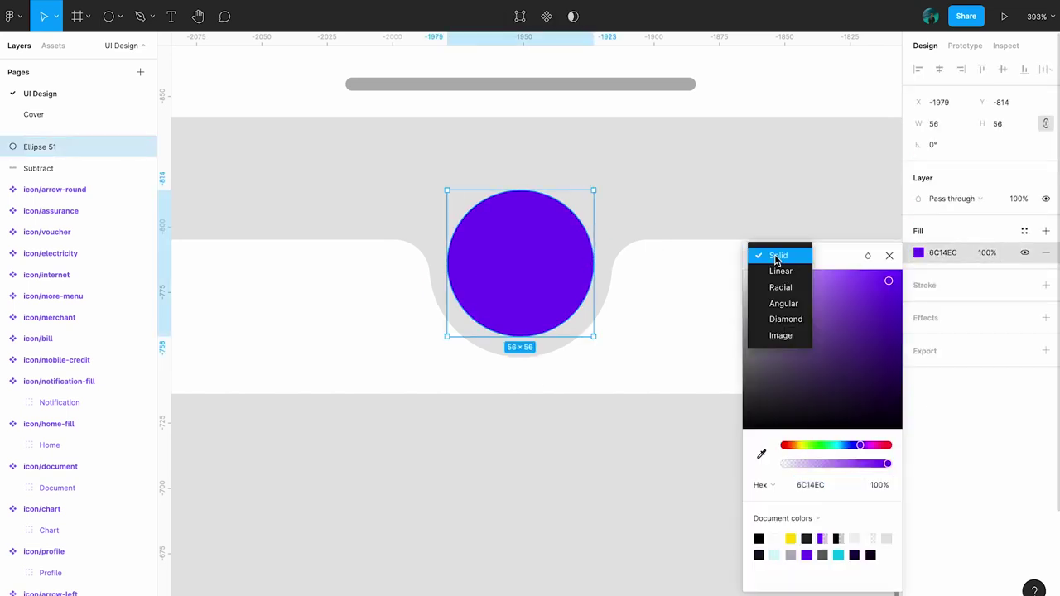
{"action": "left_click", "coordinate": [771, 224]}
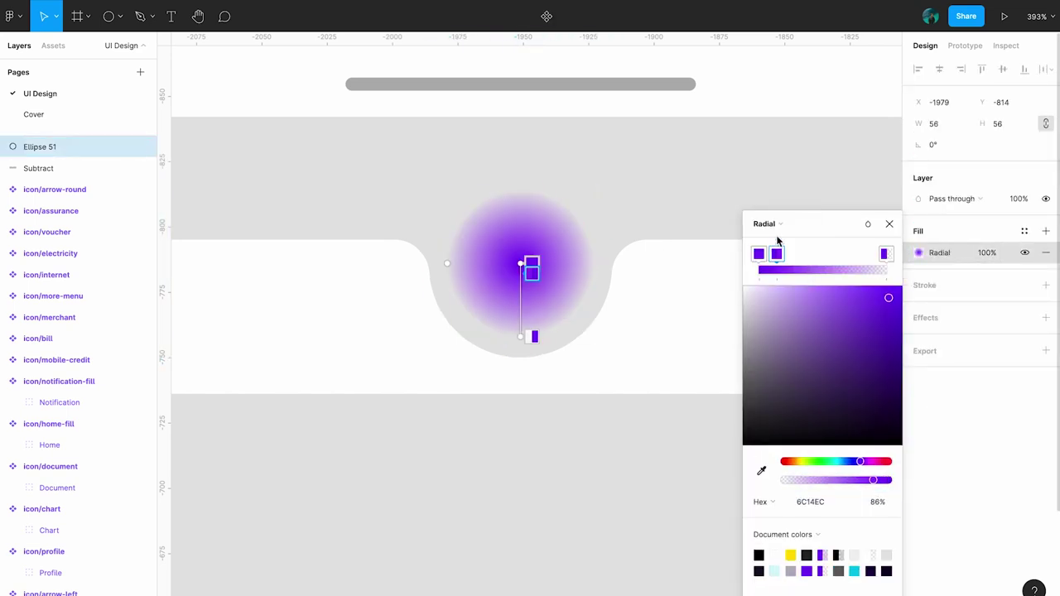
{"action": "left_click_drag", "start_coordinate": [517, 265], "coordinate": [521, 190]}
{"action": "left_click", "coordinate": [531, 335]}
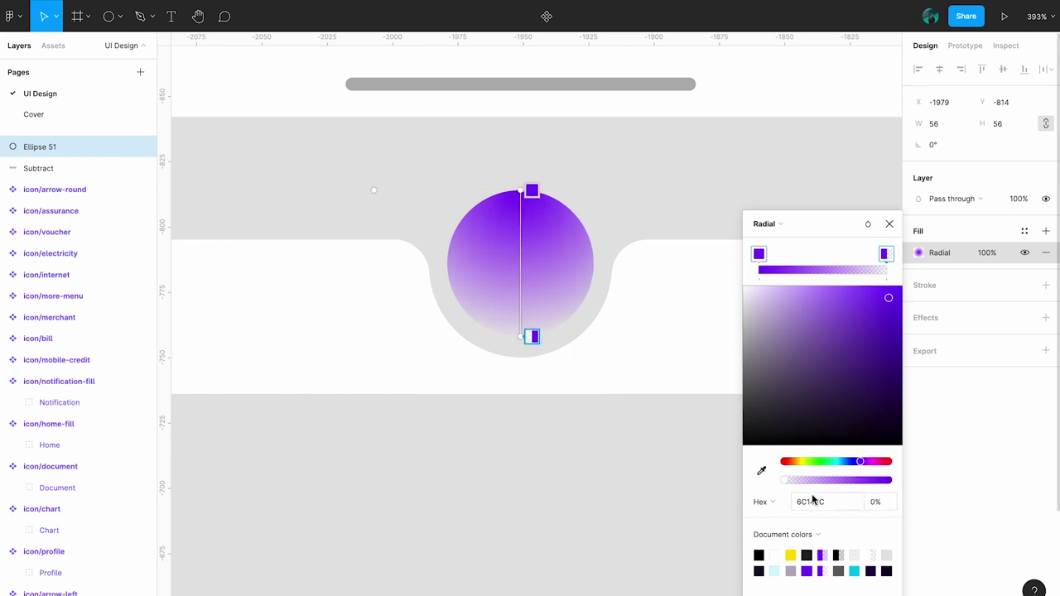
{"action": "type", "text": "100"}
{"action": "key", "text": "Return"}
{"action": "type", "text": "9c59f"}
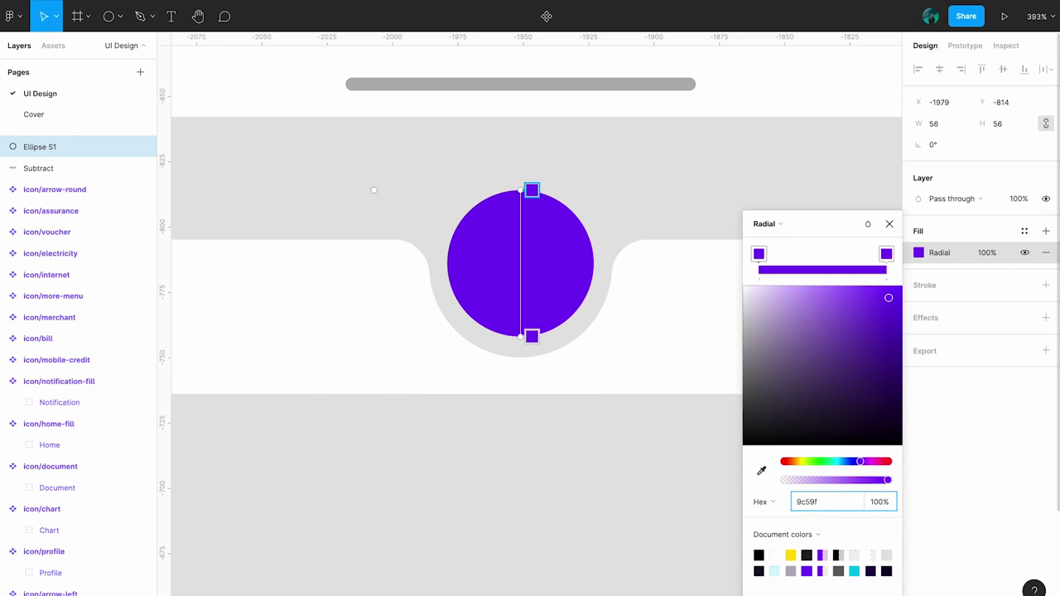
{"action": "type", "text": "c"}
{"action": "key", "text": "Return"}
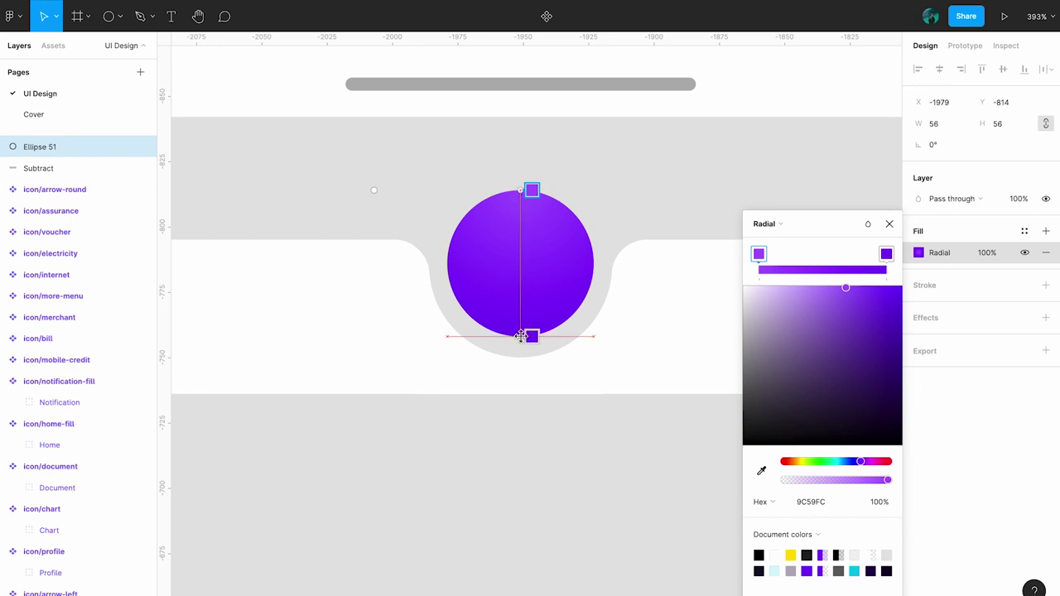
{"action": "left_click", "coordinate": [502, 407]}
Step: Alt-drag the circle downward to create a duplicate
{"action": "scroll", "coordinate": [502, 407], "scroll_direction": "up", "scroll_amount": 2}
{"action": "left_click", "coordinate": [532, 334]}
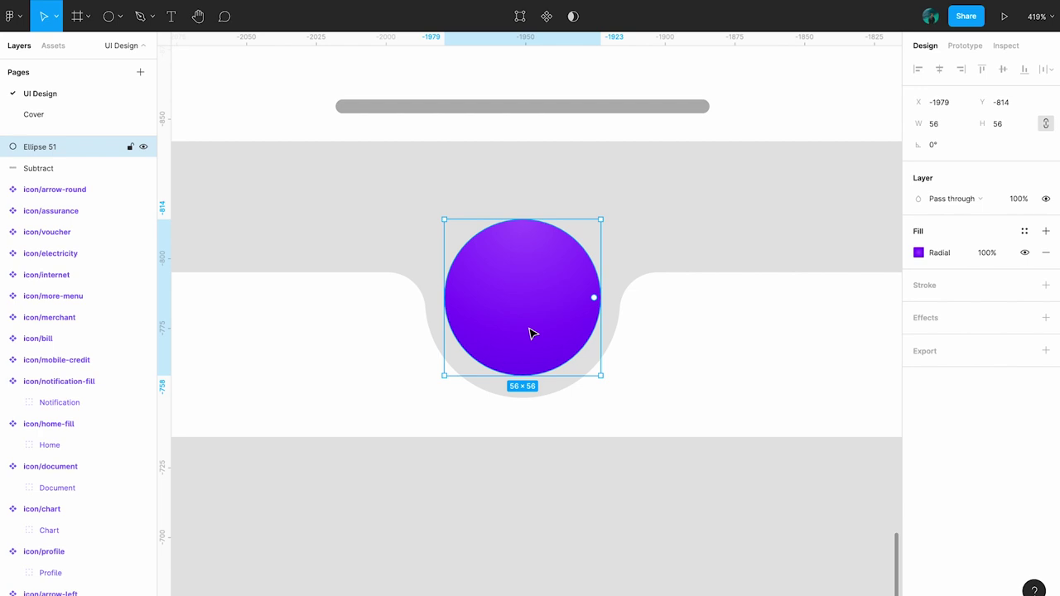
{"action": "left_click_drag", "start_coordinate": [532, 334], "coordinate": [532, 358], "text": "alt"}
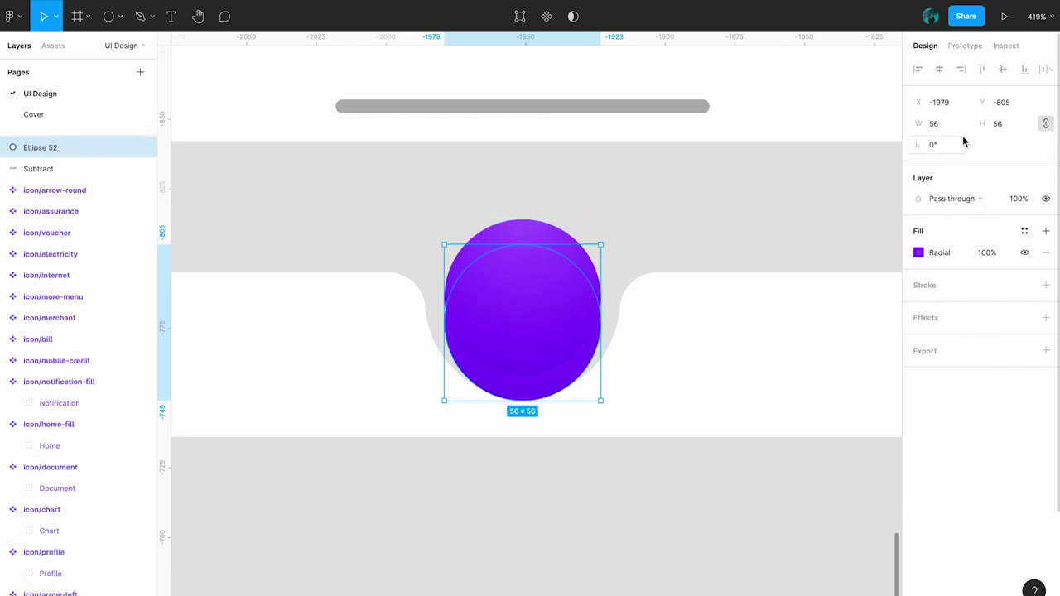
Step: Shrink the copied circle to 40×40, centred and bottom-aligned to the original
{"action": "type", "text": "46"}
{"action": "key", "text": "Return"}
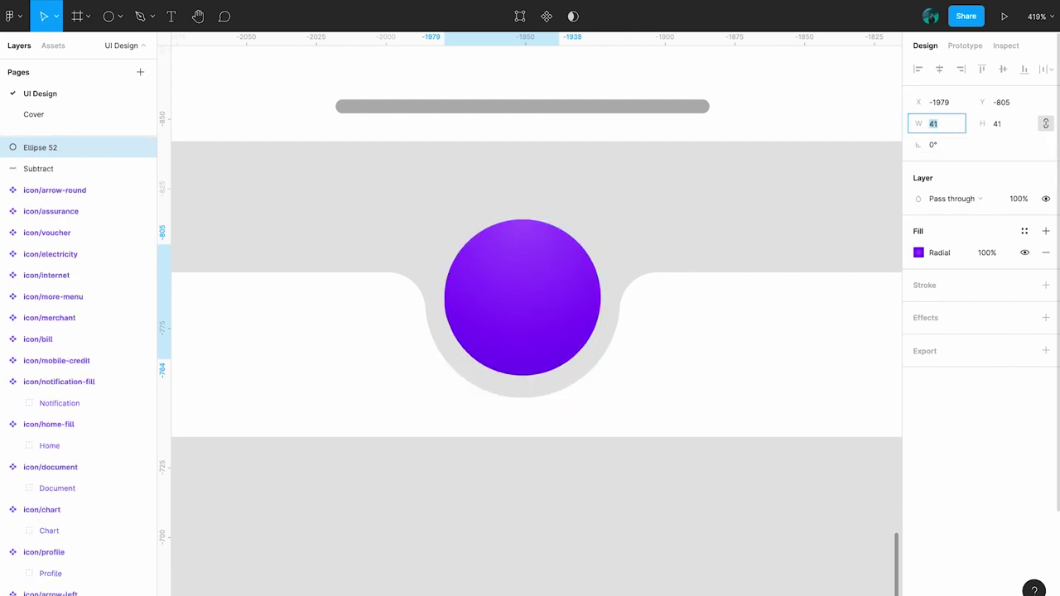
{"action": "left_click", "coordinate": [581, 246], "text": "shift"}
{"action": "left_click", "coordinate": [940, 69]}
{"action": "left_click", "coordinate": [1025, 68]}
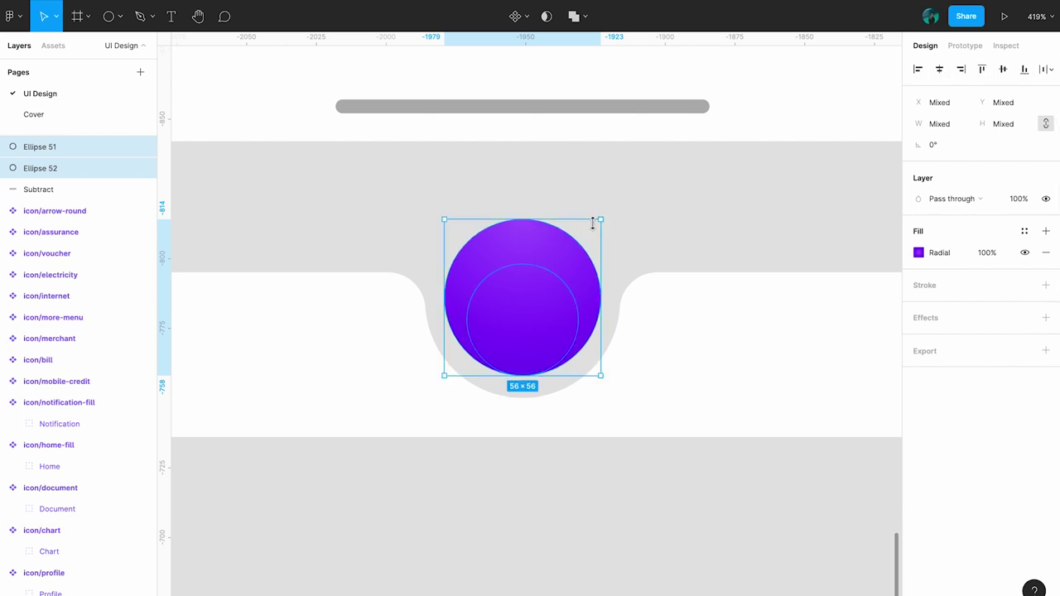
{"action": "left_click", "coordinate": [132, 168]}
{"action": "key", "text": "Down"}
{"action": "key", "text": "Down"}
{"action": "key", "text": "Down"}
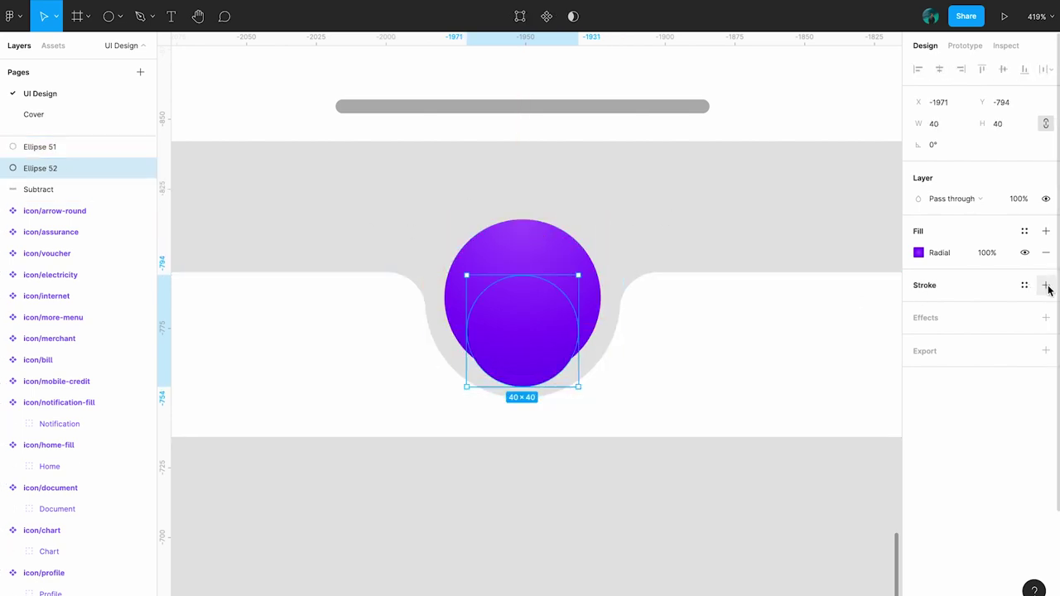
Step: Give the small circle 50% fill opacity and a layer blur of 33
{"action": "left_click", "coordinate": [985, 253]}
{"action": "type", "text": "80"}
{"action": "key", "text": "Return"}
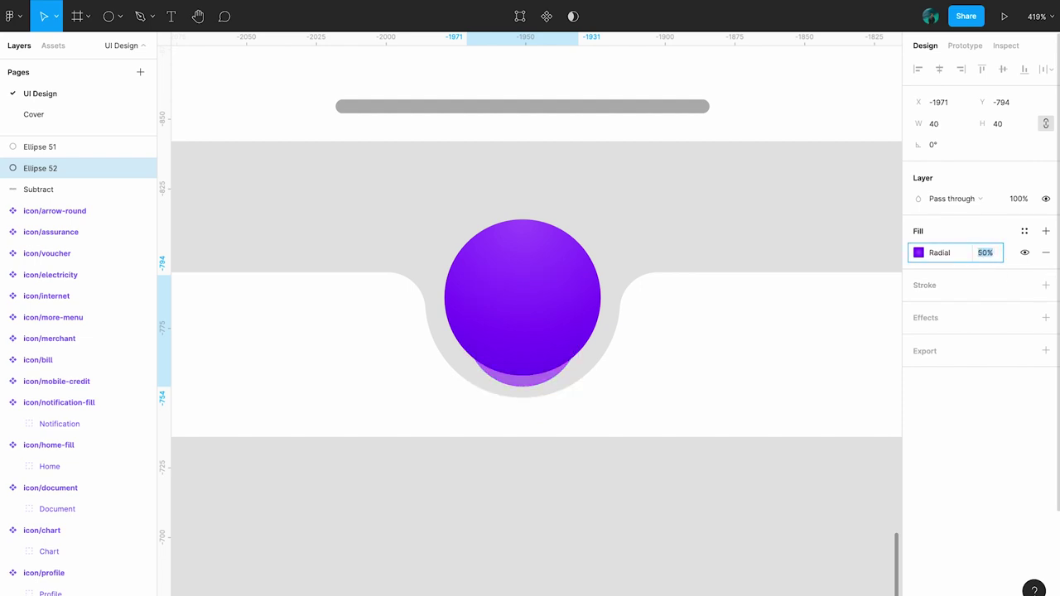
{"action": "left_click", "coordinate": [1045, 317]}
{"action": "left_click", "coordinate": [953, 339]}
{"action": "left_click", "coordinate": [978, 357]}
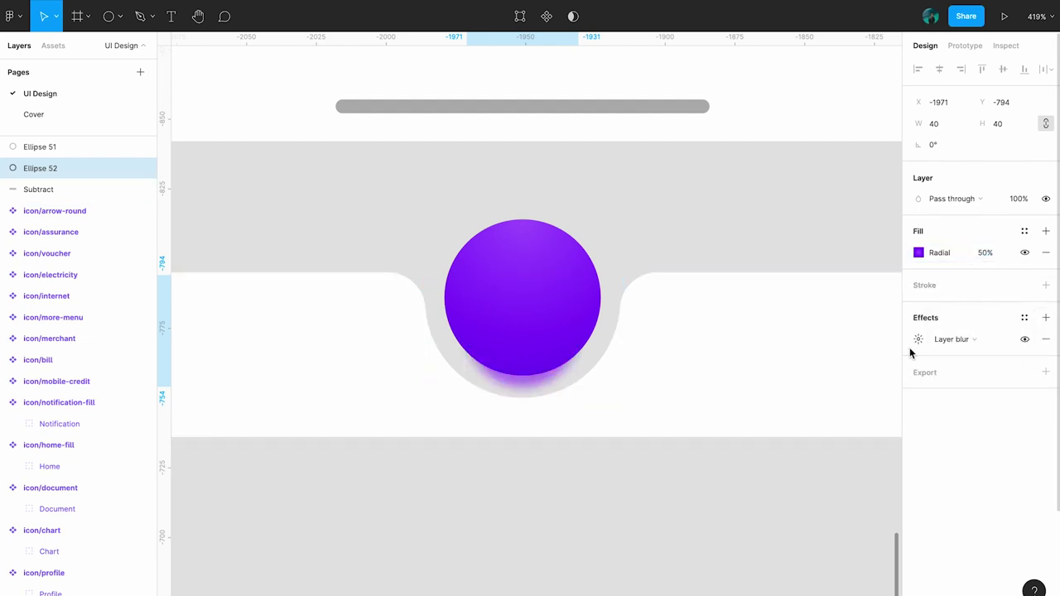
{"action": "left_click", "coordinate": [918, 338]}
{"action": "type", "text": "24"}
{"action": "key", "text": "Return"}
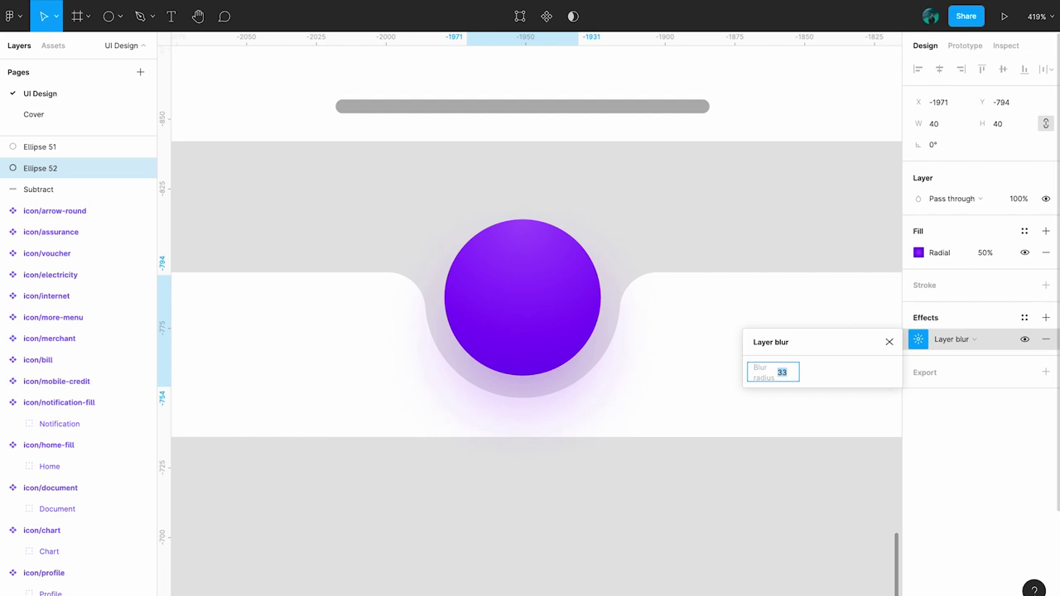
{"action": "left_click", "coordinate": [889, 342]}
{"action": "scroll", "coordinate": [606, 485], "scroll_direction": "down", "scroll_amount": 5}
{"action": "scroll", "coordinate": [580, 500], "scroll_direction": "up", "scroll_amount": 3}
Step: Group the two circles together with Ctrl+G
{"action": "left_click", "coordinate": [580, 499]}
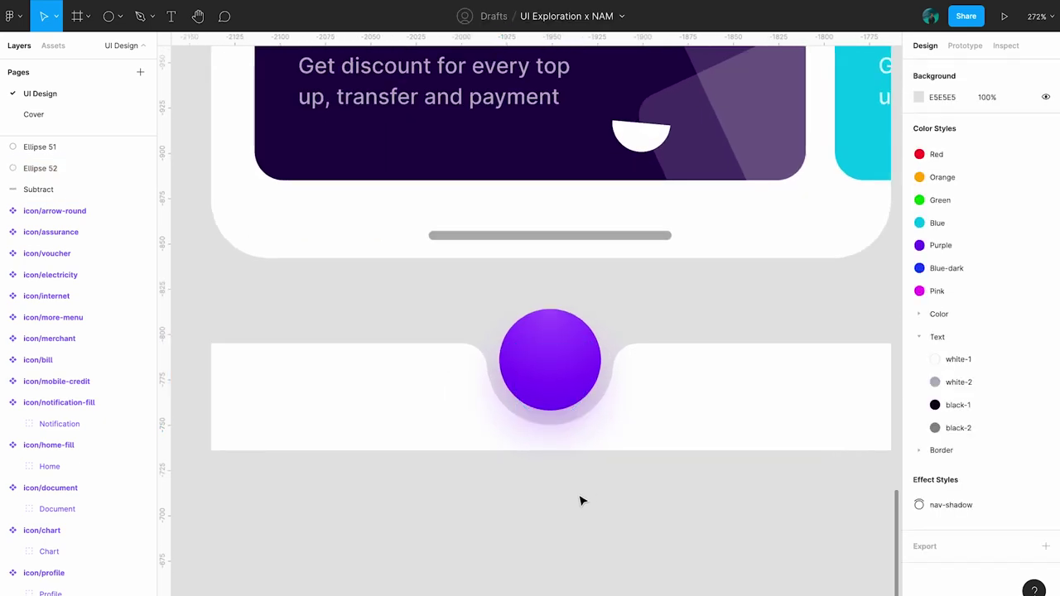
{"action": "left_click", "coordinate": [554, 420]}
{"action": "left_click", "coordinate": [556, 343], "text": "shift"}
{"action": "key", "text": "ctrl+g"}
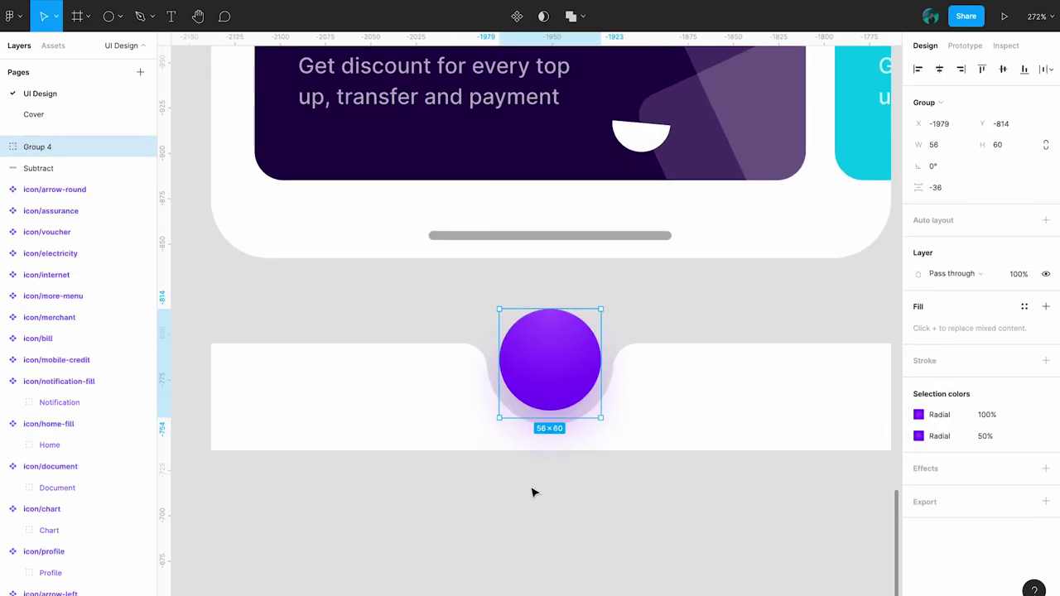
Step: Paste a copy of icon/scan into the purple button and colour it white-1
{"action": "left_click", "coordinate": [535, 492]}
{"action": "scroll", "coordinate": [533, 492], "scroll_direction": "up", "scroll_amount": 2}
{"action": "scroll", "coordinate": [533, 491], "scroll_direction": "down", "scroll_amount": 5}
{"action": "scroll", "coordinate": [532, 492], "scroll_direction": "up", "scroll_amount": 3}
{"action": "scroll", "coordinate": [531, 496], "scroll_direction": "down", "scroll_amount": 2}
{"action": "scroll", "coordinate": [423, 336], "scroll_direction": "down", "scroll_amount": 3}
{"action": "scroll", "coordinate": [422, 336], "scroll_direction": "up", "scroll_amount": 5}
{"action": "scroll", "coordinate": [381, 307], "scroll_direction": "left", "scroll_amount": 2}
{"action": "left_click", "coordinate": [447, 220]}
{"action": "key", "text": "ctrl+c"}
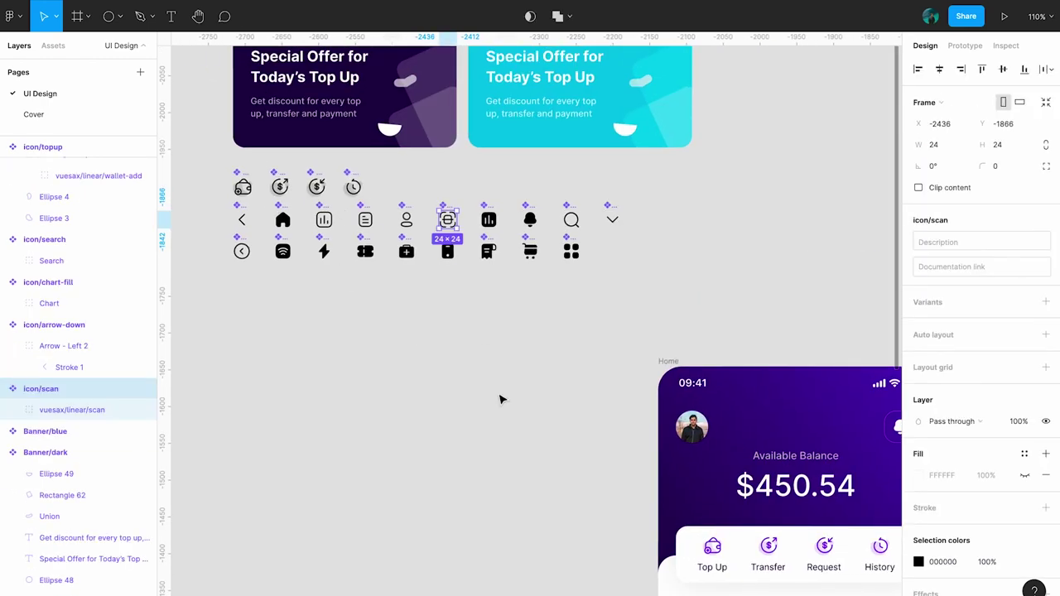
{"action": "scroll", "coordinate": [499, 406], "scroll_direction": "down", "scroll_amount": 5}
{"action": "scroll", "coordinate": [492, 303], "scroll_direction": "up", "scroll_amount": 8}
{"action": "key", "text": "ctrl+v"}
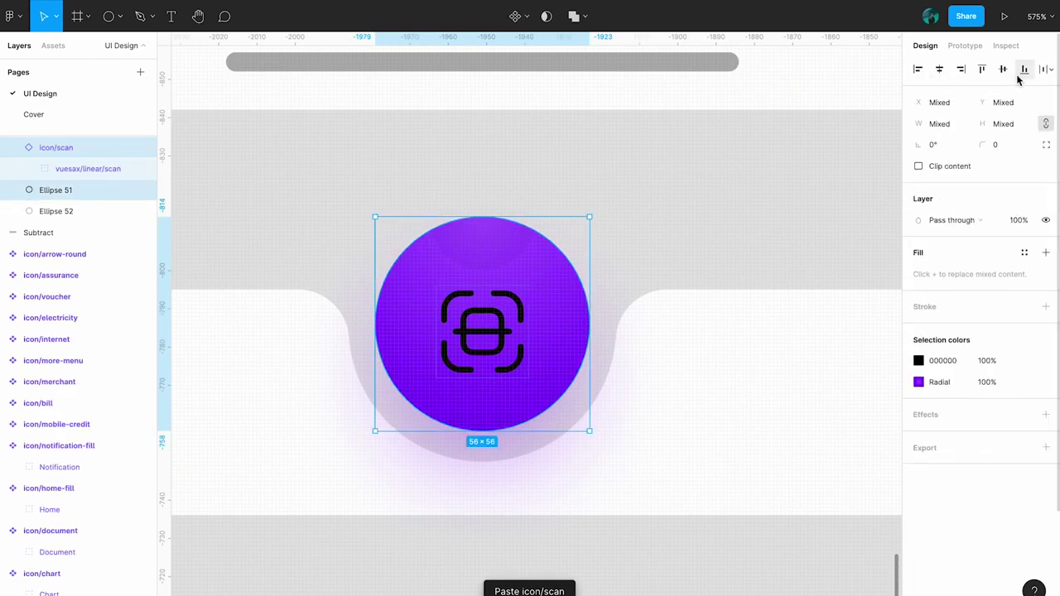
{"action": "left_click", "coordinate": [500, 310]}
{"action": "left_click", "coordinate": [699, 258]}
Step: Copy the home, chart, document and profile icons and paste them beneath the nav bar
{"action": "scroll", "coordinate": [698, 258], "scroll_direction": "down", "scroll_amount": 4}
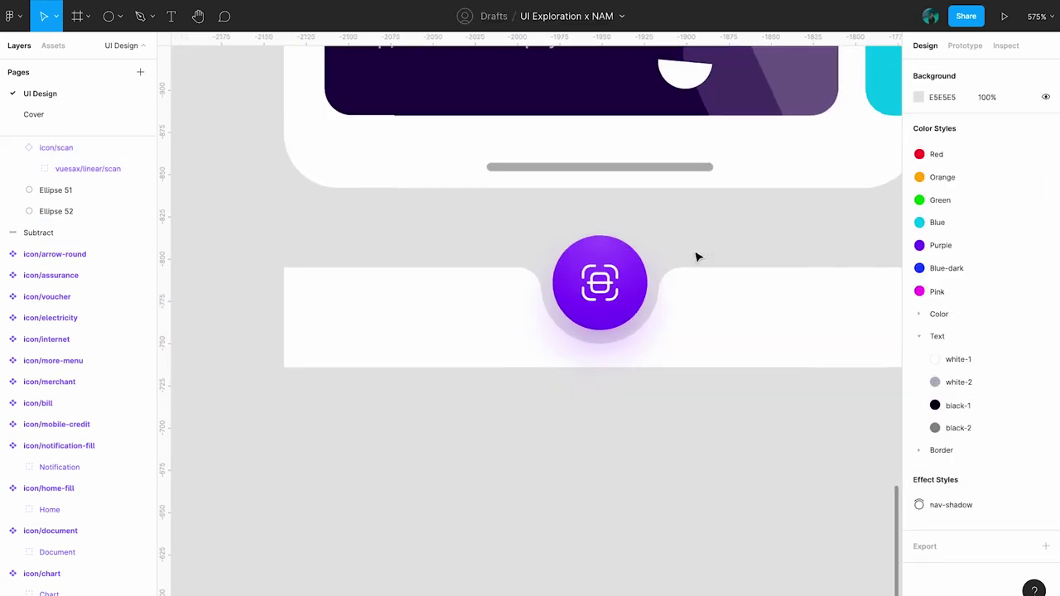
{"action": "scroll", "coordinate": [699, 257], "scroll_direction": "down", "scroll_amount": 3}
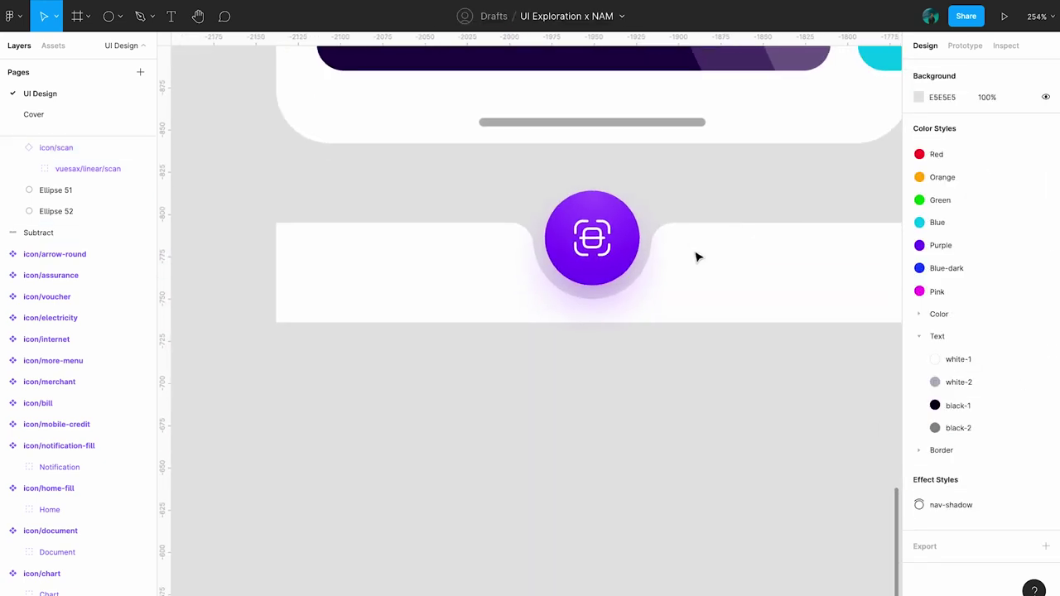
{"action": "scroll", "coordinate": [376, 158], "scroll_direction": "up", "scroll_amount": 5}
{"action": "scroll", "coordinate": [376, 159], "scroll_direction": "up", "scroll_amount": 5}
{"action": "scroll", "coordinate": [376, 159], "scroll_direction": "left", "scroll_amount": 5}
{"action": "scroll", "coordinate": [376, 158], "scroll_direction": "down", "scroll_amount": 2}
{"action": "scroll", "coordinate": [313, 203], "scroll_direction": "up", "scroll_amount": 3}
{"action": "left_click", "coordinate": [317, 212]}
{"action": "left_click", "coordinate": [382, 212], "text": "shift"}
{"action": "left_click", "coordinate": [445, 212], "text": "shift"}
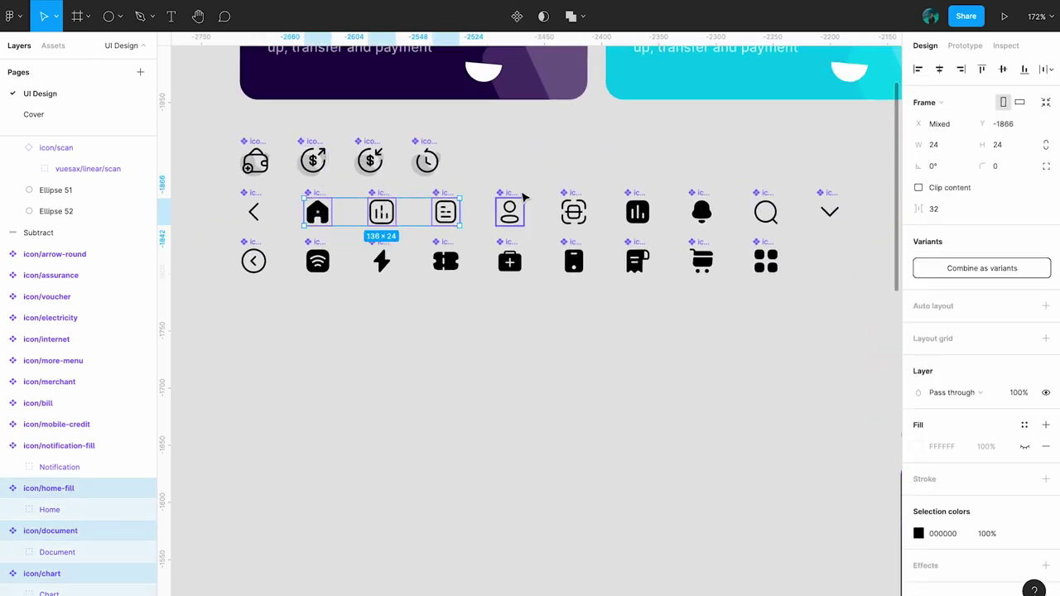
{"action": "left_click", "coordinate": [509, 212], "text": "shift"}
{"action": "scroll", "coordinate": [490, 327], "scroll_direction": "down", "scroll_amount": 10}
{"action": "scroll", "coordinate": [490, 327], "scroll_direction": "right", "scroll_amount": 5}
{"action": "scroll", "coordinate": [490, 327], "scroll_direction": "down", "scroll_amount": 5}
{"action": "scroll", "coordinate": [400, 395], "scroll_direction": "up", "scroll_amount": 3}
{"action": "key", "text": "ctrl+v"}
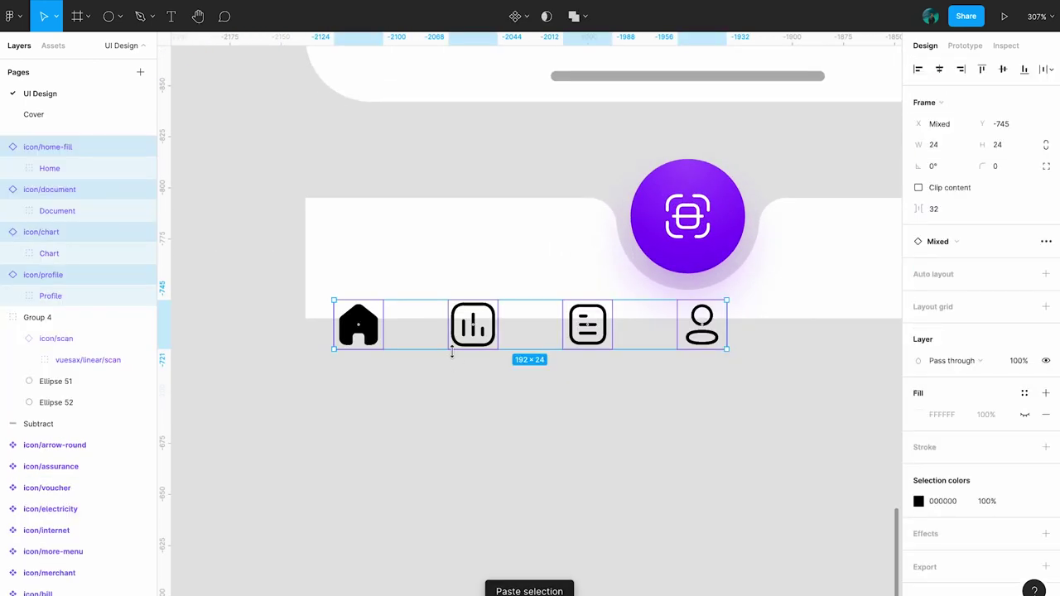
Step: Move home and chart to the nav bar's left, document and profile to its right
{"action": "mouse_move", "coordinate": [417, 401]}
{"action": "left_mouse_down"}
{"action": "mouse_move", "coordinate": [418, 249]}
{"action": "mouse_move", "coordinate": [404, 258]}
{"action": "left_mouse_up"}
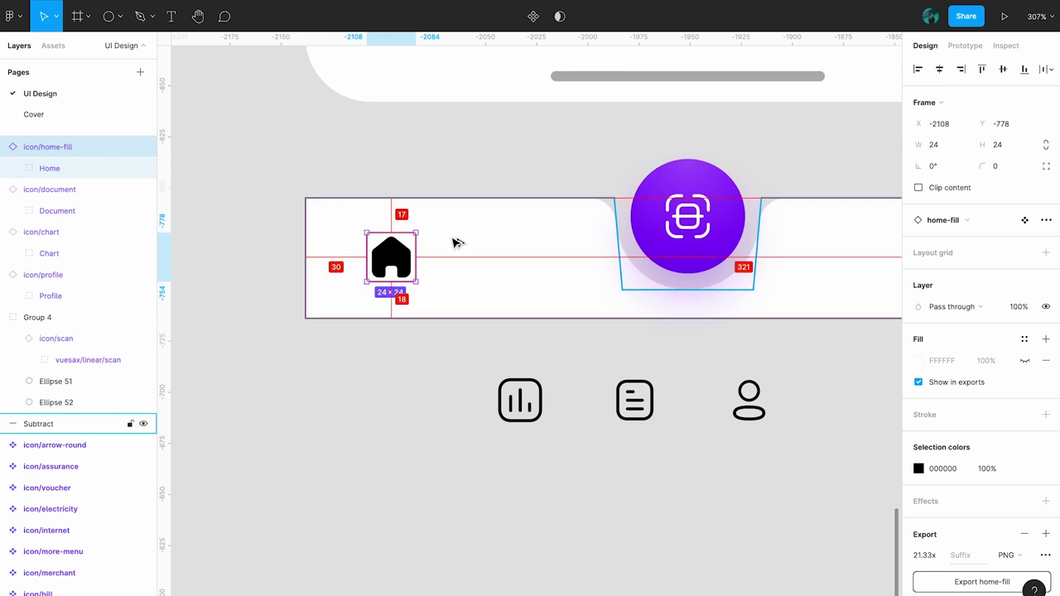
{"action": "left_click_drag", "start_coordinate": [455, 243], "coordinate": [454, 243]}
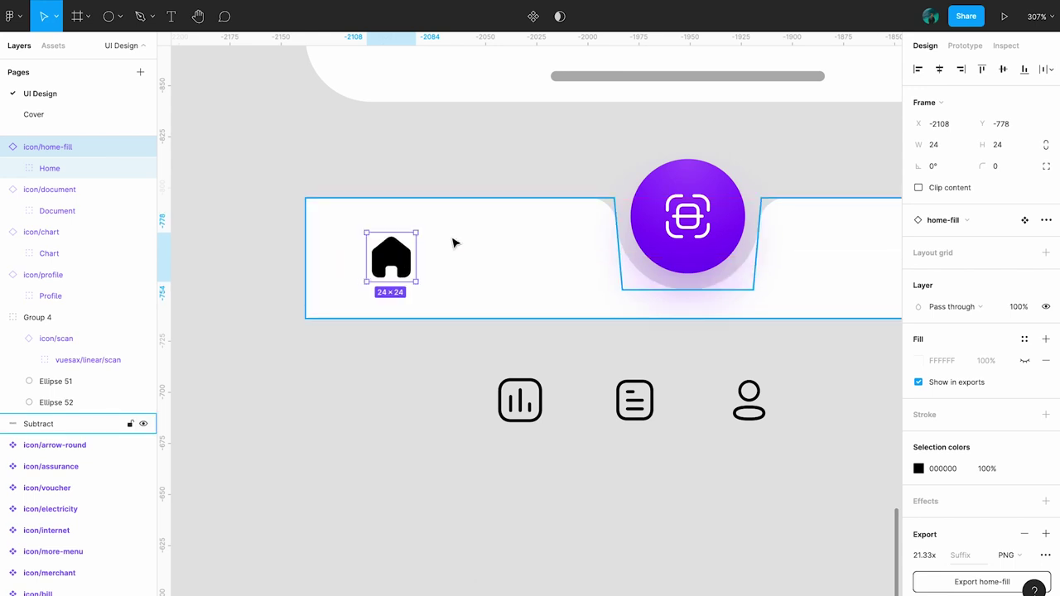
{"action": "left_click_drag", "start_coordinate": [529, 405], "coordinate": [511, 262]}
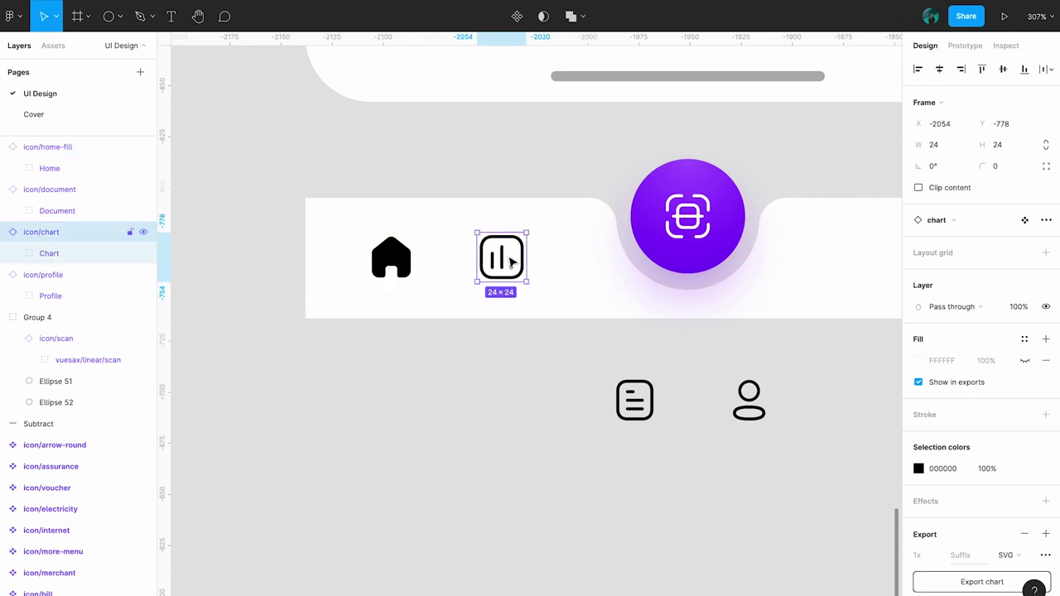
{"action": "scroll", "coordinate": [511, 262], "scroll_direction": "right", "scroll_amount": 5}
{"action": "mouse_move", "coordinate": [452, 401]}
{"action": "left_mouse_down"}
{"action": "mouse_move", "coordinate": [690, 252]}
{"action": "mouse_move", "coordinate": [681, 261]}
{"action": "left_mouse_up"}
{"action": "left_click_drag", "start_coordinate": [570, 407], "coordinate": [810, 255]}
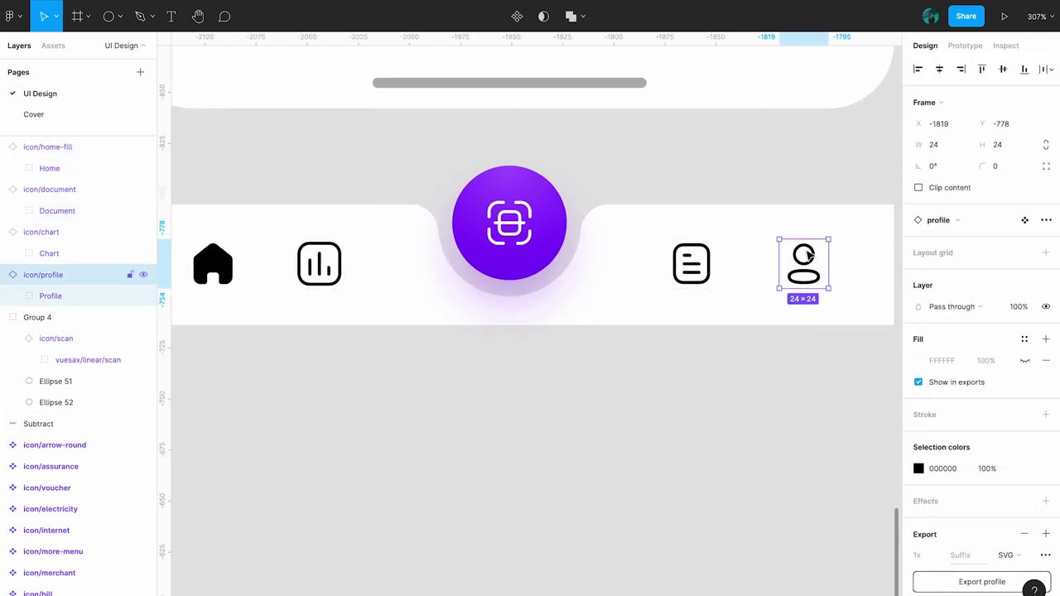
{"action": "scroll", "coordinate": [810, 255], "scroll_direction": "left", "scroll_amount": 8}
Step: Set the spacing between the home and chart icons to 40
{"action": "left_click", "coordinate": [531, 264]}
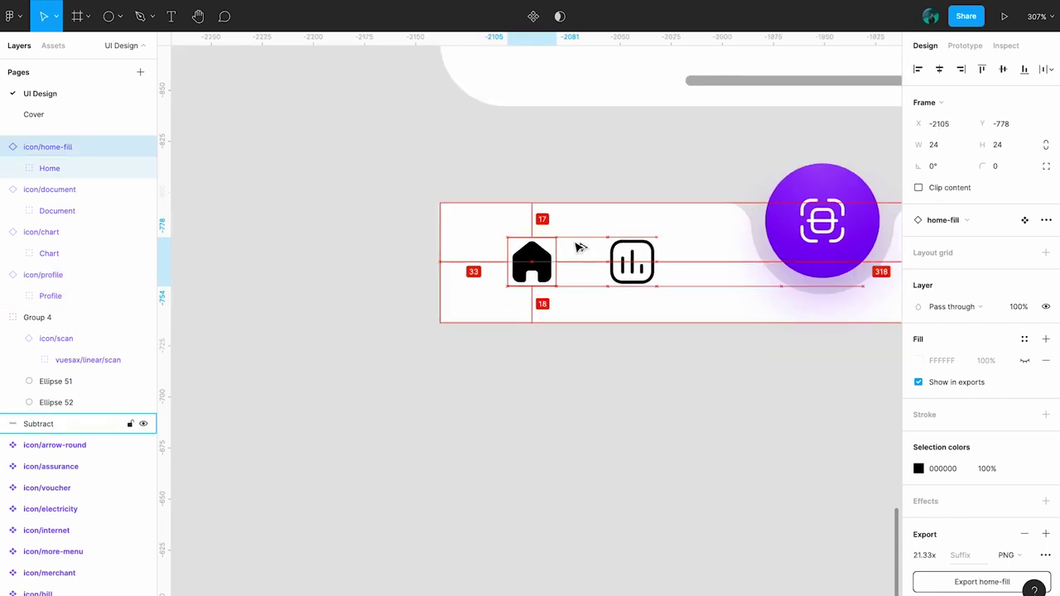
{"action": "left_click", "coordinate": [646, 253], "text": "shift"}
{"action": "left_click", "coordinate": [936, 209]}
{"action": "type", "text": "34"}
{"action": "key", "text": "Return"}
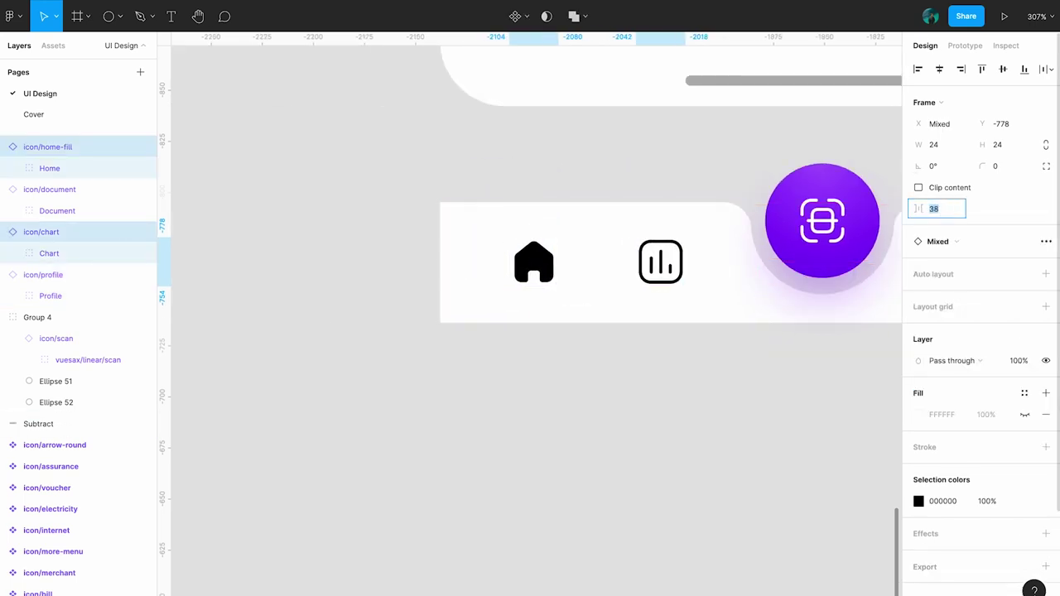
{"action": "key", "text": "Escape"}
Step: Check the document and profile icons' gaps against neighbouring icons
{"action": "scroll", "coordinate": [685, 386], "scroll_direction": "right", "scroll_amount": 3}
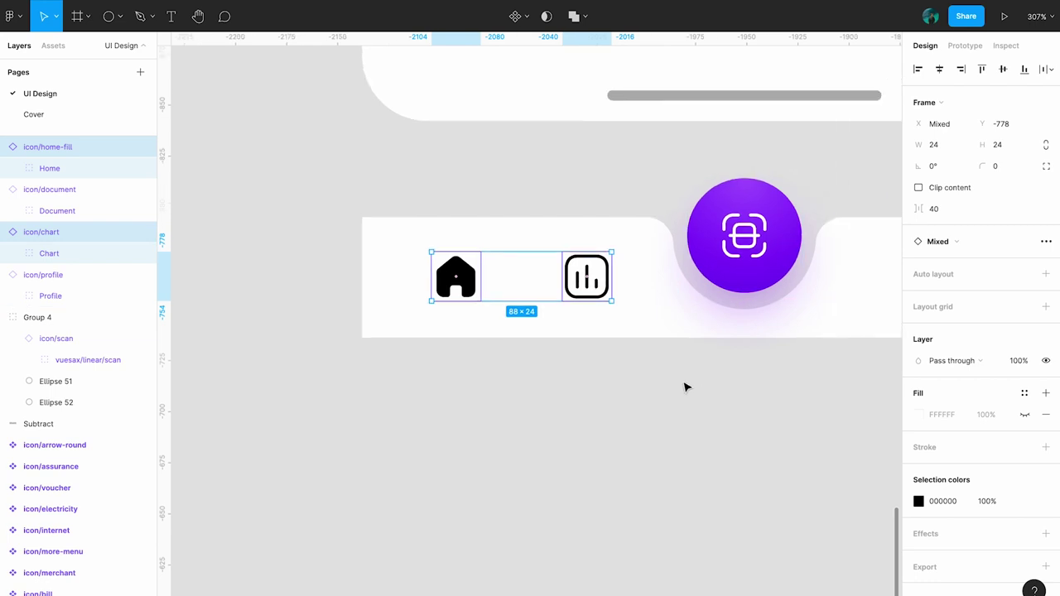
{"action": "scroll", "coordinate": [611, 369], "scroll_direction": "right", "scroll_amount": 5}
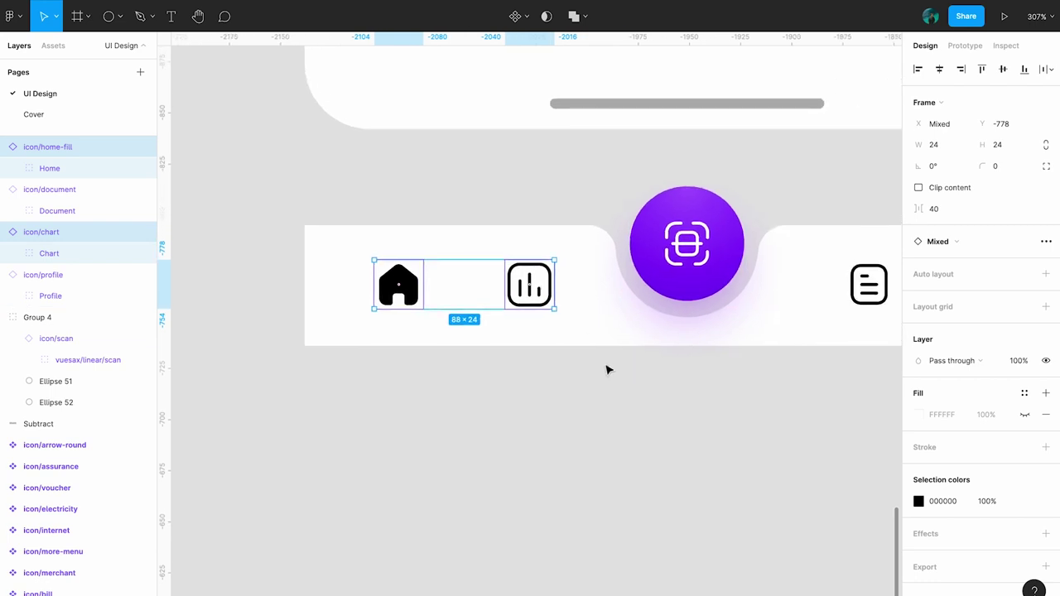
{"action": "left_click", "coordinate": [618, 286]}
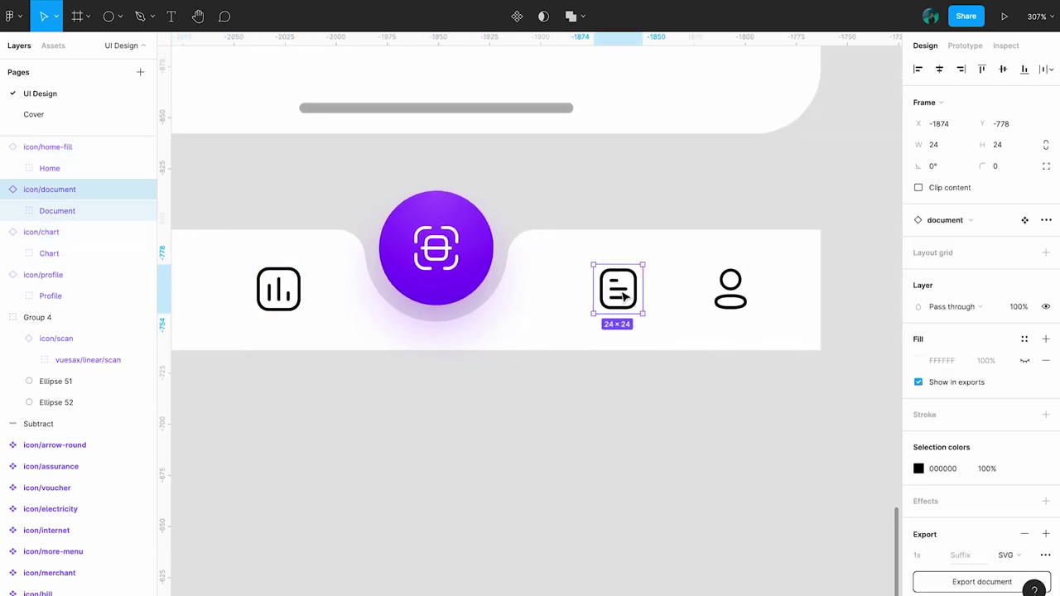
{"action": "left_click", "coordinate": [751, 295], "text": "shift"}
{"action": "scroll", "coordinate": [414, 279], "scroll_direction": "left", "scroll_amount": 4}
{"action": "key", "text": "ctrl+z"}
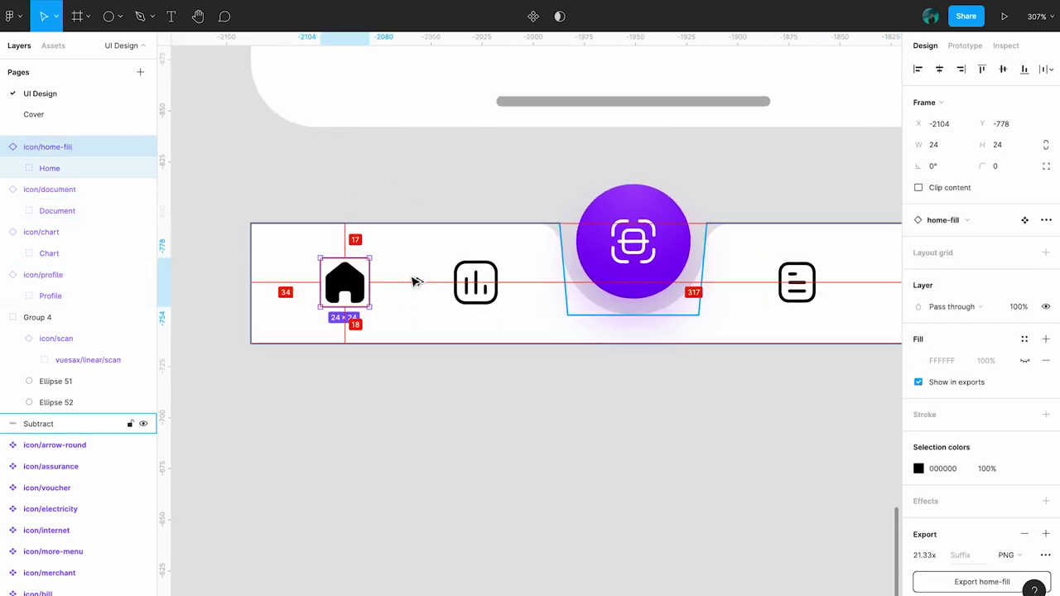
{"action": "scroll", "coordinate": [610, 298], "scroll_direction": "right", "scroll_amount": 7}
{"action": "key", "text": "ctrl+shift+z"}
Step: Marquee-select all the nav bar layers
{"action": "left_click", "coordinate": [457, 381]}
{"action": "scroll", "coordinate": [457, 381], "scroll_direction": "down", "scroll_amount": 5, "text": "ctrl"}
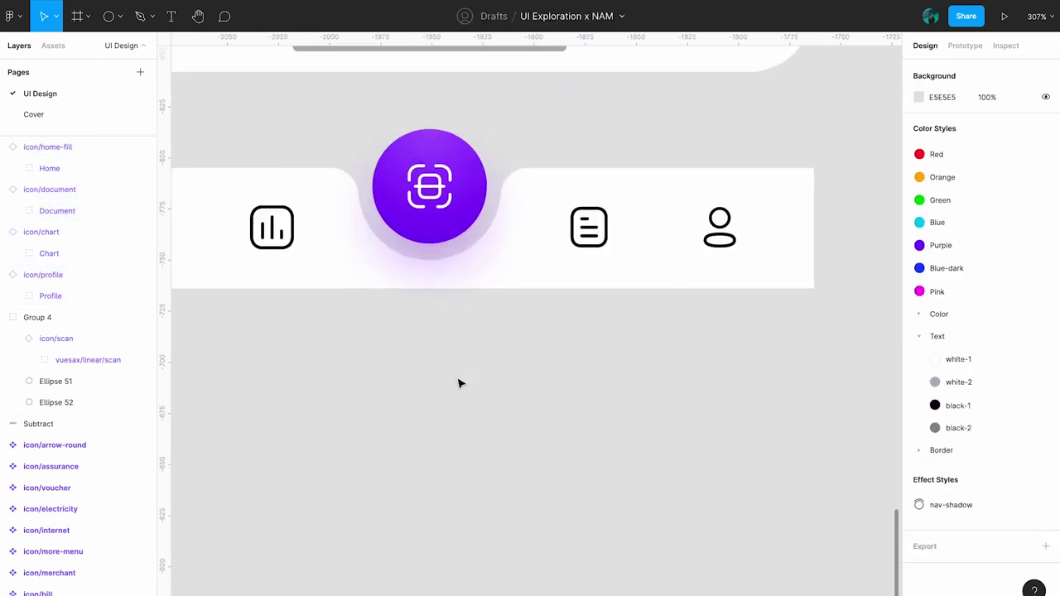
{"action": "left_click_drag", "start_coordinate": [280, 273], "coordinate": [750, 379]}
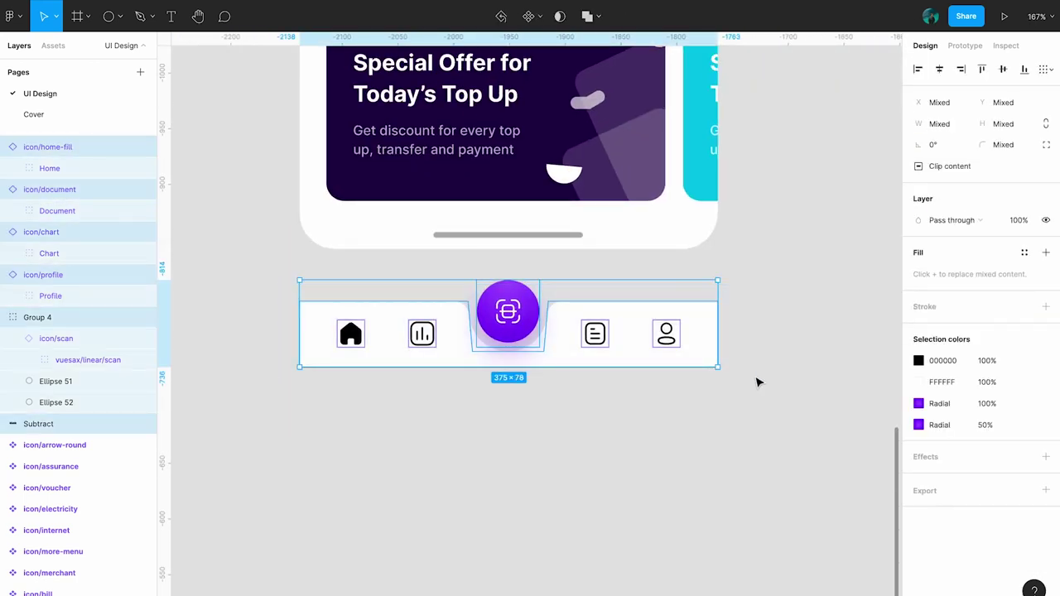
Step: Wrap the nav bar layers in a frame and snap its top edge to the content
{"action": "key", "text": "ctrl+alt+g"}
{"action": "left_click_drag", "start_coordinate": [559, 281], "coordinate": [561, 300]}
{"action": "scroll", "coordinate": [373, 299], "scroll_direction": "up", "scroll_amount": 10, "text": "ctrl"}
{"action": "left_click_drag", "start_coordinate": [372, 284], "coordinate": [370, 304]}
{"action": "scroll", "coordinate": [370, 303], "scroll_direction": "down", "scroll_amount": 5, "text": "ctrl"}
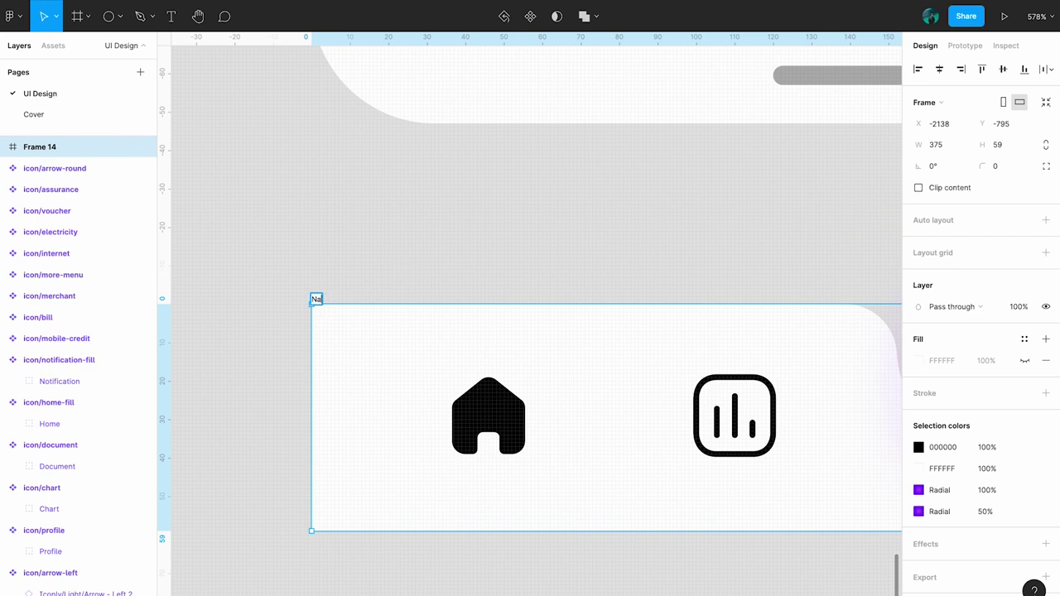
{"action": "scroll", "coordinate": [419, 252], "scroll_direction": "down", "scroll_amount": 7, "text": "ctrl"}
{"action": "scroll", "coordinate": [439, 221], "scroll_direction": "up", "scroll_amount": 3}
Step: Dock the nav frame at the bottom of Home, grouped with the home indicator
{"action": "left_click_drag", "start_coordinate": [340, 374], "coordinate": [341, 224]}
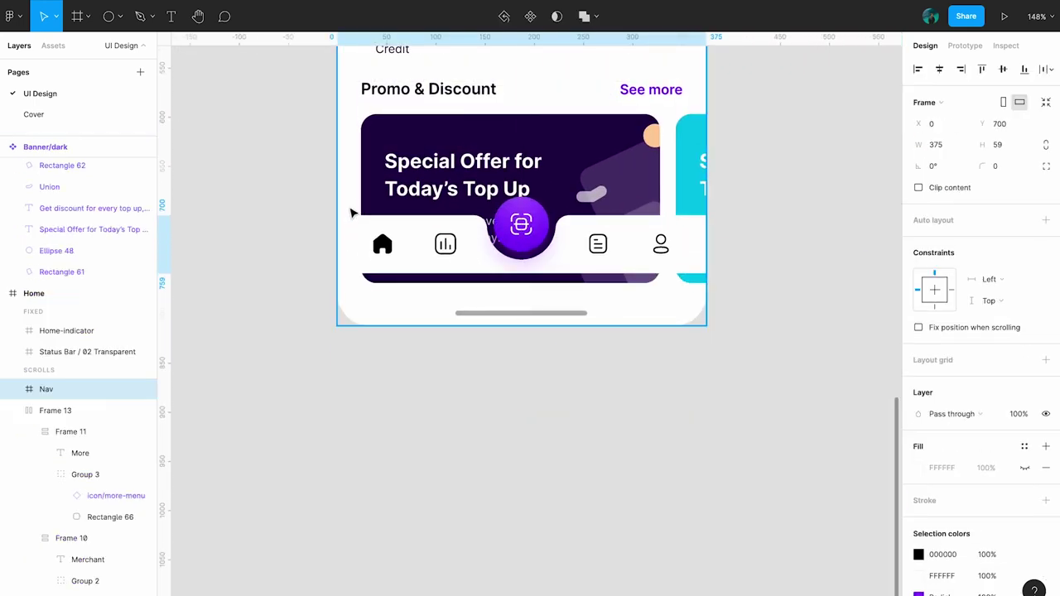
{"action": "left_click", "coordinate": [448, 305], "text": "shift"}
{"action": "type", "text": "0"}
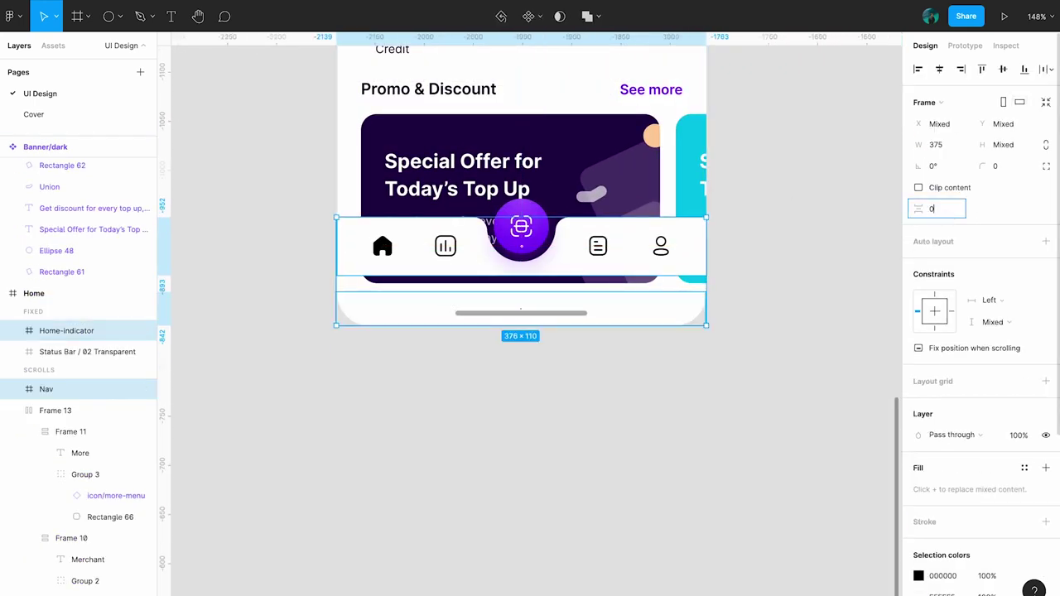
{"action": "key", "text": "ctrl+g"}
{"action": "left_click", "coordinate": [800, 284]}
{"action": "scroll", "coordinate": [509, 285], "scroll_direction": "up", "scroll_amount": 2, "text": "ctrl"}
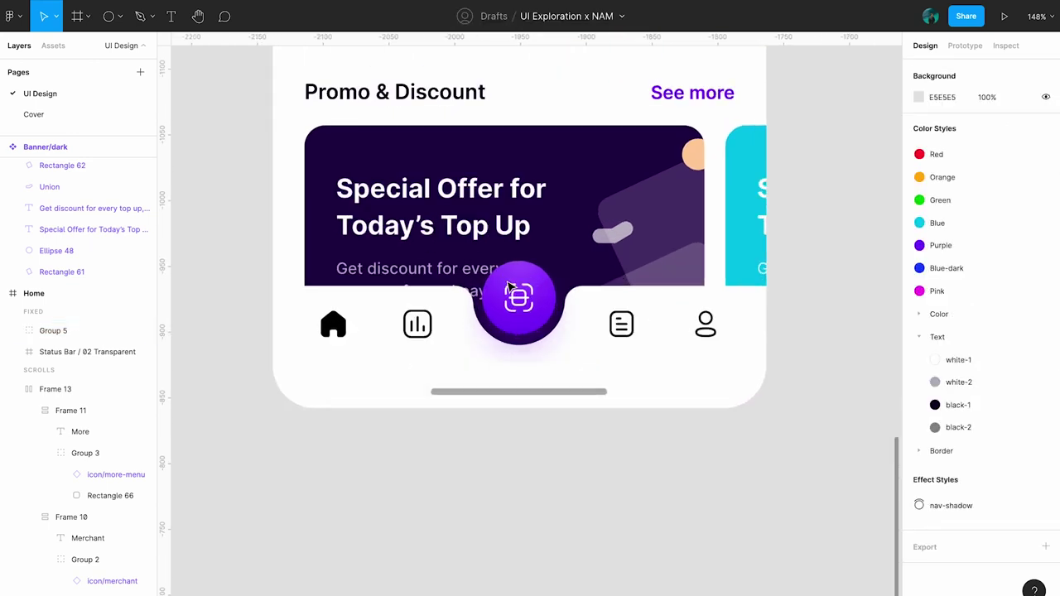
{"action": "scroll", "coordinate": [510, 285], "scroll_direction": "up", "scroll_amount": 2, "text": "ctrl"}
Step: Grey the chart, document and profile icons with the black-2 colour style
{"action": "left_click", "coordinate": [511, 286]}
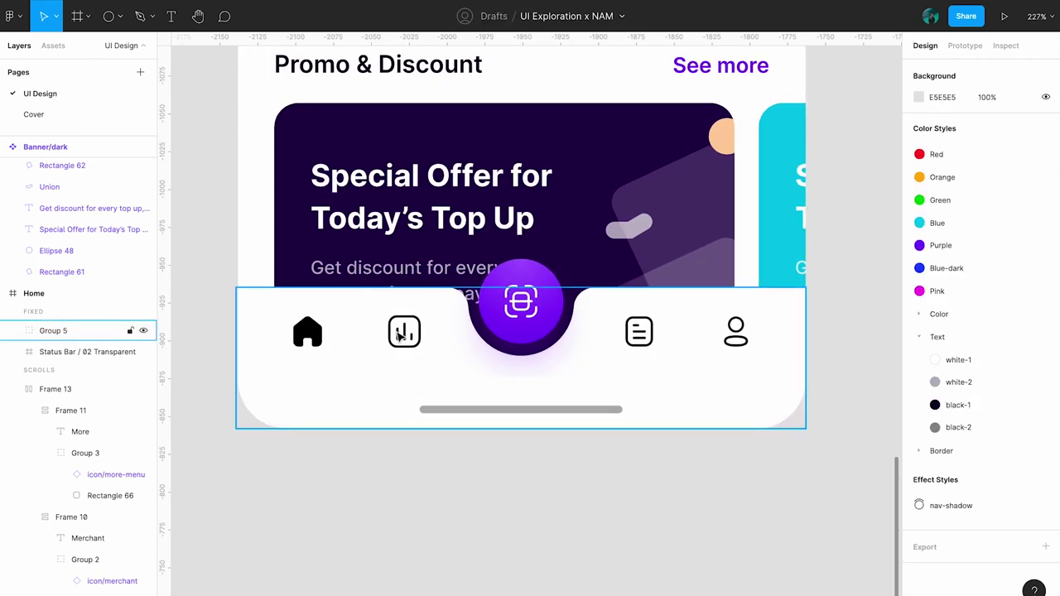
{"action": "double_click", "coordinate": [405, 331]}
{"action": "left_click", "coordinate": [639, 331], "text": "shift"}
{"action": "left_click", "coordinate": [735, 331], "text": "shift"}
{"action": "scroll", "coordinate": [970, 433], "scroll_direction": "down", "scroll_amount": 3}
{"action": "left_click", "coordinate": [1025, 444]}
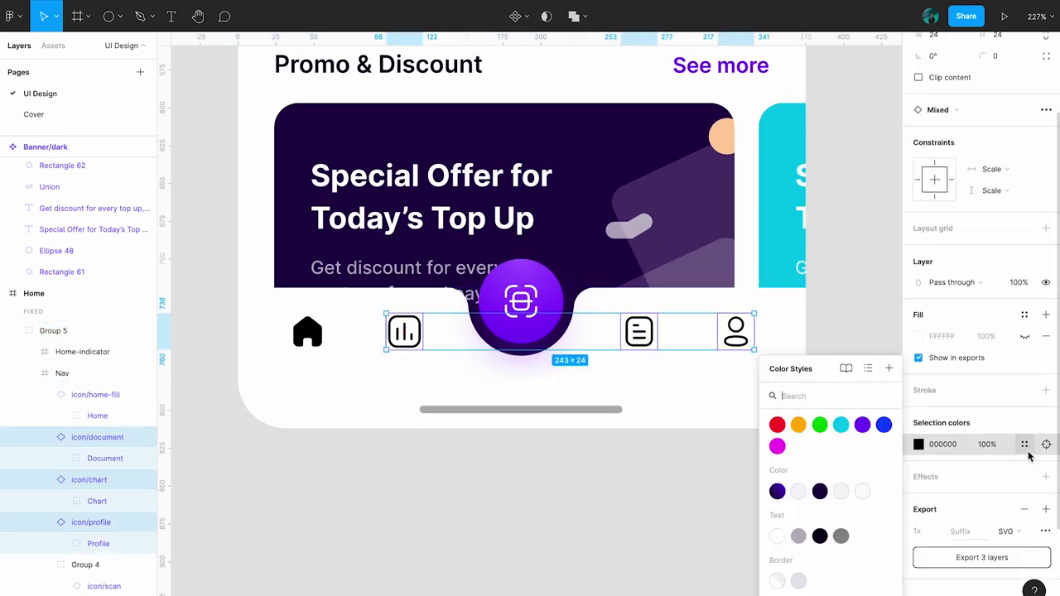
{"action": "left_click", "coordinate": [841, 536]}
{"action": "left_click", "coordinate": [682, 521]}
{"action": "scroll", "coordinate": [597, 530], "scroll_direction": "up", "scroll_amount": 3}
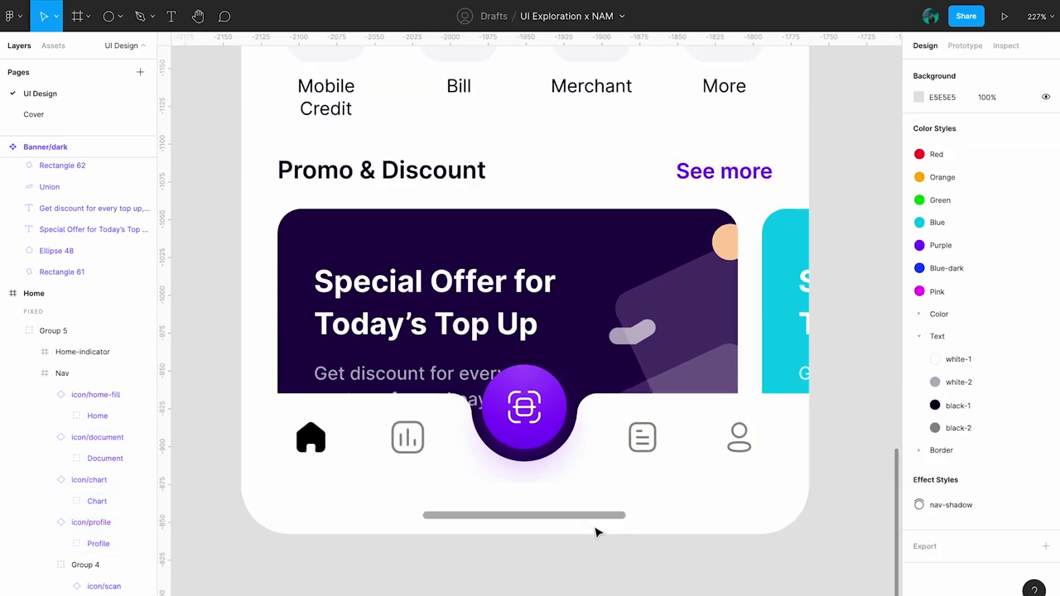
{"action": "scroll", "coordinate": [596, 530], "scroll_direction": "down", "scroll_amount": 5, "text": "ctrl"}
{"action": "scroll", "coordinate": [596, 533], "scroll_direction": "down", "scroll_amount": 2, "text": "ctrl"}
{"action": "scroll", "coordinate": [596, 532], "scroll_direction": "down", "scroll_amount": 2, "text": "ctrl"}
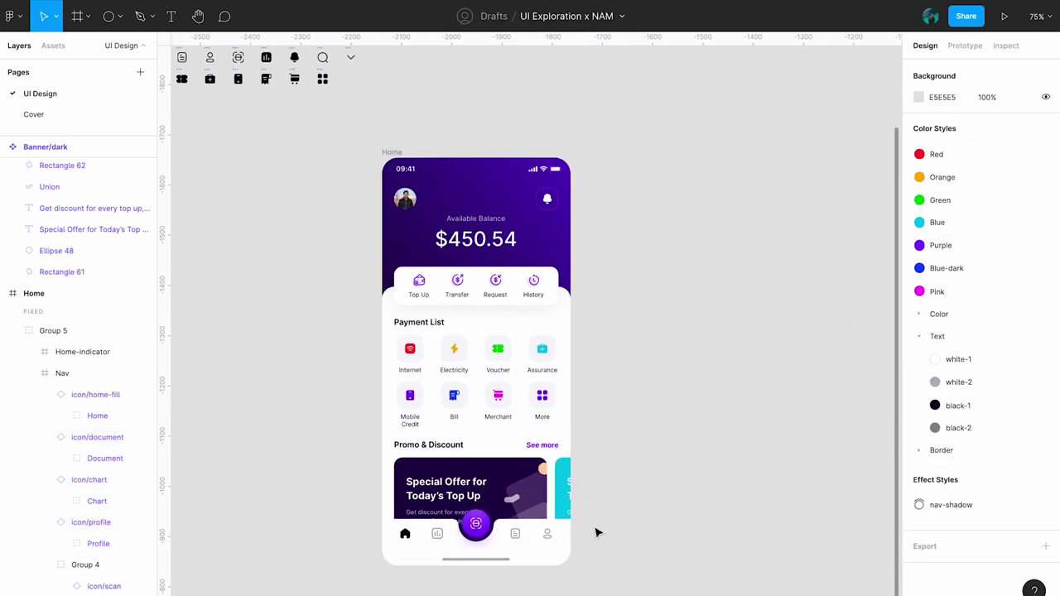
Step: Duplicate the Home frame, set a 40 gap between the two, and rename the copy Statistic
{"action": "scroll", "coordinate": [635, 390], "scroll_direction": "up", "scroll_amount": 2, "text": "ctrl"}
{"action": "left_click", "coordinate": [342, 75]}
{"action": "key", "text": "ctrl+d"}
{"action": "left_click", "coordinate": [342, 75], "text": "shift"}
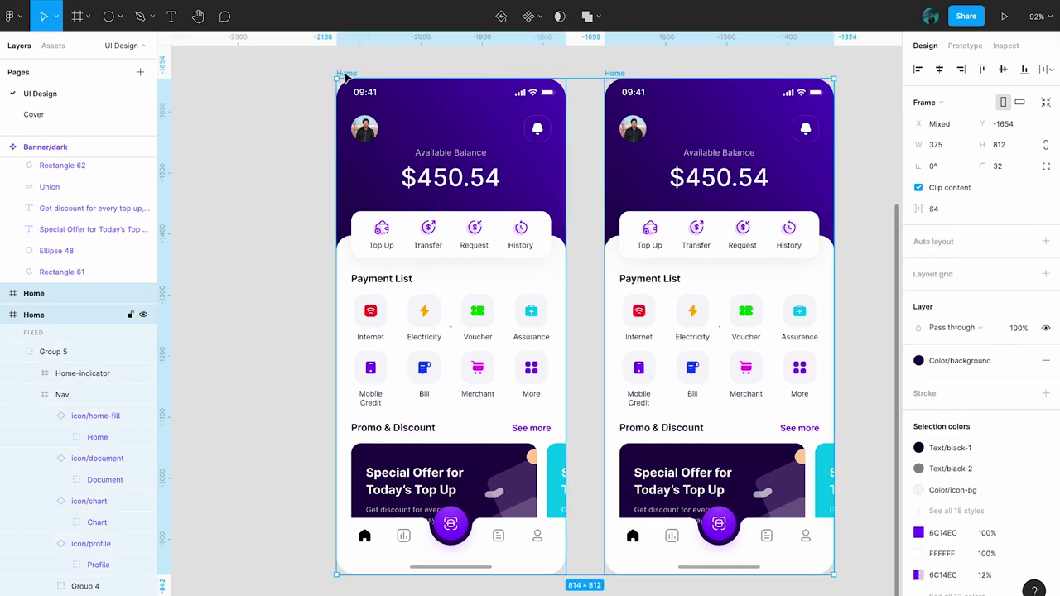
{"action": "left_click", "coordinate": [934, 209]}
{"action": "type", "text": "40"}
{"action": "key", "text": "Return"}
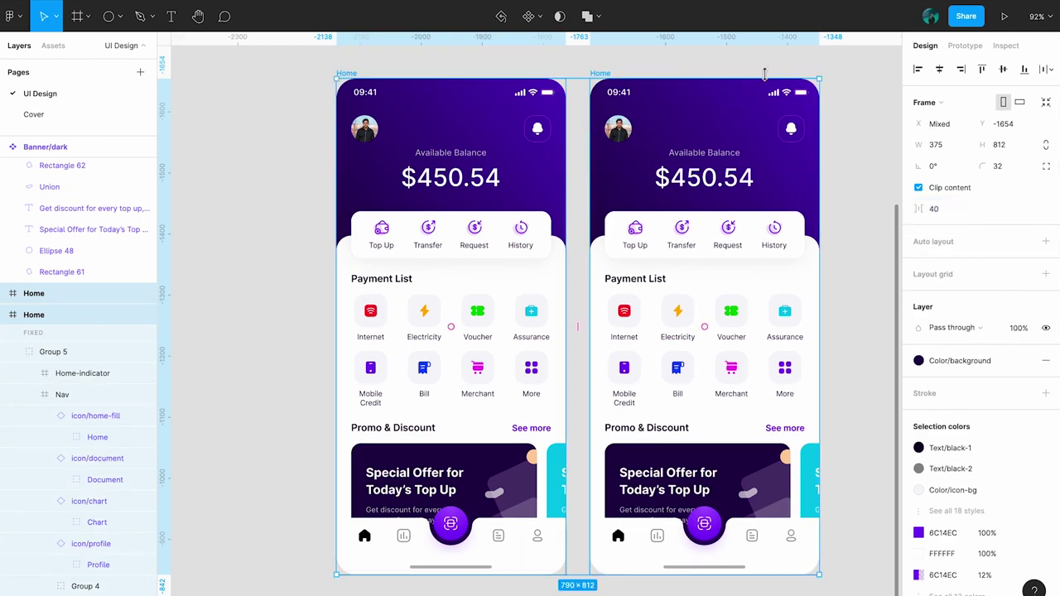
{"action": "left_click", "coordinate": [753, 66]}
{"action": "scroll", "coordinate": [753, 66], "scroll_direction": "right", "scroll_amount": 3}
{"action": "left_click", "coordinate": [566, 81]}
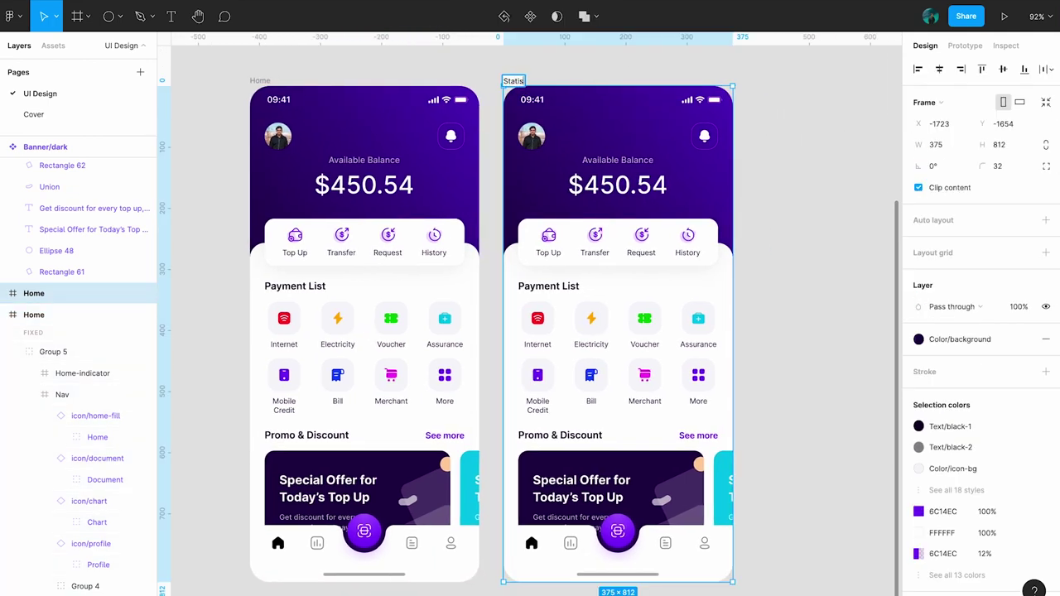
Step: Delete all the copied Home content below the Statistic status bar
{"action": "left_click", "coordinate": [617, 100]}
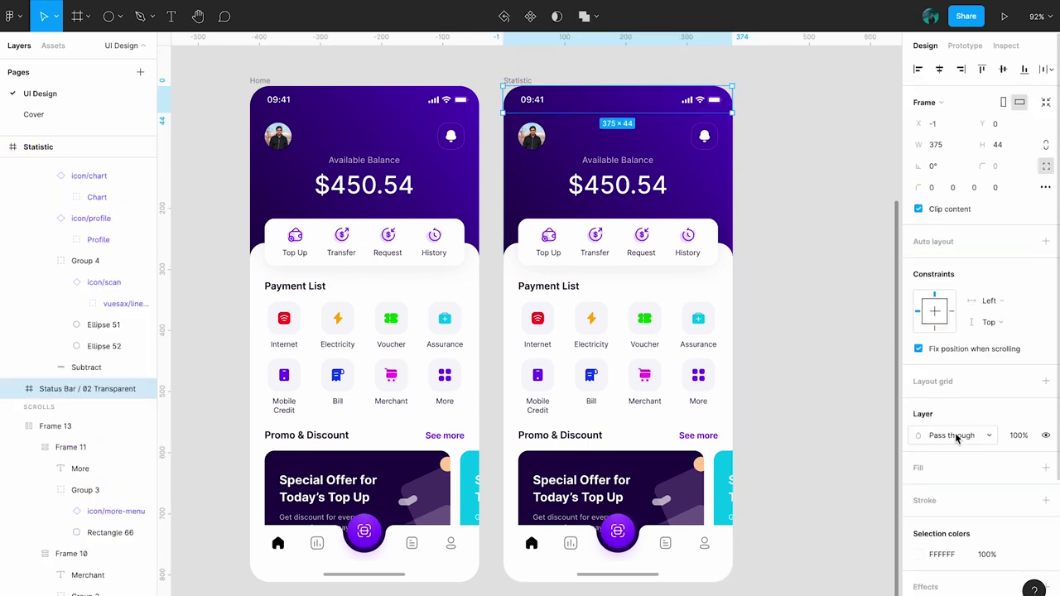
{"action": "left_click", "coordinate": [769, 383]}
{"action": "left_click_drag", "start_coordinate": [493, 133], "coordinate": [727, 554]}
{"action": "key", "text": "Delete"}
{"action": "left_click", "coordinate": [728, 554]}
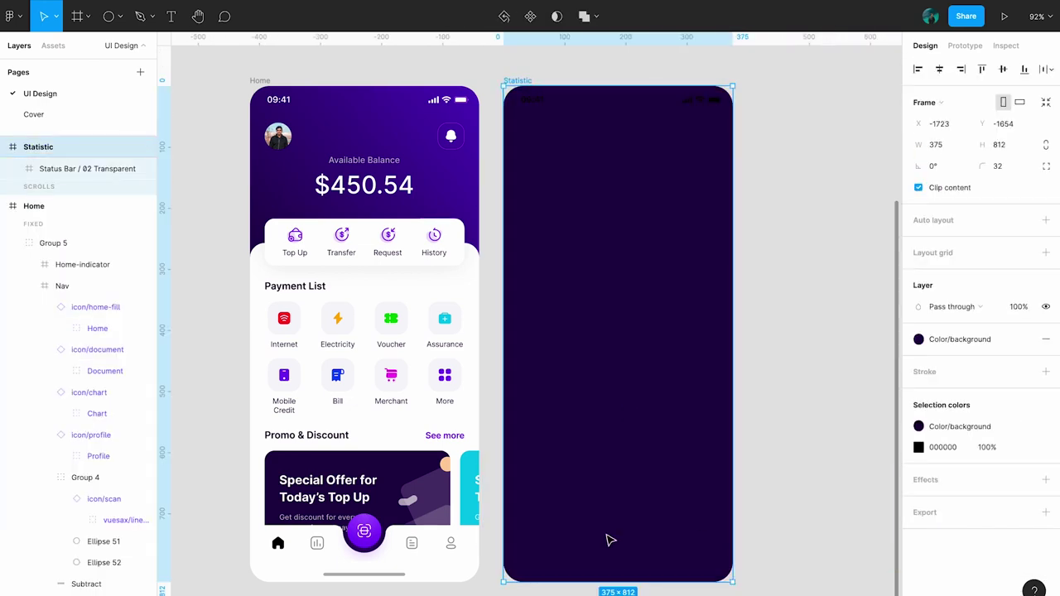
Step: Paste Home's home indicator at Statistic's bottom and give Statistic a white fill
{"action": "left_click", "coordinate": [364, 563]}
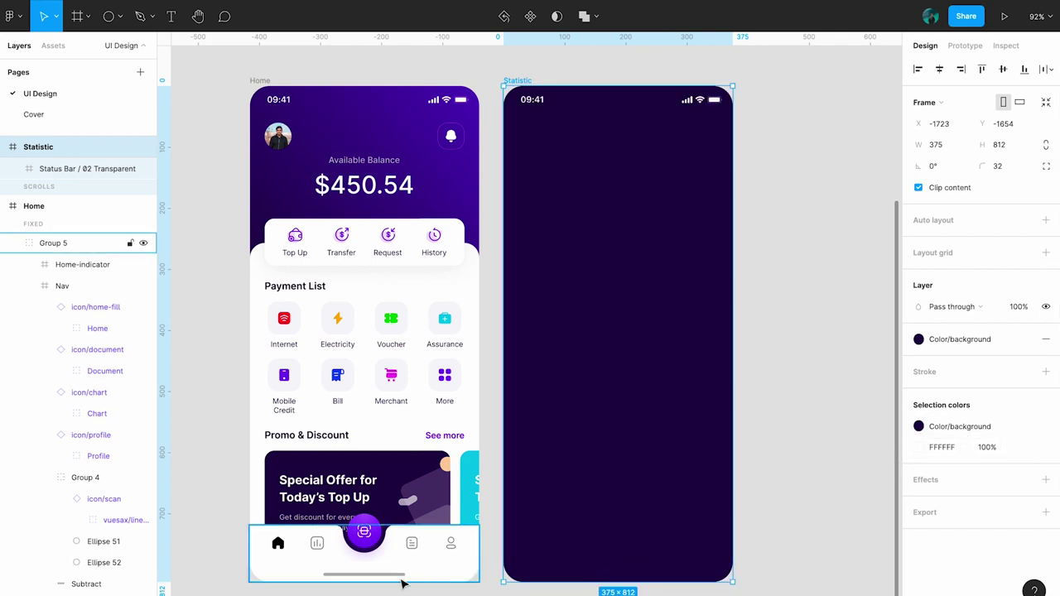
{"action": "double_click", "coordinate": [364, 574]}
{"action": "key", "text": "ctrl+c"}
{"action": "left_click", "coordinate": [627, 464]}
{"action": "key", "text": "ctrl+v"}
{"action": "left_click", "coordinate": [1024, 71]}
{"action": "key", "text": "Escape"}
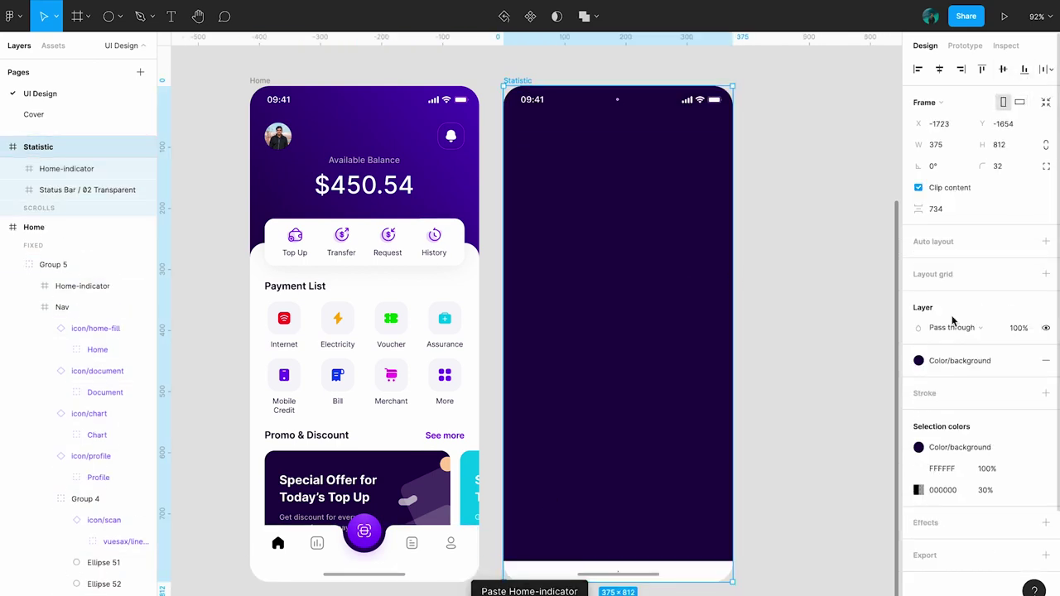
{"action": "key", "text": "Return"}
{"action": "left_click", "coordinate": [686, 106]}
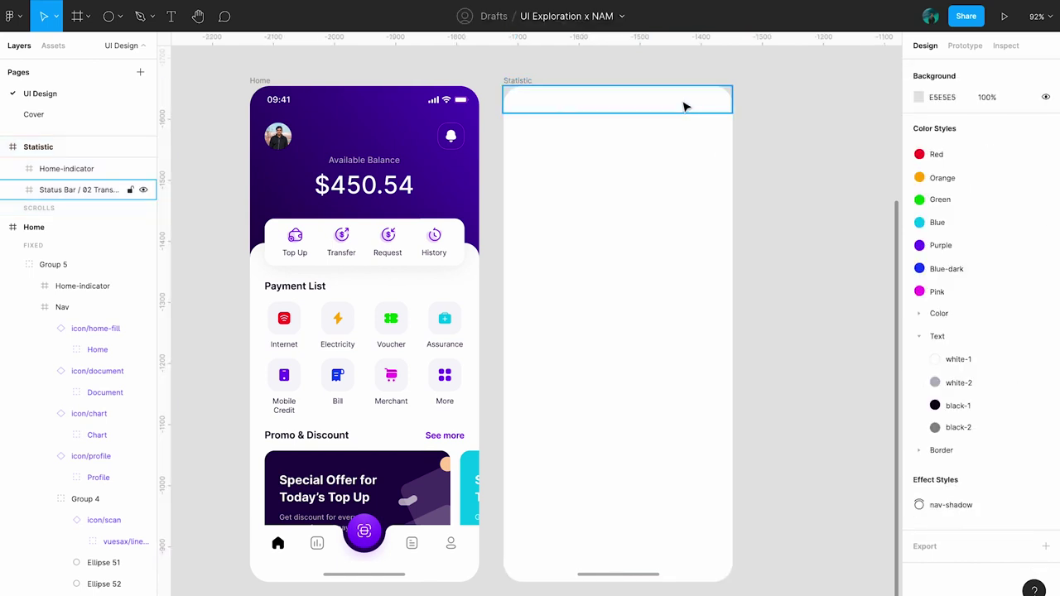
{"action": "left_click", "coordinate": [753, 194]}
{"action": "scroll", "coordinate": [753, 193], "scroll_direction": "up", "scroll_amount": 3}
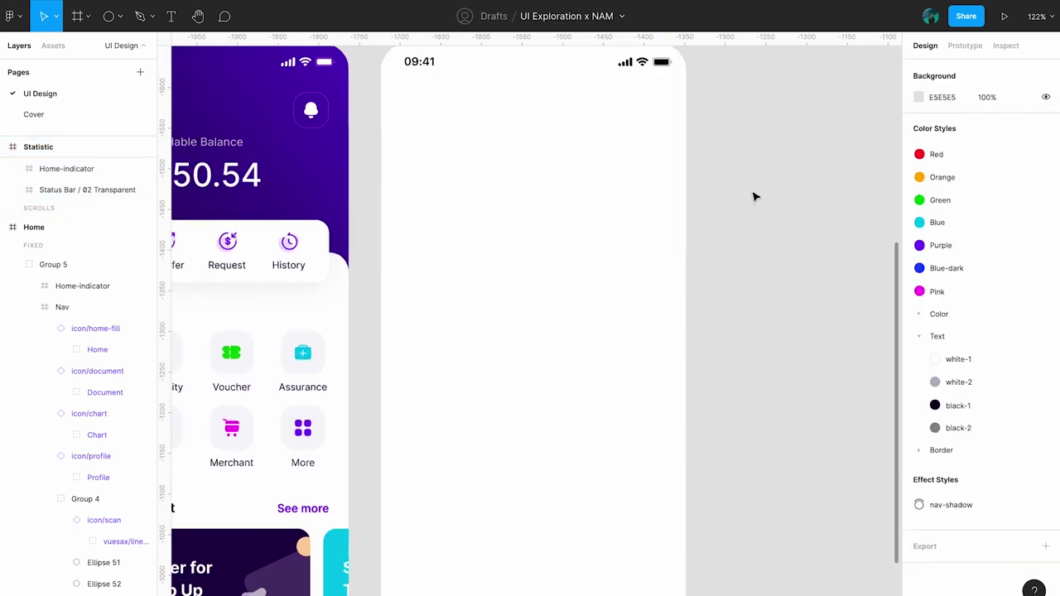
Step: Copy the $450.54 balance text into Statistic and colour it black-1
{"action": "scroll", "coordinate": [753, 194], "scroll_direction": "up", "scroll_amount": 2}
{"action": "left_click", "coordinate": [322, 247]}
{"action": "key", "text": "ctrl+c"}
{"action": "key", "text": "ctrl+v"}
{"action": "left_click", "coordinate": [1025, 483]}
{"action": "left_click", "coordinate": [977, 520]}
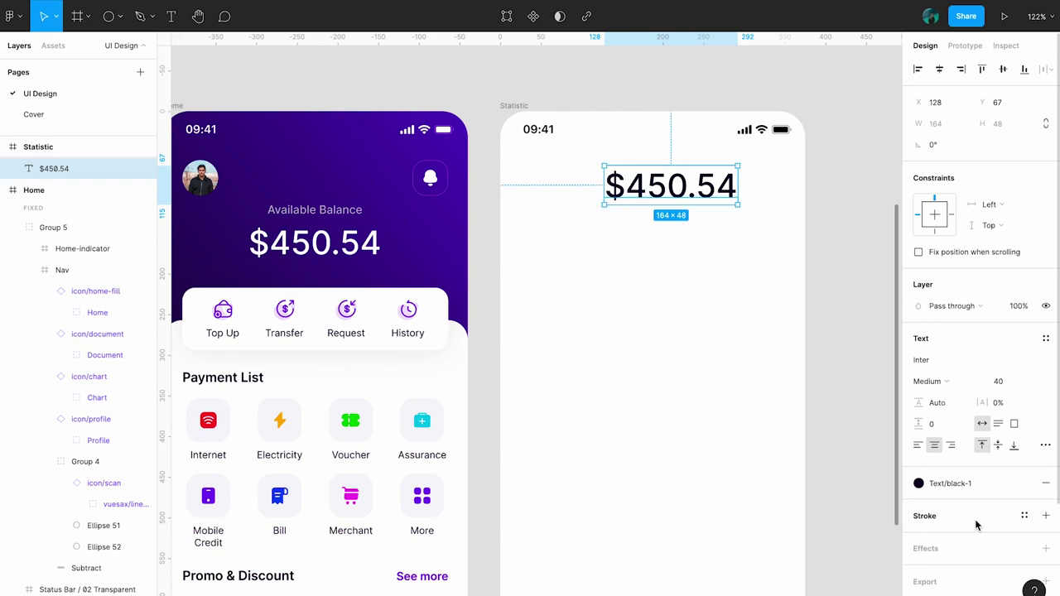
Step: Turn the copied text into a 20 px Semi Bold 'Statistic' title
{"action": "double_click", "coordinate": [999, 381]}
{"action": "type", "text": "20"}
{"action": "key", "text": "Return"}
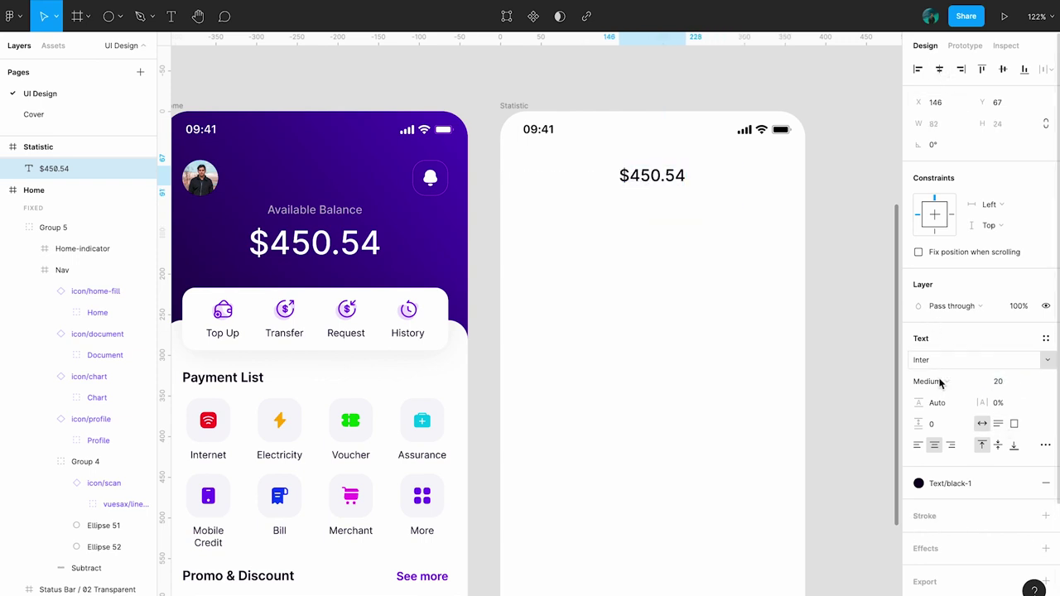
{"action": "left_click", "coordinate": [932, 381]}
{"action": "left_click", "coordinate": [946, 397]}
{"action": "key", "text": "Return"}
{"action": "type", "text": "S"}
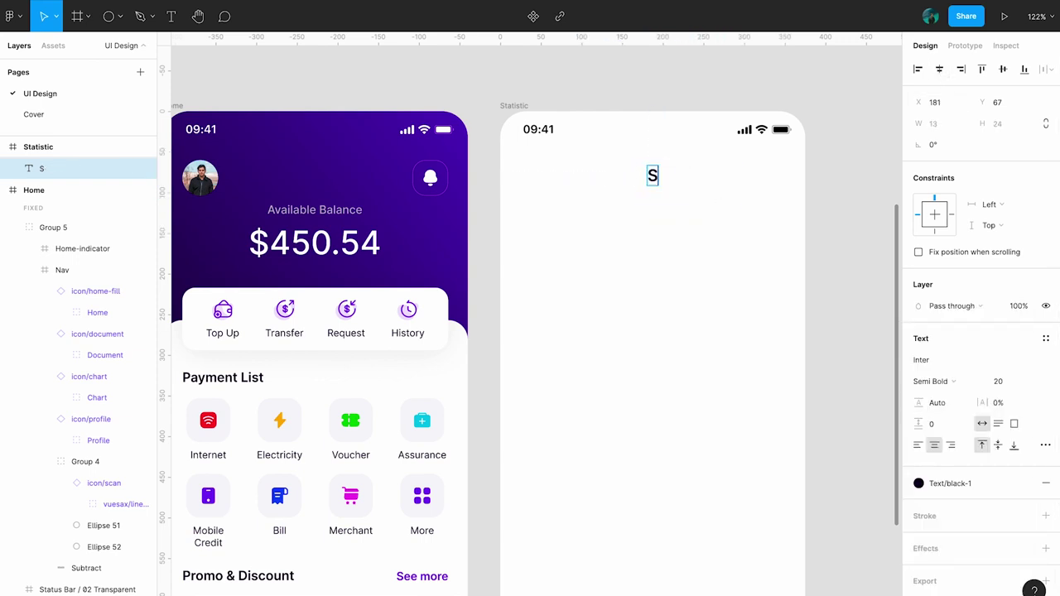
{"action": "key", "text": "BackSpace"}
{"action": "type", "text": "c"}
{"action": "key", "text": "Escape"}
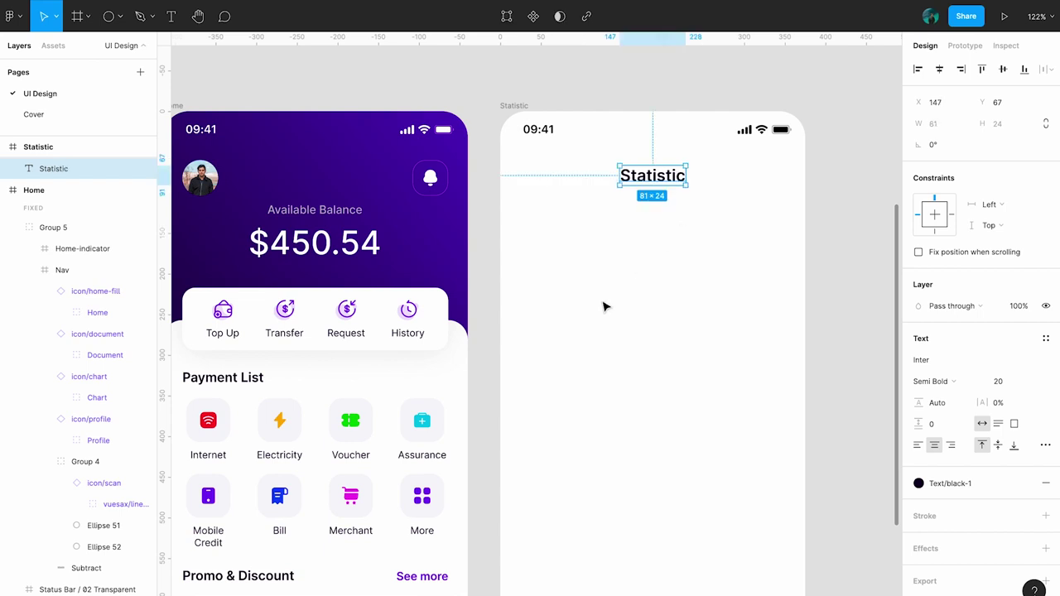
{"action": "key", "text": "Escape"}
Step: Duplicate the title below and retype the copy as 'Total Balance'
{"action": "scroll", "coordinate": [606, 306], "scroll_direction": "up", "scroll_amount": 3}
{"action": "left_click", "coordinate": [563, 198]}
{"action": "left_click_drag", "start_coordinate": [563, 199], "coordinate": [428, 274], "text": "alt"}
{"action": "double_click", "coordinate": [428, 274]}
{"action": "type", "text": "Tot"}
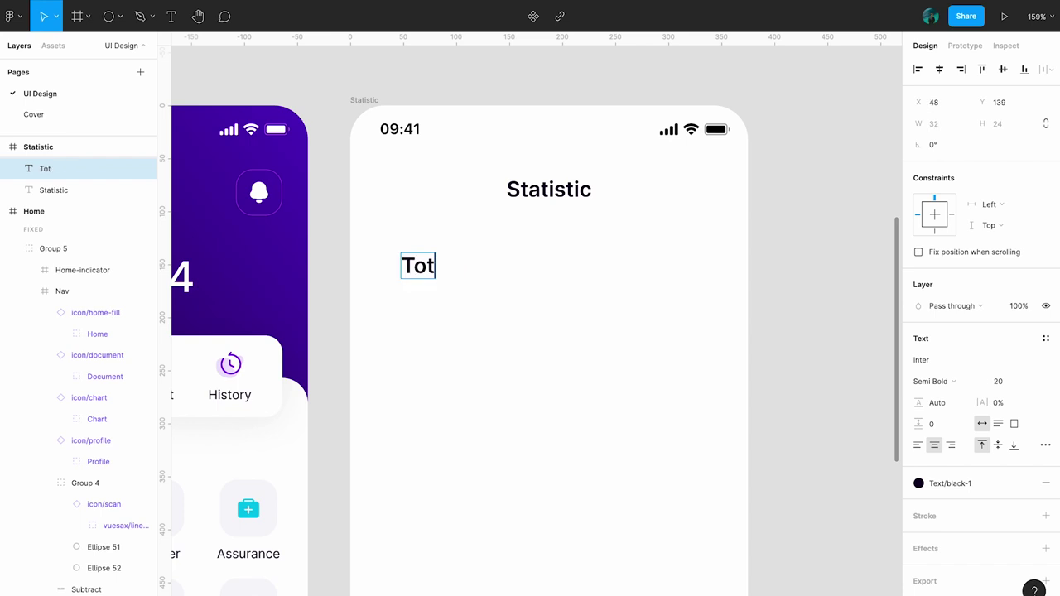
{"action": "type", "text": "al Balance"}
{"action": "key", "text": "Escape"}
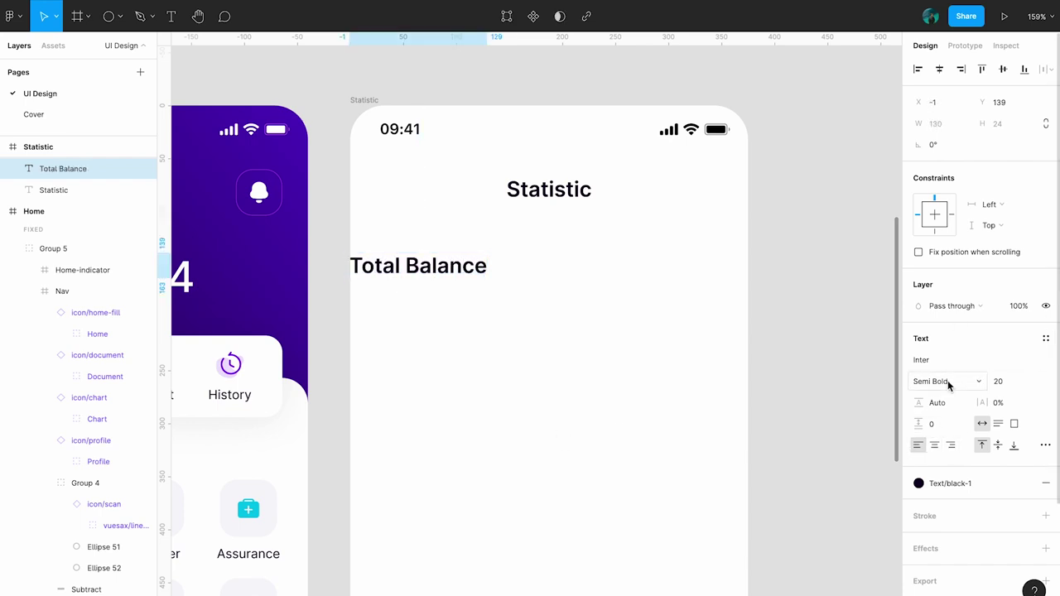
Step: Make Total Balance Regular 14 px at X 24, then duplicate it just below
{"action": "left_click", "coordinate": [946, 381]}
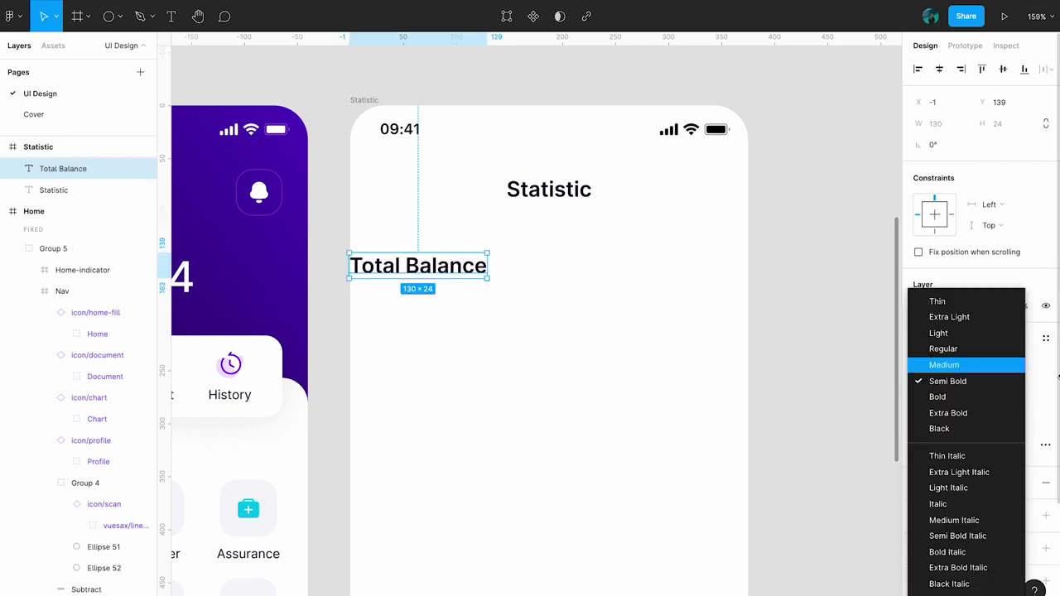
{"action": "left_click", "coordinate": [944, 349]}
{"action": "left_click_drag", "start_coordinate": [421, 273], "coordinate": [442, 272]}
{"action": "type", "text": "1"}
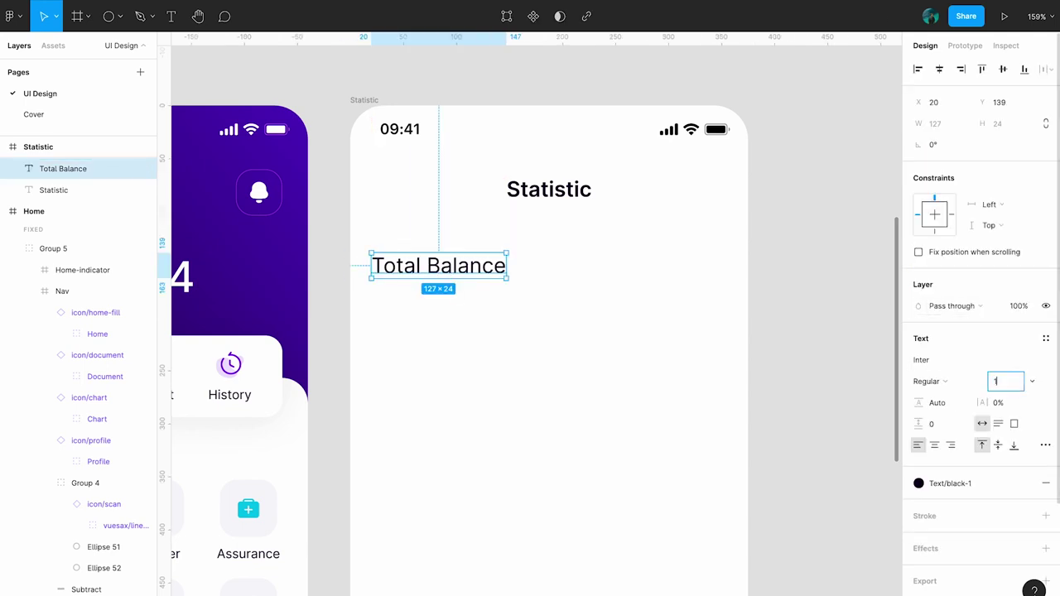
{"action": "type", "text": "4"}
{"action": "key", "text": "Return"}
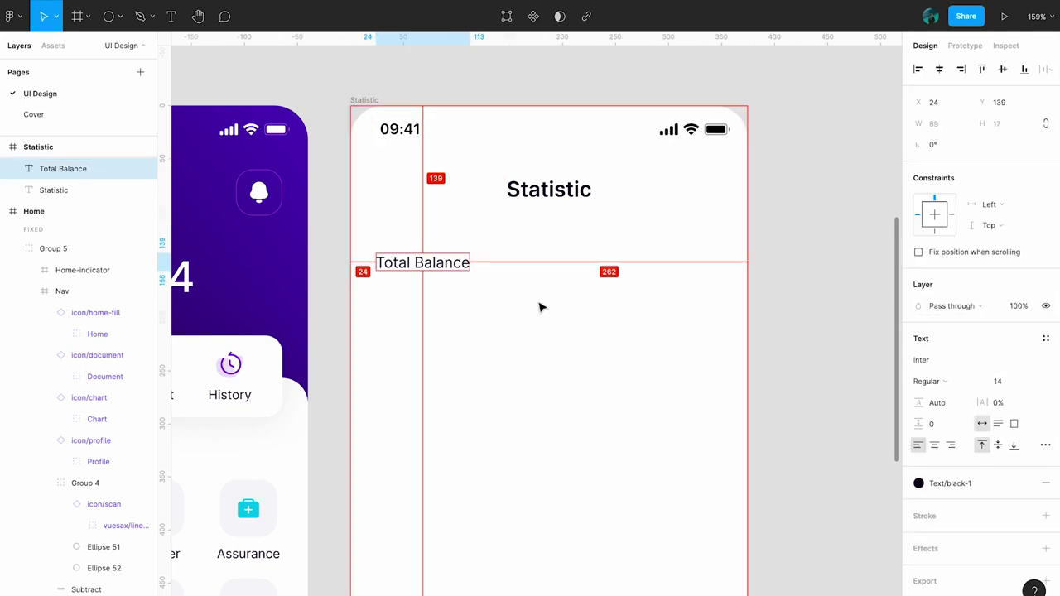
{"action": "left_click", "coordinate": [459, 234]}
{"action": "left_click_drag", "start_coordinate": [459, 234], "coordinate": [467, 255]}
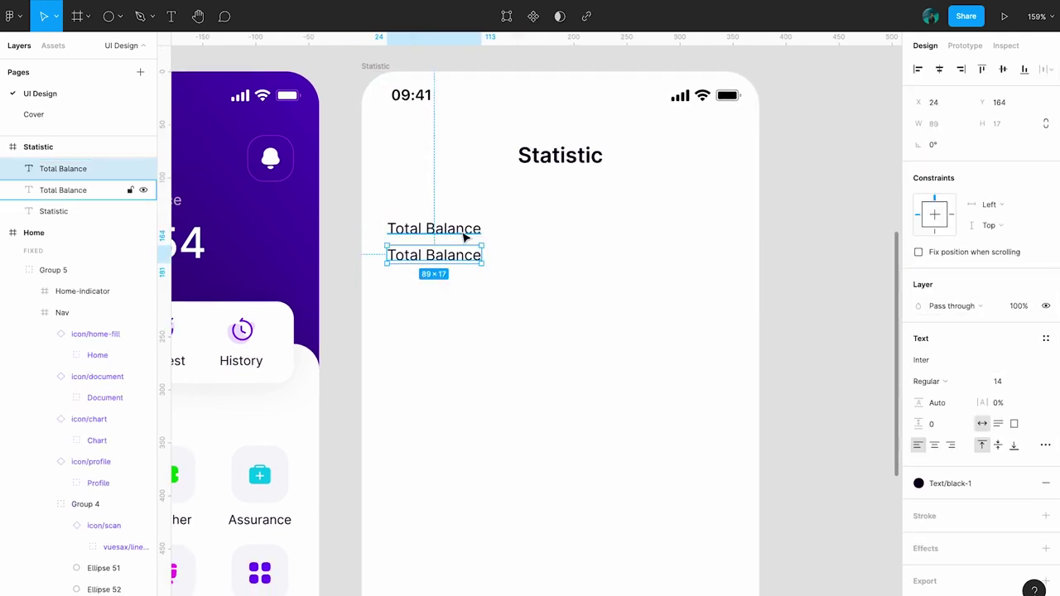
Step: Auto-layout both texts and make the lower one a Medium 32 '$21,350.54' amount
{"action": "left_click", "coordinate": [463, 238], "text": "shift"}
{"action": "key", "text": "shift+a"}
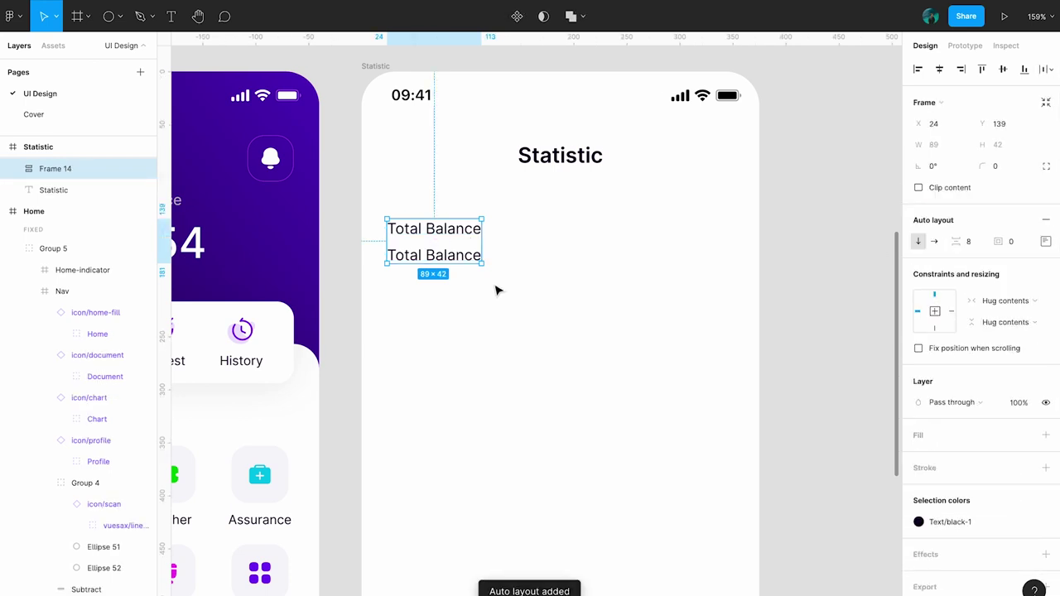
{"action": "double_click", "coordinate": [456, 256]}
{"action": "left_click", "coordinate": [1002, 333]}
{"action": "type", "text": "32"}
{"action": "key", "text": "Return"}
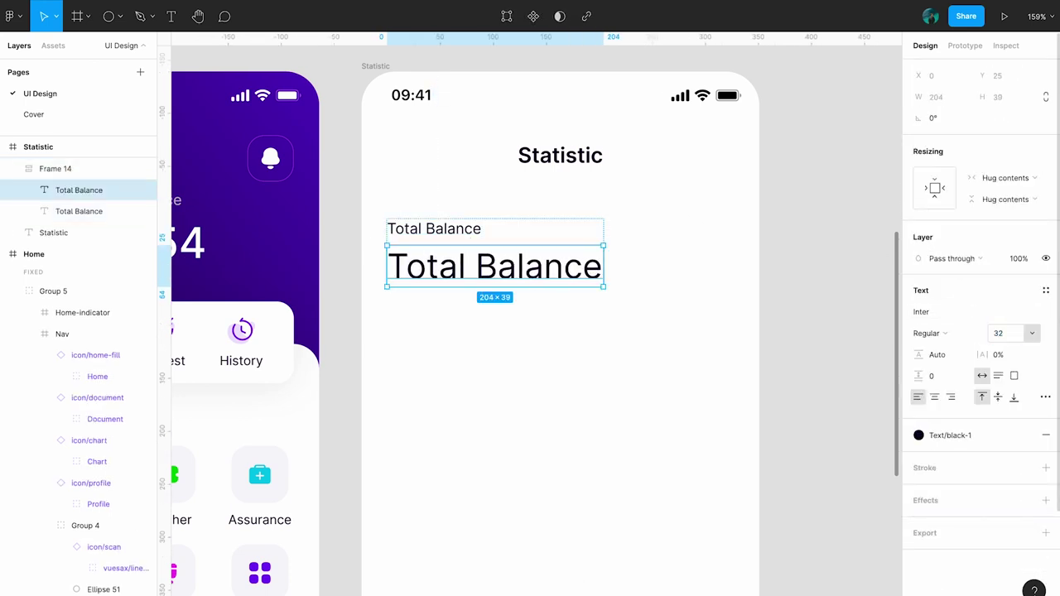
{"action": "left_click", "coordinate": [928, 333]}
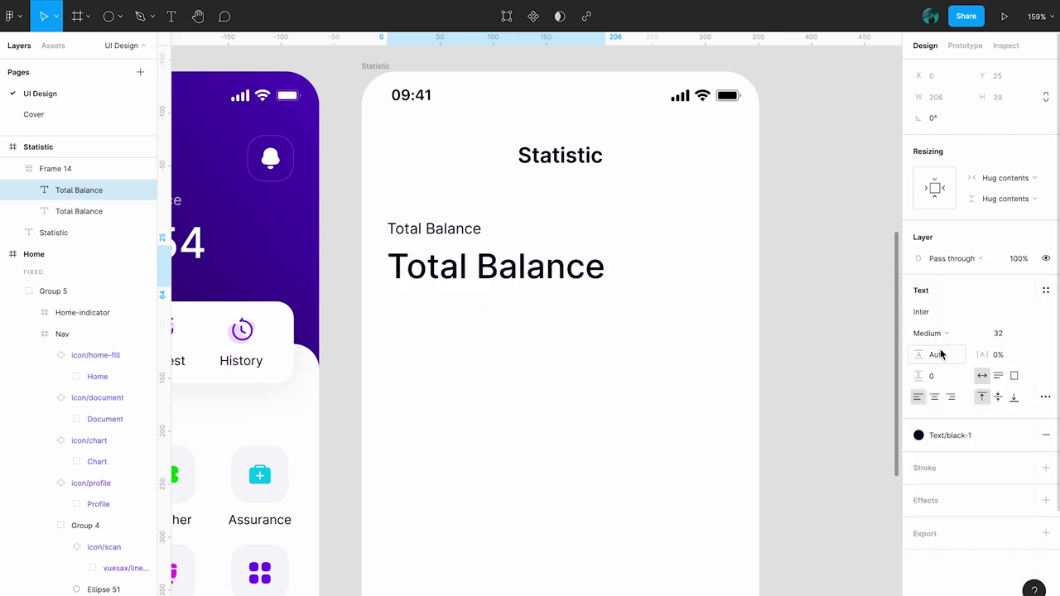
{"action": "key", "text": "Return"}
{"action": "type", "text": "$21,350.54"}
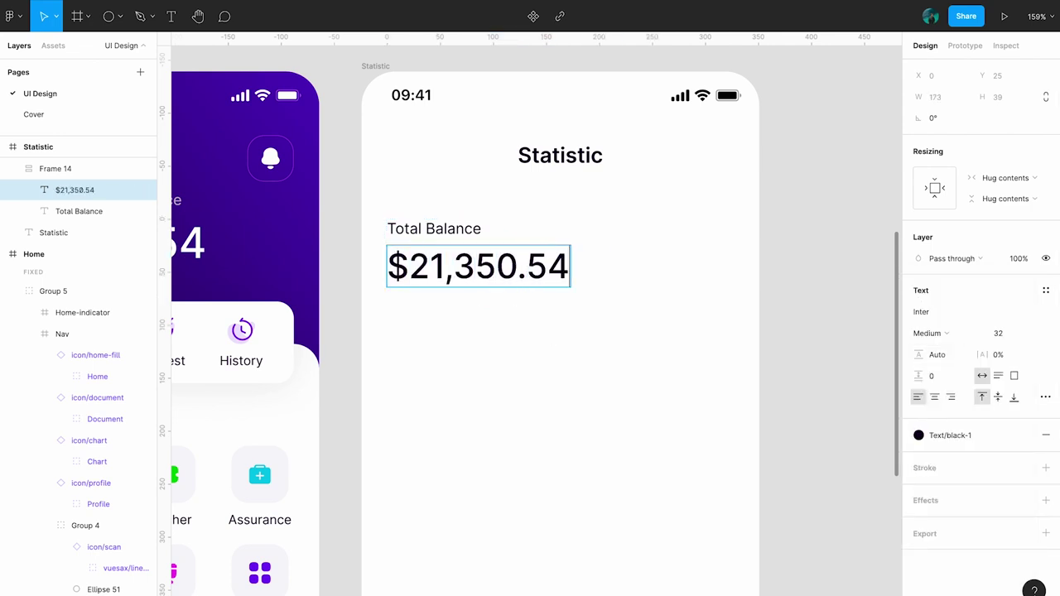
{"action": "left_click", "coordinate": [468, 369]}
Step: Colour the Total Balance label grey and position the group 32 px under Statistic
{"action": "left_click", "coordinate": [445, 232]}
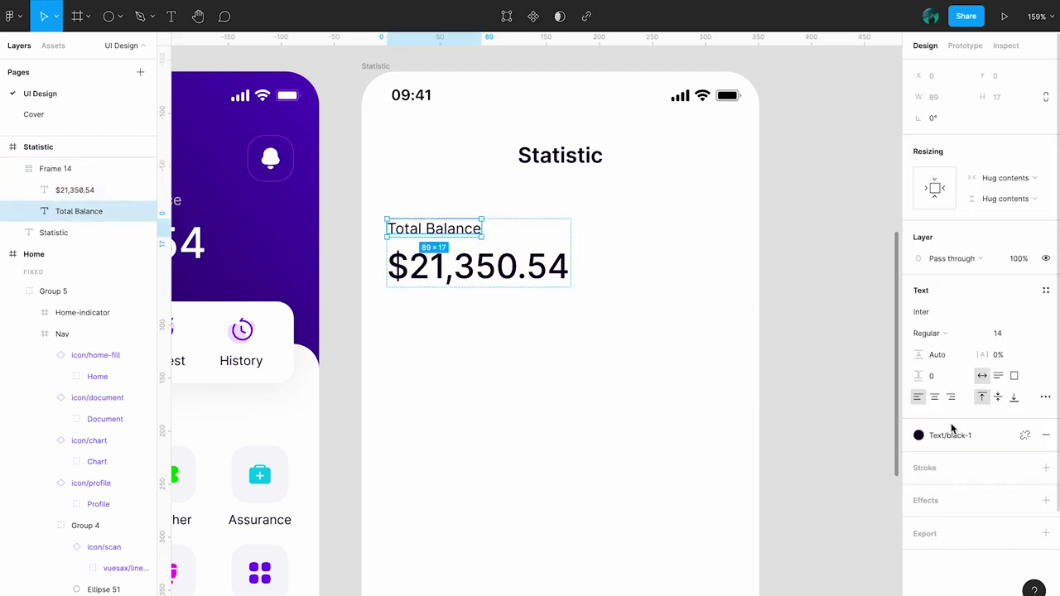
{"action": "left_click", "coordinate": [950, 434]}
{"action": "left_click", "coordinate": [971, 513]}
{"action": "left_click", "coordinate": [478, 265]}
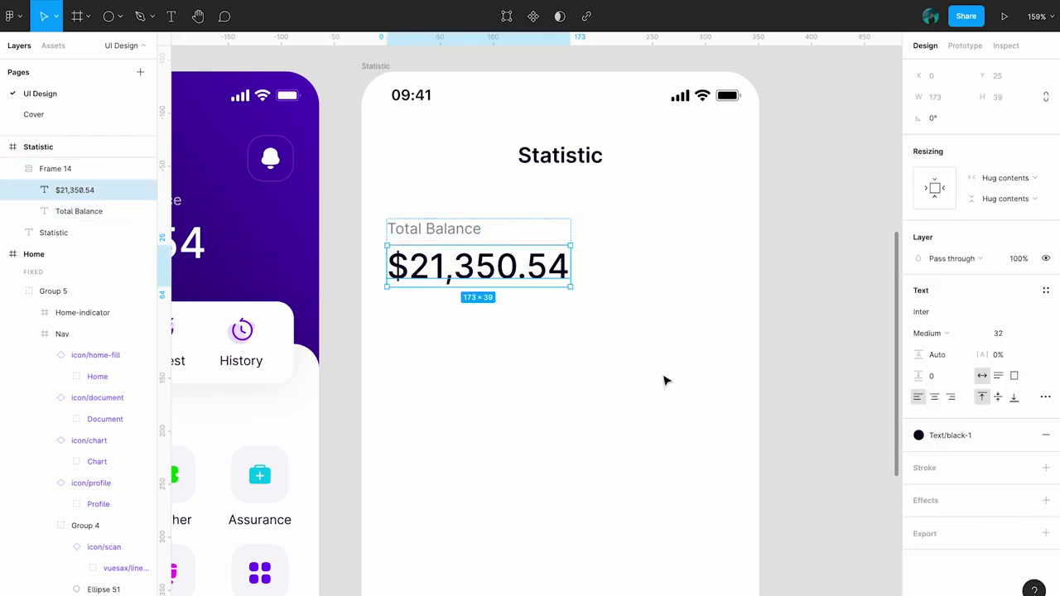
{"action": "key", "text": "Escape"}
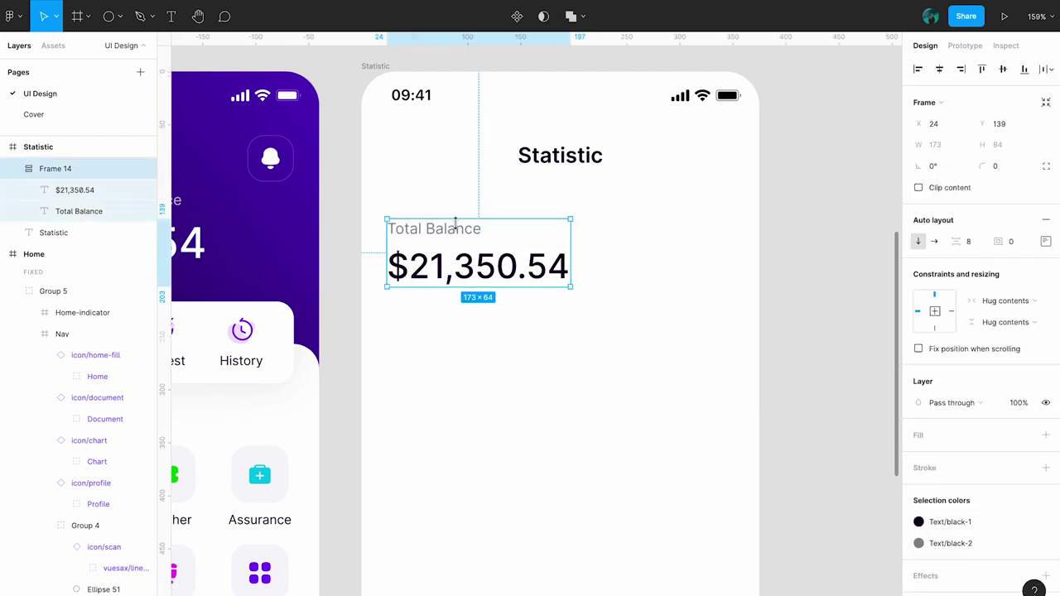
{"action": "left_click", "coordinate": [560, 155], "text": "shift"}
{"action": "left_click_drag", "start_coordinate": [918, 187], "coordinate": [908, 187]}
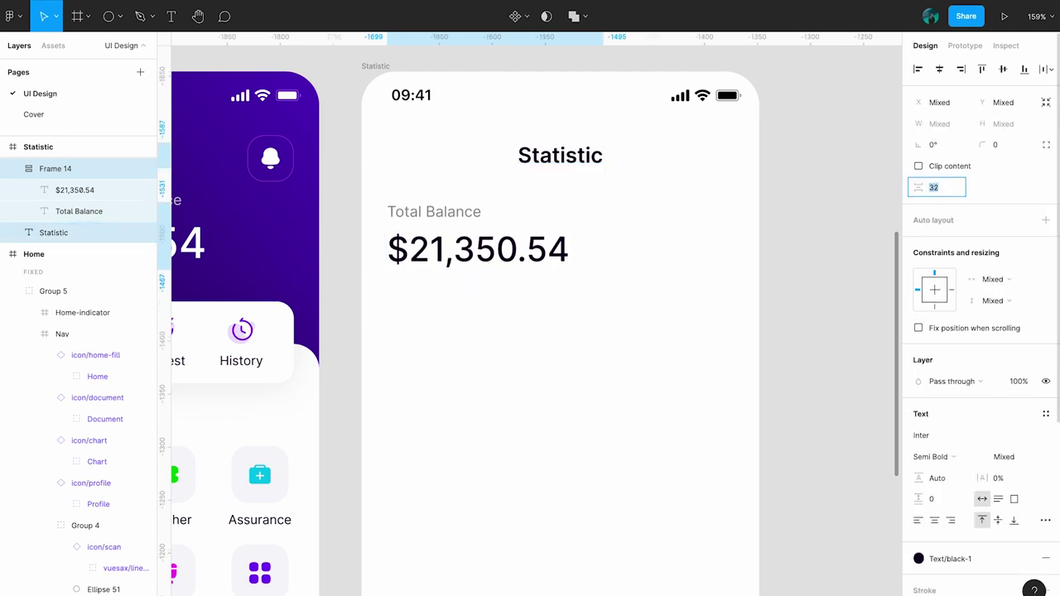
Step: Place a copy of the Total Balance label lower down and retype it as 40k
{"action": "left_click", "coordinate": [497, 359]}
{"action": "left_click", "coordinate": [450, 220]}
{"action": "double_click", "coordinate": [457, 213]}
{"action": "left_click_drag", "start_coordinate": [456, 213], "coordinate": [461, 331]}
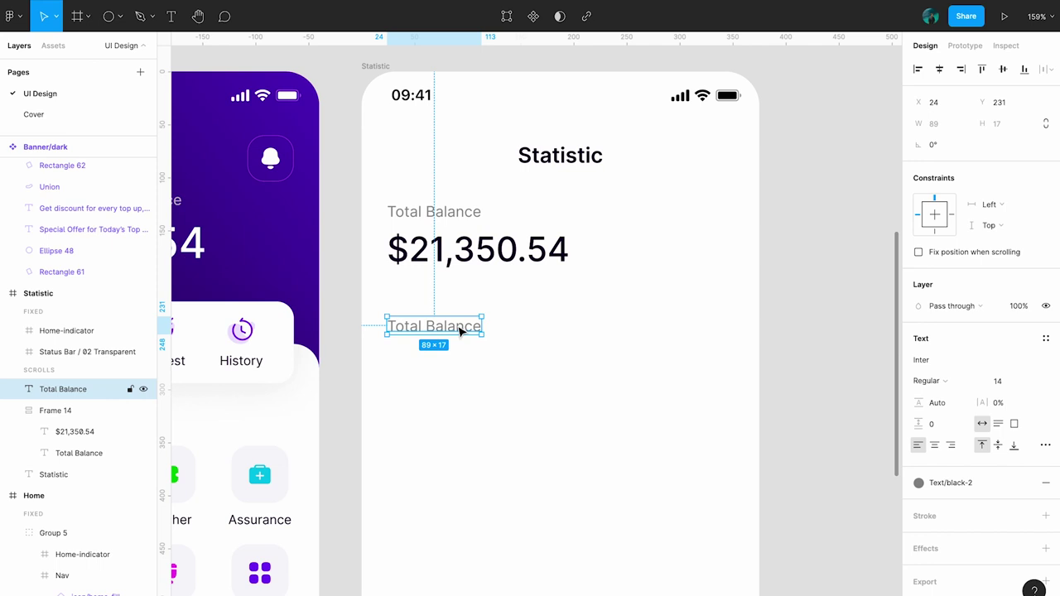
{"action": "double_click", "coordinate": [461, 330]}
{"action": "type", "text": "40"}
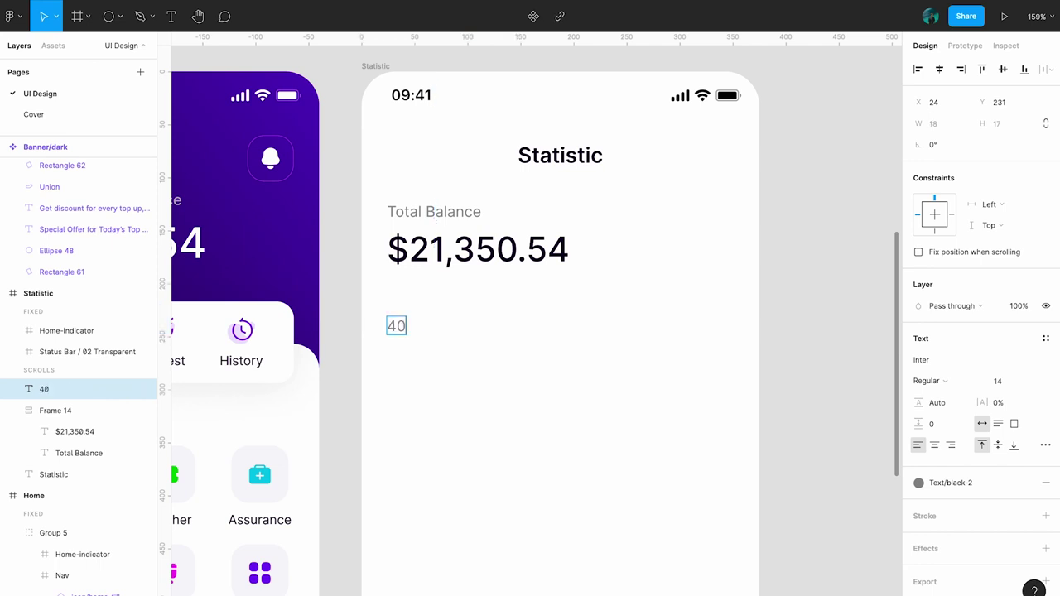
{"action": "left_click_drag", "start_coordinate": [404, 328], "coordinate": [405, 368]}
Step: Duplicate the 40k label into a 30k, 20k, 10k, 0k column, deleting the extra copy
{"action": "key", "text": "ctrl+d"}
{"action": "key", "text": "ctrl+d"}
{"action": "key", "text": "ctrl+d"}
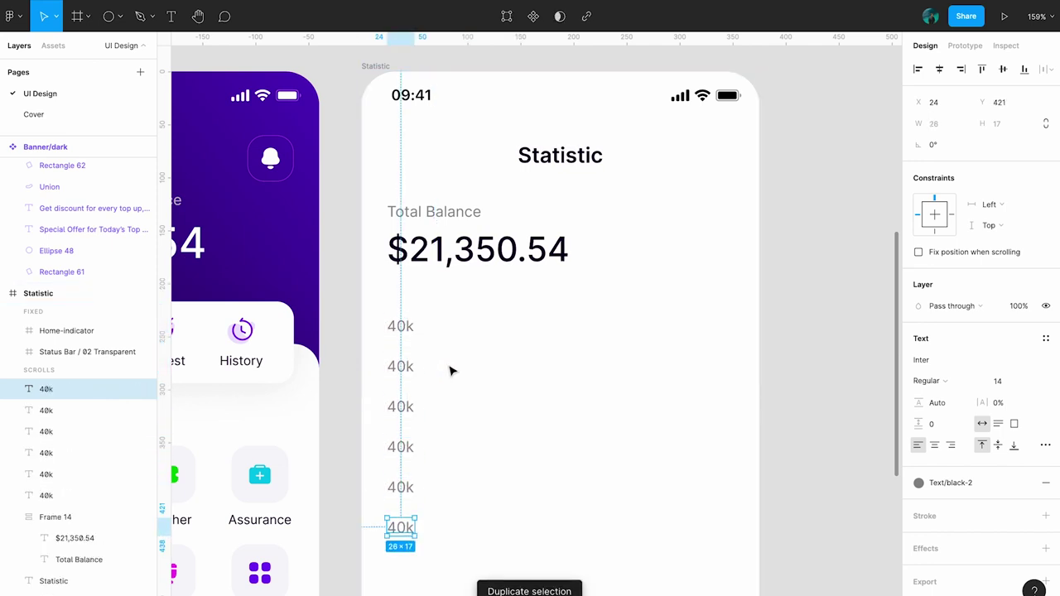
{"action": "key", "text": "ctrl+d"}
{"action": "scroll", "coordinate": [453, 369], "scroll_direction": "down", "scroll_amount": 1}
{"action": "left_click", "coordinate": [406, 315]}
{"action": "double_click", "coordinate": [413, 316]}
{"action": "type", "text": "3"}
{"action": "double_click", "coordinate": [412, 349]}
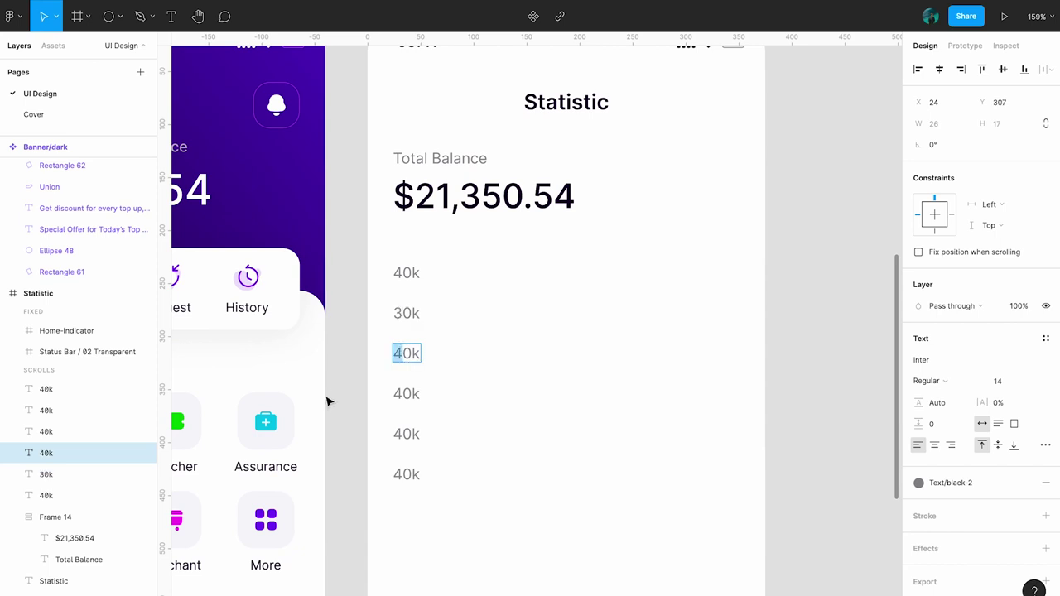
{"action": "type", "text": "2"}
{"action": "double_click", "coordinate": [400, 395]}
{"action": "type", "text": "1"}
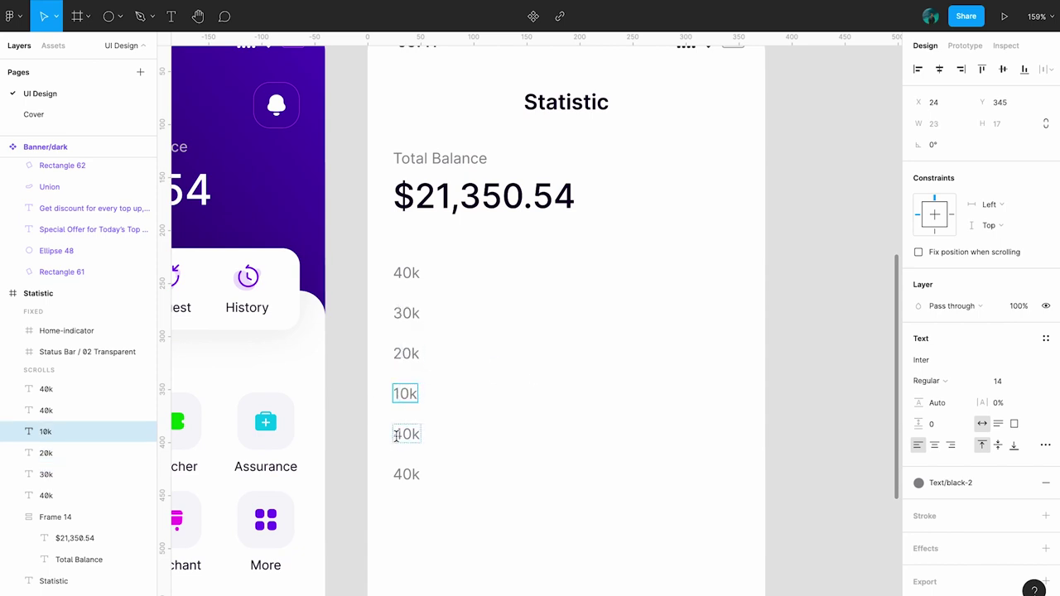
{"action": "double_click", "coordinate": [396, 440]}
{"action": "key", "text": "BackSpace"}
{"action": "left_click", "coordinate": [407, 474]}
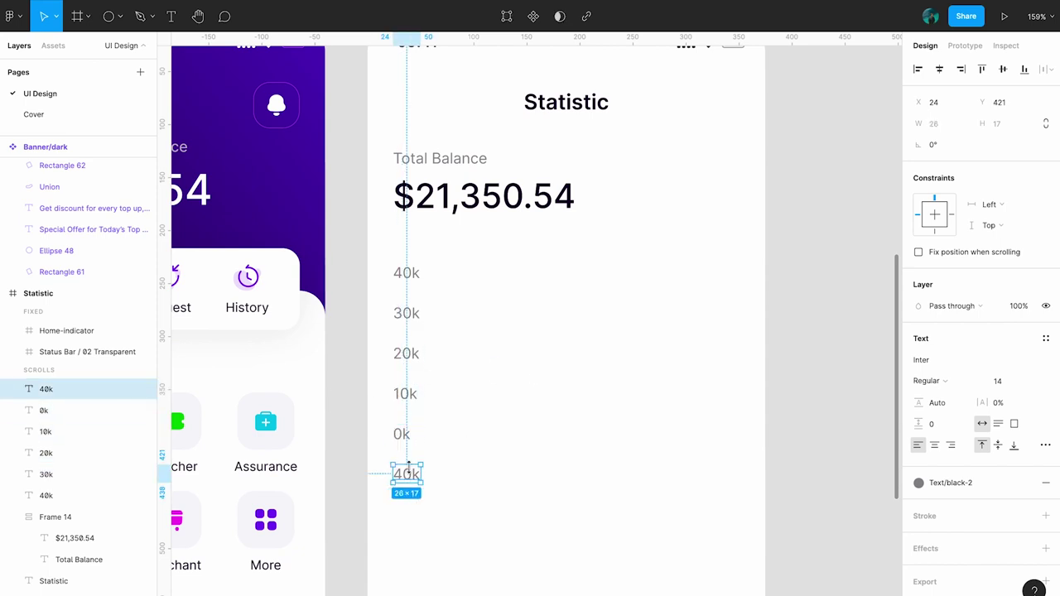
{"action": "key", "text": "Delete"}
Step: Space the five axis labels 24 apart and move the column further down
{"action": "left_click_drag", "start_coordinate": [380, 263], "coordinate": [431, 447]}
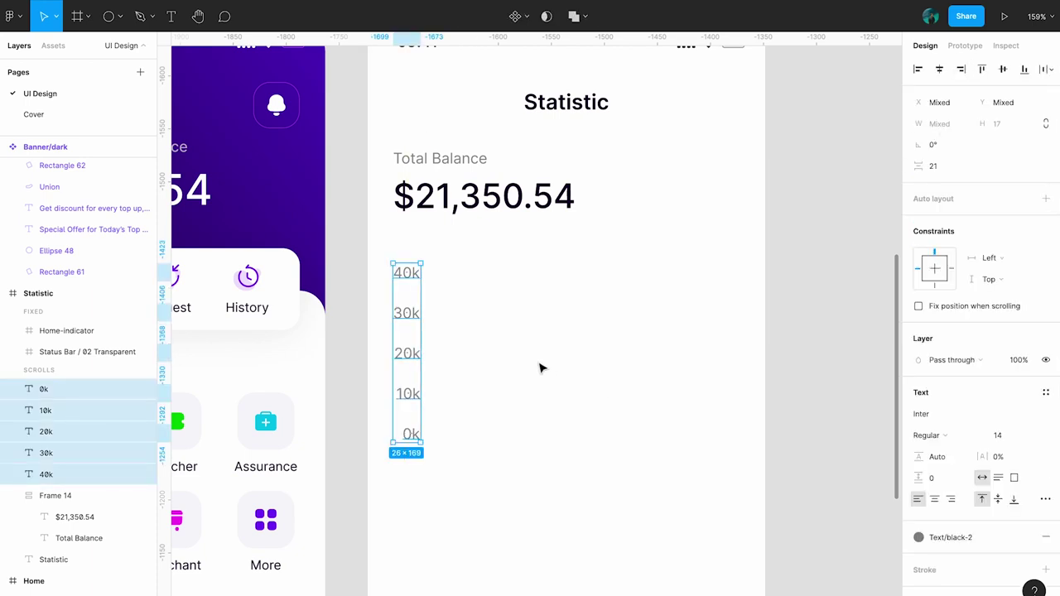
{"action": "left_click", "coordinate": [934, 166]}
{"action": "type", "text": "24"}
{"action": "key", "text": "Return"}
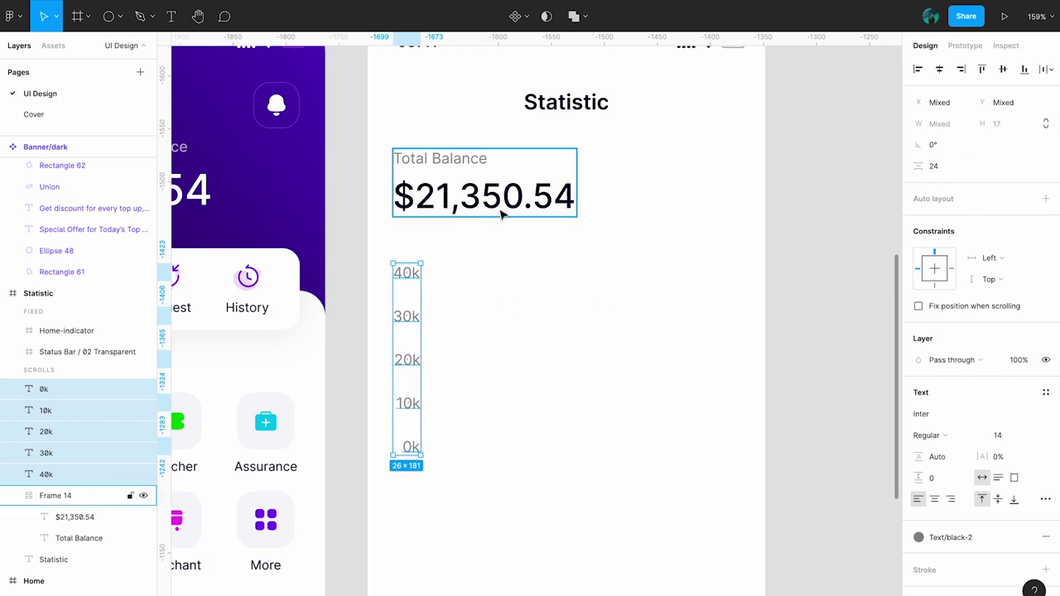
{"action": "left_click_drag", "start_coordinate": [417, 308], "coordinate": [407, 354]}
{"action": "left_click", "coordinate": [462, 228]}
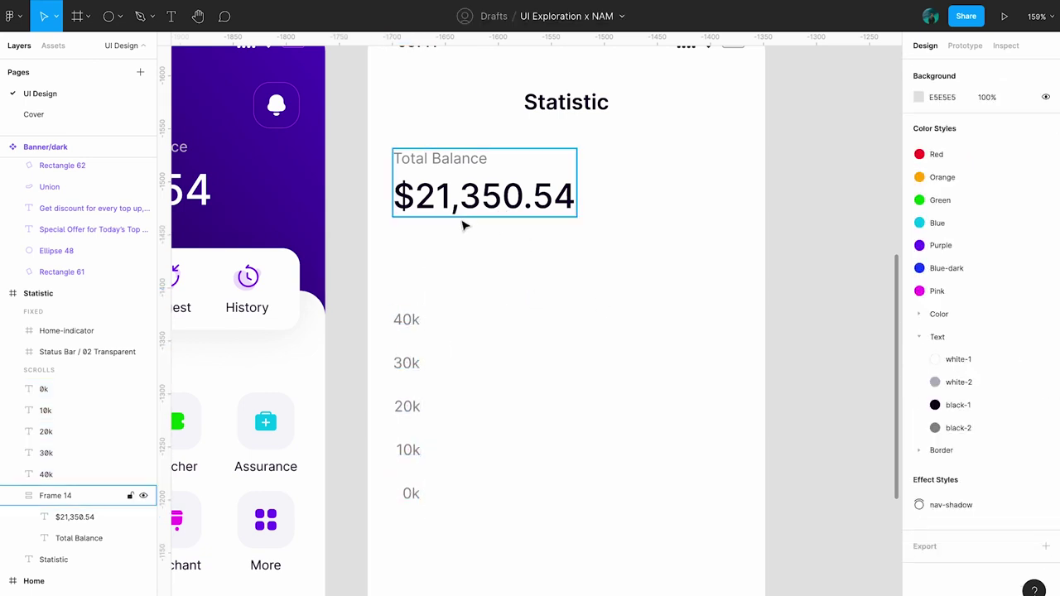
Step: Copy the Payment List heading from Home into the Statistic screen
{"action": "scroll", "coordinate": [398, 265], "scroll_direction": "left", "scroll_amount": 5}
{"action": "left_click_drag", "start_coordinate": [348, 300], "coordinate": [793, 203]}
{"action": "scroll", "coordinate": [770, 207], "scroll_direction": "right", "scroll_amount": 3}
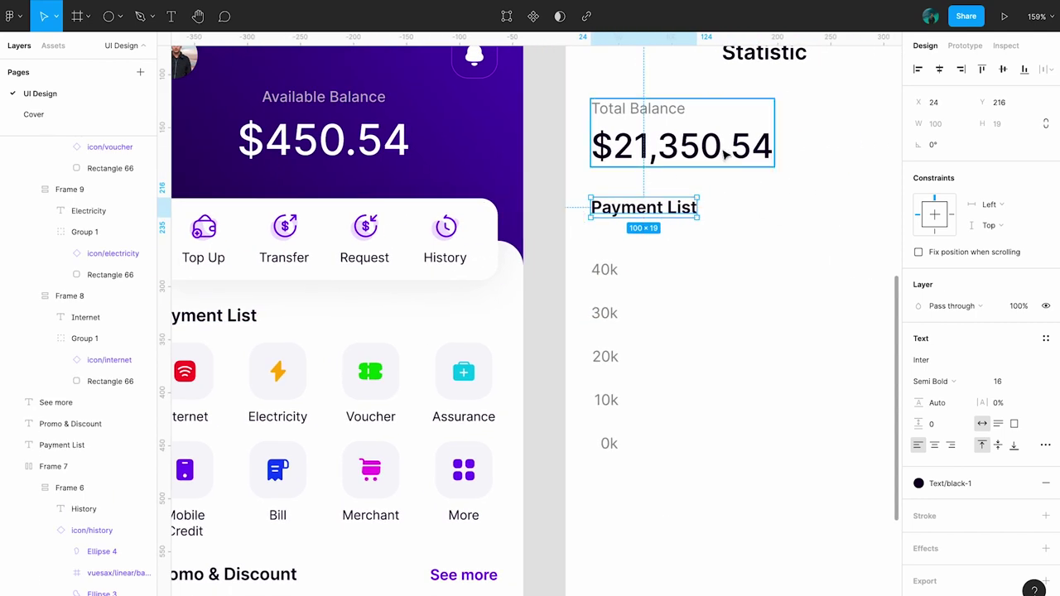
Step: Retype the copied heading as 'Overview' at 18 px
{"action": "key", "text": "Return"}
{"action": "key", "text": "Return"}
{"action": "type", "text": "Ov"}
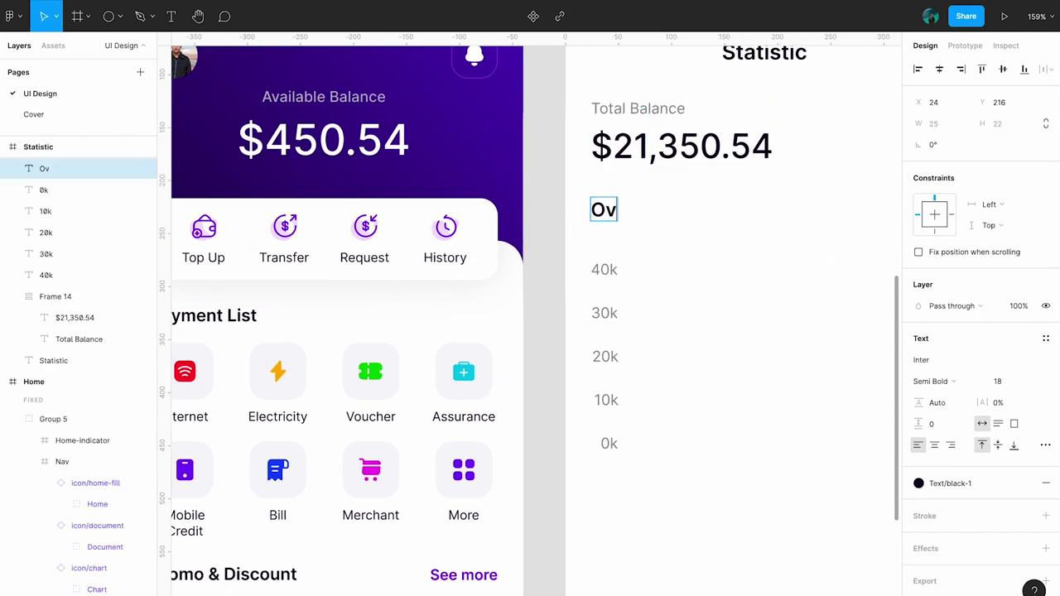
{"action": "left_click", "coordinate": [740, 207]}
{"action": "scroll", "coordinate": [741, 207], "scroll_direction": "right", "scroll_amount": 2}
{"action": "scroll", "coordinate": [643, 250], "scroll_direction": "right", "scroll_amount": 4}
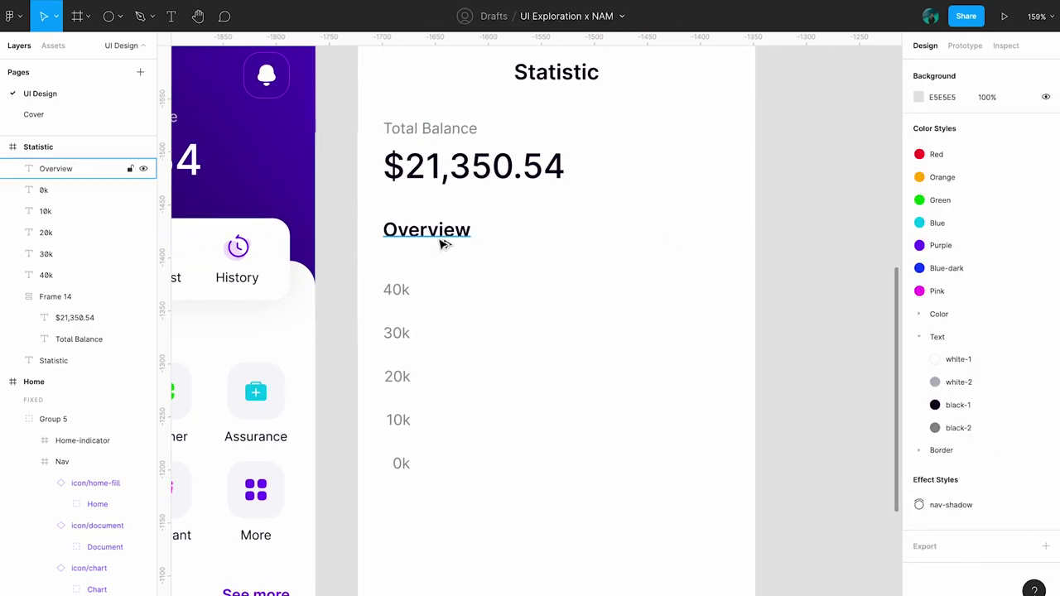
Step: Add a Medium 12 'Month' label copied from Overview at its right
{"action": "left_click_drag", "start_coordinate": [442, 244], "coordinate": [678, 235]}
{"action": "left_click", "coordinate": [1002, 381]}
{"action": "type", "text": "12"}
{"action": "key", "text": "Return"}
{"action": "left_click", "coordinate": [932, 381]}
{"action": "left_click", "coordinate": [932, 362]}
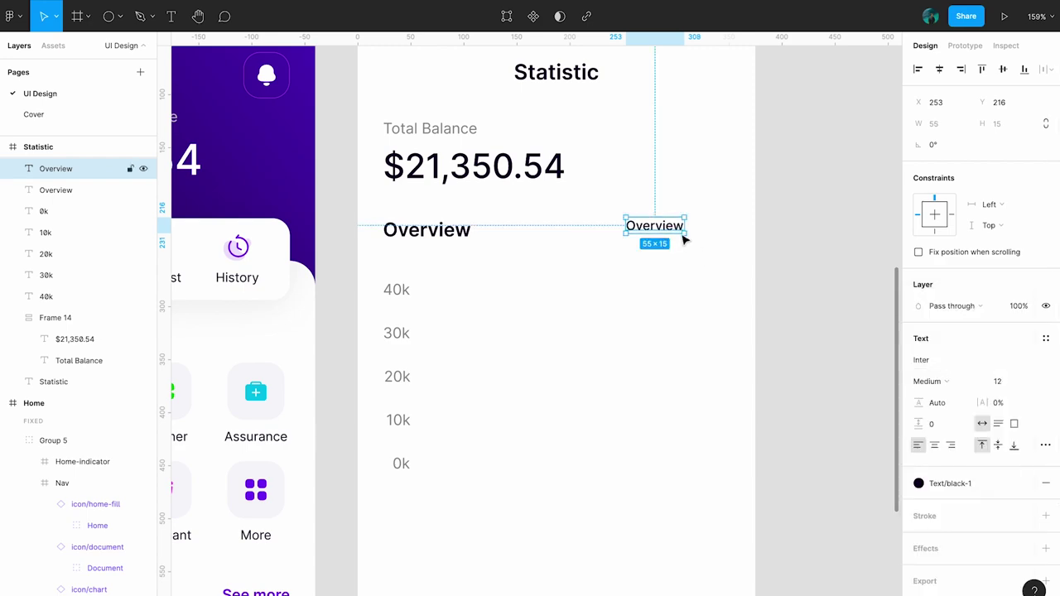
{"action": "key", "text": "Return"}
{"action": "type", "text": "Mo"}
{"action": "key", "text": "Escape"}
{"action": "key", "text": "Escape"}
Step: Copy the down-arrow icon from the icon set and paste it beside Month
{"action": "scroll", "coordinate": [709, 265], "scroll_direction": "down", "scroll_amount": 10}
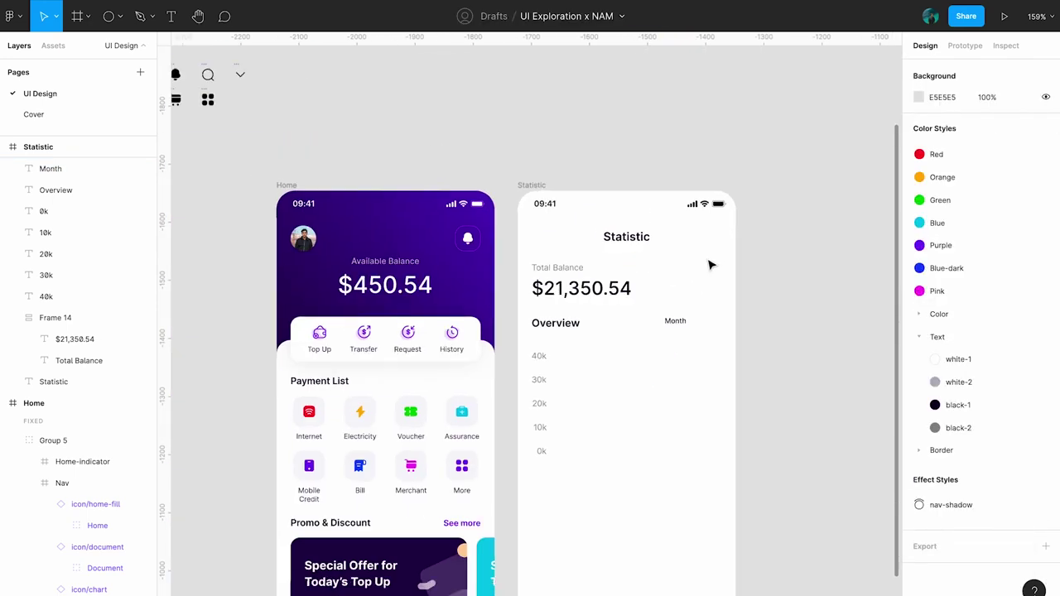
{"action": "scroll", "coordinate": [696, 268], "scroll_direction": "up", "scroll_amount": 10}
{"action": "left_click", "coordinate": [841, 367]}
{"action": "key", "text": "ctrl+c"}
{"action": "key", "text": "ctrl+v"}
{"action": "key", "text": "shift+2"}
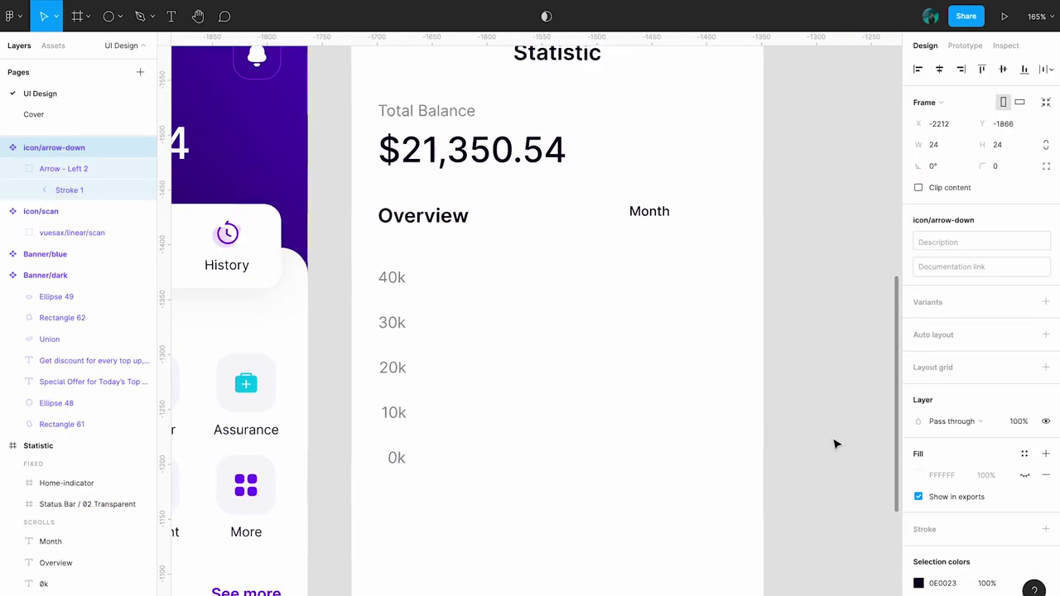
Step: Line the down arrow up with Month and resize it to 15
{"action": "left_click_drag", "start_coordinate": [650, 183], "coordinate": [650, 151]}
{"action": "left_click", "coordinate": [523, 198]}
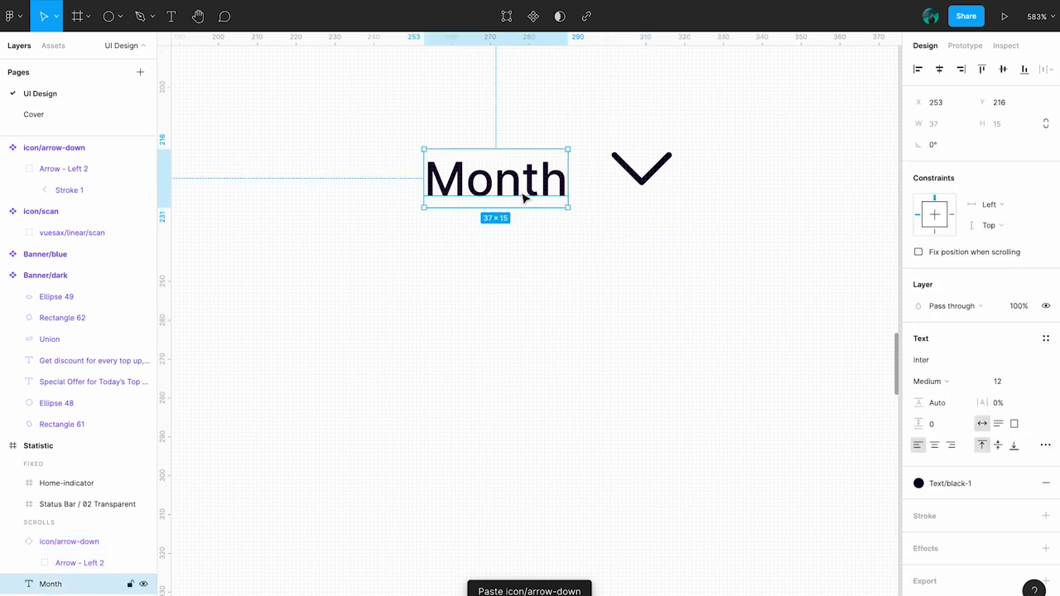
{"action": "left_click", "coordinate": [665, 185]}
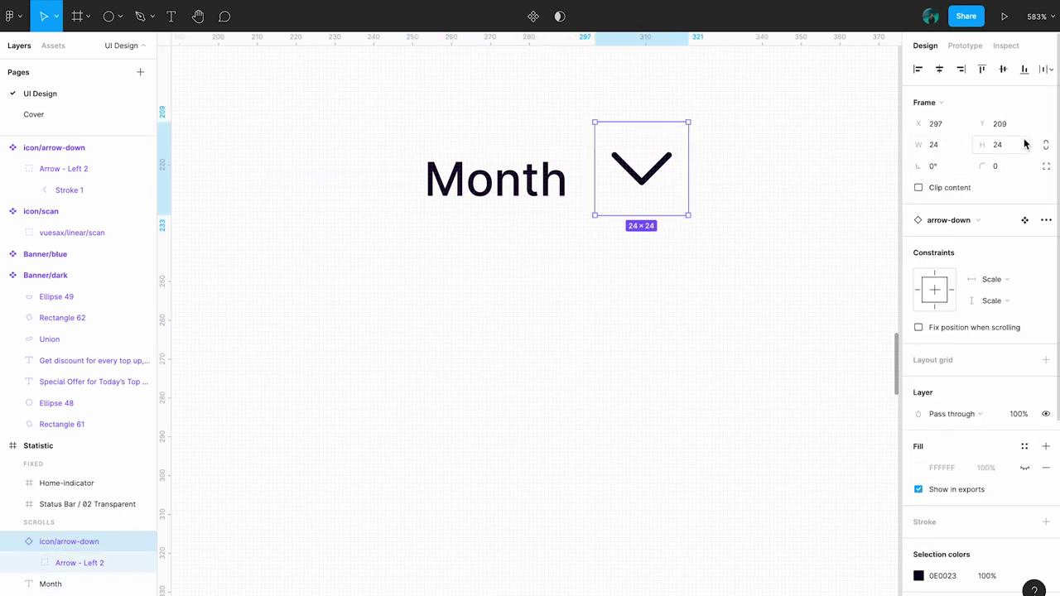
{"action": "left_click", "coordinate": [969, 148]}
{"action": "type", "text": "15"}
{"action": "key", "text": "Return"}
Step: Wrap Month and its arrow in auto layout with a 3 gap between them
{"action": "left_click", "coordinate": [497, 178], "text": "shift"}
{"action": "key", "text": "shift+a"}
{"action": "left_click", "coordinate": [1046, 241]}
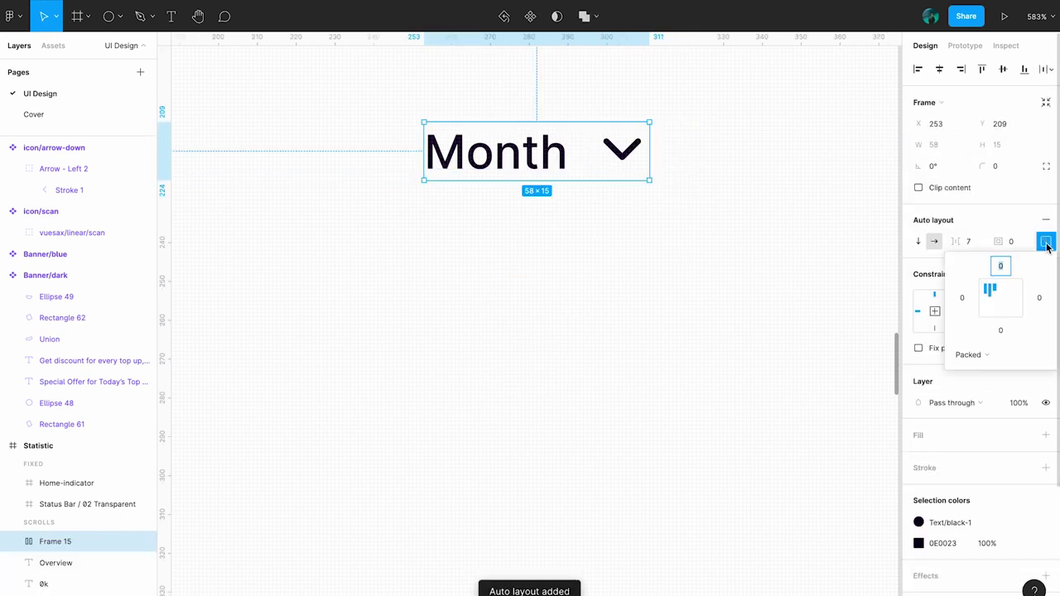
{"action": "left_click", "coordinate": [969, 241]}
{"action": "type", "text": "8"}
{"action": "key", "text": "Return"}
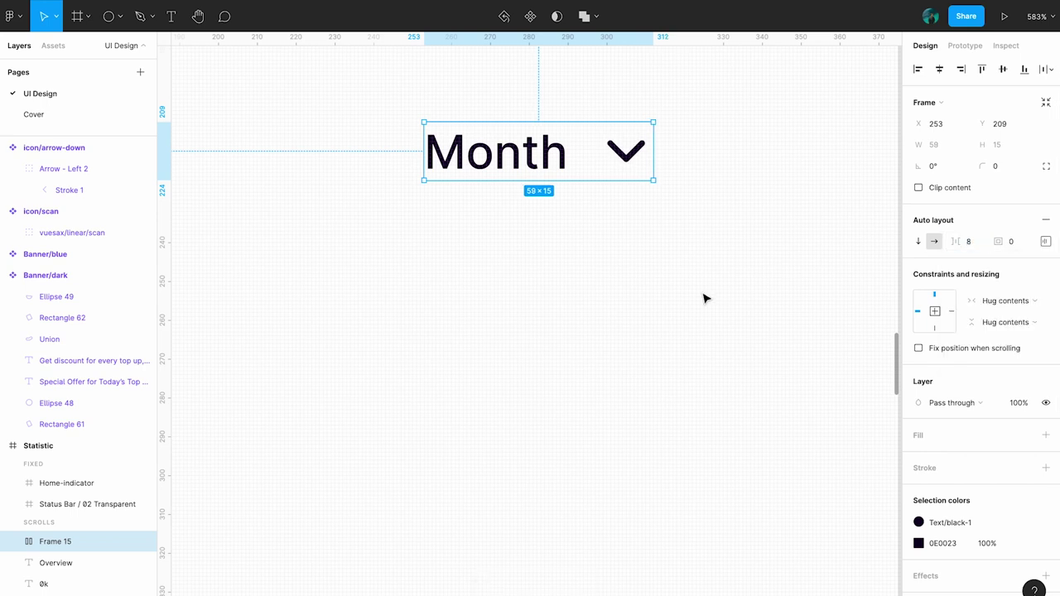
{"action": "left_click", "coordinate": [1047, 241]}
{"action": "left_click", "coordinate": [969, 242]}
{"action": "key", "text": "Down"}
{"action": "key", "text": "Down"}
{"action": "key", "text": "Down"}
{"action": "key", "text": "Down"}
{"action": "key", "text": "Down"}
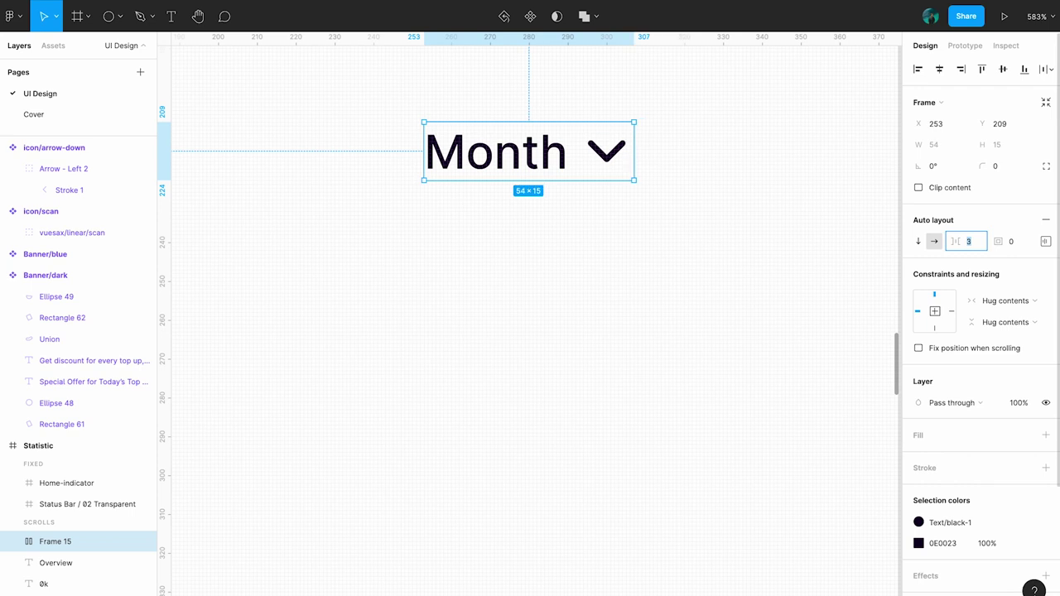
Step: Pad the Month frame 10 top and bottom, 16 left and right
{"action": "left_click", "coordinate": [1047, 241]}
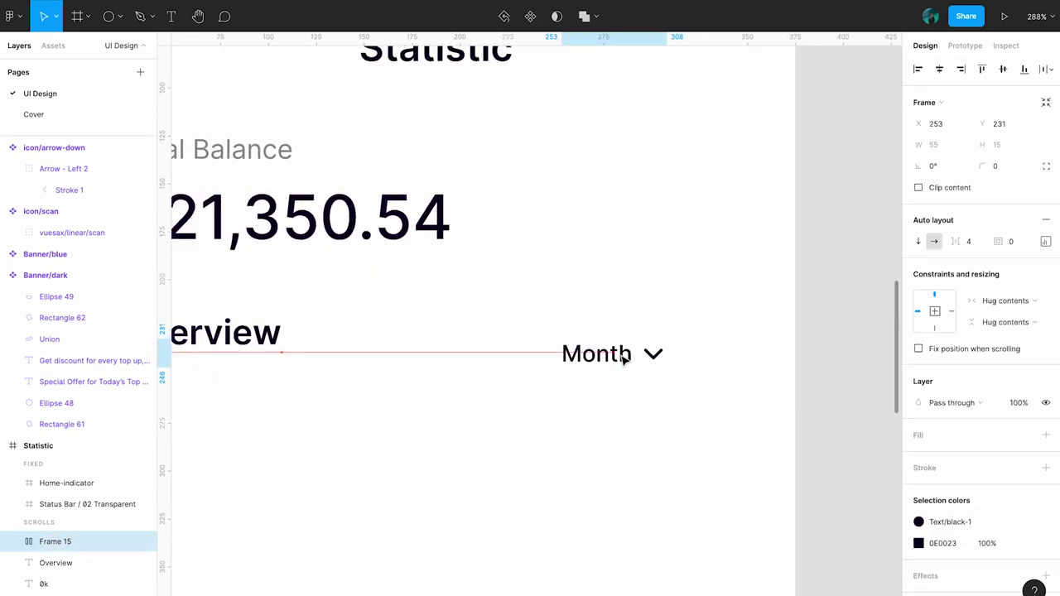
{"action": "left_click", "coordinate": [1046, 241]}
{"action": "key", "text": "shift+Up"}
{"action": "key", "text": "Tab"}
{"action": "key", "text": "shift+Up"}
{"action": "key", "text": "Up"}
{"action": "key", "text": "Up"}
{"action": "key", "text": "Up"}
{"action": "key", "text": "Up"}
{"action": "key", "text": "Up"}
{"action": "key", "text": "Tab"}
{"action": "key", "text": "shift+Up"}
{"action": "key", "text": "Tab"}
{"action": "key", "text": "shift+Up"}
{"action": "key", "text": "Up"}
{"action": "key", "text": "Up"}
{"action": "key", "text": "Up"}
{"action": "key", "text": "Up"}
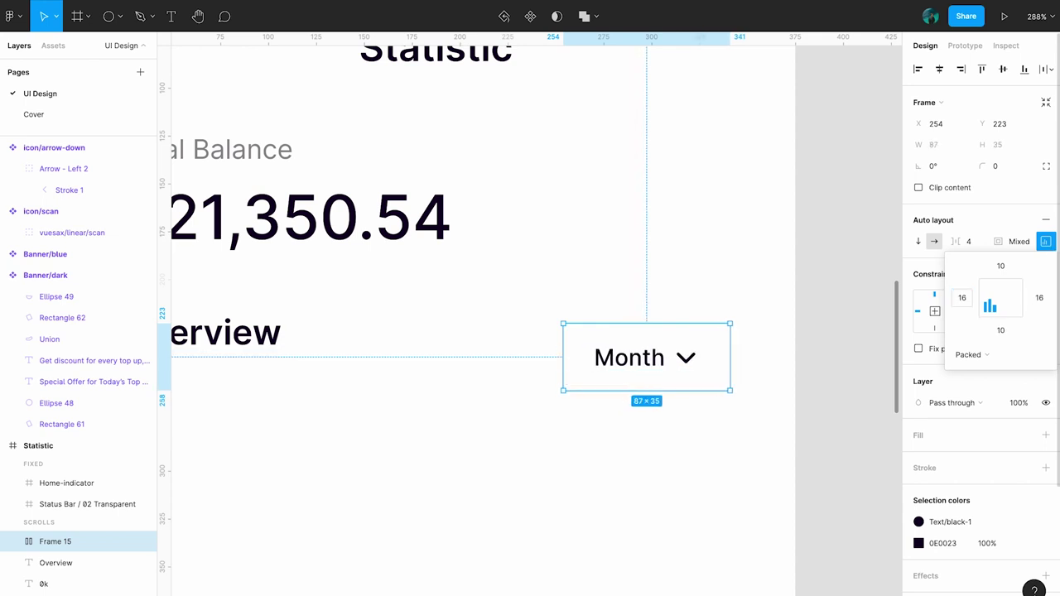
{"action": "key", "text": "Escape"}
Step: Give the Month frame a white fill, Border/grqy stroke and corner radius 12
{"action": "left_click", "coordinate": [1046, 434]}
{"action": "left_click", "coordinate": [1045, 489]}
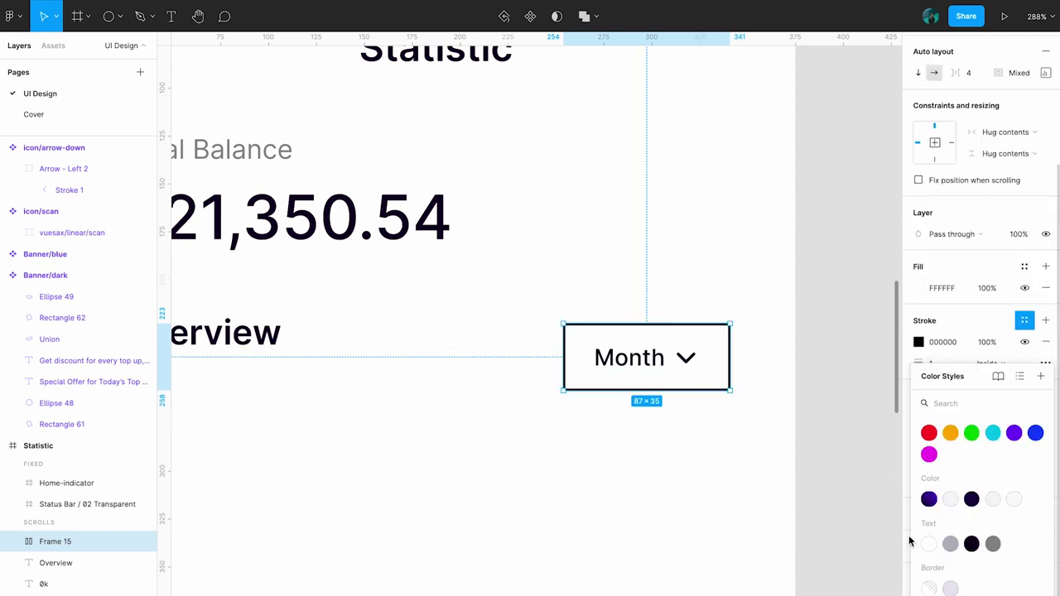
{"action": "left_click", "coordinate": [949, 589]}
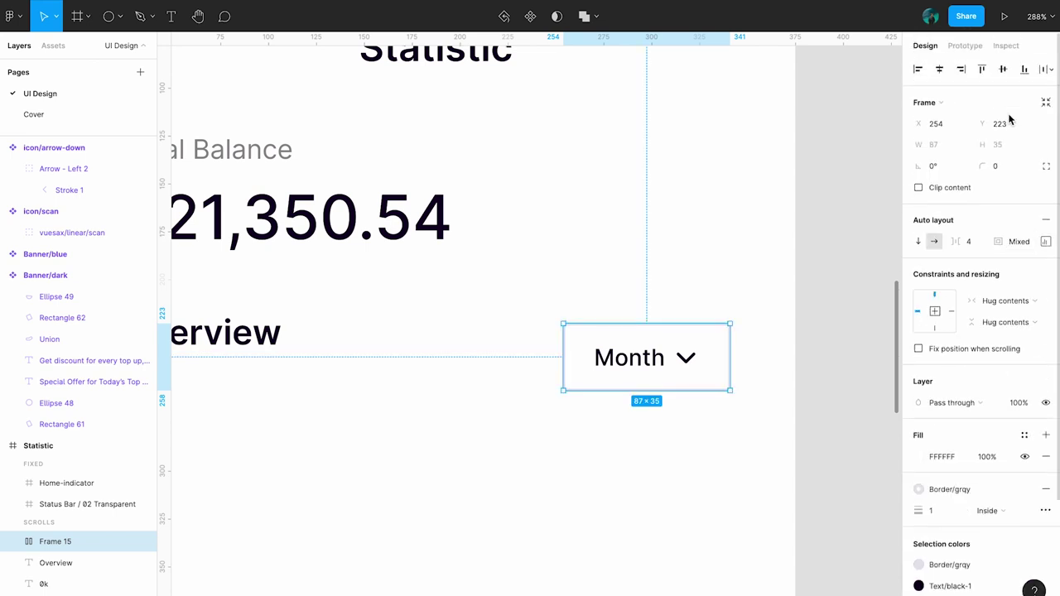
{"action": "type", "text": "12"}
{"action": "key", "text": "Return"}
{"action": "scroll", "coordinate": [857, 224], "scroll_direction": "down", "scroll_amount": 3}
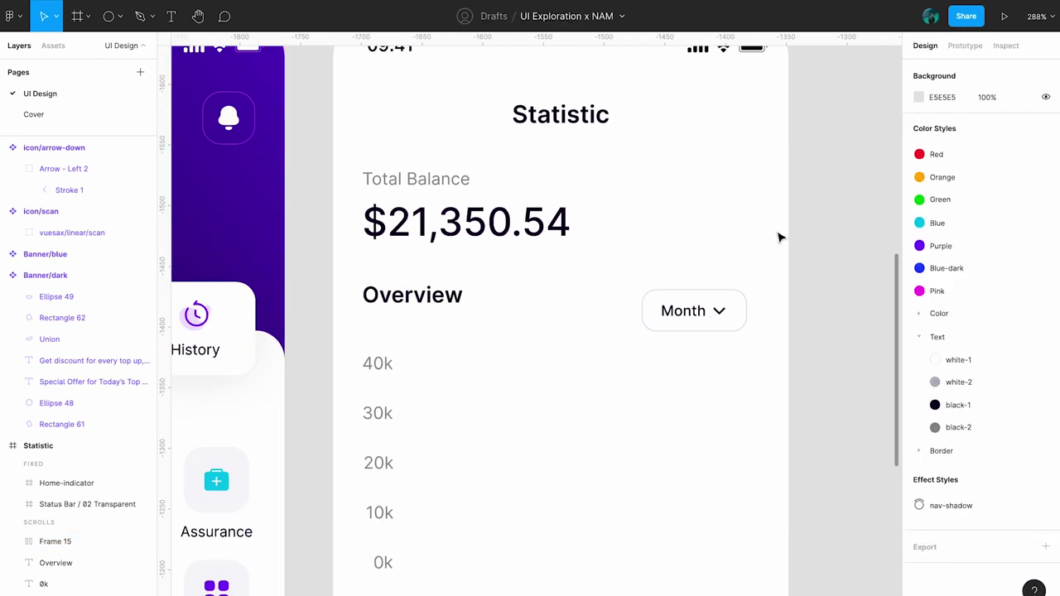
Step: Wrap Overview and Month in a 327-wide auto-layout row set to Space between
{"action": "left_click", "coordinate": [413, 295], "text": "shift"}
{"action": "key", "text": "shift+a"}
{"action": "left_click", "coordinate": [1045, 241]}
{"action": "left_click", "coordinate": [977, 354]}
{"action": "left_click", "coordinate": [953, 144]}
{"action": "key", "text": "Down"}
{"action": "key", "text": "Down"}
{"action": "key", "text": "Down"}
{"action": "key", "text": "Down"}
{"action": "key", "text": "Down"}
{"action": "key", "text": "Return"}
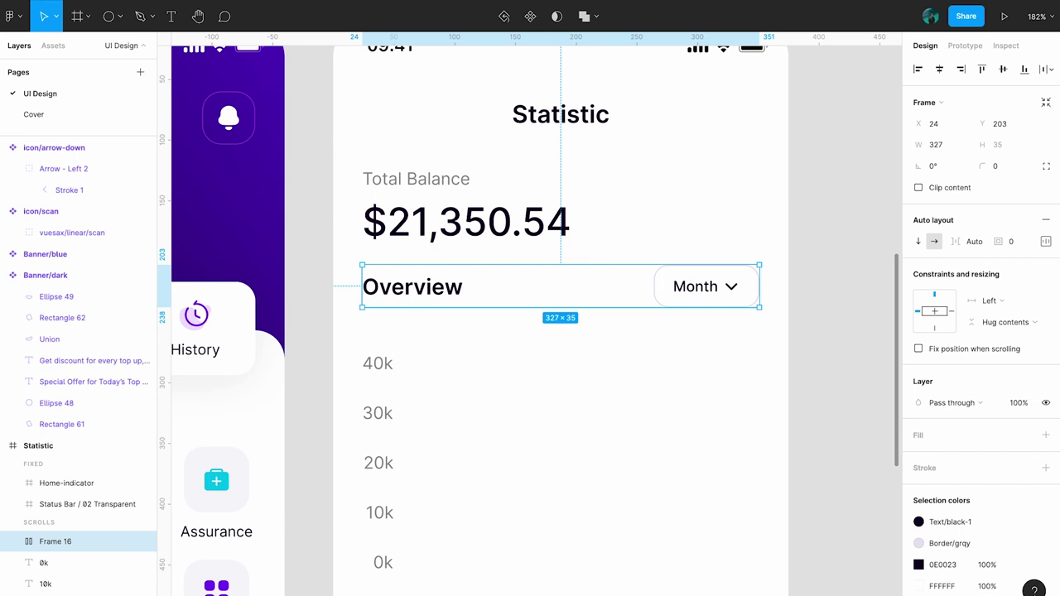
Step: Nudge the Overview row and the 40k–0k axis labels down slightly
{"action": "key", "text": "Down"}
{"action": "key", "text": "Down"}
{"action": "key", "text": "Down"}
{"action": "key", "text": "Down"}
{"action": "key", "text": "Down"}
{"action": "key", "text": "Down"}
{"action": "key", "text": "Down"}
{"action": "key", "text": "Down"}
{"action": "key", "text": "Down"}
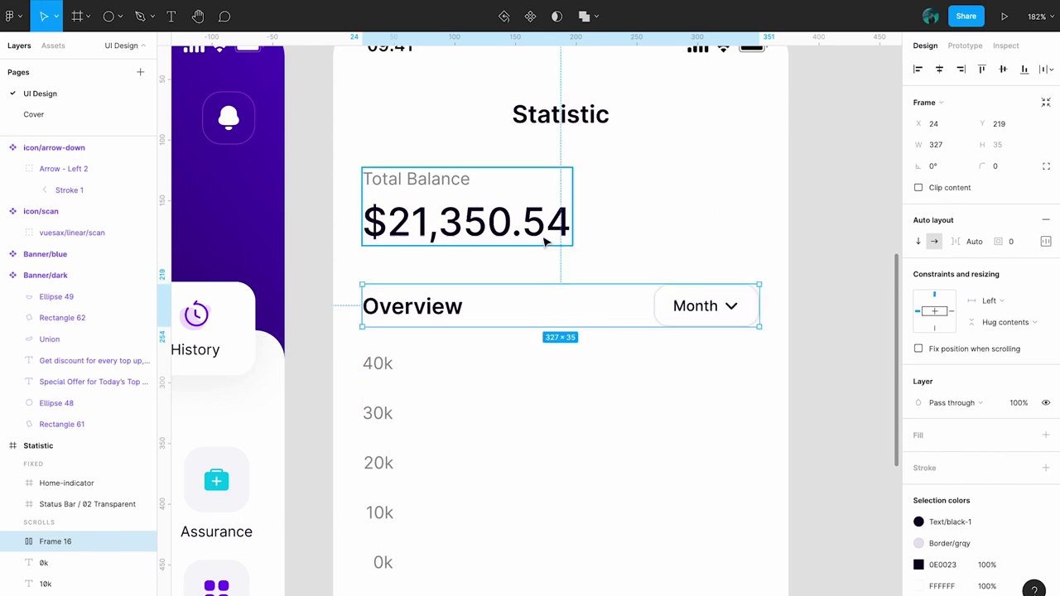
{"action": "key", "text": "Escape"}
{"action": "scroll", "coordinate": [497, 331], "scroll_direction": "down", "scroll_amount": 2}
{"action": "left_click_drag", "start_coordinate": [355, 257], "coordinate": [418, 497]}
{"action": "key", "text": "Down"}
{"action": "key", "text": "Down"}
{"action": "key", "text": "Down"}
{"action": "key", "text": "Escape"}
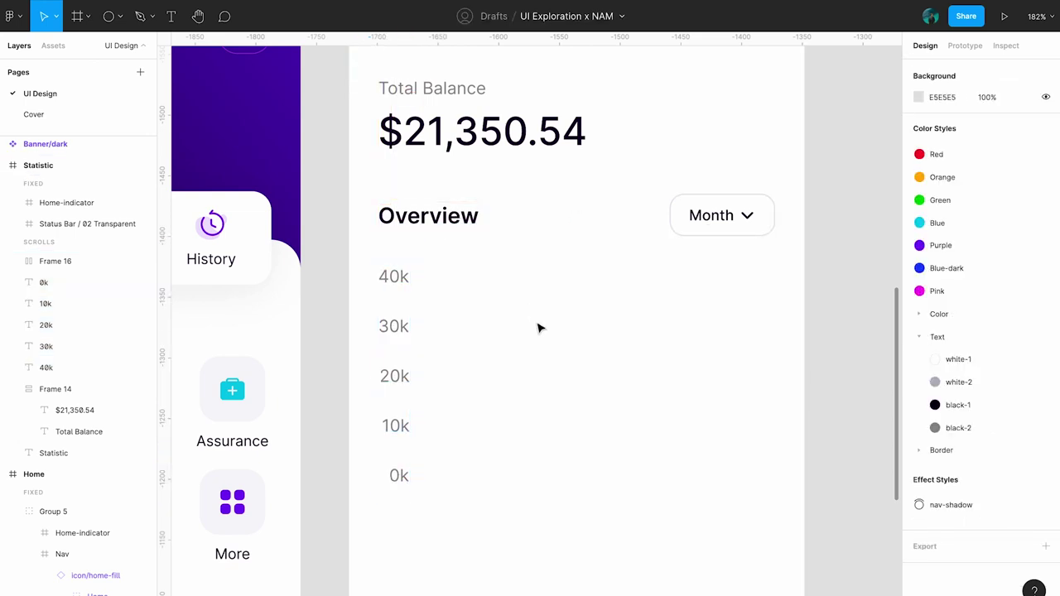
{"action": "scroll", "coordinate": [606, 300], "scroll_direction": "down", "scroll_amount": 2}
Step: Draw a horizontal line across the chart level with the 40k label
{"action": "scroll", "coordinate": [594, 303], "scroll_direction": "down", "scroll_amount": 1}
{"action": "left_click", "coordinate": [120, 16]}
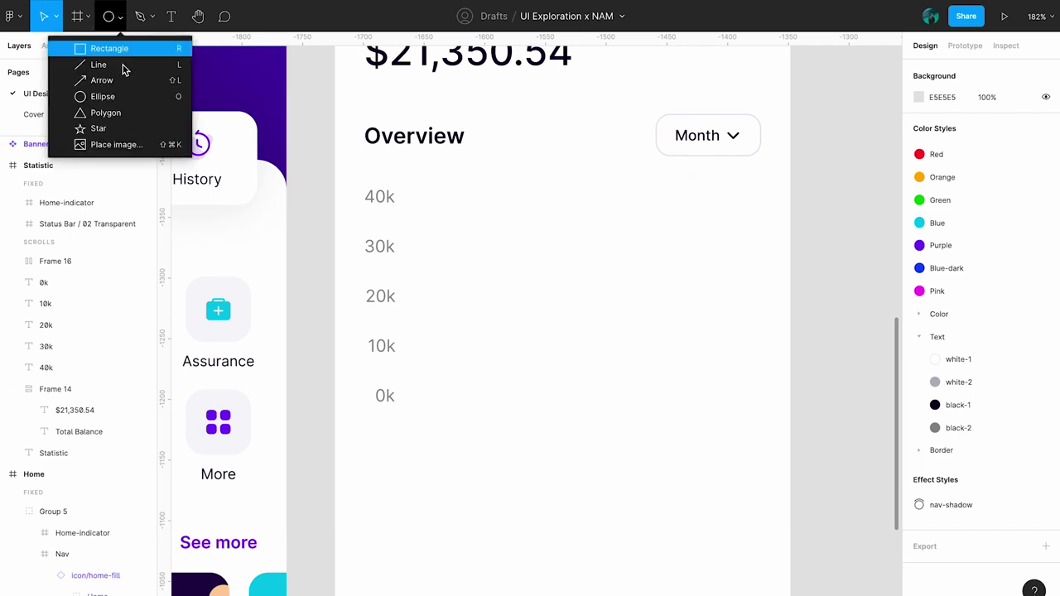
{"action": "left_click", "coordinate": [98, 65]}
{"action": "scroll", "coordinate": [513, 185], "scroll_direction": "up", "scroll_amount": 2}
{"action": "left_click_drag", "start_coordinate": [360, 205], "coordinate": [813, 204]}
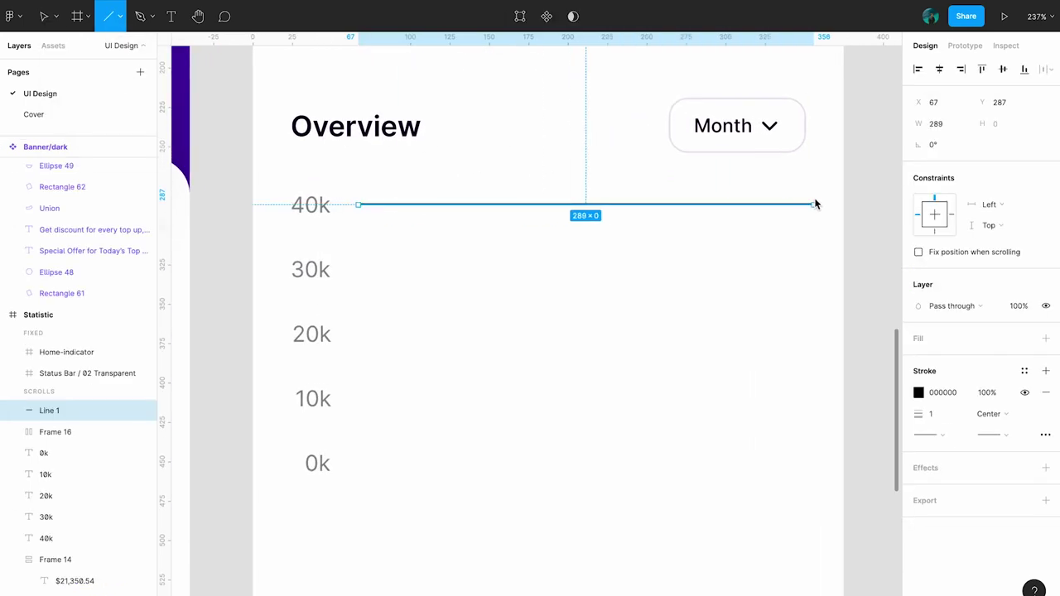
{"action": "left_click_drag", "start_coordinate": [477, 206], "coordinate": [450, 272]}
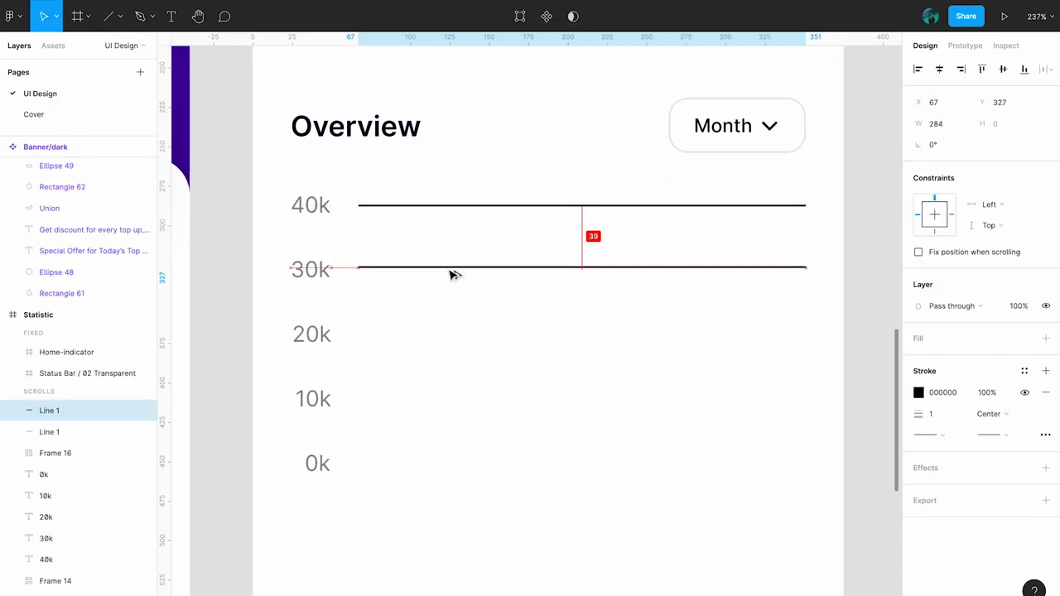
{"action": "left_click", "coordinate": [460, 207]}
{"action": "left_click", "coordinate": [323, 212]}
{"action": "left_click", "coordinate": [608, 315]}
{"action": "left_click", "coordinate": [563, 206]}
{"action": "left_click_drag", "start_coordinate": [564, 211], "coordinate": [561, 212]}
{"action": "key", "text": "ctrl+z"}
Step: Align the 40k line with its label and copy it to the 30k, 20k, 10k and 0k rows
{"action": "left_click", "coordinate": [304, 211]}
{"action": "left_click", "coordinate": [407, 206]}
{"action": "left_click", "coordinate": [407, 270]}
{"action": "key", "text": "Delete"}
{"action": "left_click", "coordinate": [416, 204]}
{"action": "left_click_drag", "start_coordinate": [414, 207], "coordinate": [412, 214]}
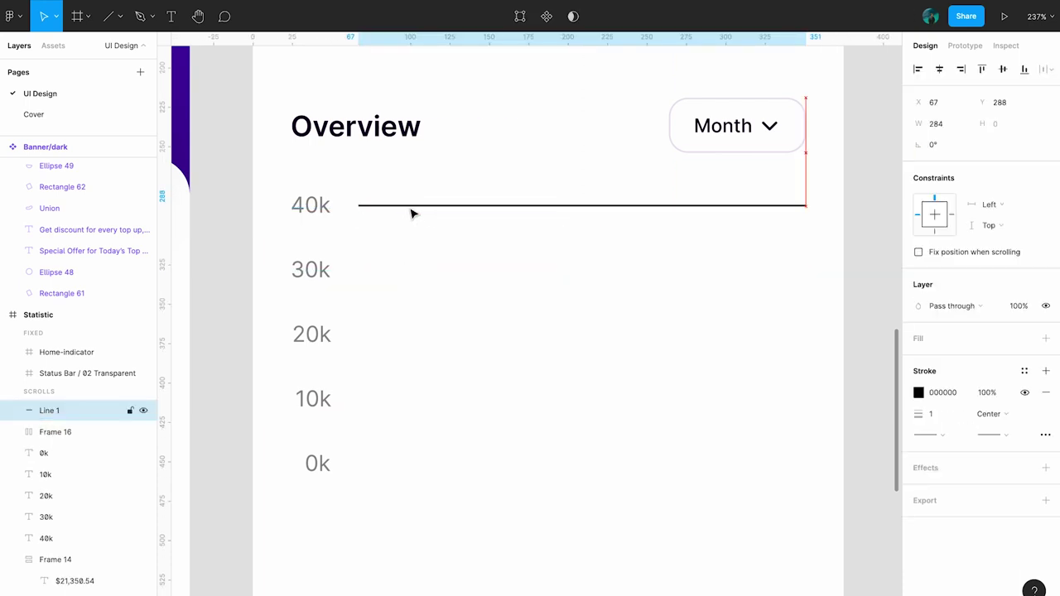
{"action": "left_click_drag", "start_coordinate": [412, 213], "coordinate": [409, 277]}
{"action": "key", "text": "ctrl+d"}
{"action": "key", "text": "ctrl+d"}
{"action": "key", "text": "ctrl+d"}
Step: Nudge the 0k and 10k lines up to sit level with their labels
{"action": "left_click", "coordinate": [455, 273]}
{"action": "left_click", "coordinate": [418, 338]}
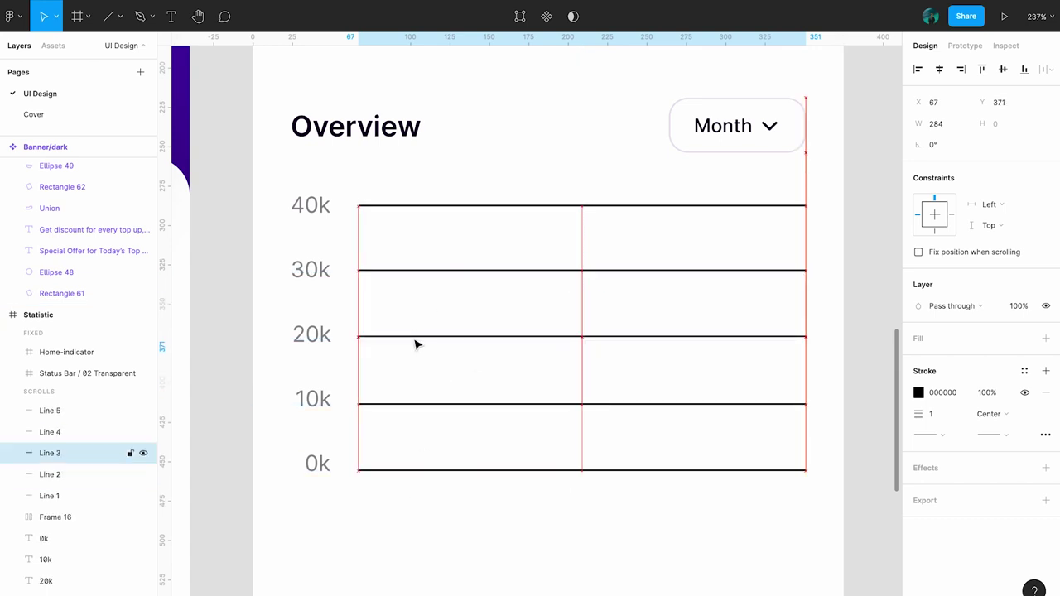
{"action": "left_click", "coordinate": [396, 404]}
{"action": "left_click", "coordinate": [386, 479]}
{"action": "key", "text": "Up"}
{"action": "key", "text": "Up"}
{"action": "key", "text": "Up"}
{"action": "left_click", "coordinate": [412, 404]}
{"action": "key", "text": "Up"}
Step: Space the five grid lines evenly, 41 apart
{"action": "left_click_drag", "start_coordinate": [530, 207], "coordinate": [674, 477]}
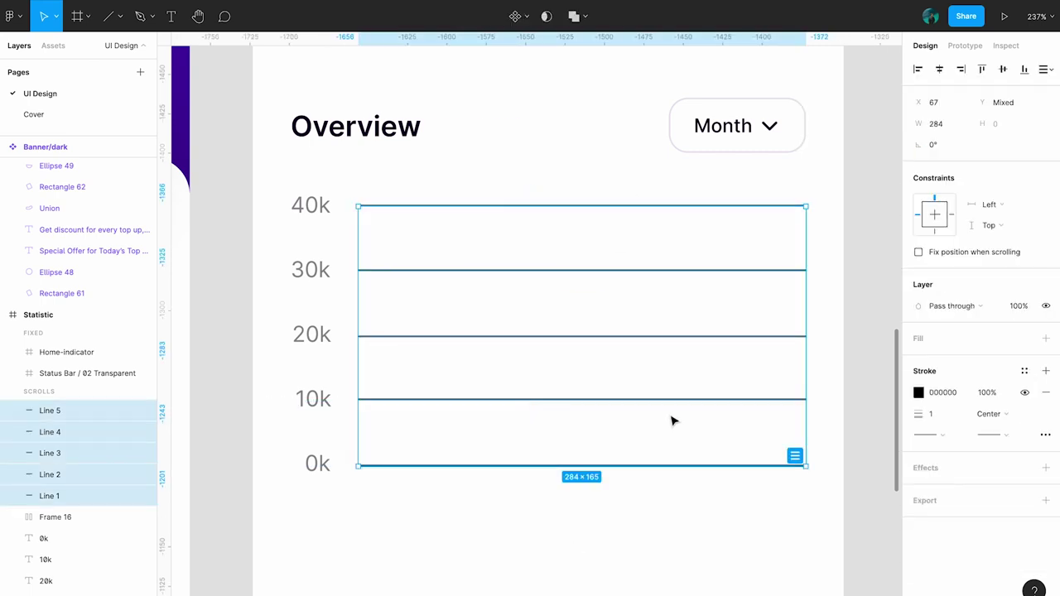
{"action": "left_click", "coordinate": [1045, 68]}
{"action": "left_click", "coordinate": [1019, 96]}
{"action": "key", "text": "Down"}
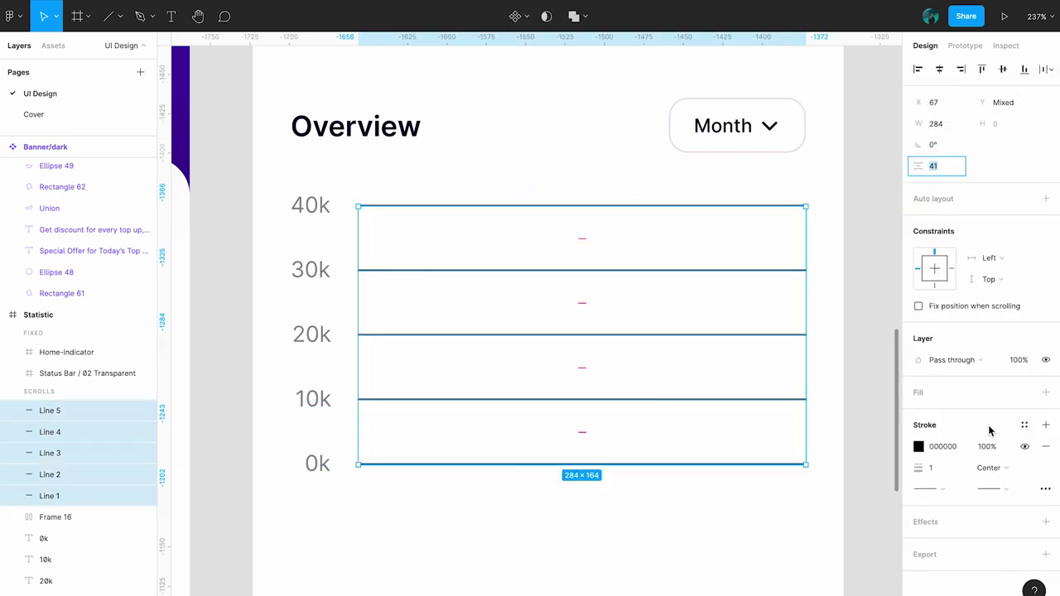
Step: Make the grid lines dashed with a dash length of 4
{"action": "left_click", "coordinate": [1046, 488]}
{"action": "left_click", "coordinate": [874, 518]}
{"action": "left_click", "coordinate": [872, 537]}
{"action": "type", "text": "4"}
{"action": "left_click", "coordinate": [889, 467]}
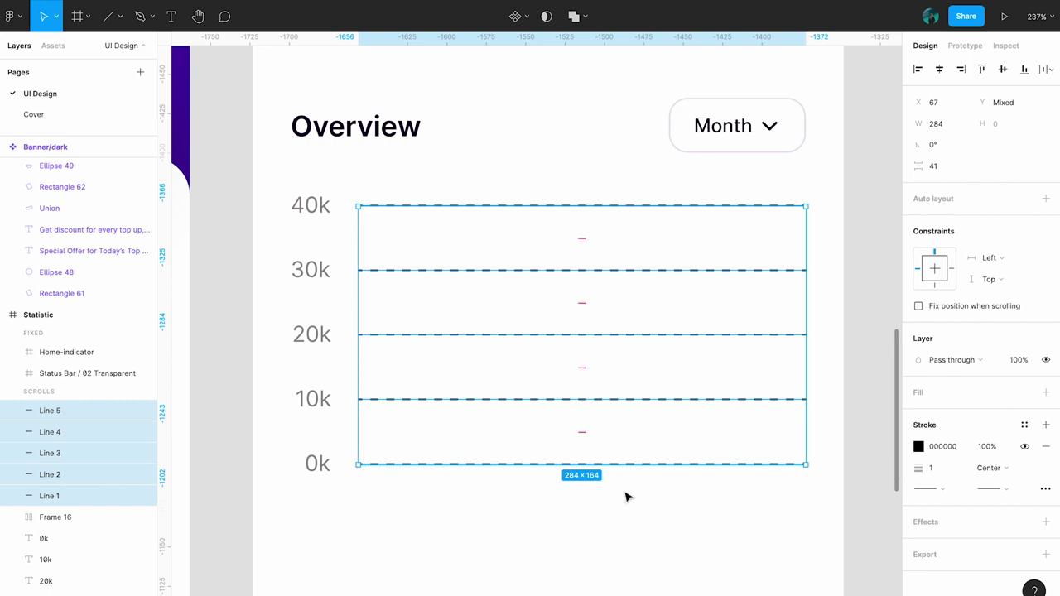
{"action": "key", "text": "Left"}
{"action": "key", "text": "Left"}
{"action": "key", "text": "Left"}
Step: Set the grid lines to width 290 with a light grey colour style
{"action": "left_click", "coordinate": [937, 124]}
{"action": "type", "text": "290"}
{"action": "key", "text": "Return"}
{"action": "left_click", "coordinate": [1025, 425]}
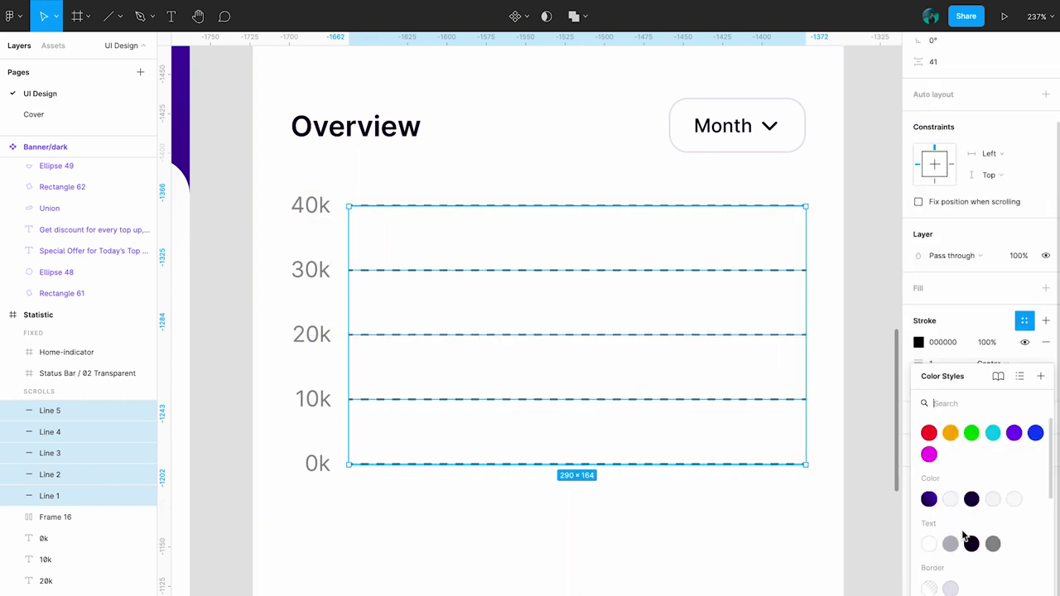
{"action": "left_click", "coordinate": [943, 588]}
{"action": "left_click", "coordinate": [682, 536]}
{"action": "scroll", "coordinate": [580, 505], "scroll_direction": "down", "scroll_amount": 2}
{"action": "scroll", "coordinate": [414, 414], "scroll_direction": "down", "scroll_amount": 1}
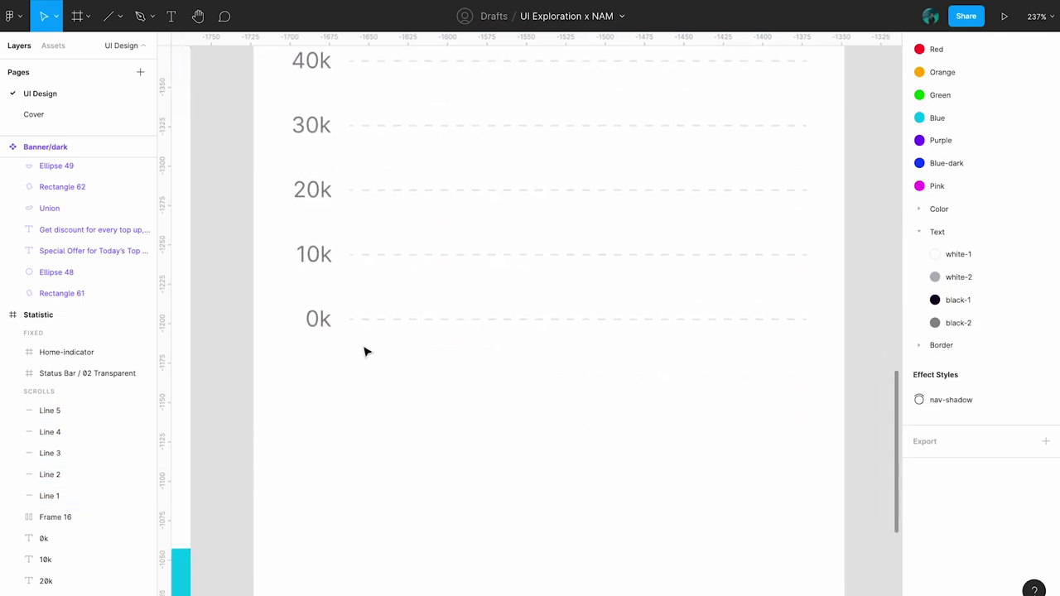
{"action": "left_click", "coordinate": [319, 322]}
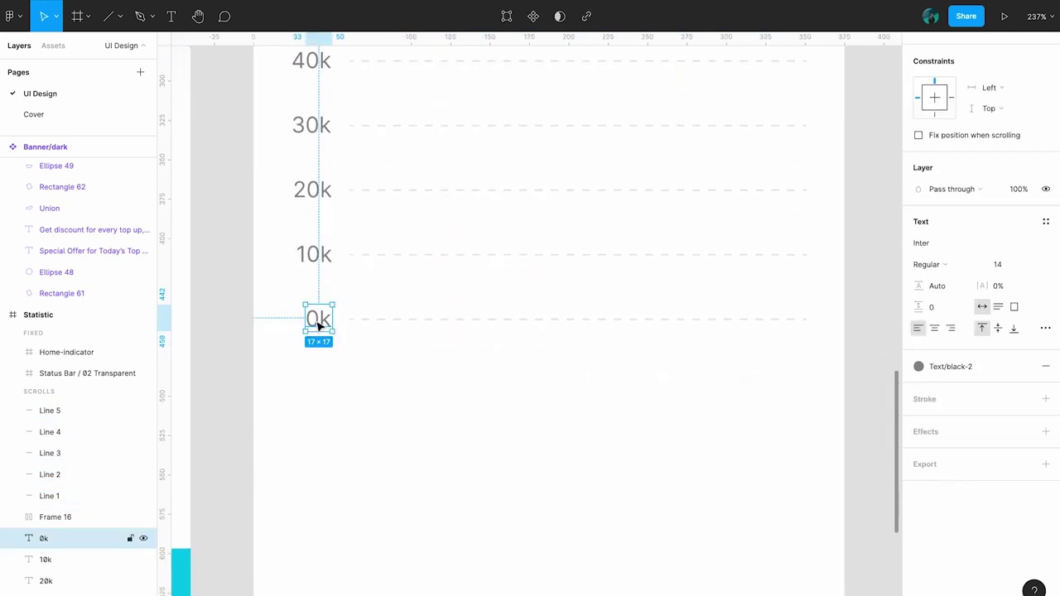
Step: Copy the 0k label below the grid, set width 30 and change it to Jan
{"action": "left_click_drag", "start_coordinate": [319, 325], "coordinate": [370, 362]}
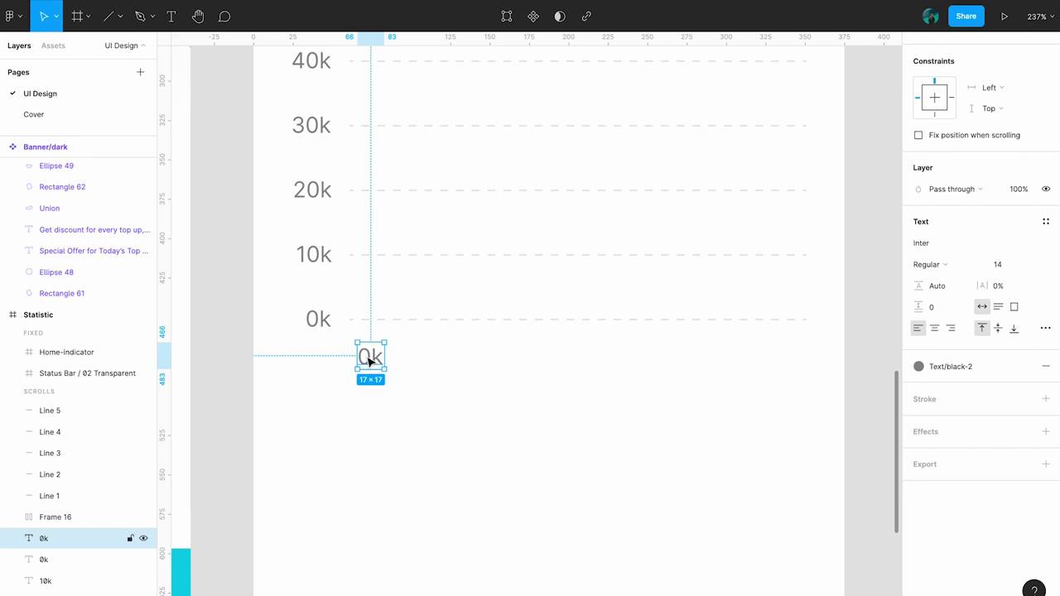
{"action": "scroll", "coordinate": [967, 226], "scroll_direction": "up", "scroll_amount": 3}
{"action": "left_click", "coordinate": [934, 124]}
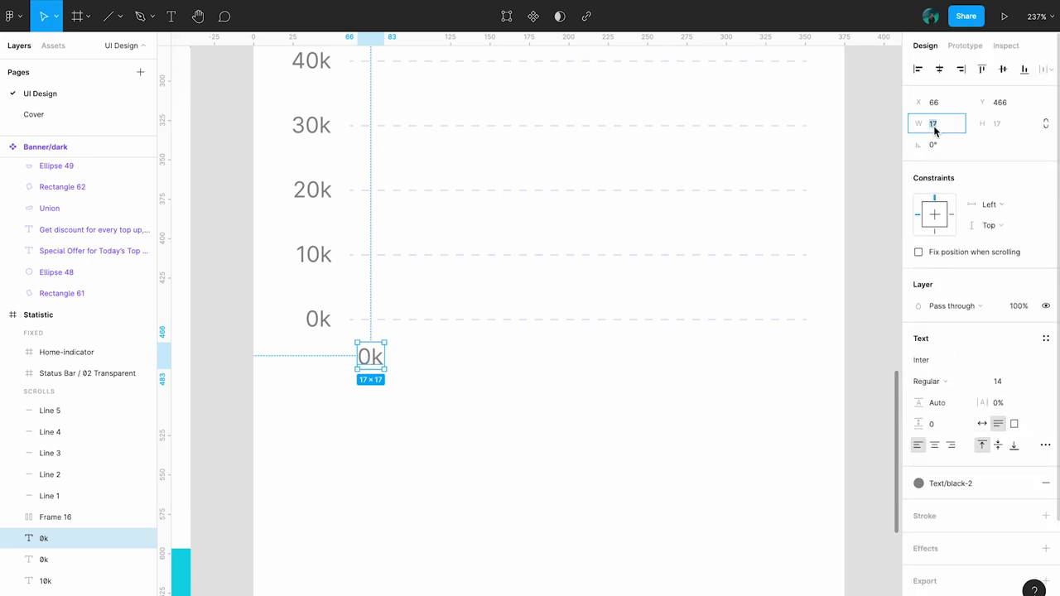
{"action": "key", "text": "Return"}
{"action": "double_click", "coordinate": [372, 355]}
{"action": "type", "text": "Jan"}
{"action": "key", "text": "Escape"}
Step: Put the Jan labels in an auto-layout row with a tighter gap, duplicated to six
{"action": "left_click", "coordinate": [539, 414]}
{"action": "left_click_drag", "start_coordinate": [394, 364], "coordinate": [483, 364]}
{"action": "left_click", "coordinate": [378, 364], "text": "shift"}
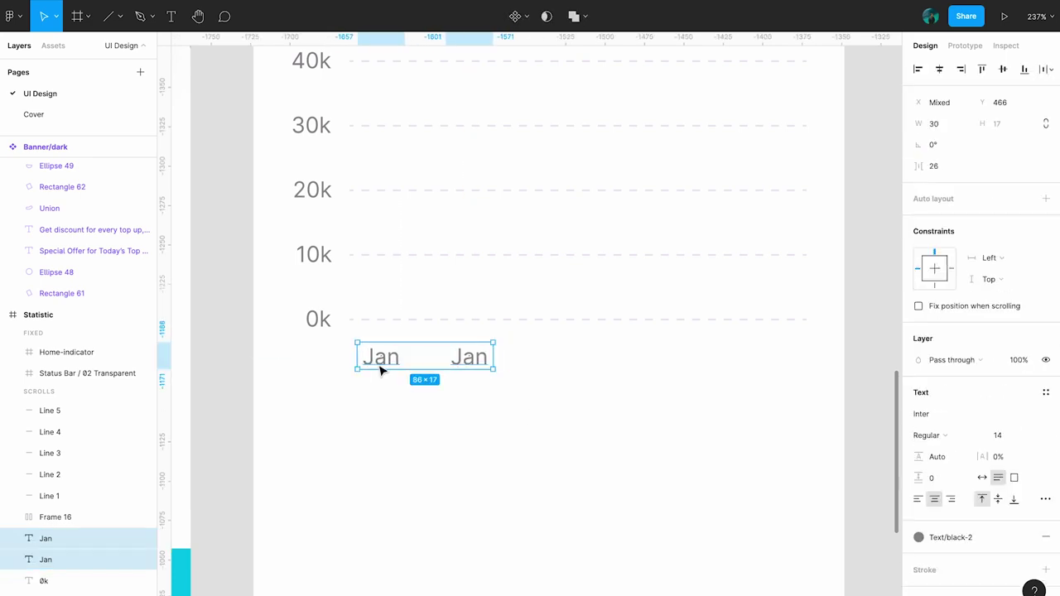
{"action": "key", "text": "shift+a"}
{"action": "left_click", "coordinate": [971, 241]}
{"action": "key", "text": "Down"}
{"action": "key", "text": "Down"}
{"action": "key", "text": "Down"}
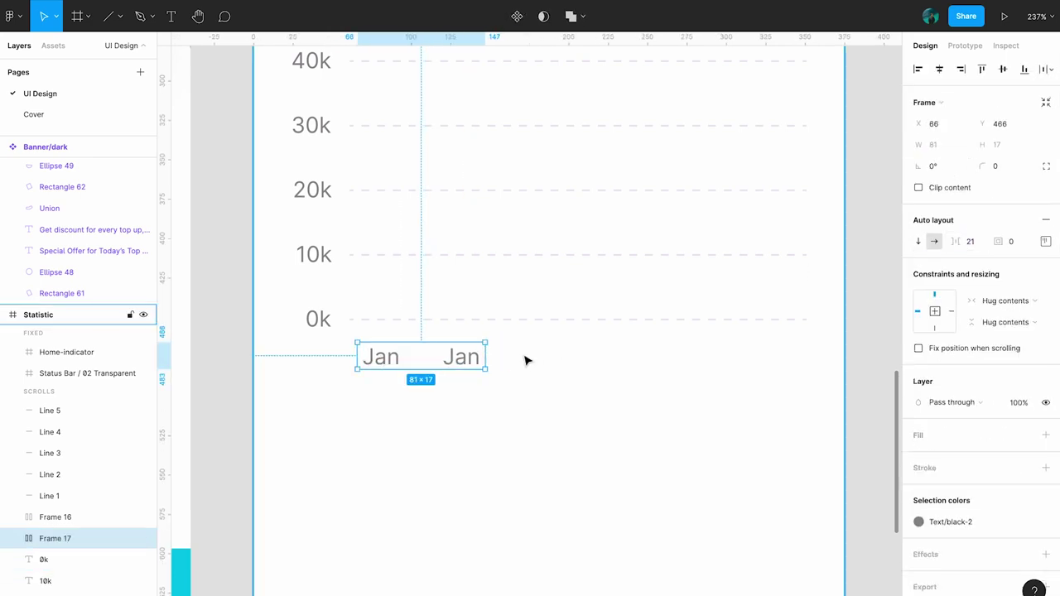
{"action": "double_click", "coordinate": [464, 357]}
{"action": "key", "text": "ctrl+d"}
{"action": "key", "text": "ctrl+d"}
{"action": "key", "text": "ctrl+d"}
{"action": "key", "text": "ctrl+d"}
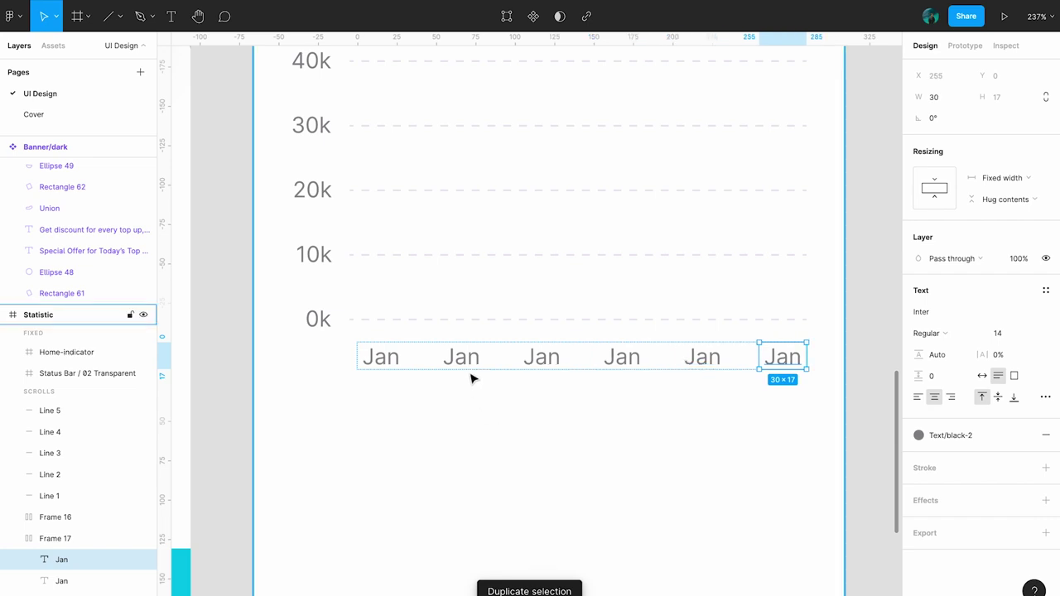
Step: Relabel the copies as Feb, Mar, Apr, May and Jun
{"action": "double_click", "coordinate": [463, 357]}
{"action": "type", "text": "Feb"}
{"action": "key", "text": "Escape"}
{"action": "double_click", "coordinate": [540, 357]}
{"action": "type", "text": "Mar"}
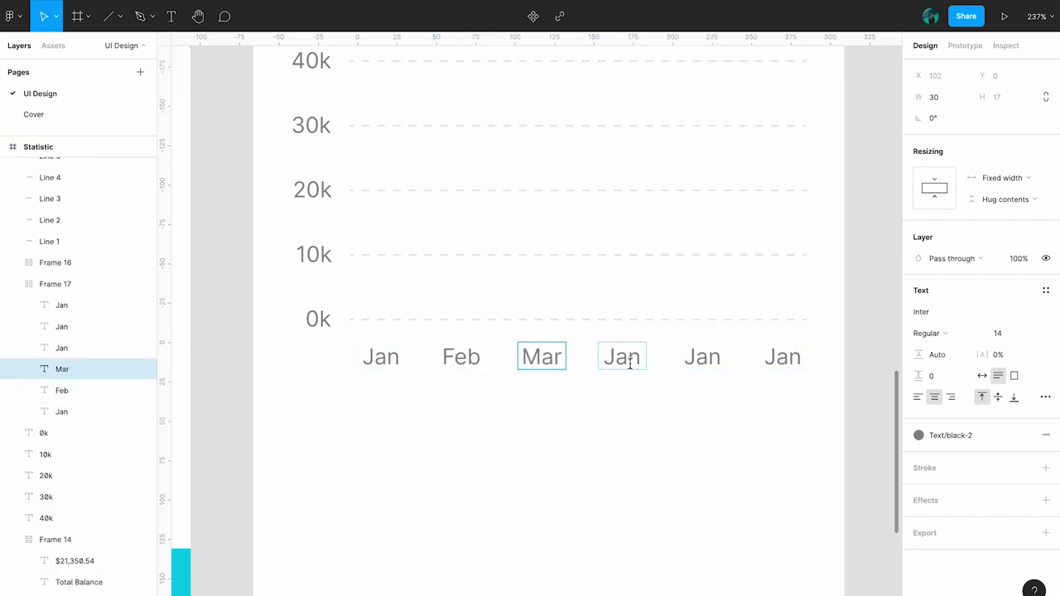
{"action": "double_click", "coordinate": [630, 364]}
{"action": "type", "text": "Apr"}
{"action": "double_click", "coordinate": [713, 365]}
{"action": "type", "text": "M"}
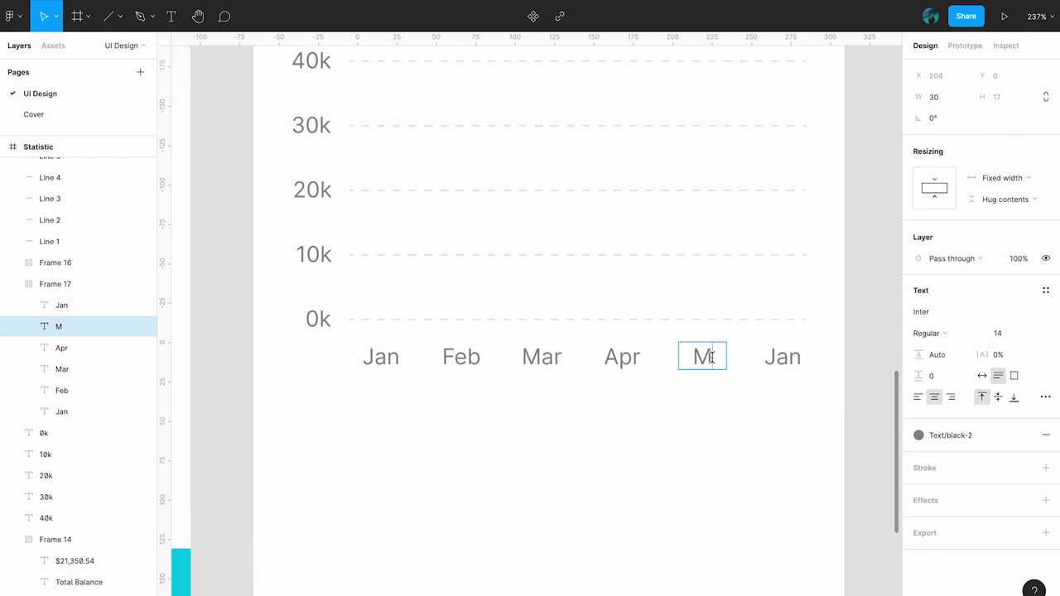
{"action": "double_click", "coordinate": [791, 358]}
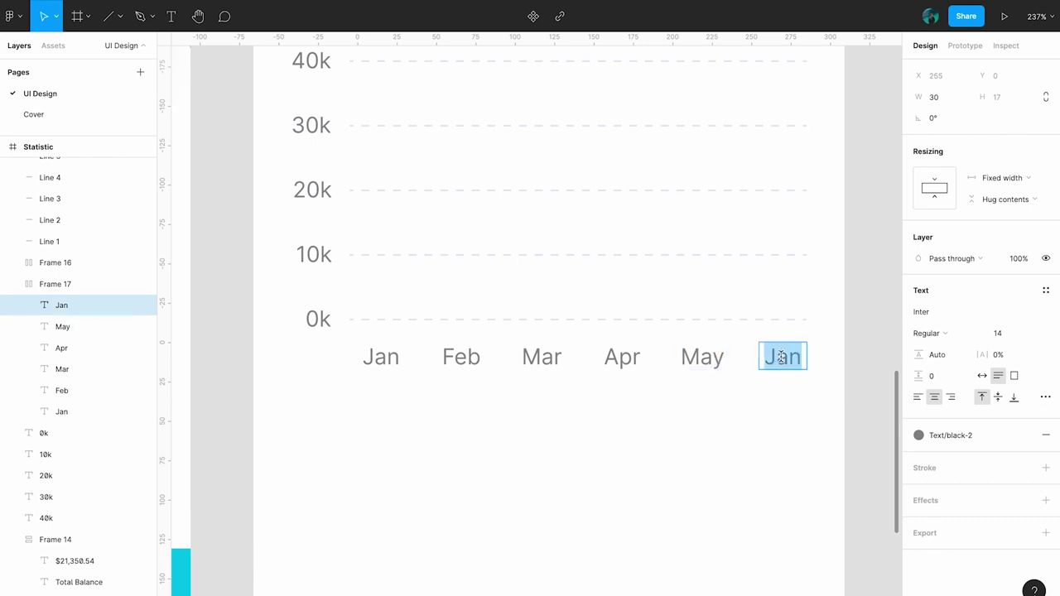
{"action": "left_click", "coordinate": [632, 479]}
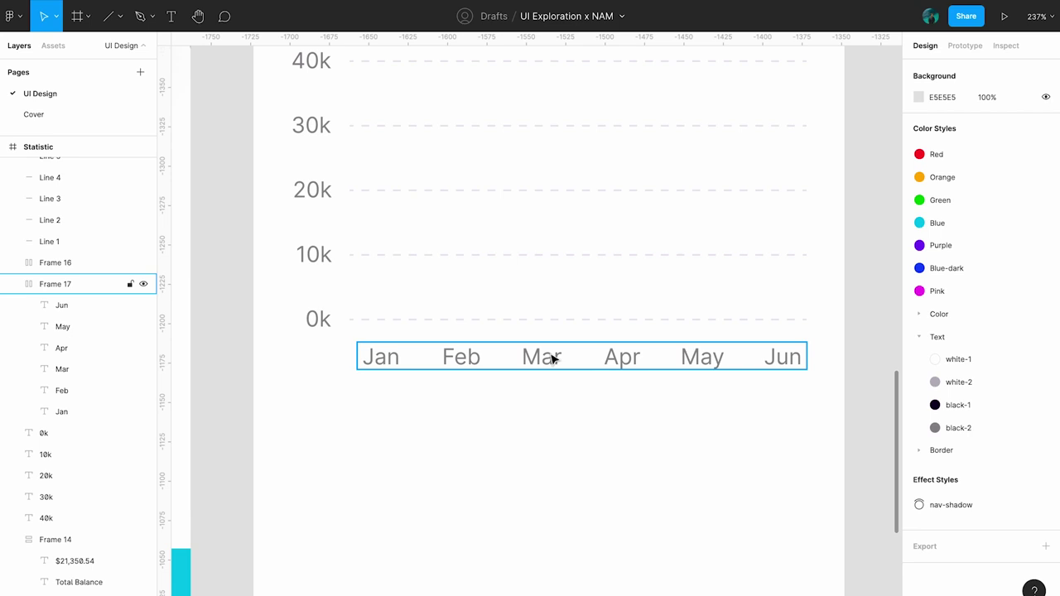
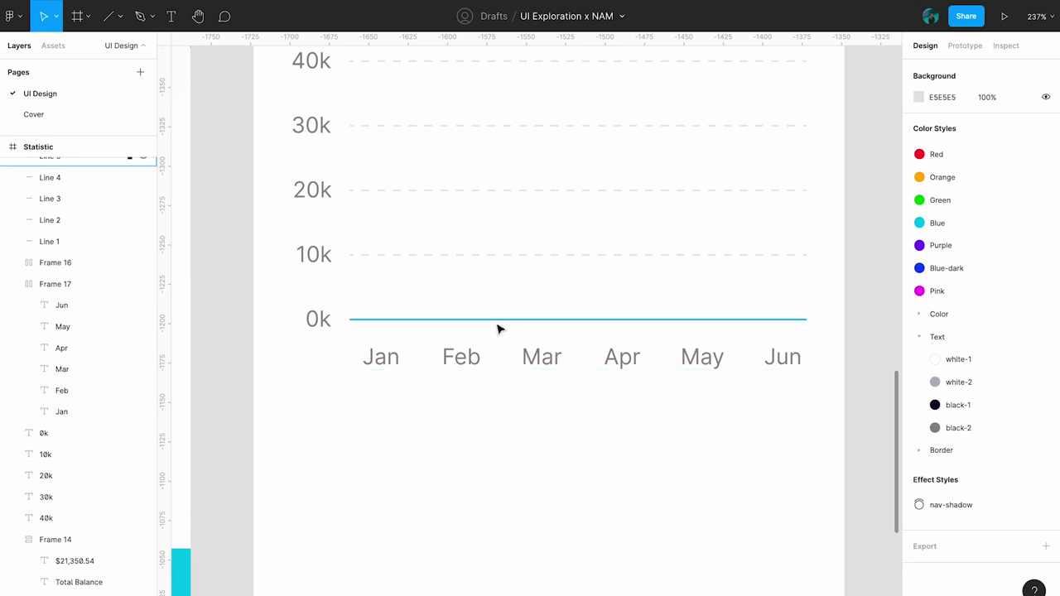
Step: Nudge the month label row left and back right to line it up under the chart
{"action": "left_click", "coordinate": [466, 362]}
{"action": "left_click", "coordinate": [495, 426]}
{"action": "scroll", "coordinate": [544, 380], "scroll_direction": "left", "scroll_amount": 3}
{"action": "left_click", "coordinate": [544, 365]}
{"action": "key", "text": "Left"}
{"action": "key", "text": "Left"}
{"action": "key", "text": "Left"}
{"action": "left_click", "coordinate": [528, 445]}
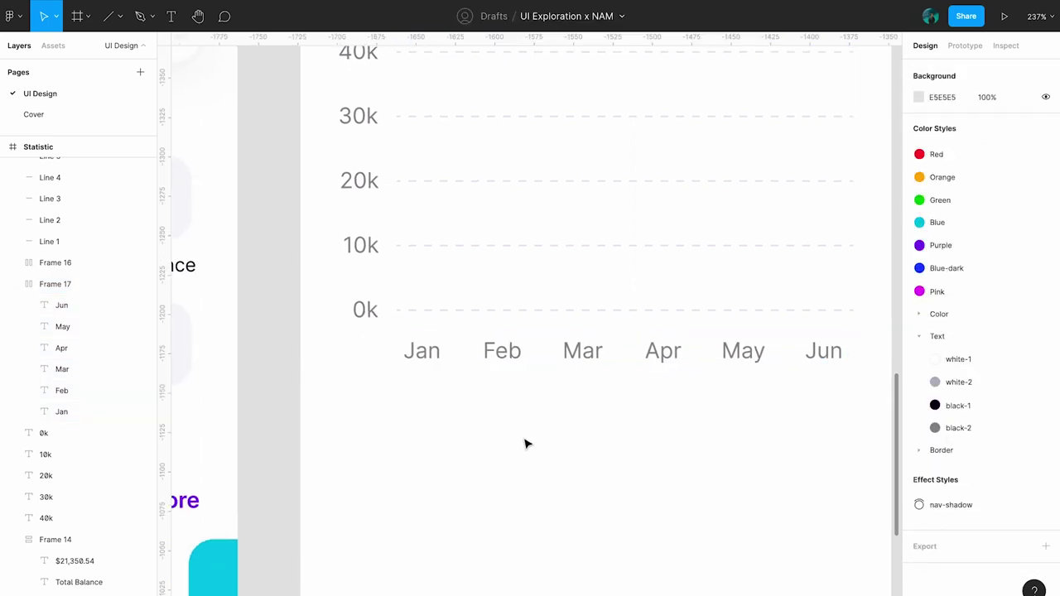
{"action": "left_click", "coordinate": [414, 351]}
{"action": "key", "text": "Right"}
{"action": "key", "text": "Right"}
{"action": "key", "text": "Right"}
{"action": "left_click", "coordinate": [472, 443]}
Step: Check the chart's dashed gridlines, 0k–40k axis labels and month labels
{"action": "scroll", "coordinate": [473, 443], "scroll_direction": "down", "scroll_amount": 5, "text": "ctrl"}
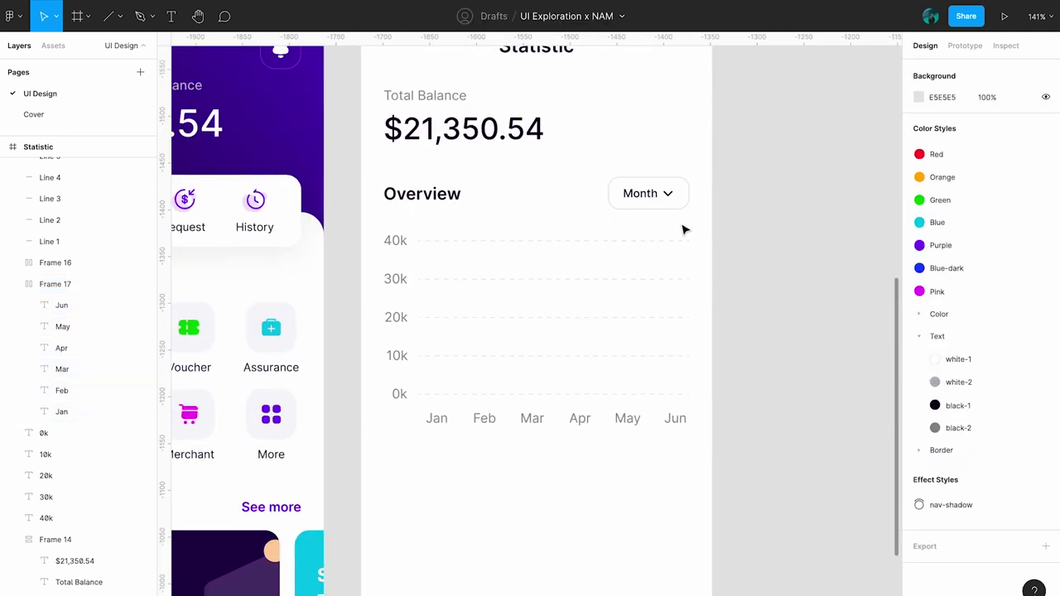
{"action": "left_click_drag", "start_coordinate": [685, 229], "coordinate": [708, 435]}
{"action": "left_click", "coordinate": [593, 500]}
{"action": "scroll", "coordinate": [594, 499], "scroll_direction": "left", "scroll_amount": 2}
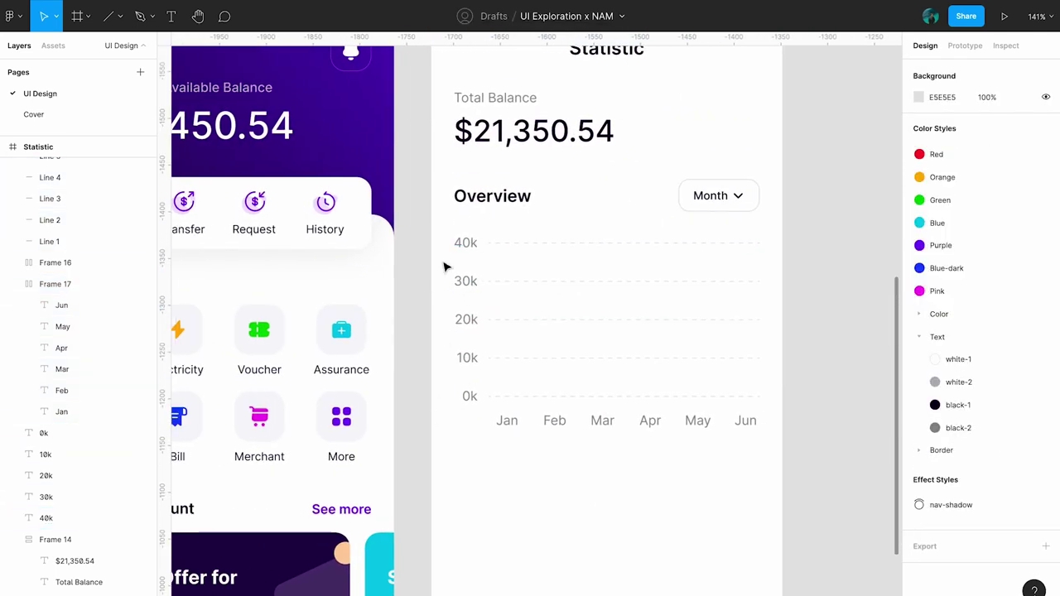
{"action": "left_click_drag", "start_coordinate": [445, 239], "coordinate": [475, 423]}
{"action": "left_click", "coordinate": [507, 422]}
{"action": "scroll", "coordinate": [508, 445], "scroll_direction": "down", "scroll_amount": 1}
{"action": "scroll", "coordinate": [509, 445], "scroll_direction": "right", "scroll_amount": 1}
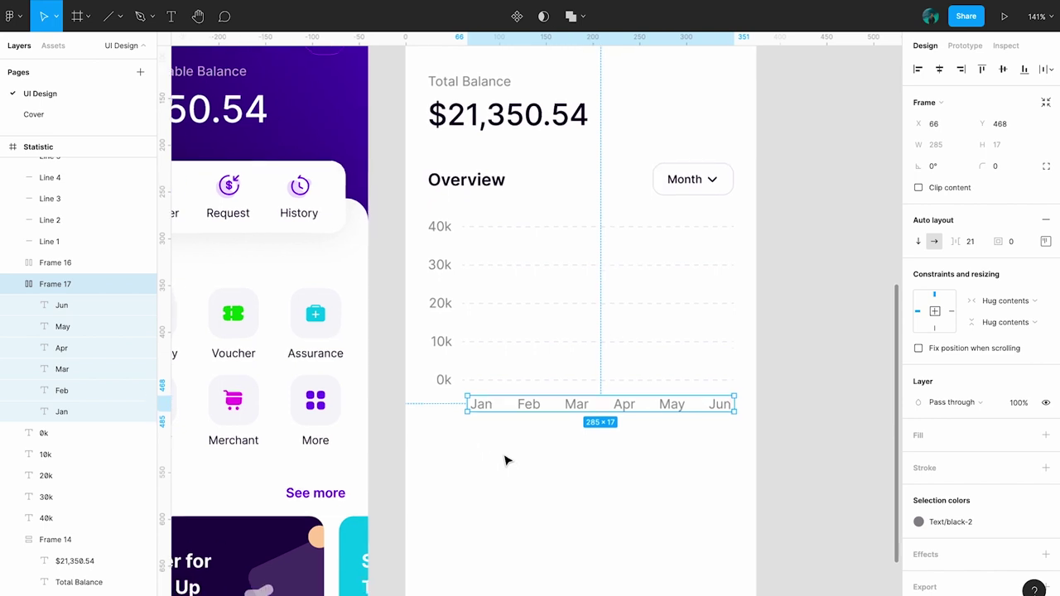
{"action": "left_click", "coordinate": [509, 454]}
{"action": "scroll", "coordinate": [508, 455], "scroll_direction": "up", "scroll_amount": 3, "text": "ctrl"}
{"action": "scroll", "coordinate": [508, 455], "scroll_direction": "left", "scroll_amount": 2}
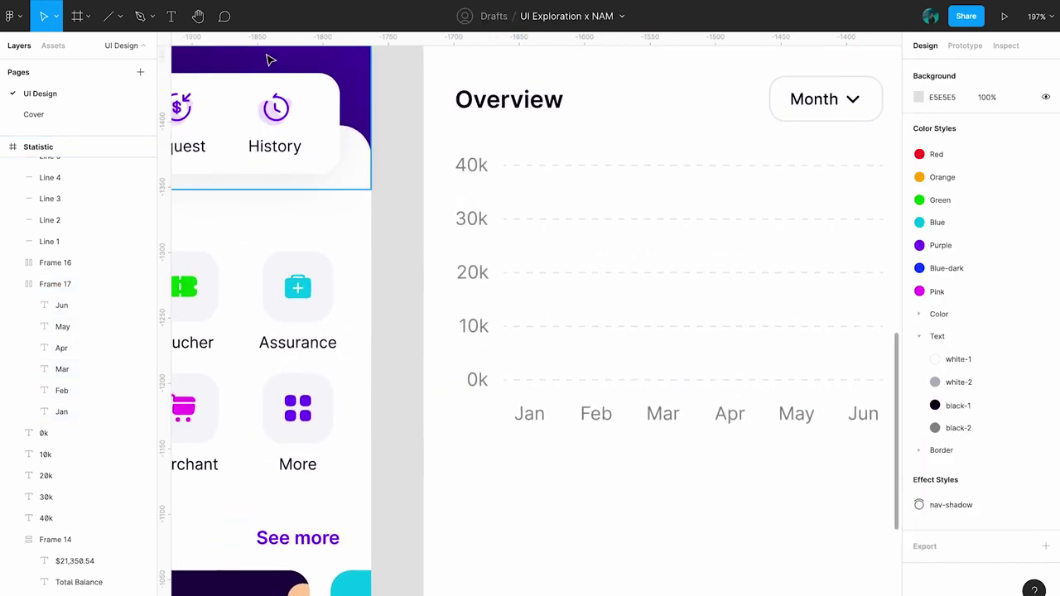
Step: Draw a 12×71 grey bar above Jan and Alt-drag a copy beside it
{"action": "left_click", "coordinate": [120, 15]}
{"action": "left_click", "coordinate": [109, 48]}
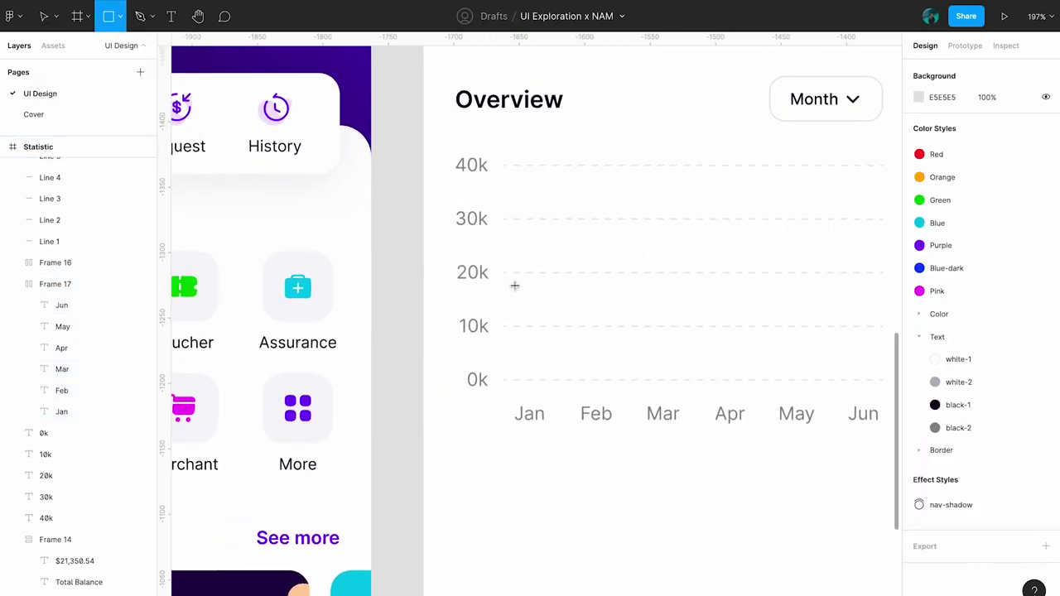
{"action": "left_click_drag", "start_coordinate": [514, 285], "coordinate": [530, 379]}
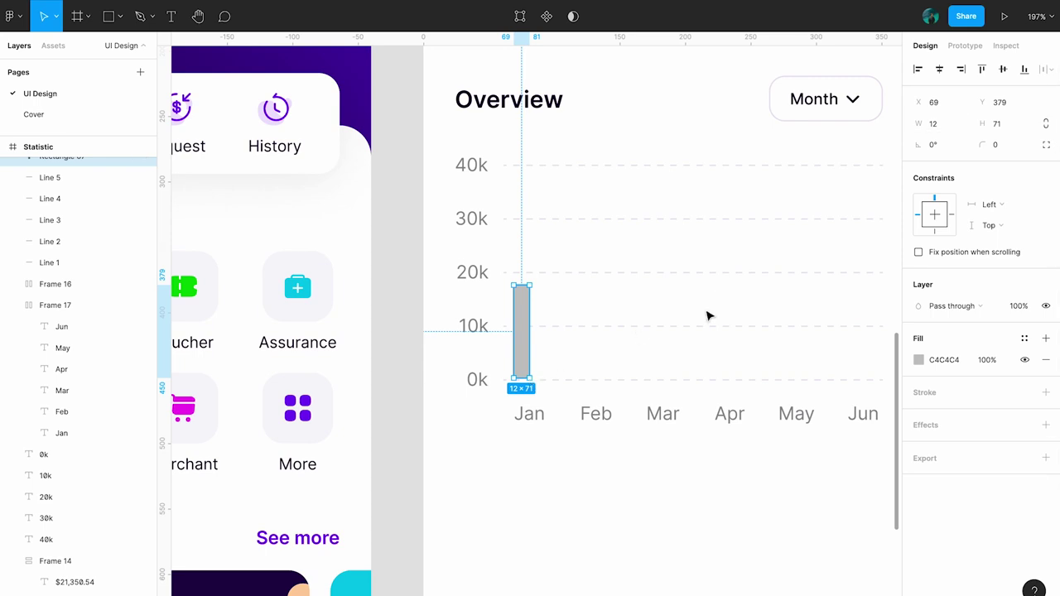
{"action": "scroll", "coordinate": [589, 390], "scroll_direction": "down", "scroll_amount": 1}
{"action": "scroll", "coordinate": [573, 373], "scroll_direction": "up", "scroll_amount": 2, "text": "ctrl"}
{"action": "scroll", "coordinate": [511, 321], "scroll_direction": "up", "scroll_amount": 3}
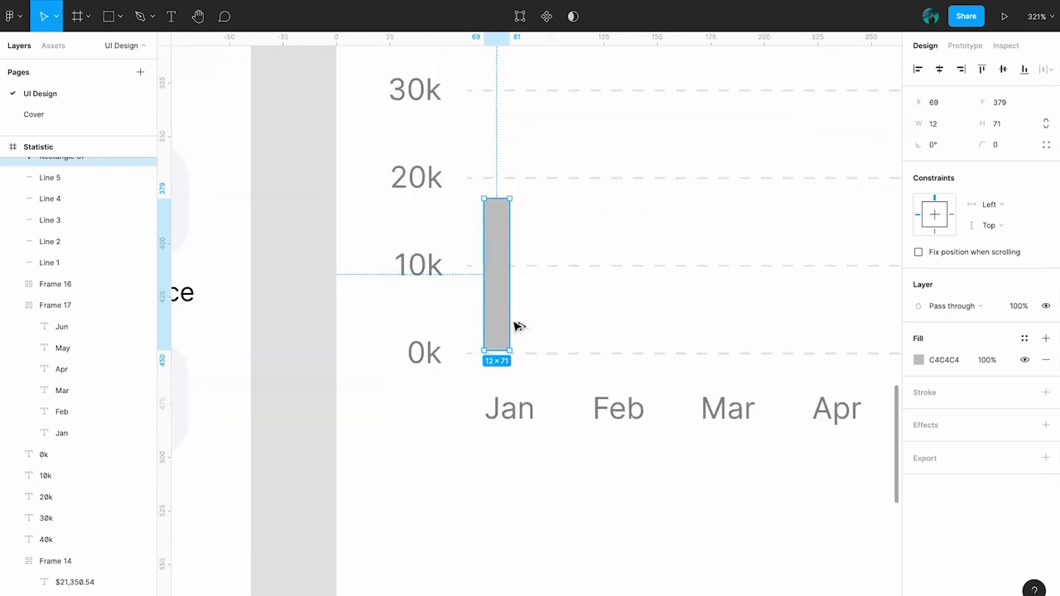
{"action": "left_click_drag", "start_coordinate": [502, 326], "coordinate": [539, 328]}
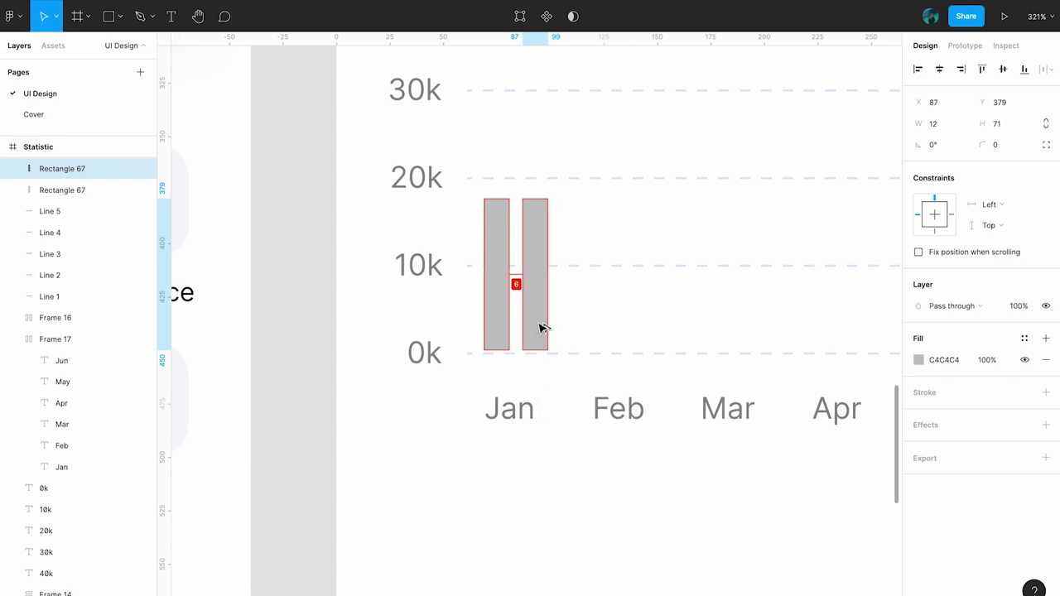
Step: Group the two Jan bars, center them over the Jan label and drop them onto the 0k line
{"action": "left_click", "coordinate": [499, 336], "text": "shift"}
{"action": "left_click", "coordinate": [511, 419]}
{"action": "key", "text": "ctrl+shift+g"}
{"action": "left_click", "coordinate": [536, 471]}
{"action": "left_click", "coordinate": [509, 408]}
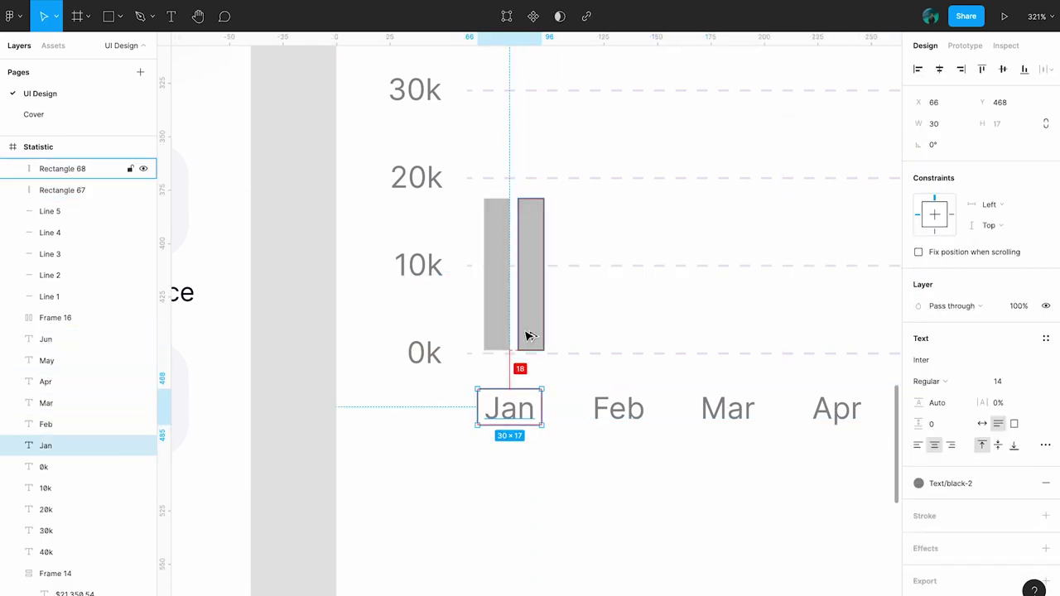
{"action": "left_click", "coordinate": [497, 331]}
{"action": "left_click", "coordinate": [530, 335], "text": "shift"}
{"action": "key", "text": "ctrl+g"}
{"action": "left_click", "coordinate": [518, 409], "text": "shift"}
{"action": "left_click", "coordinate": [939, 70]}
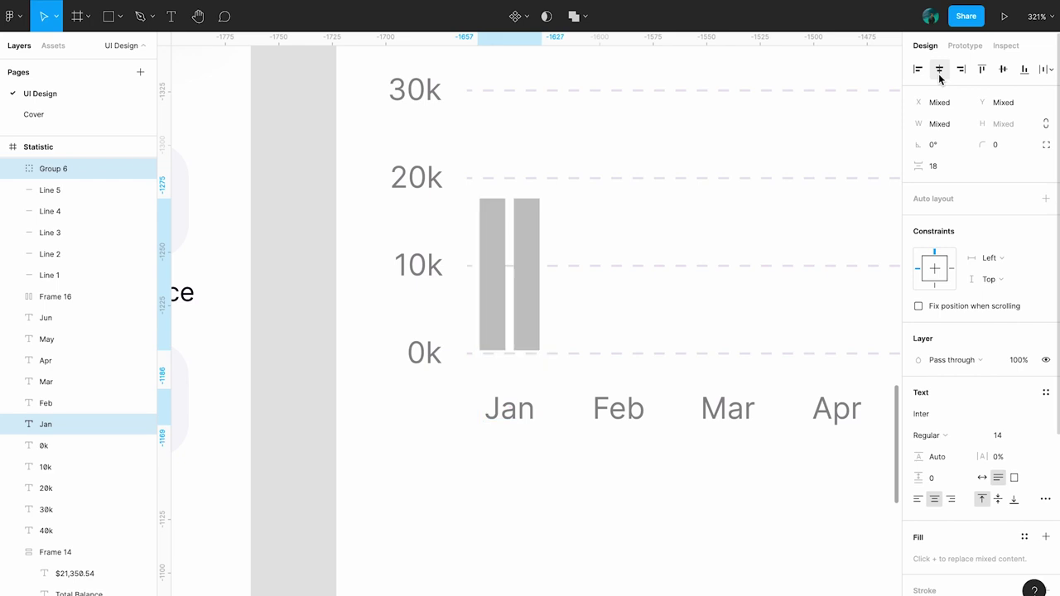
{"action": "left_click", "coordinate": [516, 451]}
{"action": "left_click_drag", "start_coordinate": [525, 334], "coordinate": [522, 425]}
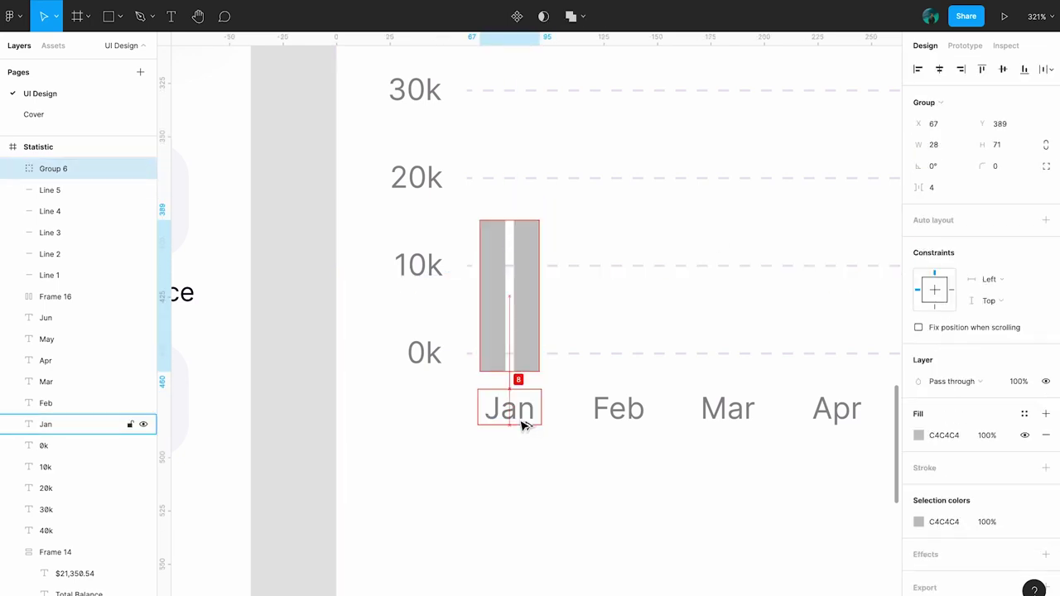
Step: Copy the Jan bar pair above Feb and repeat it for Mar through Jun
{"action": "scroll", "coordinate": [511, 408], "scroll_direction": "right", "scroll_amount": 2}
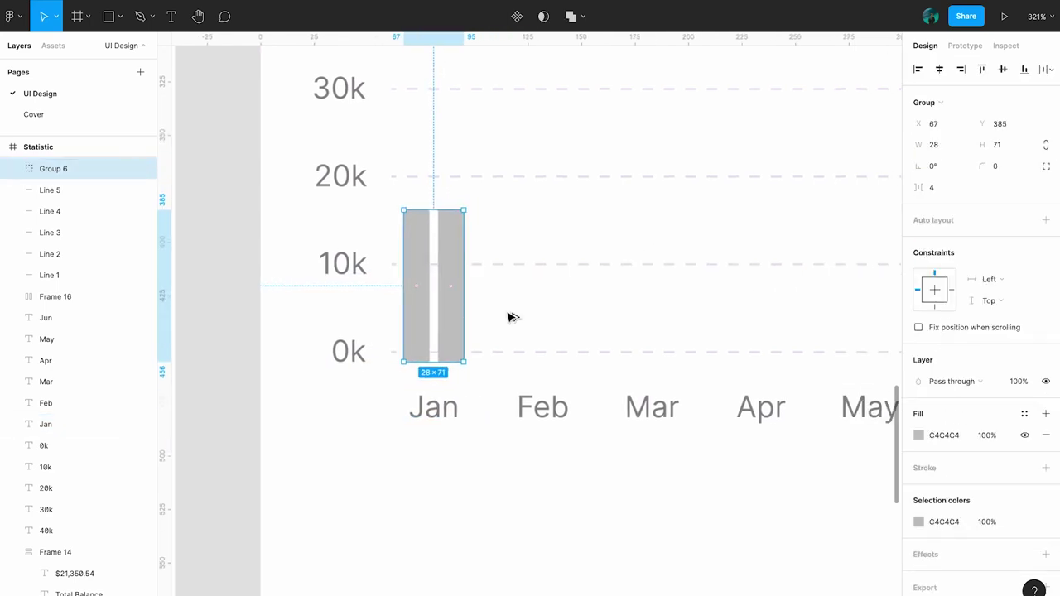
{"action": "left_click_drag", "start_coordinate": [450, 315], "coordinate": [560, 322]}
{"action": "key", "text": "ctrl+d"}
{"action": "key", "text": "ctrl+d"}
{"action": "key", "text": "ctrl+d"}
{"action": "key", "text": "ctrl+d"}
{"action": "scroll", "coordinate": [526, 517], "scroll_direction": "right", "scroll_amount": 2}
{"action": "scroll", "coordinate": [537, 523], "scroll_direction": "left", "scroll_amount": 3}
Step: Give all the chart bars a corner radius of 10
{"action": "mouse_move", "coordinate": [336, 397]}
{"action": "left_mouse_down"}
{"action": "mouse_move", "coordinate": [473, 358]}
{"action": "mouse_move", "coordinate": [800, 335]}
{"action": "mouse_move", "coordinate": [804, 293]}
{"action": "left_mouse_up"}
{"action": "left_click", "coordinate": [1001, 144]}
{"action": "type", "text": "10"}
{"action": "key", "text": "Return"}
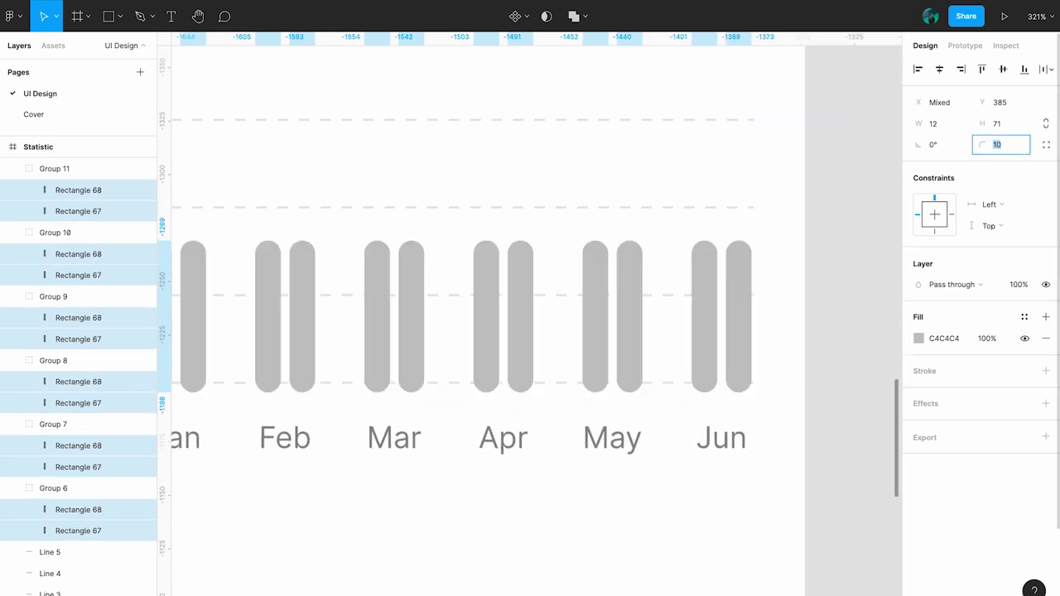
Step: Make the second Jan and Feb bars taller by dragging their top edges
{"action": "left_click", "coordinate": [848, 315]}
{"action": "scroll", "coordinate": [552, 490], "scroll_direction": "down", "scroll_amount": 3}
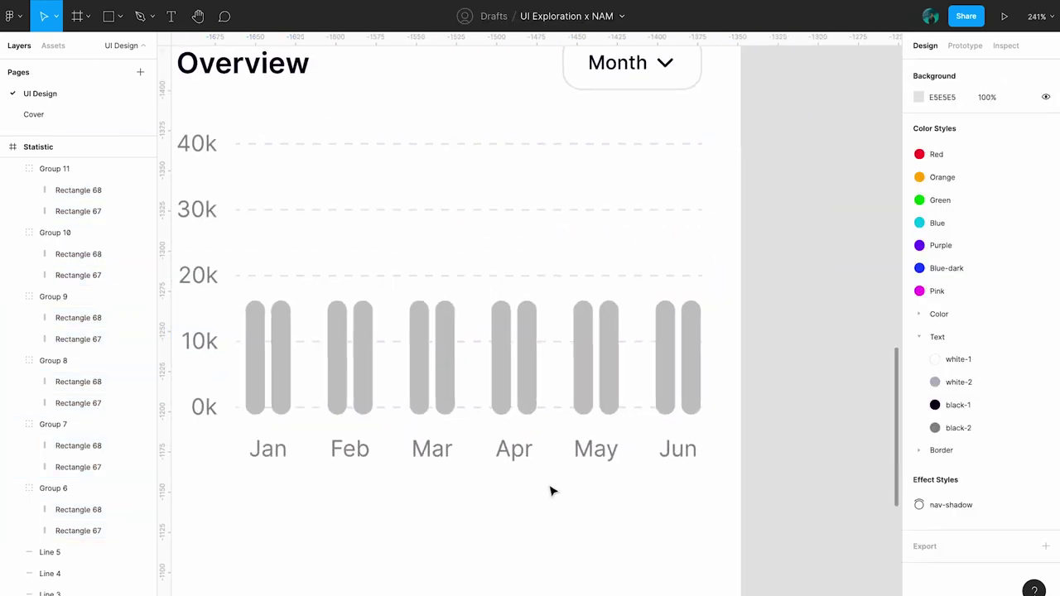
{"action": "scroll", "coordinate": [402, 425], "scroll_direction": "up", "scroll_amount": 3}
{"action": "left_click", "coordinate": [361, 343]}
{"action": "left_click", "coordinate": [393, 293]}
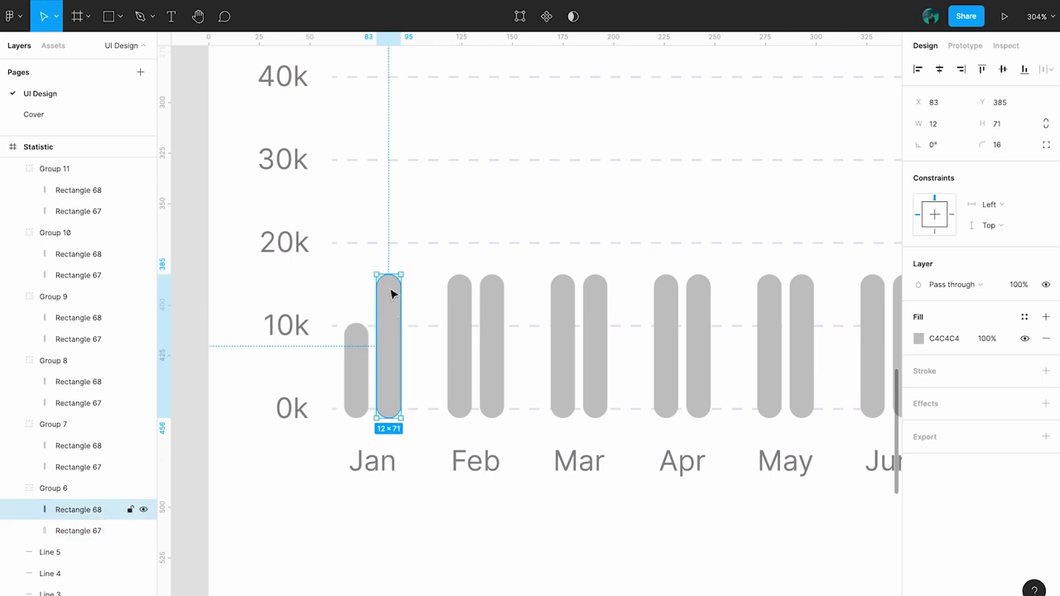
{"action": "left_click_drag", "start_coordinate": [389, 215], "coordinate": [388, 213]}
{"action": "left_click", "coordinate": [471, 295]}
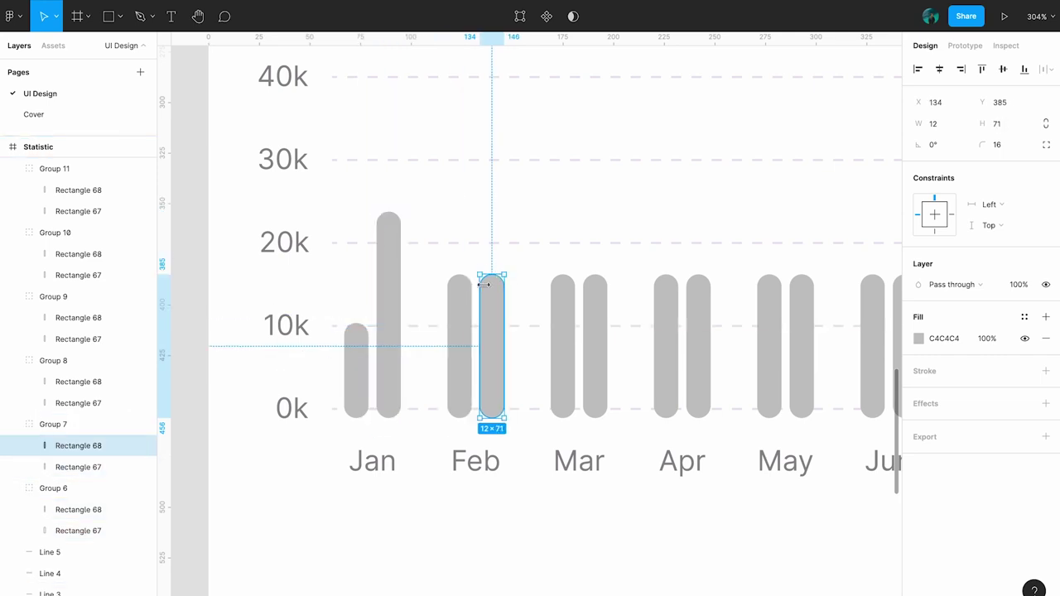
{"action": "left_click_drag", "start_coordinate": [492, 277], "coordinate": [492, 177]}
{"action": "scroll", "coordinate": [494, 151], "scroll_direction": "down", "scroll_amount": 5}
{"action": "scroll", "coordinate": [506, 350], "scroll_direction": "up", "scroll_amount": 2}
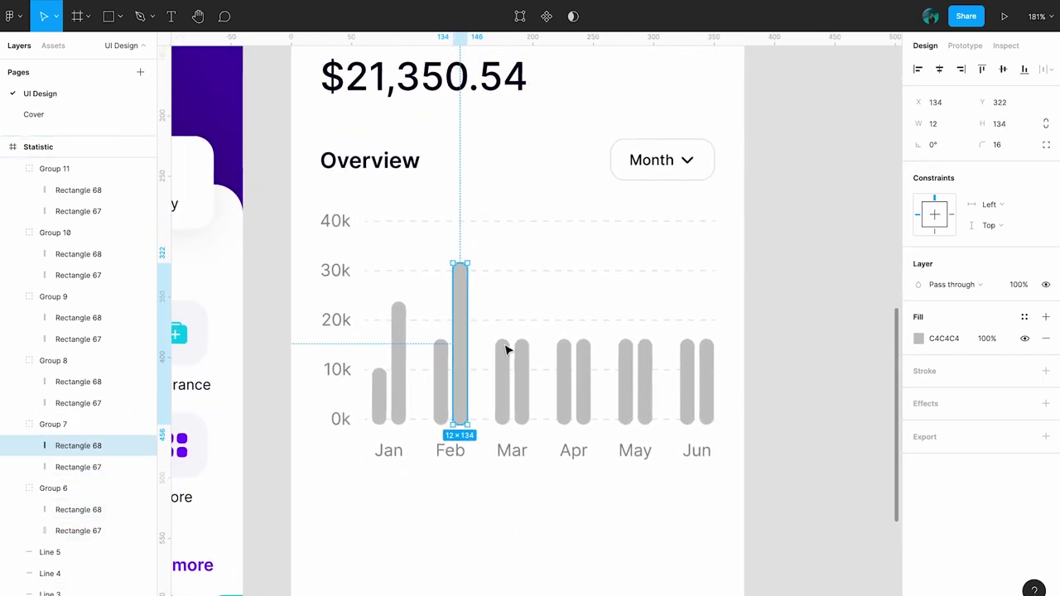
Step: Adjust the Mar, Apr, May and Jun bars to different heights
{"action": "left_click", "coordinate": [508, 358]}
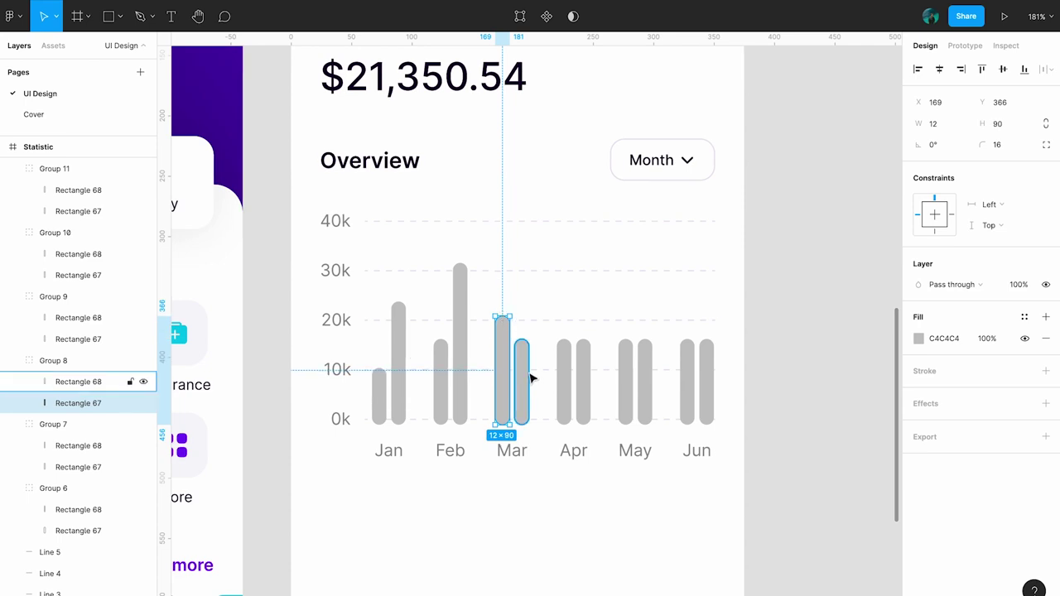
{"action": "left_click", "coordinate": [528, 378]}
{"action": "left_click", "coordinate": [564, 354]}
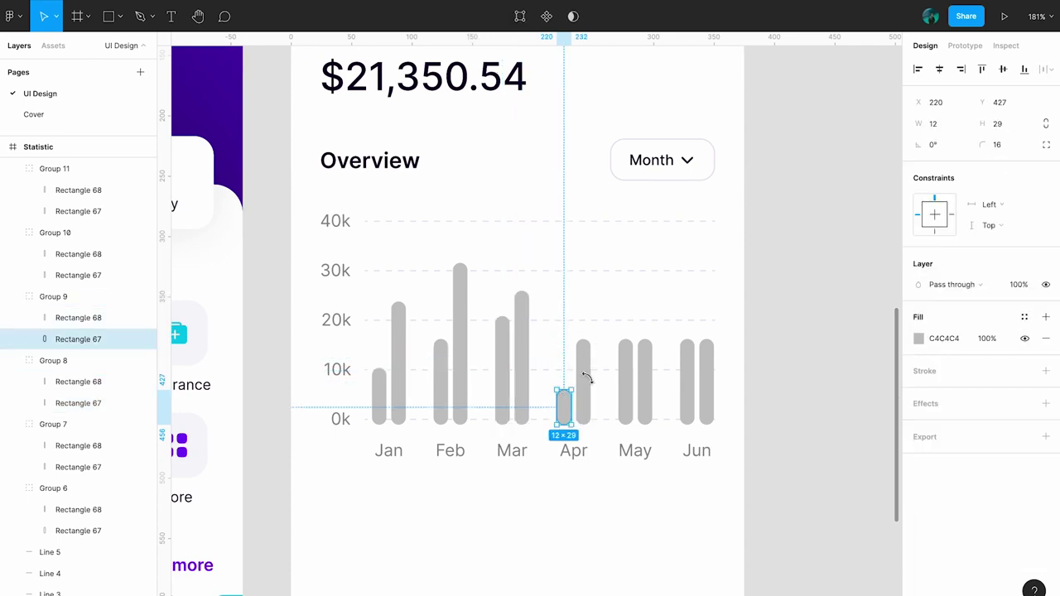
{"action": "left_click", "coordinate": [587, 371]}
{"action": "left_click", "coordinate": [629, 378]}
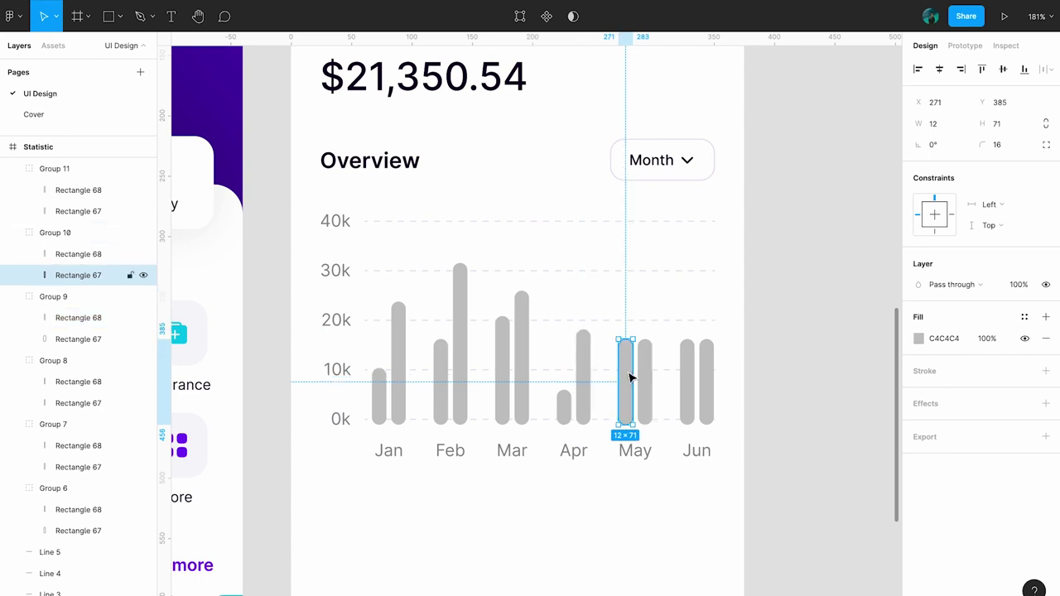
{"action": "left_click", "coordinate": [646, 397]}
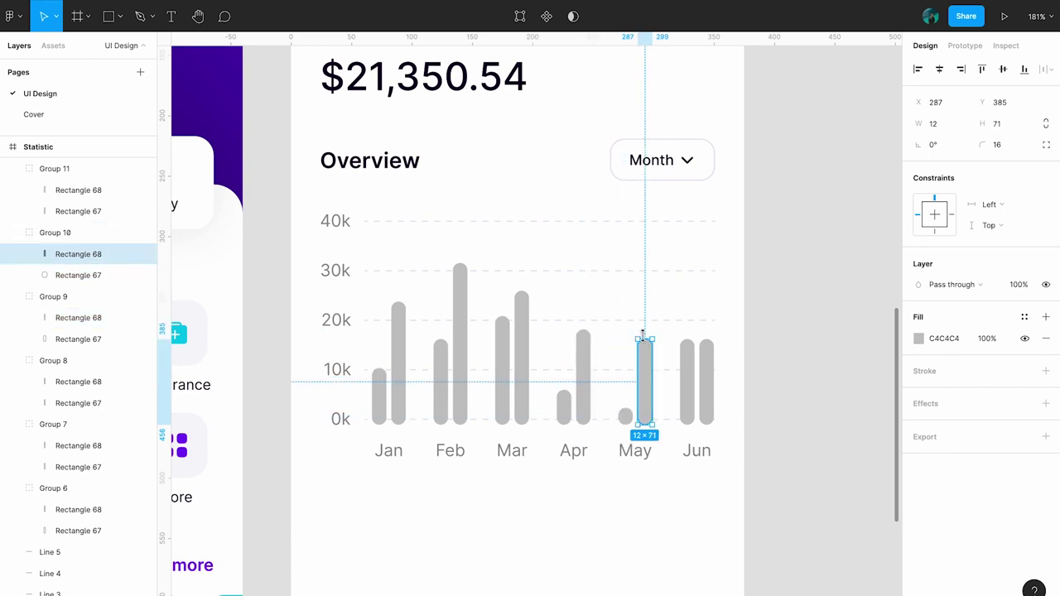
{"action": "left_click", "coordinate": [682, 361]}
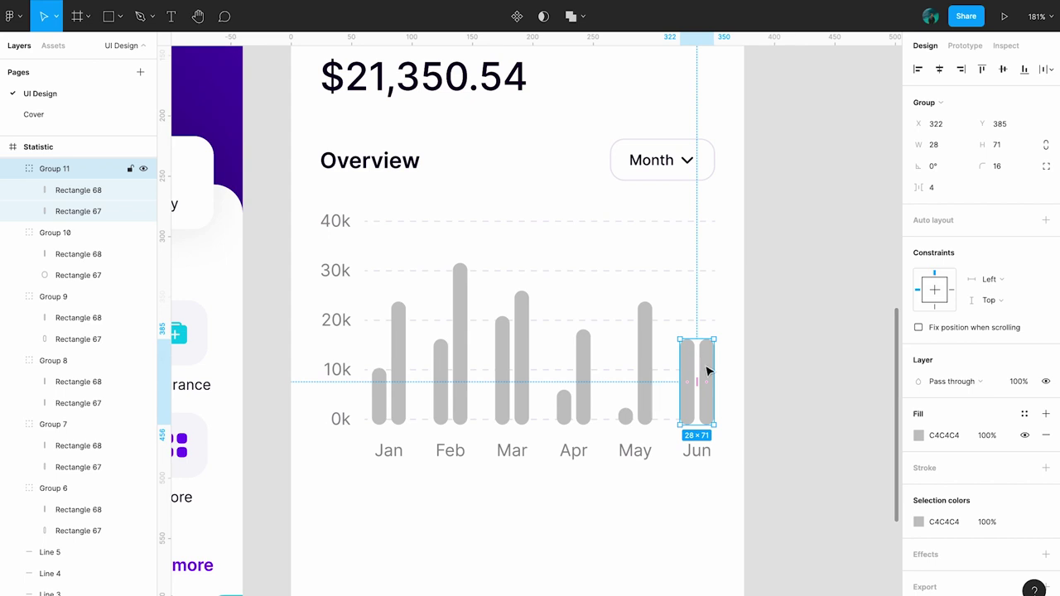
{"action": "left_click", "coordinate": [692, 356]}
{"action": "left_click", "coordinate": [709, 361]}
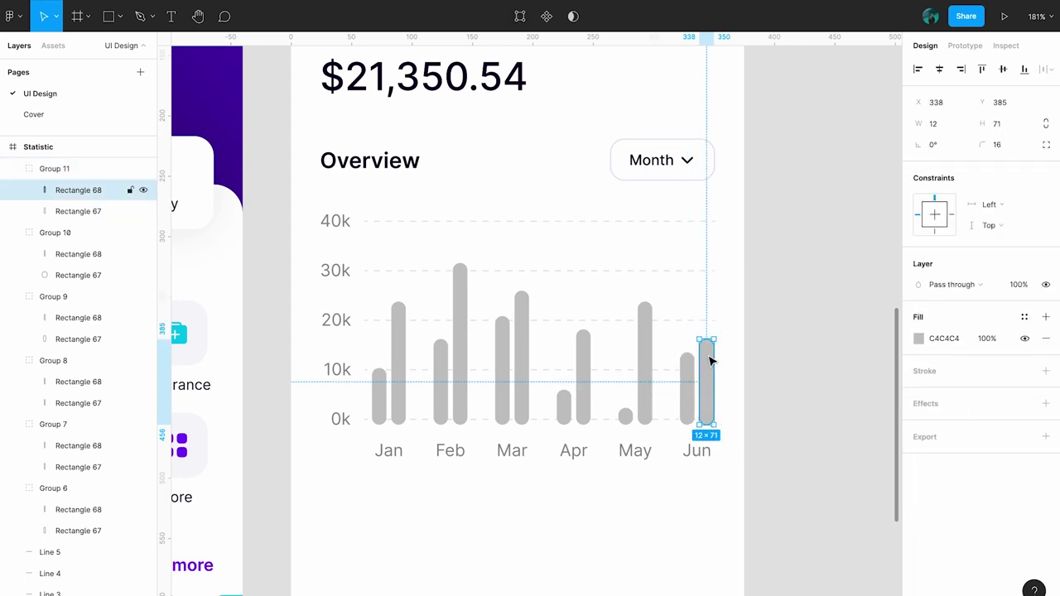
{"action": "left_click", "coordinate": [659, 501]}
{"action": "scroll", "coordinate": [580, 497], "scroll_direction": "down", "scroll_amount": 2}
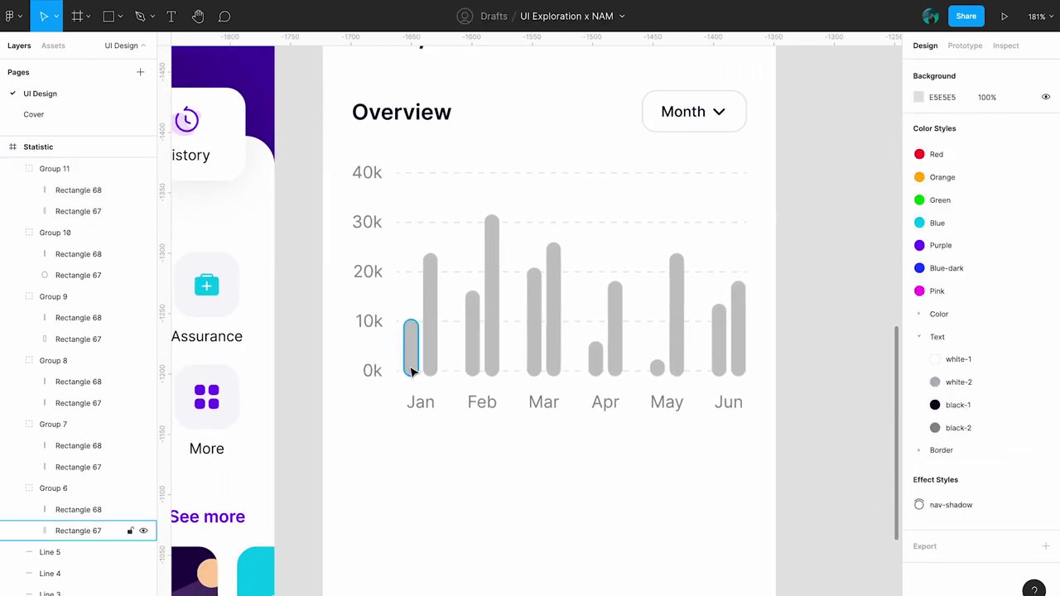
{"action": "left_click", "coordinate": [411, 348], "text": "ctrl"}
{"action": "left_click", "coordinate": [470, 362], "text": "ctrl+shift"}
{"action": "left_click", "coordinate": [534, 332], "text": "ctrl+shift"}
{"action": "left_click", "coordinate": [596, 358], "text": "ctrl+shift"}
{"action": "left_click", "coordinate": [657, 367], "text": "ctrl+shift"}
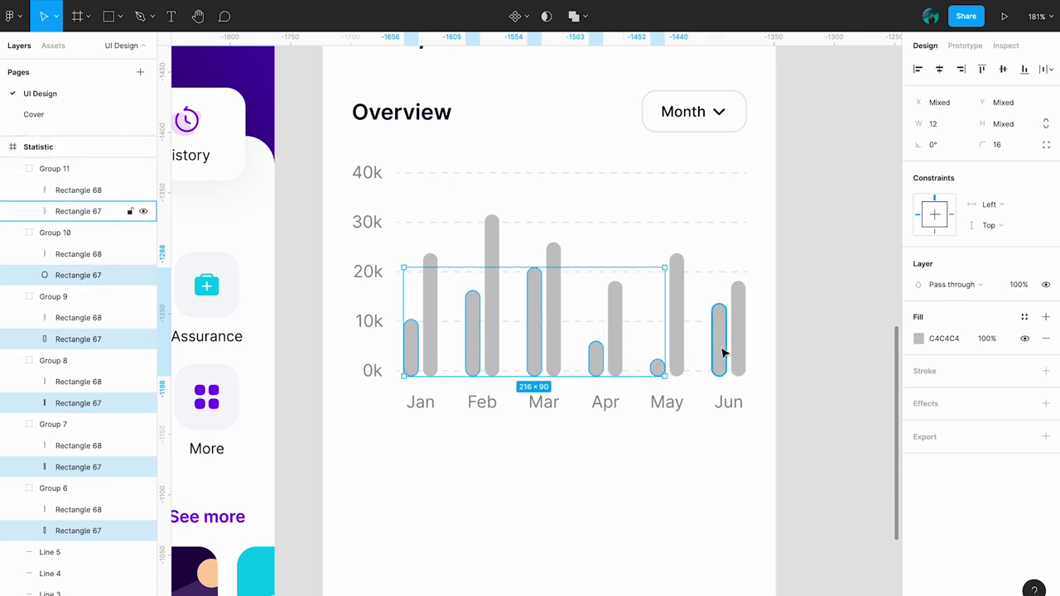
{"action": "left_click", "coordinate": [719, 344], "text": "ctrl+shift"}
{"action": "left_click", "coordinate": [1025, 317]}
{"action": "left_click", "coordinate": [1017, 397]}
{"action": "left_click", "coordinate": [737, 332], "text": "ctrl"}
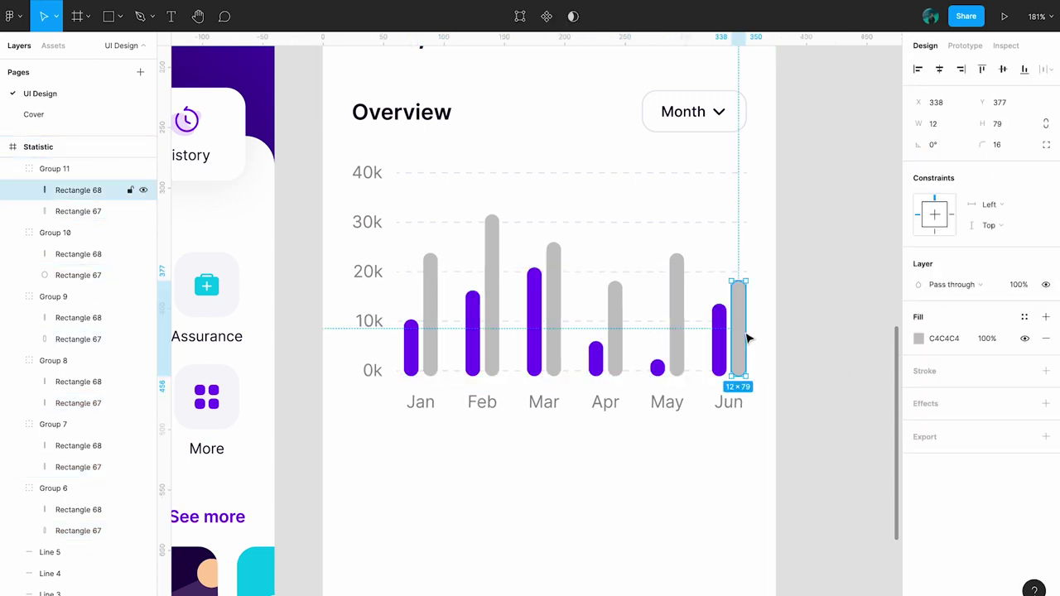
{"action": "left_click", "coordinate": [677, 323], "text": "ctrl+shift"}
{"action": "left_click", "coordinate": [615, 323], "text": "ctrl+shift"}
{"action": "left_click", "coordinate": [552, 287], "text": "ctrl+shift"}
{"action": "left_click", "coordinate": [492, 290], "text": "ctrl+shift"}
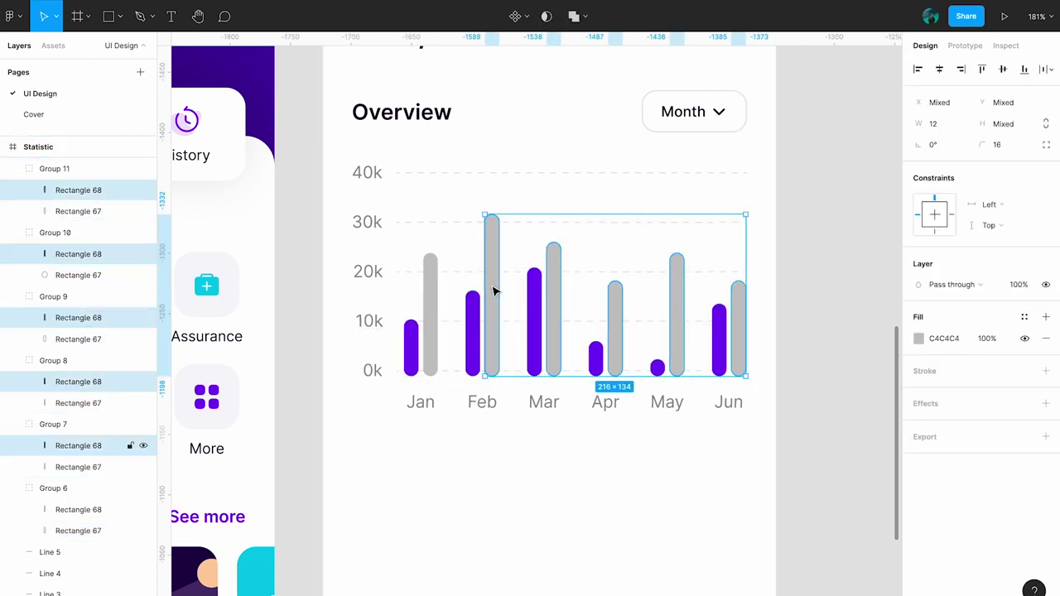
{"action": "left_click", "coordinate": [430, 314], "text": "ctrl+shift"}
{"action": "left_click", "coordinate": [1025, 317]}
{"action": "left_click", "coordinate": [928, 464]}
{"action": "left_click", "coordinate": [426, 516]}
{"action": "key", "text": "shift+0"}
{"action": "left_click_drag", "start_coordinate": [367, 298], "coordinate": [606, 473]}
{"action": "left_click", "coordinate": [522, 497]}
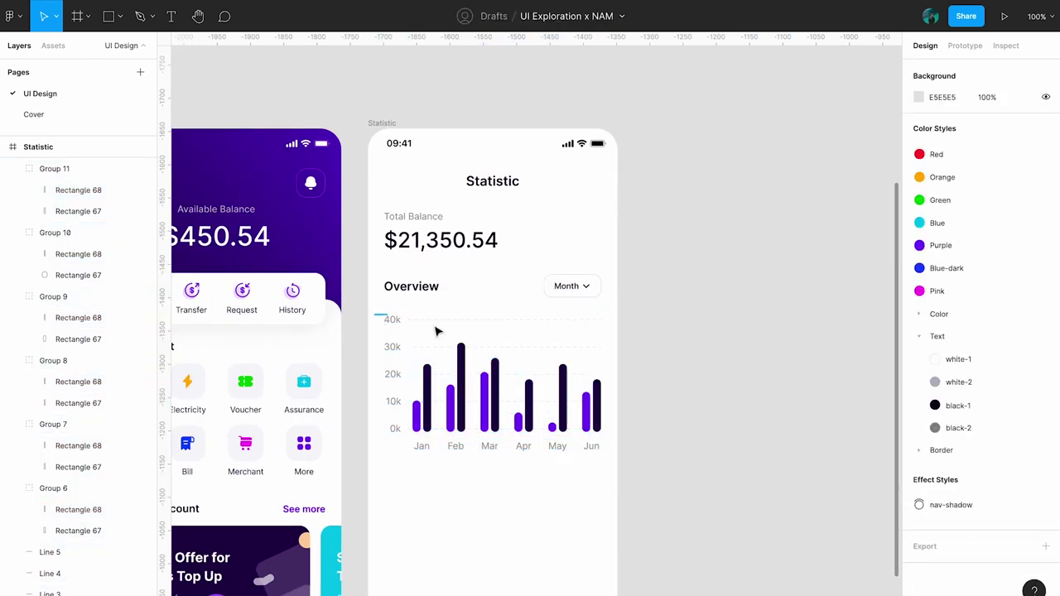
{"action": "left_click_drag", "start_coordinate": [437, 331], "coordinate": [549, 504]}
{"action": "key", "text": "ctrl+g"}
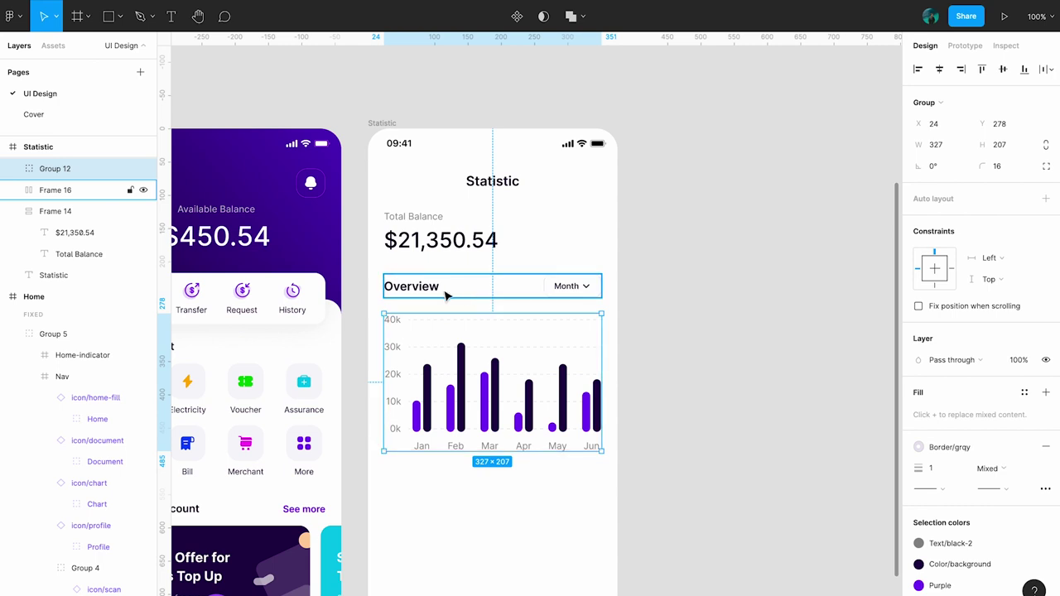
{"action": "left_click", "coordinate": [446, 296], "text": "shift"}
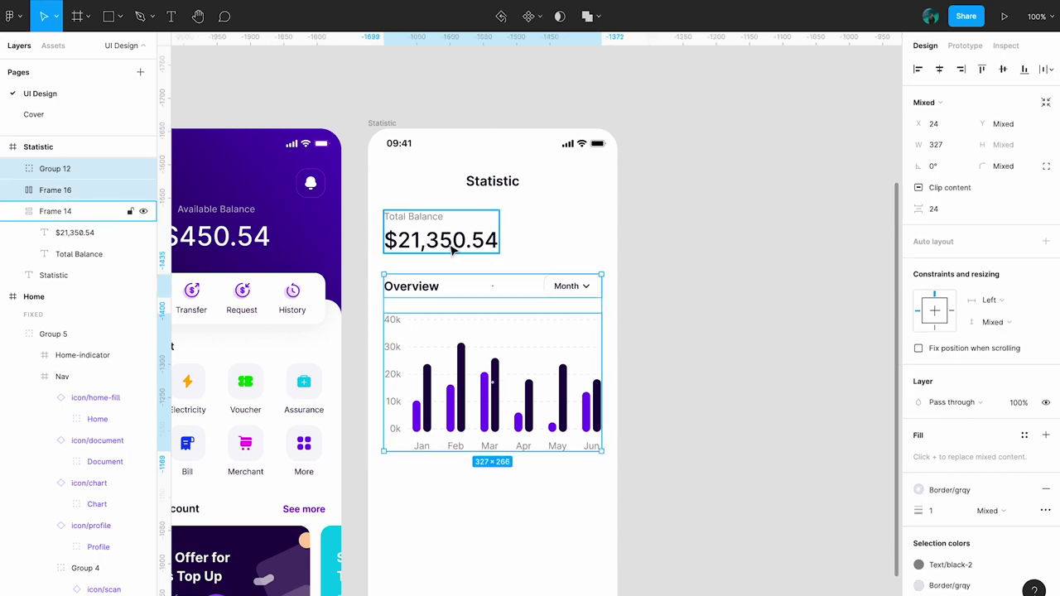
{"action": "left_click", "coordinate": [497, 240], "text": "shift"}
{"action": "left_click", "coordinate": [544, 199]}
{"action": "scroll", "coordinate": [514, 249], "scroll_direction": "down", "scroll_amount": 2}
{"action": "scroll", "coordinate": [514, 249], "scroll_direction": "left", "scroll_amount": 2}
{"action": "scroll", "coordinate": [489, 294], "scroll_direction": "down", "scroll_amount": 2}
{"action": "scroll", "coordinate": [514, 280], "scroll_direction": "up", "scroll_amount": 3}
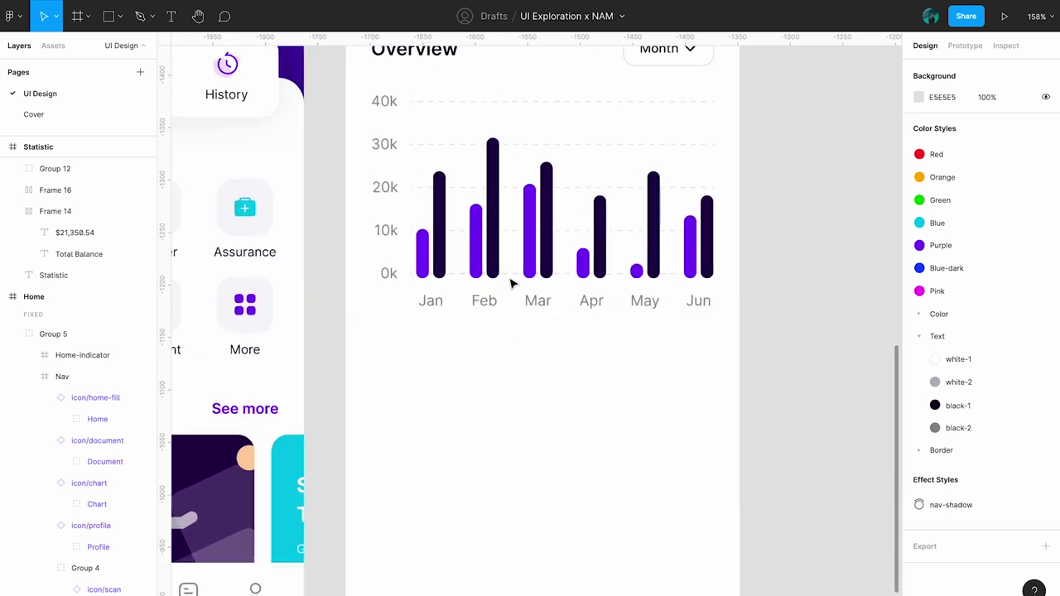
{"action": "scroll", "coordinate": [506, 367], "scroll_direction": "up", "scroll_amount": 2}
{"action": "scroll", "coordinate": [508, 367], "scroll_direction": "down", "scroll_amount": 2}
{"action": "scroll", "coordinate": [506, 367], "scroll_direction": "up", "scroll_amount": 2}
{"action": "scroll", "coordinate": [506, 367], "scroll_direction": "down", "scroll_amount": 2}
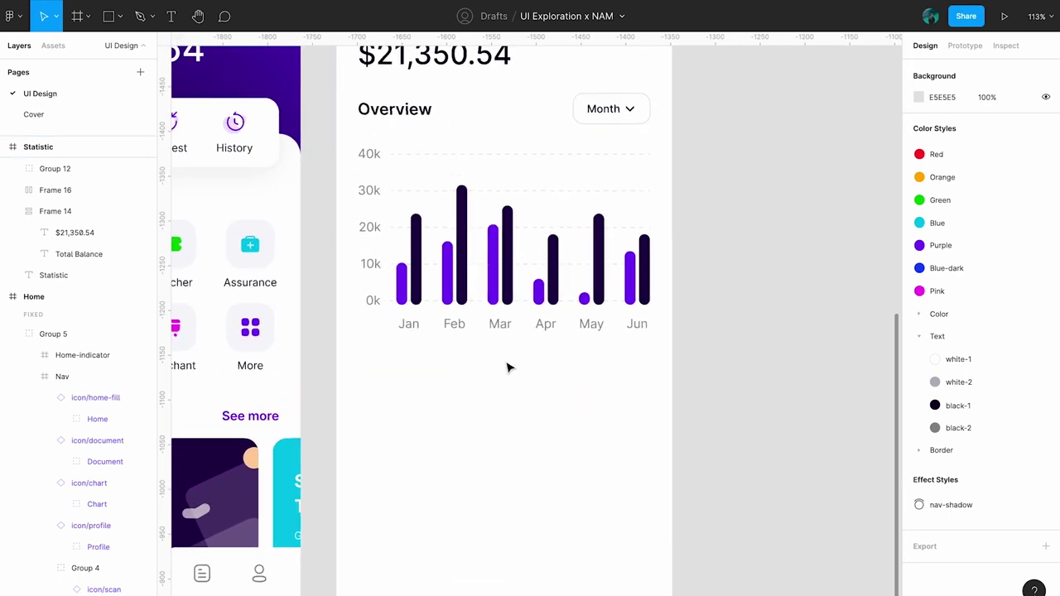
{"action": "scroll", "coordinate": [450, 347], "scroll_direction": "up", "scroll_amount": 3}
{"action": "scroll", "coordinate": [414, 249], "scroll_direction": "up", "scroll_amount": 3}
{"action": "left_click", "coordinate": [408, 215], "text": "ctrl"}
Step: Copy both Jan bars out of the chart group and shrink them into 12 px legend dots
{"action": "left_click_drag", "start_coordinate": [431, 213], "coordinate": [431, 440]}
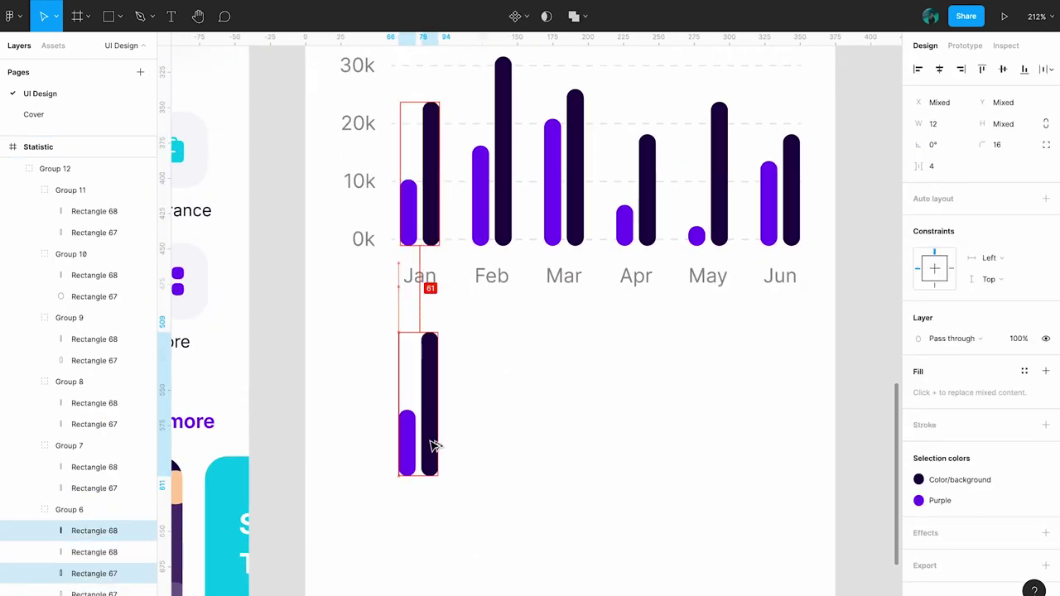
{"action": "left_click", "coordinate": [421, 427]}
{"action": "double_click", "coordinate": [425, 427]}
{"action": "left_click", "coordinate": [407, 439], "text": "shift"}
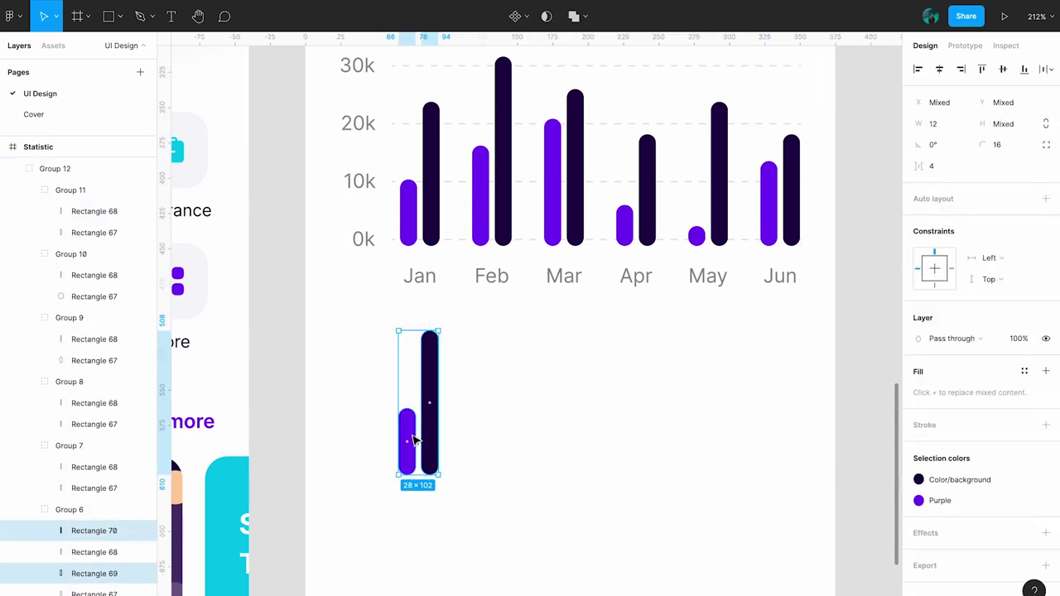
{"action": "key", "text": "ctrl+x"}
{"action": "key", "text": "ctrl+v"}
{"action": "scroll", "coordinate": [530, 298], "scroll_direction": "down", "scroll_amount": 3}
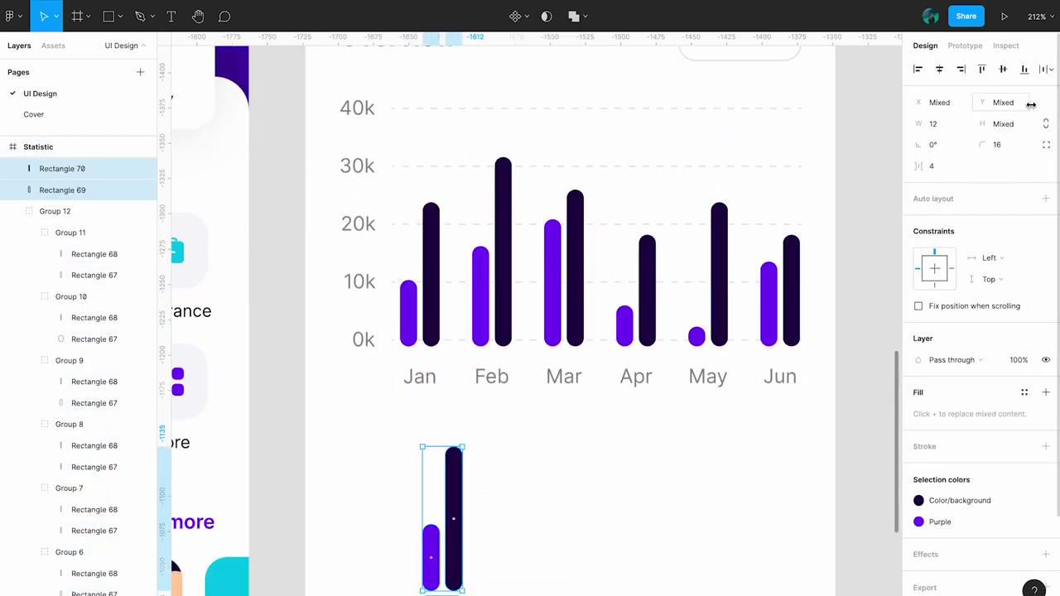
{"action": "type", "text": "2"}
{"action": "key", "text": "Return"}
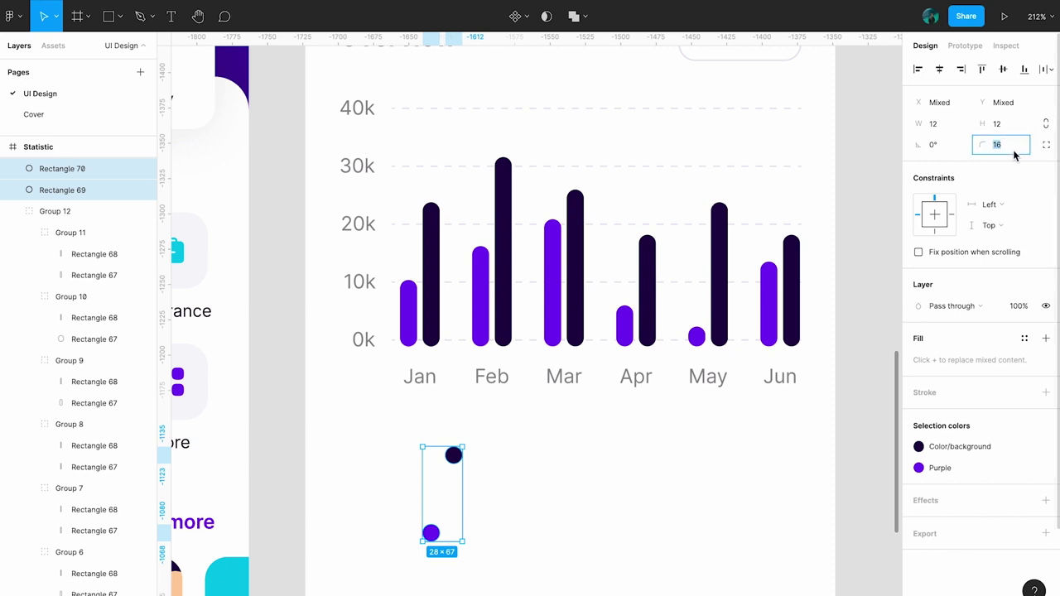
{"action": "type", "text": "4"}
Step: Make an auto-layout Income legend item with the dark dot and a vertically centered label
{"action": "left_click", "coordinate": [680, 439]}
{"action": "mouse_move", "coordinate": [461, 462]}
{"action": "left_mouse_down"}
{"action": "mouse_move", "coordinate": [554, 482]}
{"action": "mouse_move", "coordinate": [370, 459]}
{"action": "left_mouse_up"}
{"action": "left_click_drag", "start_coordinate": [425, 384], "coordinate": [448, 443]}
{"action": "key", "text": "shift+a"}
{"action": "key", "text": "ctrl+z"}
{"action": "left_click", "coordinate": [390, 454], "text": "shift"}
{"action": "key", "text": "shift+a"}
{"action": "left_click", "coordinate": [1046, 241]}
{"action": "left_click", "coordinate": [984, 243]}
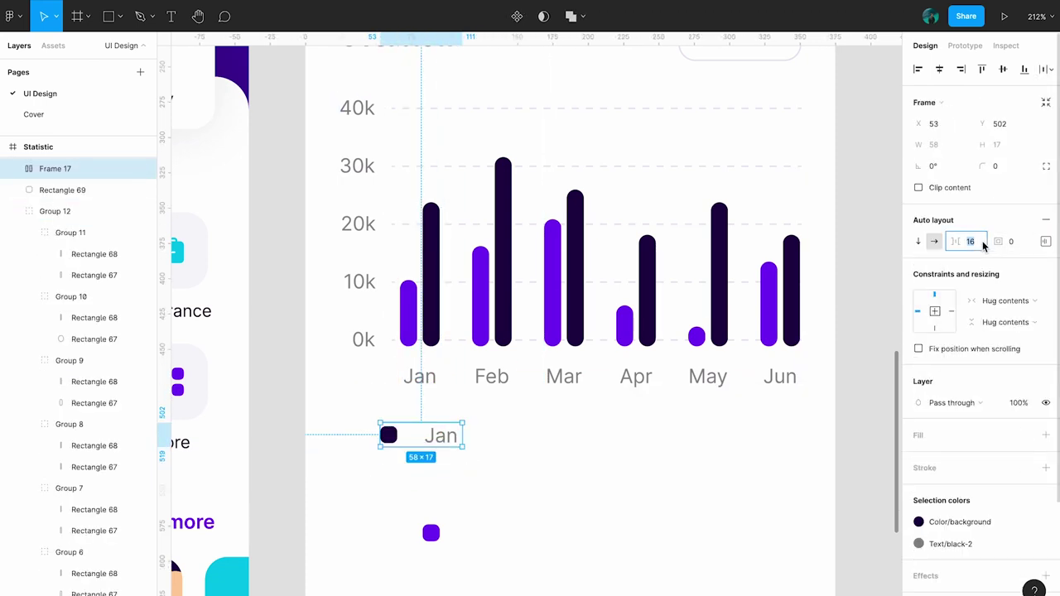
{"action": "double_click", "coordinate": [427, 436]}
{"action": "type", "text": "Income"}
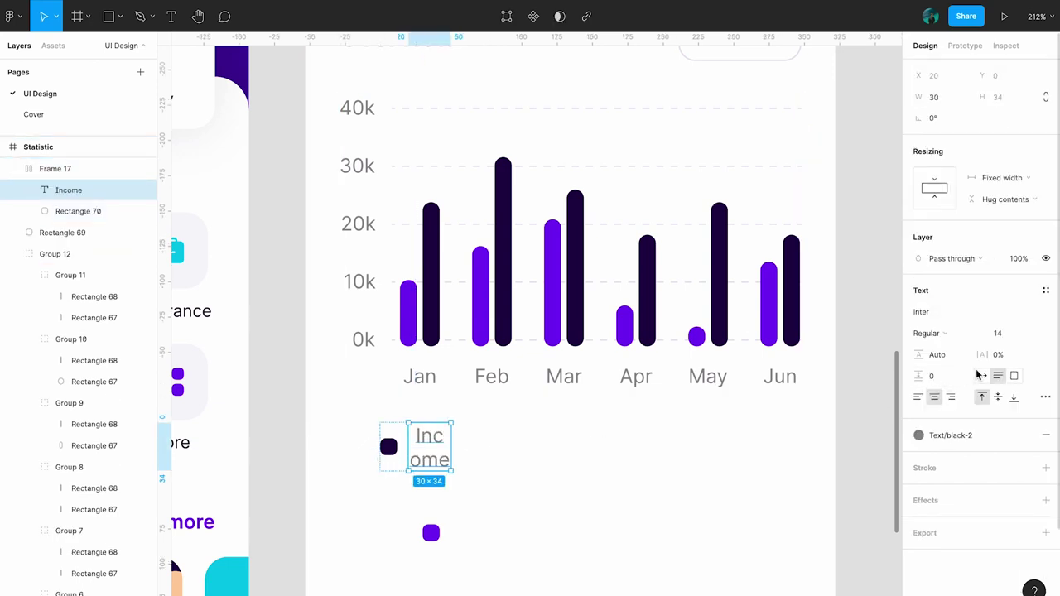
{"action": "left_click", "coordinate": [982, 375]}
Step: Duplicate the legend item as Expense, swapping in the purple dot
{"action": "left_click", "coordinate": [514, 489]}
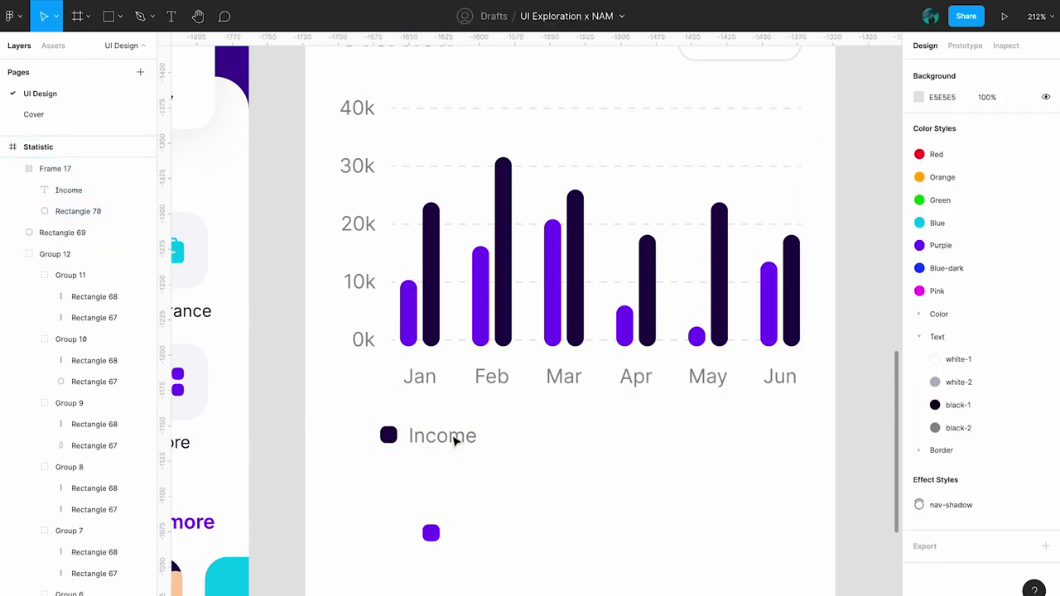
{"action": "left_click", "coordinate": [455, 437]}
{"action": "mouse_move", "coordinate": [445, 439]}
{"action": "left_mouse_down"}
{"action": "mouse_move", "coordinate": [581, 439]}
{"action": "mouse_move", "coordinate": [530, 439]}
{"action": "left_mouse_up"}
{"action": "left_click", "coordinate": [431, 532]}
{"action": "key", "text": "ctrl+x"}
{"action": "left_click", "coordinate": [561, 437]}
{"action": "key", "text": "ctrl+v"}
{"action": "left_click", "coordinate": [526, 436]}
{"action": "key", "text": "Delete"}
{"action": "double_click", "coordinate": [578, 437]}
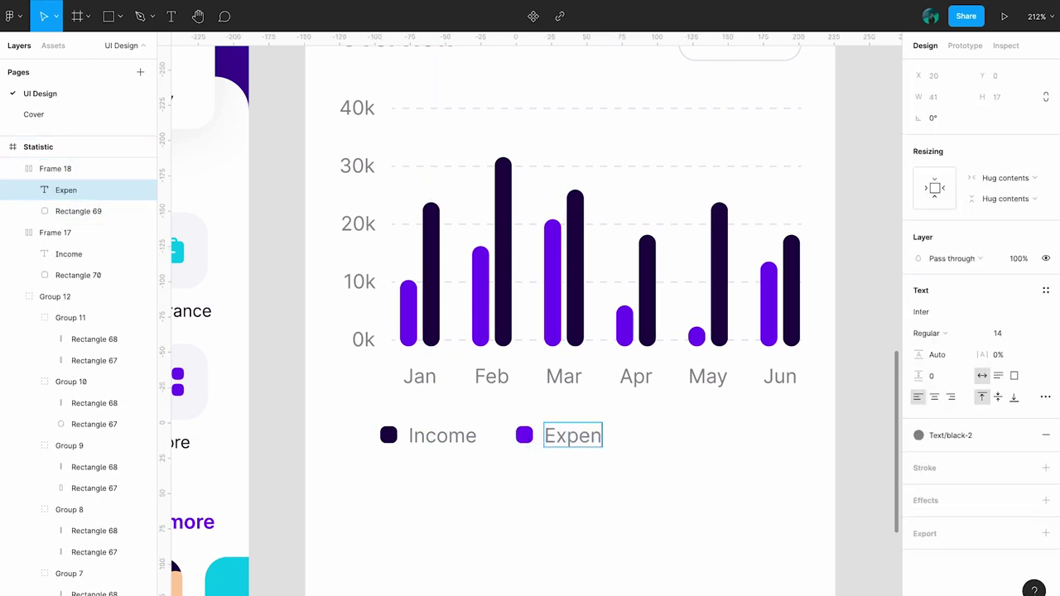
Step: Space the Expense item away from Income and align both with the Jan bar
{"action": "left_click", "coordinate": [513, 566]}
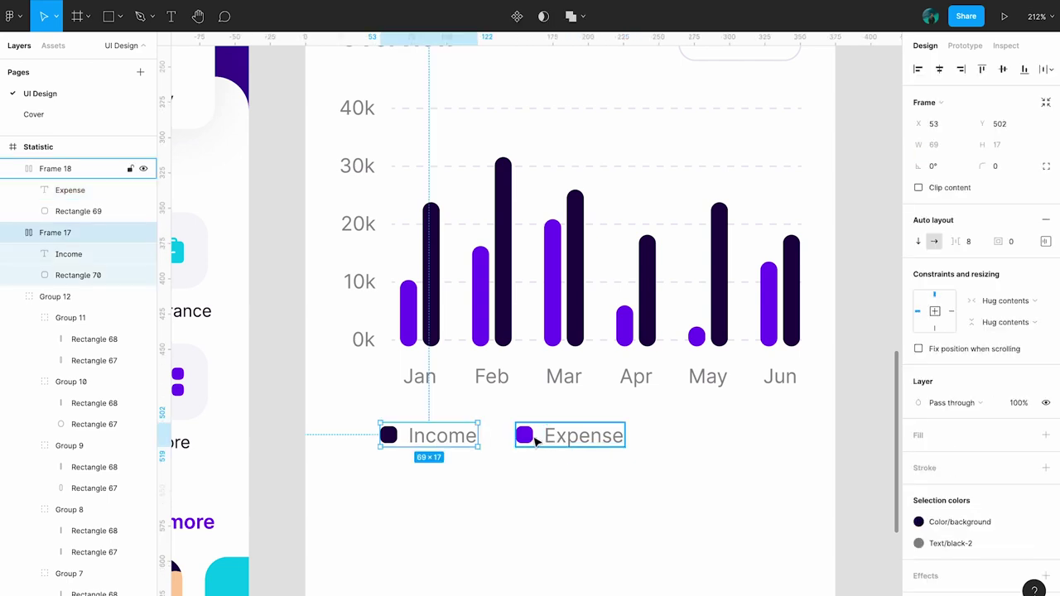
{"action": "left_click_drag", "start_coordinate": [525, 435], "coordinate": [534, 440]}
{"action": "left_click", "coordinate": [428, 435], "text": "shift"}
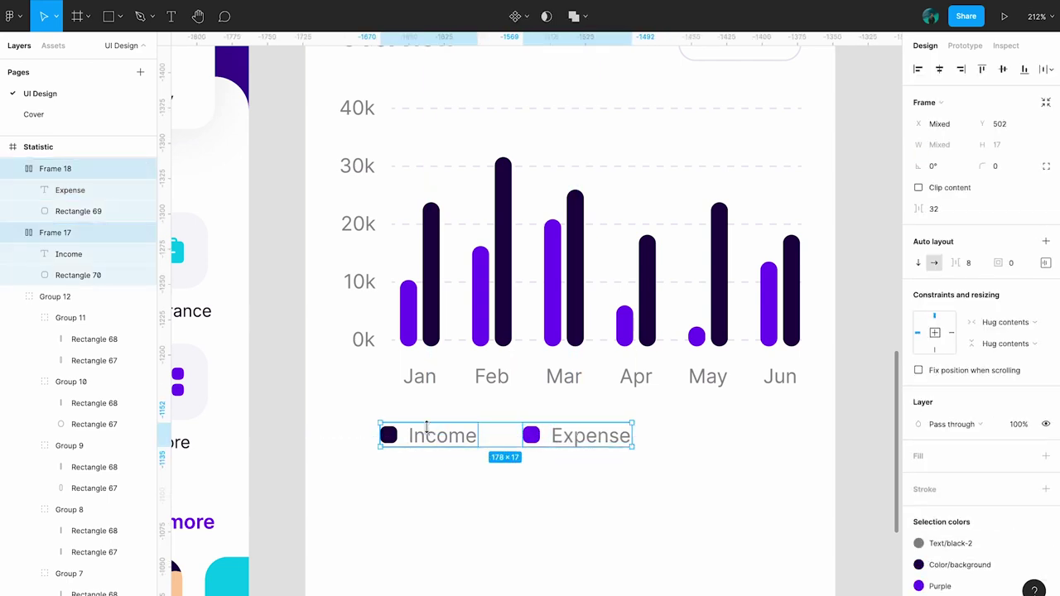
{"action": "left_click_drag", "start_coordinate": [428, 435], "coordinate": [436, 441]}
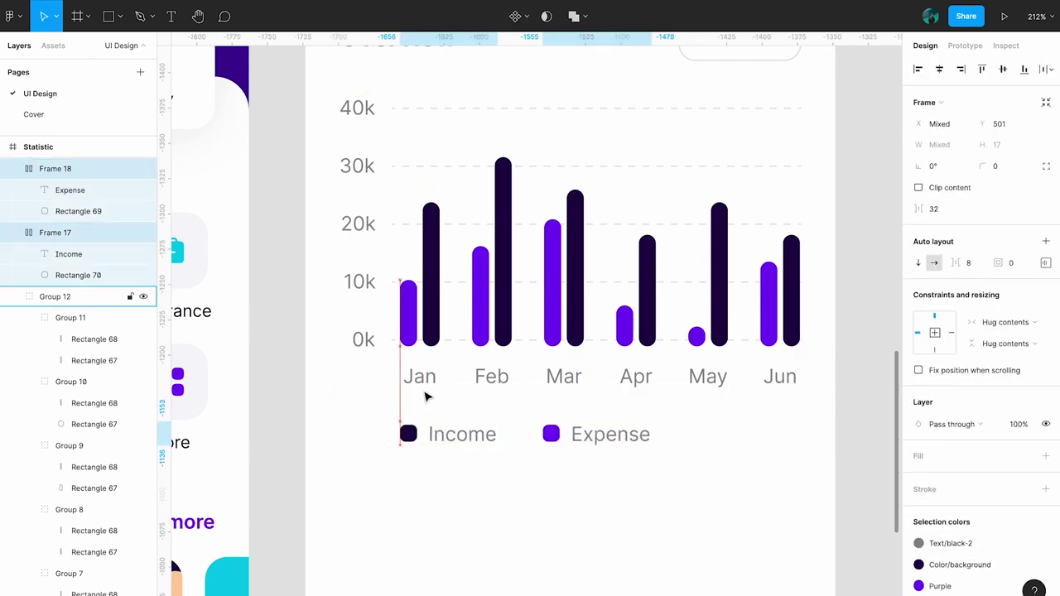
Step: Fine-tune the legend's vertical position and paste the bottom navigation bar into the Statistic screen
{"action": "scroll", "coordinate": [429, 397], "scroll_direction": "down", "scroll_amount": 5, "text": "ctrl"}
{"action": "scroll", "coordinate": [464, 482], "scroll_direction": "down", "scroll_amount": 2}
{"action": "key", "text": "Escape"}
{"action": "scroll", "coordinate": [478, 456], "scroll_direction": "down", "scroll_amount": 2}
{"action": "left_click", "coordinate": [472, 276]}
{"action": "left_click", "coordinate": [553, 276], "text": "shift"}
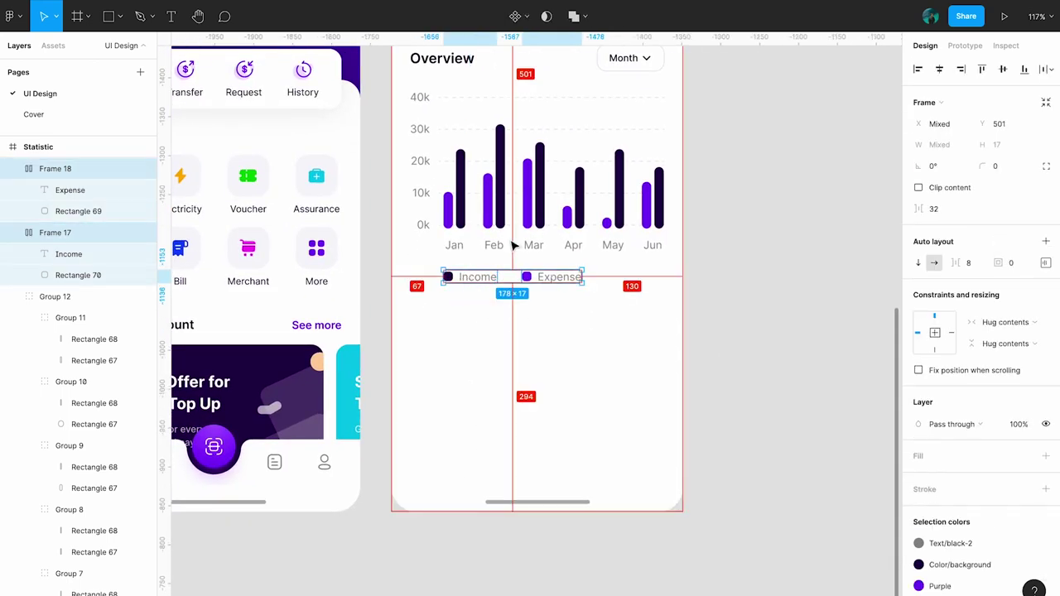
{"action": "key", "text": "Up"}
{"action": "key", "text": "Up"}
{"action": "key", "text": "Up"}
{"action": "key", "text": "Escape"}
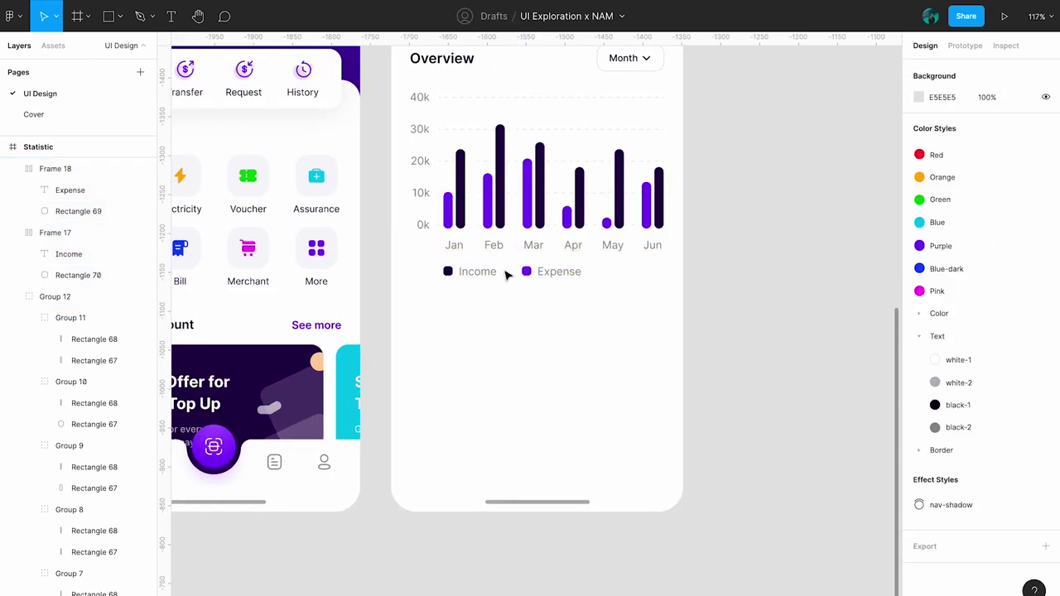
{"action": "left_click", "coordinate": [472, 272]}
{"action": "left_click", "coordinate": [552, 274], "text": "shift"}
{"action": "key", "text": "Down"}
{"action": "key", "text": "Down"}
{"action": "key", "text": "Down"}
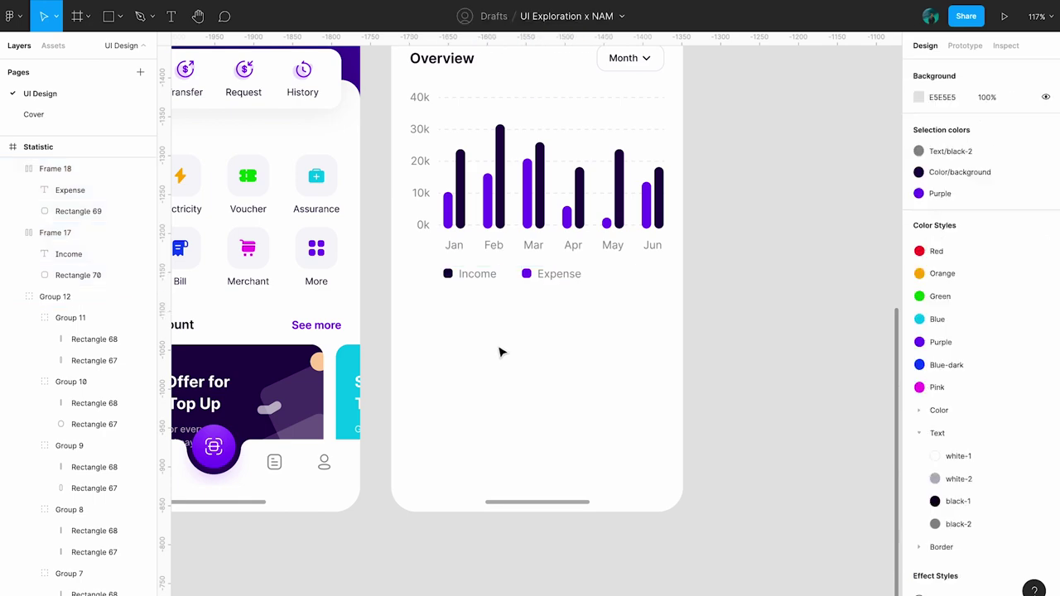
{"action": "key", "text": "ctrl+v"}
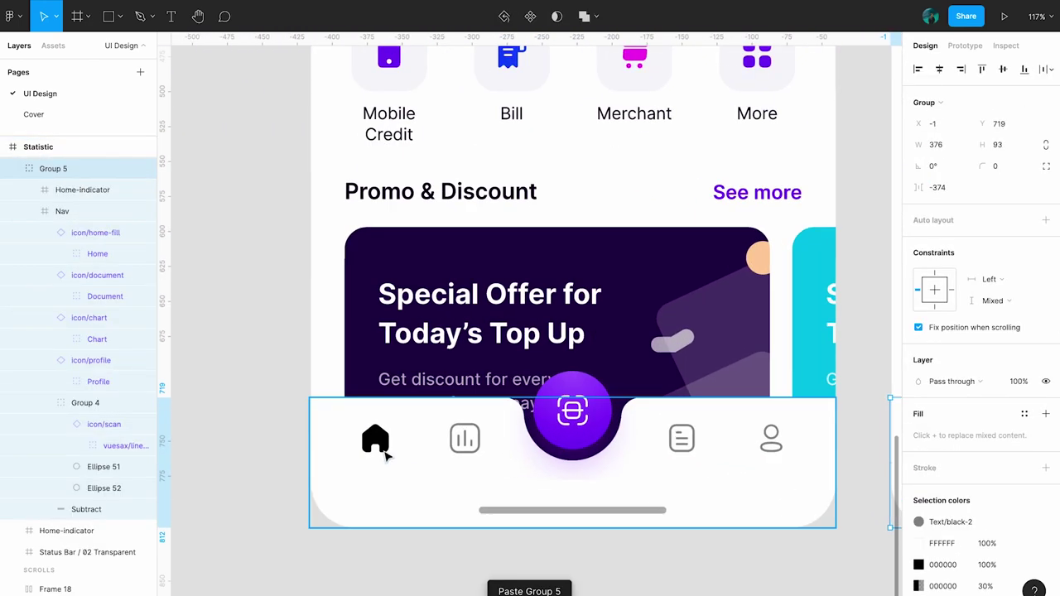
Step: Fill the Home screen's home icon with the Purple colour style
{"action": "left_click", "coordinate": [376, 441], "text": "ctrl"}
{"action": "scroll", "coordinate": [1014, 505], "scroll_direction": "down", "scroll_amount": 2}
{"action": "left_click", "coordinate": [1024, 356]}
{"action": "left_click", "coordinate": [861, 425]}
{"action": "key", "text": "Escape"}
{"action": "scroll", "coordinate": [580, 414], "scroll_direction": "down", "scroll_amount": 5, "text": "ctrl"}
Step: Select the Statistic screen's home icon and browse replacement icons for it
{"action": "left_click", "coordinate": [636, 517]}
{"action": "scroll", "coordinate": [740, 520], "scroll_direction": "right", "scroll_amount": 3}
{"action": "left_click", "coordinate": [945, 220]}
{"action": "scroll", "coordinate": [953, 464], "scroll_direction": "down", "scroll_amount": 2}
{"action": "scroll", "coordinate": [961, 414], "scroll_direction": "up", "scroll_amount": 5}
{"action": "scroll", "coordinate": [960, 414], "scroll_direction": "down", "scroll_amount": 2}
{"action": "scroll", "coordinate": [928, 450], "scroll_direction": "up", "scroll_amount": 2}
{"action": "scroll", "coordinate": [950, 396], "scroll_direction": "down", "scroll_amount": 4}
{"action": "scroll", "coordinate": [950, 396], "scroll_direction": "down", "scroll_amount": 3}
{"action": "scroll", "coordinate": [705, 395], "scroll_direction": "down", "scroll_amount": 5, "text": "ctrl"}
{"action": "scroll", "coordinate": [387, 236], "scroll_direction": "up", "scroll_amount": 5, "text": "ctrl"}
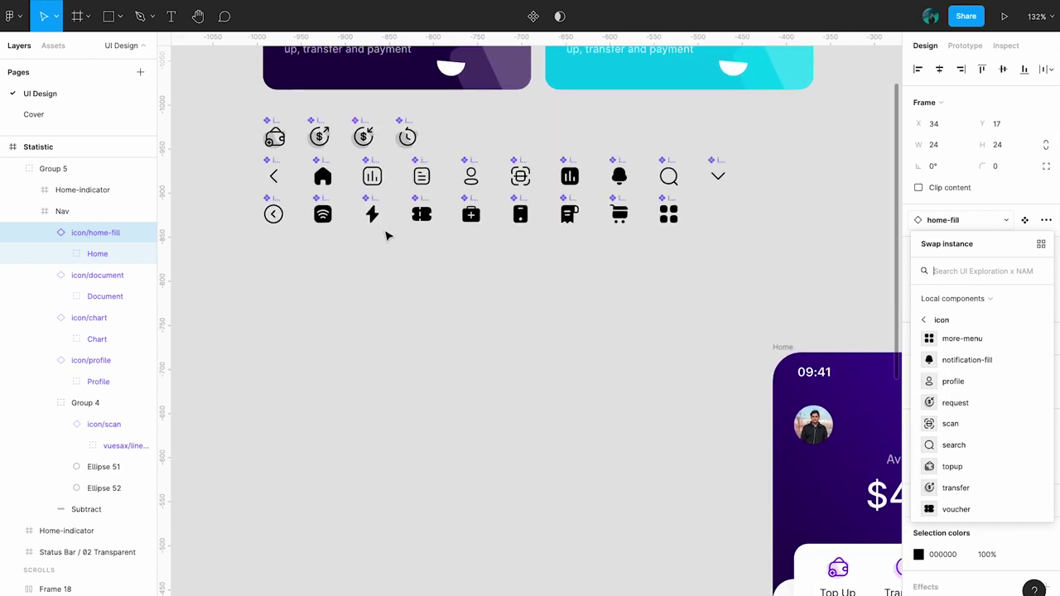
{"action": "scroll", "coordinate": [387, 236], "scroll_direction": "down", "scroll_amount": 5}
Step: Replace the Statistic home icon's fill with a 1.5 black-2 stroke outline
{"action": "double_click", "coordinate": [555, 339]}
{"action": "key", "text": "shift+2"}
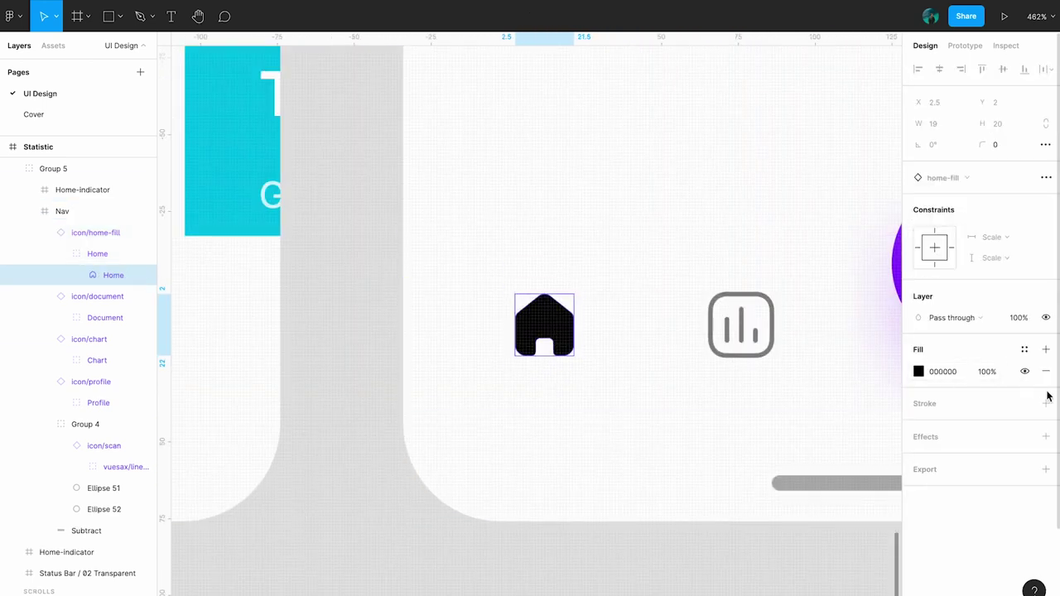
{"action": "left_click", "coordinate": [1046, 404]}
{"action": "left_click", "coordinate": [1046, 371]}
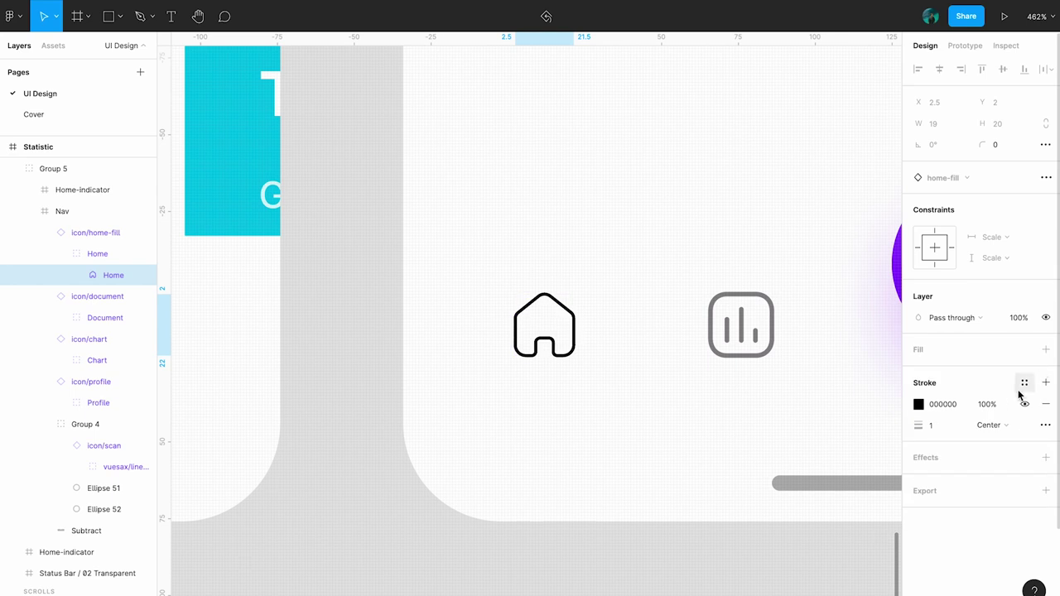
{"action": "left_click", "coordinate": [938, 540]}
{"action": "left_click", "coordinate": [940, 341]}
{"action": "type", "text": "1.5"}
{"action": "key", "text": "Return"}
Step: Swap the Statistic chart icon to chart-fill and colour it Purple
{"action": "scroll", "coordinate": [471, 393], "scroll_direction": "right", "scroll_amount": 2}
{"action": "left_click", "coordinate": [644, 321]}
{"action": "left_click", "coordinate": [969, 308]}
{"action": "scroll", "coordinate": [604, 433], "scroll_direction": "down", "scroll_amount": 10}
{"action": "scroll", "coordinate": [604, 433], "scroll_direction": "up", "scroll_amount": 5}
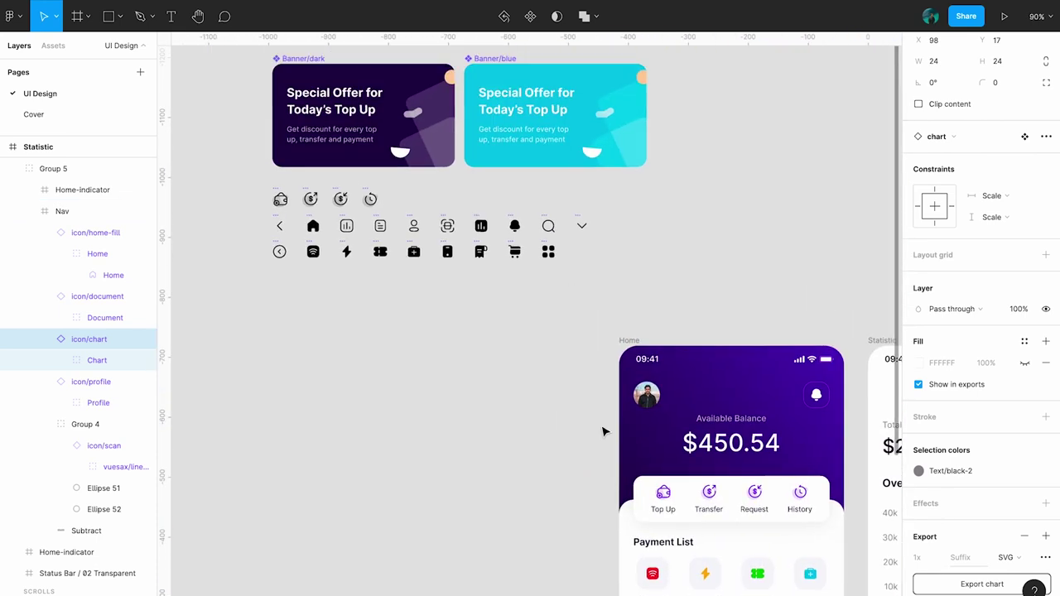
{"action": "scroll", "coordinate": [603, 431], "scroll_direction": "down", "scroll_amount": 5}
{"action": "scroll", "coordinate": [480, 365], "scroll_direction": "up", "scroll_amount": 3}
{"action": "left_click", "coordinate": [949, 138]}
{"action": "left_click", "coordinate": [1004, 279]}
{"action": "left_click", "coordinate": [1025, 470]}
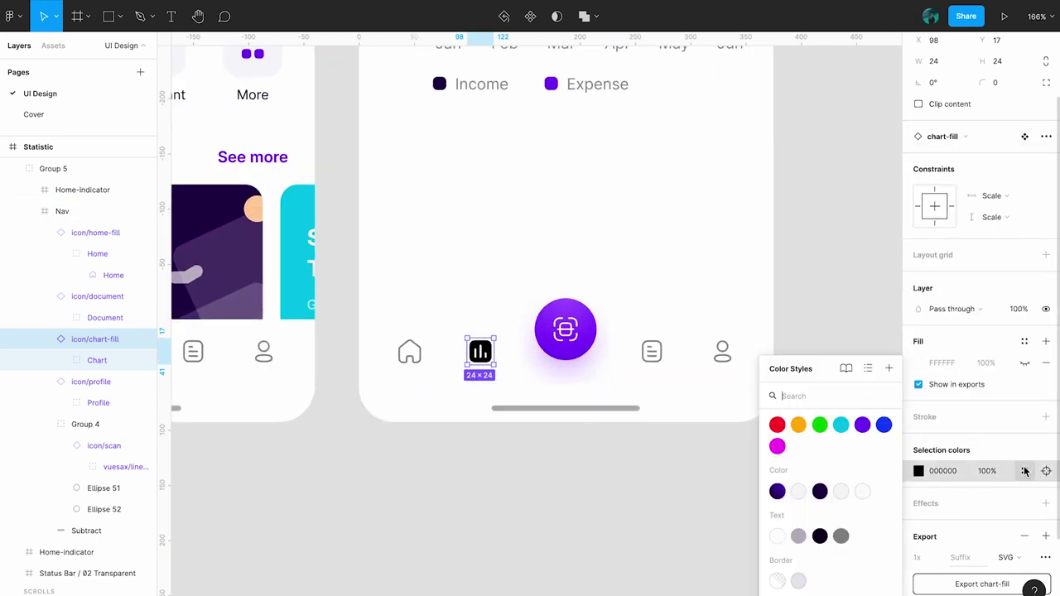
{"action": "left_click", "coordinate": [862, 425]}
Step: Apply the nav-shadow effect to both the Home and Statistic navigation bars
{"action": "left_click", "coordinate": [670, 542]}
{"action": "scroll", "coordinate": [580, 373], "scroll_direction": "left", "scroll_amount": 10}
{"action": "left_click", "coordinate": [505, 383]}
{"action": "left_click", "coordinate": [887, 385], "text": "shift"}
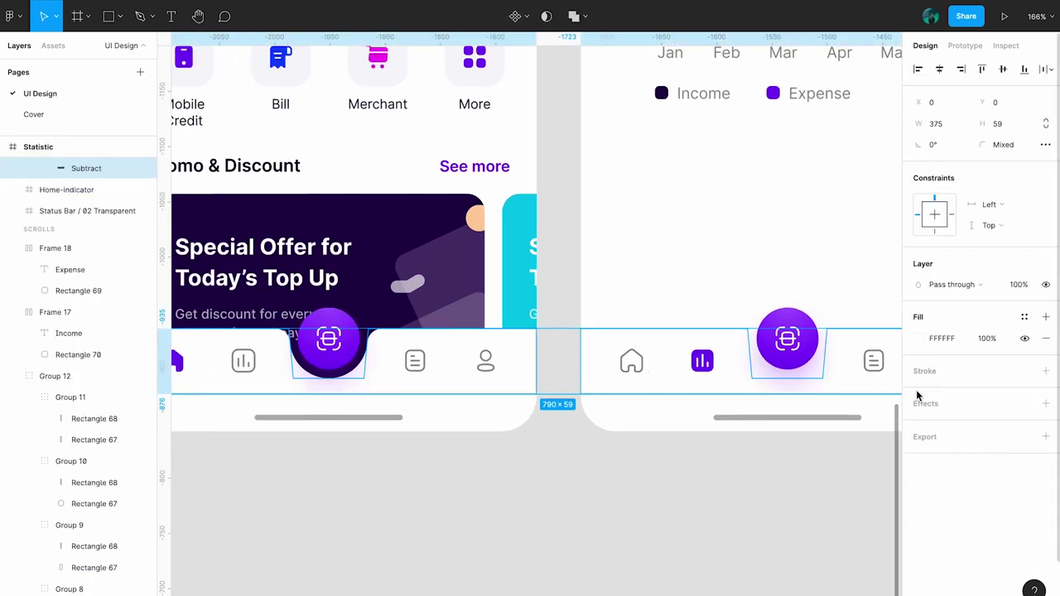
{"action": "left_click", "coordinate": [1025, 403]}
{"action": "left_click", "coordinate": [952, 490]}
{"action": "left_click", "coordinate": [805, 507]}
{"action": "scroll", "coordinate": [748, 301], "scroll_direction": "down", "scroll_amount": 2}
{"action": "scroll", "coordinate": [748, 301], "scroll_direction": "up", "scroll_amount": 5}
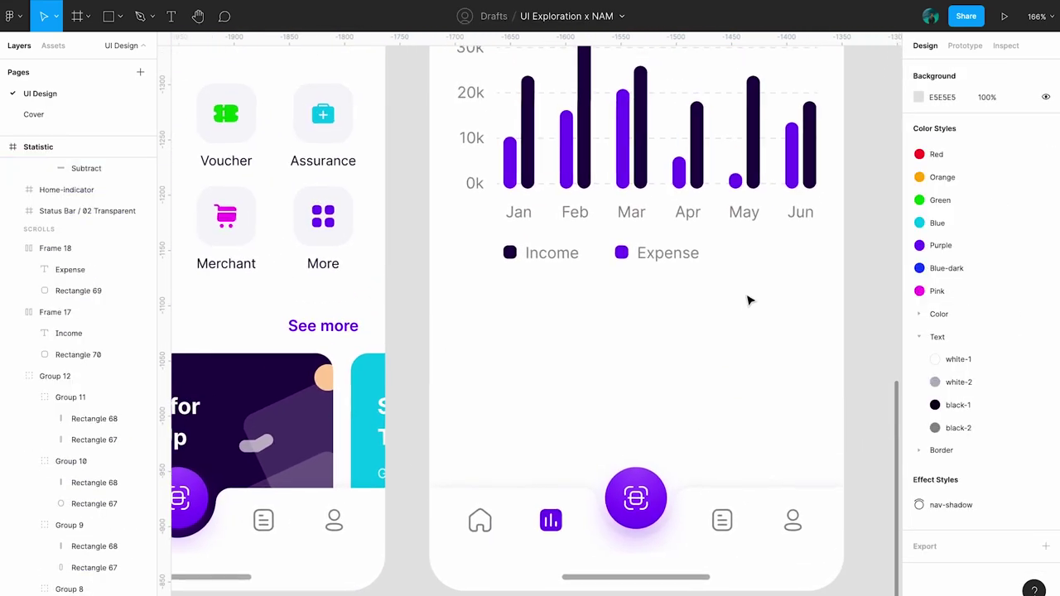
Step: Place a grey rectangle below the chart legend, stretched across the screen width
{"action": "scroll", "coordinate": [748, 300], "scroll_direction": "up", "scroll_amount": 2}
{"action": "scroll", "coordinate": [748, 301], "scroll_direction": "down", "scroll_amount": 5}
{"action": "scroll", "coordinate": [660, 401], "scroll_direction": "down", "scroll_amount": 3}
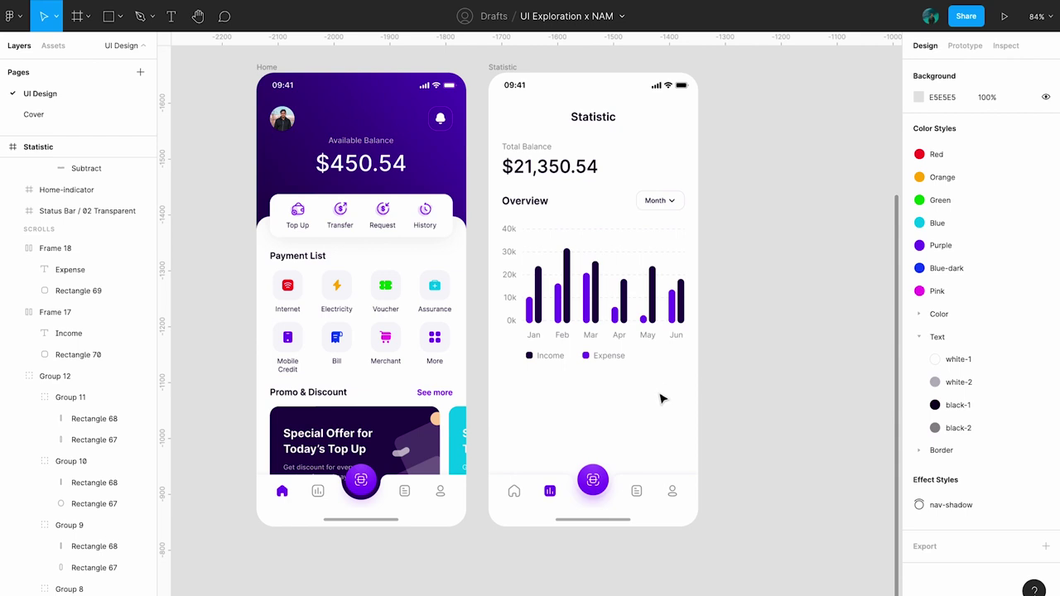
{"action": "scroll", "coordinate": [661, 401], "scroll_direction": "down", "scroll_amount": 1}
{"action": "scroll", "coordinate": [541, 430], "scroll_direction": "down", "scroll_amount": 1}
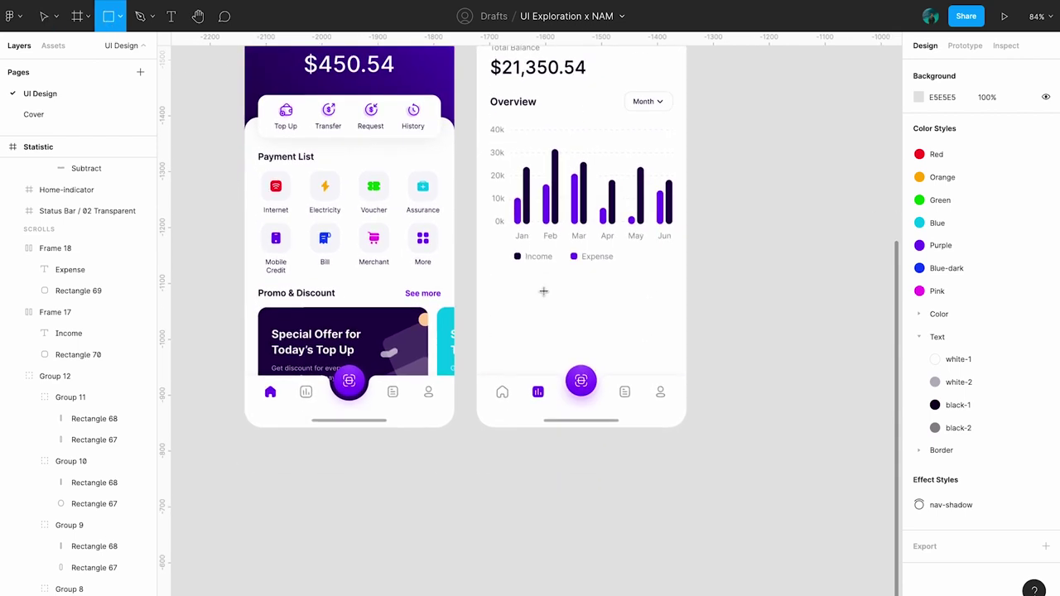
{"action": "scroll", "coordinate": [540, 431], "scroll_direction": "up", "scroll_amount": 3}
{"action": "left_click", "coordinate": [497, 218]}
{"action": "left_click_drag", "start_coordinate": [535, 270], "coordinate": [509, 332]}
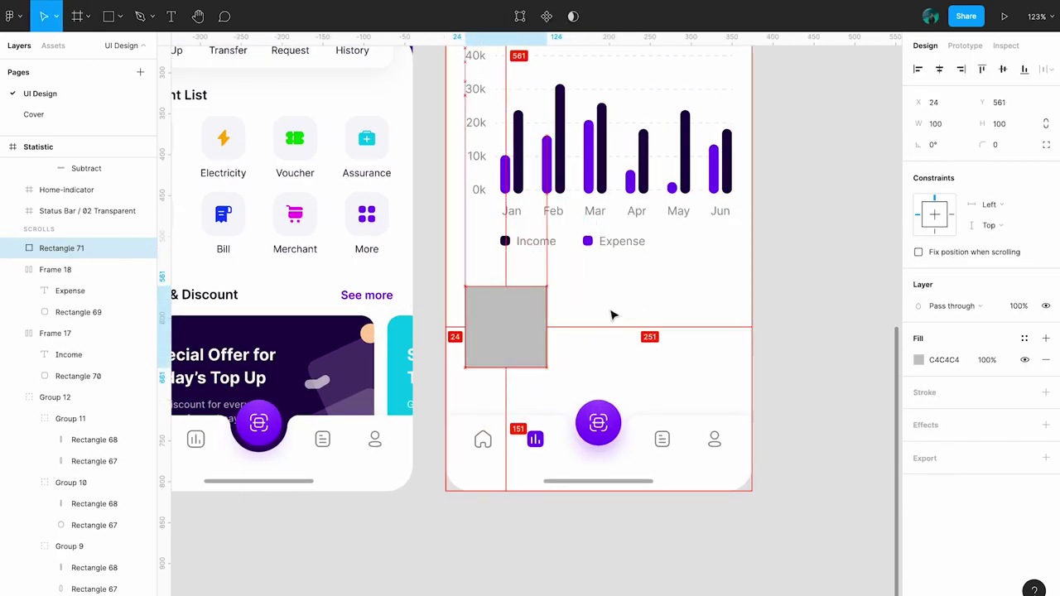
{"action": "key", "text": "shift+Up"}
{"action": "key", "text": "shift+Up"}
{"action": "key", "text": "Left"}
{"action": "key", "text": "Left"}
{"action": "key", "text": "Left"}
{"action": "left_click_drag", "start_coordinate": [547, 309], "coordinate": [733, 309]}
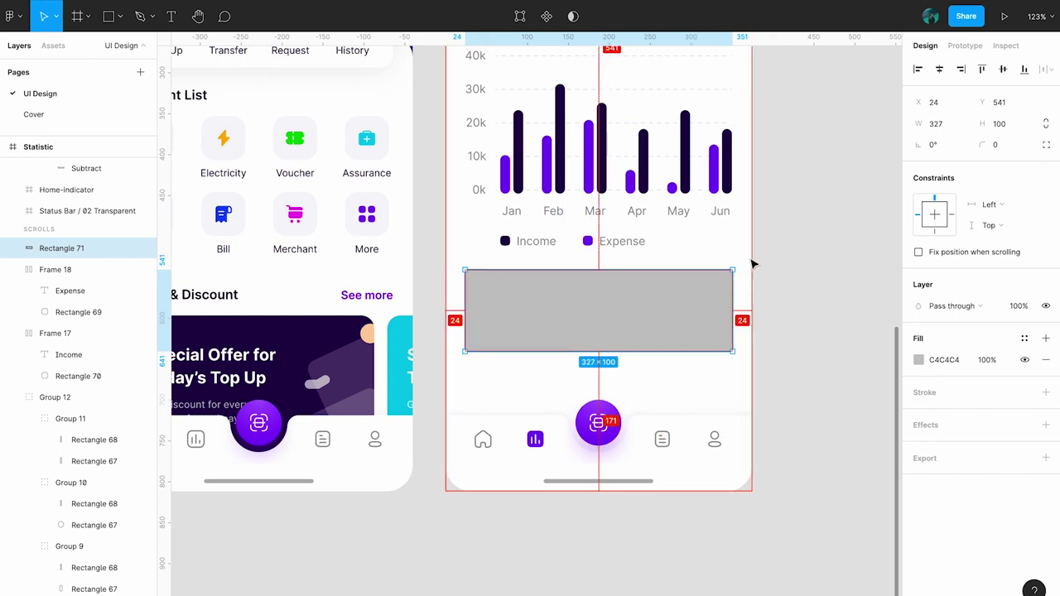
Step: Halve the rectangle's width, copy it into the right half, and make both taller
{"action": "type", "text": "/2"}
{"action": "key", "text": "Return"}
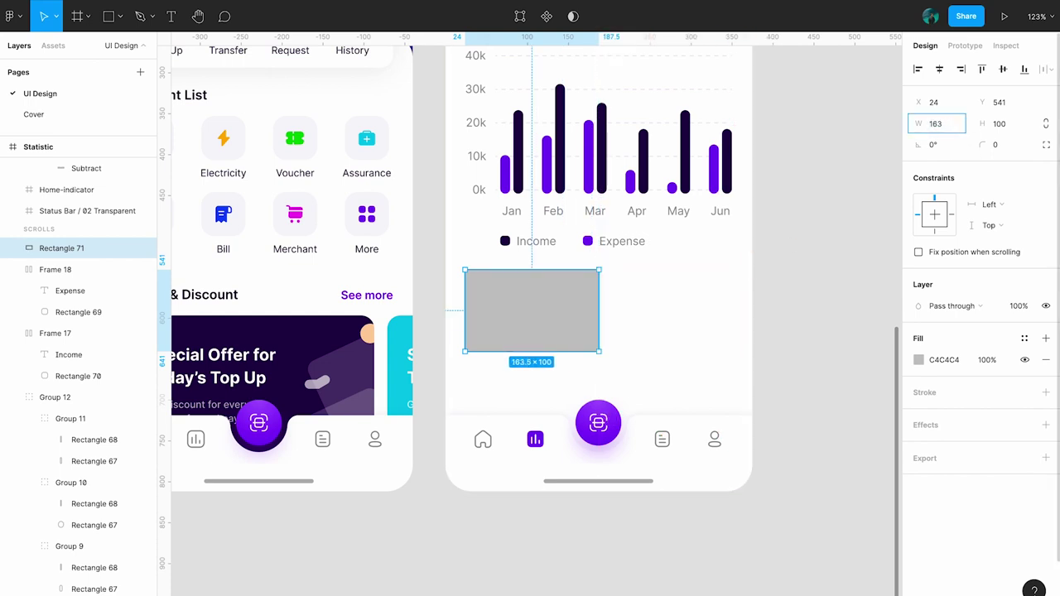
{"action": "left_click_drag", "start_coordinate": [525, 308], "coordinate": [699, 307], "text": "alt"}
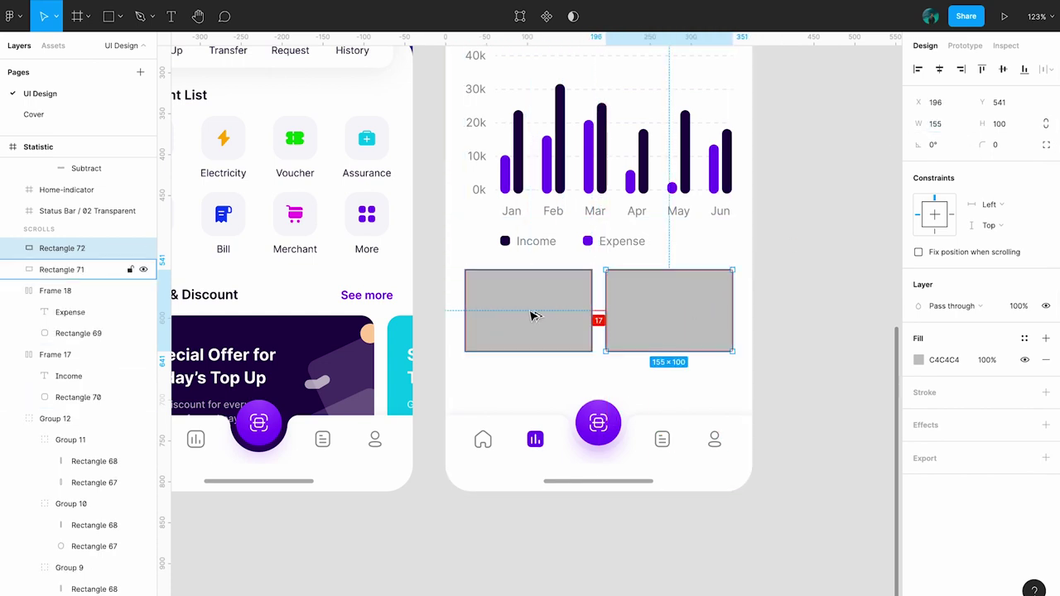
{"action": "mouse_move", "coordinate": [744, 369]}
{"action": "left_mouse_down"}
{"action": "mouse_move", "coordinate": [538, 339]}
{"action": "mouse_move", "coordinate": [543, 393]}
{"action": "left_mouse_up"}
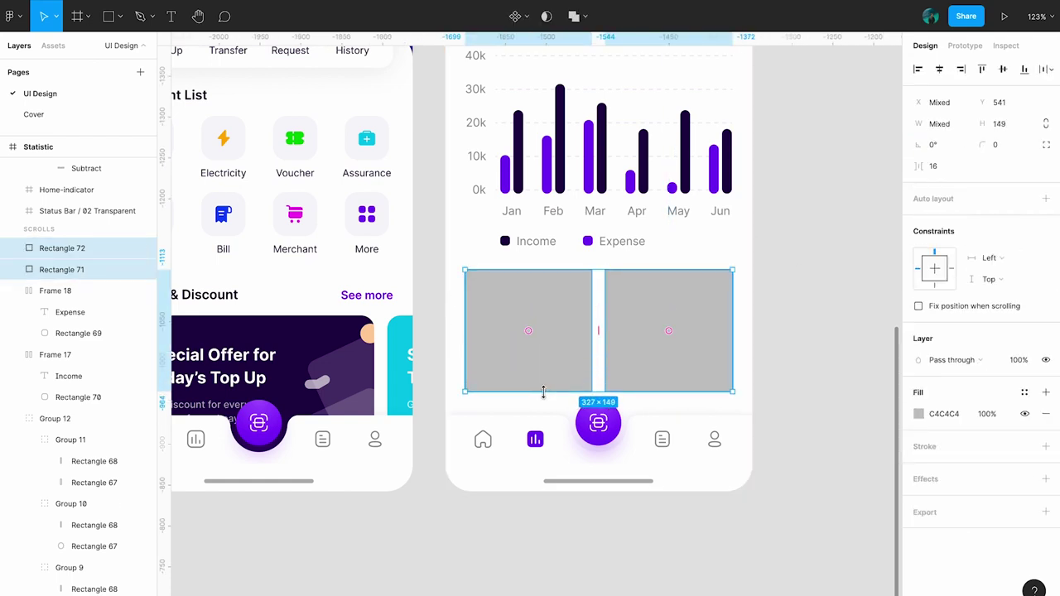
Step: Wrap the left and right grey boxes each in their own frame
{"action": "left_click", "coordinate": [535, 364]}
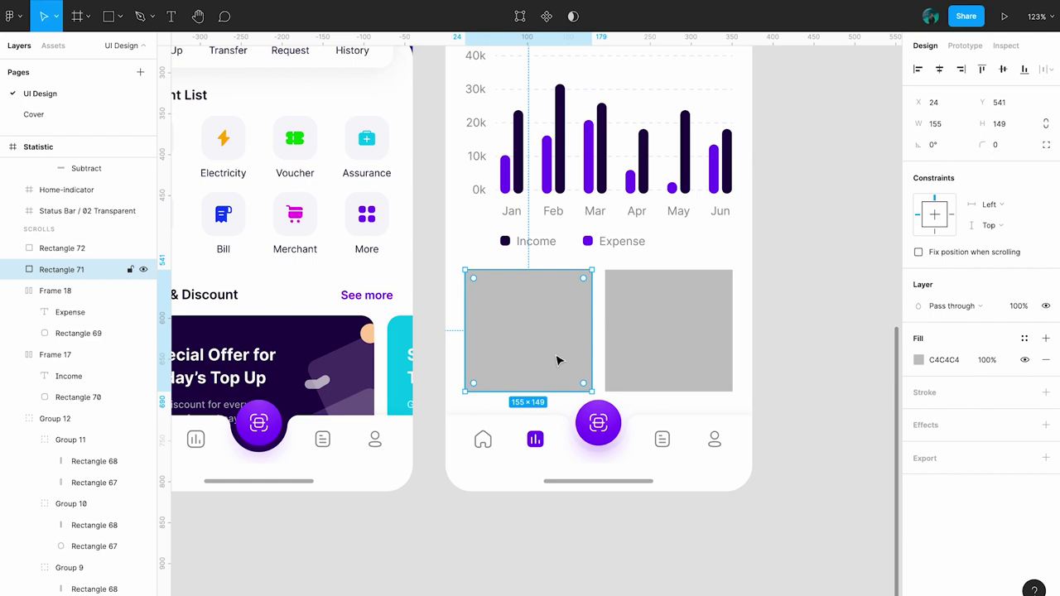
{"action": "key", "text": "ctrl+alt+g"}
{"action": "key", "text": "Escape"}
{"action": "left_click", "coordinate": [635, 322]}
{"action": "key", "text": "Delete"}
{"action": "key", "text": "ctrl+z"}
{"action": "key", "text": "Delete"}
{"action": "key", "text": "ctrl+z"}
{"action": "key", "text": "ctrl+alt+g"}
{"action": "key", "text": "Escape"}
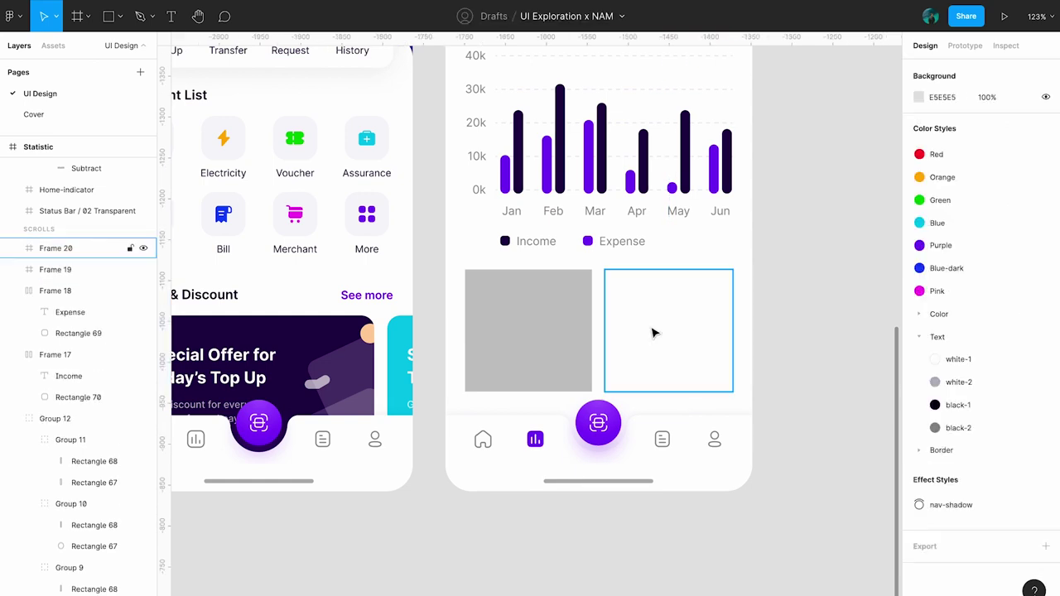
Step: Round both boxes to radius 16, filling left with Color/background and right with Purple
{"action": "left_click", "coordinate": [655, 332]}
{"action": "left_click_drag", "start_coordinate": [765, 296], "coordinate": [673, 317]}
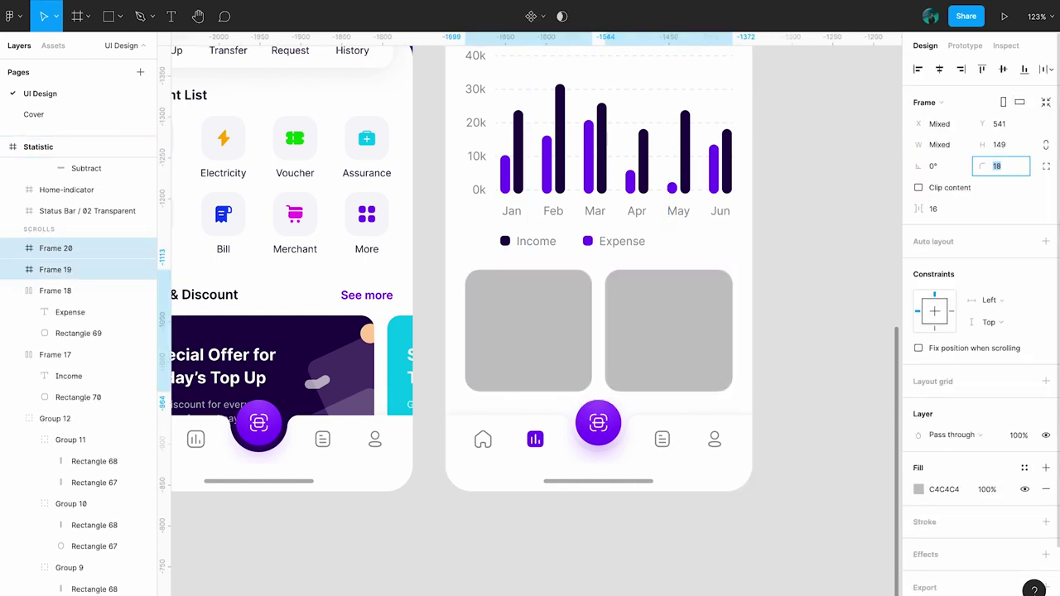
{"action": "key", "text": "Escape"}
{"action": "left_click", "coordinate": [529, 331]}
{"action": "left_click", "coordinate": [1024, 468]}
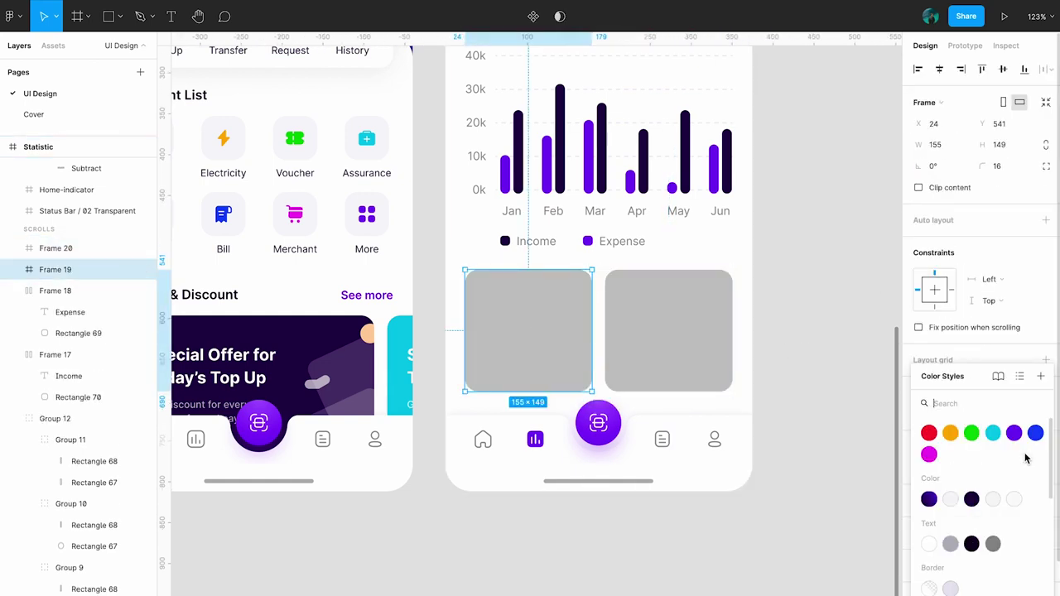
{"action": "left_click", "coordinate": [961, 497]}
{"action": "key", "text": "shift+Tab"}
{"action": "left_click", "coordinate": [1024, 447]}
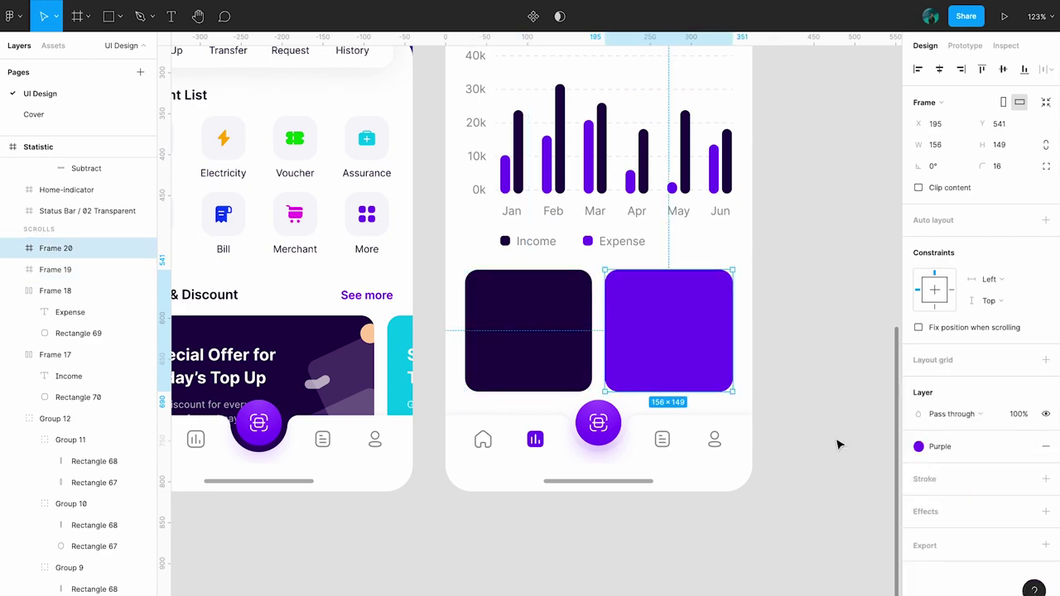
{"action": "left_click", "coordinate": [838, 440]}
Step: Select both cards together to check their spacing
{"action": "scroll", "coordinate": [826, 447], "scroll_direction": "down", "scroll_amount": 5}
{"action": "scroll", "coordinate": [826, 447], "scroll_direction": "up", "scroll_amount": 5}
{"action": "left_click", "coordinate": [544, 407]}
{"action": "left_click", "coordinate": [686, 414], "text": "shift"}
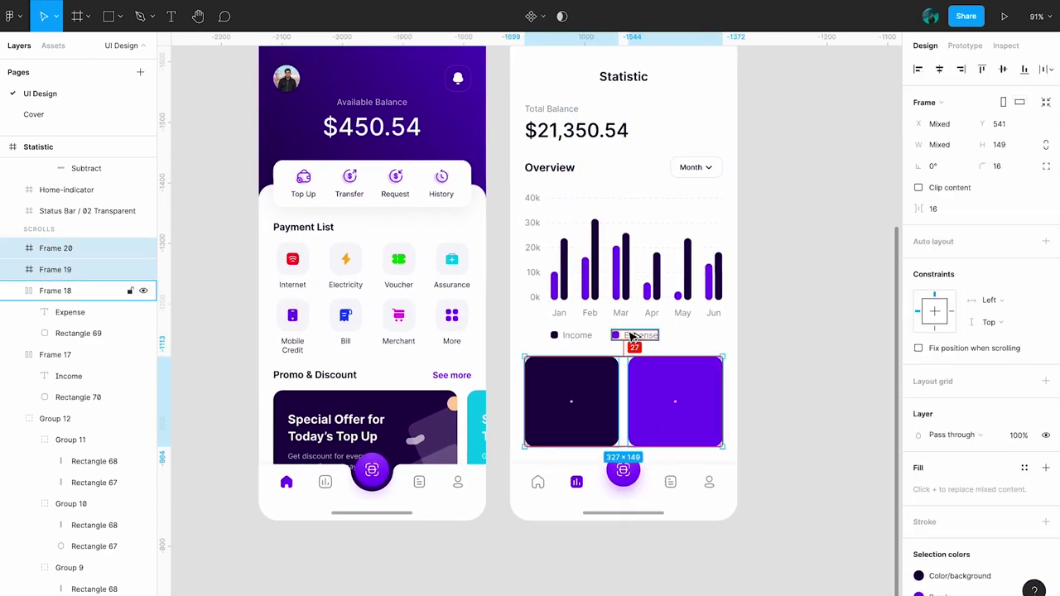
{"action": "left_click", "coordinate": [753, 315]}
{"action": "left_click", "coordinate": [575, 386]}
{"action": "left_click", "coordinate": [631, 396], "text": "shift"}
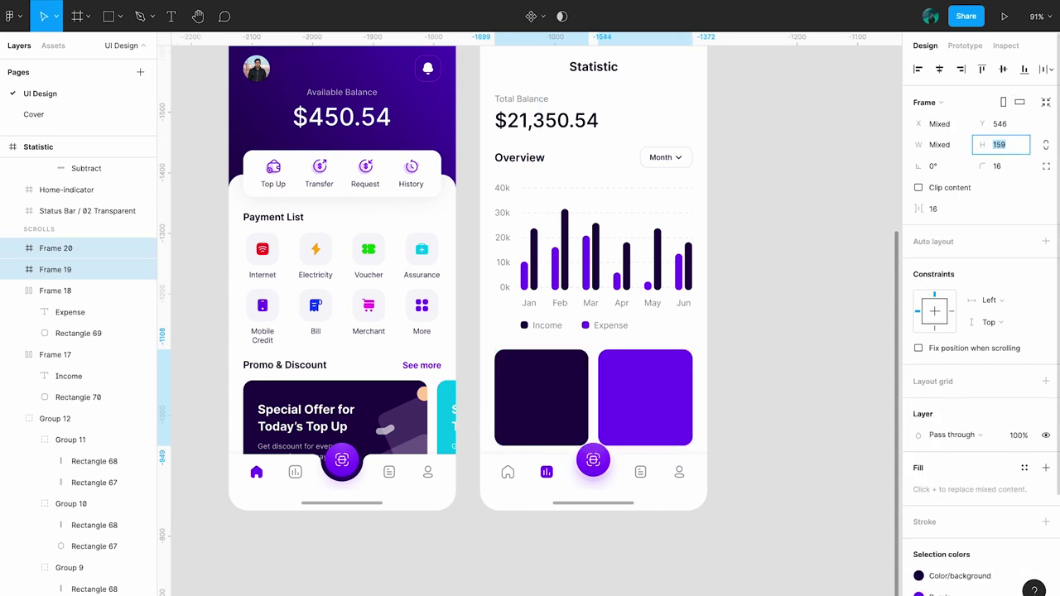
Step: Copy the up and down arrow icon components
{"action": "left_click", "coordinate": [836, 349]}
{"action": "scroll", "coordinate": [605, 392], "scroll_direction": "down", "scroll_amount": 3}
{"action": "scroll", "coordinate": [608, 310], "scroll_direction": "down", "scroll_amount": 5}
{"action": "scroll", "coordinate": [397, 205], "scroll_direction": "up", "scroll_amount": 3}
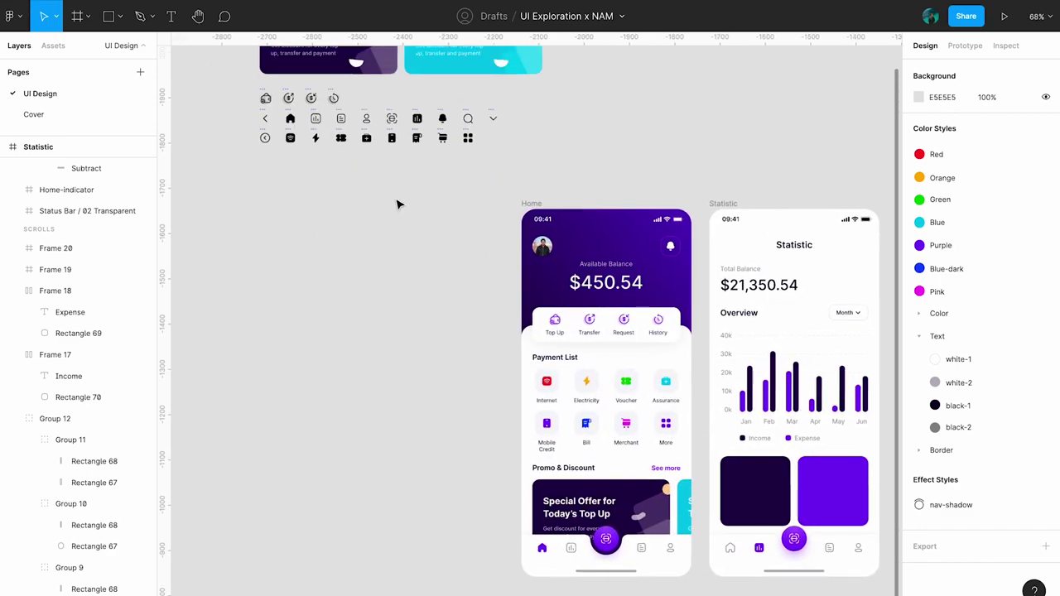
{"action": "scroll", "coordinate": [398, 205], "scroll_direction": "up", "scroll_amount": 3}
{"action": "scroll", "coordinate": [398, 204], "scroll_direction": "down", "scroll_amount": 3}
{"action": "scroll", "coordinate": [397, 204], "scroll_direction": "up", "scroll_amount": 2}
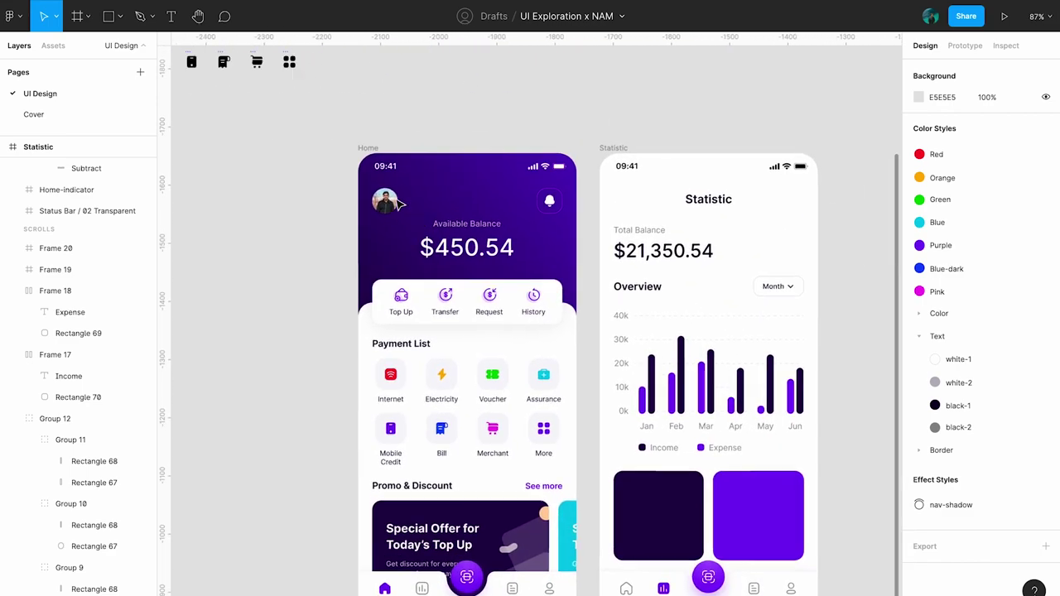
{"action": "scroll", "coordinate": [398, 204], "scroll_direction": "down", "scroll_amount": 5}
{"action": "scroll", "coordinate": [397, 205], "scroll_direction": "down", "scroll_amount": 3}
{"action": "scroll", "coordinate": [398, 205], "scroll_direction": "up", "scroll_amount": 2}
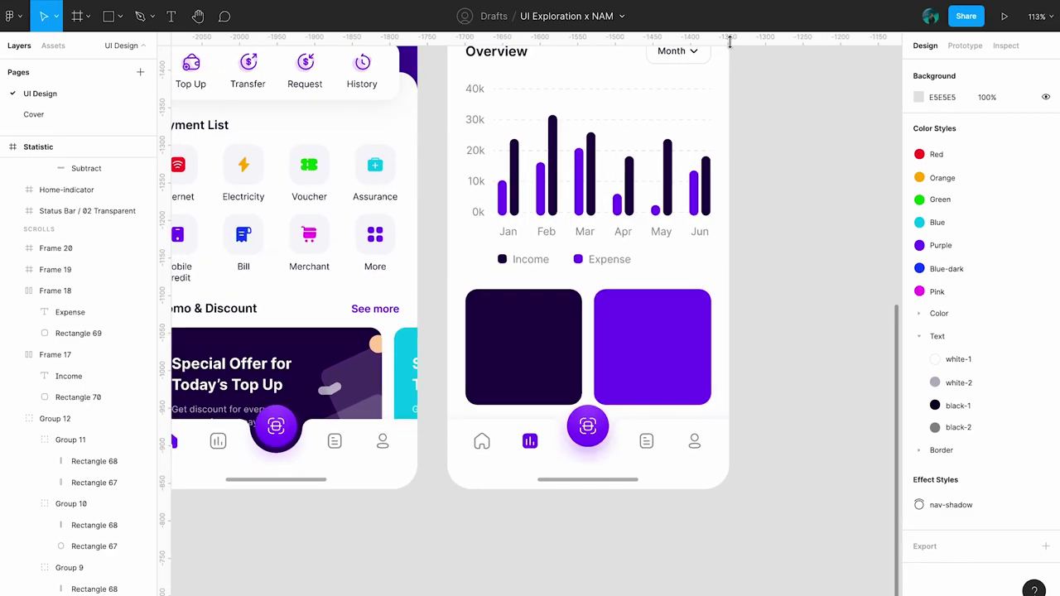
{"action": "scroll", "coordinate": [533, 379], "scroll_direction": "down", "scroll_amount": 5}
{"action": "scroll", "coordinate": [467, 370], "scroll_direction": "up", "scroll_amount": 2}
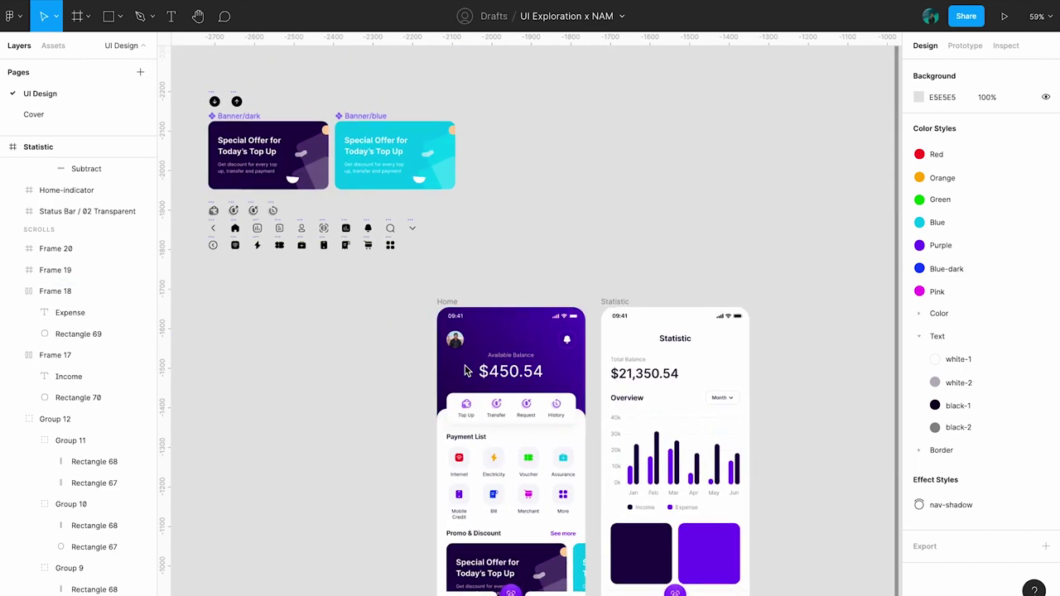
{"action": "left_click", "coordinate": [214, 101]}
{"action": "left_click", "coordinate": [236, 101], "text": "shift"}
{"action": "key", "text": "ctrl+c"}
Step: Paste the down arrow into the dark card's top-left corner
{"action": "scroll", "coordinate": [632, 218], "scroll_direction": "up", "scroll_amount": 8}
{"action": "key", "text": "ctrl+v"}
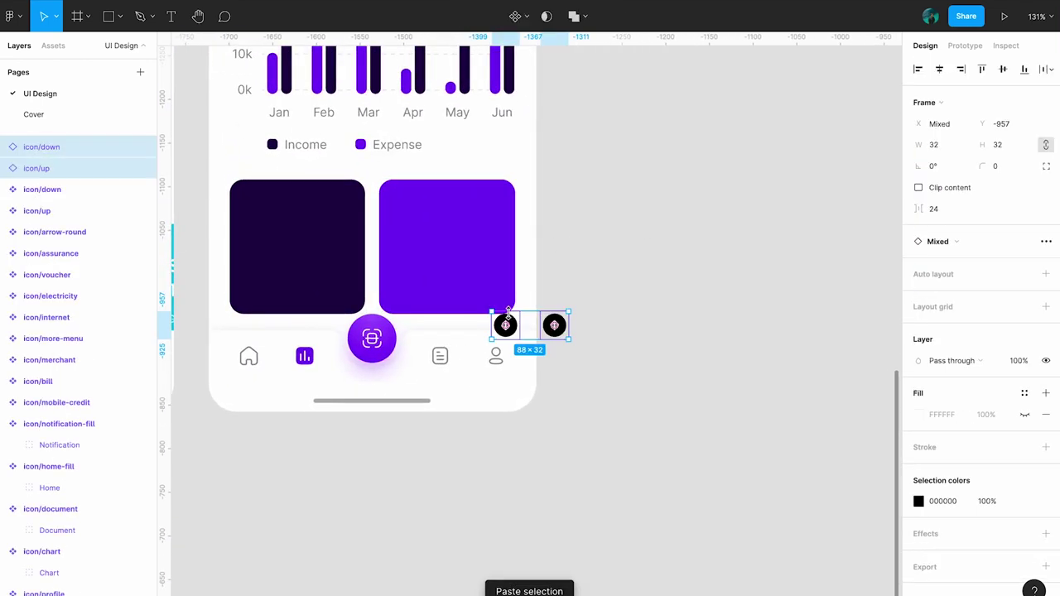
{"action": "left_click_drag", "start_coordinate": [515, 316], "coordinate": [602, 262]}
{"action": "left_click", "coordinate": [596, 270]}
{"action": "key", "text": "ctrl+x"}
{"action": "left_click", "coordinate": [499, 263]}
{"action": "key", "text": "ctrl+v"}
{"action": "scroll", "coordinate": [543, 255], "scroll_direction": "up", "scroll_amount": 5}
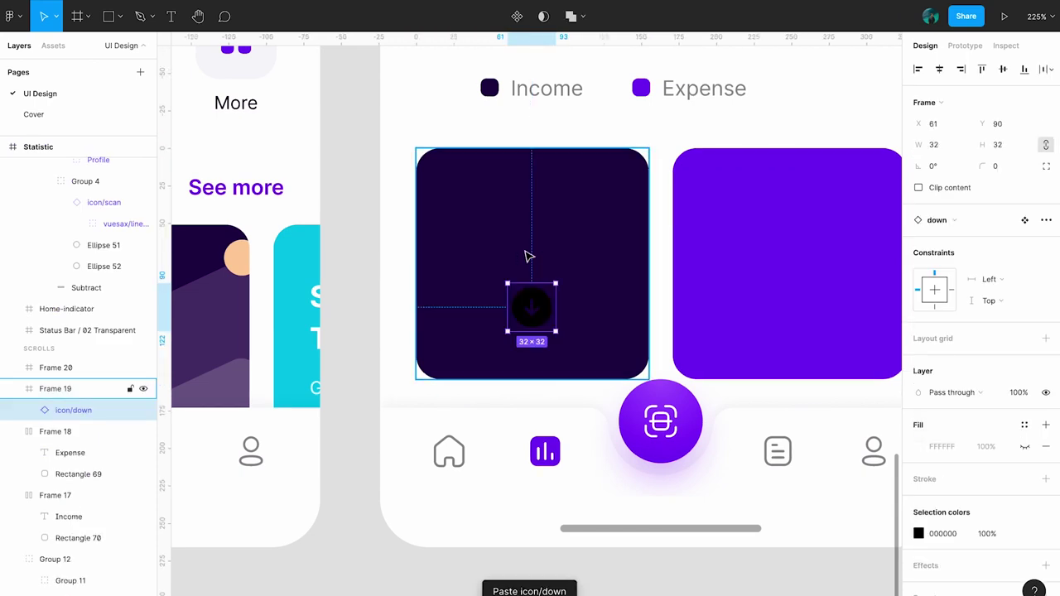
{"action": "left_click_drag", "start_coordinate": [506, 268], "coordinate": [467, 199]}
Step: Make the down arrow white (FFFFFF) and position it 20 px from the edges
{"action": "left_click", "coordinate": [942, 533]}
{"action": "type", "text": "FFFFFF"}
{"action": "key", "text": "Return"}
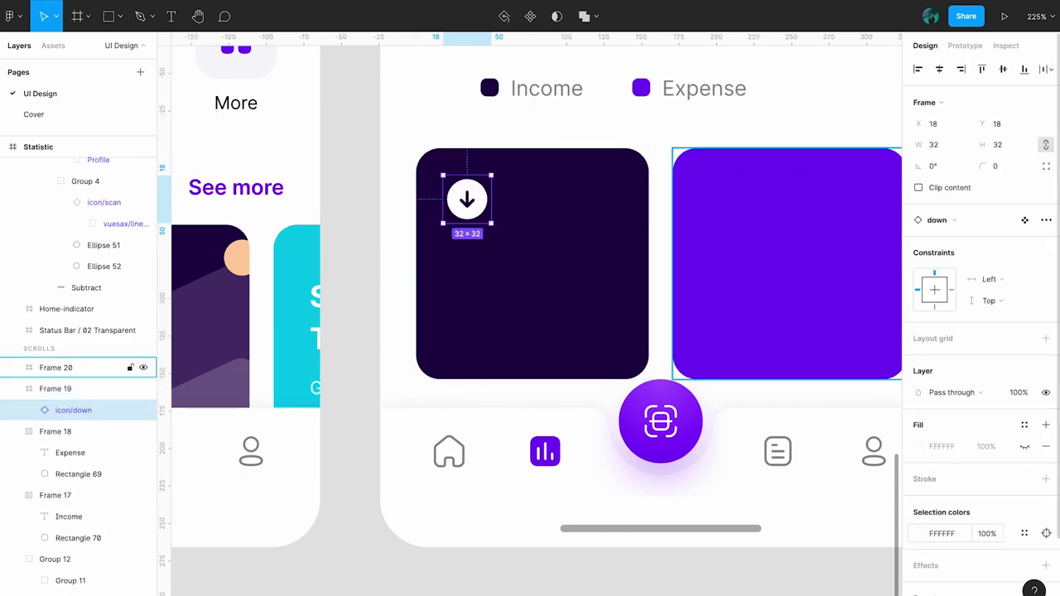
{"action": "key", "text": "Down"}
{"action": "key", "text": "Down"}
{"action": "key", "text": "Down"}
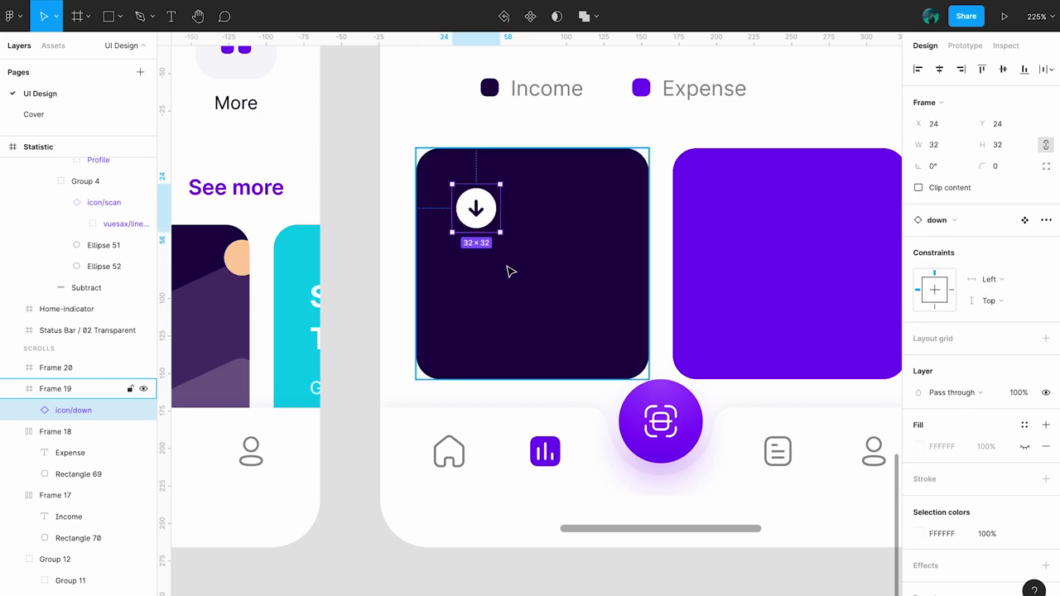
{"action": "key", "text": "Up"}
{"action": "key", "text": "Up"}
{"action": "key", "text": "Up"}
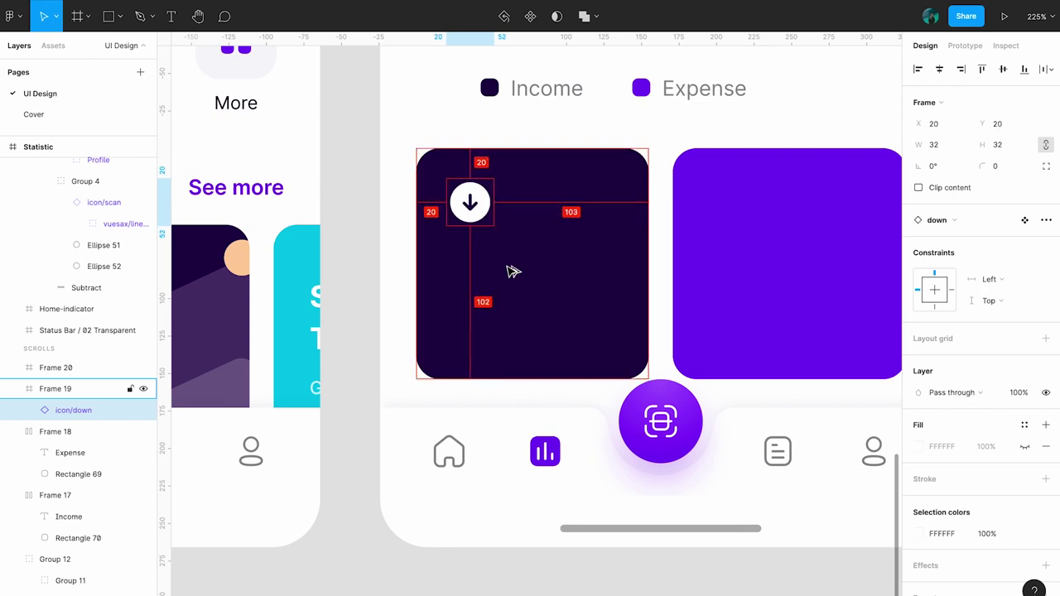
Step: Copy the Income legend text into the dark card and set it to Text/white-2
{"action": "left_click", "coordinate": [561, 90]}
{"action": "mouse_move", "coordinate": [561, 90]}
{"action": "left_mouse_down"}
{"action": "mouse_move", "coordinate": [503, 310]}
{"action": "mouse_move", "coordinate": [500, 302]}
{"action": "mouse_move", "coordinate": [502, 338]}
{"action": "left_mouse_up"}
{"action": "left_click", "coordinate": [951, 462]}
{"action": "left_click", "coordinate": [951, 513]}
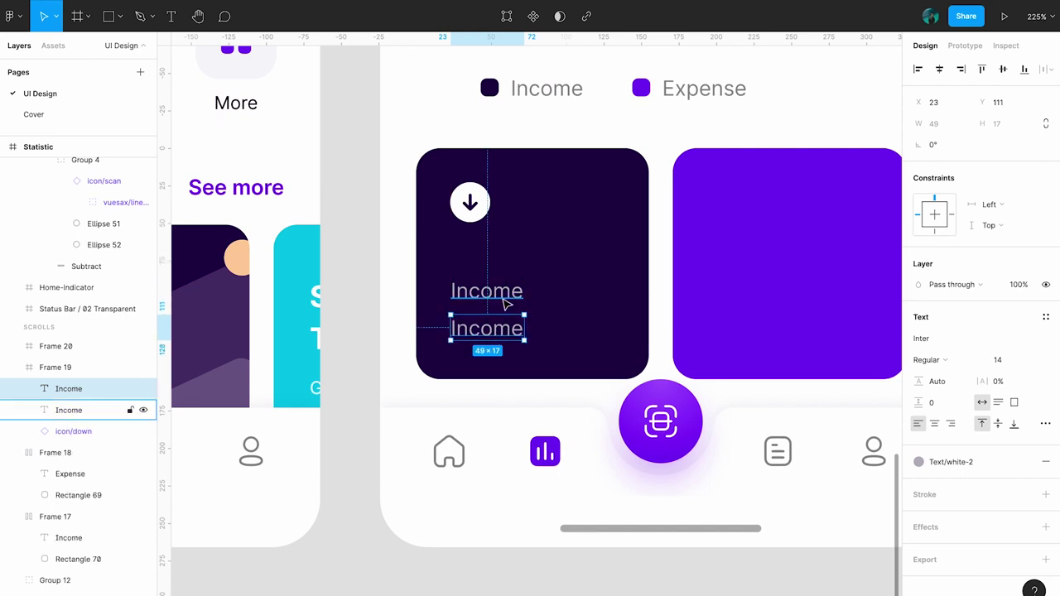
Step: Stack a $18,548.99 amount in Semi Bold under the Income label using auto layout
{"action": "key", "text": "shift+a"}
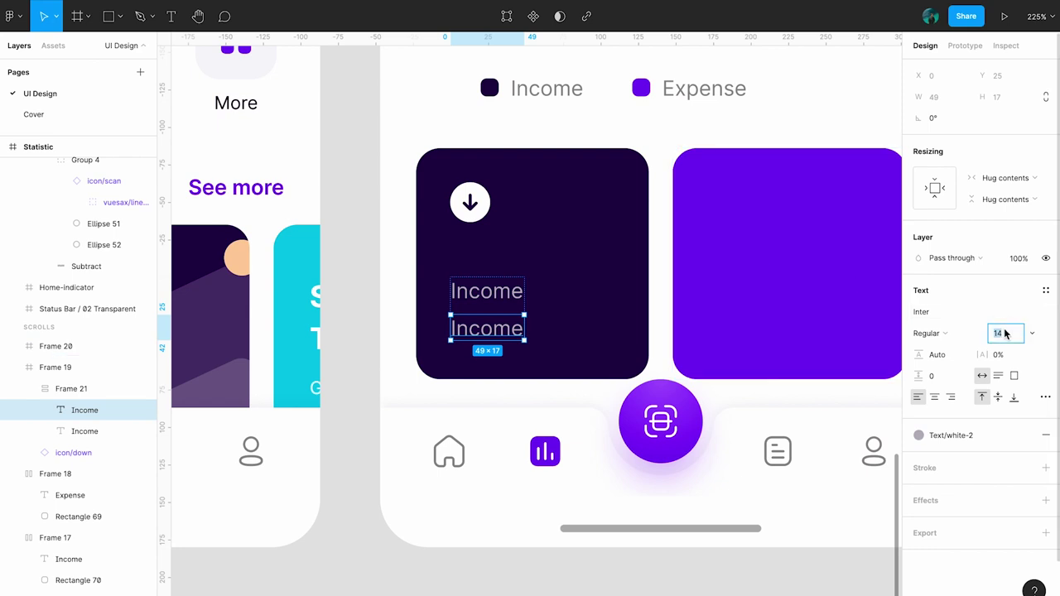
{"action": "type", "text": "22"}
{"action": "key", "text": "Return"}
{"action": "double_click", "coordinate": [553, 345]}
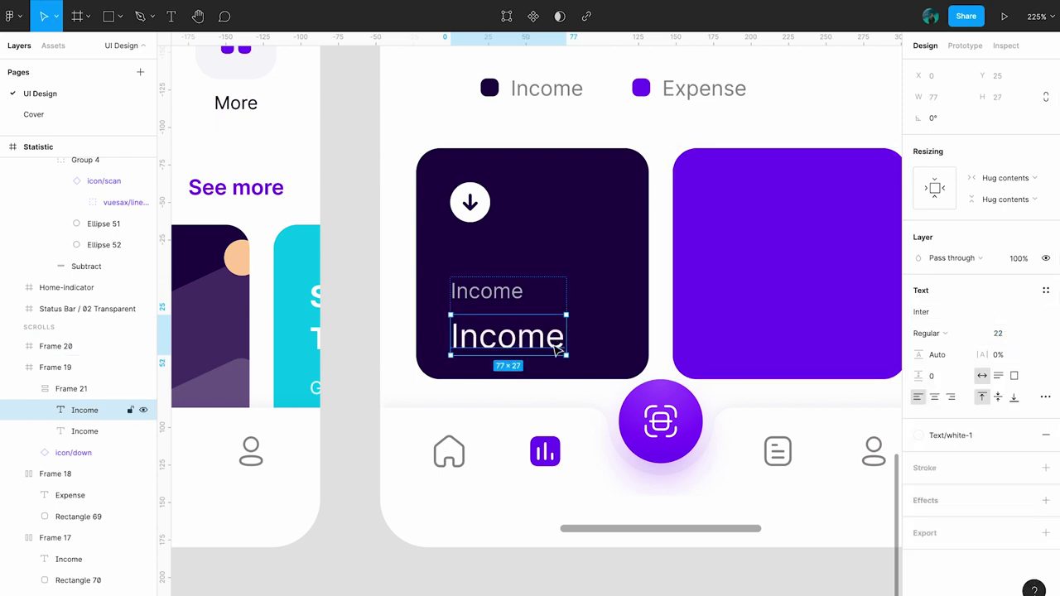
{"action": "type", "text": "$18,548.99"}
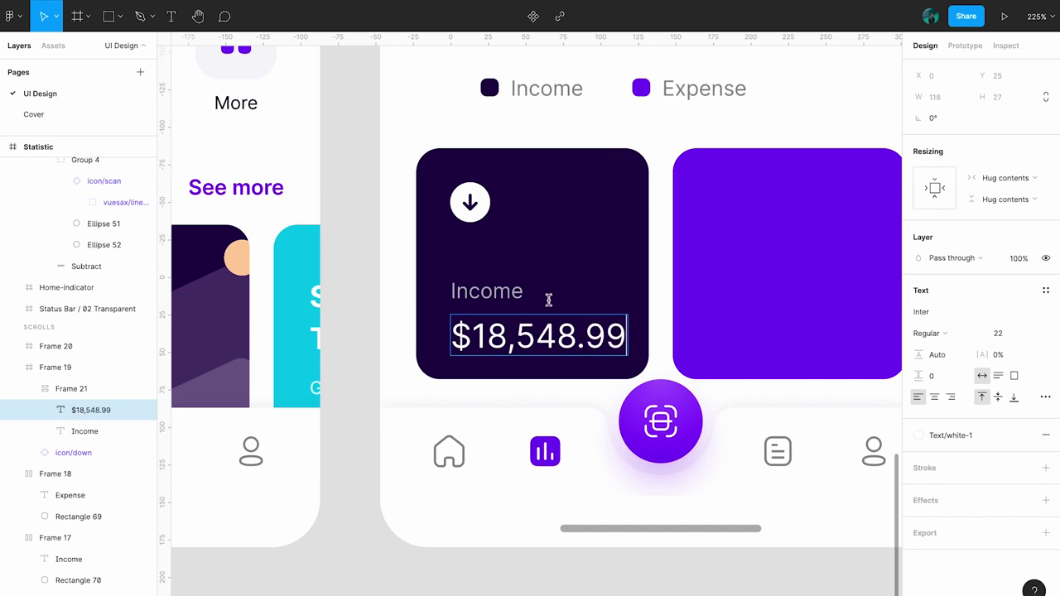
{"action": "key", "text": "Escape"}
{"action": "left_click", "coordinate": [928, 333]}
{"action": "left_click", "coordinate": [945, 389]}
{"action": "left_click", "coordinate": [944, 333]}
{"action": "left_click", "coordinate": [948, 300]}
{"action": "key", "text": "Escape"}
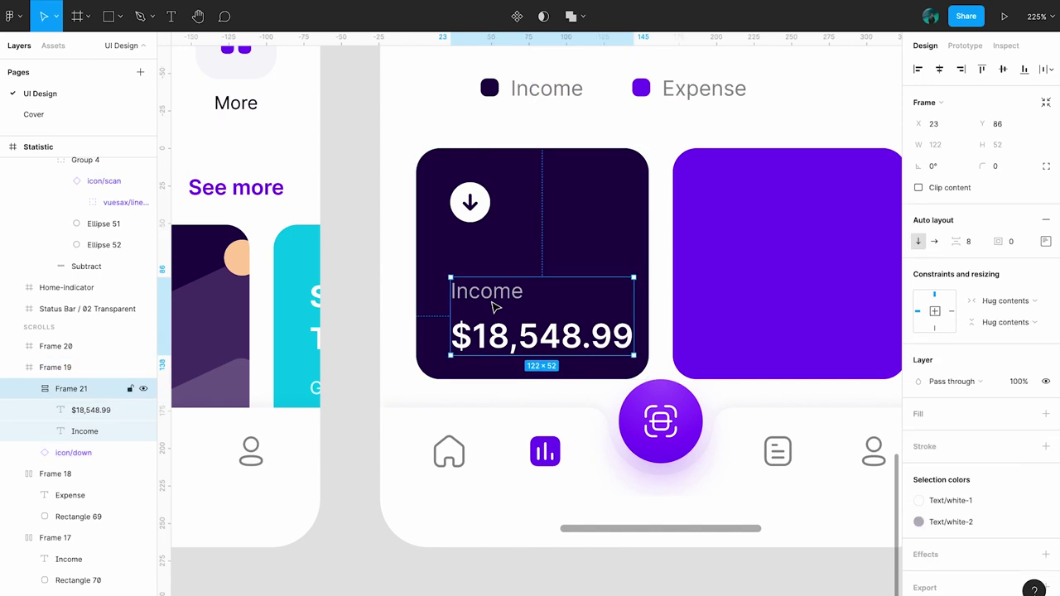
Step: Reduce the $18,548.99 amount text to font size 18
{"action": "scroll", "coordinate": [506, 285], "scroll_direction": "right", "scroll_amount": 1}
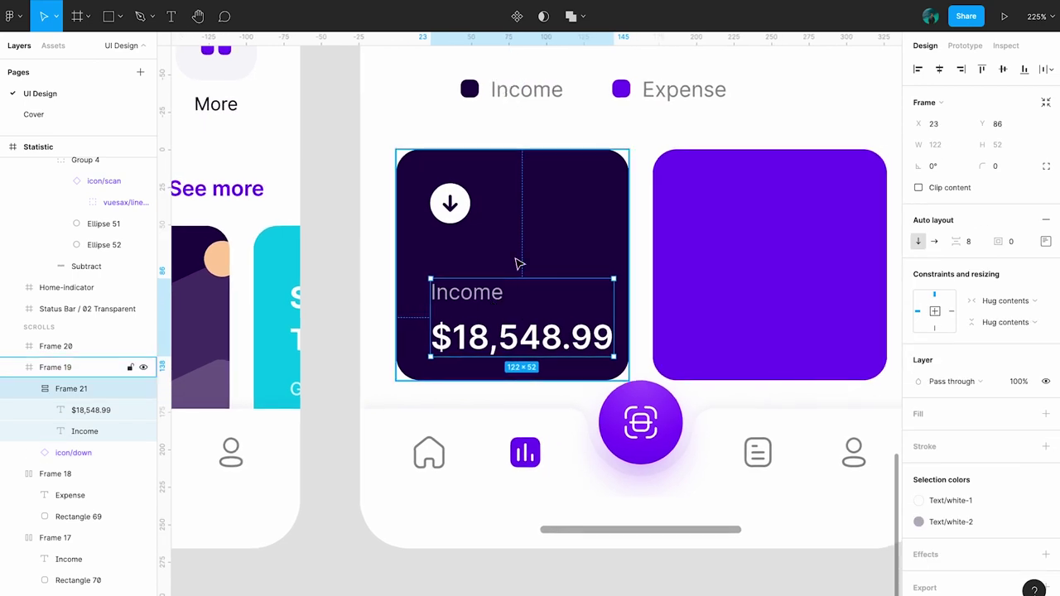
{"action": "mouse_move", "coordinate": [83, 367]}
{"action": "scroll", "coordinate": [517, 264], "scroll_direction": "down", "scroll_amount": 2, "text": "ctrl"}
{"action": "left_click", "coordinate": [589, 239]}
{"action": "left_click", "coordinate": [535, 289]}
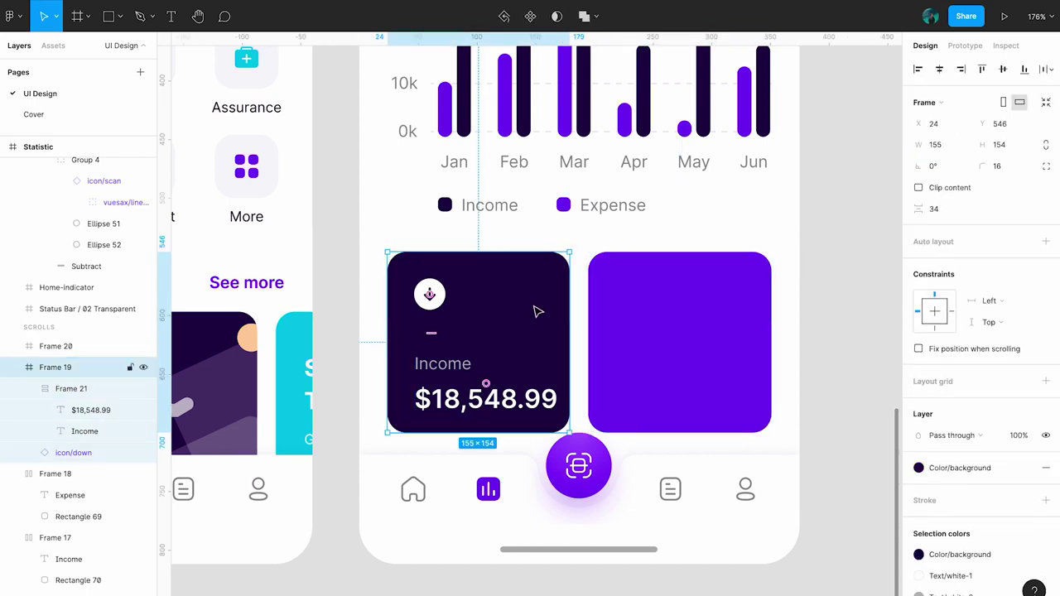
{"action": "left_click", "coordinate": [464, 401]}
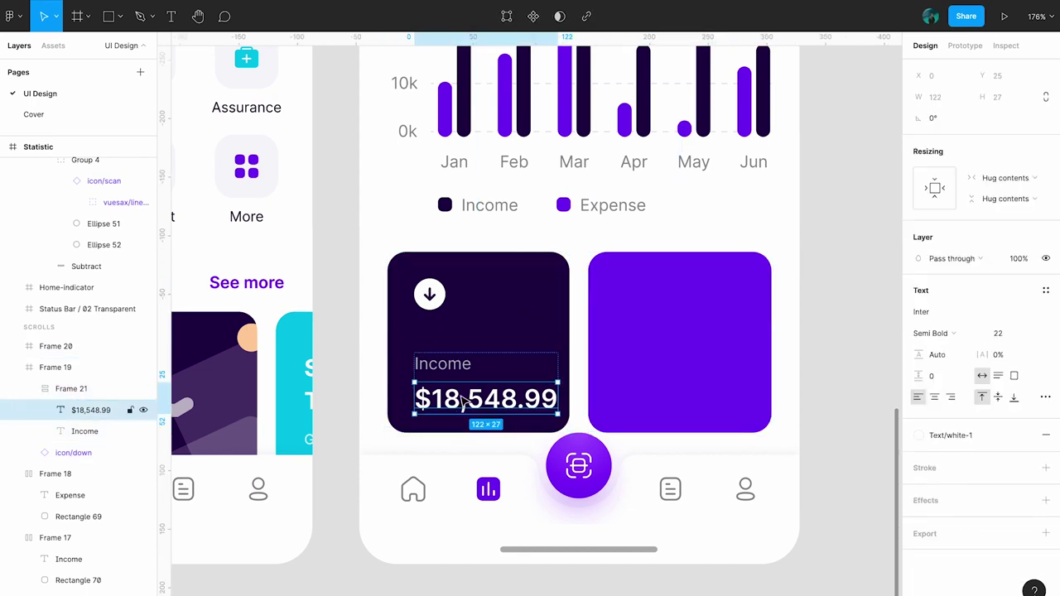
{"action": "type", "text": "18"}
{"action": "key", "text": "Return"}
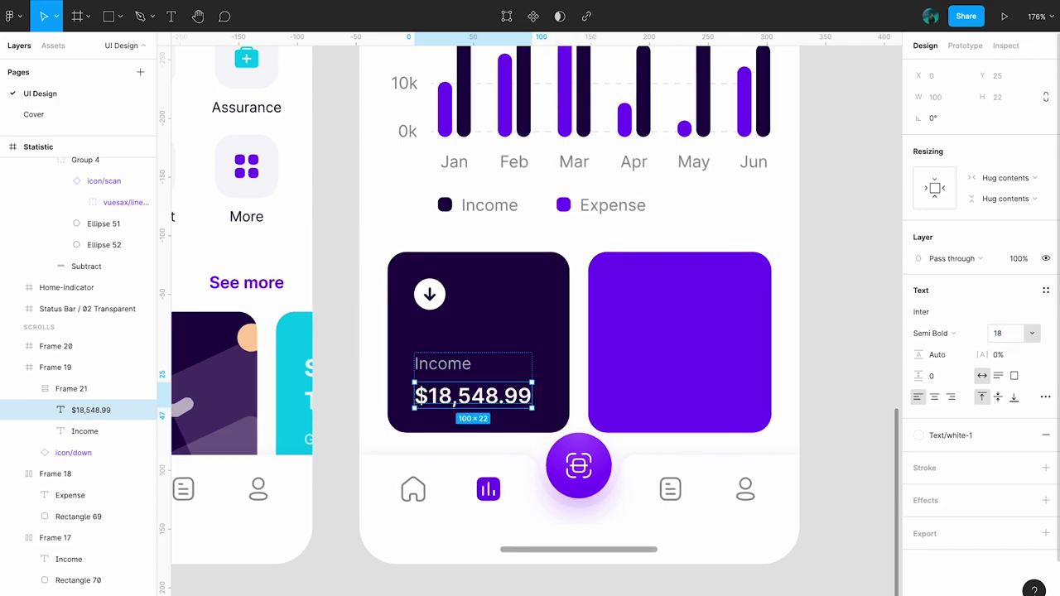
{"action": "key", "text": "Escape"}
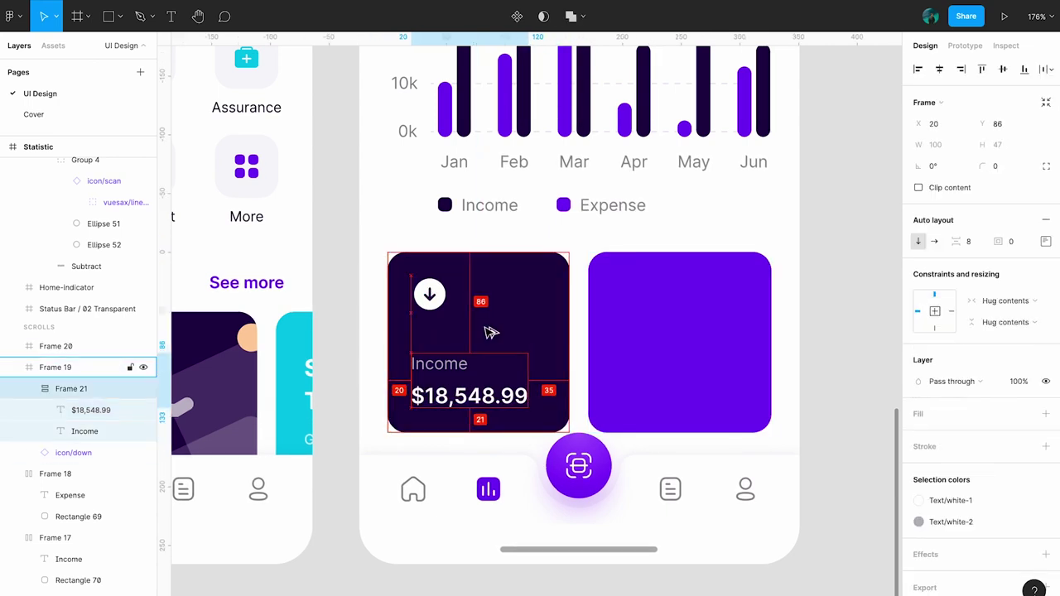
{"action": "left_click", "coordinate": [429, 294]}
Step: Duplicate the down arrow, enlarge it across the Income card and set it to 12% opacity
{"action": "mouse_move", "coordinate": [431, 294]}
{"action": "left_mouse_down"}
{"action": "mouse_move", "coordinate": [491, 329]}
{"action": "mouse_move", "coordinate": [629, 497]}
{"action": "left_mouse_up"}
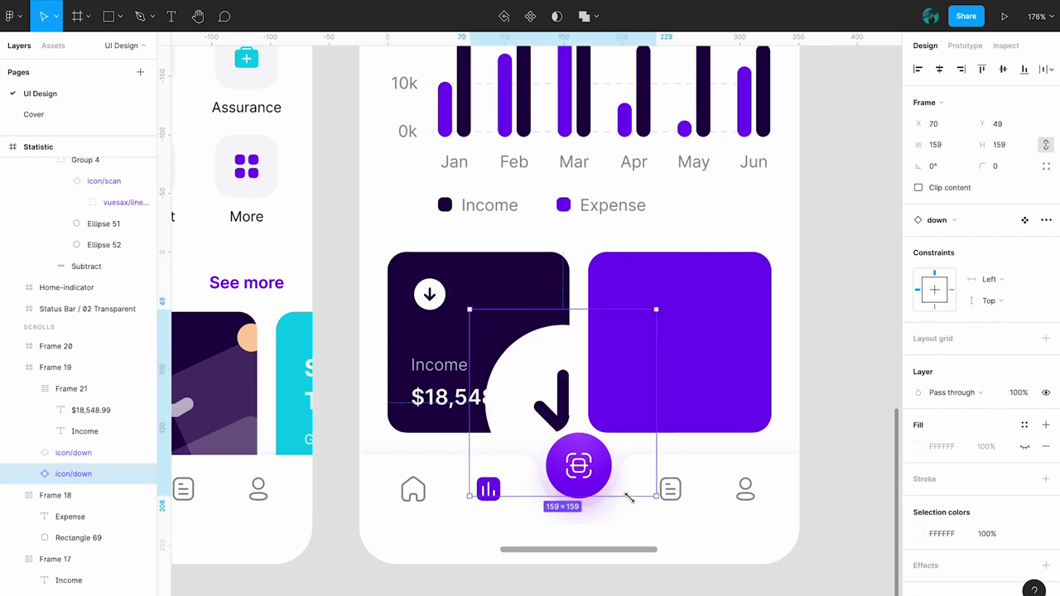
{"action": "left_click_drag", "start_coordinate": [468, 306], "coordinate": [422, 259]}
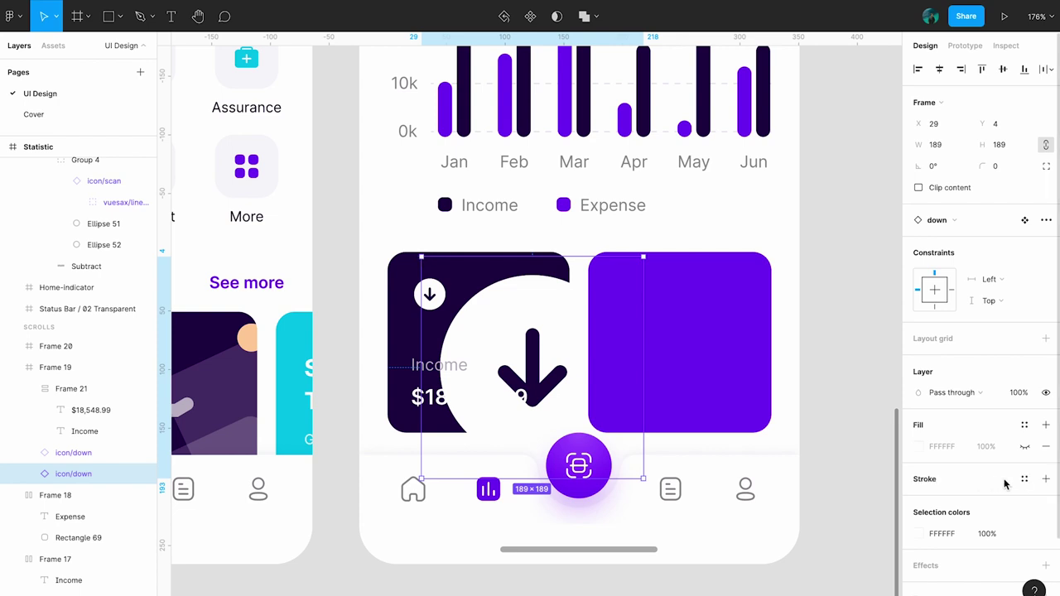
{"action": "type", "text": "9"}
{"action": "type", "text": "8"}
{"action": "key", "text": "Return"}
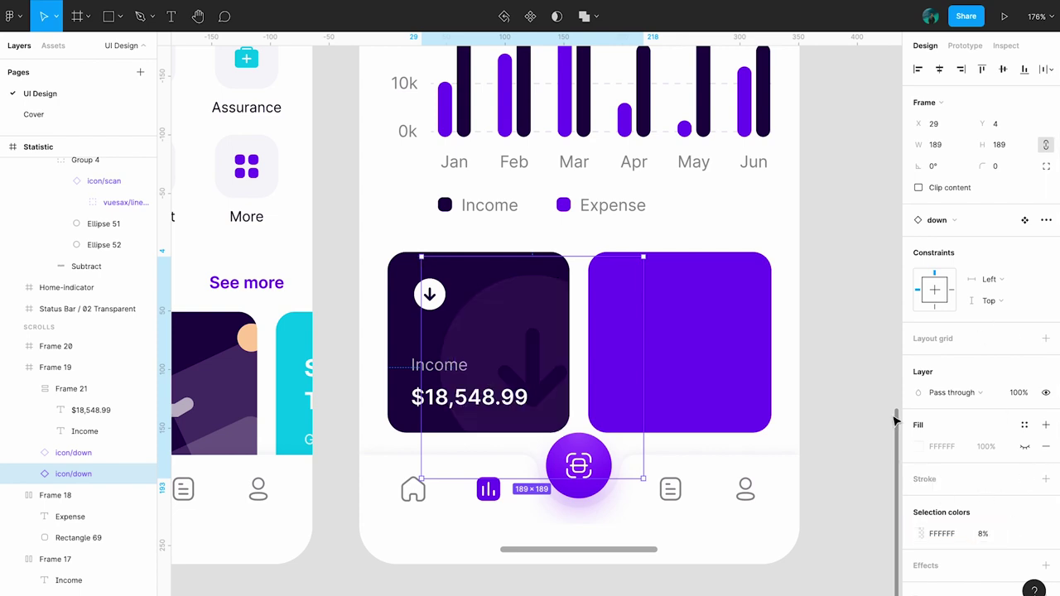
{"action": "type", "text": "12"}
{"action": "key", "text": "Return"}
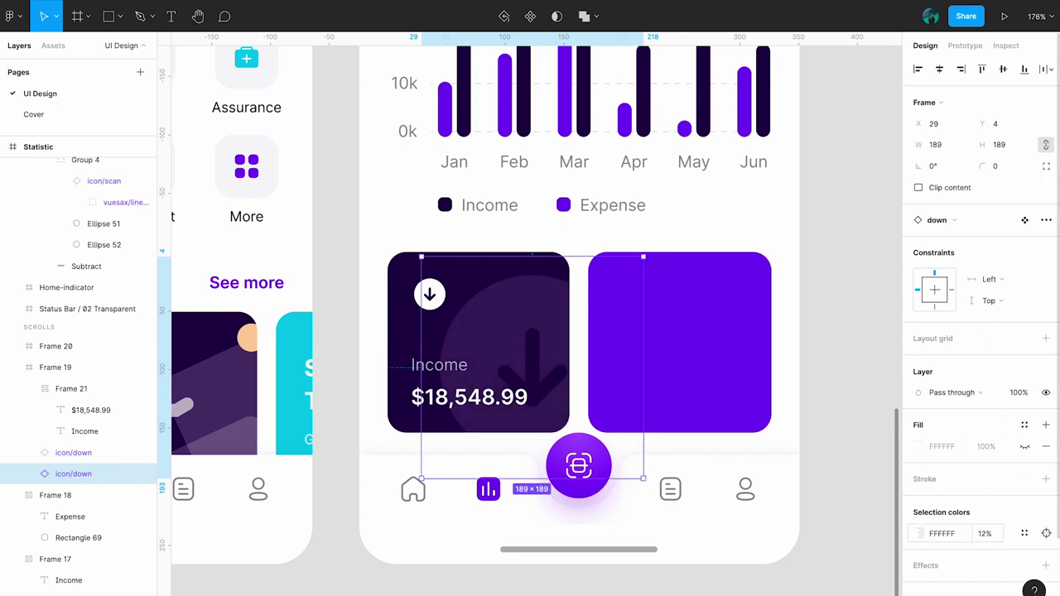
Step: Draw a circle, move it into the Income card frame (Frame 19) and enable Clip content
{"action": "left_click", "coordinate": [121, 16]}
{"action": "left_click", "coordinate": [108, 92]}
{"action": "scroll", "coordinate": [369, 253], "scroll_direction": "up", "scroll_amount": 2}
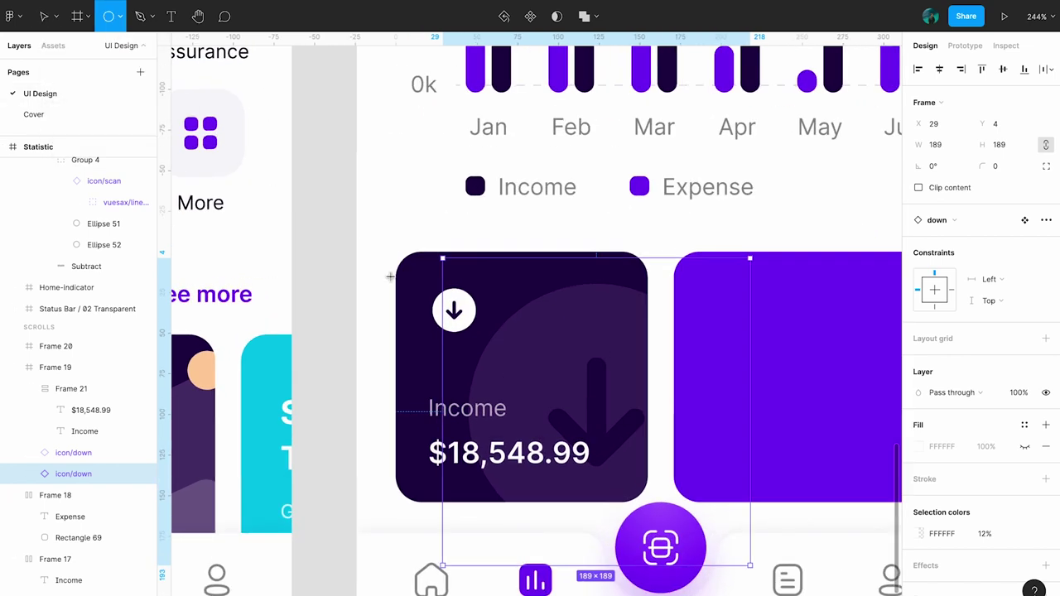
{"action": "left_click_drag", "start_coordinate": [431, 347], "coordinate": [331, 247]}
{"action": "key", "text": "ctrl+x"}
{"action": "key", "text": "ctrl+v"}
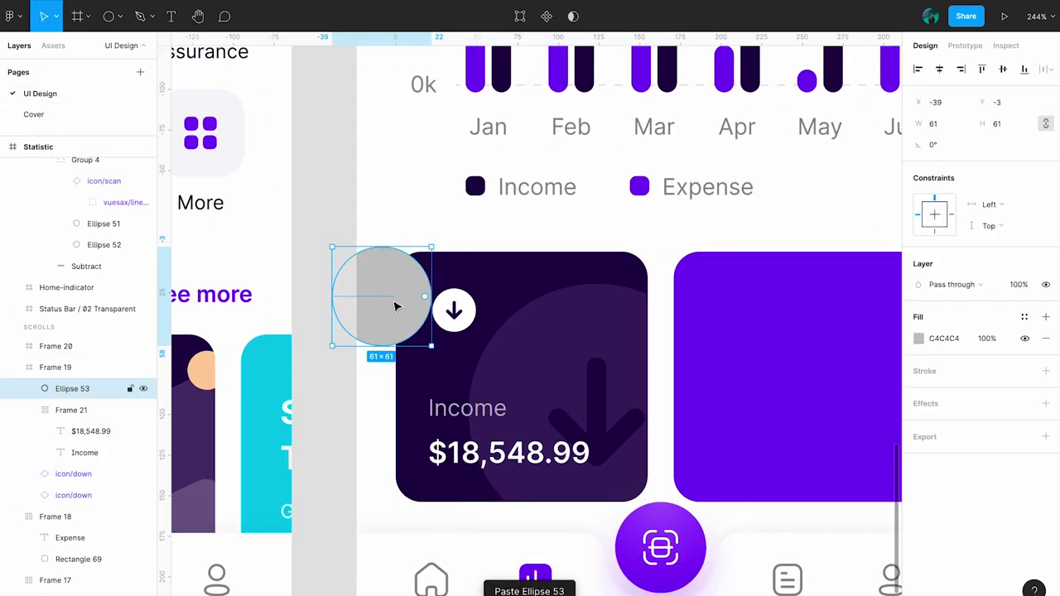
{"action": "left_click_drag", "start_coordinate": [399, 305], "coordinate": [435, 298]}
{"action": "left_click", "coordinate": [540, 257]}
{"action": "left_click", "coordinate": [919, 196]}
{"action": "key", "text": "Escape"}
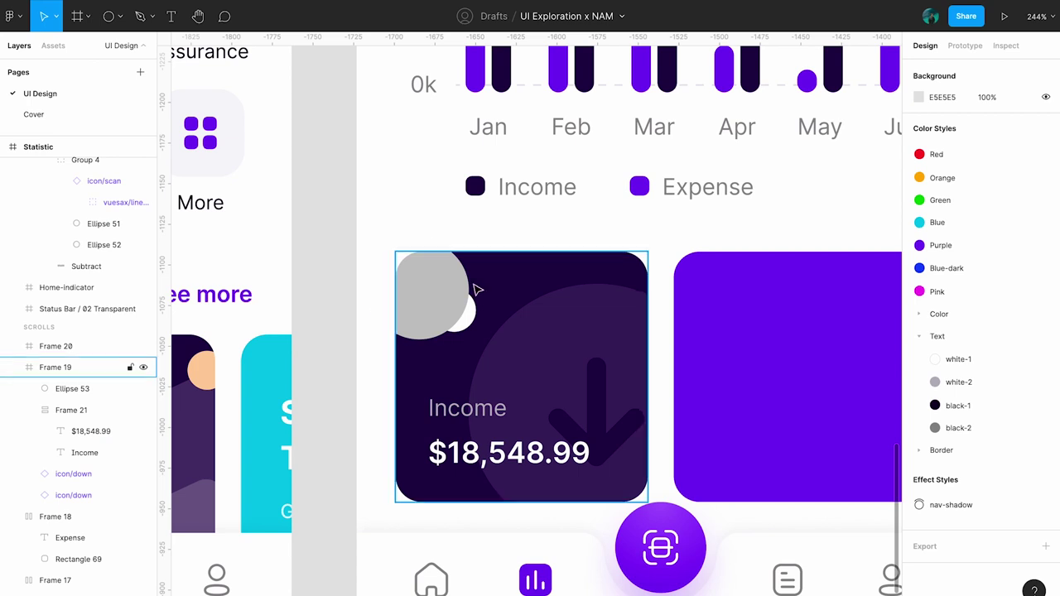
Step: Enlarge the circle past the top-left corner, swap its fill for a white outline, send it backward
{"action": "left_click", "coordinate": [439, 289]}
{"action": "left_click_drag", "start_coordinate": [473, 224], "coordinate": [555, 146]}
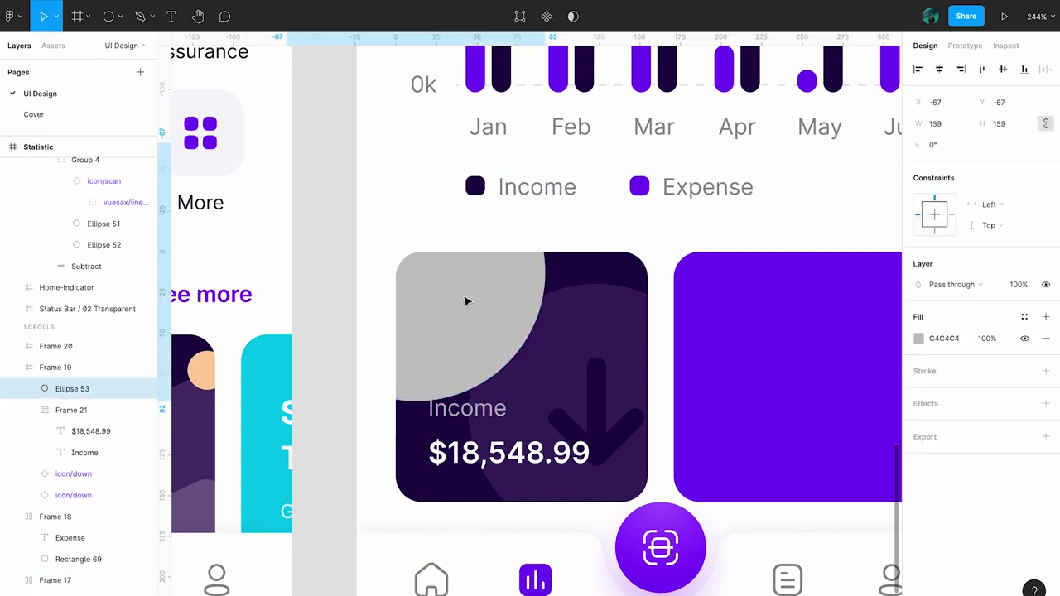
{"action": "left_click_drag", "start_coordinate": [490, 316], "coordinate": [432, 263]}
{"action": "left_click", "coordinate": [1047, 338]}
{"action": "left_click", "coordinate": [947, 372]}
{"action": "key", "text": "Return"}
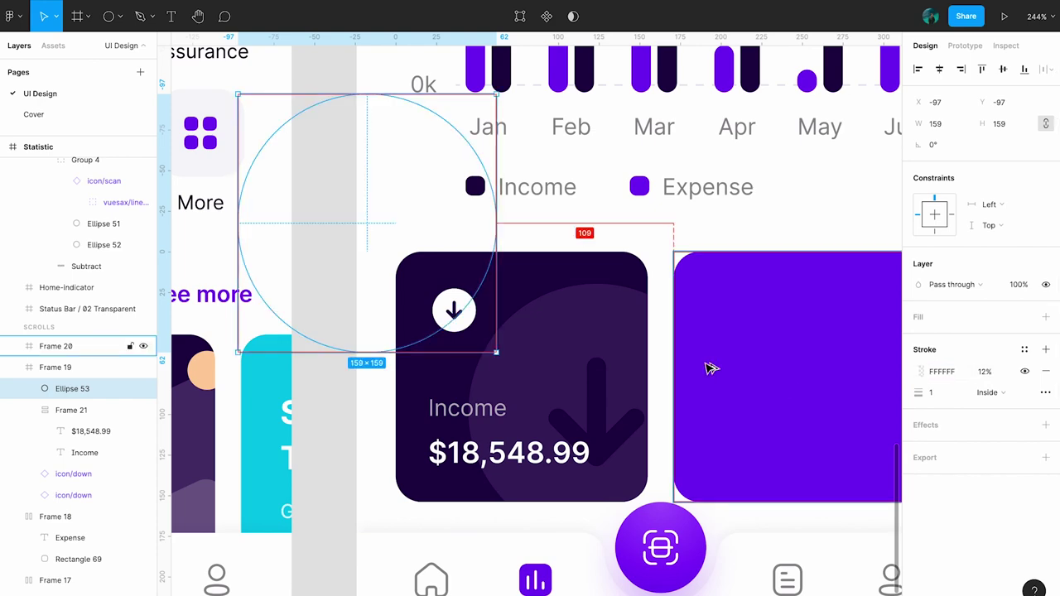
{"action": "key", "text": "ctrl+shift+bracketleft"}
{"action": "key", "text": "Escape"}
Step: Raise the ring's outline opacity slightly, then copy the card's arrow and circle decorations
{"action": "scroll", "coordinate": [546, 492], "scroll_direction": "down", "scroll_amount": 5}
{"action": "scroll", "coordinate": [508, 238], "scroll_direction": "up", "scroll_amount": 5}
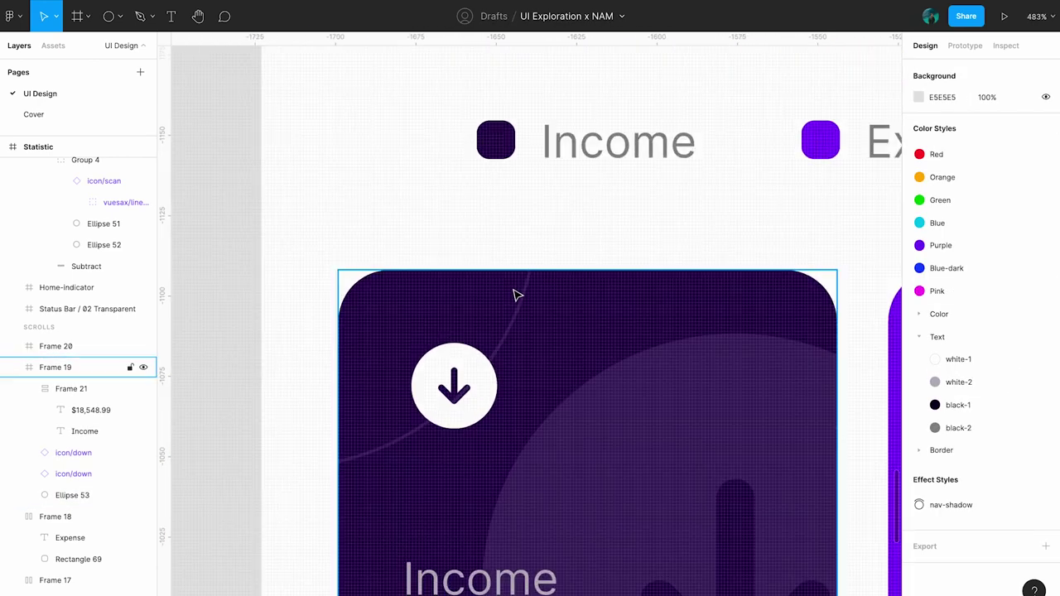
{"action": "scroll", "coordinate": [514, 293], "scroll_direction": "down", "scroll_amount": 2}
{"action": "scroll", "coordinate": [514, 315], "scroll_direction": "up", "scroll_amount": 1}
{"action": "left_click", "coordinate": [485, 272]}
{"action": "left_click", "coordinate": [985, 371]}
{"action": "key", "text": "Up"}
{"action": "key", "text": "Up"}
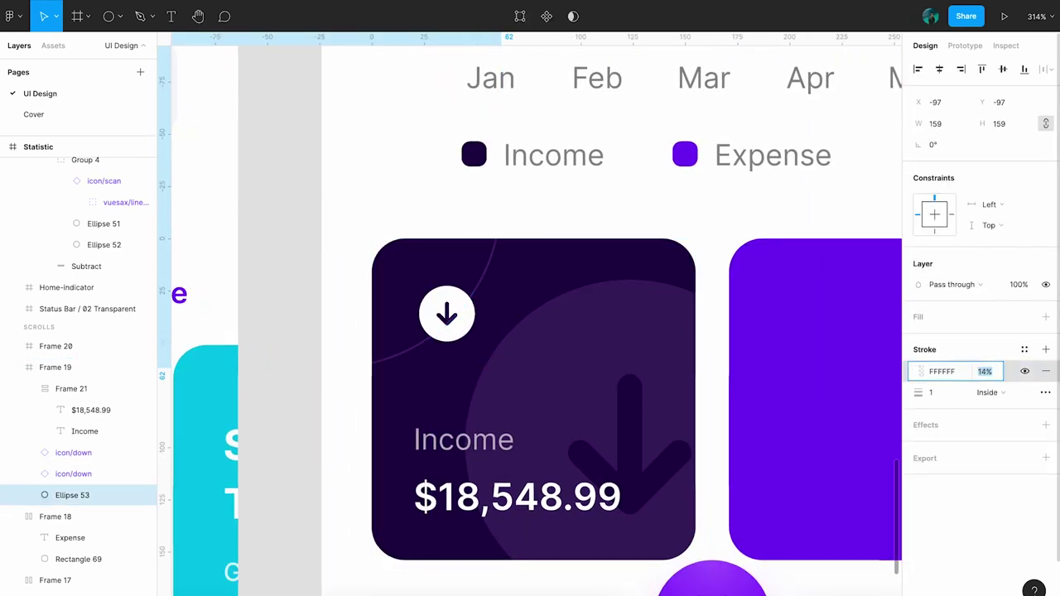
{"action": "scroll", "coordinate": [853, 292], "scroll_direction": "down", "scroll_amount": 3}
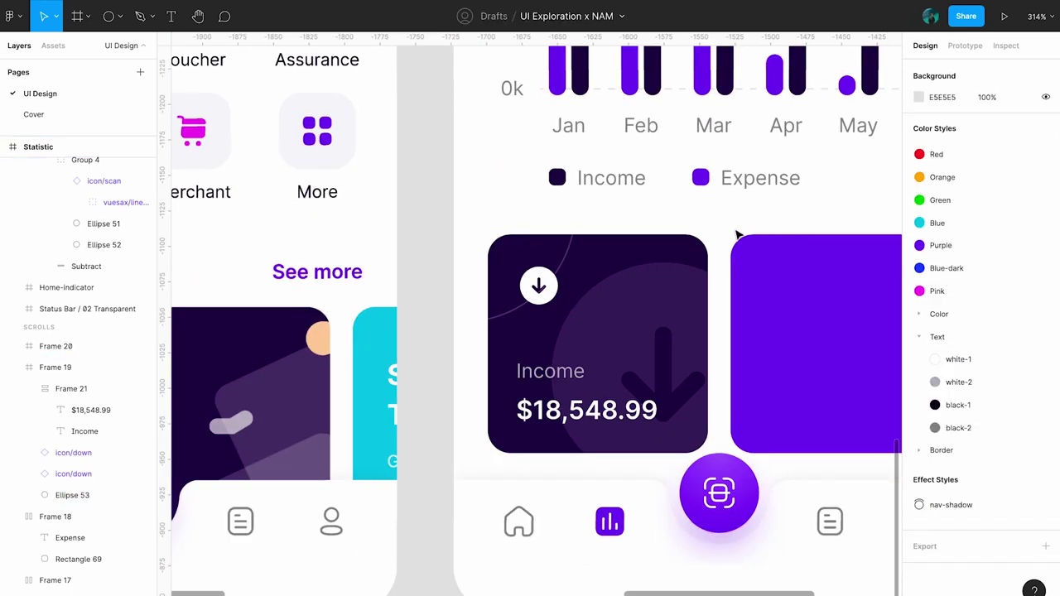
{"action": "left_click", "coordinate": [558, 274]}
{"action": "key", "text": "ctrl+c"}
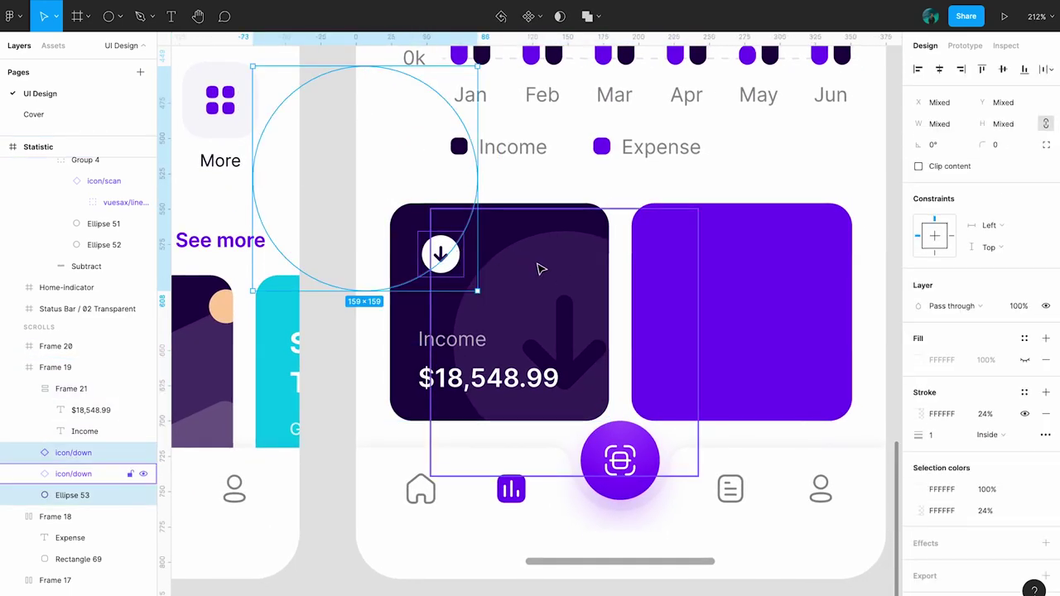
Step: Paste the decorations and the Income label-and-amount group into the purple card
{"action": "key", "text": "ctrl+v"}
{"action": "key", "text": "Escape"}
{"action": "double_click", "coordinate": [439, 367]}
{"action": "key", "text": "ctrl+c"}
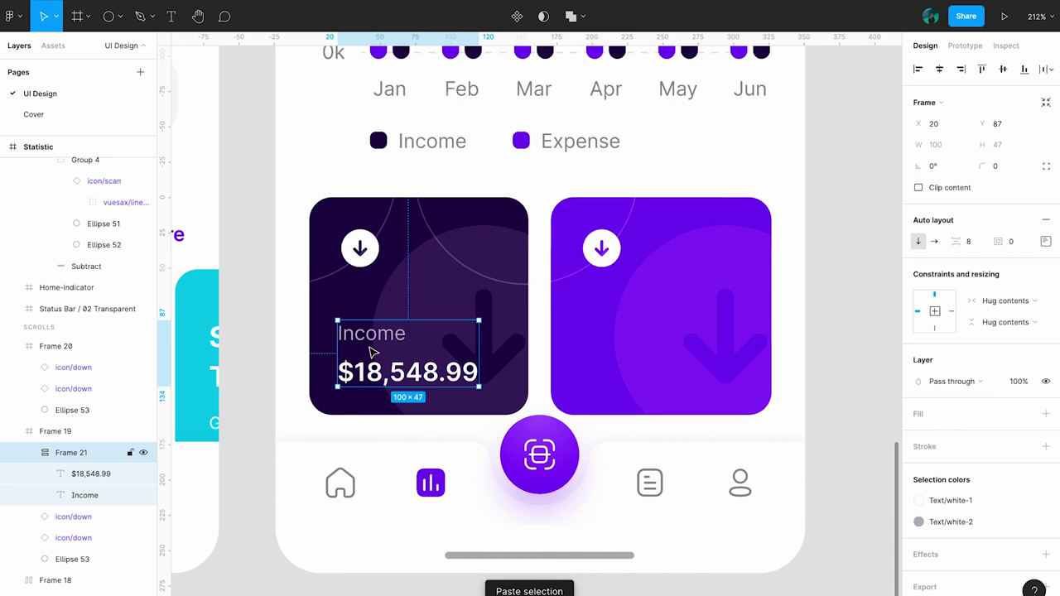
{"action": "left_click", "coordinate": [589, 336]}
{"action": "key", "text": "ctrl+v"}
Step: Change the purple card's texts to Expense and $1,445.93, and set both labels to Medium
{"action": "scroll", "coordinate": [590, 382], "scroll_direction": "right", "scroll_amount": 1}
{"action": "key", "text": "Escape"}
{"action": "double_click", "coordinate": [590, 381]}
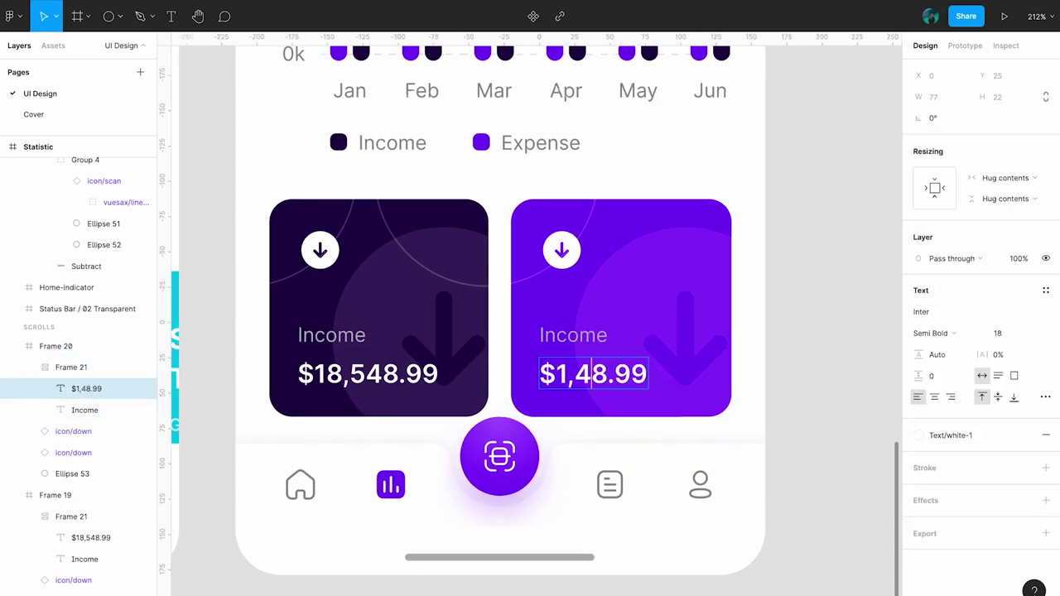
{"action": "left_click", "coordinate": [571, 337]}
{"action": "type", "text": "Expense"}
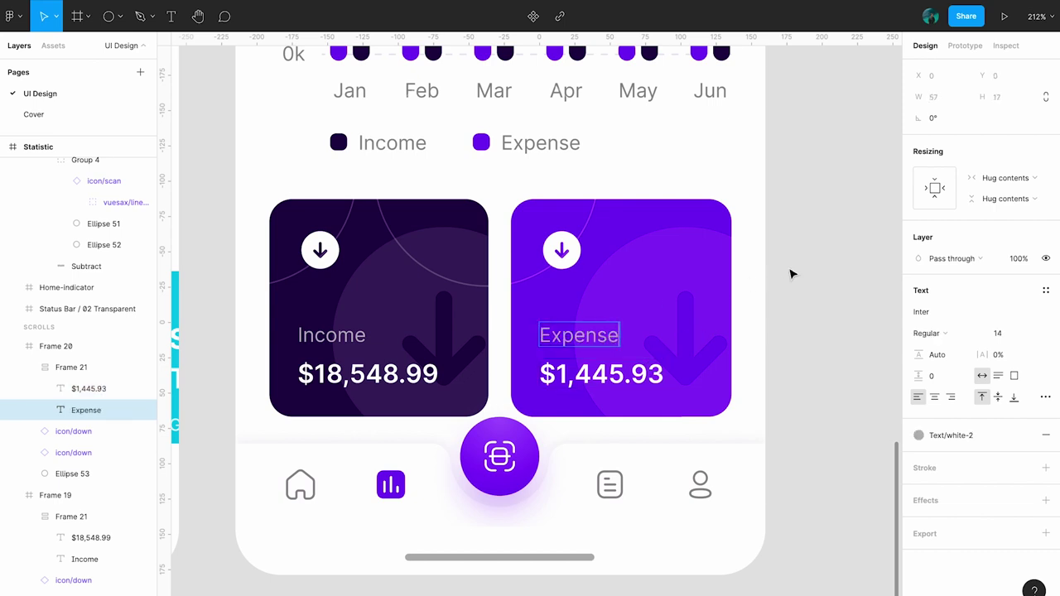
{"action": "left_click", "coordinate": [331, 335], "text": "shift"}
{"action": "left_click", "coordinate": [928, 333]}
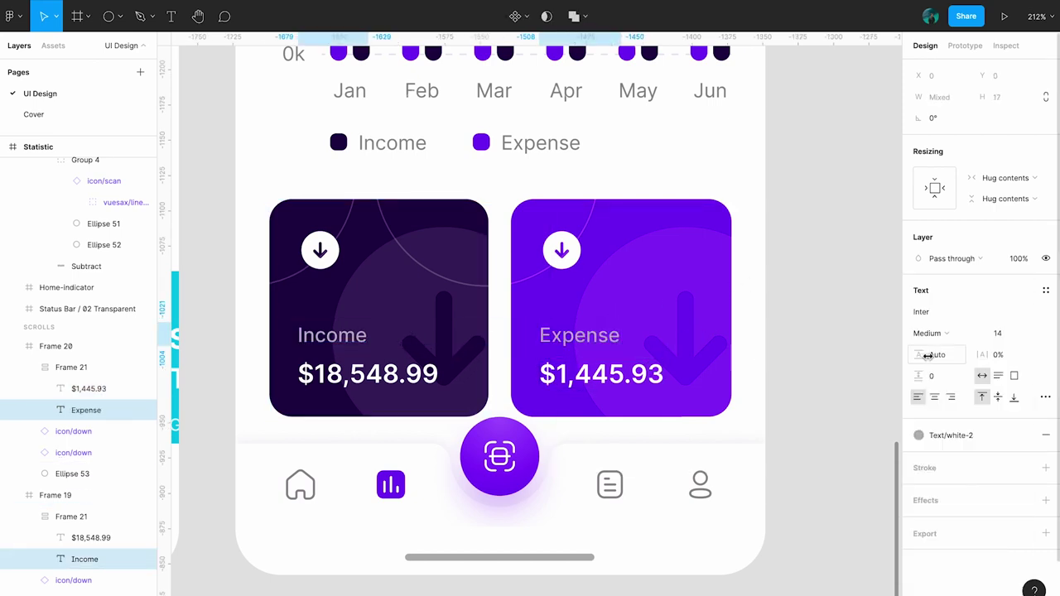
{"action": "left_click", "coordinate": [828, 331]}
Step: Swap the Expense card's large and small arrow instances to the up icon
{"action": "left_click", "coordinate": [679, 317]}
{"action": "left_click", "coordinate": [953, 221]}
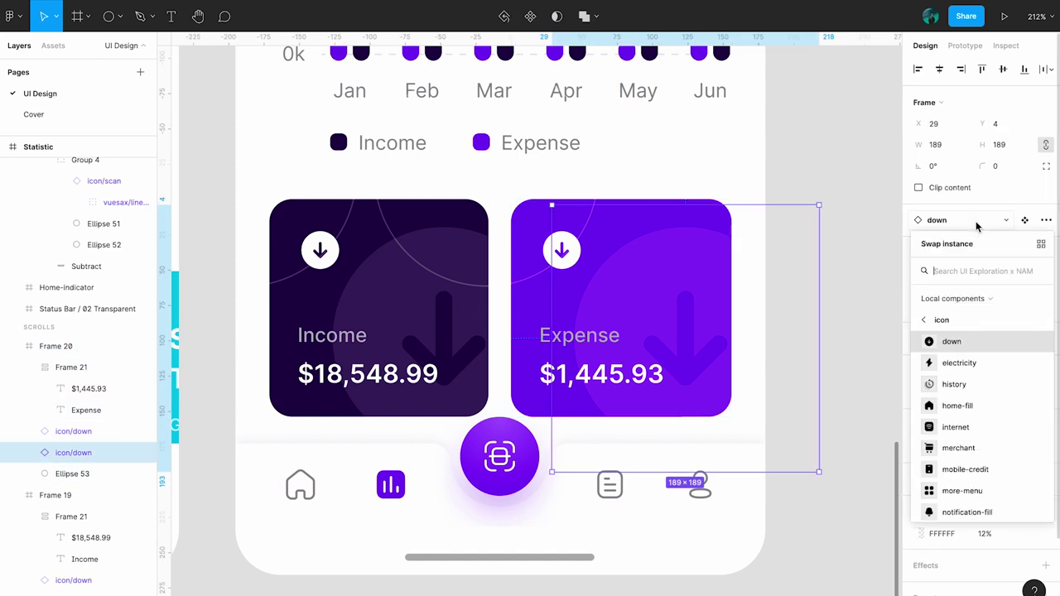
{"action": "scroll", "coordinate": [956, 377], "scroll_direction": "down", "scroll_amount": 3}
{"action": "scroll", "coordinate": [955, 377], "scroll_direction": "down", "scroll_amount": 3}
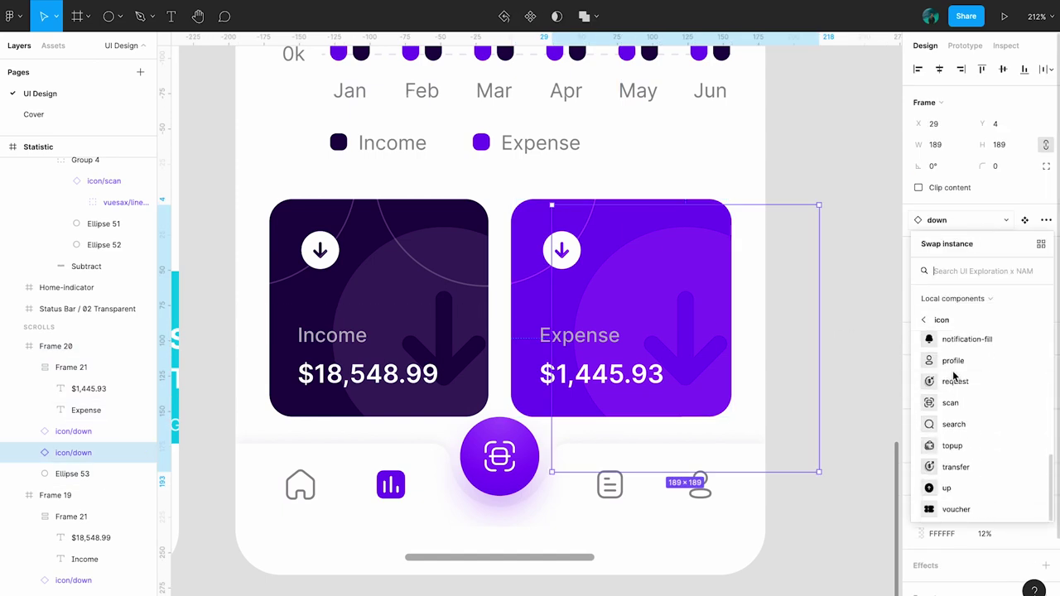
{"action": "left_click", "coordinate": [947, 488]}
{"action": "left_click", "coordinate": [73, 431]}
{"action": "left_click", "coordinate": [944, 220]}
{"action": "scroll", "coordinate": [960, 398], "scroll_direction": "down", "scroll_amount": 3}
{"action": "left_click", "coordinate": [978, 488]}
Step: Review the canvas and select both the Income and Expense cards
{"action": "left_click", "coordinate": [828, 459]}
{"action": "scroll", "coordinate": [587, 390], "scroll_direction": "down", "scroll_amount": 3}
{"action": "scroll", "coordinate": [585, 392], "scroll_direction": "down", "scroll_amount": 3}
{"action": "scroll", "coordinate": [585, 414], "scroll_direction": "up", "scroll_amount": 1}
{"action": "scroll", "coordinate": [585, 461], "scroll_direction": "up", "scroll_amount": 3}
{"action": "scroll", "coordinate": [585, 461], "scroll_direction": "down", "scroll_amount": 2}
{"action": "left_click", "coordinate": [602, 456]}
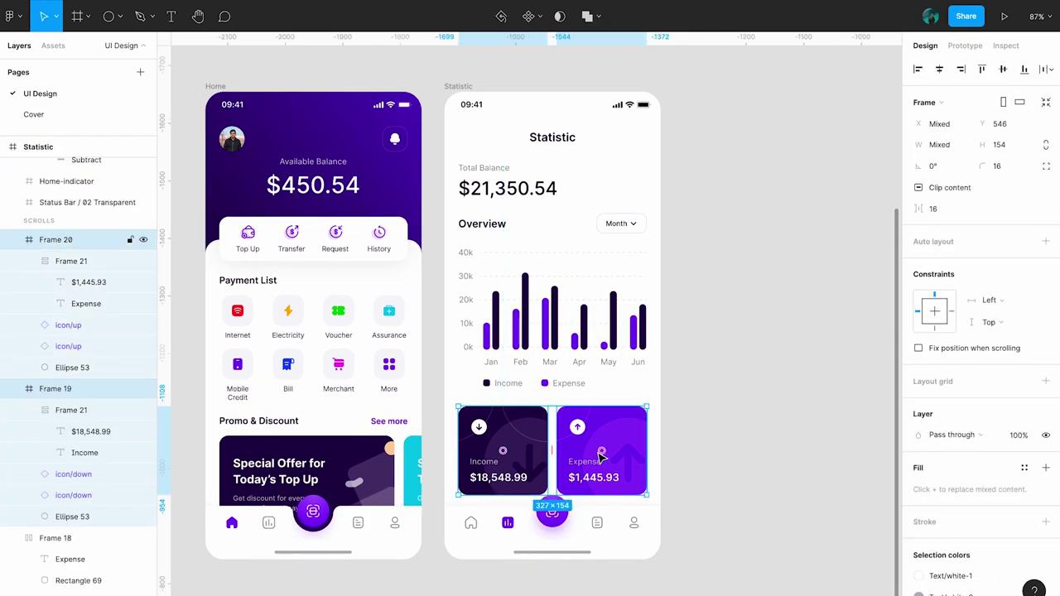
Step: Duplicate the Statistic screen frame
{"action": "left_click", "coordinate": [542, 585]}
{"action": "scroll", "coordinate": [542, 572], "scroll_direction": "down", "scroll_amount": 1}
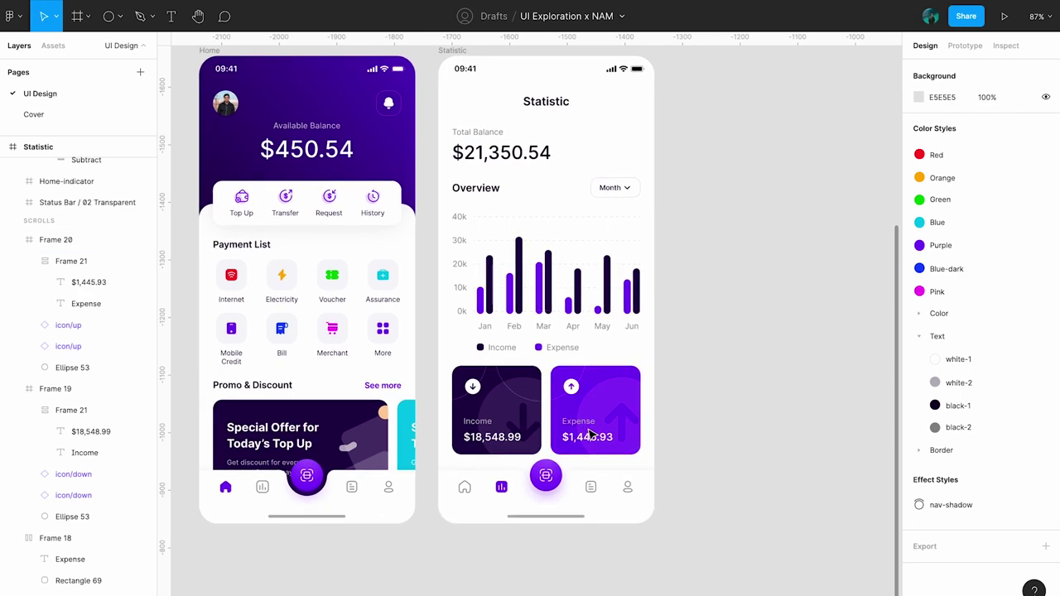
{"action": "scroll", "coordinate": [592, 434], "scroll_direction": "up", "scroll_amount": 2}
{"action": "scroll", "coordinate": [588, 433], "scroll_direction": "down", "scroll_amount": 1}
{"action": "left_click", "coordinate": [431, 78]}
{"action": "key", "text": "ctrl+d"}
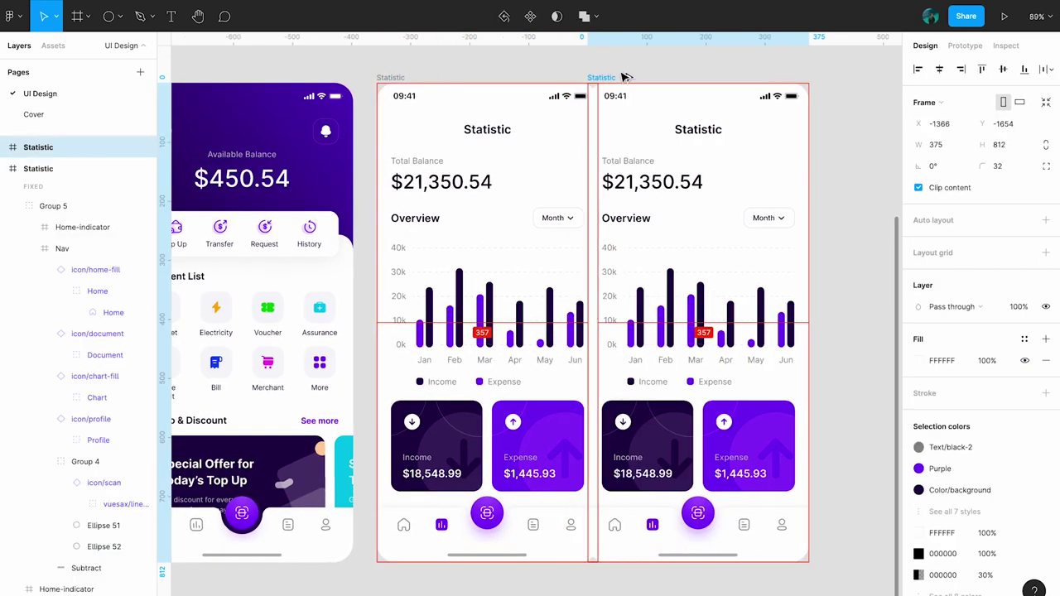
Step: Delete the copy's title, chart, cards and bottom navigation, leaving an empty screen
{"action": "left_click", "coordinate": [648, 78]}
{"action": "type", "text": "Contact"}
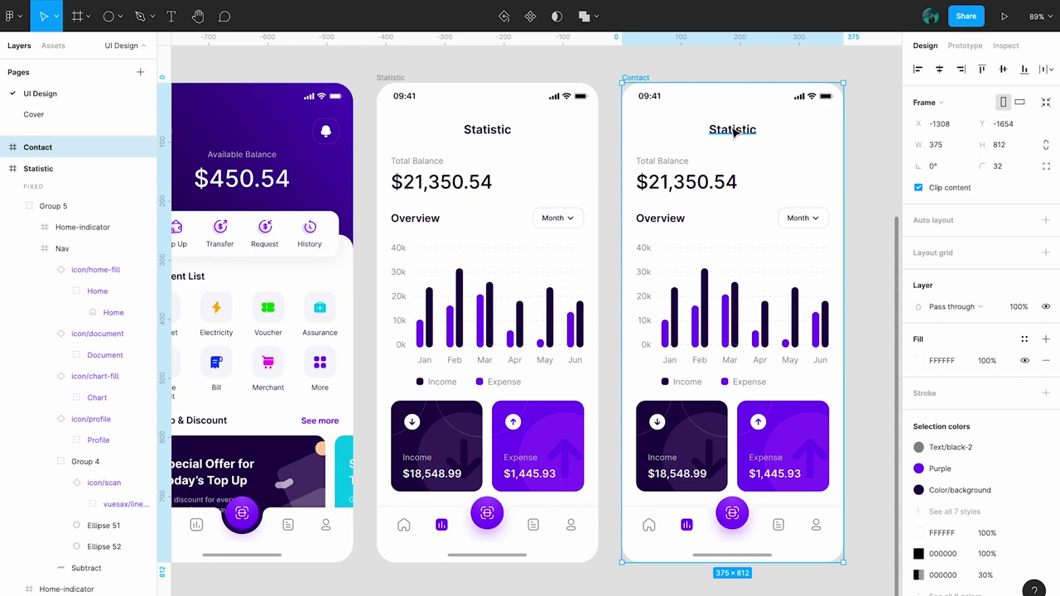
{"action": "key", "text": "Escape"}
{"action": "left_click_drag", "start_coordinate": [627, 120], "coordinate": [826, 464]}
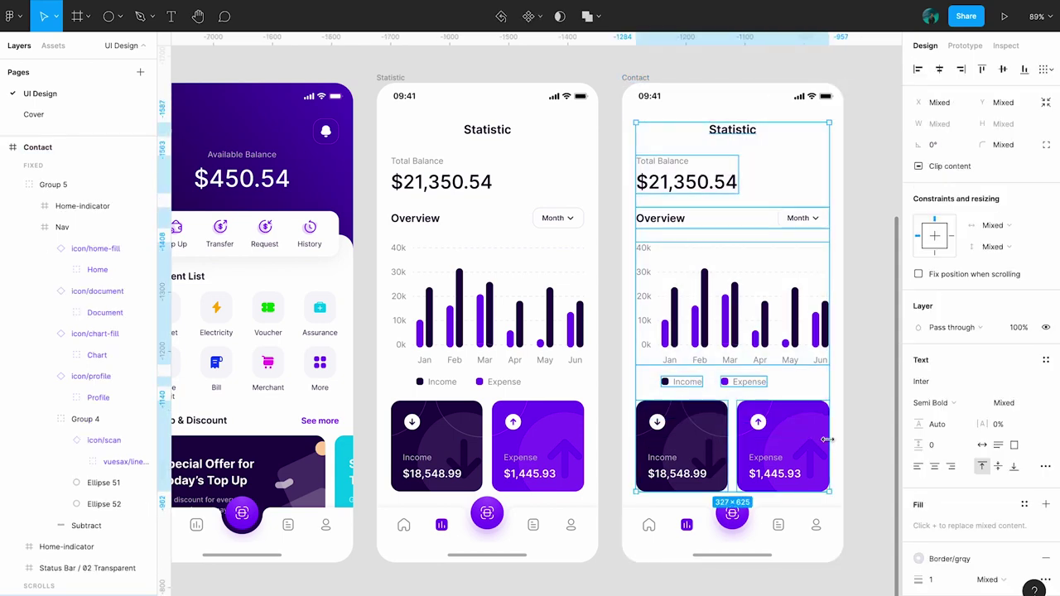
{"action": "key", "text": "Delete"}
{"action": "left_click", "coordinate": [722, 537]}
{"action": "key", "text": "Delete"}
{"action": "left_click", "coordinate": [525, 549]}
{"action": "left_click", "coordinate": [665, 503]}
{"action": "scroll", "coordinate": [669, 502], "scroll_direction": "right", "scroll_amount": 2}
{"action": "scroll", "coordinate": [450, 284], "scroll_direction": "left", "scroll_amount": 2}
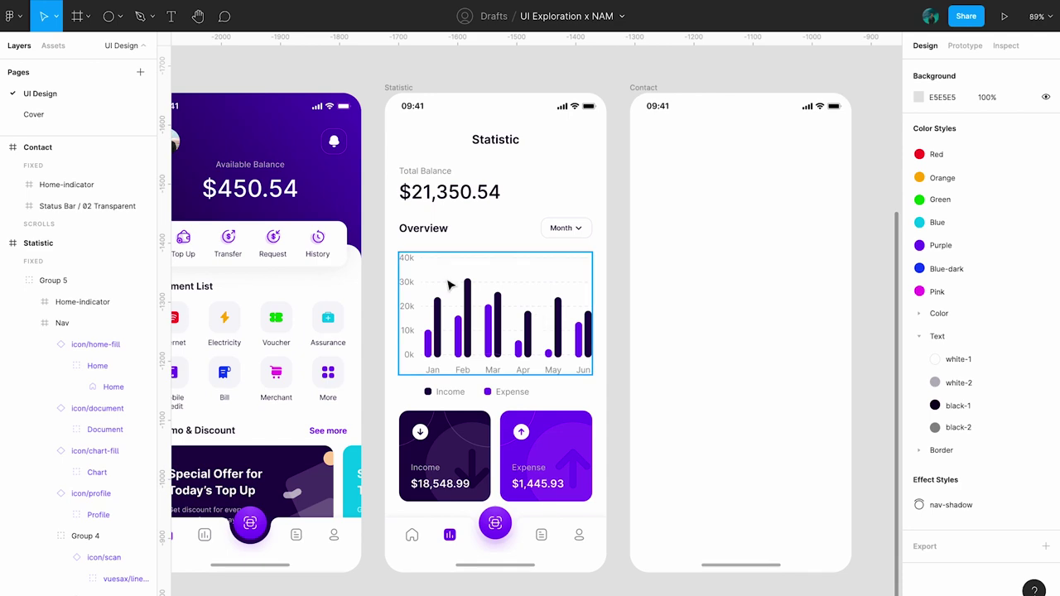
{"action": "scroll", "coordinate": [430, 215], "scroll_direction": "left", "scroll_amount": 2}
Step: Paste the Home bell button at the top-left, with a left-arrow icon and grey border
{"action": "left_click", "coordinate": [411, 148]}
{"action": "key", "text": "ctrl+c"}
{"action": "left_click", "coordinate": [722, 92]}
{"action": "key", "text": "ctrl+v"}
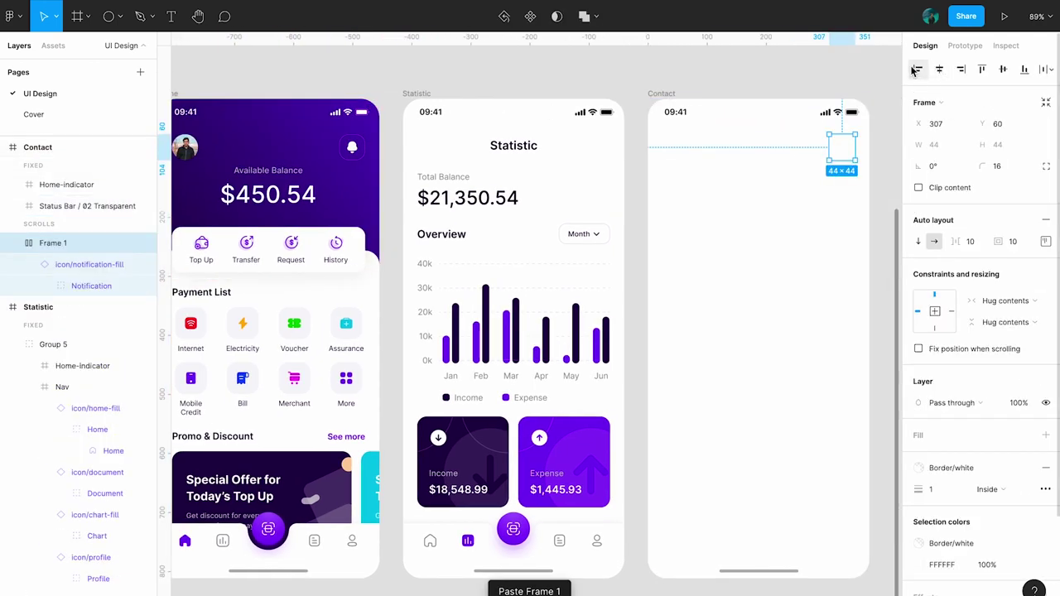
{"action": "left_click", "coordinate": [915, 71]}
{"action": "left_click", "coordinate": [984, 469]}
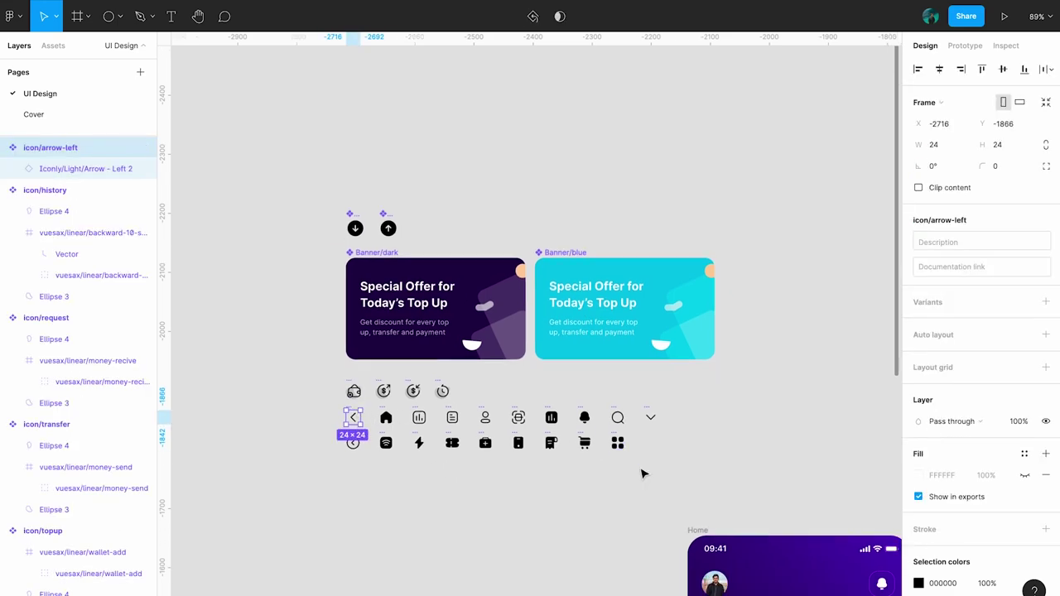
{"action": "key", "text": "ctrl+c"}
{"action": "left_click", "coordinate": [540, 116]}
{"action": "key", "text": "ctrl+v"}
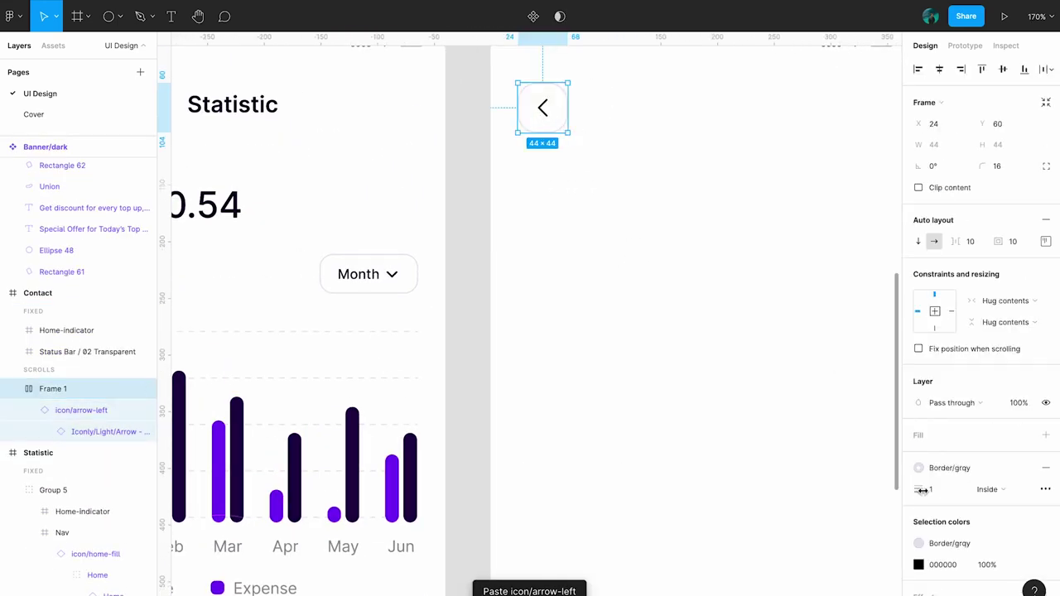
{"action": "left_click", "coordinate": [1025, 563]}
{"action": "left_click", "coordinate": [644, 405]}
Step: Paste the Statistic title, centre it with the back button, and retype it as Contact
{"action": "scroll", "coordinate": [497, 331], "scroll_direction": "down", "scroll_amount": 2}
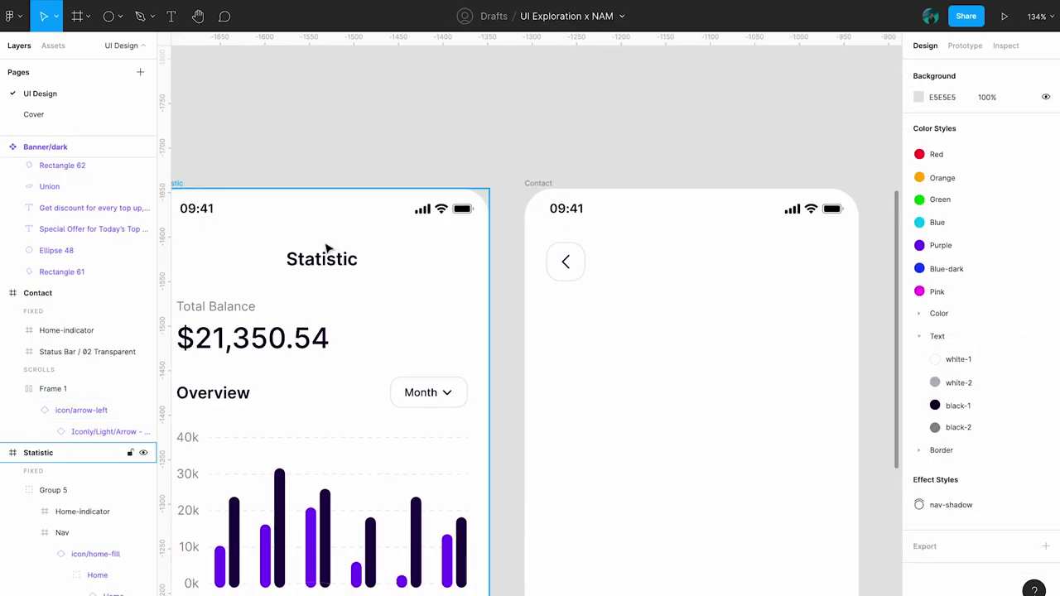
{"action": "left_click", "coordinate": [330, 262]}
{"action": "key", "text": "ctrl+c"}
{"action": "left_click", "coordinate": [538, 183]}
{"action": "key", "text": "ctrl+v"}
{"action": "scroll", "coordinate": [530, 372], "scroll_direction": "right", "scroll_amount": 3}
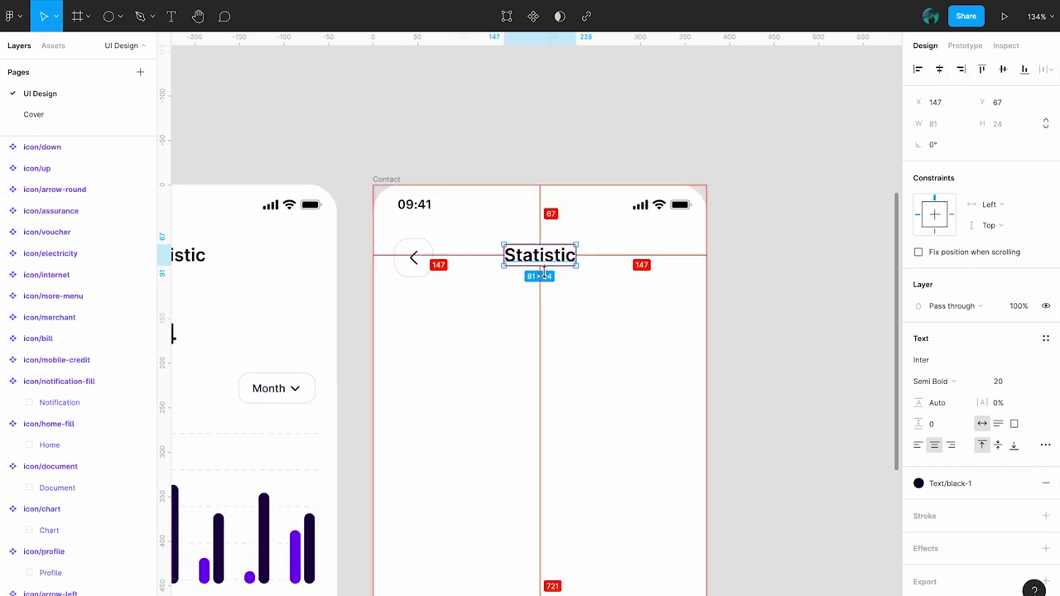
{"action": "left_click", "coordinate": [404, 269], "text": "shift"}
{"action": "left_click", "coordinate": [1003, 69]}
{"action": "left_click", "coordinate": [551, 244]}
{"action": "double_click", "coordinate": [548, 251]}
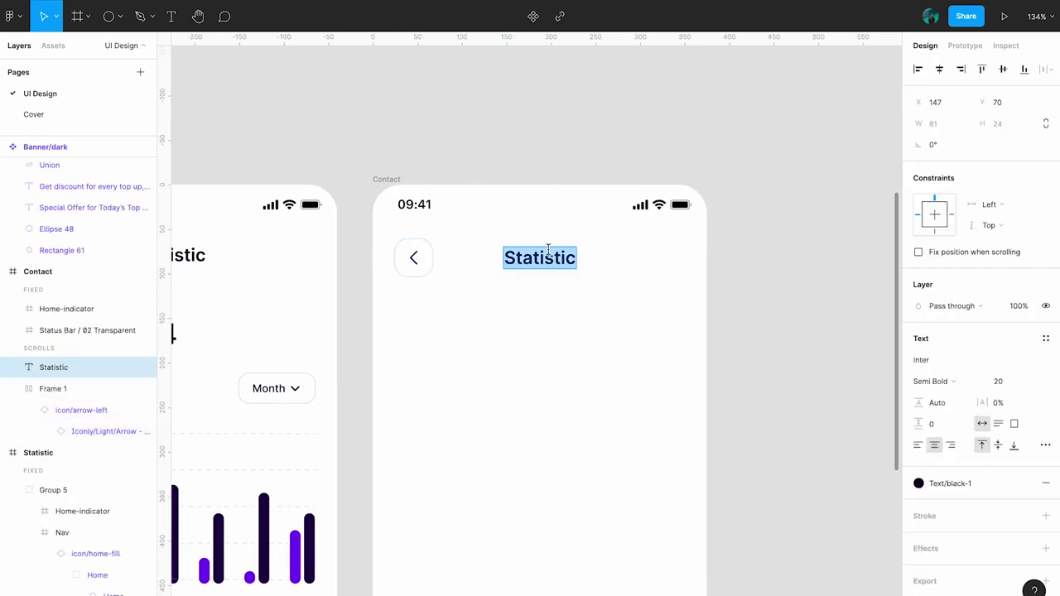
{"action": "type", "text": "Contact"}
{"action": "key", "text": "Escape"}
{"action": "left_click", "coordinate": [547, 329]}
{"action": "scroll", "coordinate": [547, 329], "scroll_direction": "down", "scroll_amount": 2}
Step: Draw a search field rectangle under the Contact title, 327 px wide
{"action": "left_click", "coordinate": [121, 16]}
{"action": "left_click", "coordinate": [114, 47]}
{"action": "left_click", "coordinate": [431, 267]}
{"action": "left_click_drag", "start_coordinate": [489, 323], "coordinate": [447, 291]}
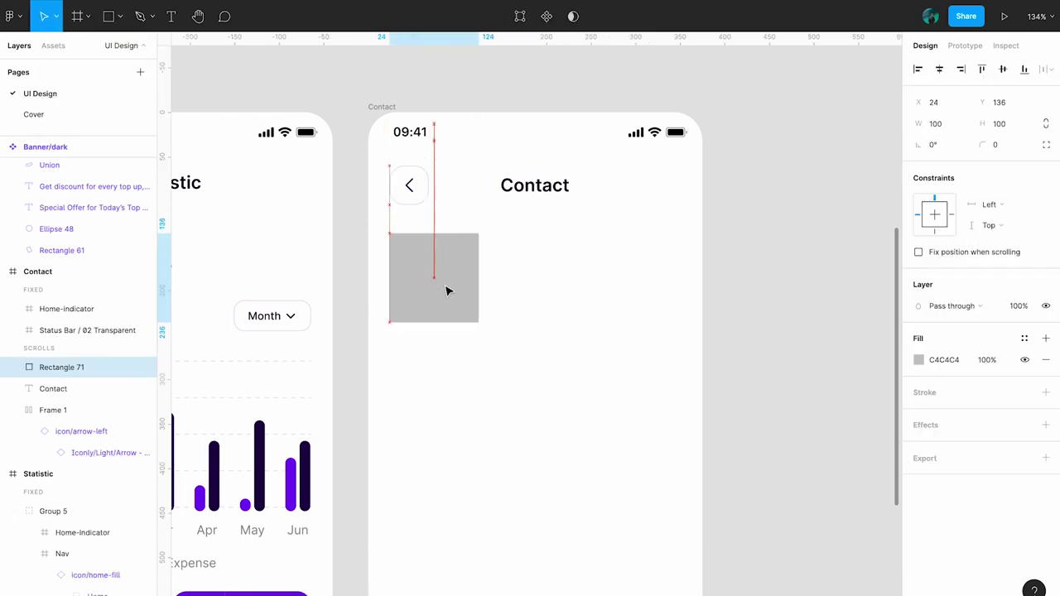
{"action": "key", "text": "Up"}
{"action": "key", "text": "Up"}
{"action": "key", "text": "Up"}
{"action": "left_click_drag", "start_coordinate": [481, 272], "coordinate": [665, 273]}
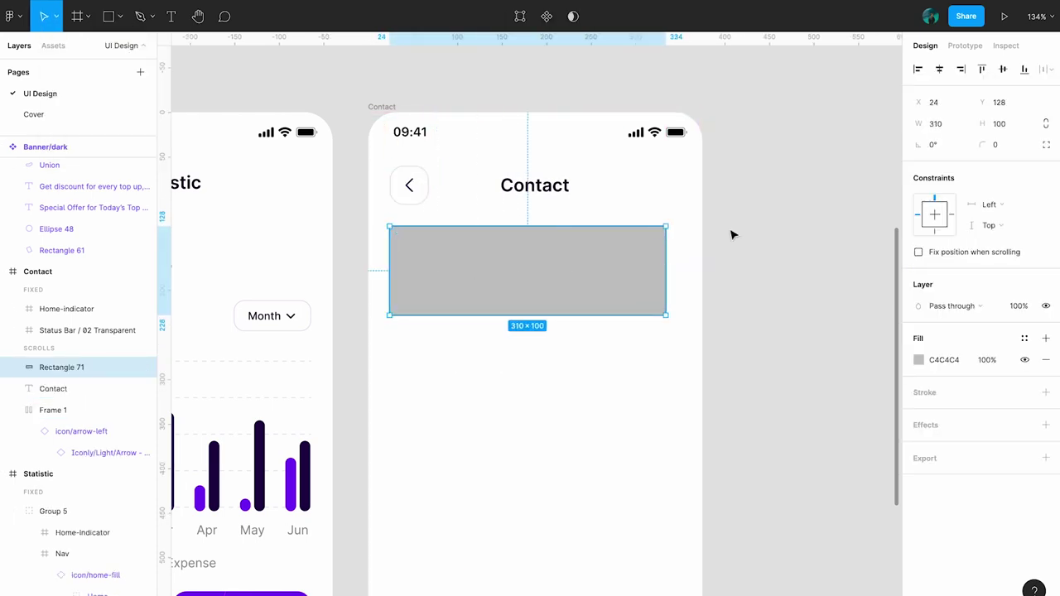
{"action": "key", "text": "shift+Up"}
{"action": "key", "text": "Up"}
{"action": "key", "text": "Up"}
{"action": "key", "text": "Up"}
{"action": "key", "text": "Return"}
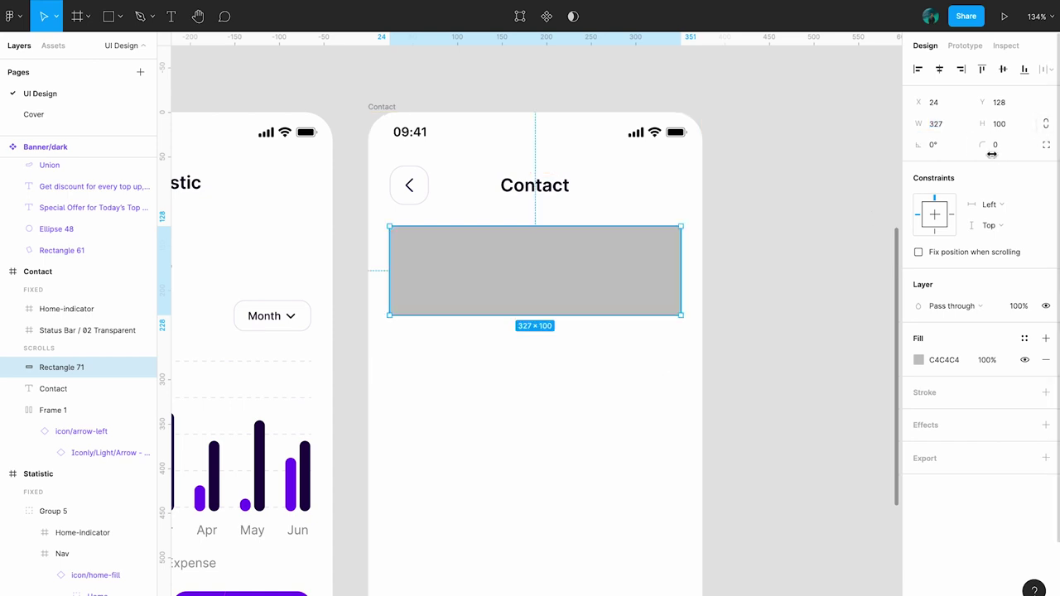
Step: Set the search field to 60 px high with a light grey F8 fill
{"action": "left_click", "coordinate": [1002, 124]}
{"action": "type", "text": "60"}
{"action": "key", "text": "Return"}
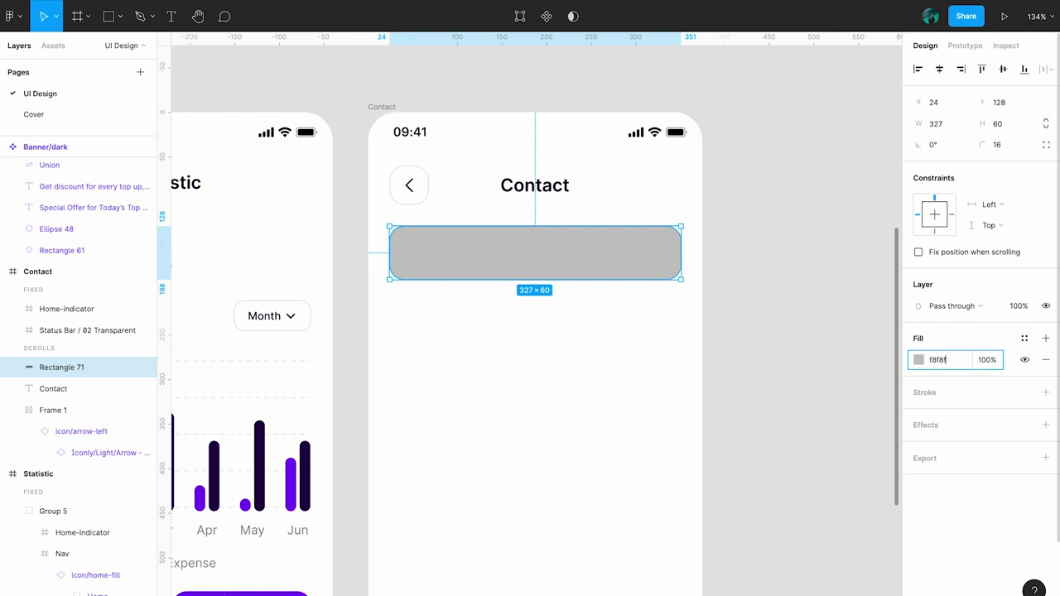
{"action": "type", "text": "f8"}
{"action": "key", "text": "Return"}
{"action": "left_click", "coordinate": [492, 376]}
{"action": "left_click", "coordinate": [464, 253]}
{"action": "left_click", "coordinate": [448, 296]}
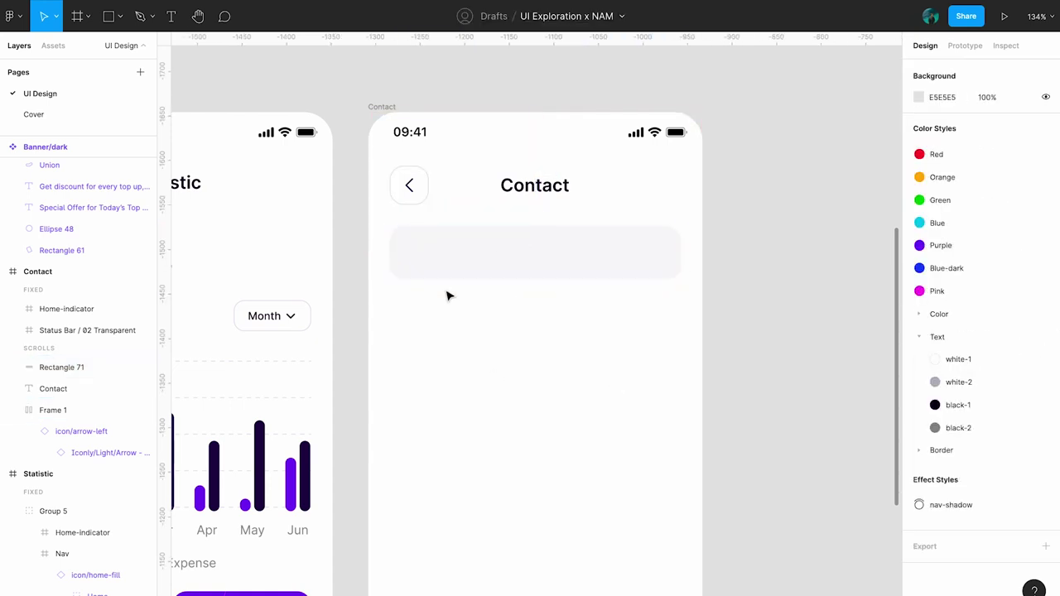
Step: Copy the search icon from the icon set into the field and resize it to 20×20
{"action": "scroll", "coordinate": [502, 246], "scroll_direction": "left", "scroll_amount": 3}
{"action": "scroll", "coordinate": [502, 243], "scroll_direction": "left", "scroll_amount": 2}
{"action": "scroll", "coordinate": [497, 240], "scroll_direction": "down", "scroll_amount": 5, "text": "ctrl"}
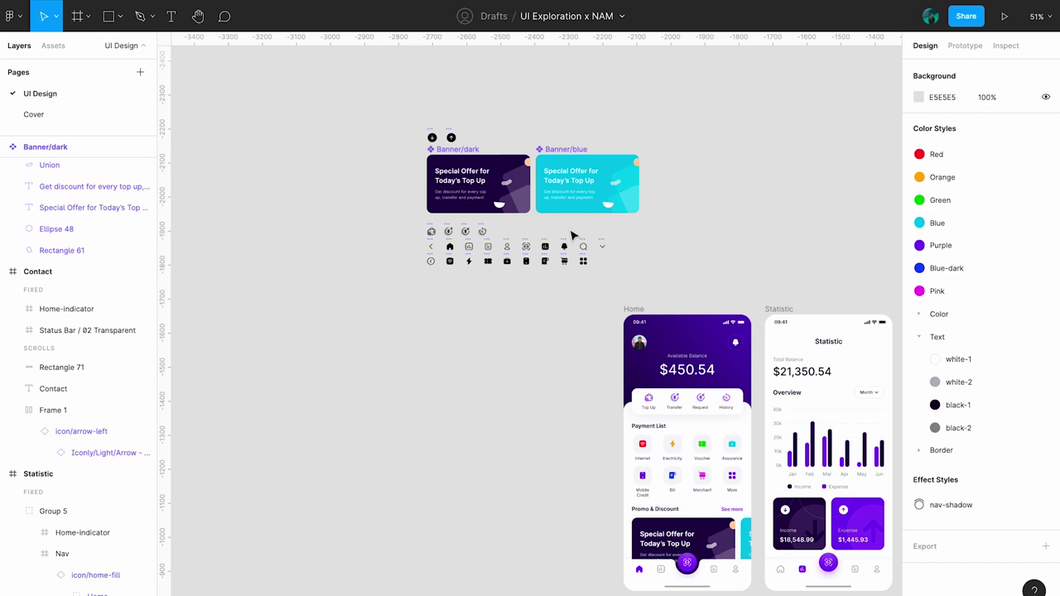
{"action": "left_click", "coordinate": [583, 246]}
{"action": "key", "text": "ctrl+c"}
{"action": "scroll", "coordinate": [630, 322], "scroll_direction": "right", "scroll_amount": 10}
{"action": "scroll", "coordinate": [469, 298], "scroll_direction": "up", "scroll_amount": 5, "text": "ctrl"}
{"action": "key", "text": "ctrl+v"}
{"action": "left_click_drag", "start_coordinate": [608, 331], "coordinate": [406, 284]}
{"action": "left_click", "coordinate": [947, 144]}
{"action": "type", "text": "20"}
{"action": "key", "text": "Return"}
{"action": "key", "text": "Left"}
{"action": "key", "text": "Up"}
{"action": "key", "text": "Up"}
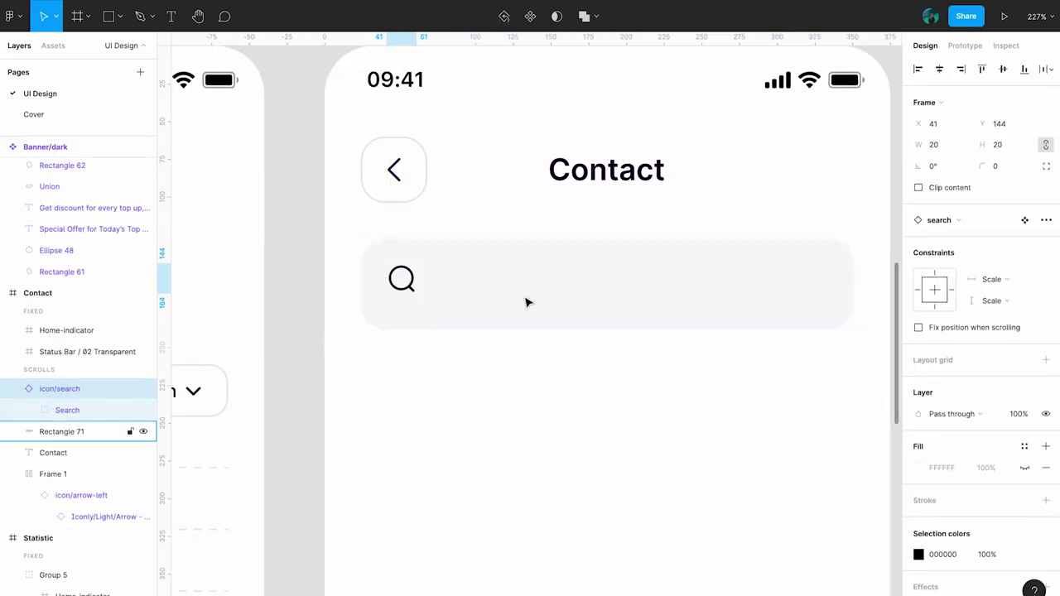
Step: Reduce the search field's height to 52 px
{"action": "left_click", "coordinate": [527, 302]}
{"action": "type", "text": "52"}
{"action": "key", "text": "Return"}
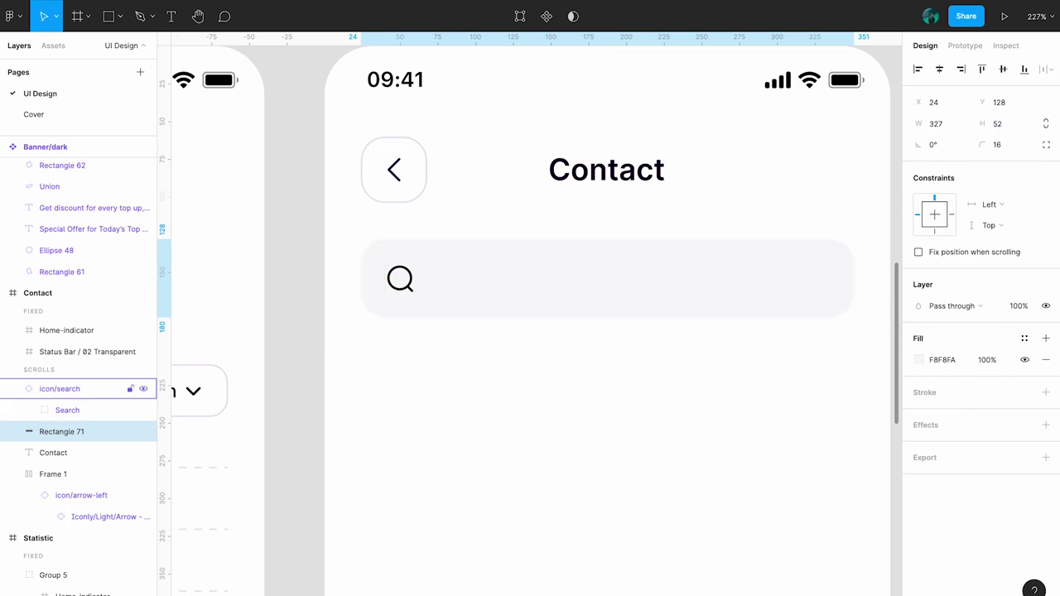
{"action": "key", "text": "Escape"}
Step: Duplicate the title into the field as left-aligned 14 Regular 'Search Contact' text beside the icon
{"action": "left_click_drag", "start_coordinate": [606, 170], "coordinate": [512, 282]}
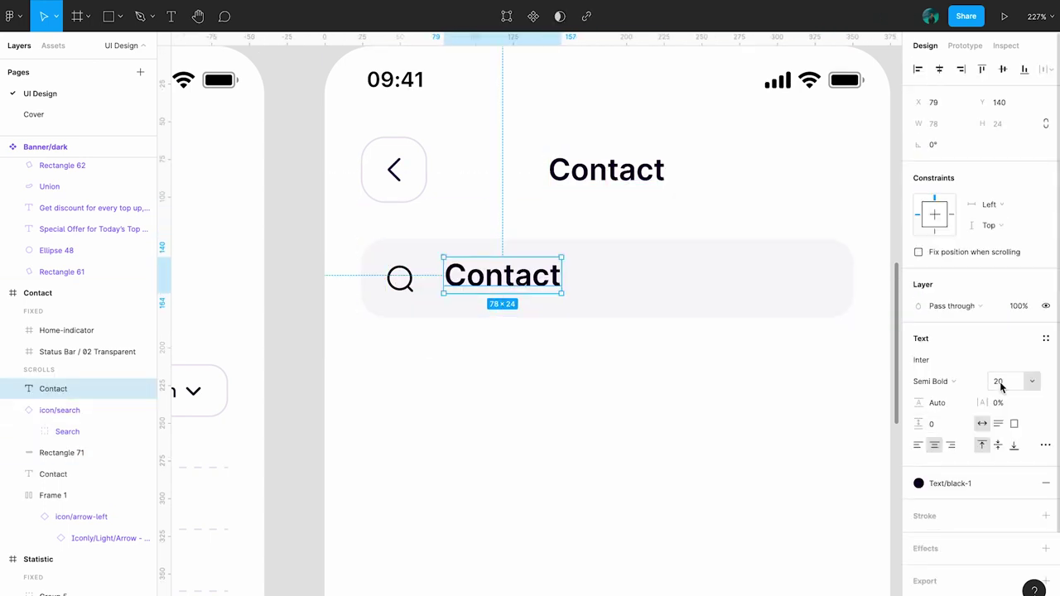
{"action": "key", "text": "Return"}
{"action": "left_click", "coordinate": [930, 381]}
{"action": "left_click", "coordinate": [947, 348]}
{"action": "double_click", "coordinate": [524, 282]}
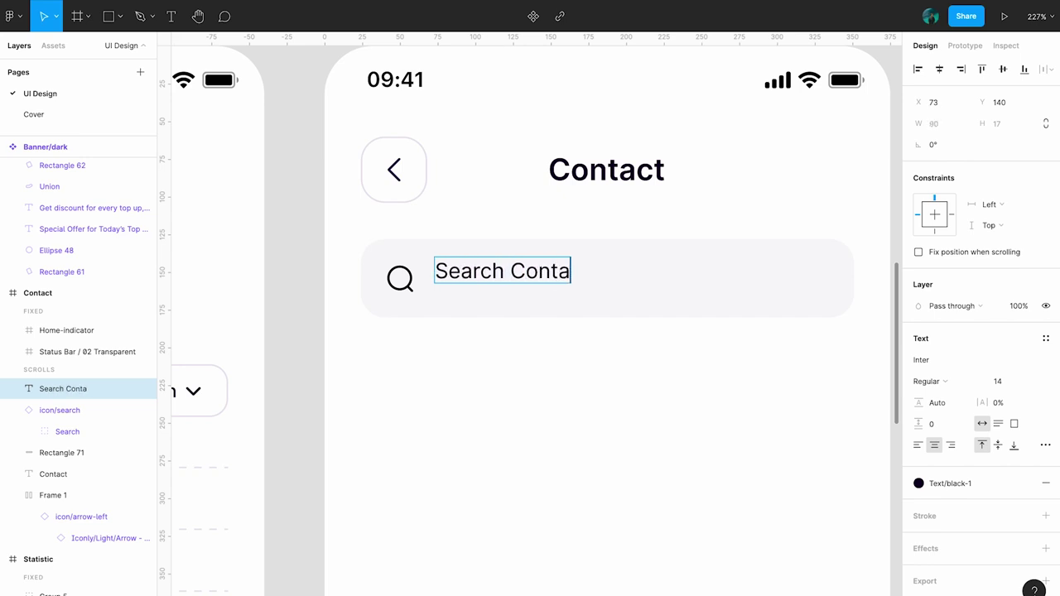
{"action": "type", "text": "ct"}
{"action": "key", "text": "Escape"}
{"action": "left_click", "coordinate": [918, 445]}
{"action": "left_click_drag", "start_coordinate": [486, 274], "coordinate": [487, 282]}
Step: Group the icon and placeholder into a vertically centered auto layout row
{"action": "left_click", "coordinate": [400, 279], "text": "shift"}
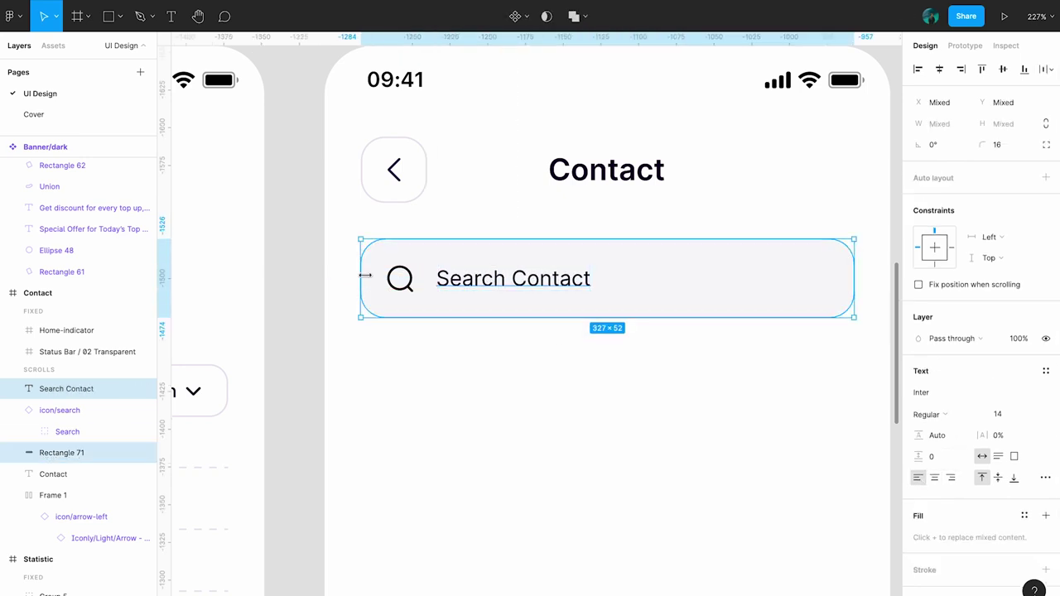
{"action": "key", "text": "shift+a"}
{"action": "left_click", "coordinate": [1045, 241]}
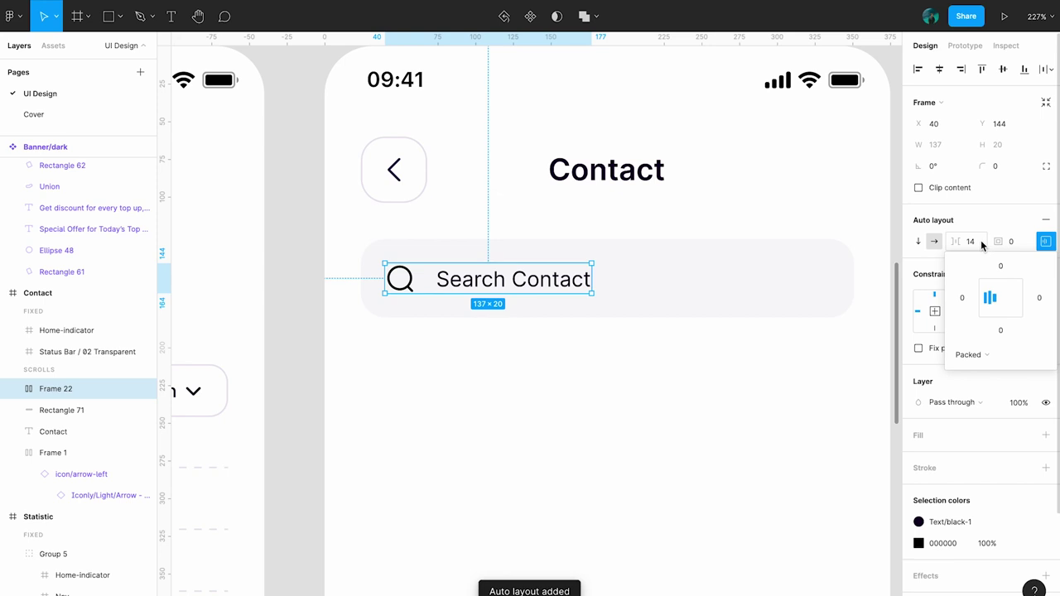
{"action": "left_click", "coordinate": [645, 431]}
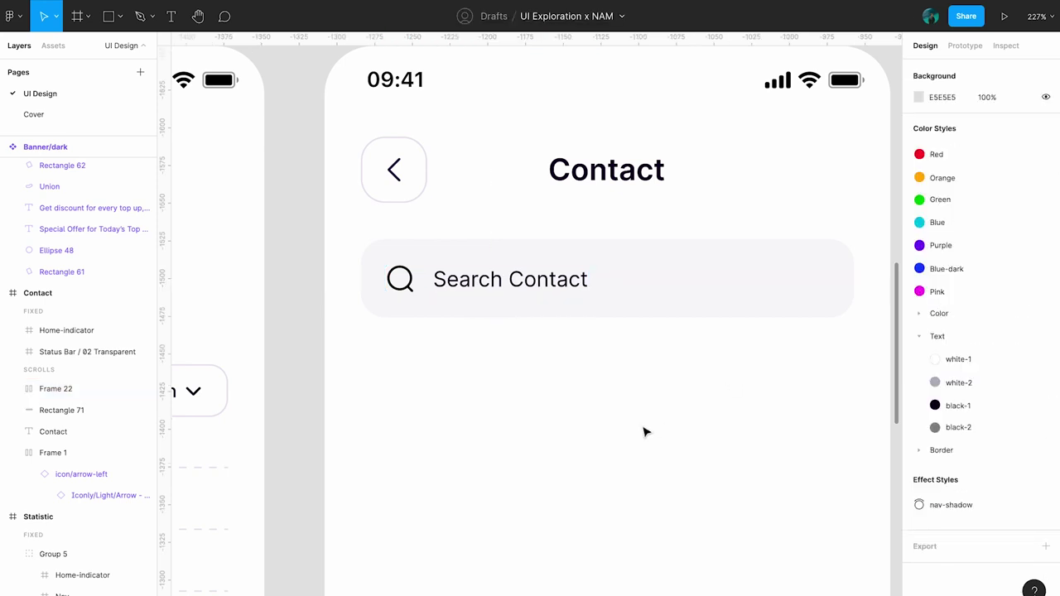
{"action": "left_click", "coordinate": [519, 290]}
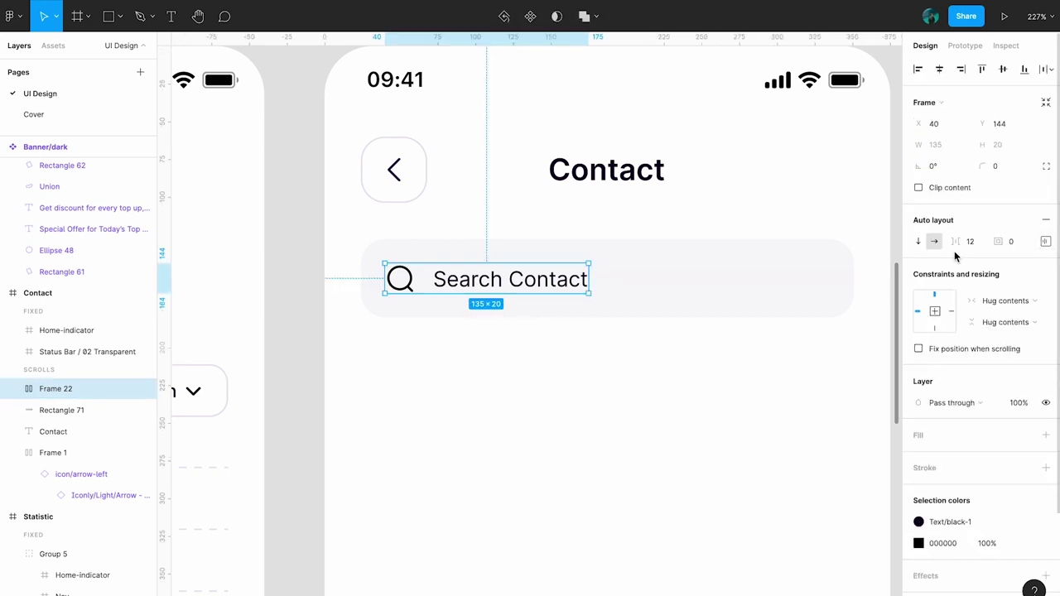
Step: Change the placeholder to 'Search Contact..' and colour it grey #ACACAC
{"action": "double_click", "coordinate": [539, 279]}
{"action": "type", "text": ".."}
{"action": "key", "text": "Escape"}
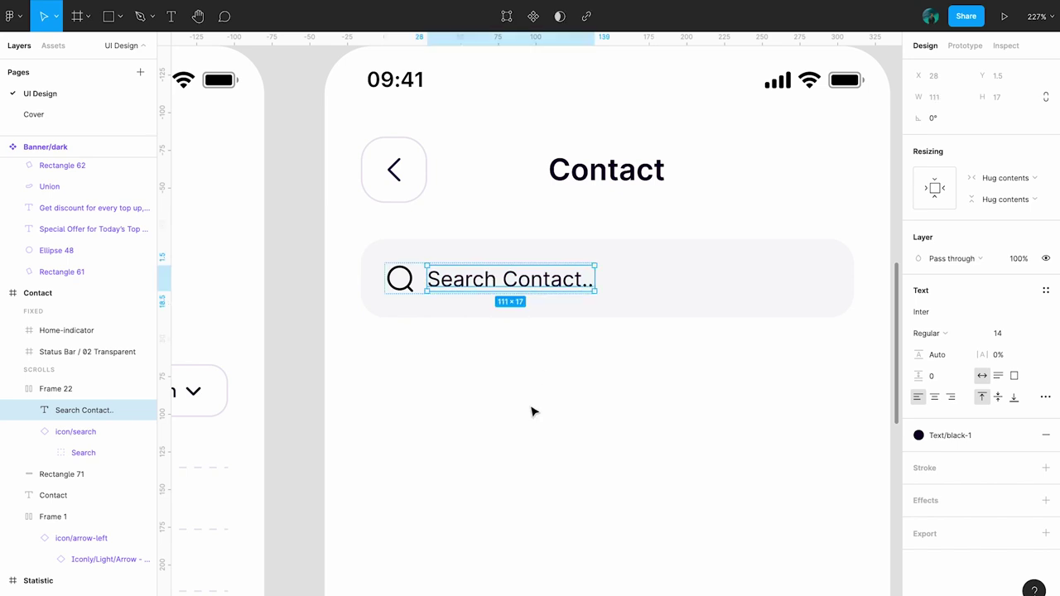
{"action": "left_click", "coordinate": [1024, 435]}
{"action": "left_click", "coordinate": [952, 456]}
{"action": "type", "text": "acac"}
{"action": "key", "text": "Return"}
{"action": "left_click", "coordinate": [663, 384]}
{"action": "scroll", "coordinate": [651, 381], "scroll_direction": "down", "scroll_amount": 2}
Step: Duplicate the placeholder text below the search field and start retyping it as 'Recent'
{"action": "scroll", "coordinate": [651, 381], "scroll_direction": "down", "scroll_amount": 5}
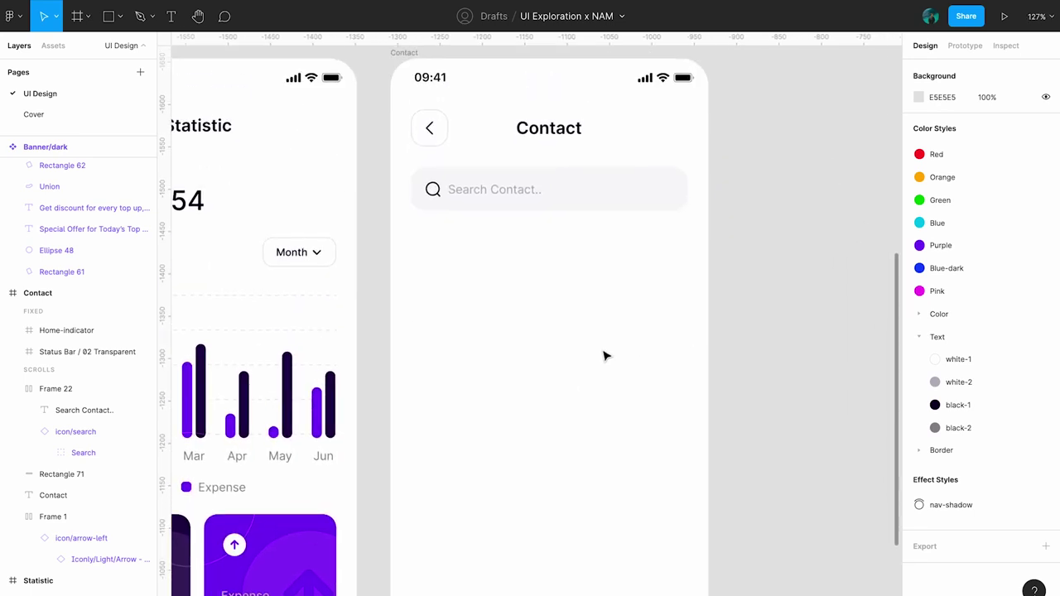
{"action": "scroll", "coordinate": [605, 356], "scroll_direction": "up", "scroll_amount": 2}
{"action": "left_click", "coordinate": [511, 211]}
{"action": "mouse_move", "coordinate": [511, 211]}
{"action": "left_mouse_down"}
{"action": "mouse_move", "coordinate": [477, 283]}
{"action": "mouse_move", "coordinate": [467, 278]}
{"action": "left_mouse_up"}
{"action": "key", "text": "Up"}
{"action": "key", "text": "Up"}
{"action": "key", "text": "Up"}
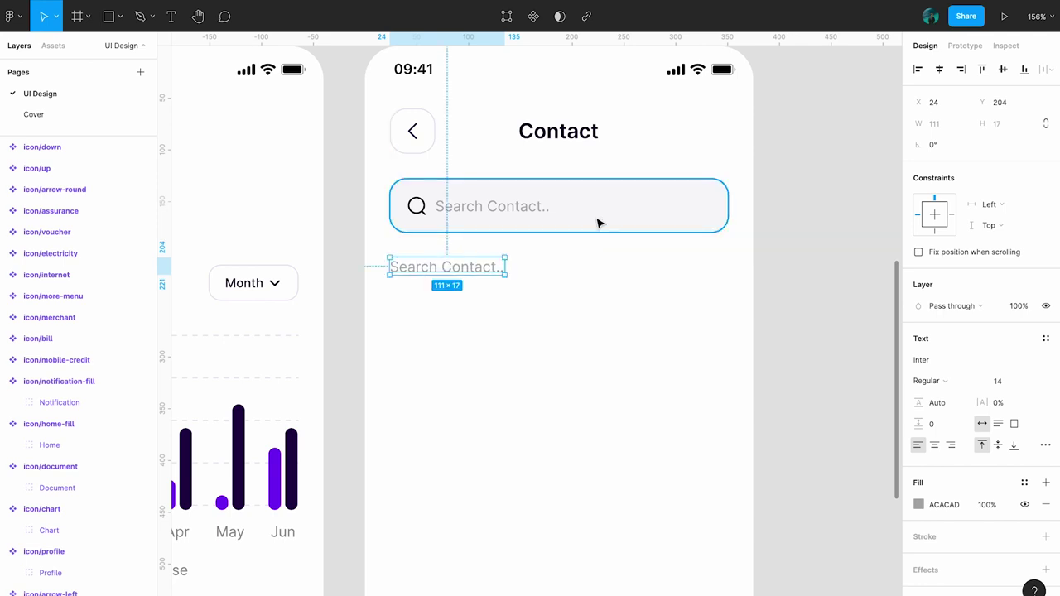
{"action": "double_click", "coordinate": [421, 269]}
{"action": "type", "text": "Recent"}
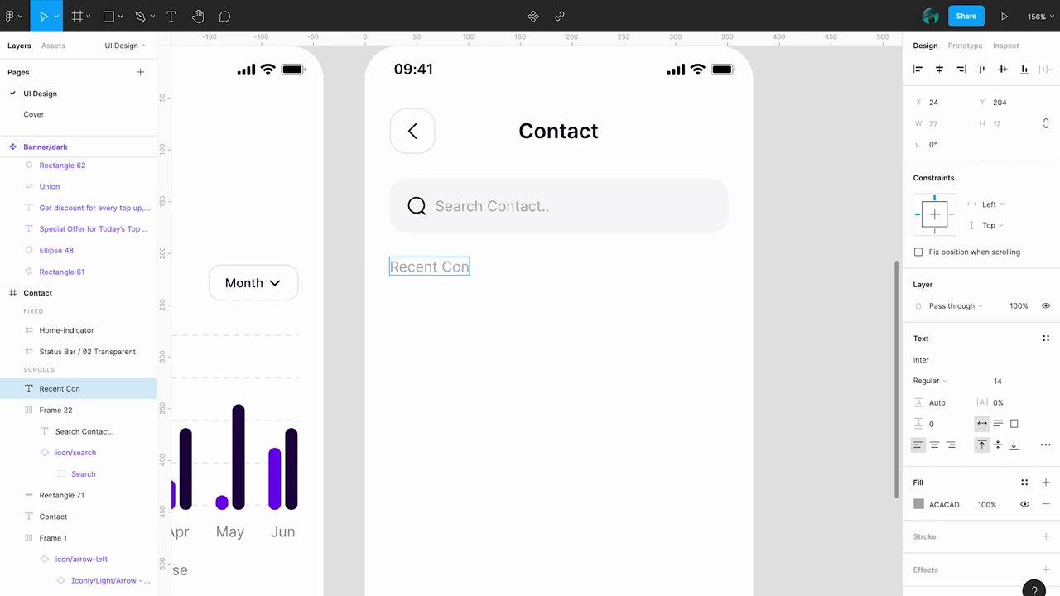
{"action": "left_click", "coordinate": [487, 356]}
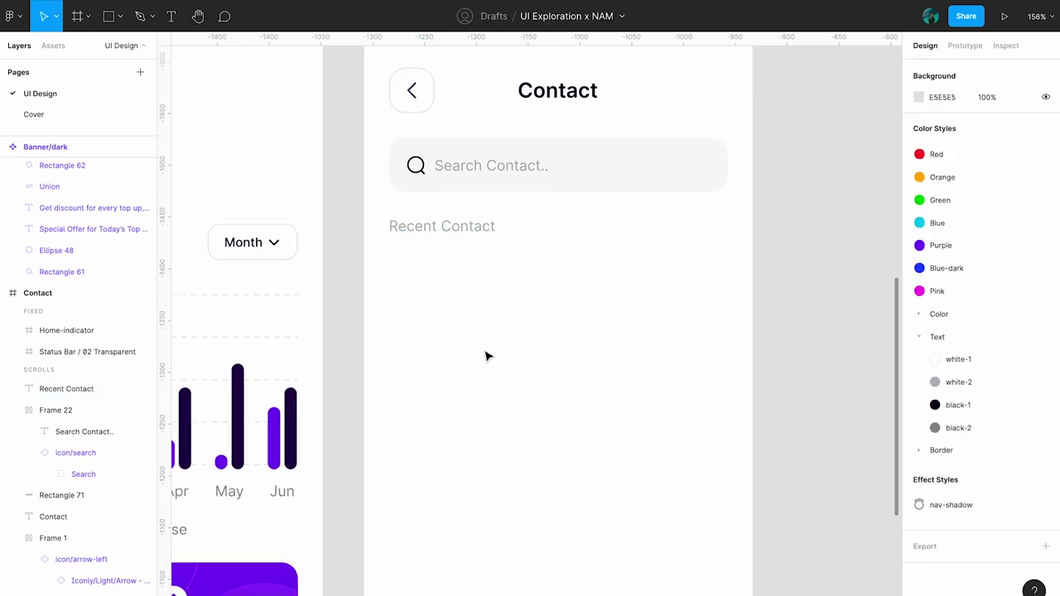
Step: Make the heading Semi Bold and reword it to 'Recent Transfer'
{"action": "scroll", "coordinate": [487, 356], "scroll_direction": "down", "scroll_amount": 2}
{"action": "scroll", "coordinate": [487, 356], "scroll_direction": "down", "scroll_amount": 2}
{"action": "left_click", "coordinate": [448, 214]}
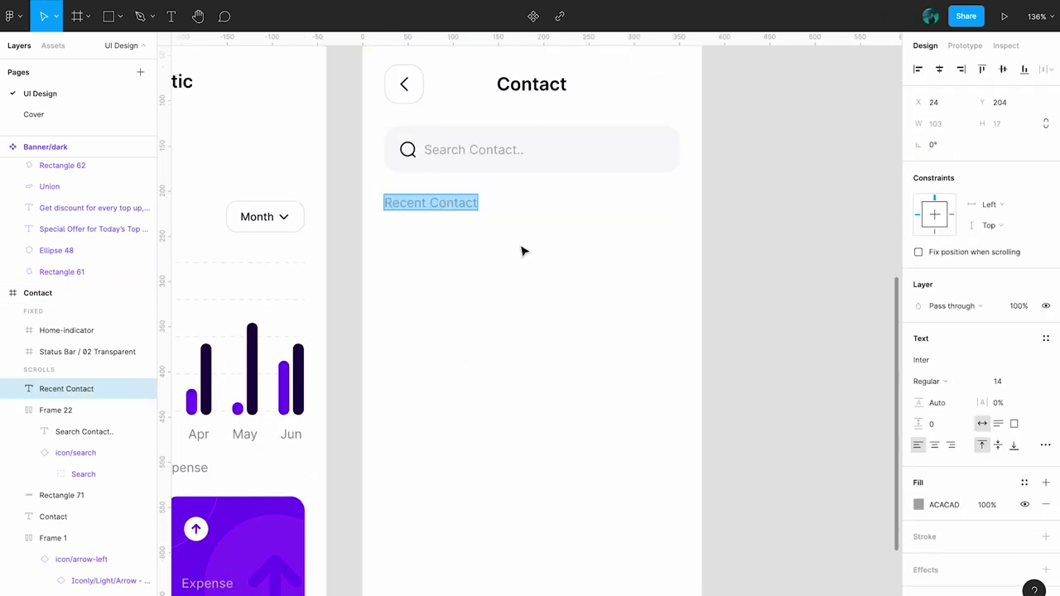
{"action": "left_click", "coordinate": [930, 381]}
{"action": "left_click", "coordinate": [947, 412]}
{"action": "double_click", "coordinate": [444, 206]}
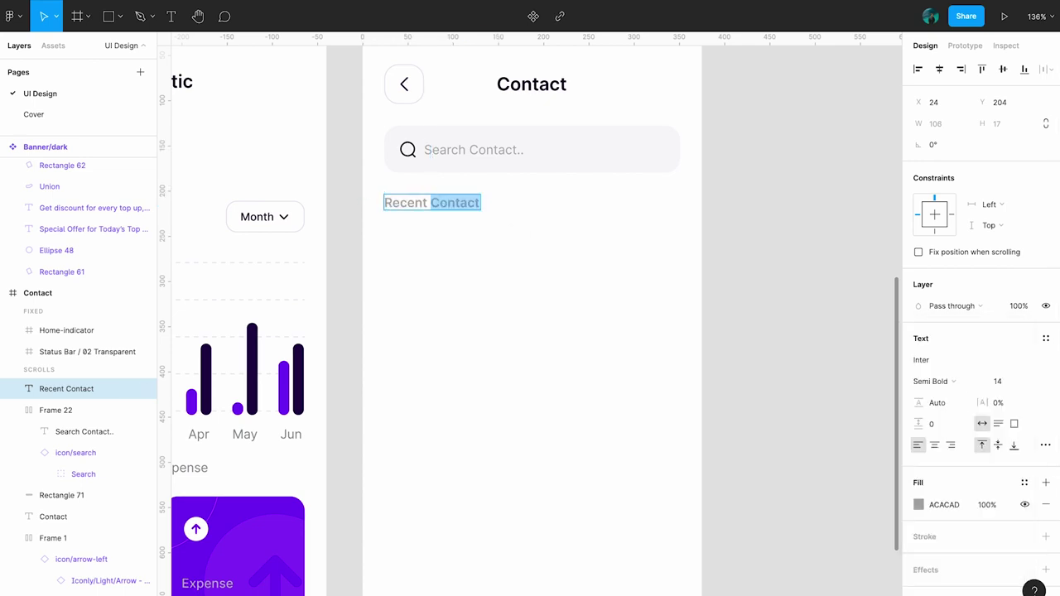
{"action": "type", "text": "Transfer"}
{"action": "left_click", "coordinate": [452, 239]}
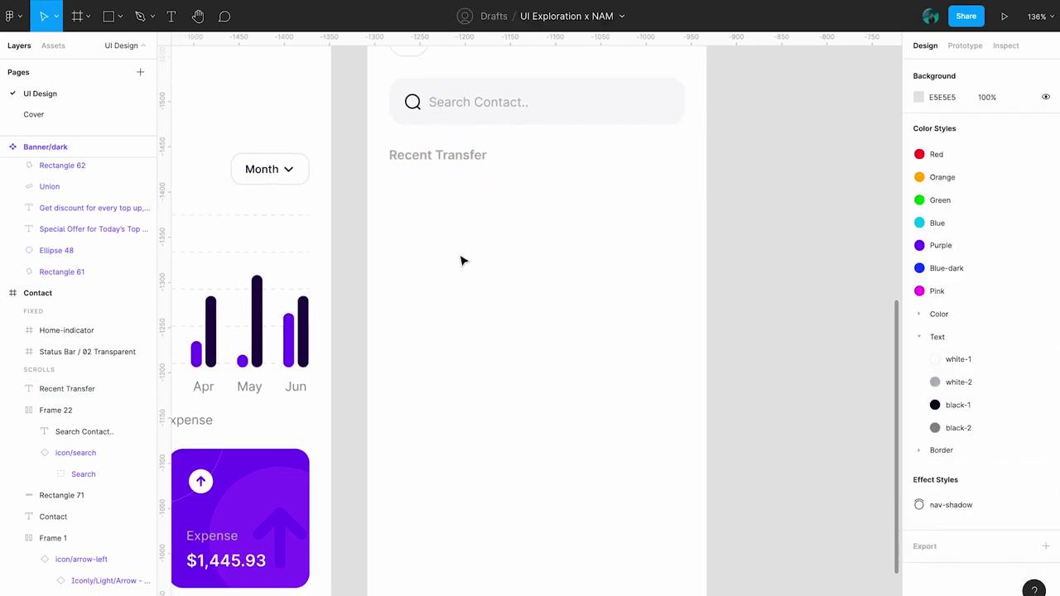
Step: Apply the grey Text/white-2 colour style to the Recent Transfer heading
{"action": "scroll", "coordinate": [461, 260], "scroll_direction": "down", "scroll_amount": 2}
{"action": "left_click", "coordinate": [414, 167]}
{"action": "left_click", "coordinate": [1025, 483]}
{"action": "left_click", "coordinate": [950, 544]}
{"action": "left_click", "coordinate": [695, 355]}
{"action": "scroll", "coordinate": [381, 198], "scroll_direction": "left", "scroll_amount": 2}
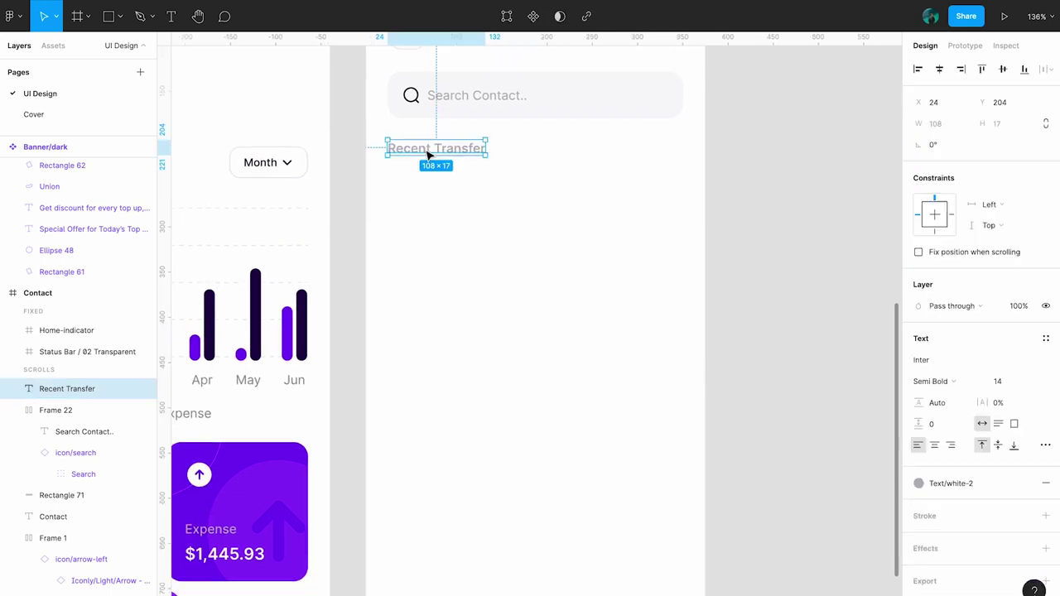
{"action": "scroll", "coordinate": [506, 152], "scroll_direction": "down", "scroll_amount": 2}
Step: Draw a test ellipse on the Contact screen, then delete it
{"action": "left_click", "coordinate": [122, 17]}
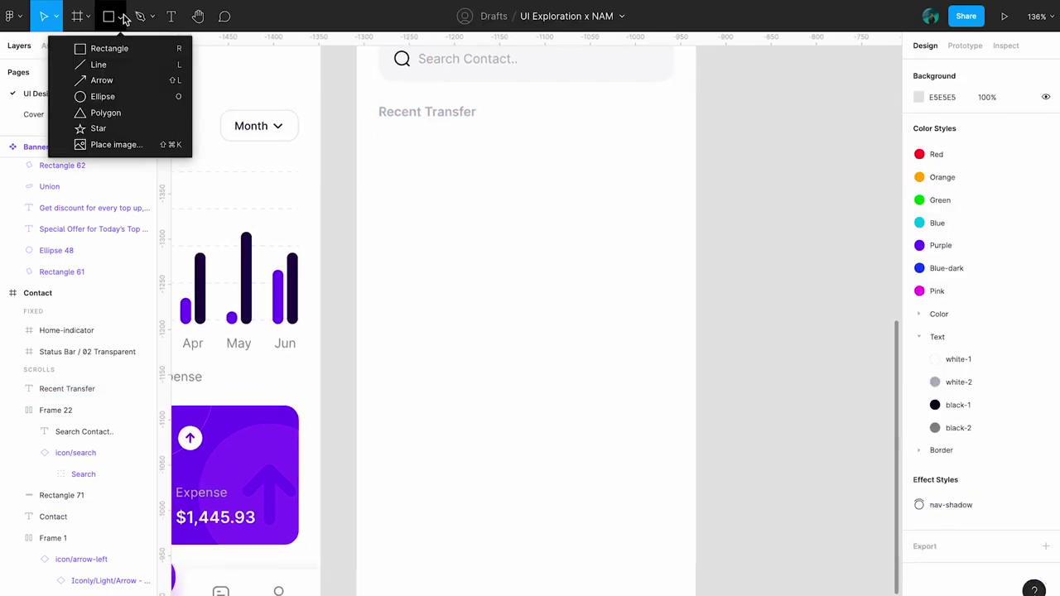
{"action": "left_click", "coordinate": [111, 48]}
{"action": "left_click", "coordinate": [123, 16]}
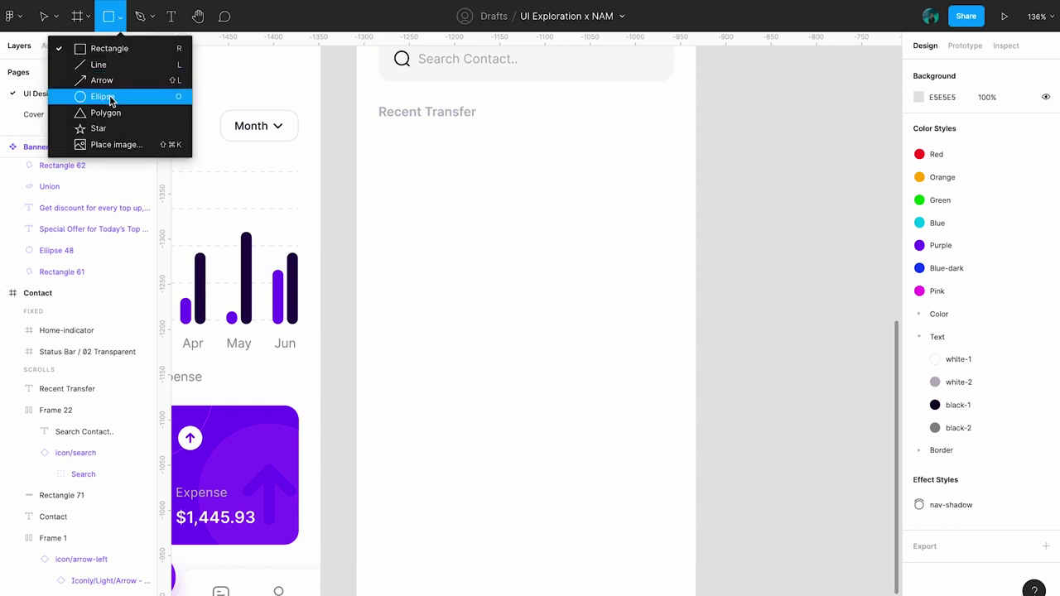
{"action": "left_click", "coordinate": [103, 96]}
{"action": "left_click", "coordinate": [382, 160]}
{"action": "key", "text": "Delete"}
{"action": "scroll", "coordinate": [627, 183], "scroll_direction": "down", "scroll_amount": 5}
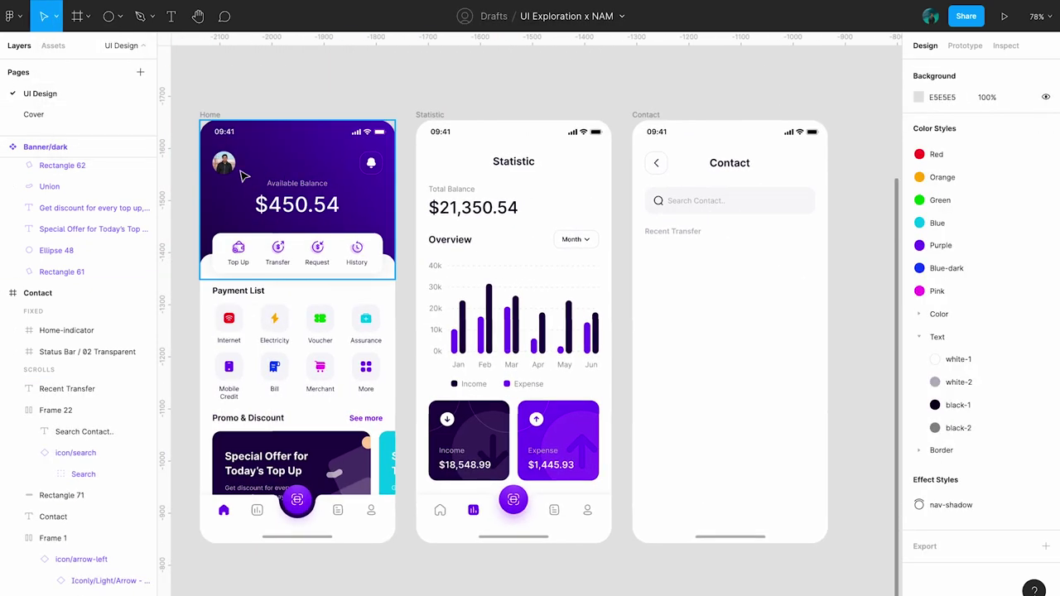
Step: Copy the Home screen avatar below the Recent Transfer heading
{"action": "left_click", "coordinate": [224, 164]}
{"action": "left_click_drag", "start_coordinate": [223, 163], "coordinate": [684, 267]}
{"action": "scroll", "coordinate": [685, 266], "scroll_direction": "up", "scroll_amount": 5}
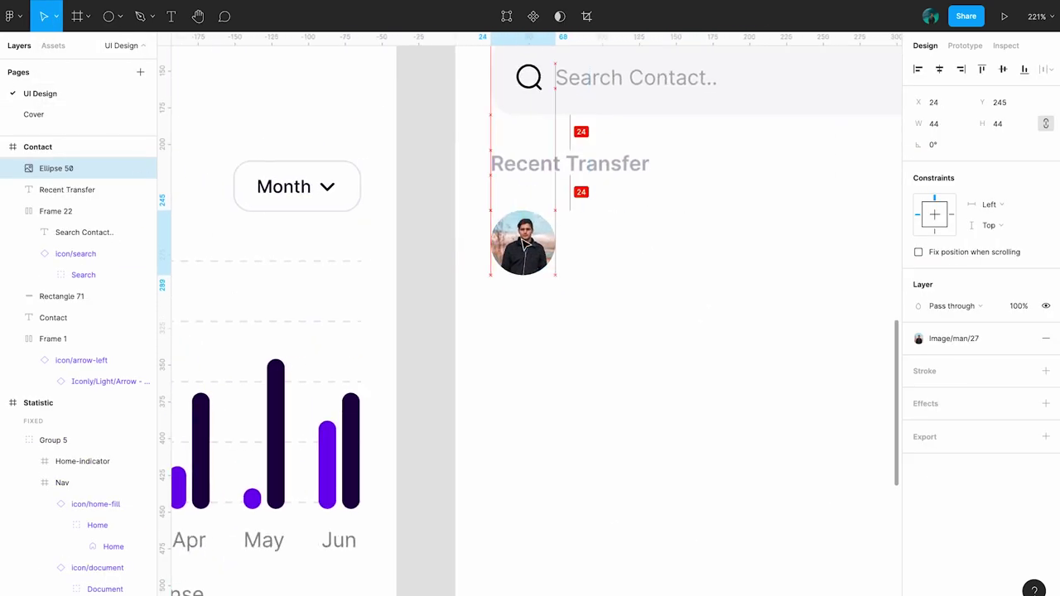
{"action": "left_click", "coordinate": [608, 243]}
Step: Duplicate the heading beside the avatar as size-16 text holding the contact's name
{"action": "left_click", "coordinate": [431, 207]}
{"action": "left_click_drag", "start_coordinate": [431, 207], "coordinate": [529, 266]}
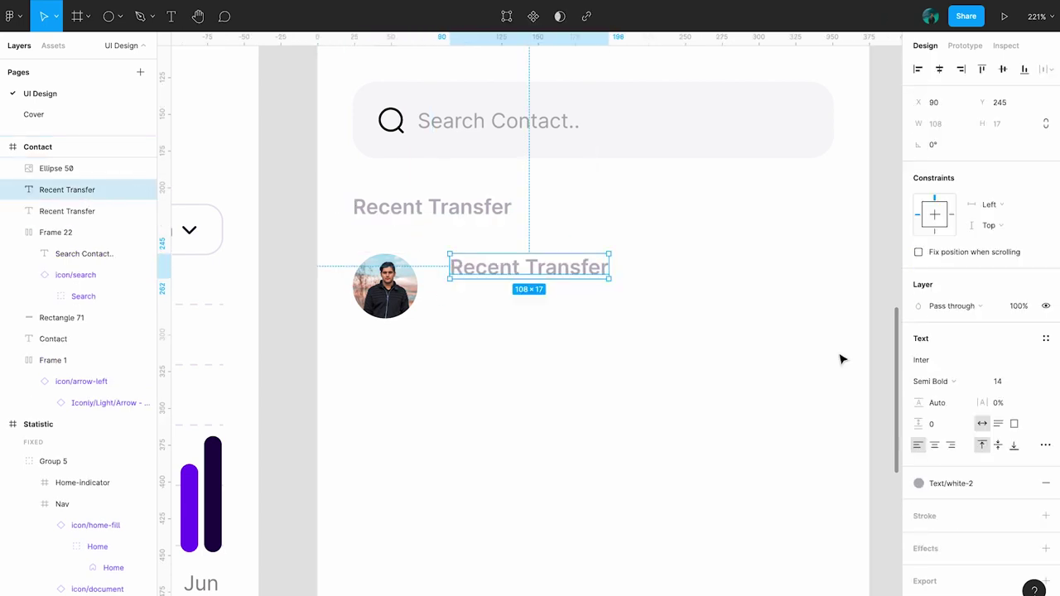
{"action": "type", "text": "16"}
{"action": "key", "text": "Return"}
{"action": "double_click", "coordinate": [604, 267]}
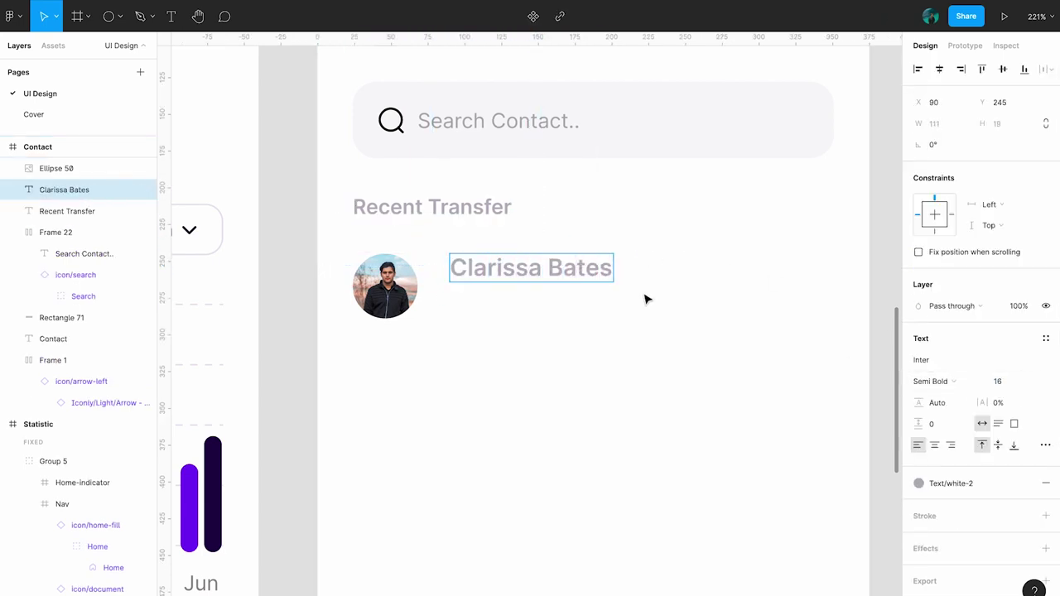
Step: Duplicate the name line below and stack both lines in a spaced auto layout column
{"action": "left_click_drag", "start_coordinate": [566, 269], "coordinate": [566, 302]}
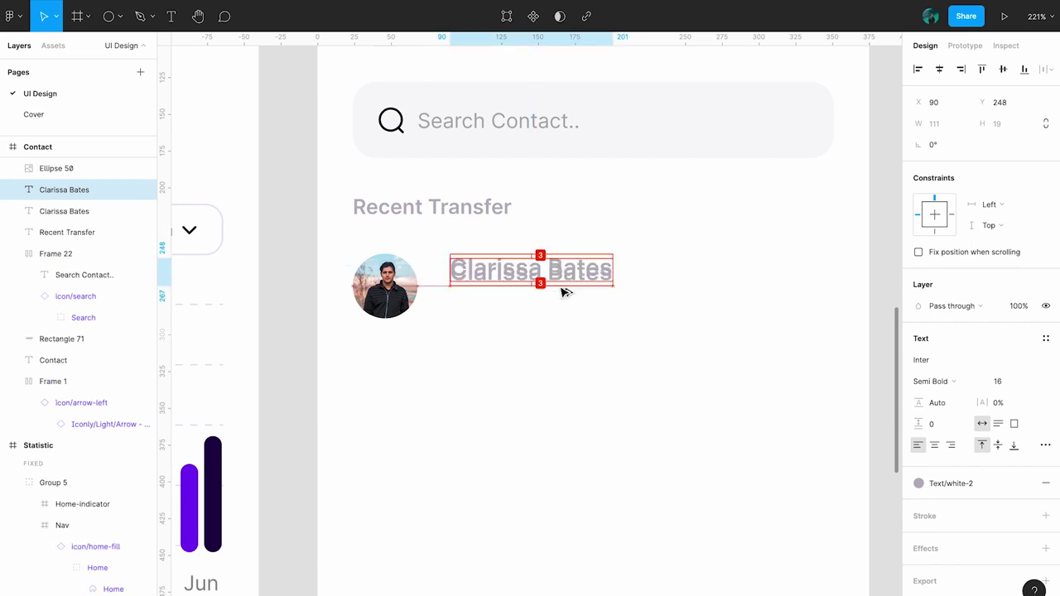
{"action": "left_click", "coordinate": [530, 268], "text": "shift"}
{"action": "key", "text": "shift+a"}
{"action": "left_click", "coordinate": [969, 241]}
{"action": "key", "text": "Up"}
{"action": "key", "text": "Up"}
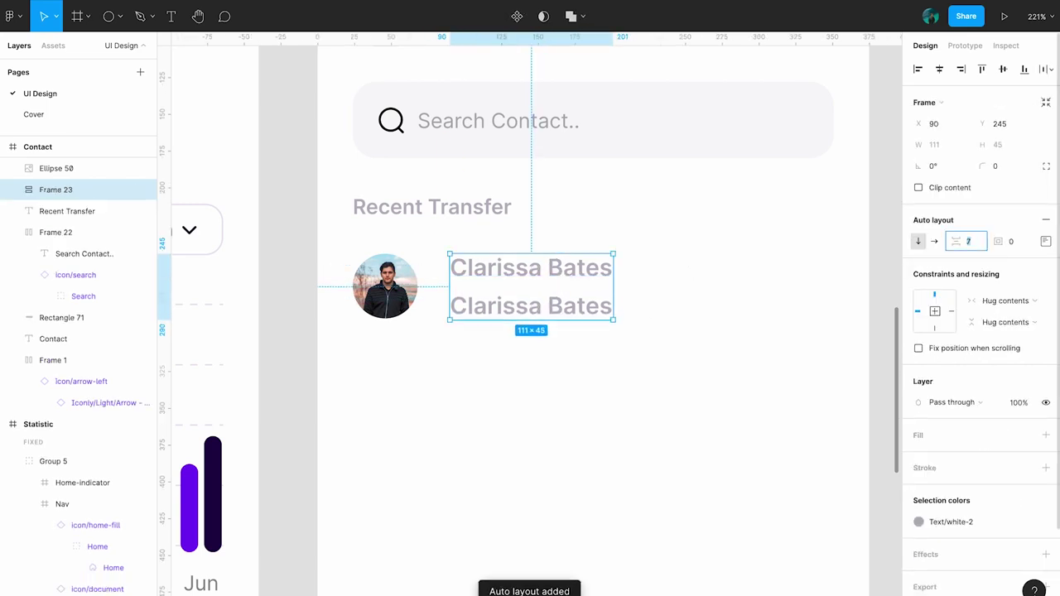
Step: Turn the lower line into 12 Regular bank account text
{"action": "left_click", "coordinate": [530, 303]}
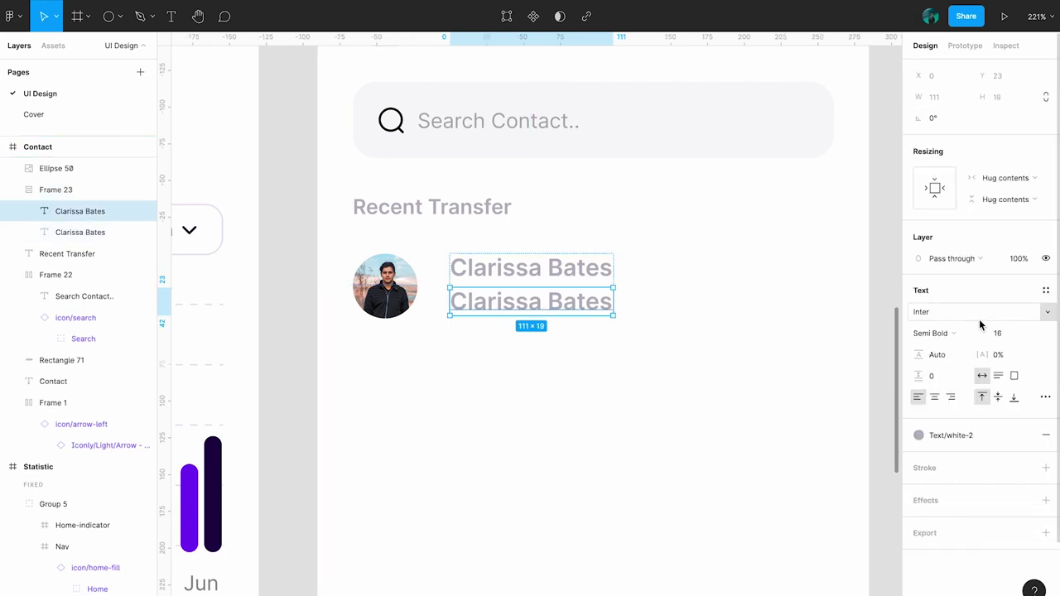
{"action": "left_click", "coordinate": [994, 332]}
{"action": "type", "text": "12"}
{"action": "key", "text": "Return"}
{"action": "left_click", "coordinate": [950, 333]}
{"action": "left_click", "coordinate": [943, 301]}
{"action": "double_click", "coordinate": [530, 303]}
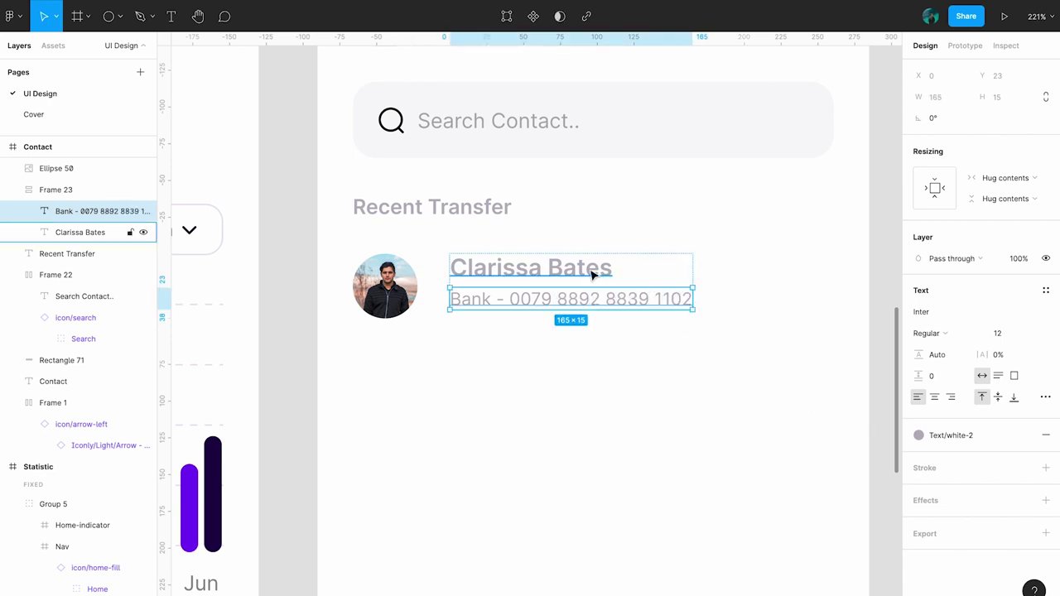
Step: Colour the name with the black-1 style and give the heading a darker grey style
{"action": "left_click", "coordinate": [591, 267]}
{"action": "left_click", "coordinate": [944, 436]}
{"action": "scroll", "coordinate": [951, 445], "scroll_direction": "down", "scroll_amount": 1}
{"action": "left_click", "coordinate": [971, 516]}
{"action": "left_click", "coordinate": [635, 302]}
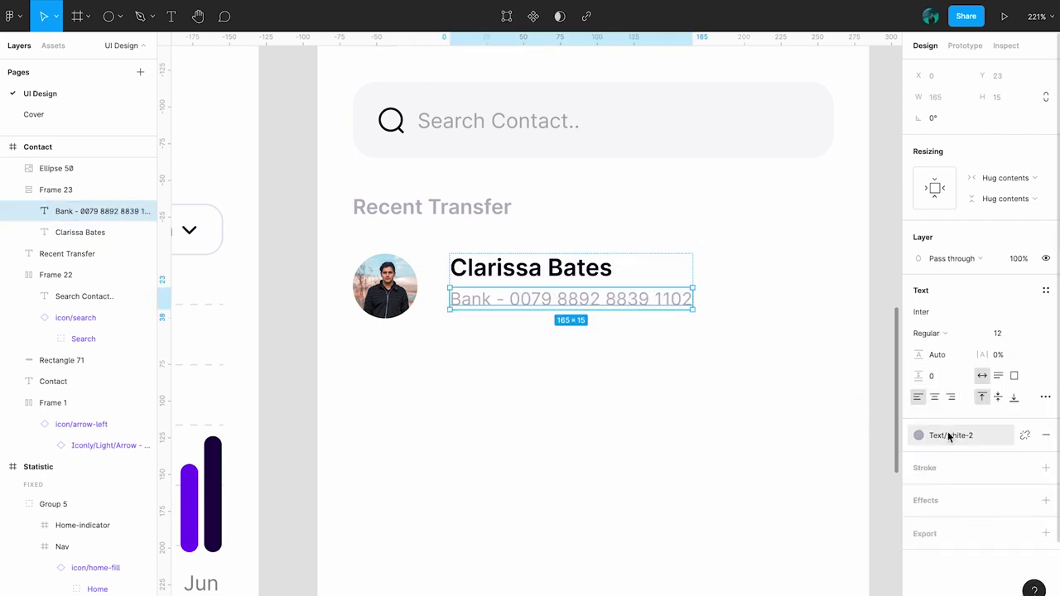
{"action": "key", "text": "Escape"}
{"action": "key", "text": "Tab"}
{"action": "left_click", "coordinate": [919, 483]}
{"action": "left_click", "coordinate": [970, 516]}
{"action": "left_click", "coordinate": [627, 486]}
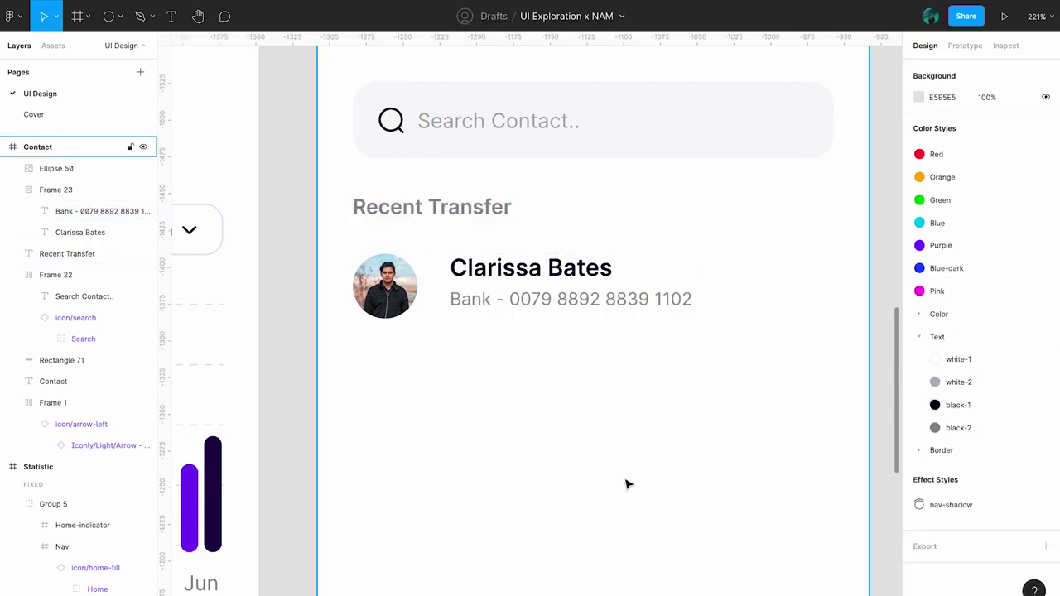
{"action": "scroll", "coordinate": [627, 486], "scroll_direction": "down", "scroll_amount": 3}
{"action": "scroll", "coordinate": [627, 485], "scroll_direction": "up", "scroll_amount": 2}
Step: Group the avatar and text stack into a vertically centered horizontal auto layout row
{"action": "left_click", "coordinate": [457, 282]}
{"action": "key", "text": "shift+a"}
{"action": "left_click", "coordinate": [986, 284]}
{"action": "left_click", "coordinate": [752, 327]}
{"action": "scroll", "coordinate": [569, 404], "scroll_direction": "down", "scroll_amount": 1}
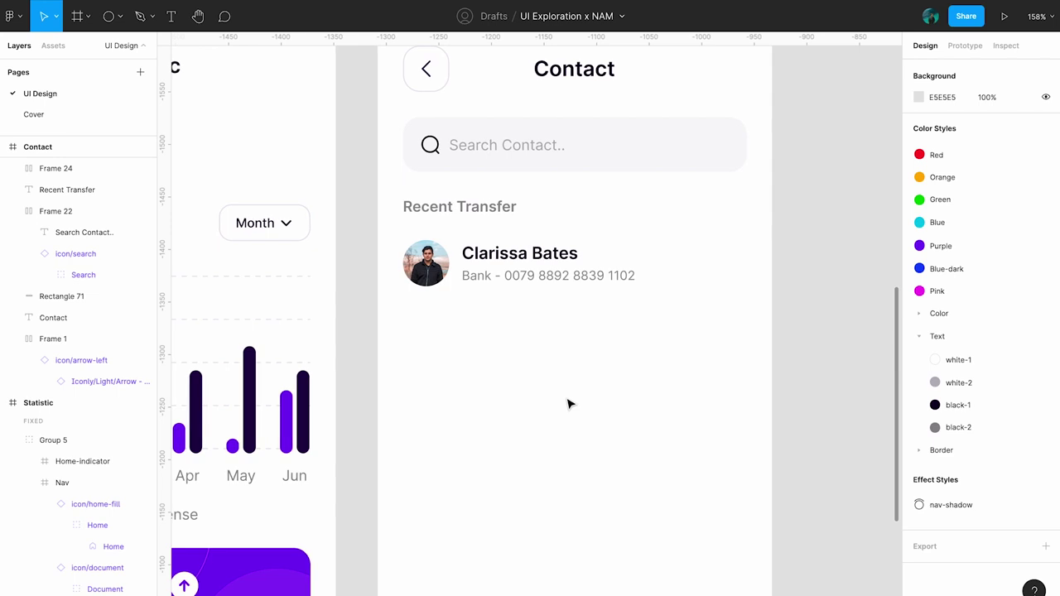
Step: Set the gap between the contact's name and bank line to 6
{"action": "double_click", "coordinate": [535, 276]}
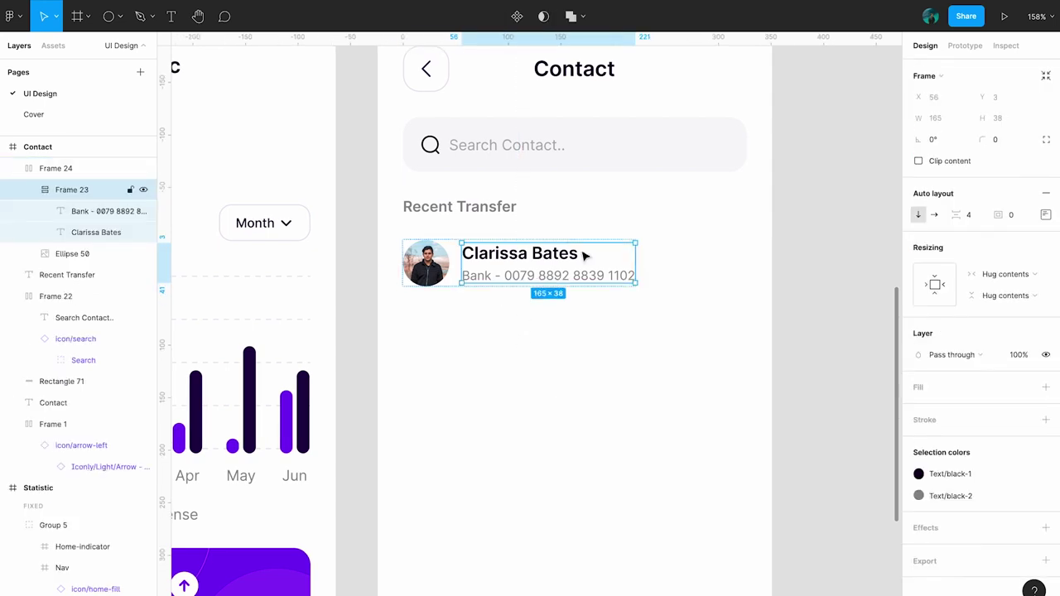
{"action": "type", "text": "6"}
{"action": "key", "text": "Return"}
{"action": "left_click", "coordinate": [575, 373]}
Step: Duplicate the contact row, stack both rows in a vertical auto layout, and duplicate them to make four contacts
{"action": "left_click", "coordinate": [472, 286]}
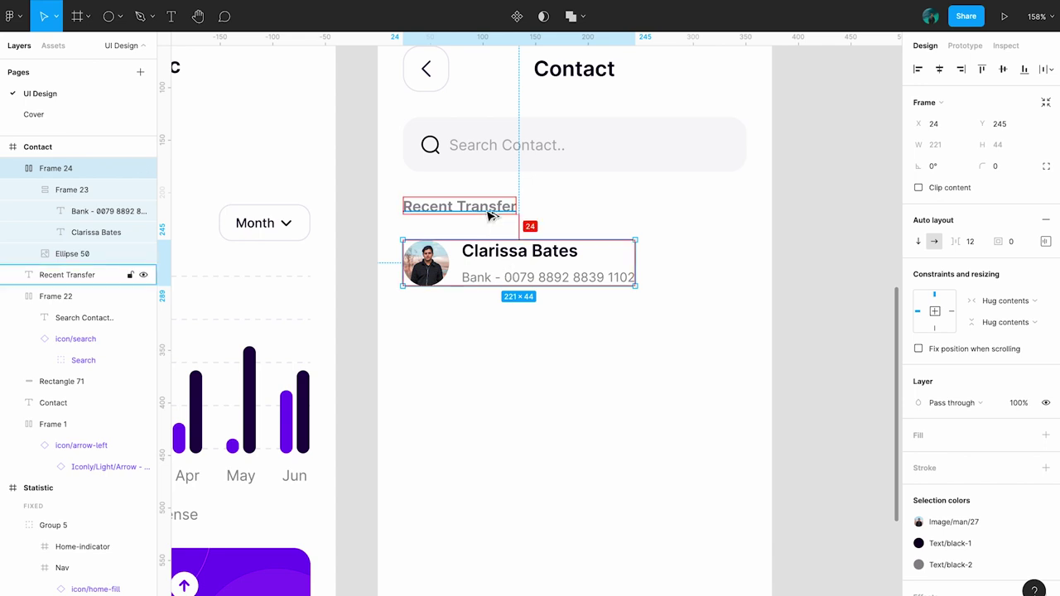
{"action": "left_click_drag", "start_coordinate": [505, 265], "coordinate": [499, 334]}
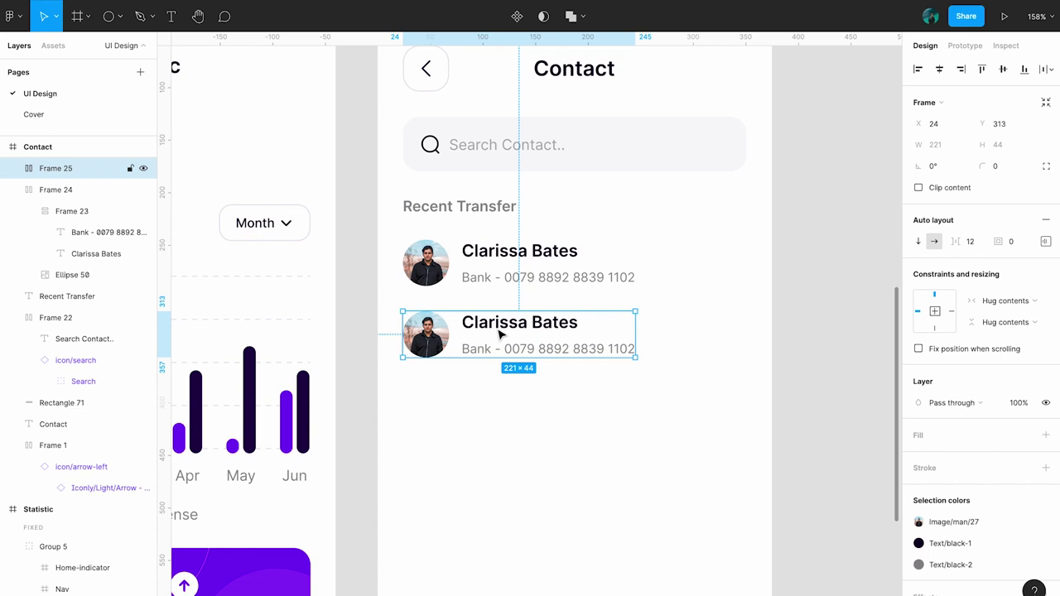
{"action": "left_click", "coordinate": [518, 261], "text": "shift"}
{"action": "key", "text": "shift+a"}
{"action": "key", "text": "Return"}
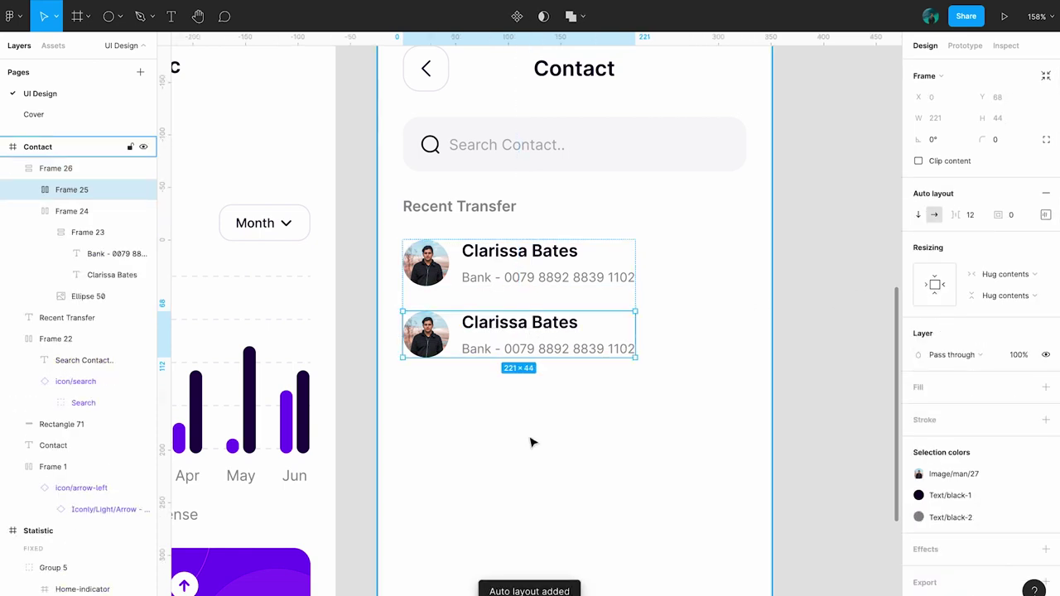
{"action": "key", "text": "ctrl+d"}
Step: Give the first avatar a woman's photo and the second a denim-jacket man photo
{"action": "left_click", "coordinate": [417, 187], "text": "ctrl"}
{"action": "left_click", "coordinate": [918, 291]}
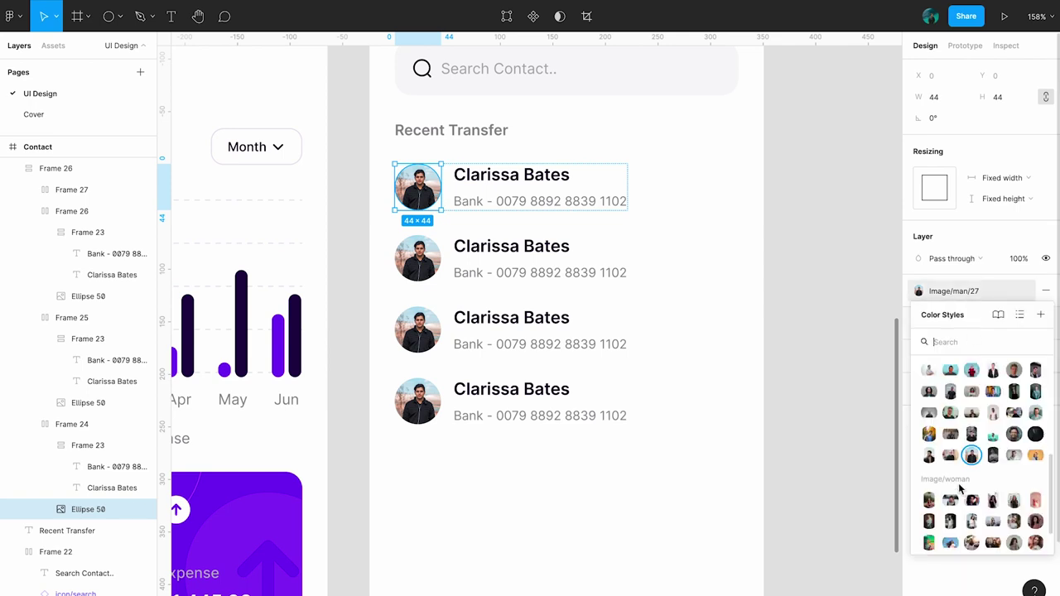
{"action": "scroll", "coordinate": [974, 486], "scroll_direction": "down", "scroll_amount": 2}
{"action": "left_click", "coordinate": [1015, 497]}
{"action": "left_click", "coordinate": [88, 403]}
{"action": "left_click", "coordinate": [946, 294]}
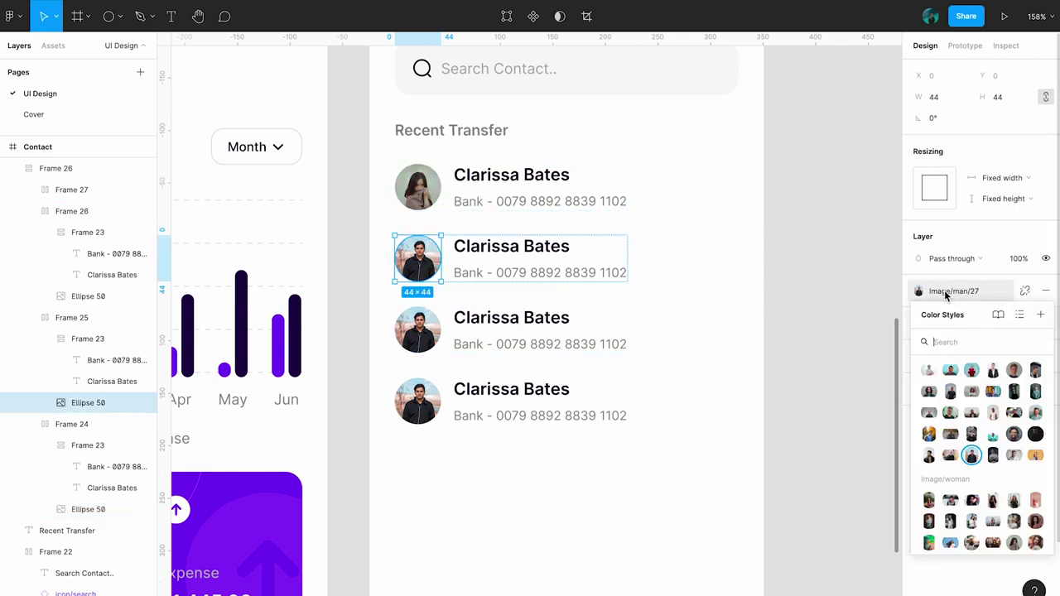
{"action": "left_click", "coordinate": [1027, 418]}
Step: Give the third avatar a different man's photo and the fourth a woman's photo
{"action": "left_click", "coordinate": [88, 296]}
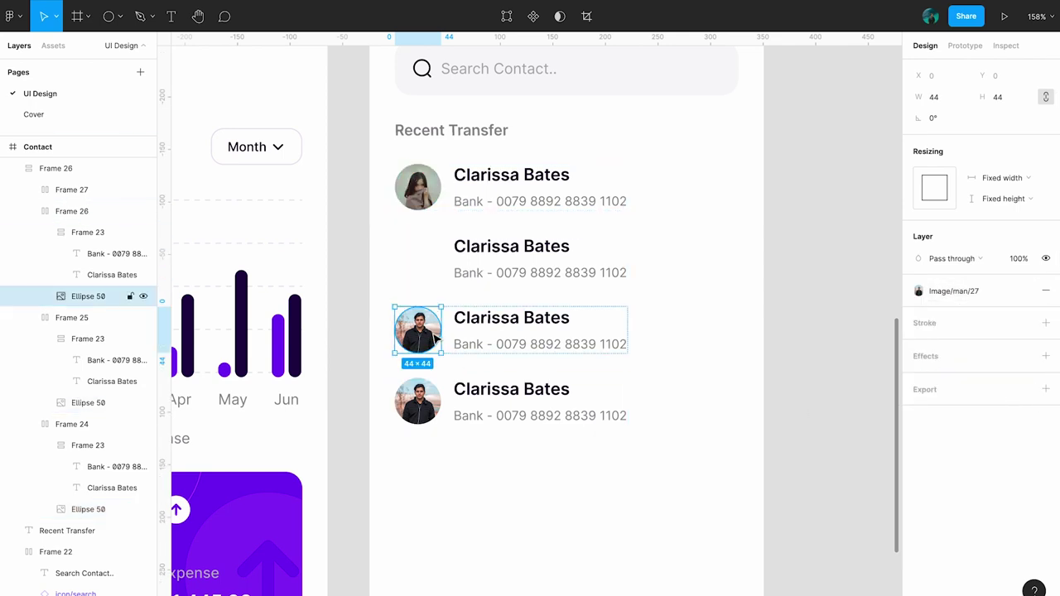
{"action": "left_click", "coordinate": [919, 290]}
{"action": "scroll", "coordinate": [985, 442], "scroll_direction": "down", "scroll_amount": 3}
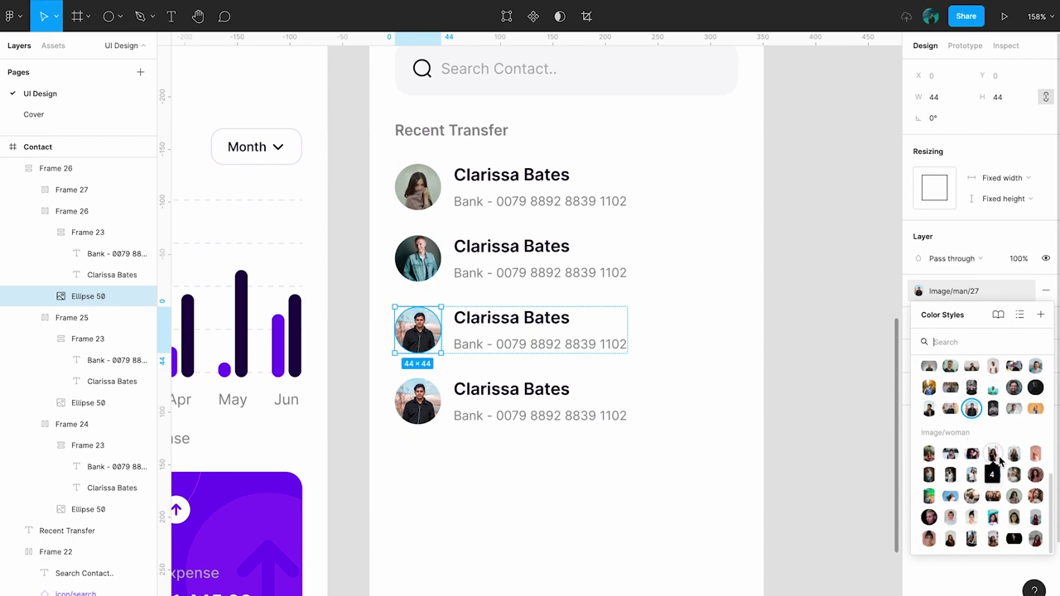
{"action": "scroll", "coordinate": [977, 414], "scroll_direction": "up", "scroll_amount": 2}
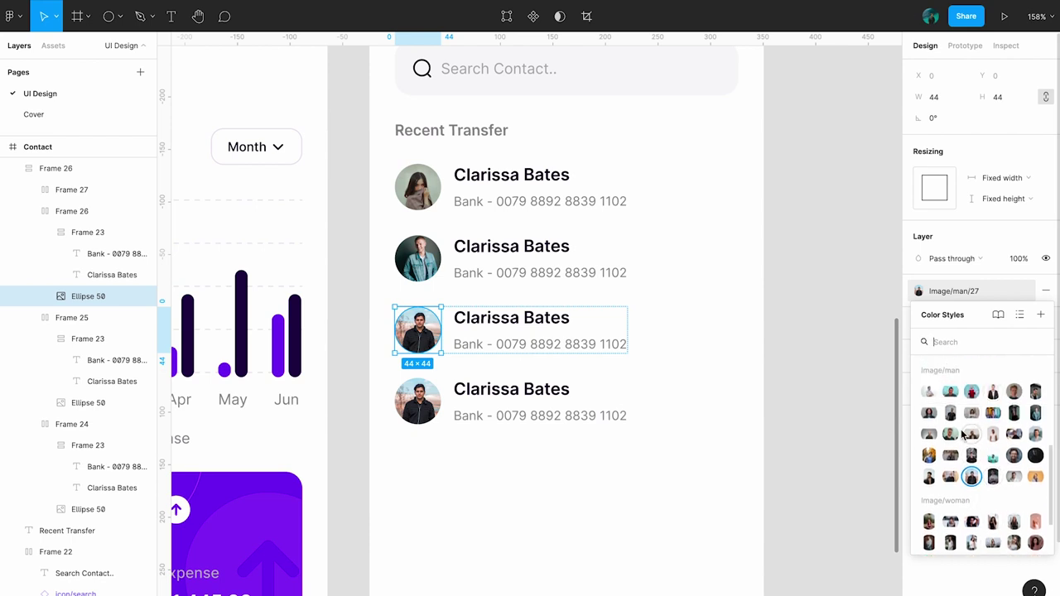
{"action": "left_click", "coordinate": [930, 478]}
{"action": "left_click", "coordinate": [417, 401]}
{"action": "left_click", "coordinate": [957, 291]}
{"action": "scroll", "coordinate": [967, 439], "scroll_direction": "down", "scroll_amount": 1}
{"action": "left_click", "coordinate": [1035, 495]}
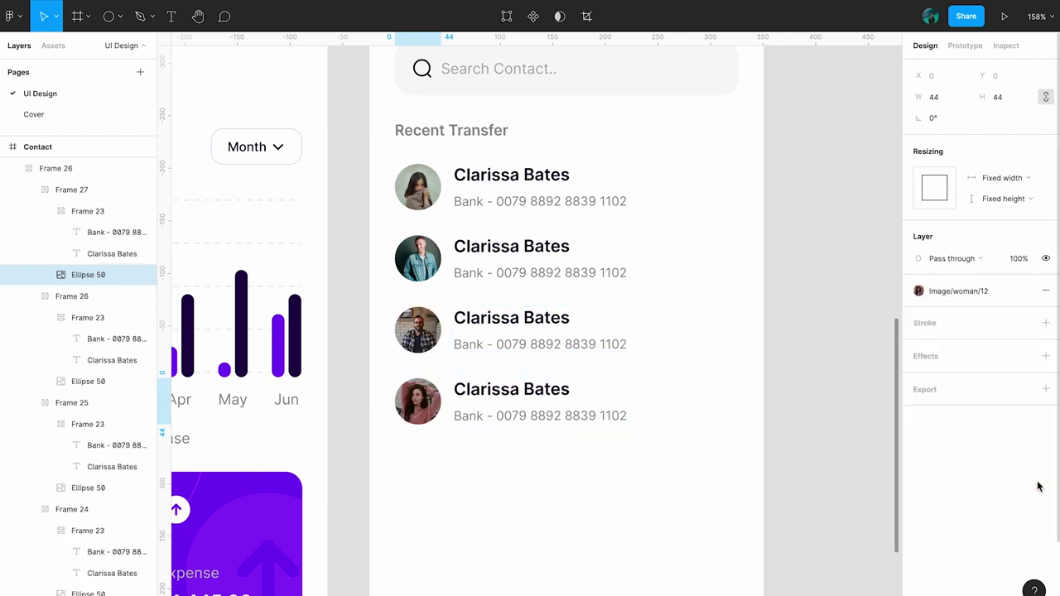
Step: Rename the second, third and fourth contacts with their own names
{"action": "double_click", "coordinate": [483, 246]}
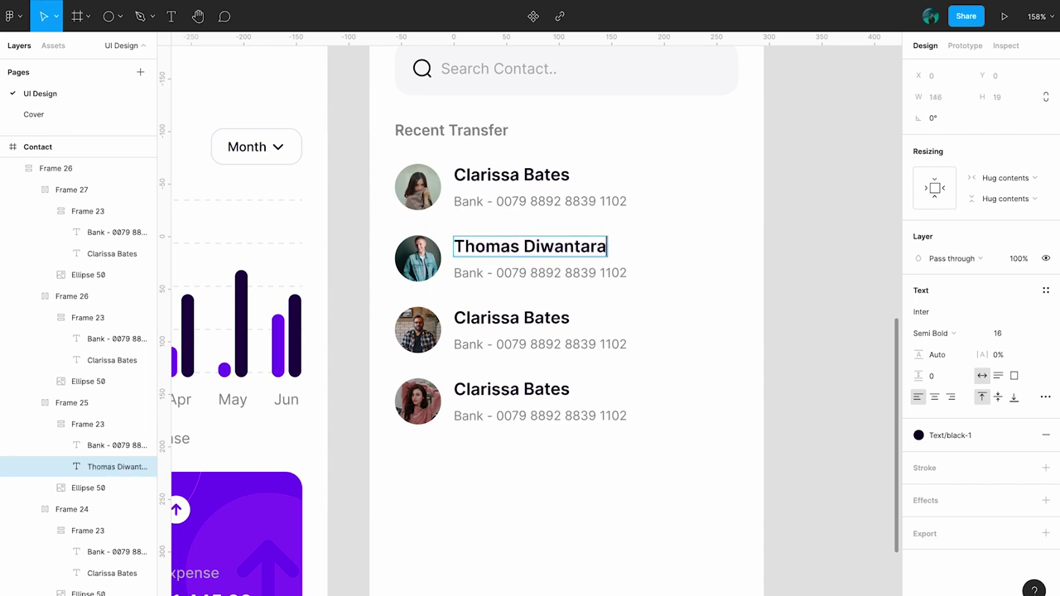
{"action": "double_click", "coordinate": [465, 318]}
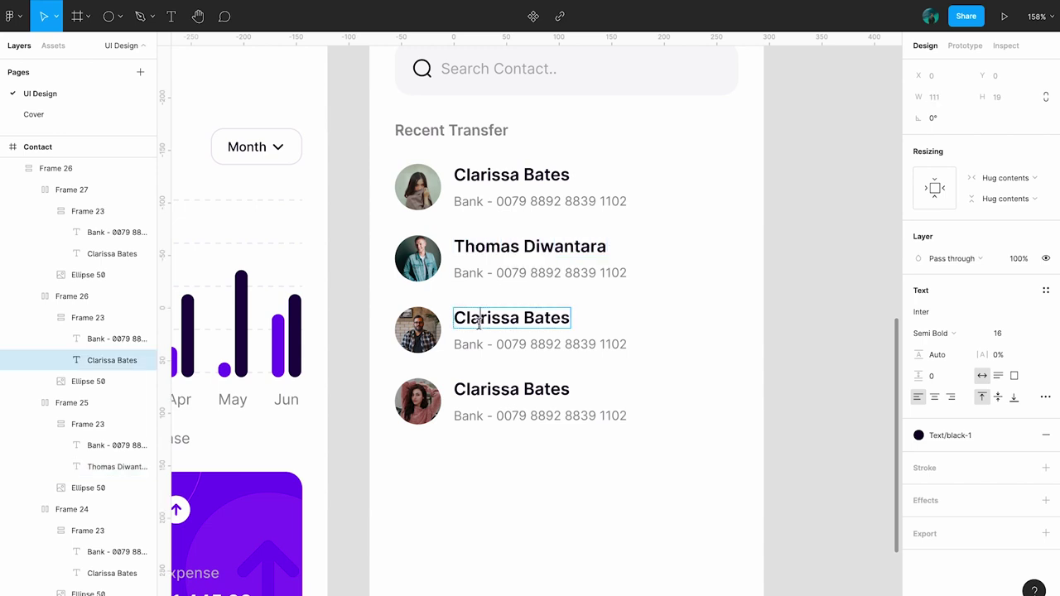
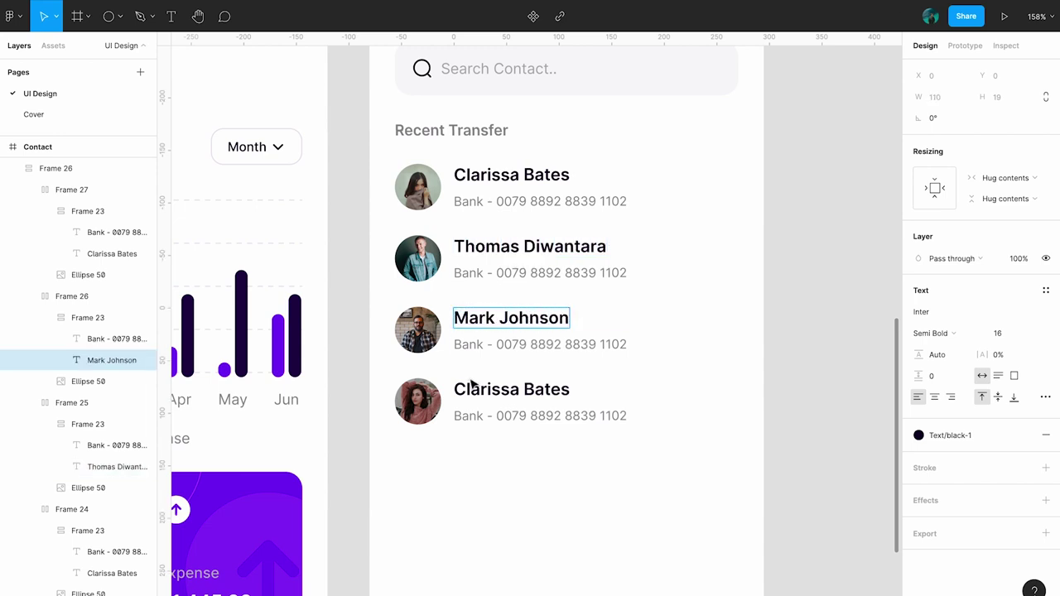
{"action": "double_click", "coordinate": [473, 386]}
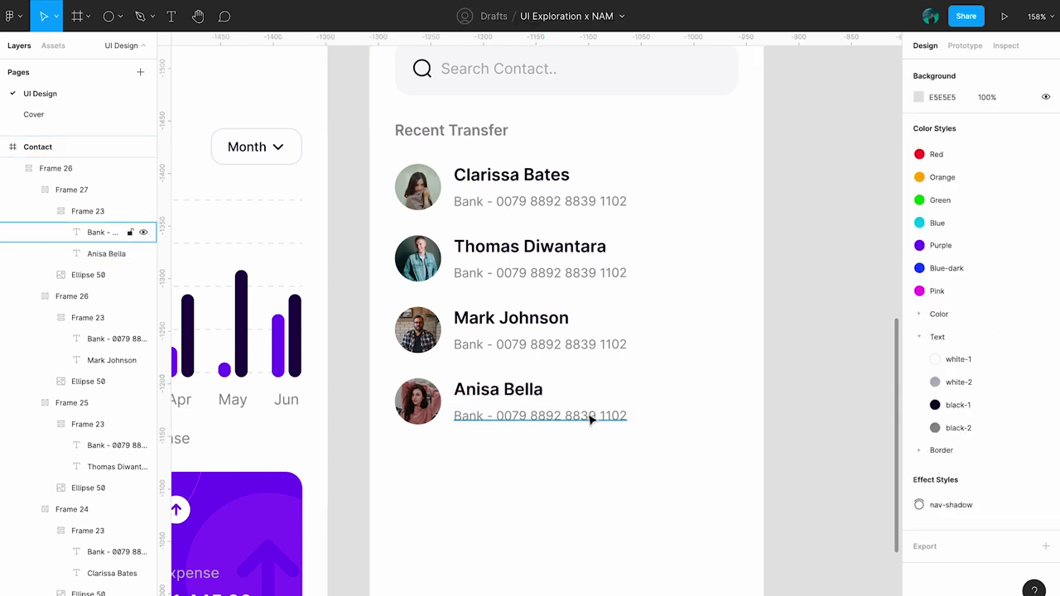
Step: Change a digit of the third contact's bank number to 4, then duplicate the contact list below
{"action": "left_click", "coordinate": [589, 417]}
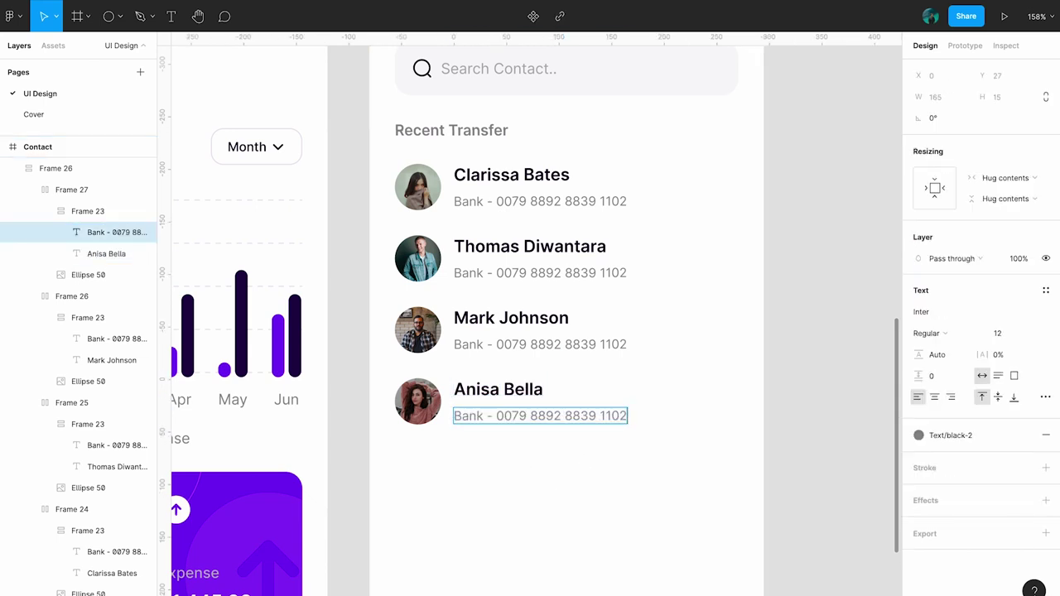
{"action": "type", "text": "4"}
{"action": "left_click", "coordinate": [620, 350]}
{"action": "type", "text": "4"}
{"action": "key", "text": "Escape"}
{"action": "key", "text": "Escape"}
{"action": "scroll", "coordinate": [558, 390], "scroll_direction": "down", "scroll_amount": 3}
{"action": "scroll", "coordinate": [558, 390], "scroll_direction": "down", "scroll_amount": 5}
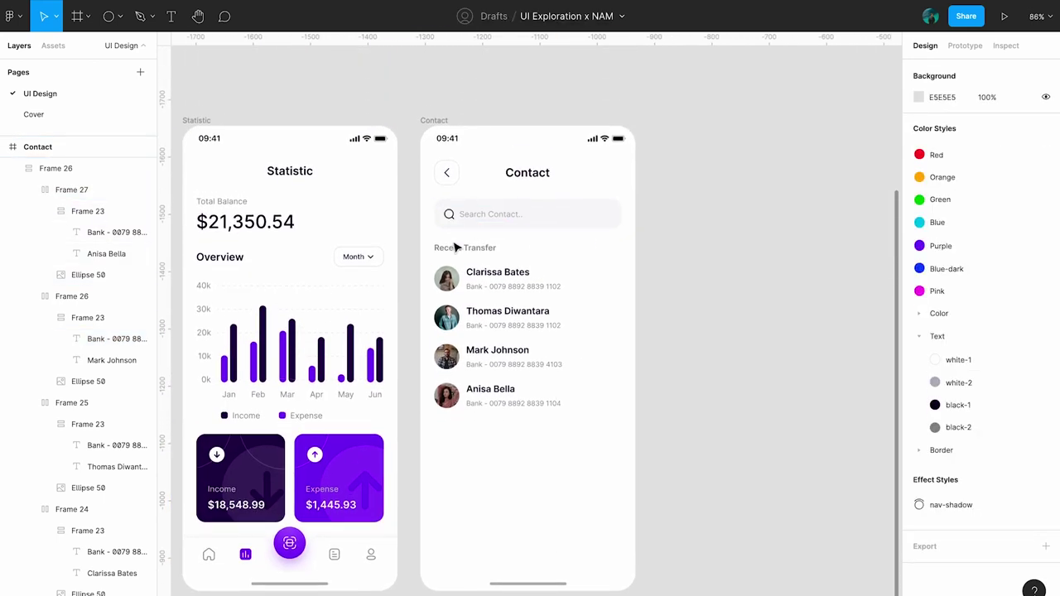
{"action": "left_click_drag", "start_coordinate": [454, 247], "coordinate": [464, 447]}
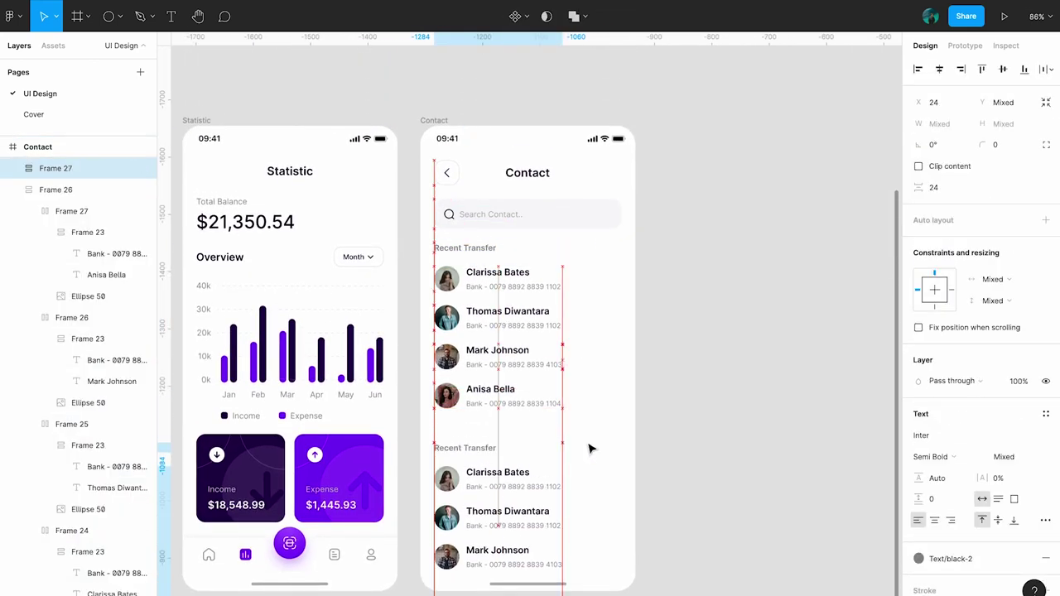
Step: Rename the lower section's heading to All Contacts
{"action": "key", "text": "Escape"}
{"action": "scroll", "coordinate": [538, 435], "scroll_direction": "down", "scroll_amount": 2}
{"action": "double_click", "coordinate": [497, 420]}
{"action": "type", "text": "All Co"}
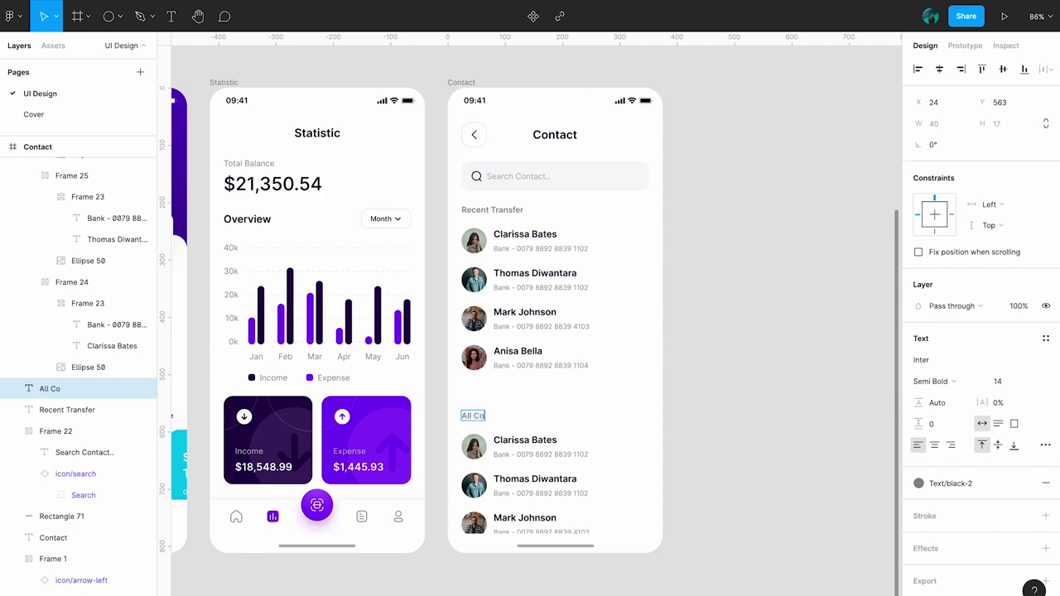
{"action": "key", "text": "Escape"}
Step: Move a gridline above the All Contacts heading as a divider with width 327
{"action": "scroll", "coordinate": [580, 405], "scroll_direction": "left", "scroll_amount": 3}
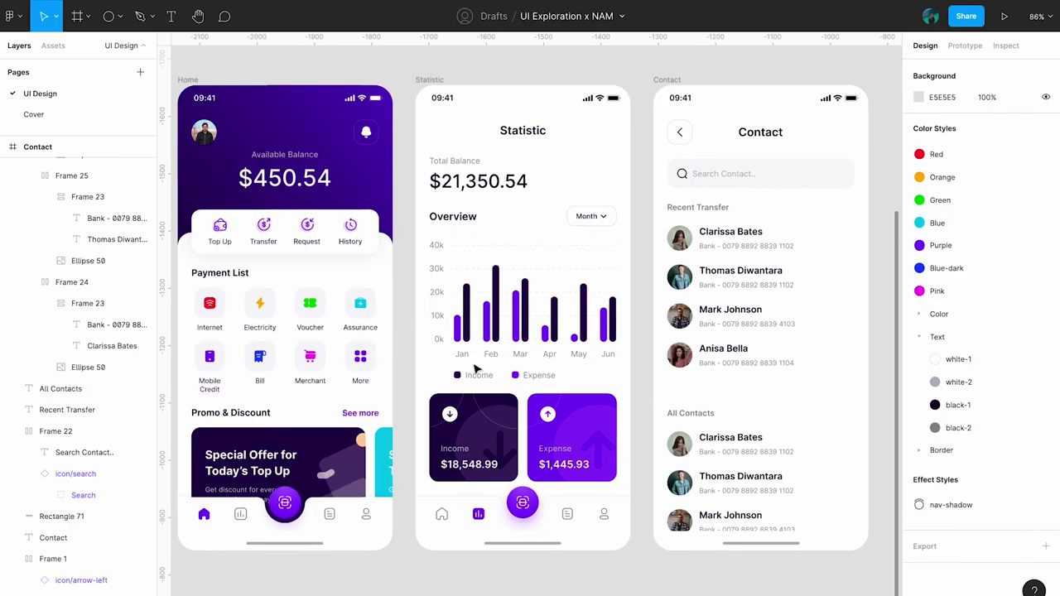
{"action": "scroll", "coordinate": [348, 248], "scroll_direction": "right", "scroll_amount": 3}
{"action": "left_click", "coordinate": [348, 238]}
{"action": "left_click_drag", "start_coordinate": [347, 238], "coordinate": [564, 375]}
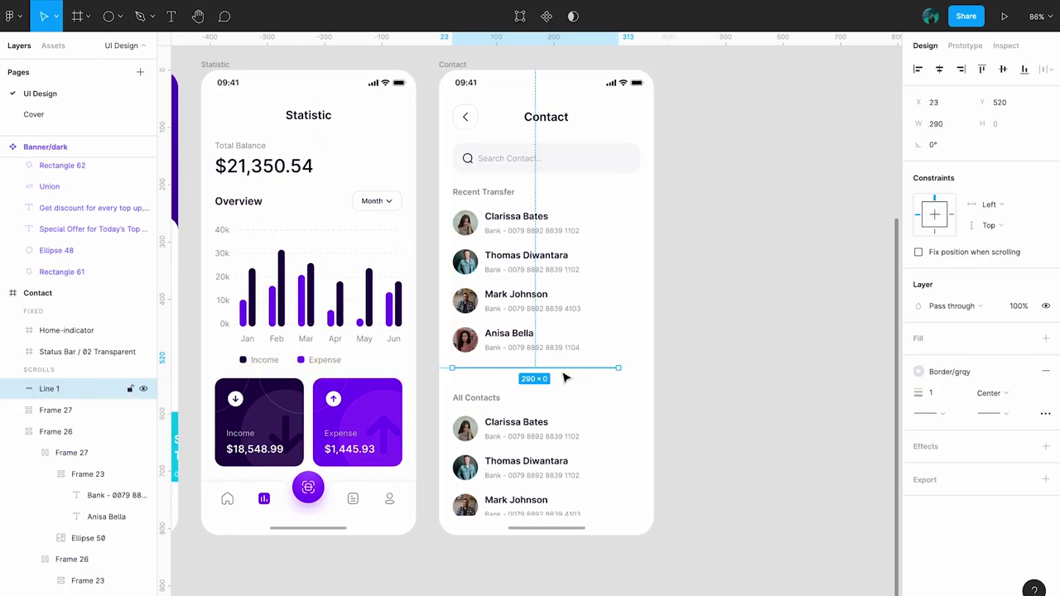
{"action": "left_click", "coordinate": [936, 124]}
{"action": "type", "text": "327"}
{"action": "key", "text": "Return"}
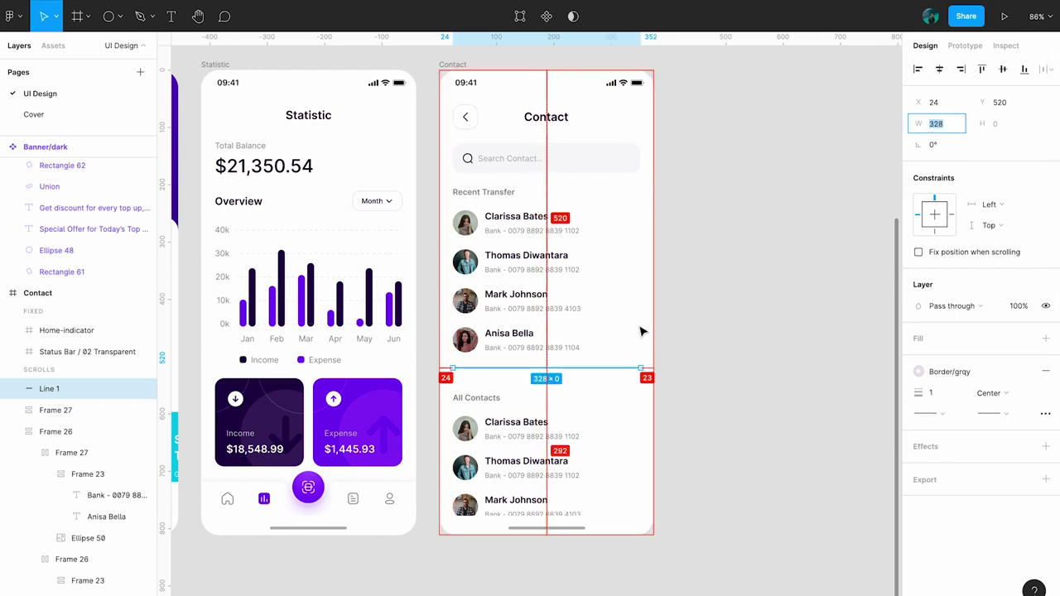
Step: Make the divider's stroke a solid line
{"action": "left_click", "coordinate": [949, 372]}
{"action": "left_click", "coordinate": [753, 430]}
{"action": "left_click", "coordinate": [619, 368]}
{"action": "left_click", "coordinate": [1045, 364]}
{"action": "left_click", "coordinate": [878, 396]}
{"action": "left_click", "coordinate": [870, 378]}
{"action": "left_click", "coordinate": [719, 376]}
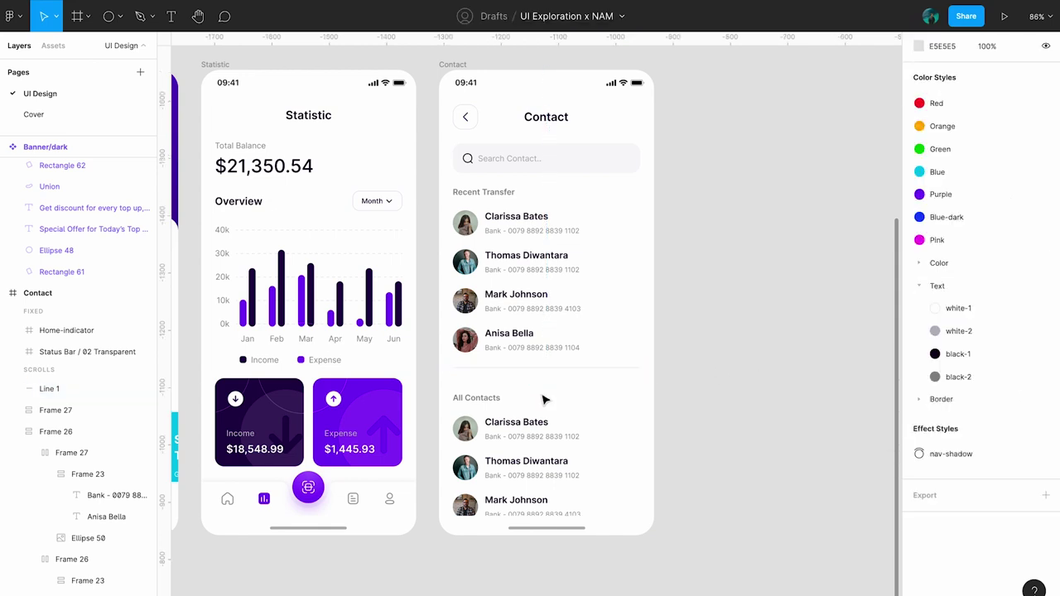
Step: Wrap both lists and the divider in a vertical auto layout with 24 spacing
{"action": "left_click_drag", "start_coordinate": [448, 307], "coordinate": [495, 447]}
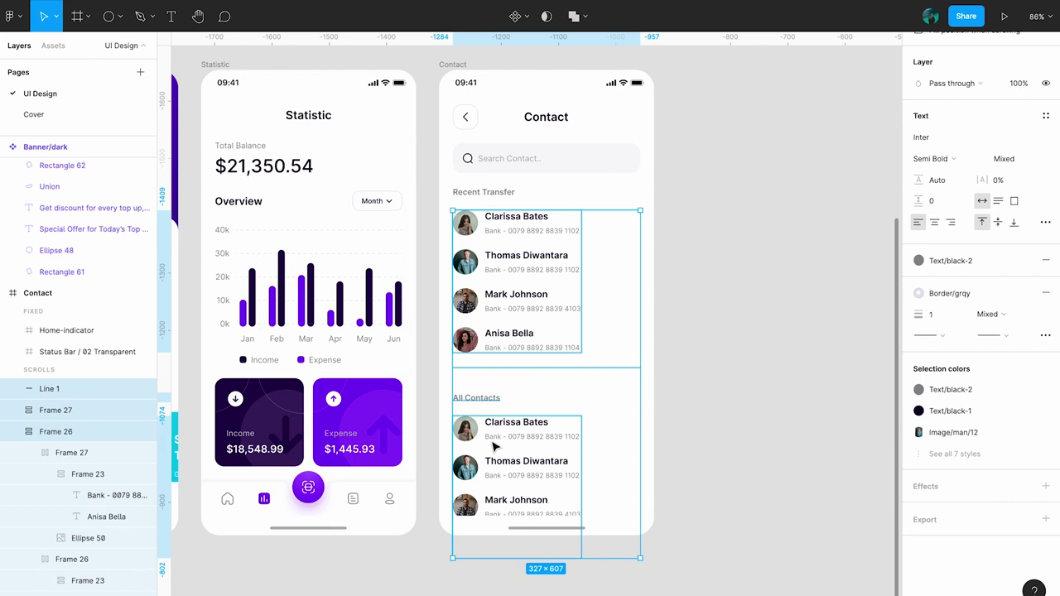
{"action": "key", "text": "shift+a"}
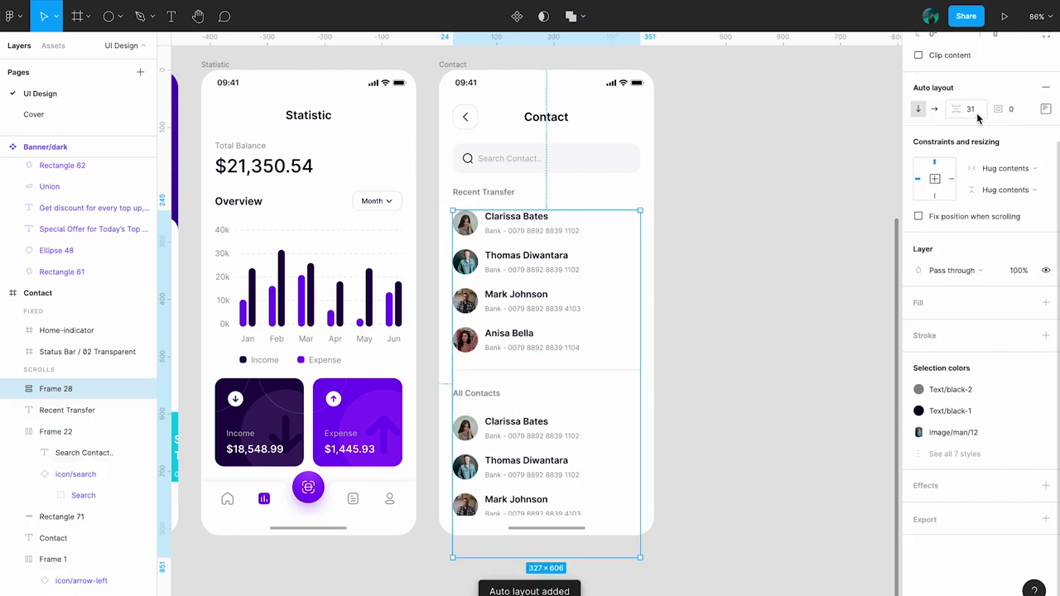
{"action": "type", "text": "24"}
{"action": "key", "text": "Return"}
{"action": "left_click", "coordinate": [750, 286]}
Step: Duplicate the Contact screen to its right
{"action": "scroll", "coordinate": [492, 326], "scroll_direction": "up", "scroll_amount": 3}
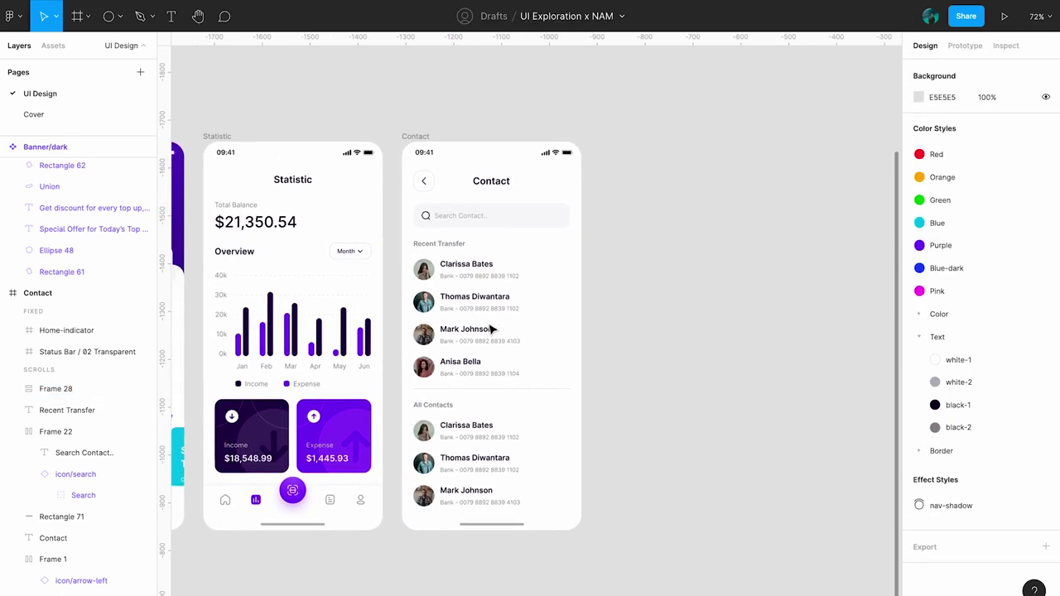
{"action": "left_click_drag", "start_coordinate": [492, 330], "coordinate": [745, 330]}
{"action": "scroll", "coordinate": [745, 330], "scroll_direction": "right", "scroll_amount": 3}
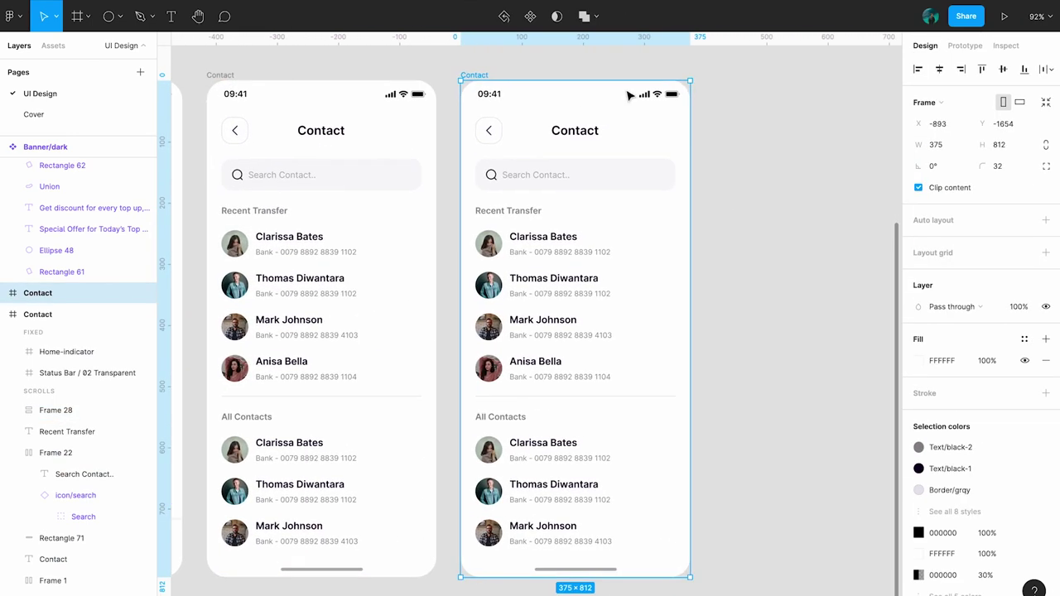
Step: Retitle the copied screen to Send Money and delete its list contents
{"action": "key", "text": "Escape"}
{"action": "left_click", "coordinate": [552, 135]}
{"action": "type", "text": "Send Money"}
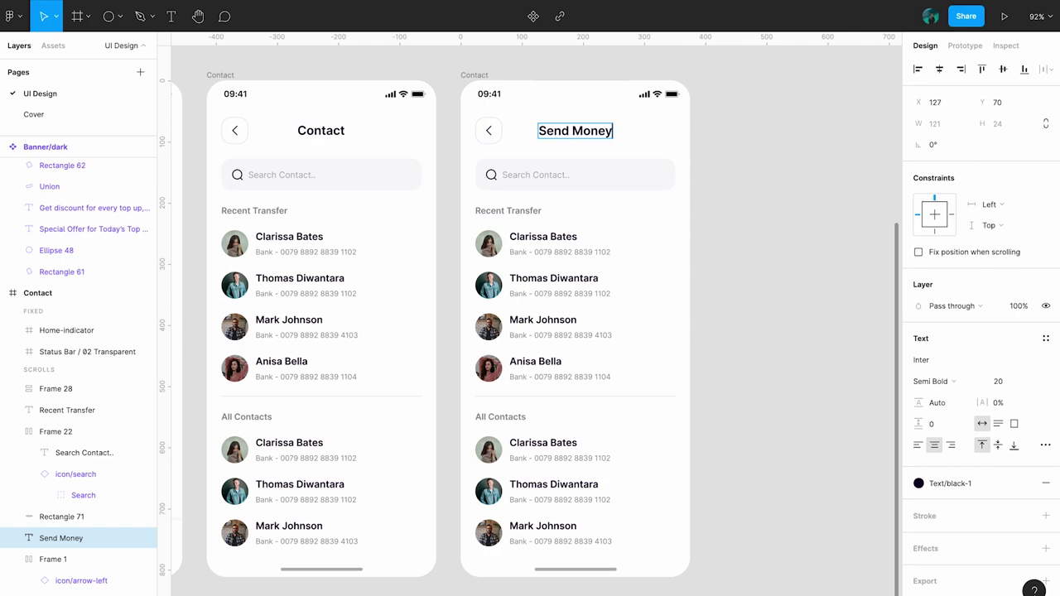
{"action": "key", "text": "Escape"}
{"action": "key", "text": "Escape"}
{"action": "left_click_drag", "start_coordinate": [466, 169], "coordinate": [675, 579]}
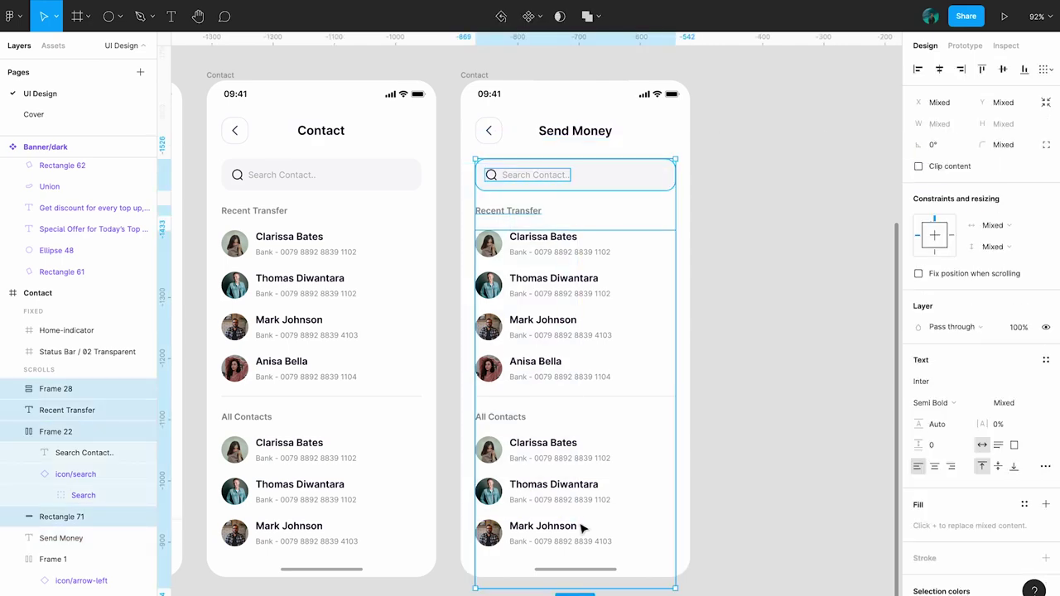
{"action": "key", "text": "Delete"}
{"action": "scroll", "coordinate": [572, 331], "scroll_direction": "up", "scroll_amount": 2}
Step: Rename the new screen frame to Transfer
{"action": "left_click", "coordinate": [460, 137]}
{"action": "double_click", "coordinate": [460, 136]}
{"action": "type", "text": "Transfer"}
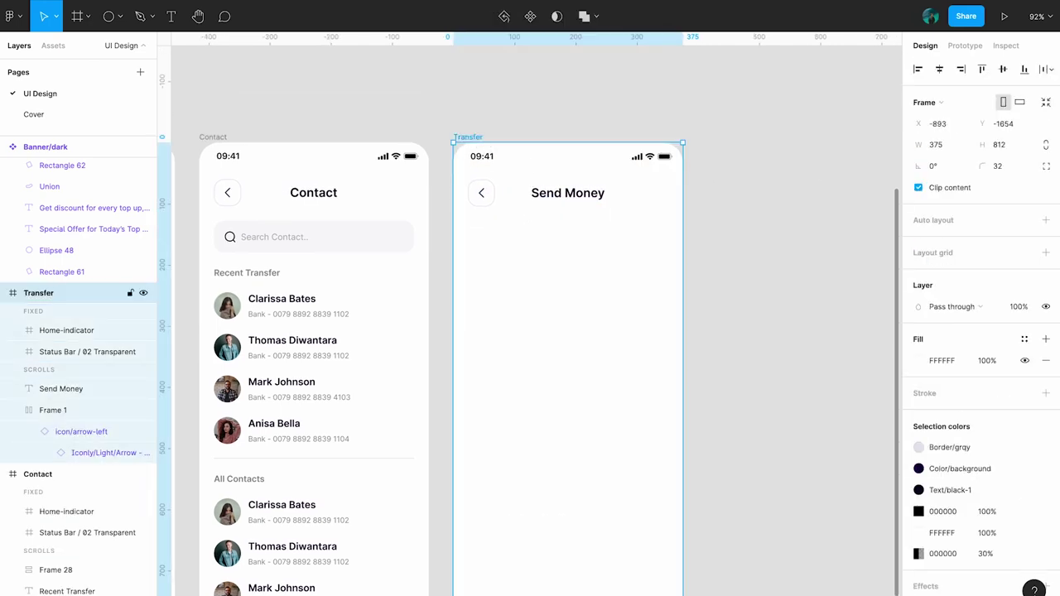
{"action": "left_click", "coordinate": [710, 210]}
{"action": "scroll", "coordinate": [710, 210], "scroll_direction": "down", "scroll_amount": 5, "text": "ctrl"}
Step: Paste the Home screen's purple header into Transfer and send it behind the content
{"action": "left_click", "coordinate": [240, 216]}
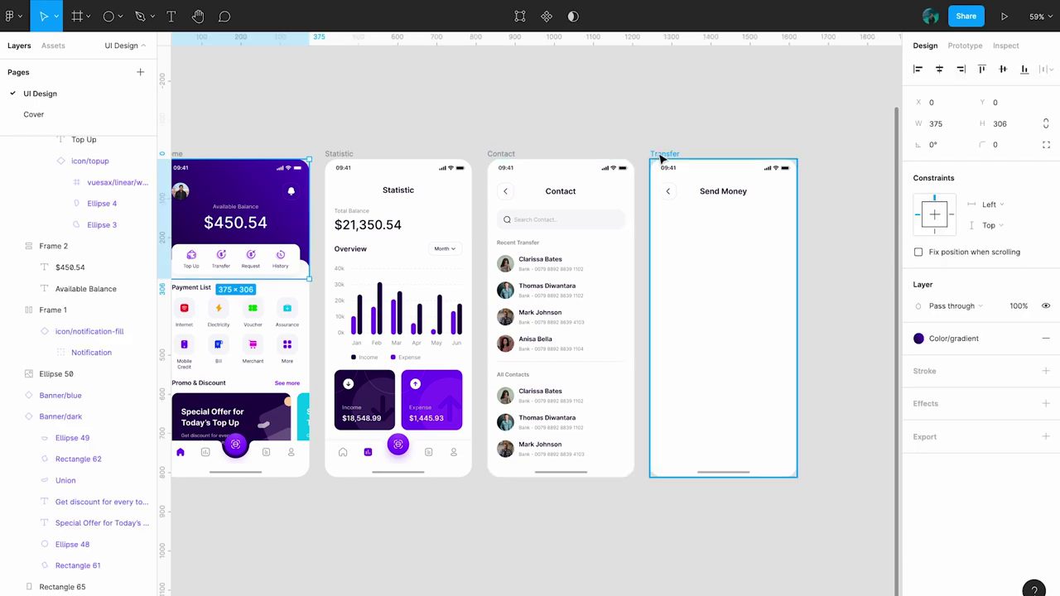
{"action": "left_click", "coordinate": [663, 157]}
{"action": "key", "text": "ctrl+v"}
{"action": "scroll", "coordinate": [804, 152], "scroll_direction": "up", "scroll_amount": 5, "text": "ctrl"}
{"action": "key", "text": "ctrl+shift+bracketleft"}
Step: Make the Send Money title and back arrow white
{"action": "left_click", "coordinate": [651, 232]}
{"action": "left_click", "coordinate": [958, 483]}
{"action": "scroll", "coordinate": [958, 483], "scroll_direction": "down", "scroll_amount": 1}
{"action": "left_click", "coordinate": [929, 515]}
{"action": "left_click", "coordinate": [546, 233]}
{"action": "left_click", "coordinate": [919, 512]}
{"action": "left_click", "coordinate": [841, 492]}
Step: Set the Transfer status bar colour to FFFFFF
{"action": "scroll", "coordinate": [945, 480], "scroll_direction": "down", "scroll_amount": 2}
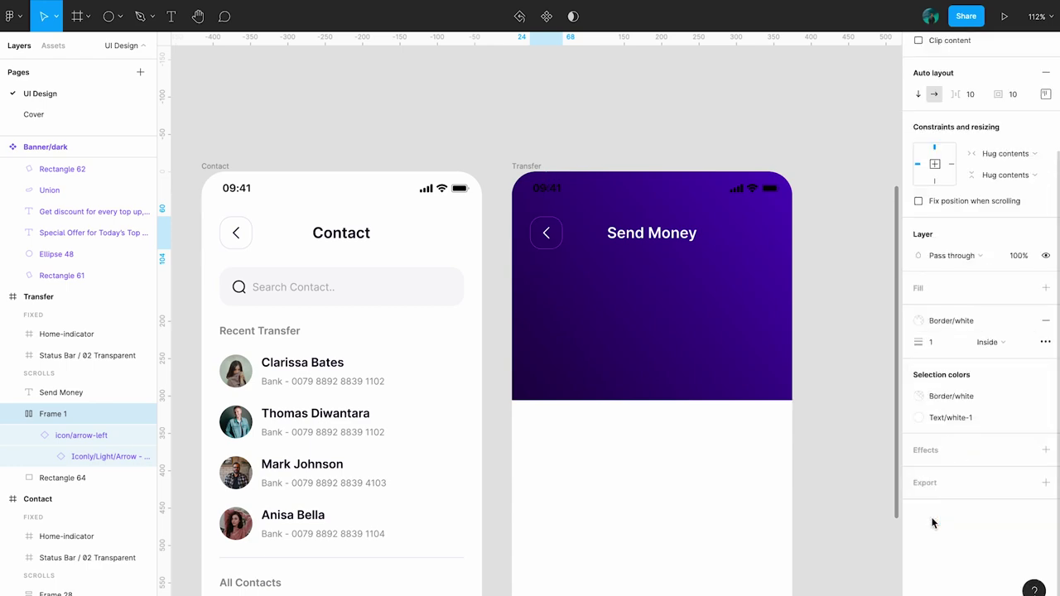
{"action": "left_click", "coordinate": [802, 412]}
{"action": "left_click", "coordinate": [724, 197]}
{"action": "left_click", "coordinate": [942, 554]}
{"action": "type", "text": "FFFFFF"}
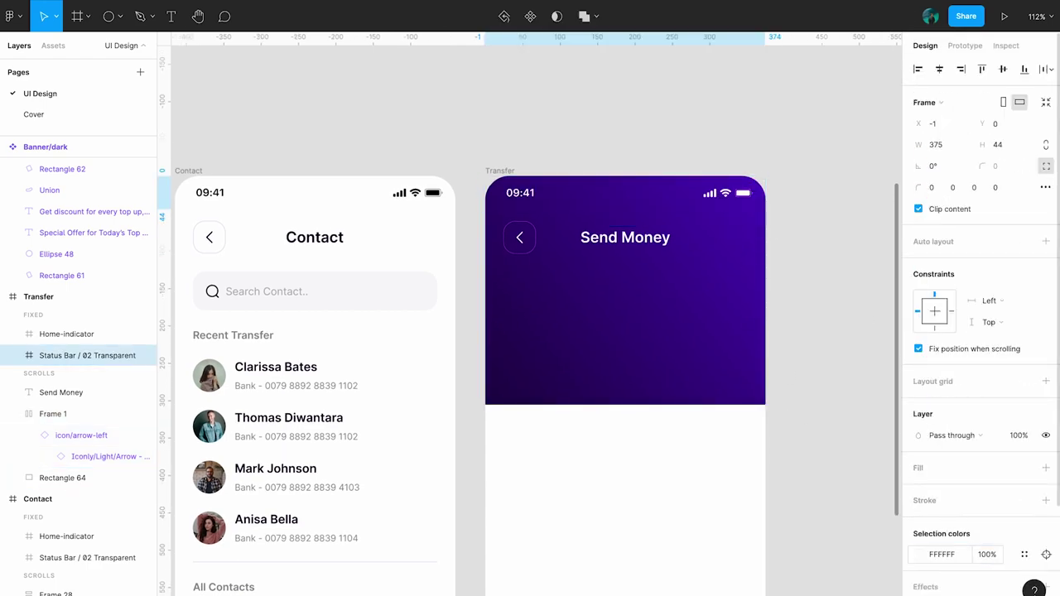
{"action": "scroll", "coordinate": [684, 505], "scroll_direction": "down", "scroll_amount": 3}
{"action": "scroll", "coordinate": [684, 505], "scroll_direction": "right", "scroll_amount": 5}
Step: Move the white rectangle into Transfer at Y 128 and stretch it to height 684
{"action": "left_click", "coordinate": [551, 155]}
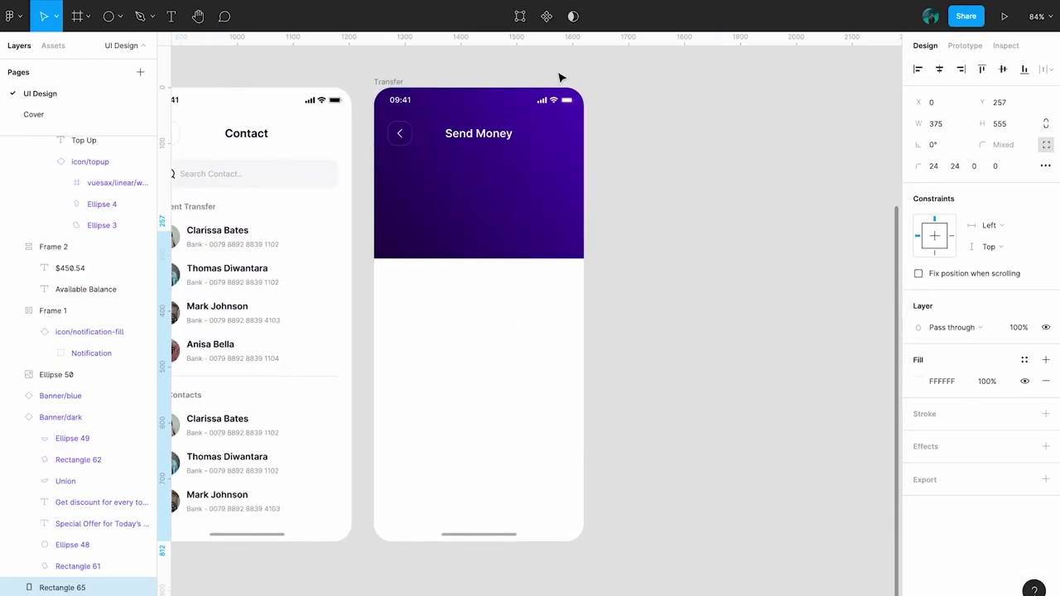
{"action": "key", "text": "ctrl+x"}
{"action": "left_click", "coordinate": [403, 82]}
{"action": "key", "text": "ctrl+v"}
{"action": "left_click_drag", "start_coordinate": [443, 282], "coordinate": [400, 148]}
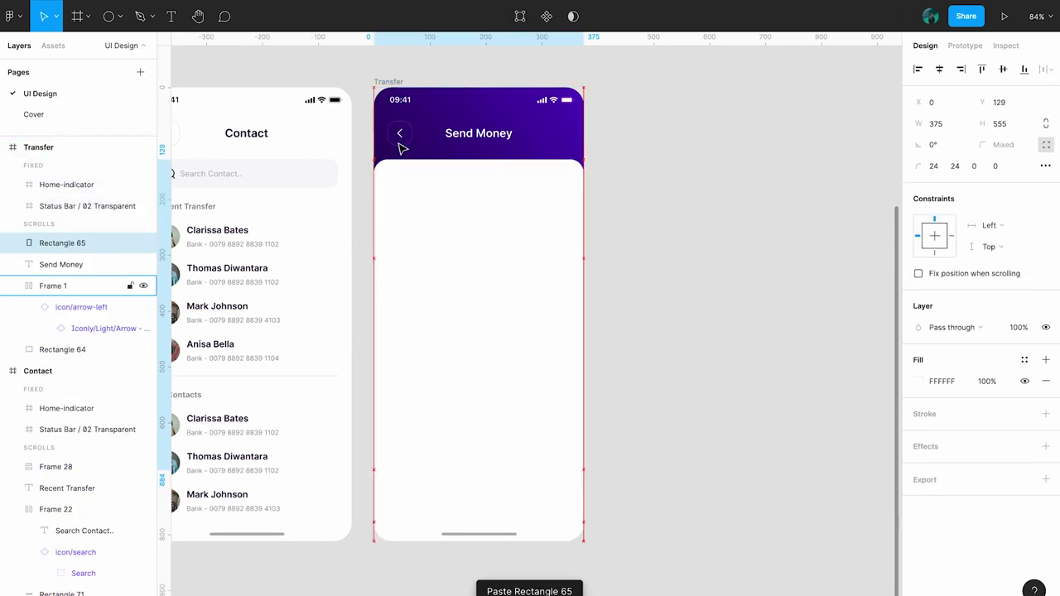
{"action": "left_click", "coordinate": [615, 146]}
{"action": "left_click", "coordinate": [473, 469]}
{"action": "left_click_drag", "start_coordinate": [473, 468], "coordinate": [473, 543]}
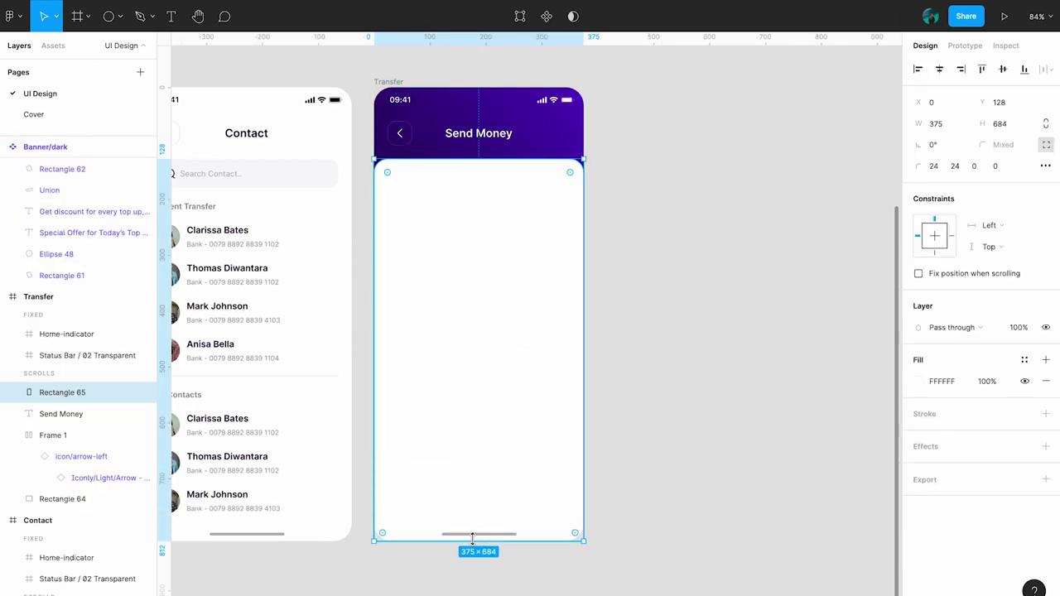
{"action": "left_click", "coordinate": [733, 348]}
{"action": "scroll", "coordinate": [621, 355], "scroll_direction": "left", "scroll_amount": 2}
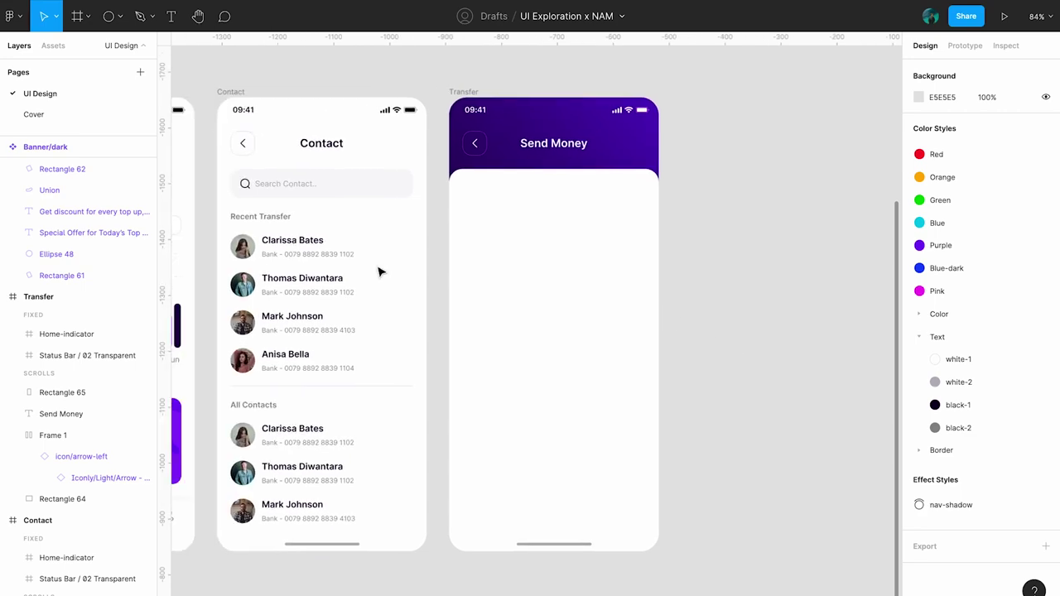
{"action": "double_click", "coordinate": [323, 246]}
{"action": "left_click_drag", "start_coordinate": [335, 250], "coordinate": [525, 217]}
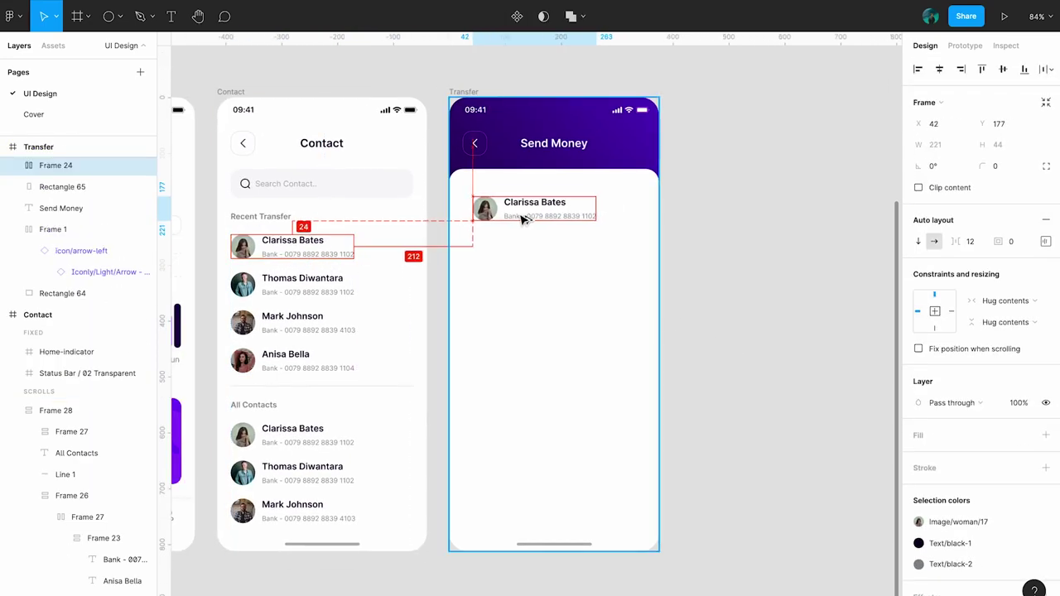
{"action": "key", "text": "Escape"}
{"action": "key", "text": "shift+1"}
{"action": "left_click", "coordinate": [303, 190]}
{"action": "key", "text": "ctrl+c"}
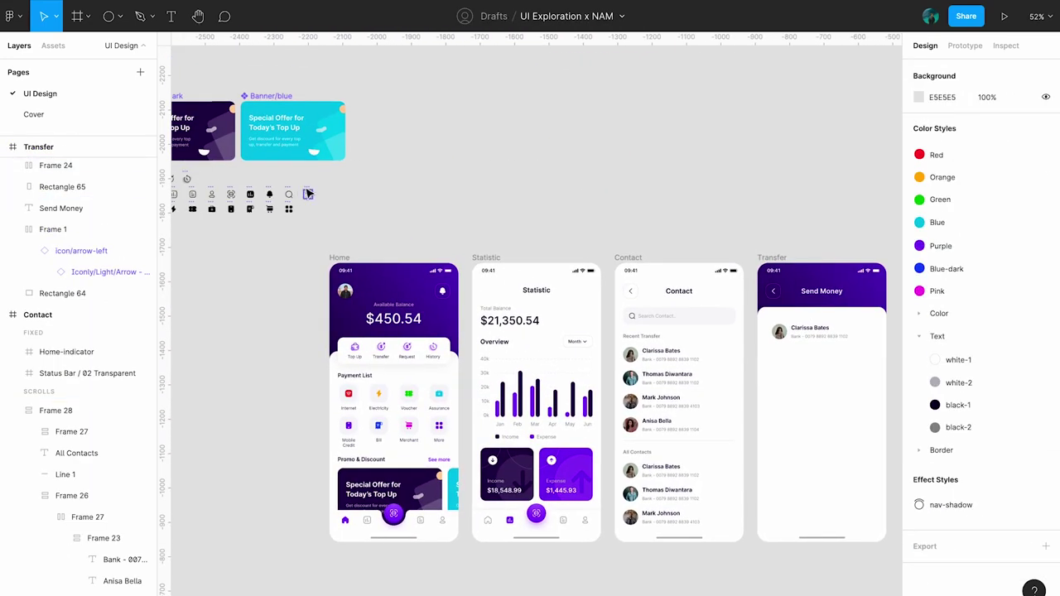
{"action": "left_click", "coordinate": [540, 212]}
{"action": "scroll", "coordinate": [547, 232], "scroll_direction": "up", "scroll_amount": 5}
{"action": "key", "text": "ctrl+v"}
{"action": "left_click_drag", "start_coordinate": [439, 326], "coordinate": [557, 222]}
Step: Wrap the recipient row and arrow in auto layout with Space between
{"action": "left_click", "coordinate": [450, 217], "text": "shift"}
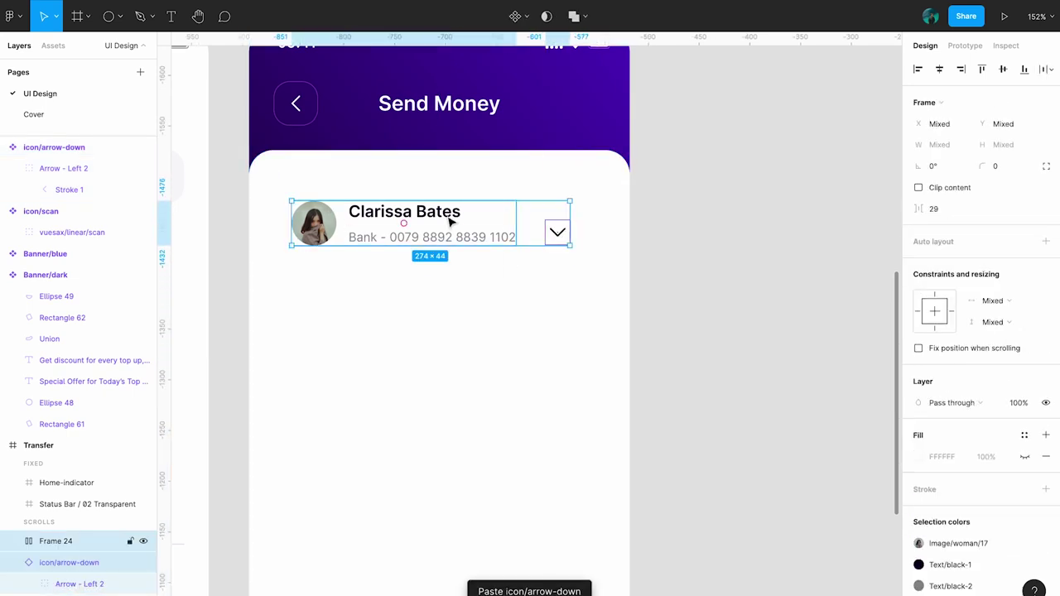
{"action": "key", "text": "shift+a"}
{"action": "left_click", "coordinate": [1045, 241]}
{"action": "left_click", "coordinate": [980, 357]}
{"action": "left_click", "coordinate": [1000, 371]}
{"action": "left_click", "coordinate": [746, 274]}
{"action": "left_click", "coordinate": [511, 240]}
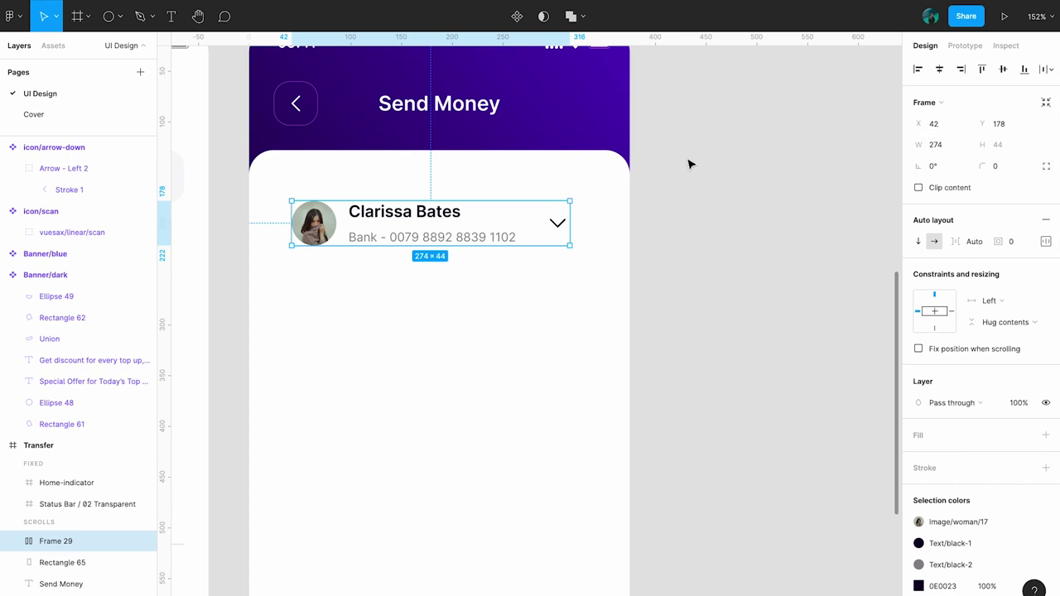
Step: Set the recipient card width to 295 and its padding to 16
{"action": "left_click", "coordinate": [936, 144]}
{"action": "type", "text": "295"}
{"action": "key", "text": "Return"}
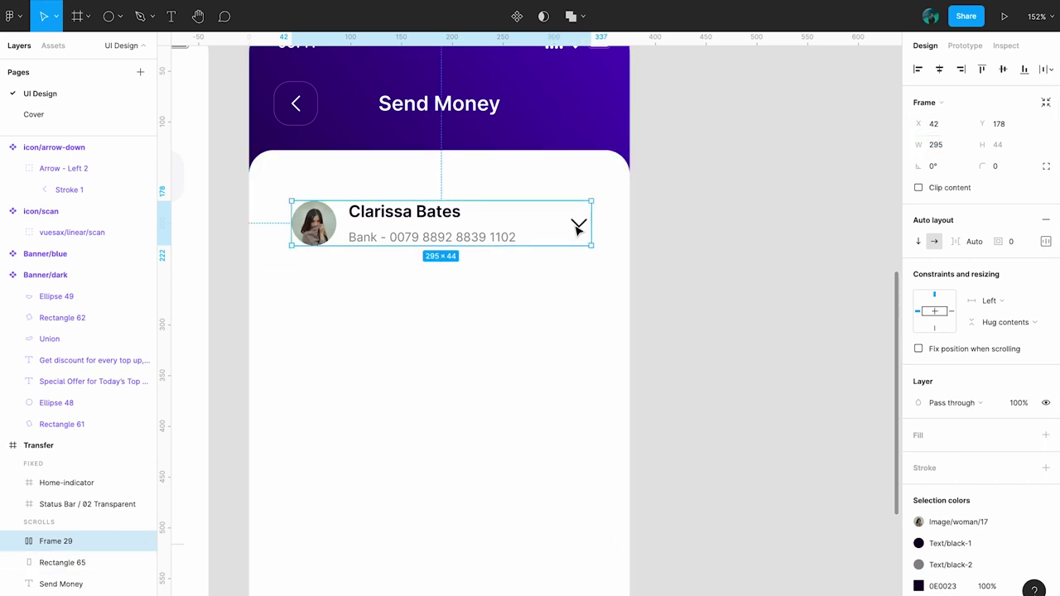
{"action": "left_click", "coordinate": [578, 229]}
{"action": "key", "text": "Escape"}
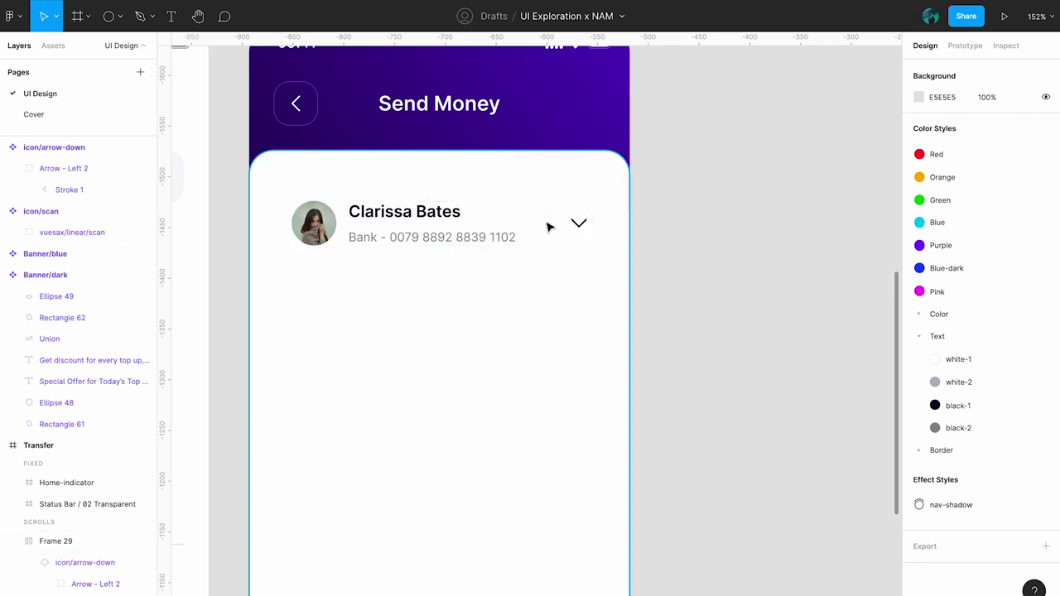
{"action": "left_click", "coordinate": [549, 226]}
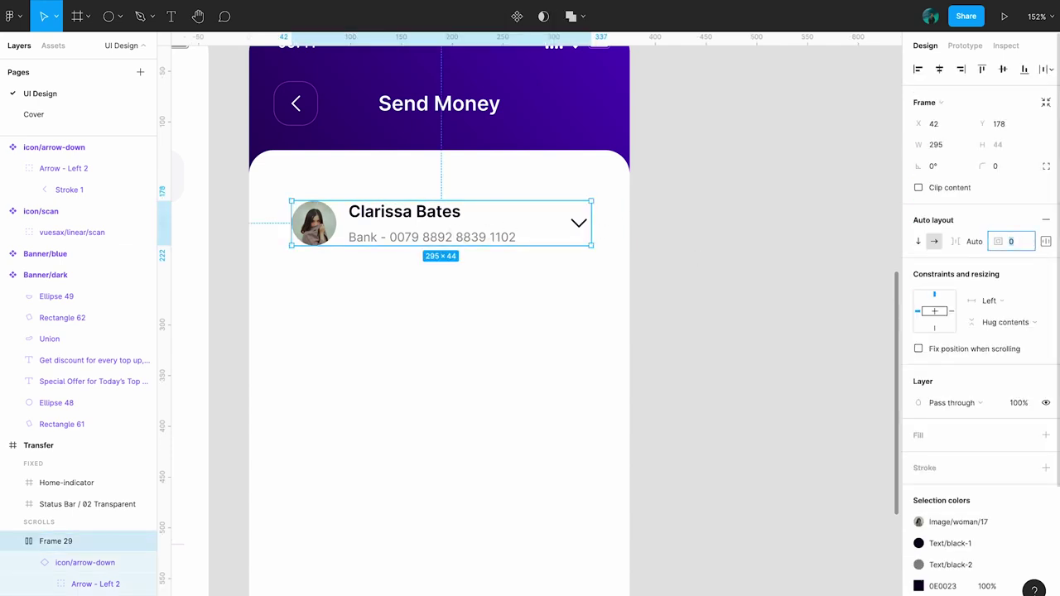
{"action": "type", "text": "16"}
{"action": "key", "text": "Return"}
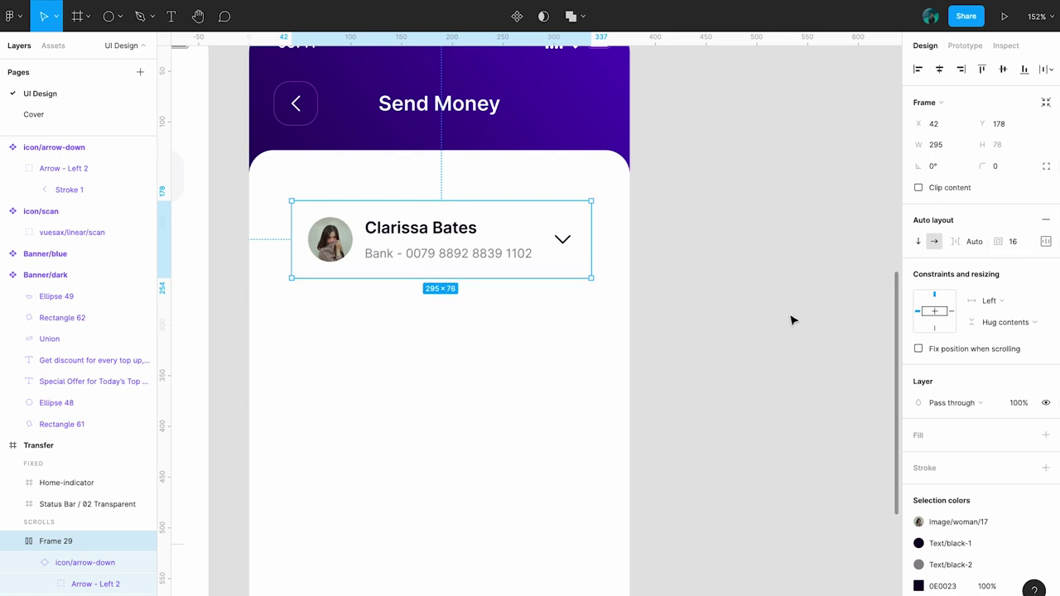
Step: Position the card at X 24 and Y 151, widened to 327
{"action": "key", "text": "shift+Left"}
{"action": "key", "text": "Left"}
{"action": "key", "text": "Left"}
{"action": "key", "text": "Left"}
{"action": "left_click", "coordinate": [944, 145]}
{"action": "key", "text": "shift+Up"}
{"action": "key", "text": "shift+Up"}
{"action": "key", "text": "shift+Up"}
{"action": "key", "text": "Up"}
{"action": "key", "text": "Up"}
{"action": "key", "text": "Return"}
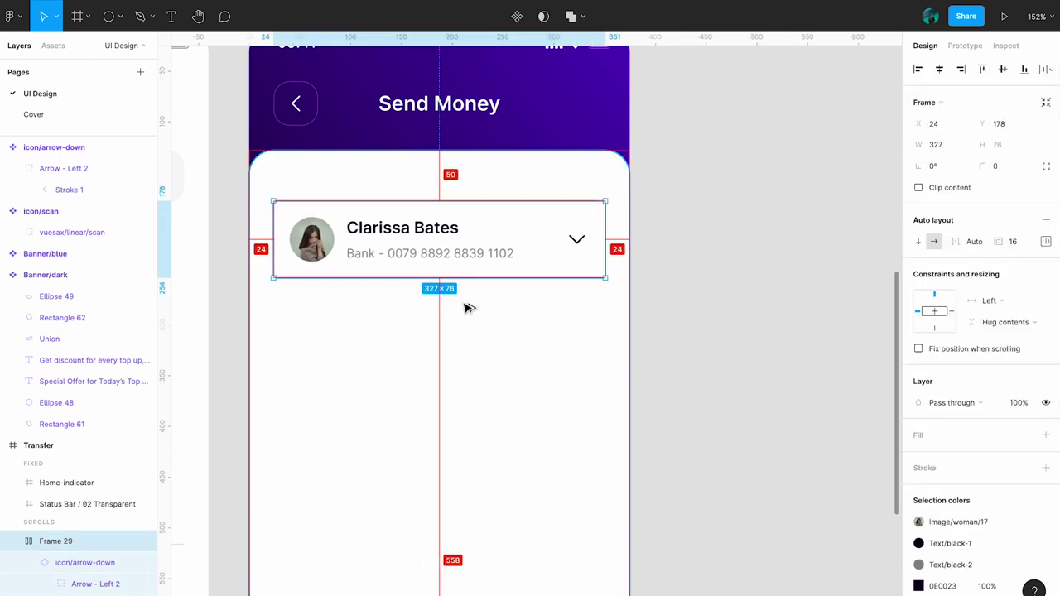
{"action": "key", "text": "shift+Up"}
{"action": "key", "text": "shift+Up"}
{"action": "key", "text": "Up"}
{"action": "key", "text": "Up"}
{"action": "key", "text": "Up"}
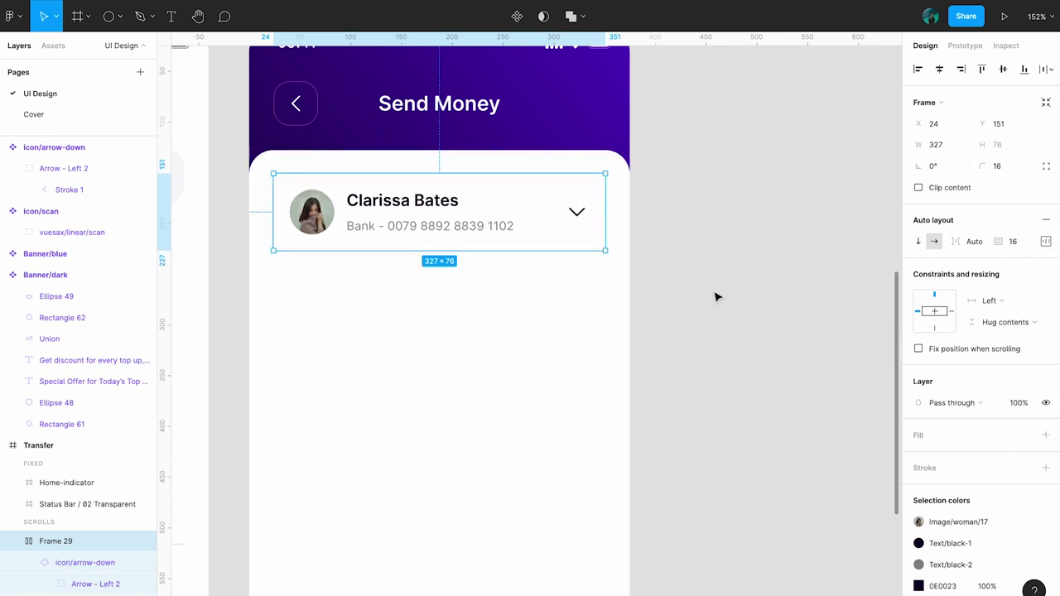
Step: Give the card a white fill and border stroke, and copy the Contact title below it
{"action": "left_click", "coordinate": [1045, 435]}
{"action": "left_click", "coordinate": [1024, 490]}
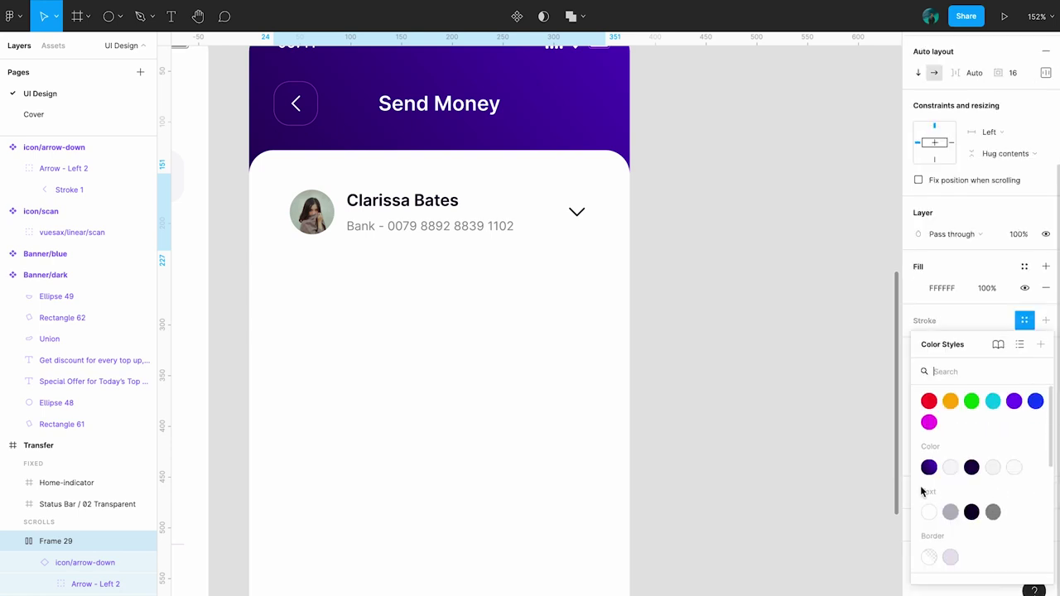
{"action": "left_click", "coordinate": [670, 442]}
{"action": "scroll", "coordinate": [486, 384], "scroll_direction": "down", "scroll_amount": 5}
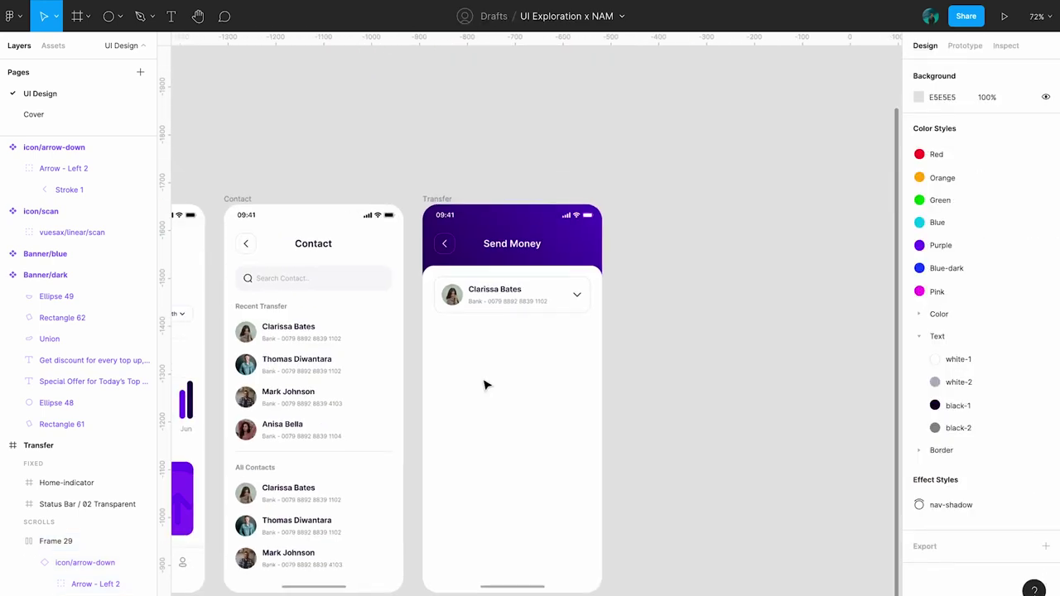
{"action": "scroll", "coordinate": [521, 289], "scroll_direction": "up", "scroll_amount": 4}
{"action": "left_click_drag", "start_coordinate": [273, 141], "coordinate": [577, 287], "text": "alt"}
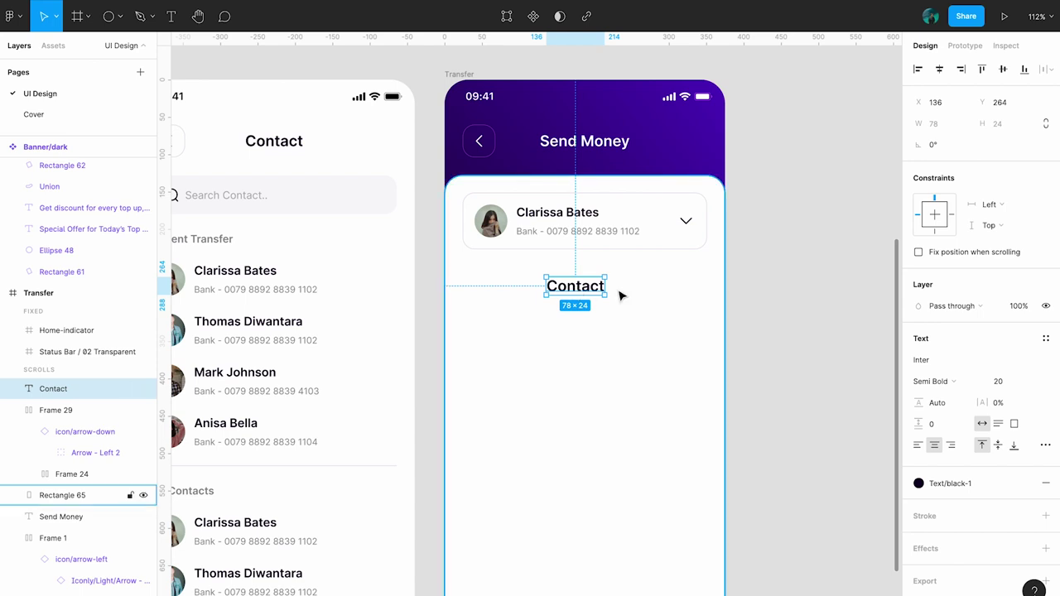
Step: Change the copied title to '$120.24' at size 48 in Medium weight
{"action": "scroll", "coordinate": [620, 295], "scroll_direction": "up", "scroll_amount": 2}
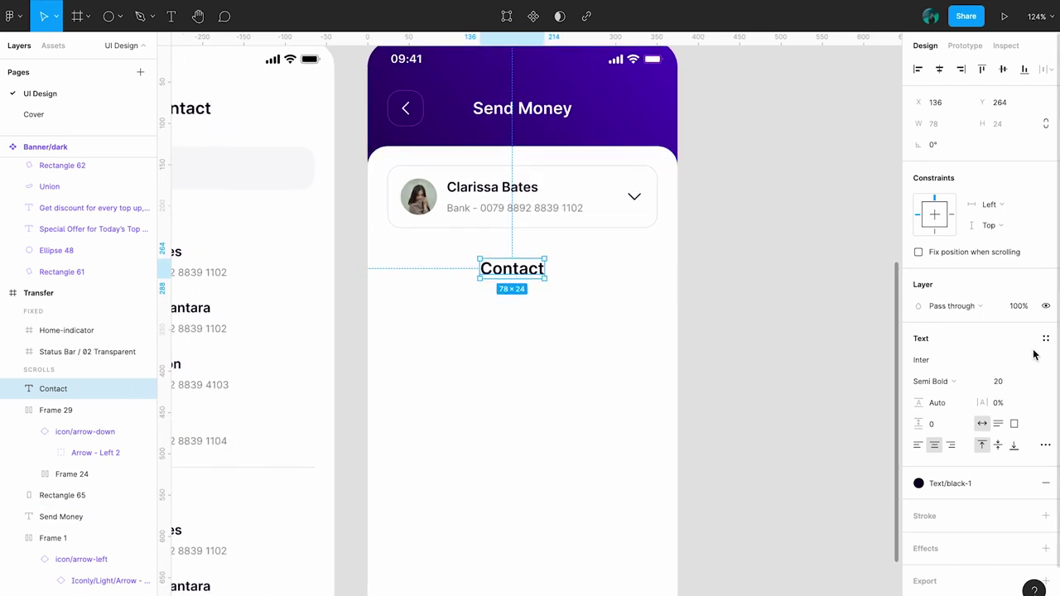
{"action": "type", "text": "48"}
{"action": "key", "text": "Return"}
{"action": "key", "text": "Return"}
{"action": "type", "text": "#"}
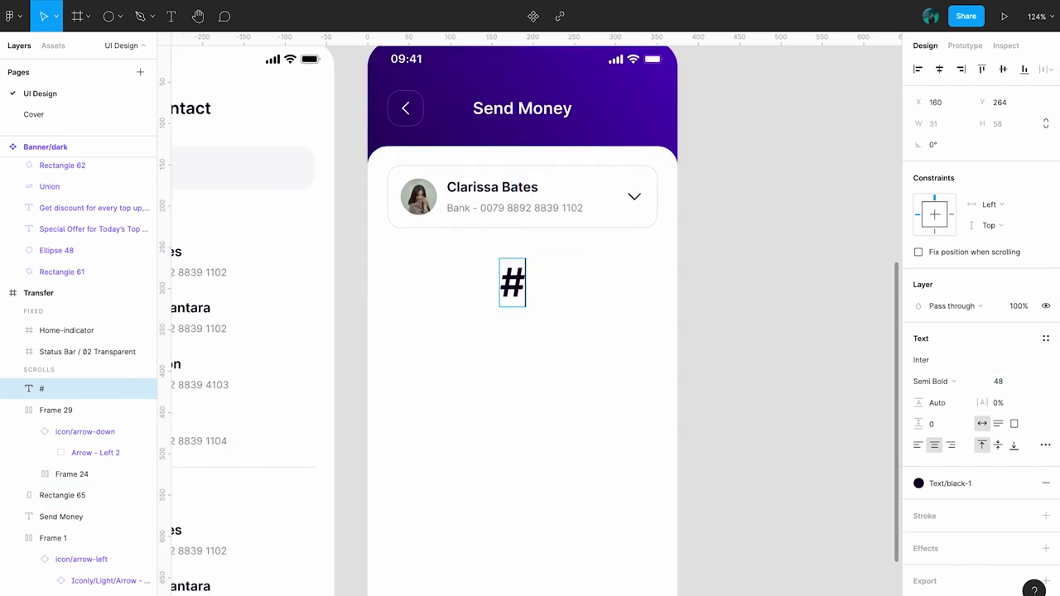
{"action": "type", "text": "120.24"}
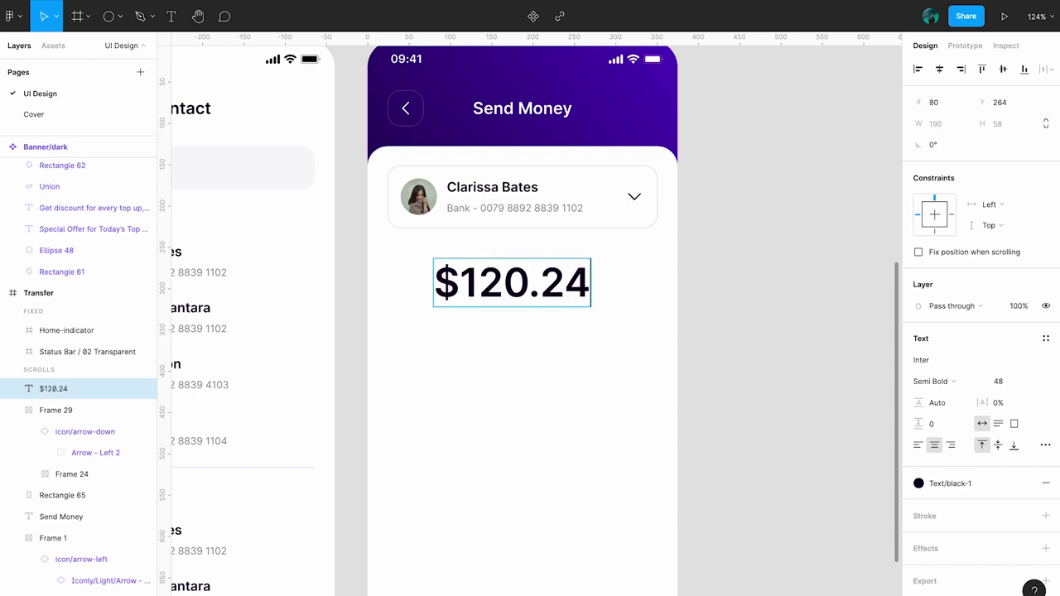
{"action": "key", "text": "Escape"}
{"action": "left_click", "coordinate": [932, 381]}
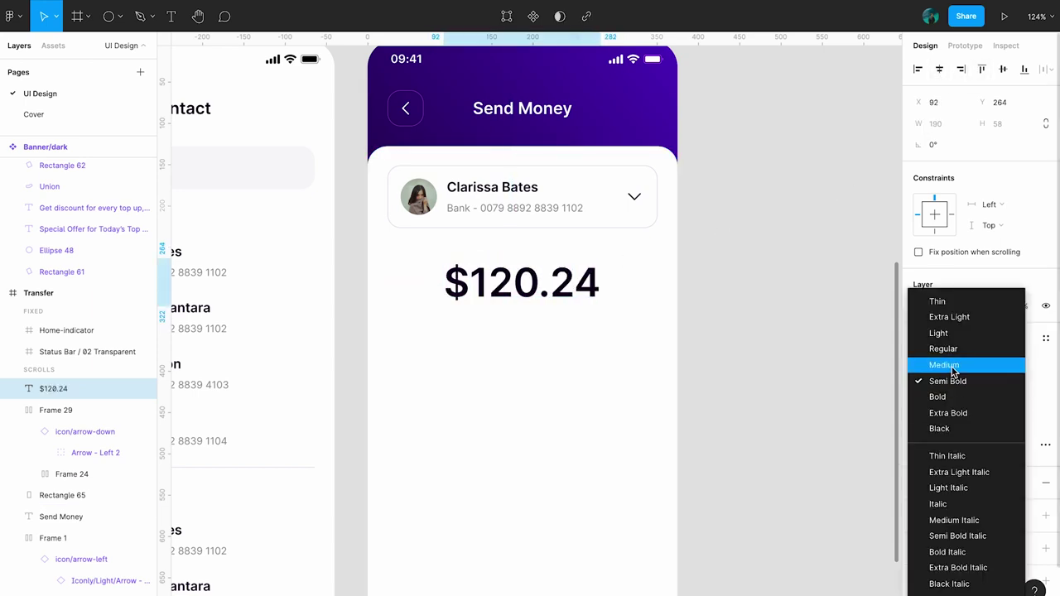
{"action": "left_click", "coordinate": [947, 365]}
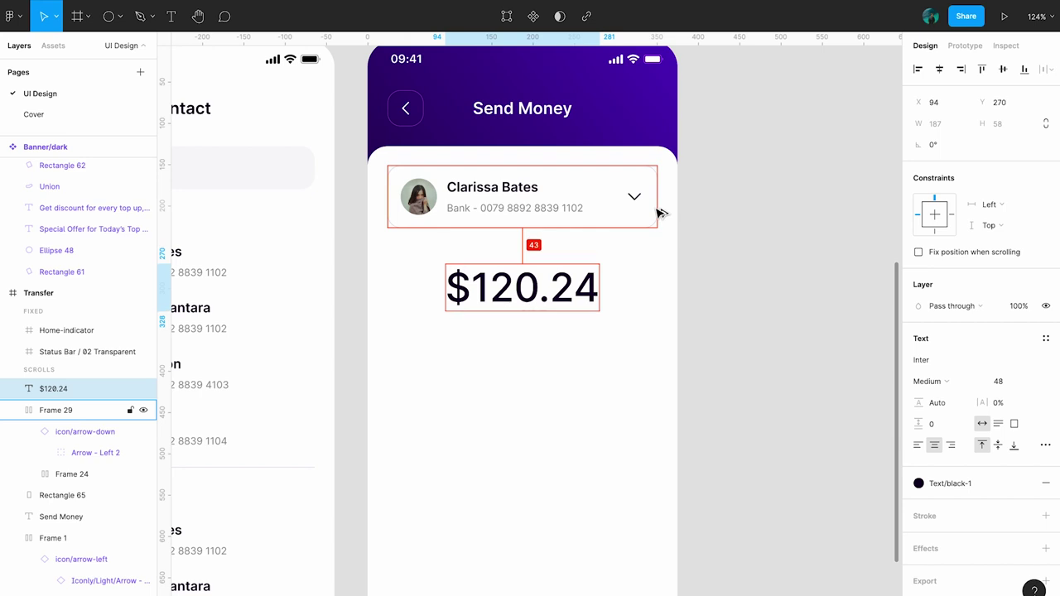
{"action": "left_click", "coordinate": [714, 261]}
{"action": "scroll", "coordinate": [715, 260], "scroll_direction": "down", "scroll_amount": 4}
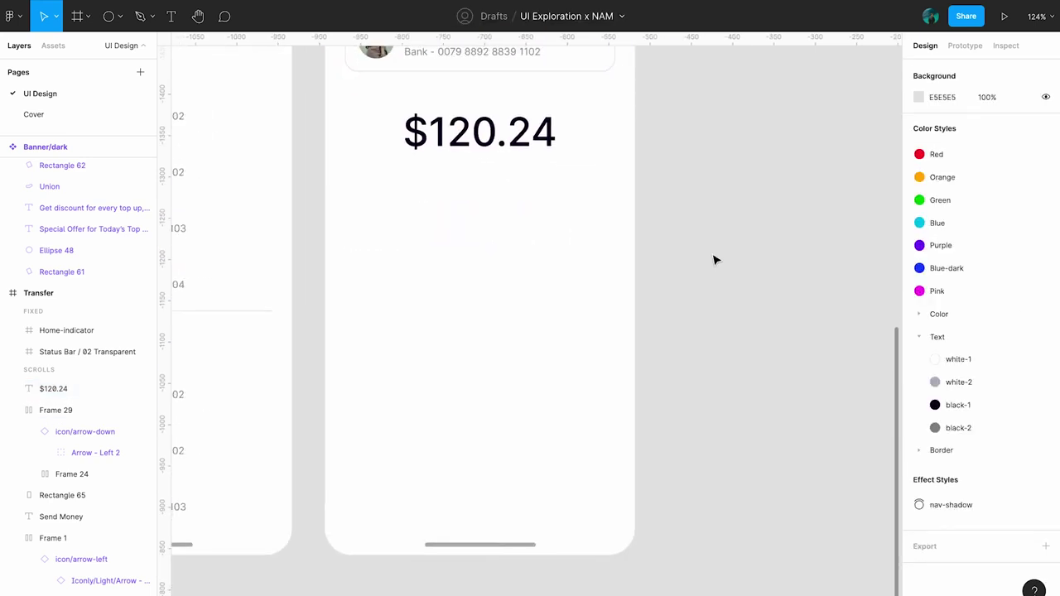
Step: Duplicate the amount into a 32-wide, size-24, vertically centred '1' key in the left column
{"action": "left_click_drag", "start_coordinate": [478, 137], "coordinate": [477, 262]}
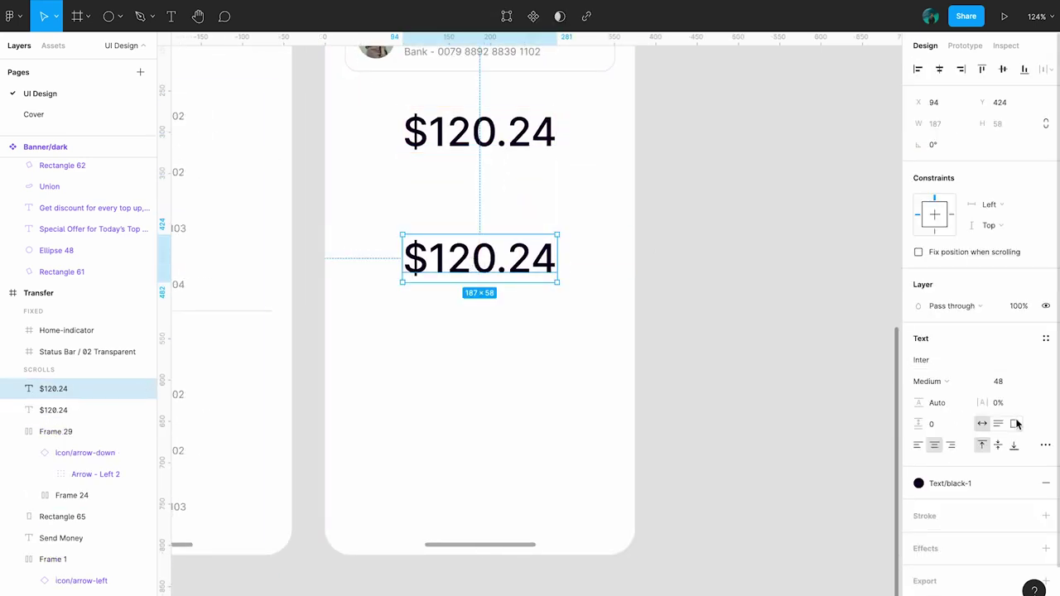
{"action": "type", "text": "2"}
{"action": "key", "text": "Return"}
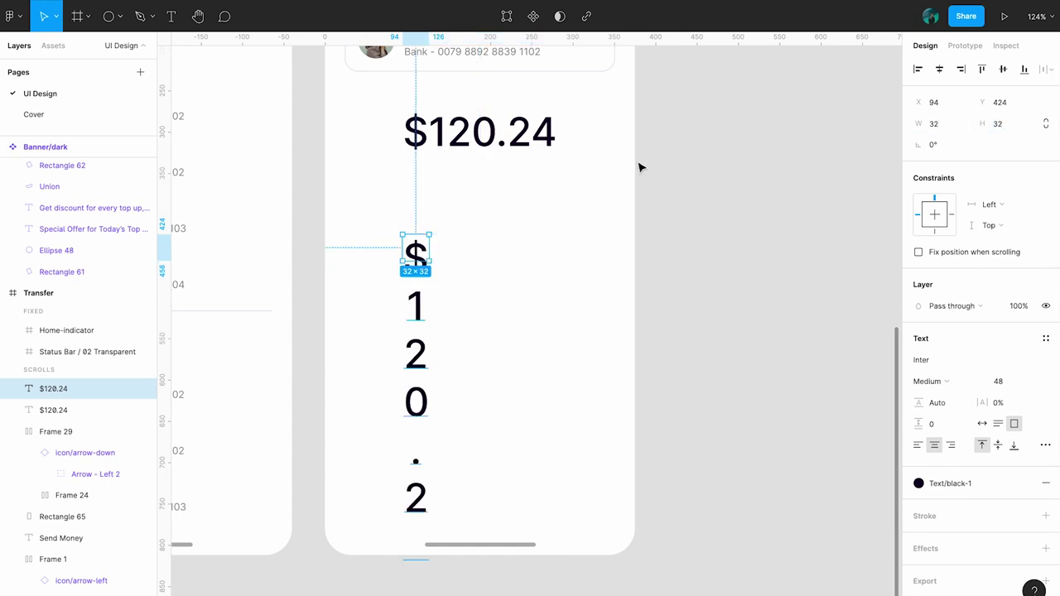
{"action": "key", "text": "Return"}
{"action": "type", "text": "1"}
{"action": "key", "text": "Escape"}
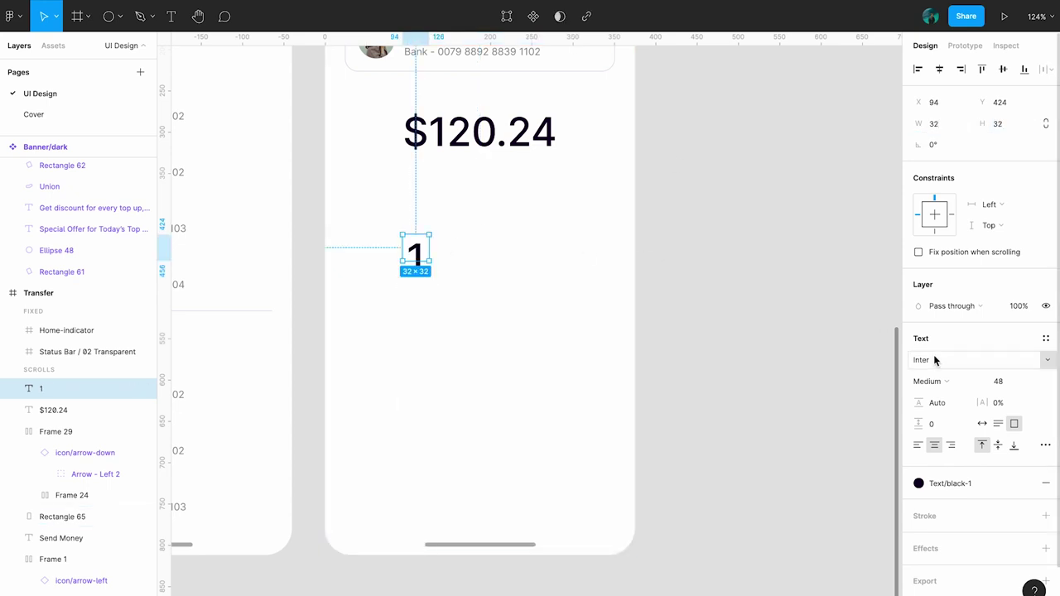
{"action": "type", "text": "24"}
{"action": "key", "text": "Return"}
{"action": "left_click", "coordinate": [998, 446]}
{"action": "left_click", "coordinate": [698, 355]}
{"action": "mouse_move", "coordinate": [416, 254]}
{"action": "left_mouse_down"}
{"action": "mouse_move", "coordinate": [374, 230]}
{"action": "mouse_move", "coordinate": [482, 238]}
{"action": "left_mouse_up"}
Step: Duplicate the key into three rows of three, leaving one lone digit below
{"action": "key", "text": "ctrl+d"}
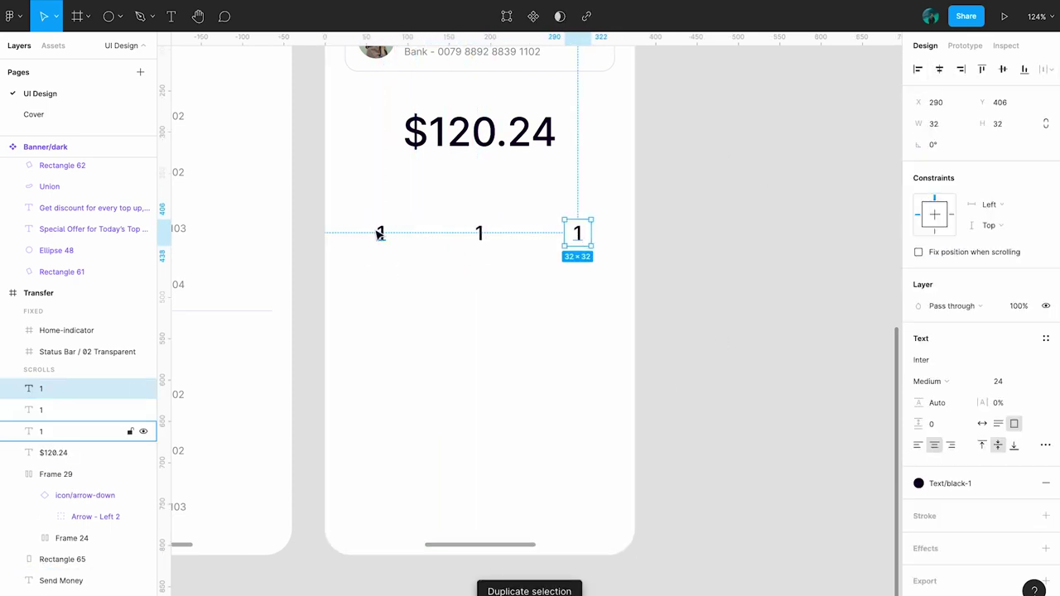
{"action": "left_click", "coordinate": [381, 233], "text": "shift"}
{"action": "left_click", "coordinate": [481, 234], "text": "shift"}
{"action": "left_click_drag", "start_coordinate": [480, 234], "coordinate": [484, 290]}
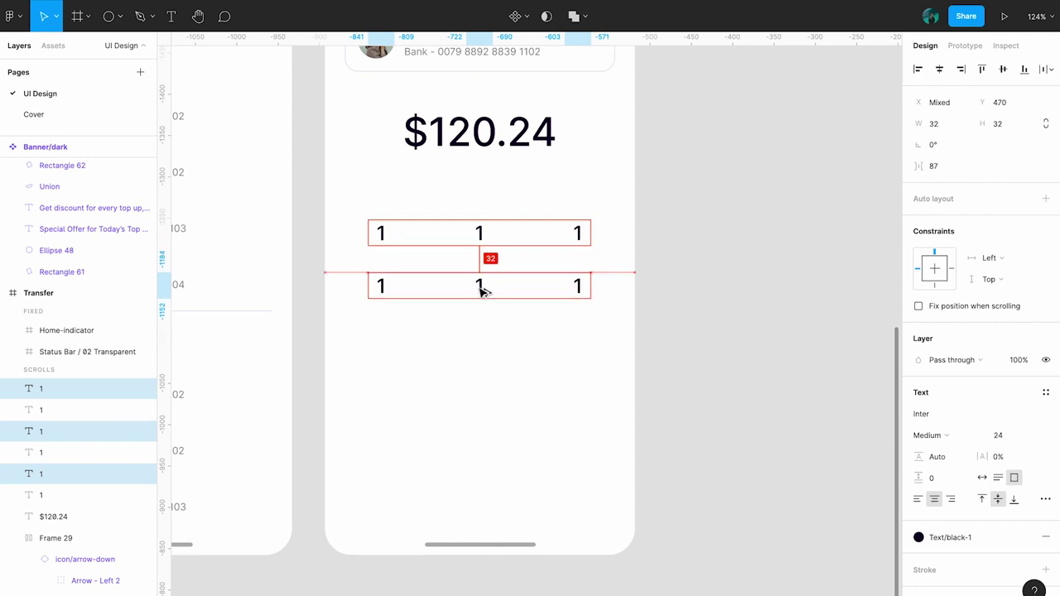
{"action": "key", "text": "ctrl+d"}
{"action": "key", "text": "ctrl+d"}
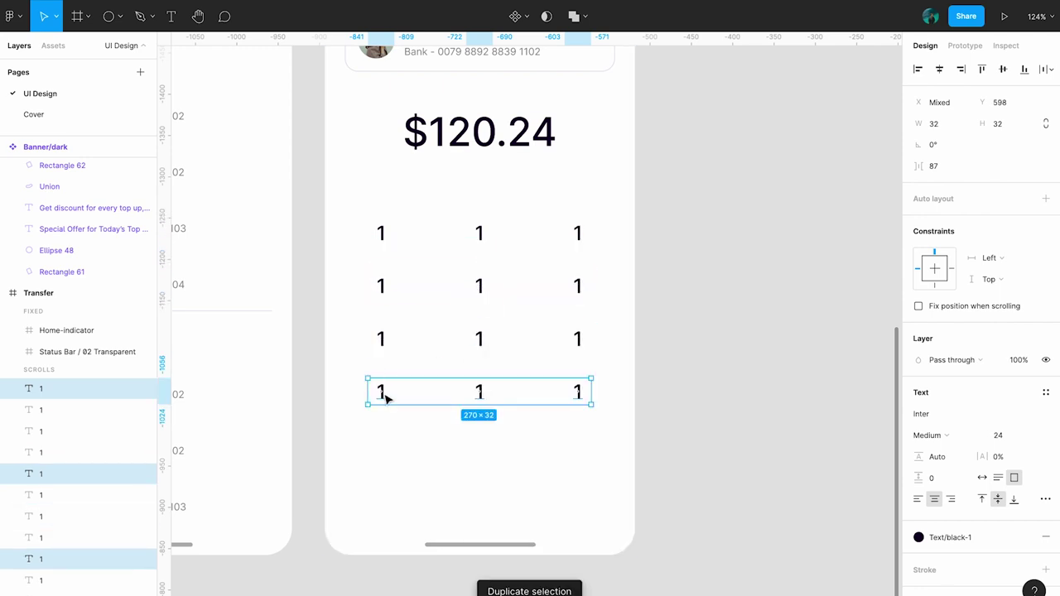
{"action": "left_click", "coordinate": [478, 392], "text": "shift"}
{"action": "key", "text": "Delete"}
Step: Renumber the top-row digits to 2 and 3 and the second row's middle to 5
{"action": "double_click", "coordinate": [479, 234]}
{"action": "type", "text": "2"}
{"action": "double_click", "coordinate": [577, 234]}
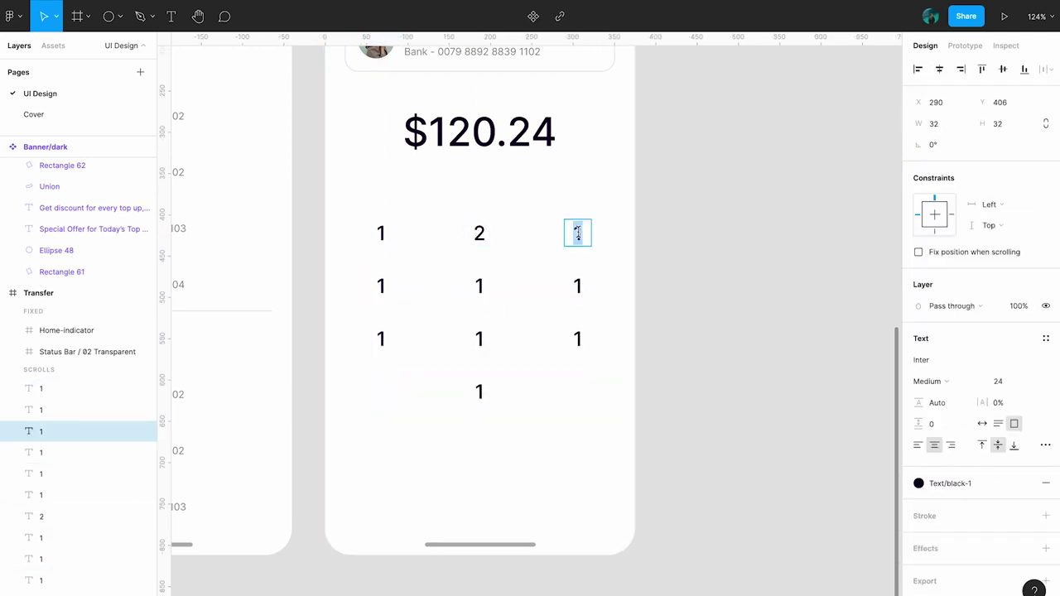
{"action": "type", "text": "3"}
{"action": "double_click", "coordinate": [577, 286]}
{"action": "left_click", "coordinate": [479, 286]}
{"action": "double_click", "coordinate": [383, 285]}
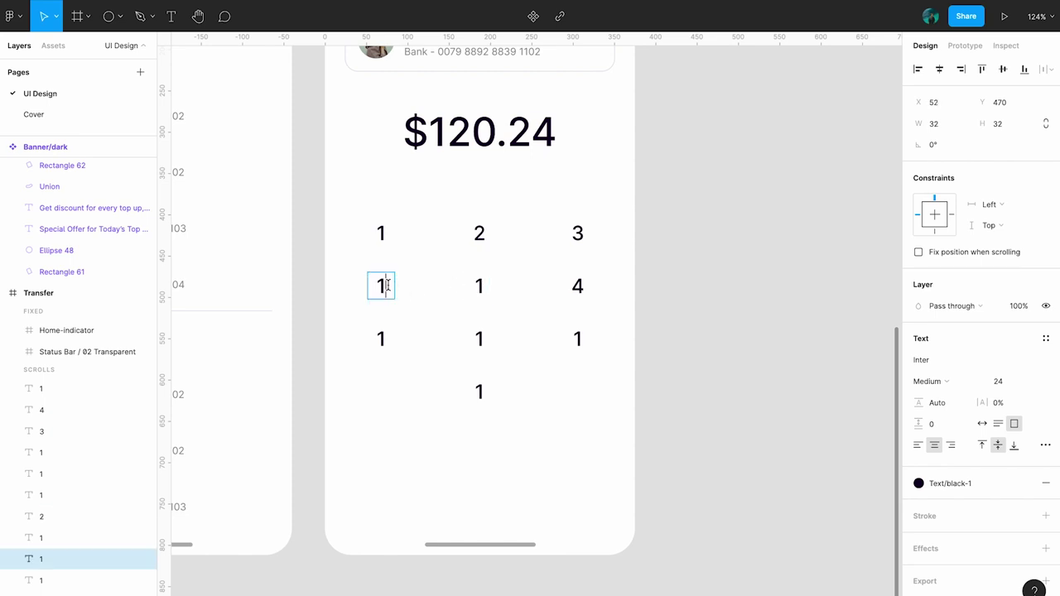
{"action": "type", "text": "4"}
{"action": "double_click", "coordinate": [476, 286]}
{"action": "type", "text": "5"}
Step: Renumber the remaining keys to 6, 8 and the lone bottom digit to 0
{"action": "double_click", "coordinate": [577, 286]}
{"action": "type", "text": "6"}
{"action": "double_click", "coordinate": [384, 337]}
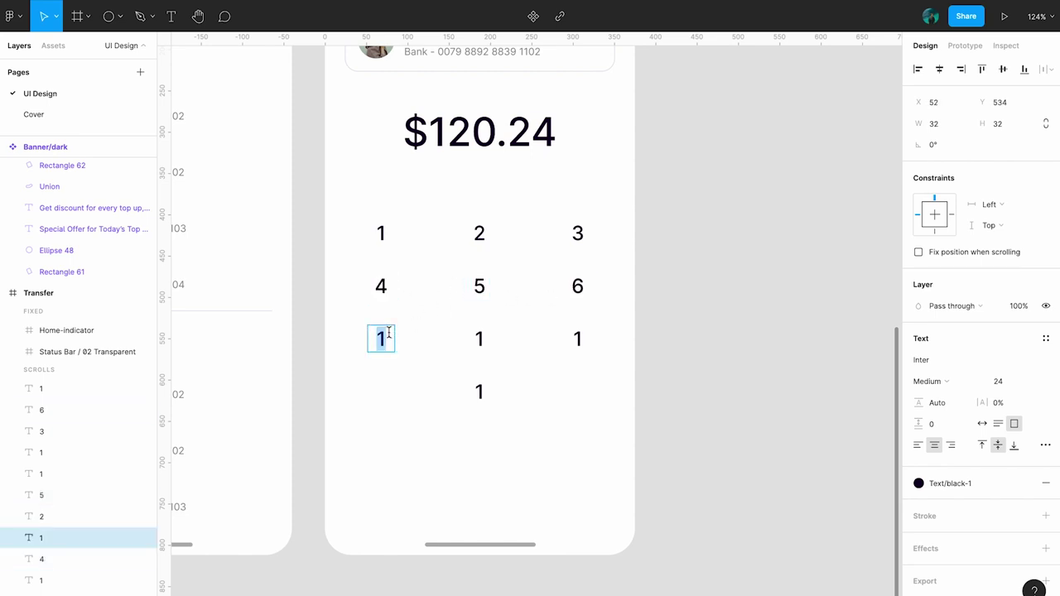
{"action": "type", "text": "7"}
{"action": "double_click", "coordinate": [479, 339]}
{"action": "type", "text": "8"}
{"action": "double_click", "coordinate": [578, 339]}
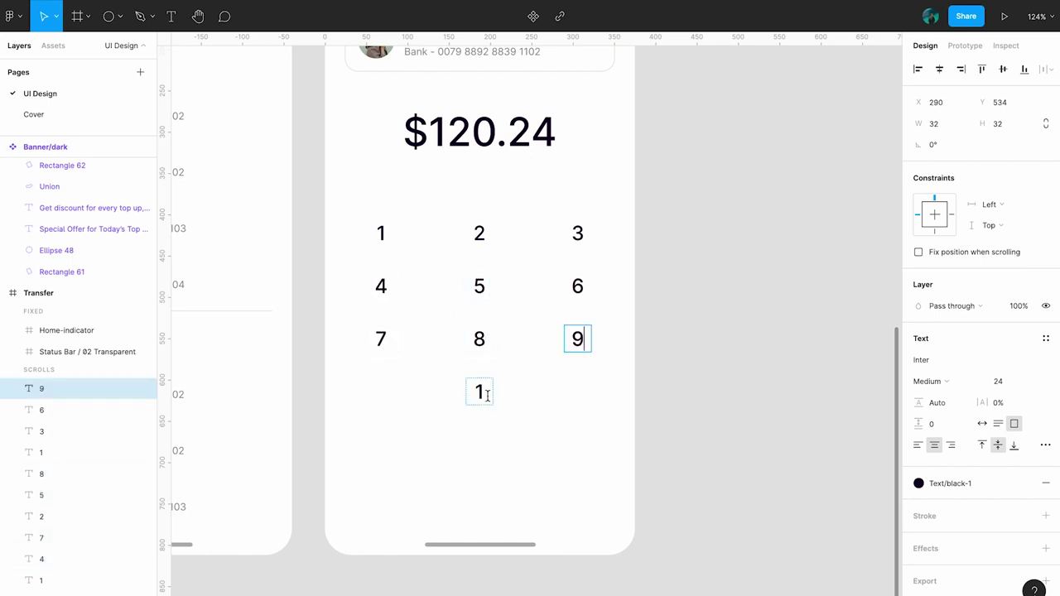
{"action": "double_click", "coordinate": [479, 392]}
{"action": "type", "text": "0"}
{"action": "left_click", "coordinate": [688, 362]}
{"action": "scroll", "coordinate": [555, 439], "scroll_direction": "down", "scroll_amount": 1}
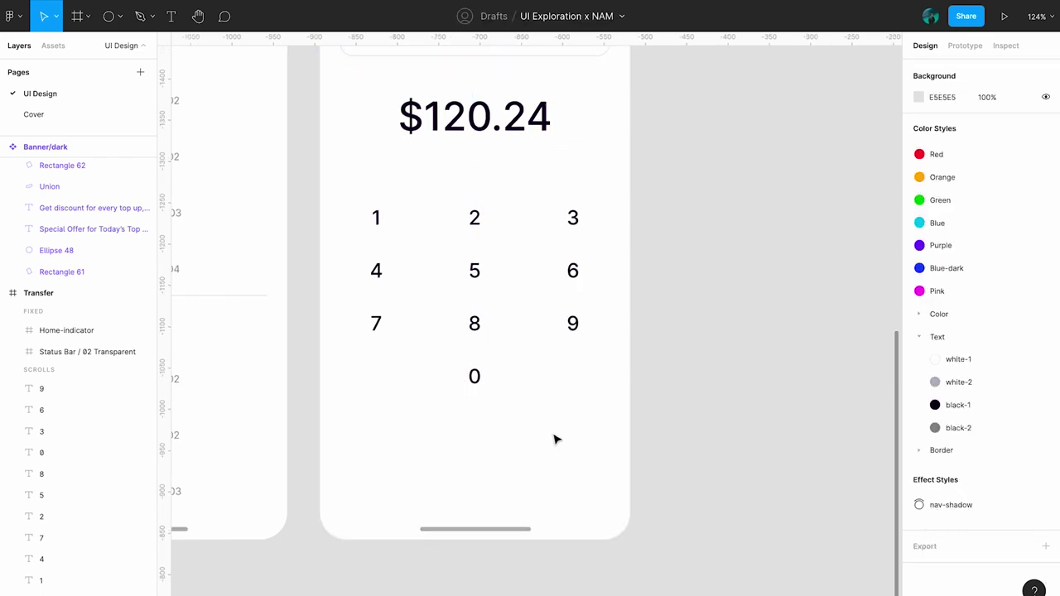
Step: Wrap the 1-2-3, 4-5-6 and 7-8-9 rows each in spaced horizontal auto layout
{"action": "left_click_drag", "start_coordinate": [350, 203], "coordinate": [593, 246]}
{"action": "key", "text": "shift+a"}
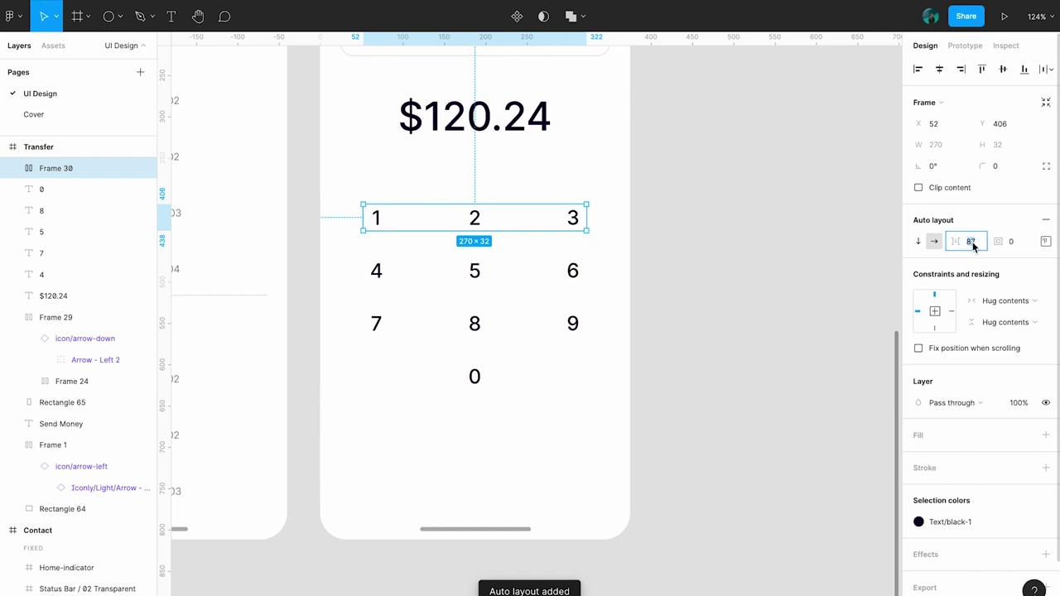
{"action": "key", "text": "Return"}
{"action": "left_click_drag", "start_coordinate": [356, 253], "coordinate": [579, 278]}
{"action": "key", "text": "shift+a"}
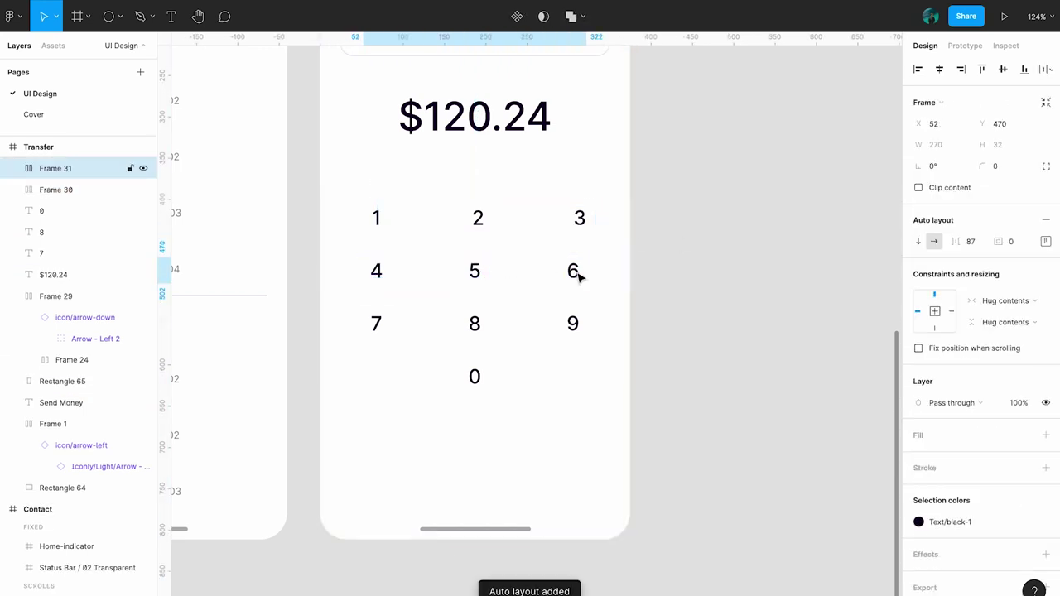
{"action": "left_click", "coordinate": [972, 241]}
{"action": "key", "text": "Return"}
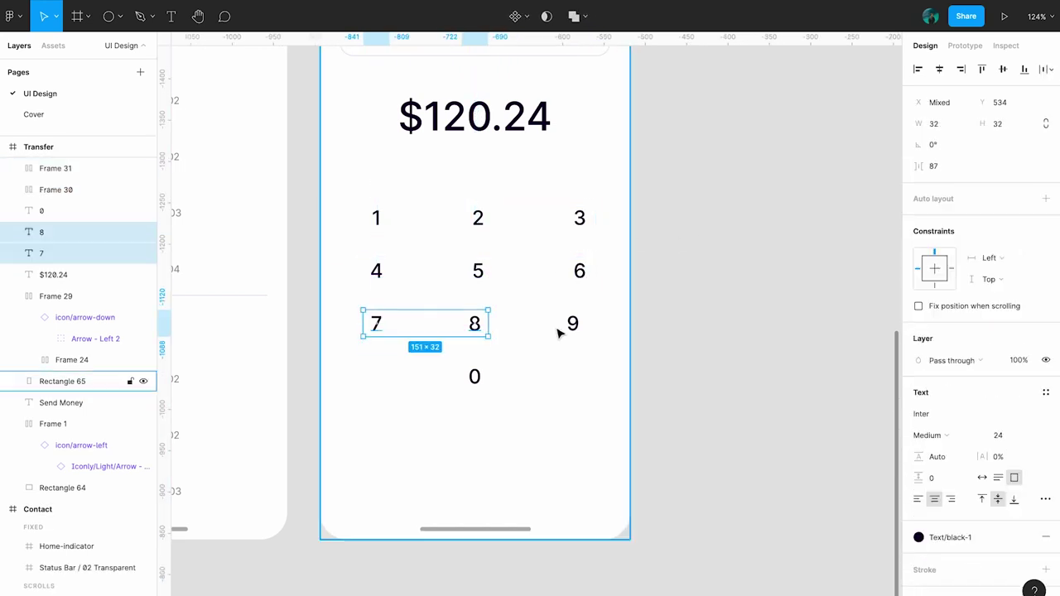
{"action": "left_click_drag", "start_coordinate": [352, 308], "coordinate": [593, 339]}
{"action": "key", "text": "shift+a"}
{"action": "left_click", "coordinate": [972, 241]}
{"action": "key", "text": "Return"}
Step: Copy the 0 to its left and change it into a '.' decimal point key
{"action": "mouse_move", "coordinate": [475, 377]}
{"action": "left_mouse_down"}
{"action": "mouse_move", "coordinate": [478, 388]}
{"action": "mouse_move", "coordinate": [376, 390]}
{"action": "left_mouse_up"}
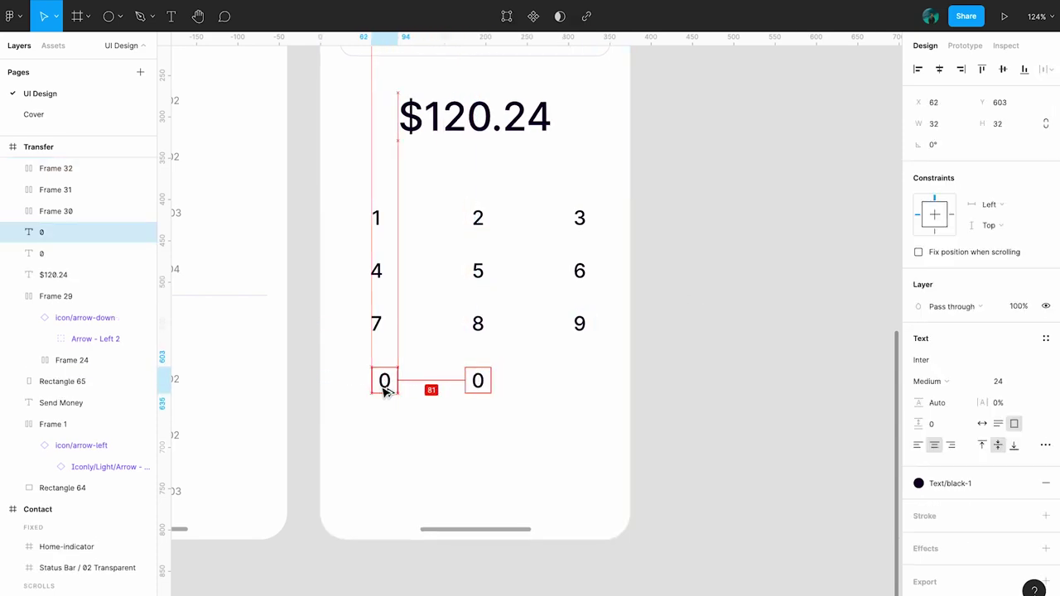
{"action": "double_click", "coordinate": [376, 383]}
{"action": "type", "text": "."}
{"action": "key", "text": "Escape"}
{"action": "key", "text": "Escape"}
{"action": "scroll", "coordinate": [679, 367], "scroll_direction": "down", "scroll_amount": 5}
{"action": "scroll", "coordinate": [362, 227], "scroll_direction": "up", "scroll_amount": 5}
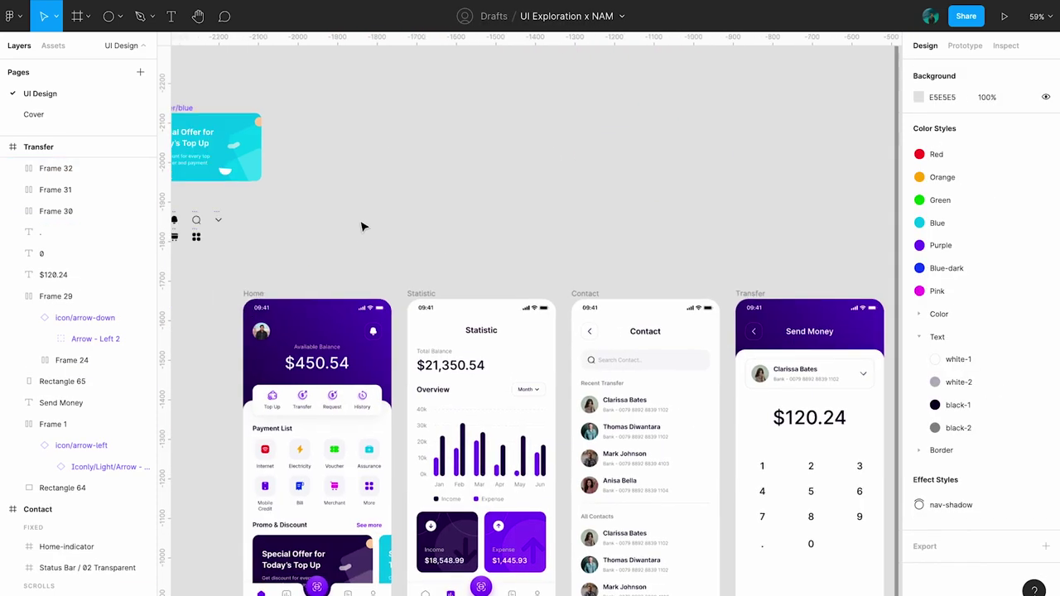
{"action": "scroll", "coordinate": [494, 299], "scroll_direction": "left", "scroll_amount": 5}
{"action": "scroll", "coordinate": [322, 390], "scroll_direction": "down", "scroll_amount": 10}
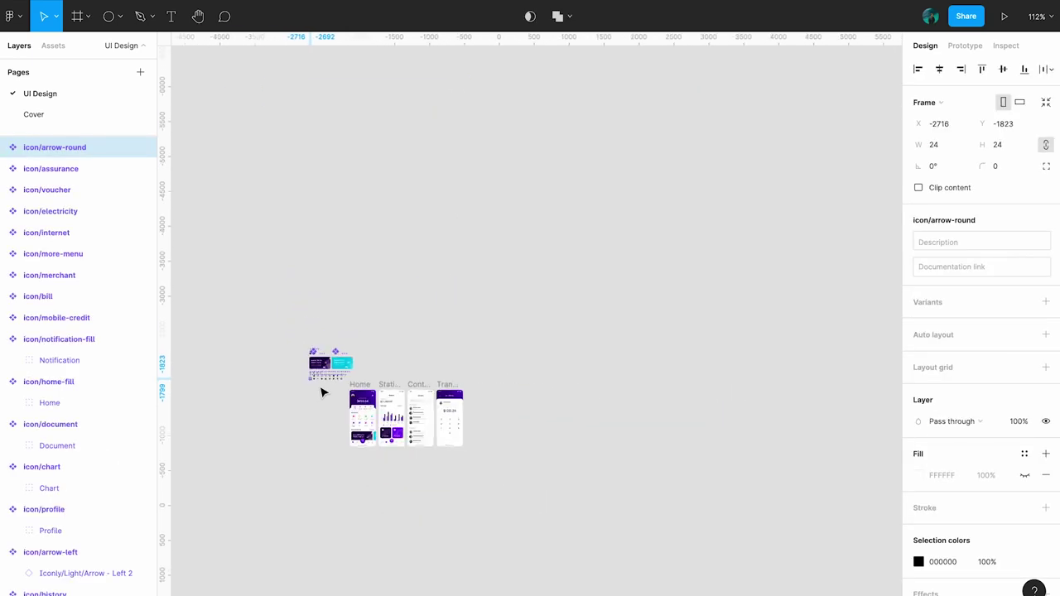
{"action": "scroll", "coordinate": [417, 428], "scroll_direction": "up", "scroll_amount": 3}
{"action": "scroll", "coordinate": [499, 467], "scroll_direction": "up", "scroll_amount": 4}
{"action": "scroll", "coordinate": [469, 406], "scroll_direction": "up", "scroll_amount": 4}
Step: Build the bottom row from '.', 0 and a 32-size round back-arrow icon in auto layout
{"action": "key", "text": "ctrl+v"}
{"action": "left_click_drag", "start_coordinate": [386, 324], "coordinate": [515, 426]}
{"action": "left_click", "coordinate": [262, 424]}
{"action": "left_click", "coordinate": [401, 426], "text": "shift"}
{"action": "key", "text": "shift+a"}
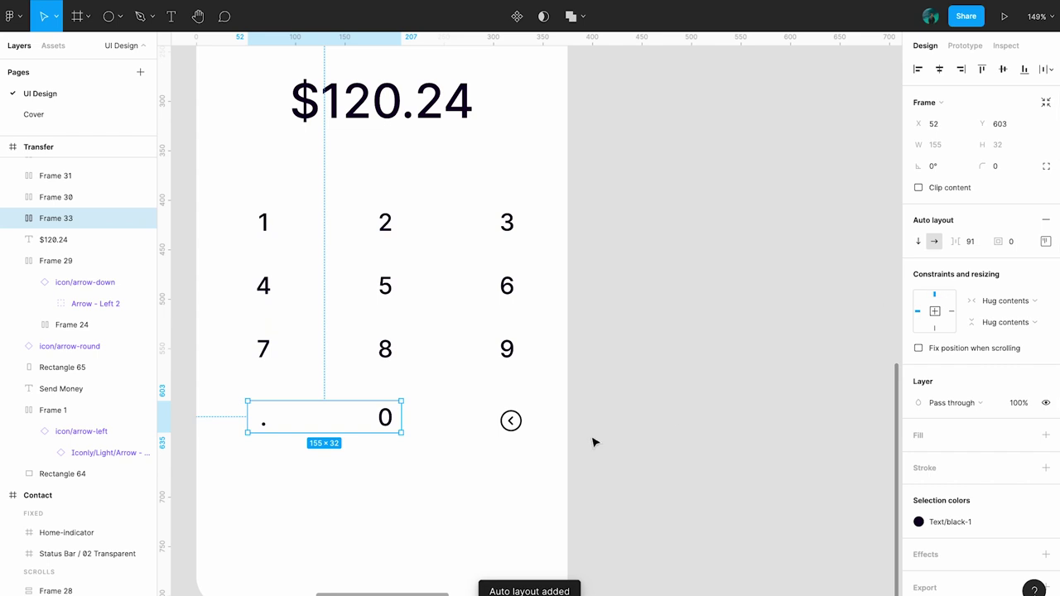
{"action": "left_click_drag", "start_coordinate": [508, 419], "coordinate": [396, 422]}
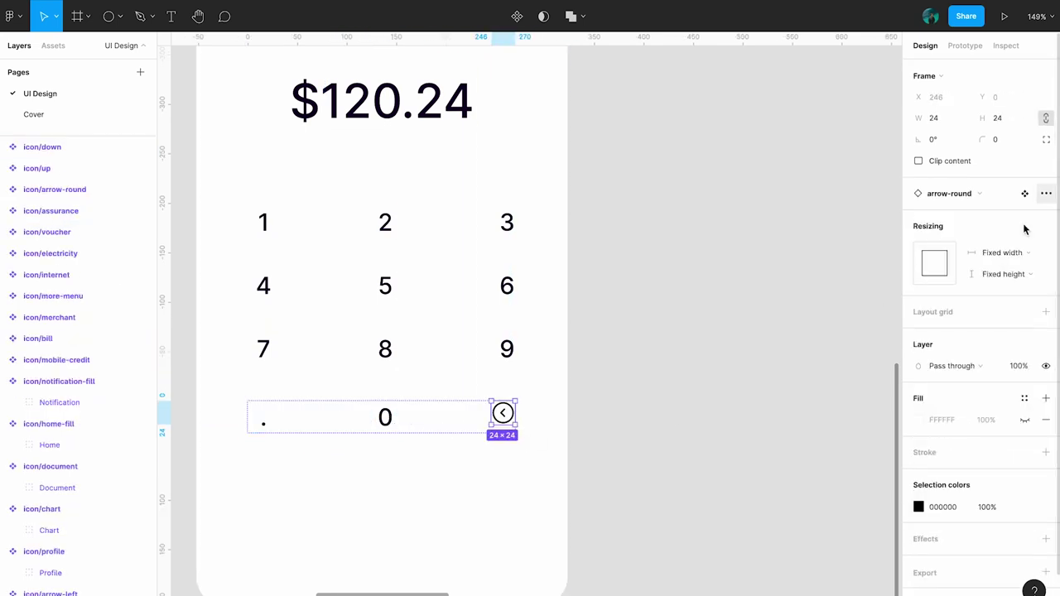
{"action": "left_click", "coordinate": [934, 117]}
{"action": "type", "text": "32"}
{"action": "key", "text": "Return"}
{"action": "left_click", "coordinate": [776, 419]}
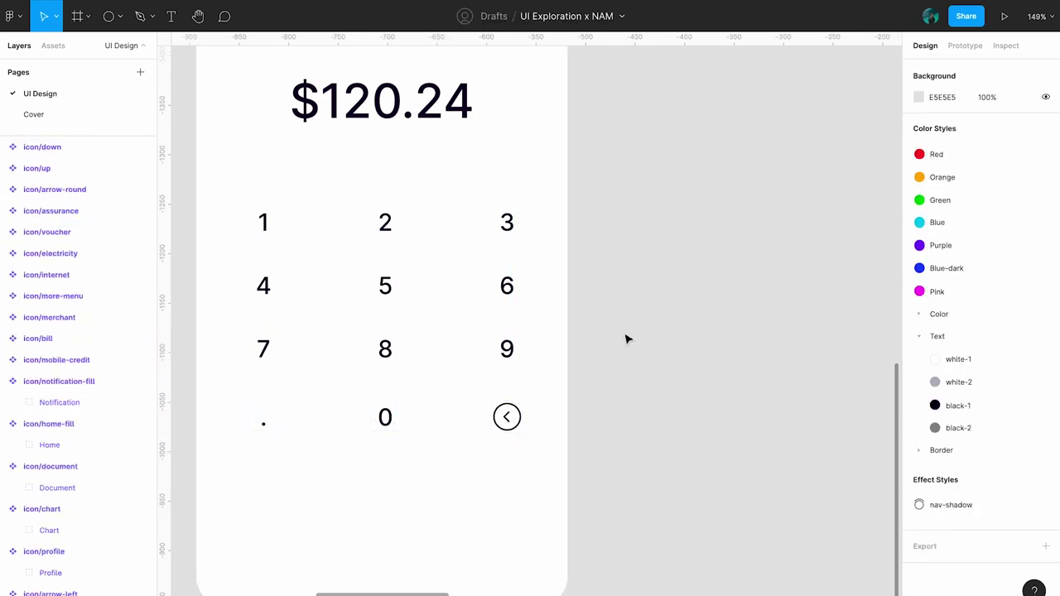
Step: Stack the four keypad rows in vertical auto layout with 54 spacing
{"action": "left_click", "coordinate": [389, 350]}
{"action": "left_click", "coordinate": [385, 418], "text": "shift"}
{"action": "left_click", "coordinate": [386, 286], "text": "shift"}
{"action": "left_click", "coordinate": [386, 232], "text": "shift"}
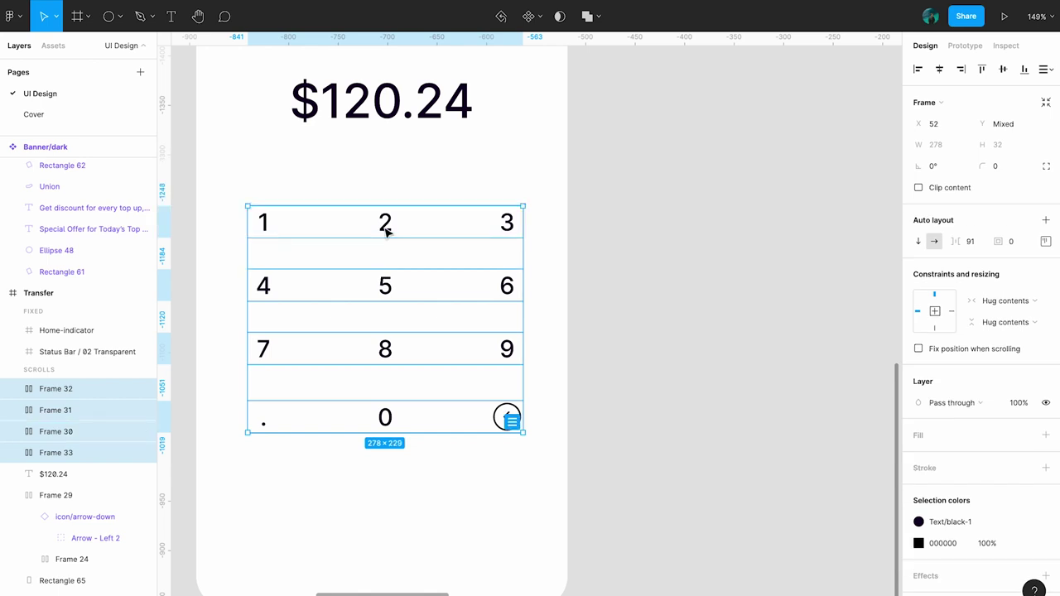
{"action": "key", "text": "shift+a"}
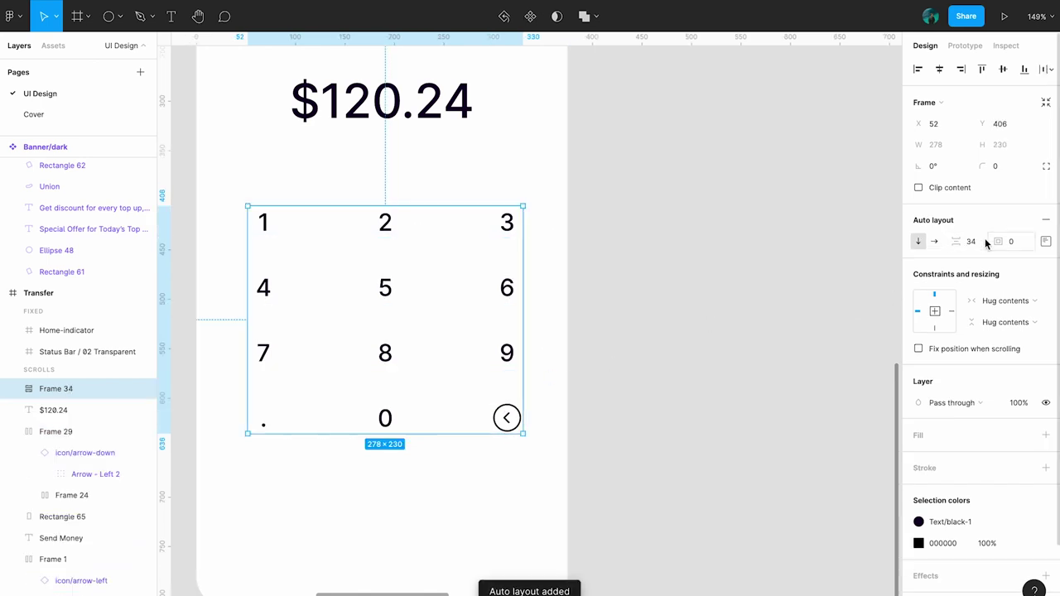
{"action": "left_click_drag", "start_coordinate": [956, 241], "coordinate": [978, 241]}
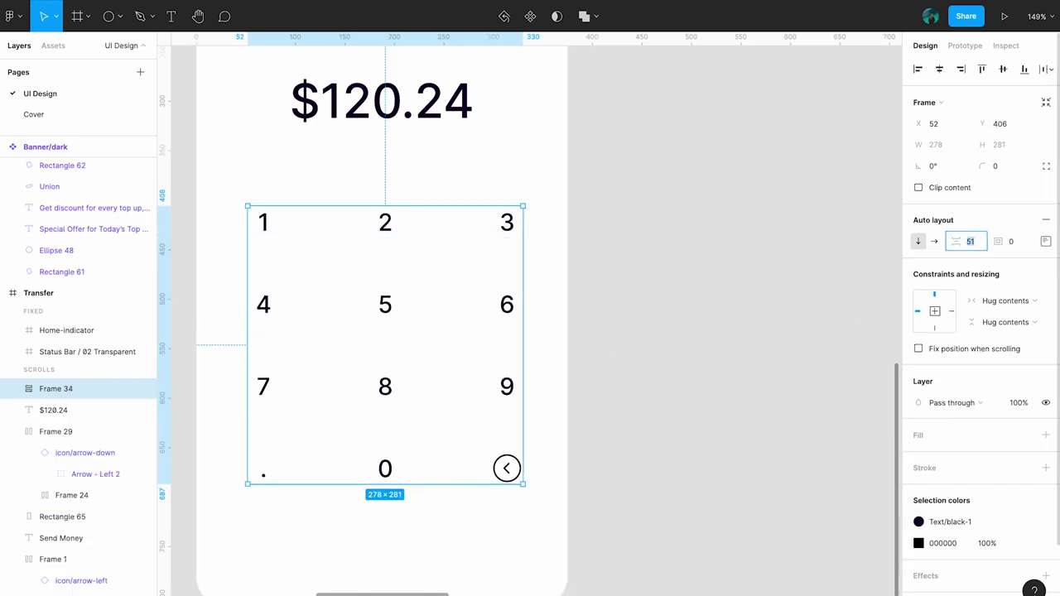
{"action": "key", "text": "Up"}
{"action": "key", "text": "Up"}
{"action": "key", "text": "Up"}
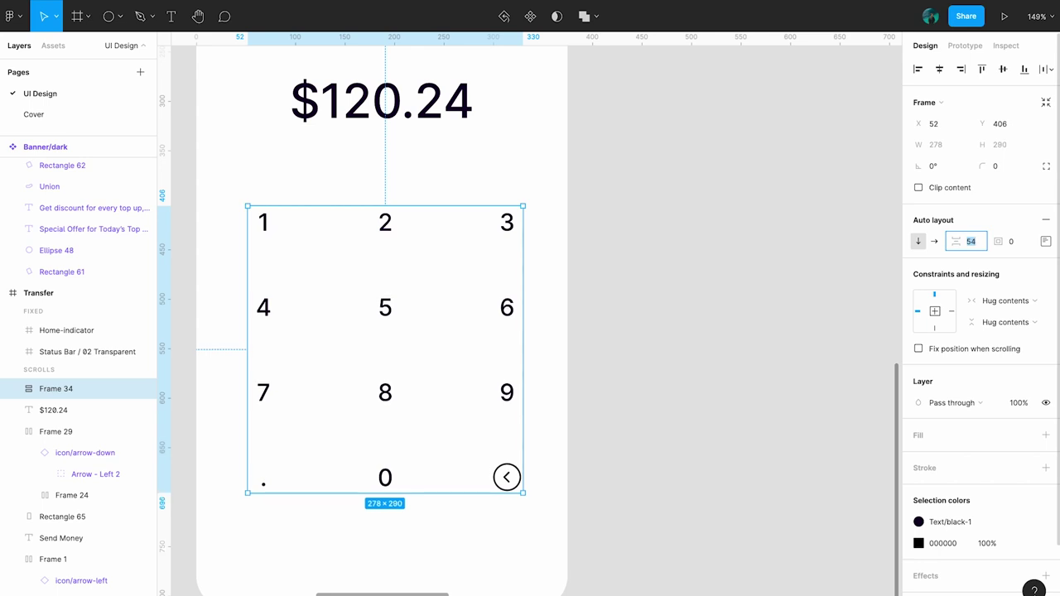
Step: Colour the digits with the grey Text/black-2 style and move the keypad closer to the amount
{"action": "left_click", "coordinate": [1026, 544]}
{"action": "left_click", "coordinate": [840, 538]}
{"action": "left_click", "coordinate": [957, 522]}
{"action": "left_click", "coordinate": [841, 508]}
{"action": "scroll", "coordinate": [687, 480], "scroll_direction": "up", "scroll_amount": 2}
{"action": "scroll", "coordinate": [687, 481], "scroll_direction": "left", "scroll_amount": 2}
{"action": "scroll", "coordinate": [675, 472], "scroll_direction": "down", "scroll_amount": 3, "text": "ctrl"}
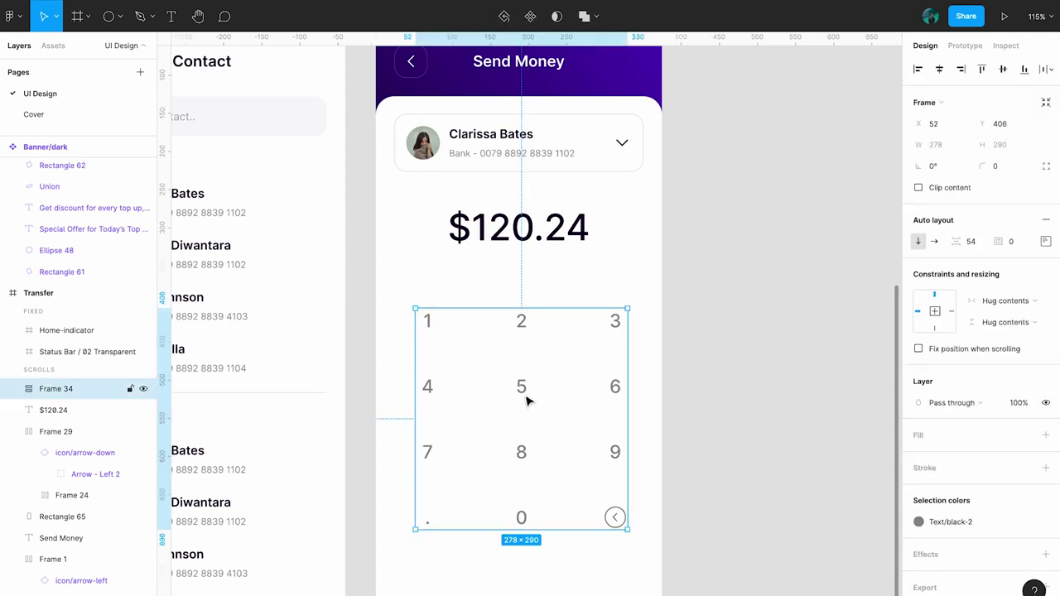
{"action": "left_click_drag", "start_coordinate": [613, 323], "coordinate": [613, 299]}
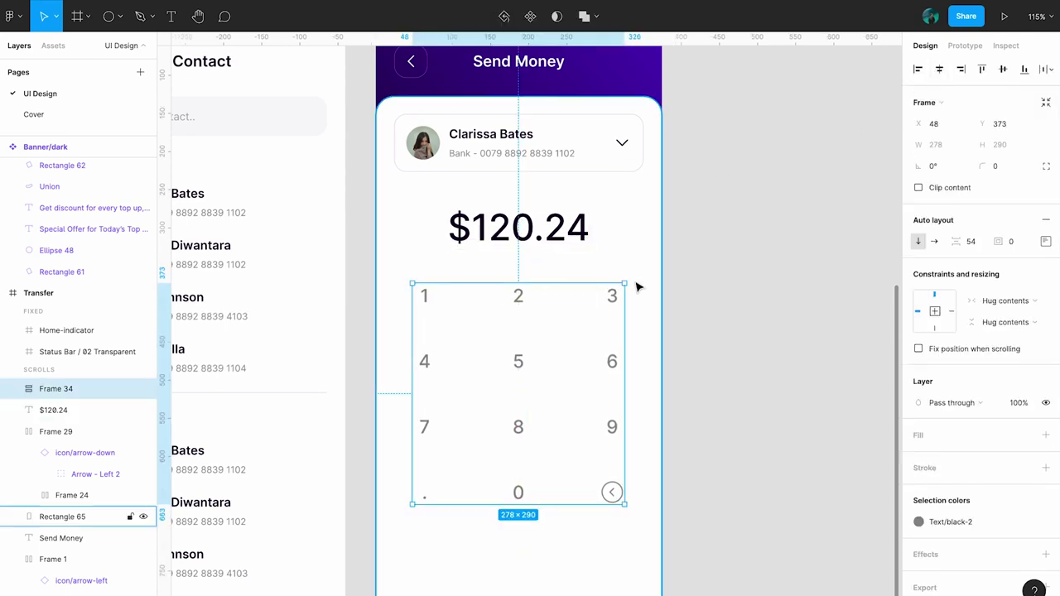
{"action": "left_click", "coordinate": [706, 309]}
{"action": "scroll", "coordinate": [513, 439], "scroll_direction": "up", "scroll_amount": 2}
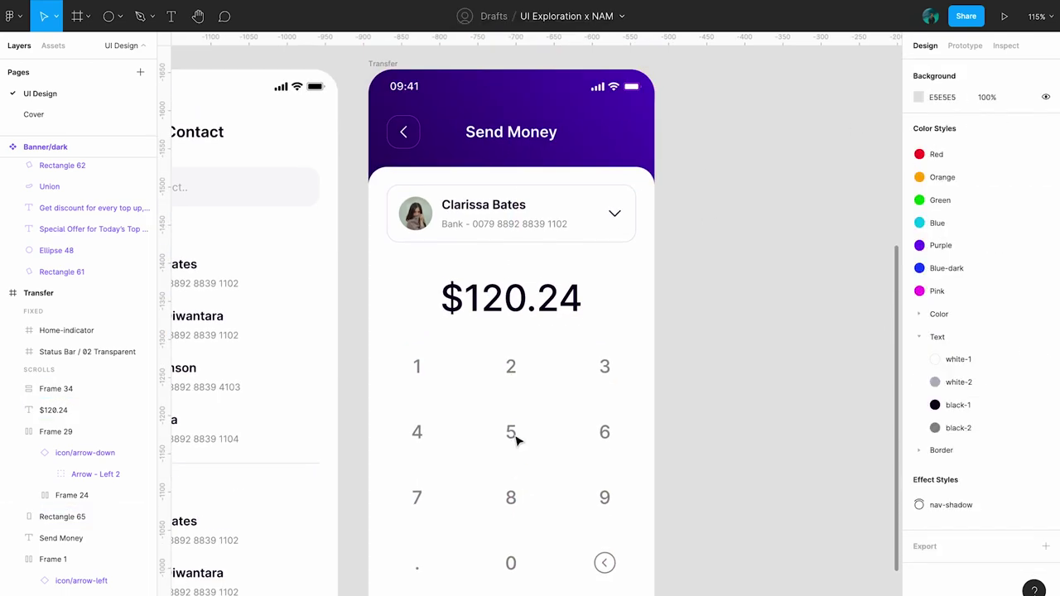
{"action": "scroll", "coordinate": [515, 439], "scroll_direction": "down", "scroll_amount": 4}
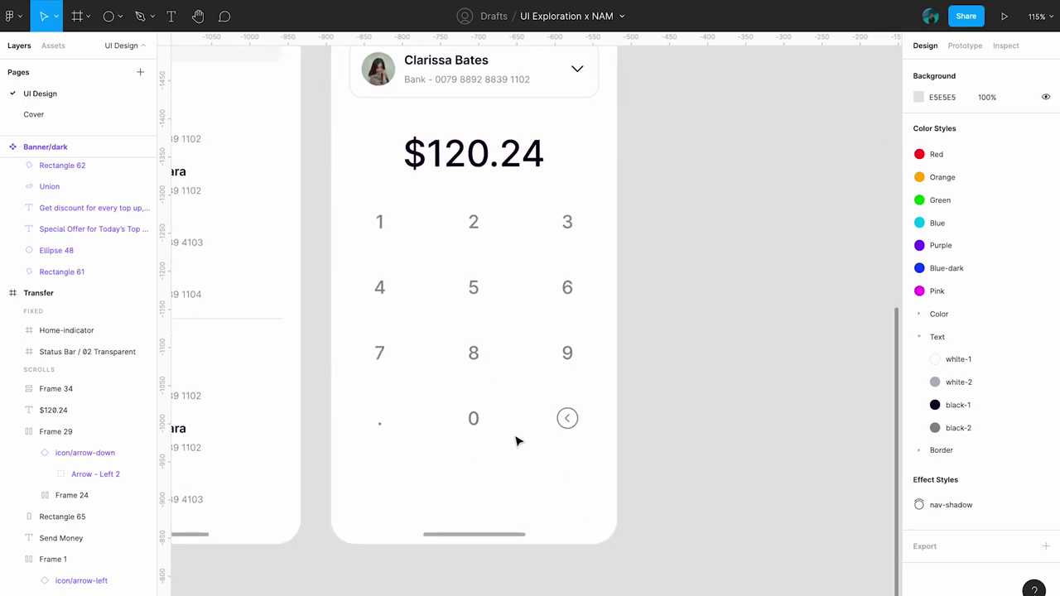
Step: Duplicate the 0 digit and turn the copy into a 'Continue' label at font size 16
{"action": "left_click", "coordinate": [463, 434]}
{"action": "left_click_drag", "start_coordinate": [461, 415], "coordinate": [669, 421]}
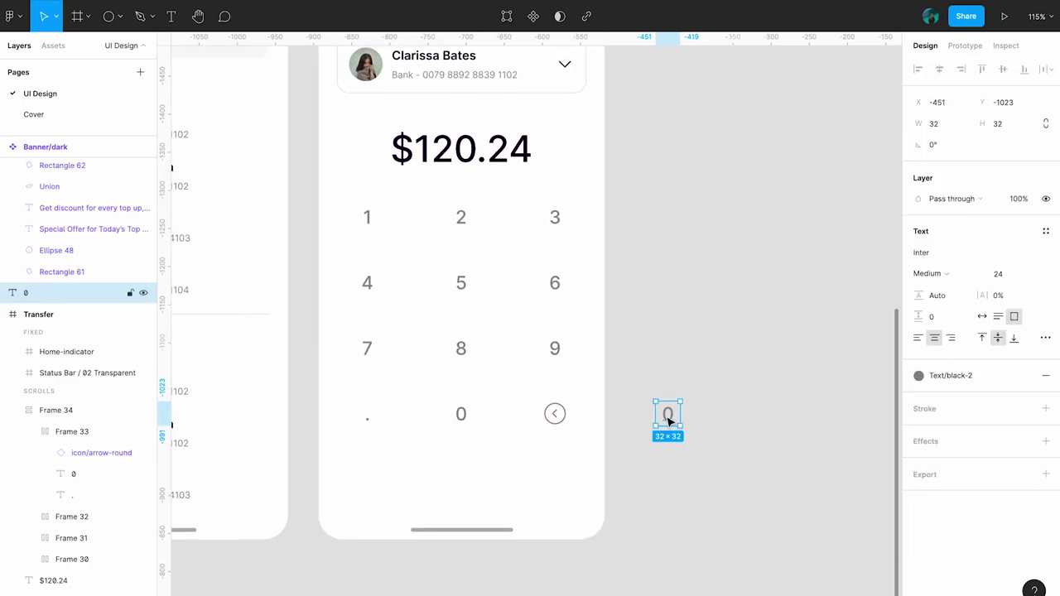
{"action": "double_click", "coordinate": [668, 416]}
{"action": "type", "text": "Continue"}
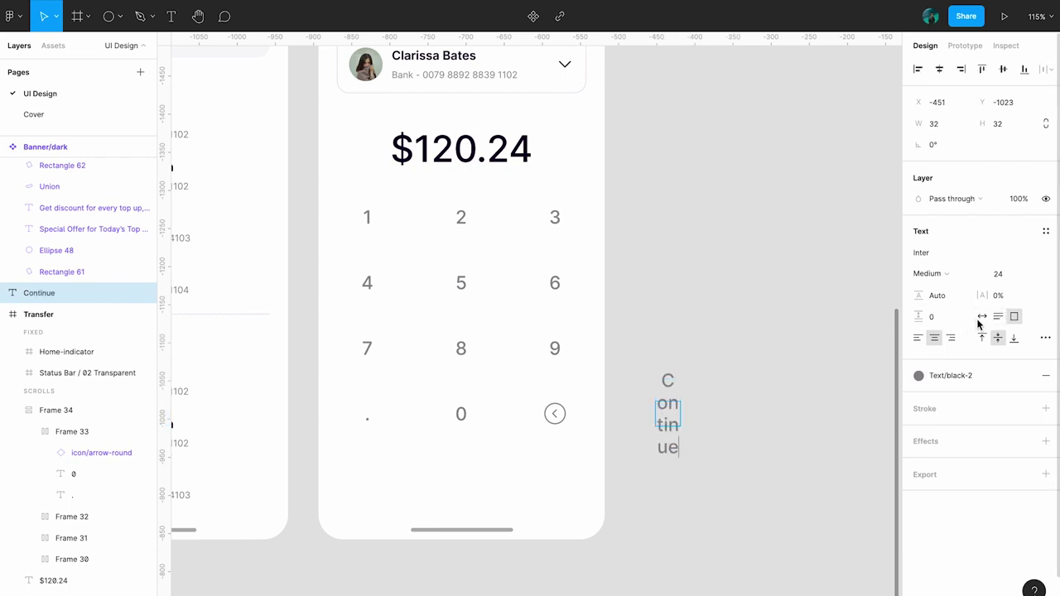
{"action": "left_click", "coordinate": [982, 317]}
{"action": "left_click", "coordinate": [1015, 280]}
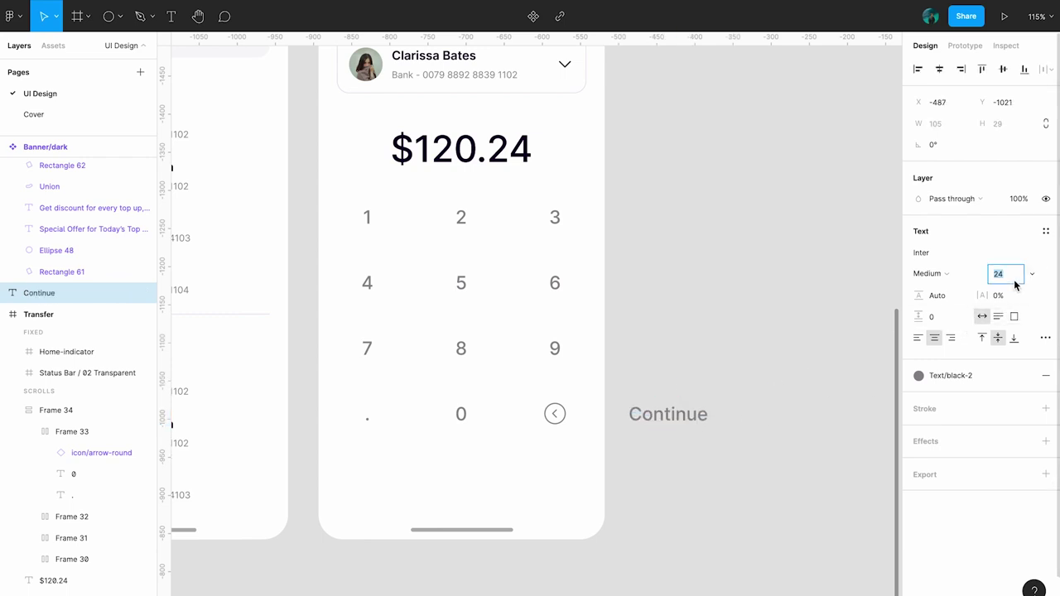
{"action": "type", "text": "14"}
{"action": "key", "text": "Return"}
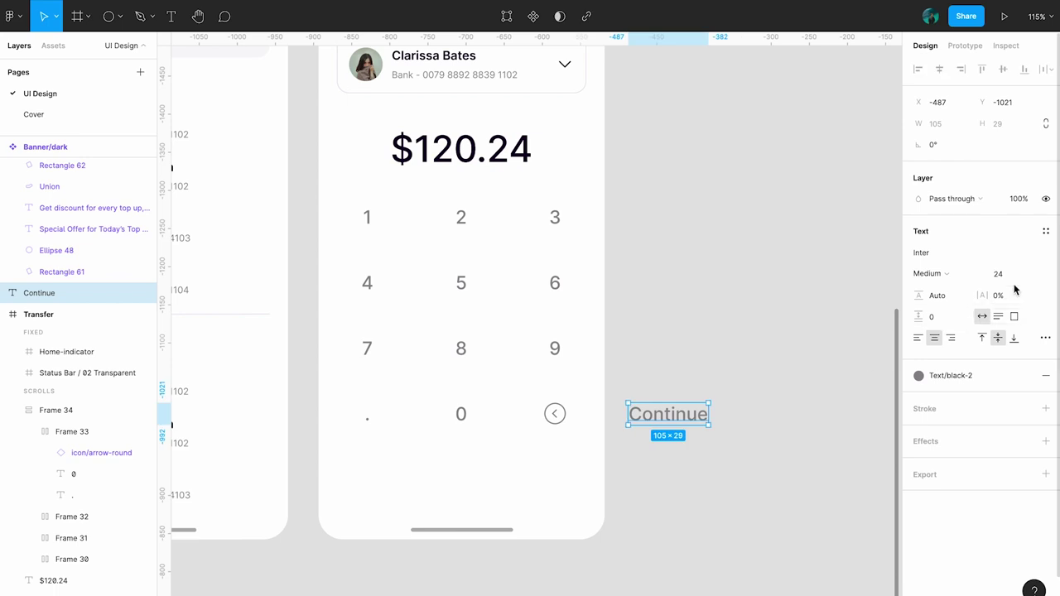
{"action": "type", "text": "16"}
{"action": "key", "text": "Return"}
Step: Place Continue below the keypad in Semi Bold, in an auto-layout frame with 18 top/bottom padding
{"action": "mouse_move", "coordinate": [668, 414]}
{"action": "left_mouse_down"}
{"action": "mouse_move", "coordinate": [552, 431]}
{"action": "mouse_move", "coordinate": [469, 470]}
{"action": "left_mouse_up"}
{"action": "left_click", "coordinate": [930, 381]}
{"action": "left_click", "coordinate": [937, 401]}
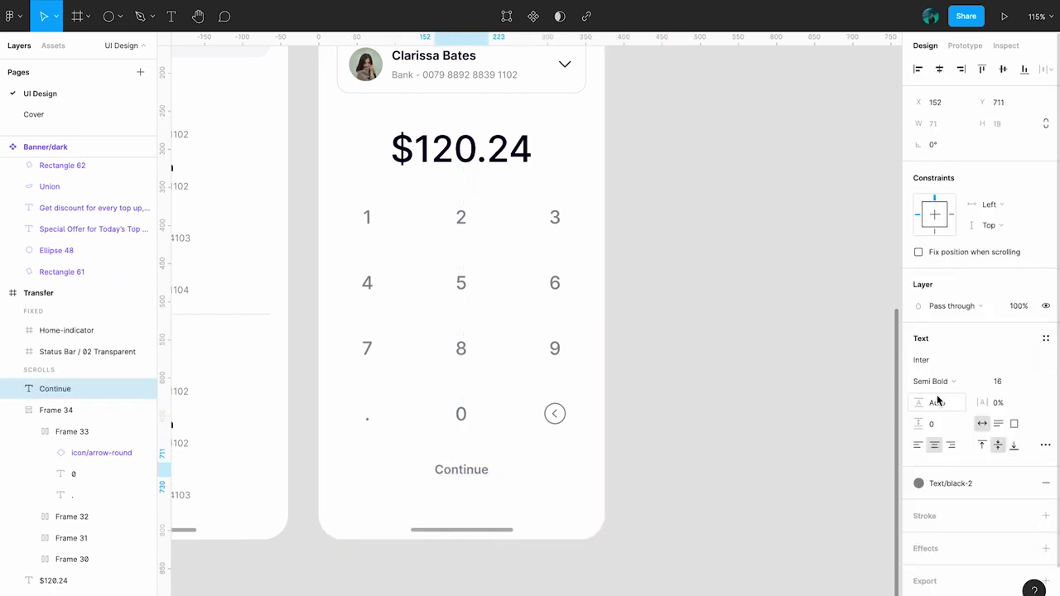
{"action": "key", "text": "shift+a"}
{"action": "left_click", "coordinate": [1045, 241]}
{"action": "type", "text": "18"}
{"action": "left_click", "coordinate": [1001, 330]}
{"action": "type", "text": "18"}
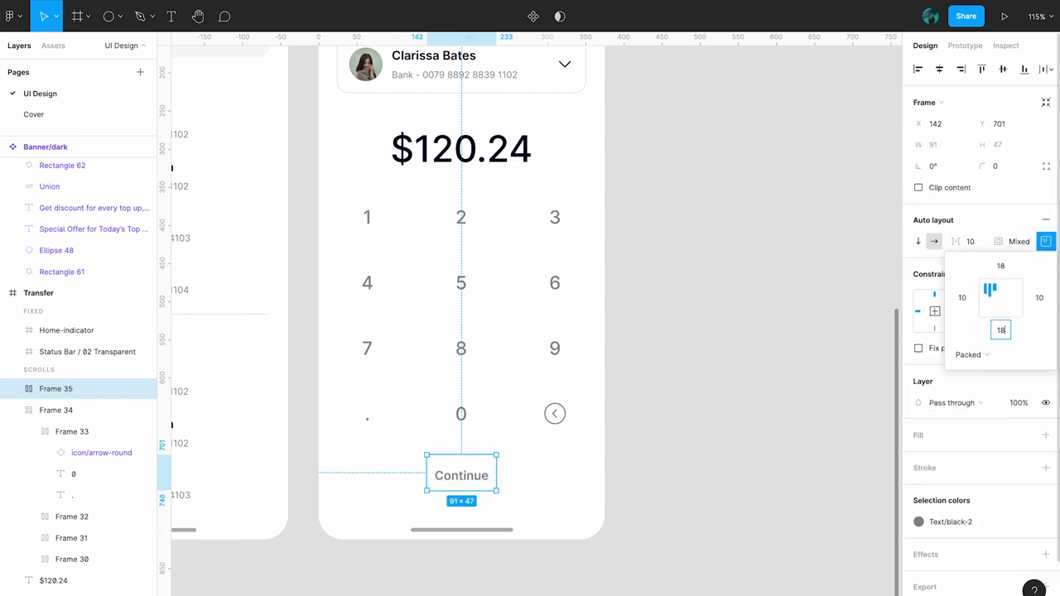
{"action": "key", "text": "Return"}
{"action": "left_click", "coordinate": [443, 476]}
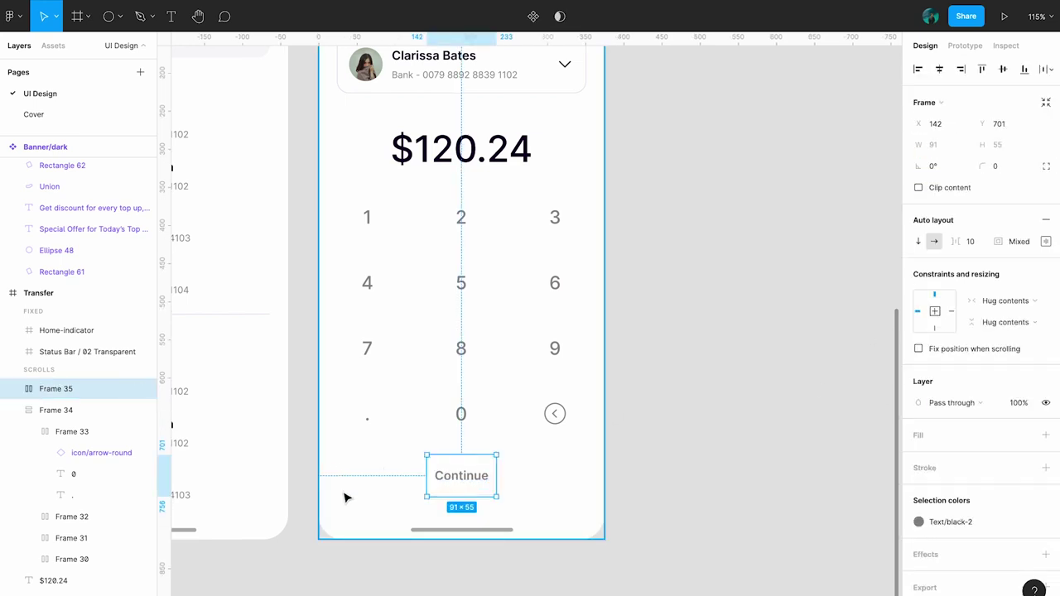
Step: Position the Continue frame at X 24 with a fixed 327 width across the screen
{"action": "left_click", "coordinate": [918, 68]}
{"action": "left_click", "coordinate": [371, 475]}
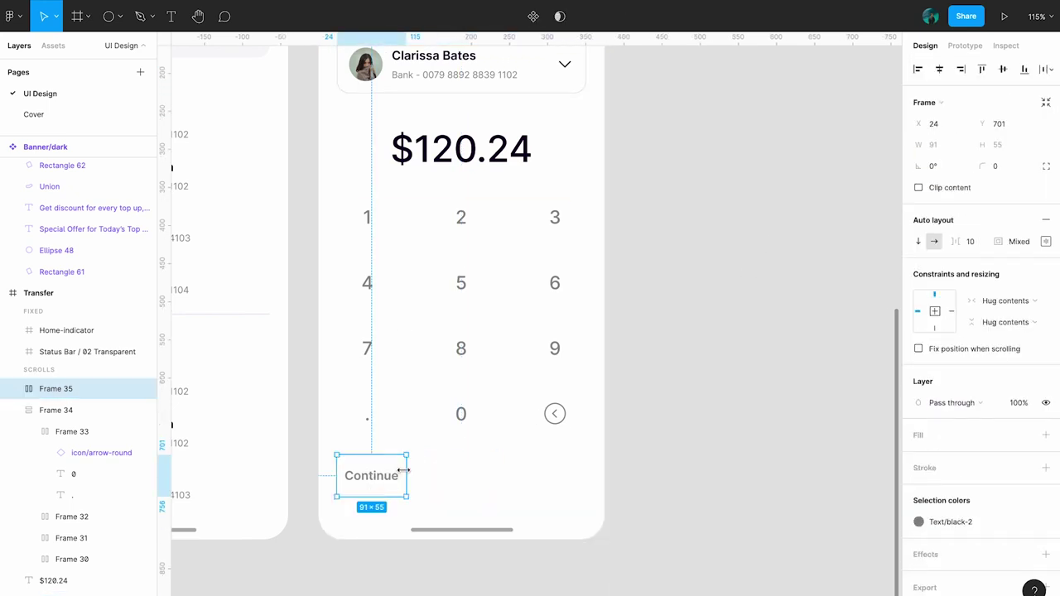
{"action": "left_click_drag", "start_coordinate": [407, 475], "coordinate": [593, 470]}
{"action": "left_click", "coordinate": [936, 144]}
{"action": "type", "text": "326"}
{"action": "key", "text": "Return"}
{"action": "type", "text": "327"}
{"action": "key", "text": "Return"}
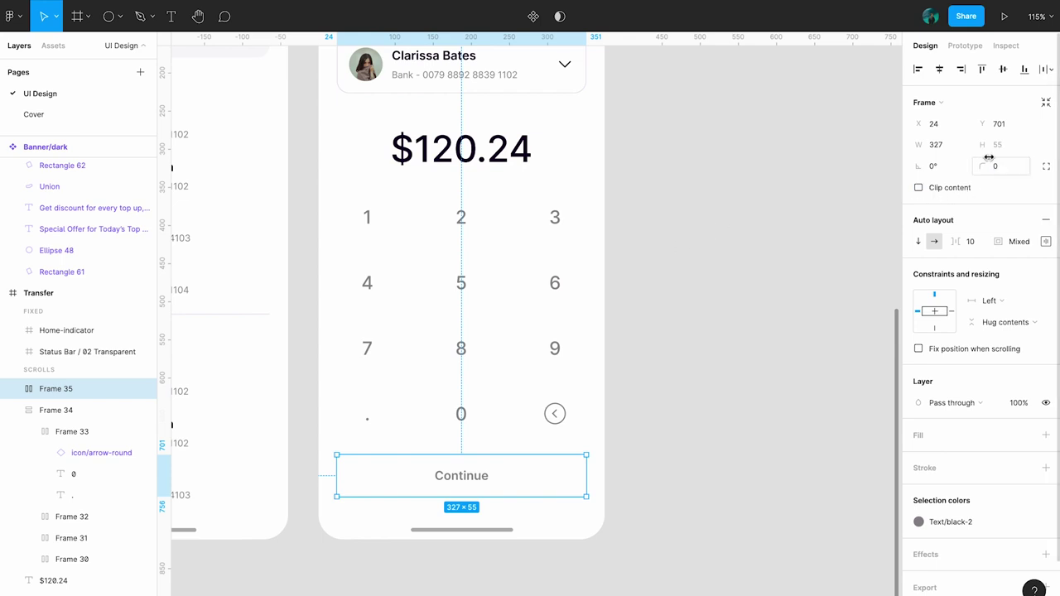
Step: Fill the Continue button frame with the Purple colour style
{"action": "left_click", "coordinate": [1046, 168]}
{"action": "left_click", "coordinate": [1046, 187]}
{"action": "key", "text": "Escape"}
{"action": "key", "text": "Escape"}
{"action": "scroll", "coordinate": [560, 350], "scroll_direction": "down", "scroll_amount": 3}
{"action": "left_click", "coordinate": [560, 350]}
{"action": "scroll", "coordinate": [1009, 430], "scroll_direction": "down", "scroll_amount": 2}
{"action": "left_click", "coordinate": [1027, 373]}
{"action": "left_click", "coordinate": [1012, 434]}
Step: Set the Continue label's text fill to white-1
{"action": "double_click", "coordinate": [487, 346]}
{"action": "left_click", "coordinate": [975, 408]}
{"action": "left_click", "coordinate": [936, 516]}
Step: Detach the Purple style from the button fill and switch it to a radial gradient
{"action": "left_click", "coordinate": [585, 359]}
{"action": "scroll", "coordinate": [585, 360], "scroll_direction": "up", "scroll_amount": 3}
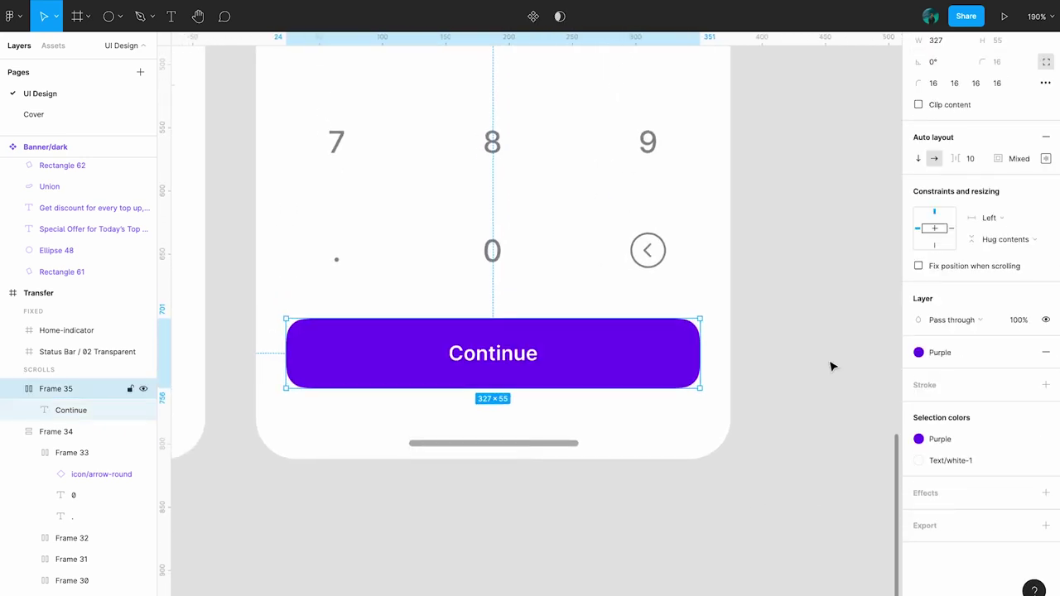
{"action": "left_click", "coordinate": [1024, 352]}
{"action": "left_click", "coordinate": [917, 373]}
{"action": "left_click", "coordinate": [762, 273]}
{"action": "key", "text": "Escape"}
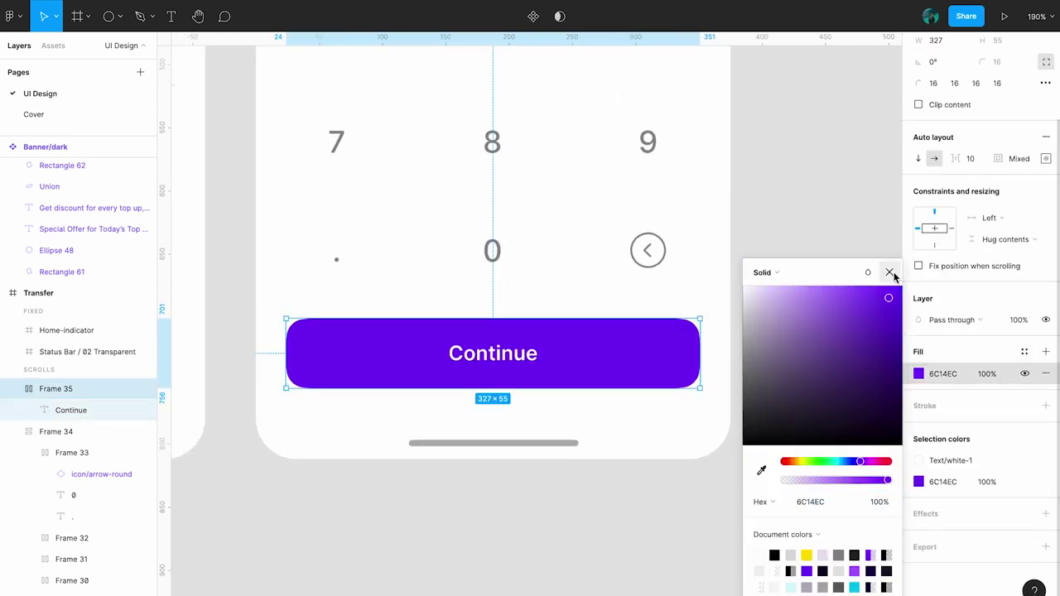
{"action": "left_click", "coordinate": [558, 556]}
{"action": "scroll", "coordinate": [558, 556], "scroll_direction": "left", "scroll_amount": 2}
{"action": "scroll", "coordinate": [537, 420], "scroll_direction": "left", "scroll_amount": 15}
{"action": "scroll", "coordinate": [650, 427], "scroll_direction": "right", "scroll_amount": 15}
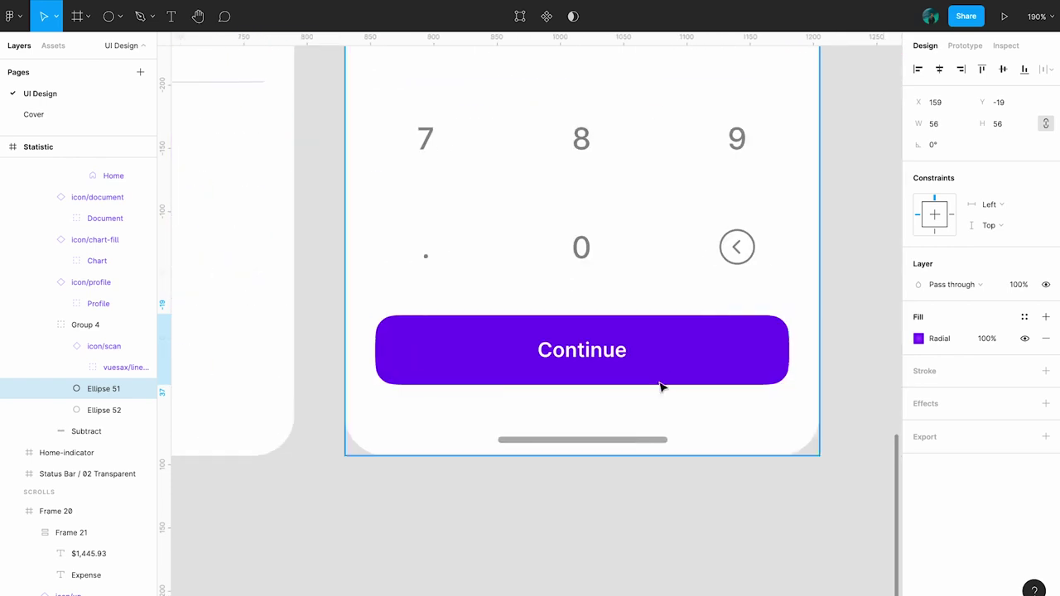
Step: Adjust the Continue button's corner radius with each corner shown separately
{"action": "left_click", "coordinate": [671, 374]}
{"action": "left_click", "coordinate": [998, 168]}
{"action": "left_click", "coordinate": [1046, 165]}
{"action": "left_click", "coordinate": [1045, 187]}
{"action": "left_click_drag", "start_coordinate": [859, 218], "coordinate": [870, 218]}
{"action": "key", "text": "Escape"}
{"action": "scroll", "coordinate": [628, 372], "scroll_direction": "right", "scroll_amount": 2}
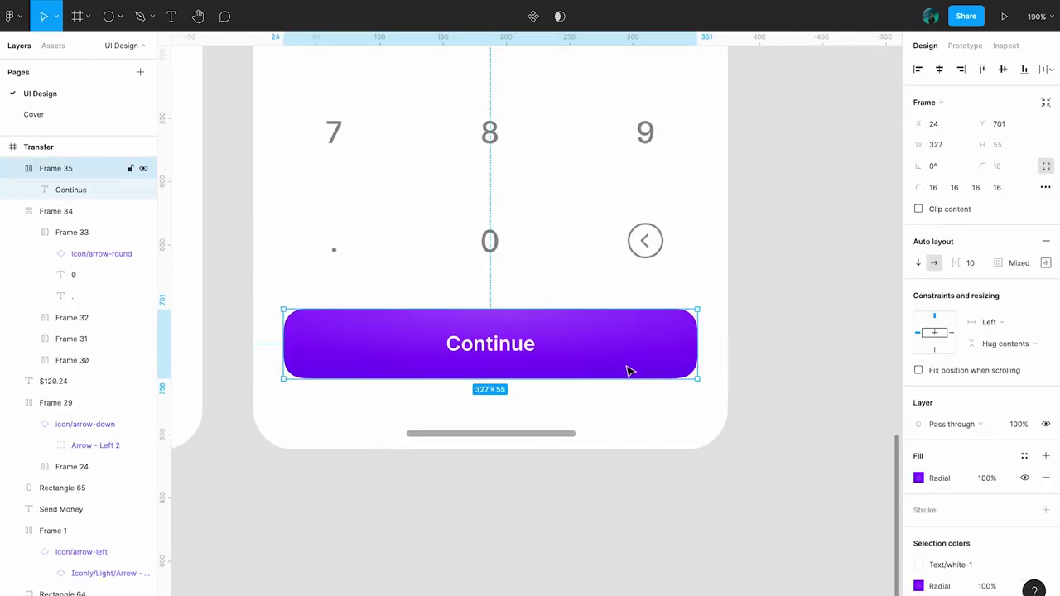
Step: Stretch the radial gradient handle down to the button's bottom edge
{"action": "left_click", "coordinate": [918, 478]}
{"action": "left_click_drag", "start_coordinate": [501, 374], "coordinate": [492, 392]}
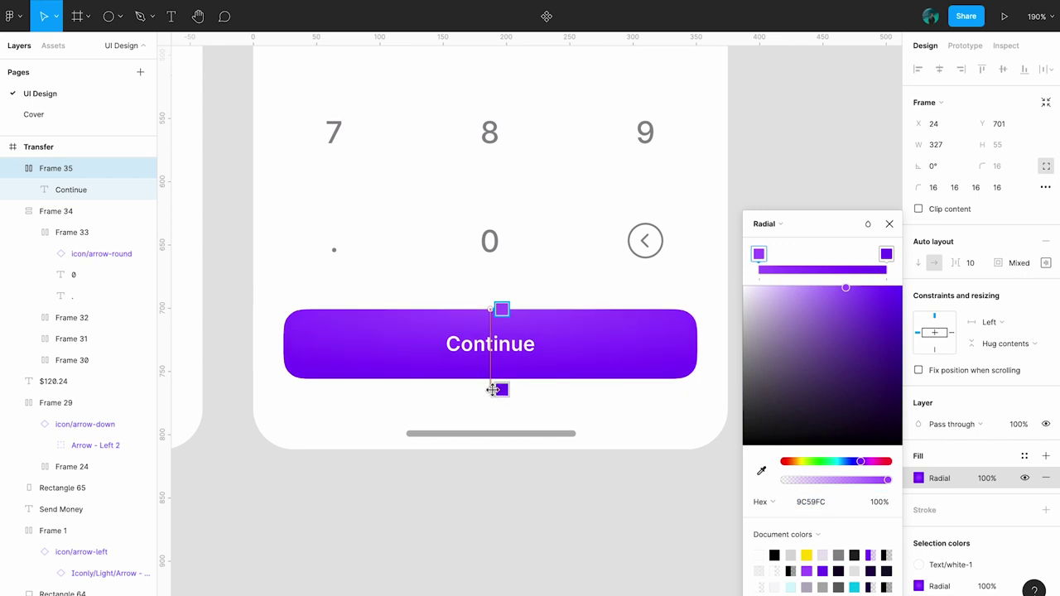
{"action": "left_click", "coordinate": [686, 473]}
{"action": "scroll", "coordinate": [563, 440], "scroll_direction": "up", "scroll_amount": 2, "text": "ctrl"}
{"action": "scroll", "coordinate": [564, 440], "scroll_direction": "left", "scroll_amount": 2}
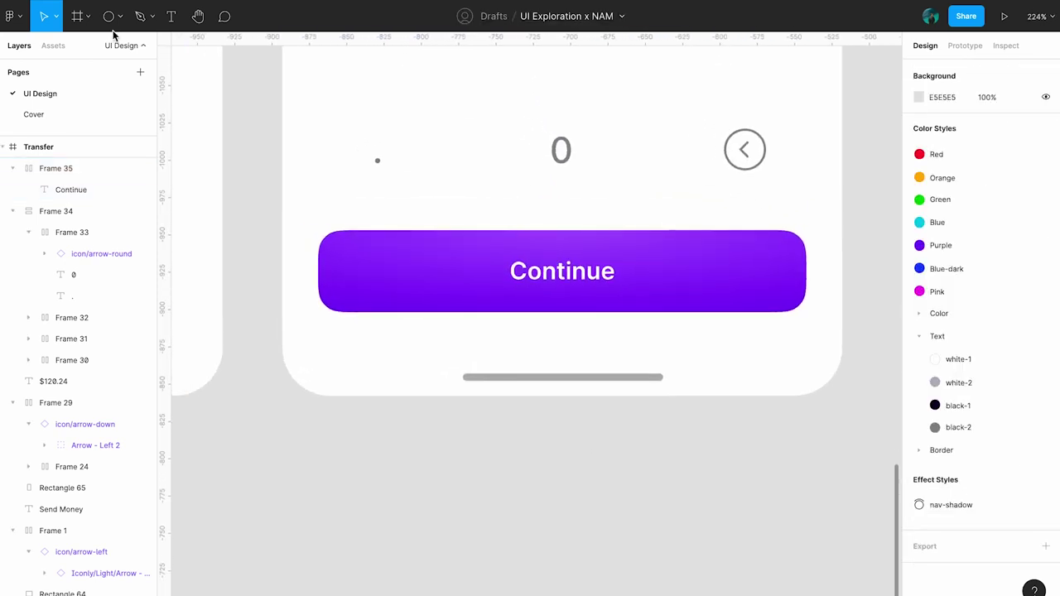
{"action": "left_click", "coordinate": [362, 257]}
Step: Draw a 295-wide bar under the Continue button and send it behind the button
{"action": "left_click", "coordinate": [120, 16]}
{"action": "left_click", "coordinate": [100, 47]}
{"action": "scroll", "coordinate": [390, 323], "scroll_direction": "up", "scroll_amount": 2, "text": "ctrl"}
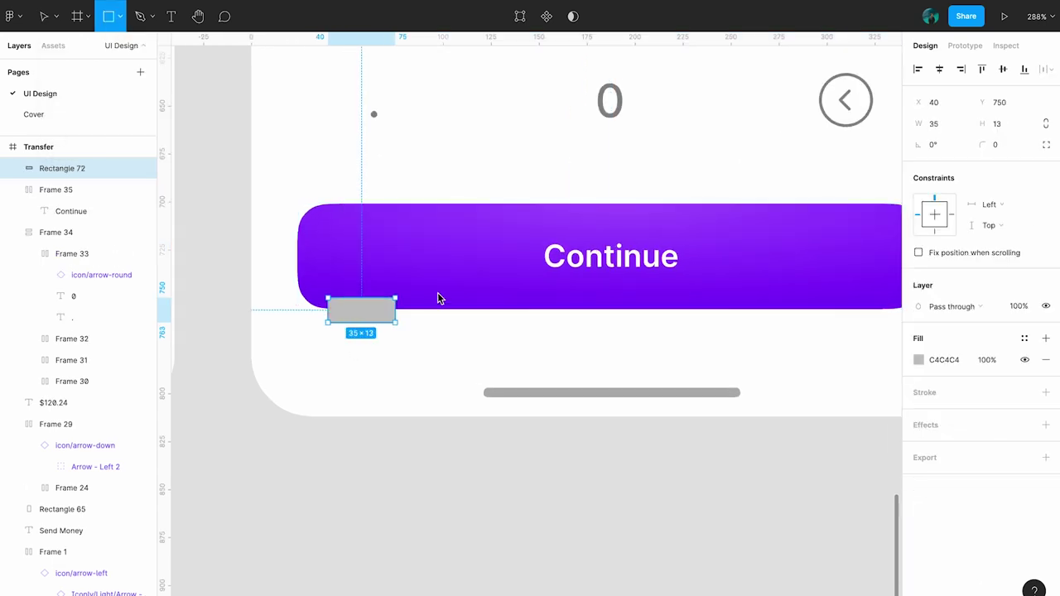
{"action": "left_click_drag", "start_coordinate": [330, 326], "coordinate": [832, 278]}
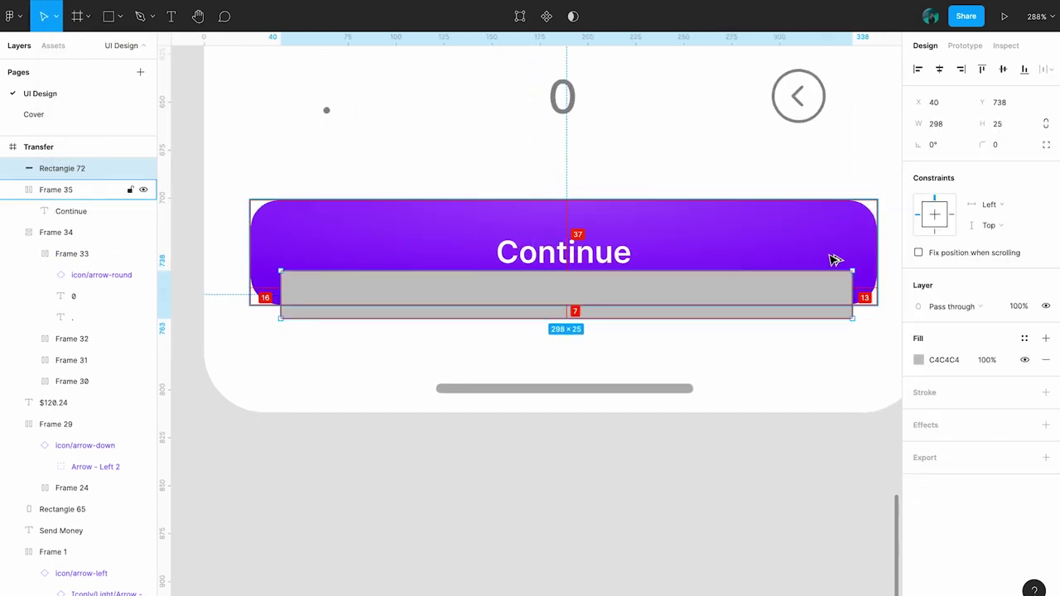
{"action": "left_click", "coordinate": [936, 123]}
{"action": "type", "text": "295"}
{"action": "key", "text": "Return"}
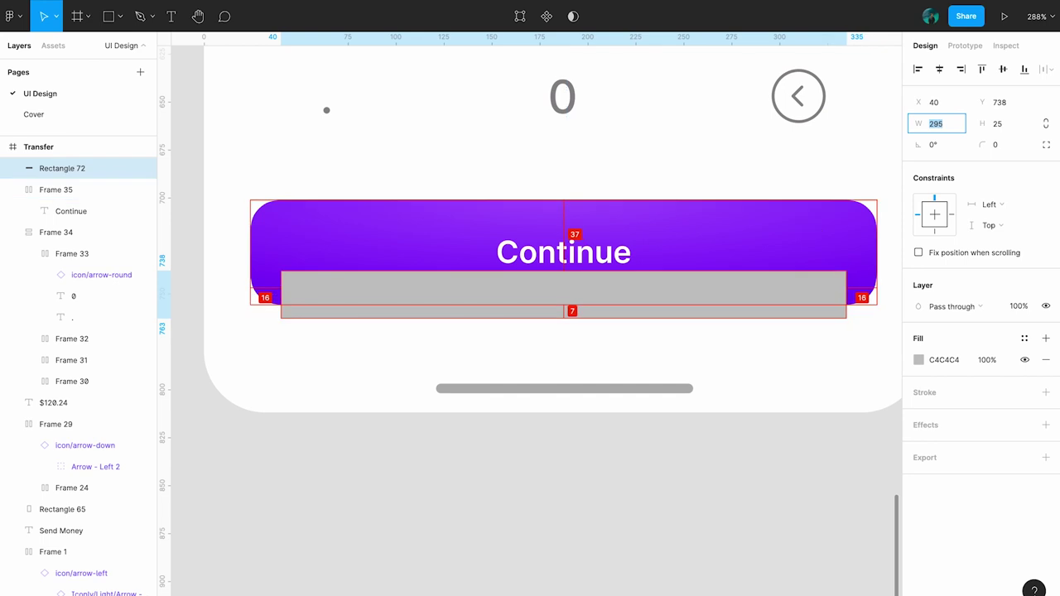
{"action": "key", "text": "Up"}
{"action": "key", "text": "Up"}
{"action": "key", "text": "Up"}
{"action": "key", "text": "ctrl+bracketleft"}
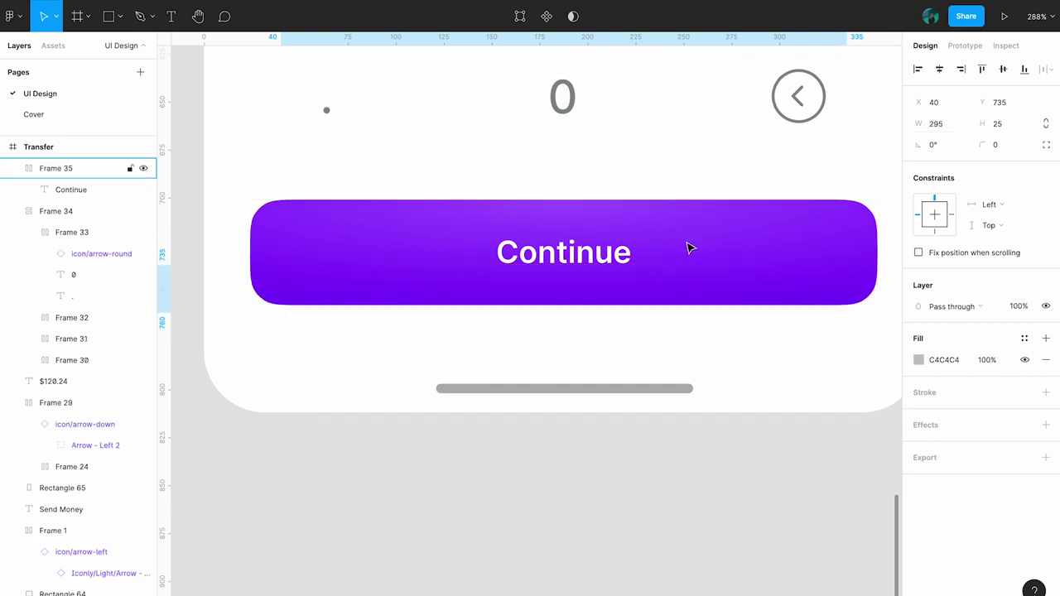
{"action": "key", "text": "ctrl+bracketleft"}
{"action": "key", "text": "ctrl+bracketleft"}
{"action": "key", "text": "ctrl+bracketleft"}
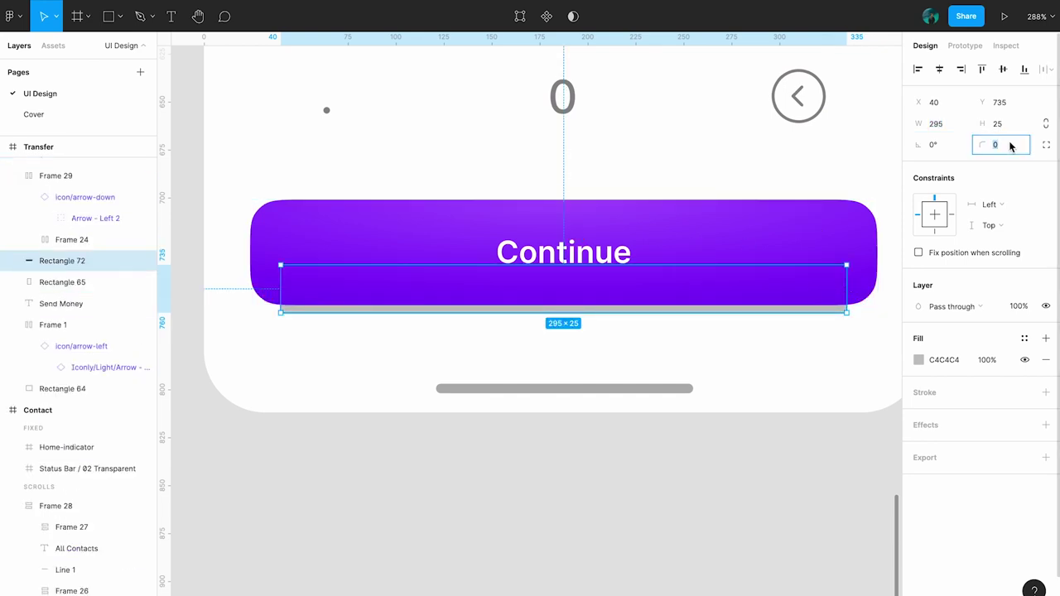
{"action": "type", "text": "16"}
Step: Give the bar behind the button a Layer blur of 34
{"action": "left_click", "coordinate": [848, 246]}
{"action": "left_click", "coordinate": [766, 311]}
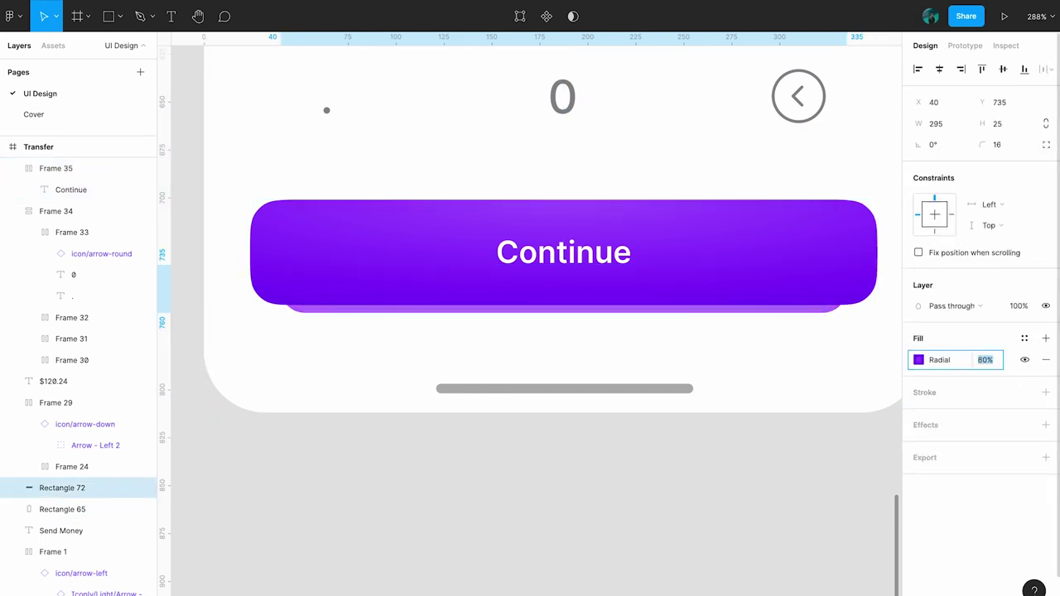
{"action": "left_click", "coordinate": [741, 489]}
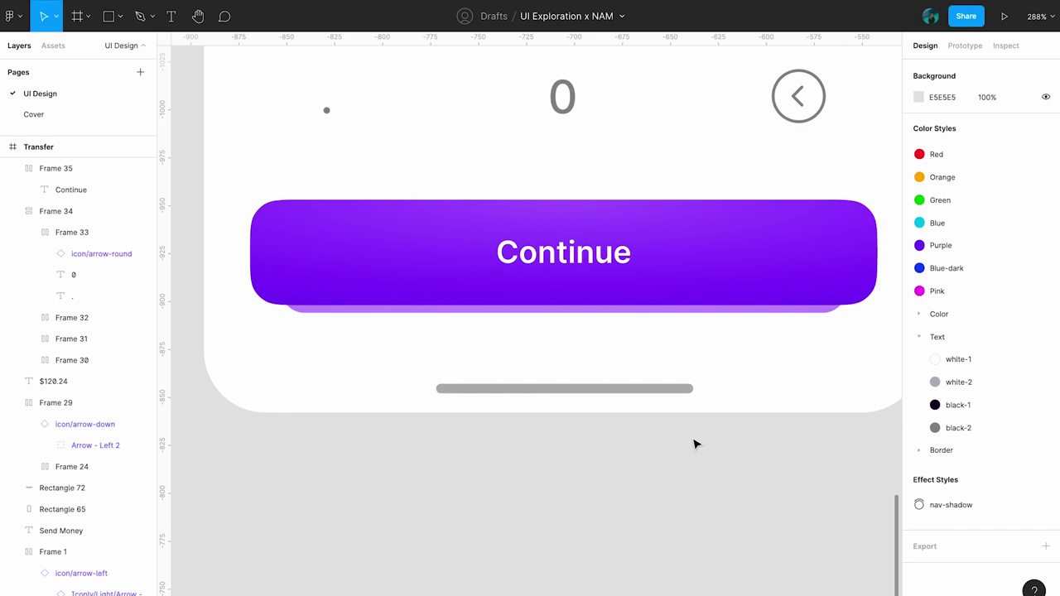
{"action": "left_click", "coordinate": [757, 313]}
{"action": "left_click", "coordinate": [1045, 425]}
{"action": "left_click", "coordinate": [974, 445]}
{"action": "left_click", "coordinate": [950, 464]}
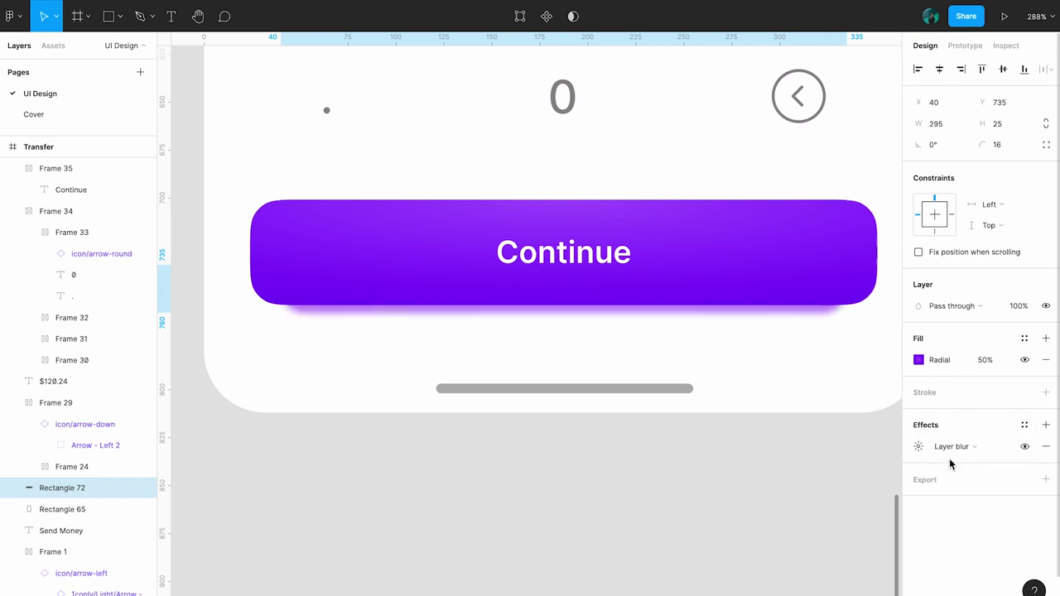
{"action": "left_click", "coordinate": [918, 447]}
{"action": "type", "text": "34"}
{"action": "key", "text": "Return"}
{"action": "left_click", "coordinate": [890, 449]}
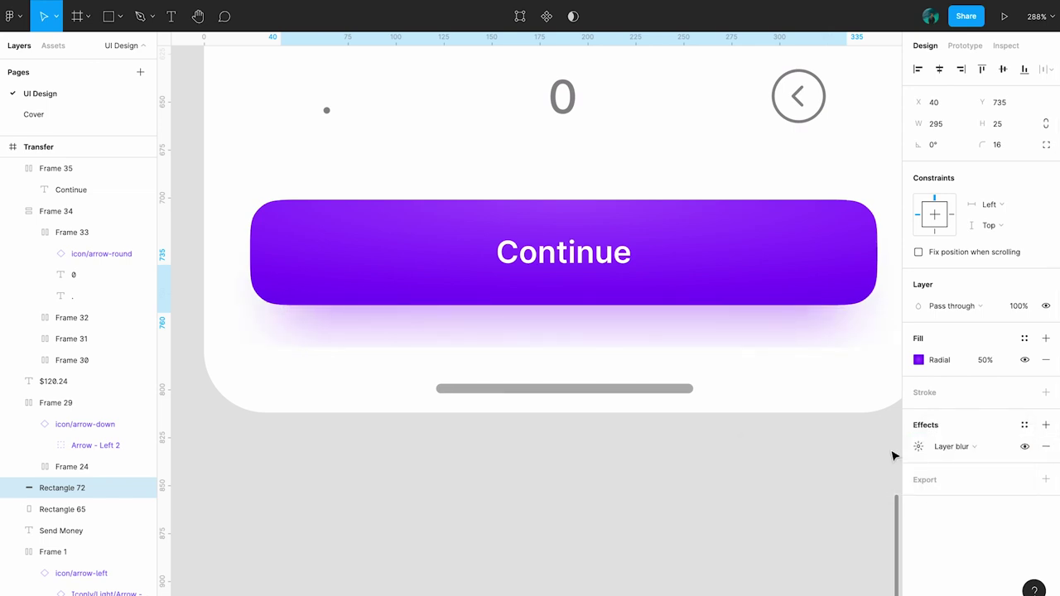
Step: Group the blurred bar with the Continue button, nudge the group down, and fix its position
{"action": "left_click", "coordinate": [611, 250], "text": "shift"}
{"action": "key", "text": "ctrl+g"}
{"action": "left_click", "coordinate": [611, 250]}
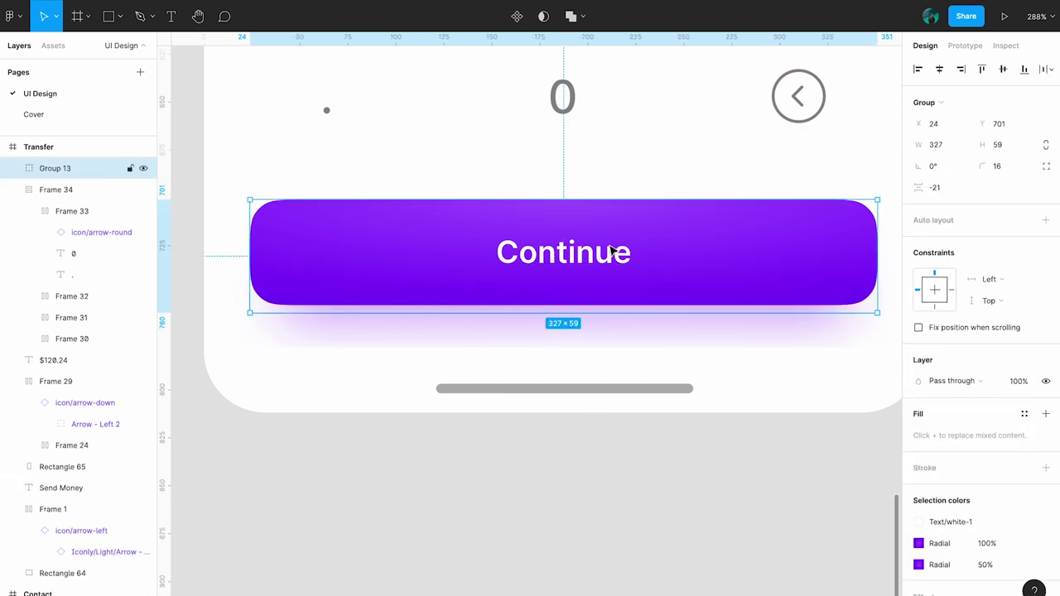
{"action": "key", "text": "shift+Down"}
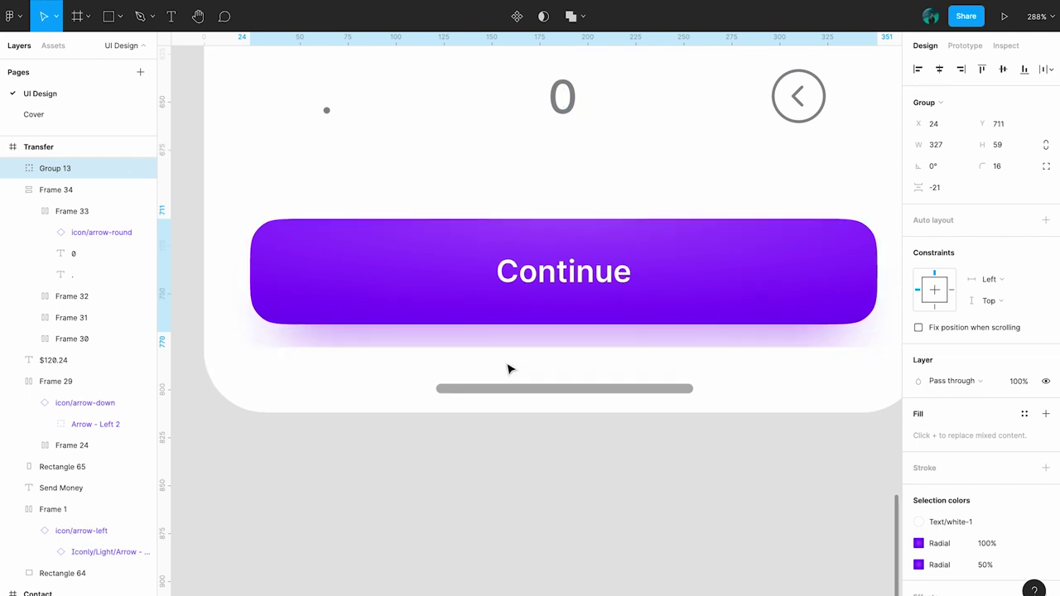
{"action": "left_click", "coordinate": [917, 327]}
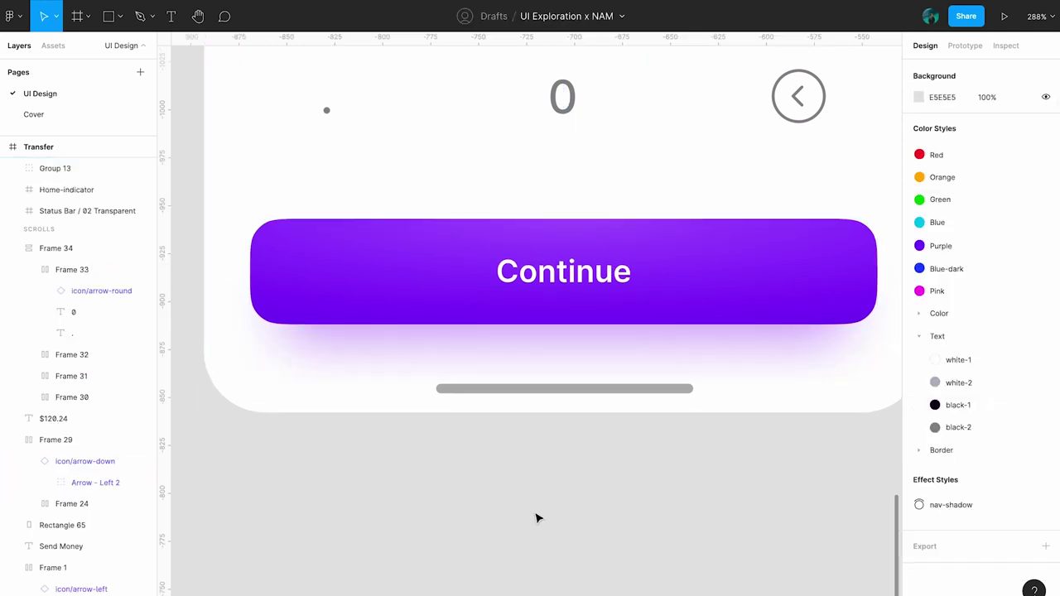
Step: Duplicate the Transfer screen to its right
{"action": "left_click", "coordinate": [538, 516]}
{"action": "scroll", "coordinate": [538, 516], "scroll_direction": "down", "scroll_amount": 5}
{"action": "scroll", "coordinate": [538, 519], "scroll_direction": "down", "scroll_amount": 2}
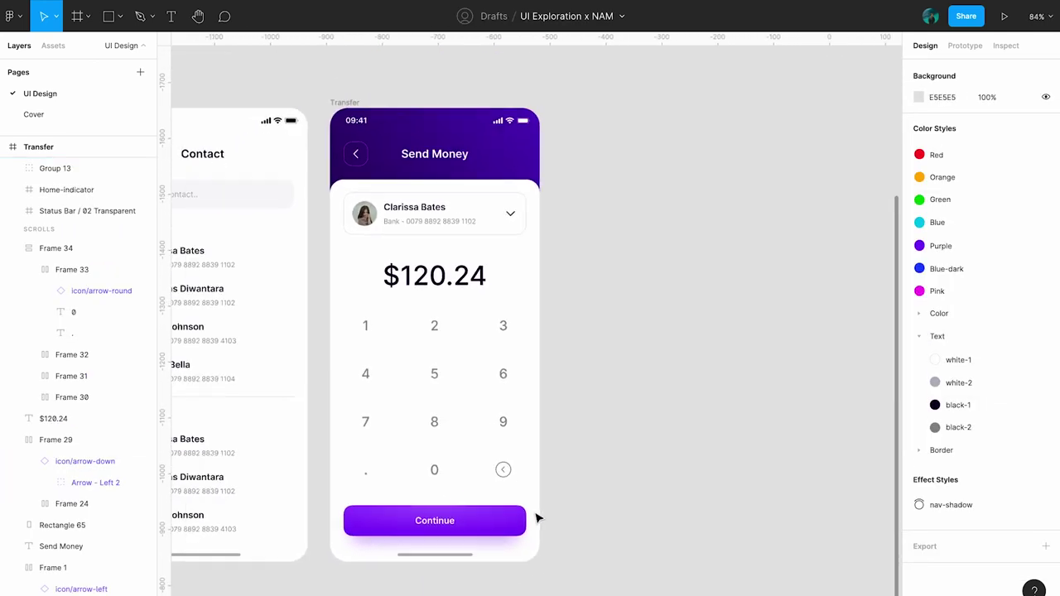
{"action": "left_click", "coordinate": [331, 110]}
{"action": "left_click_drag", "start_coordinate": [343, 122], "coordinate": [571, 121]}
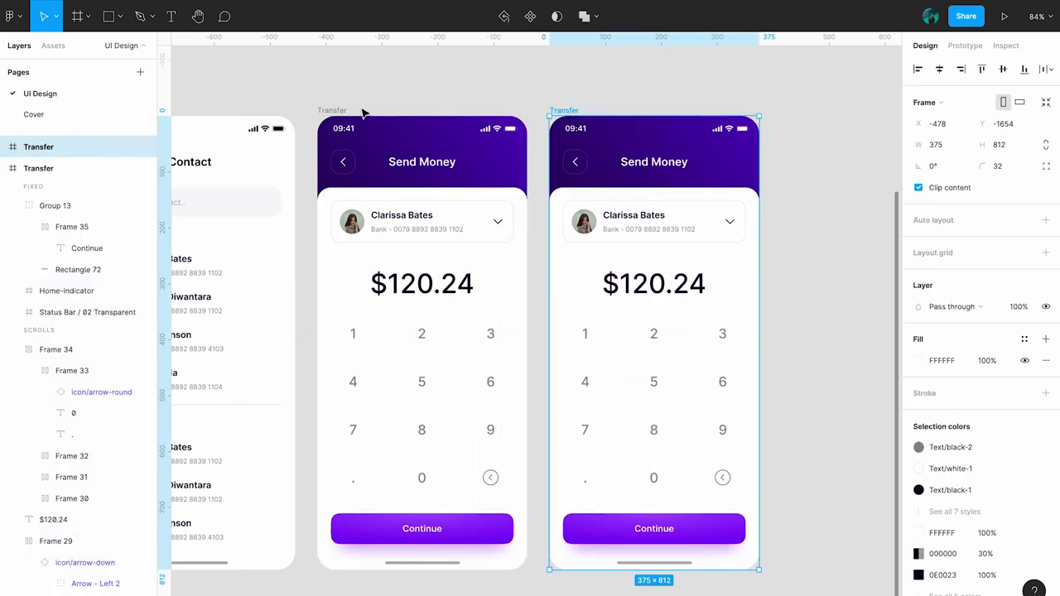
Step: Delete the account card, amount and keypad from the copied screen
{"action": "scroll", "coordinate": [346, 110], "scroll_direction": "left", "scroll_amount": 3}
{"action": "scroll", "coordinate": [414, 107], "scroll_direction": "right", "scroll_amount": 2}
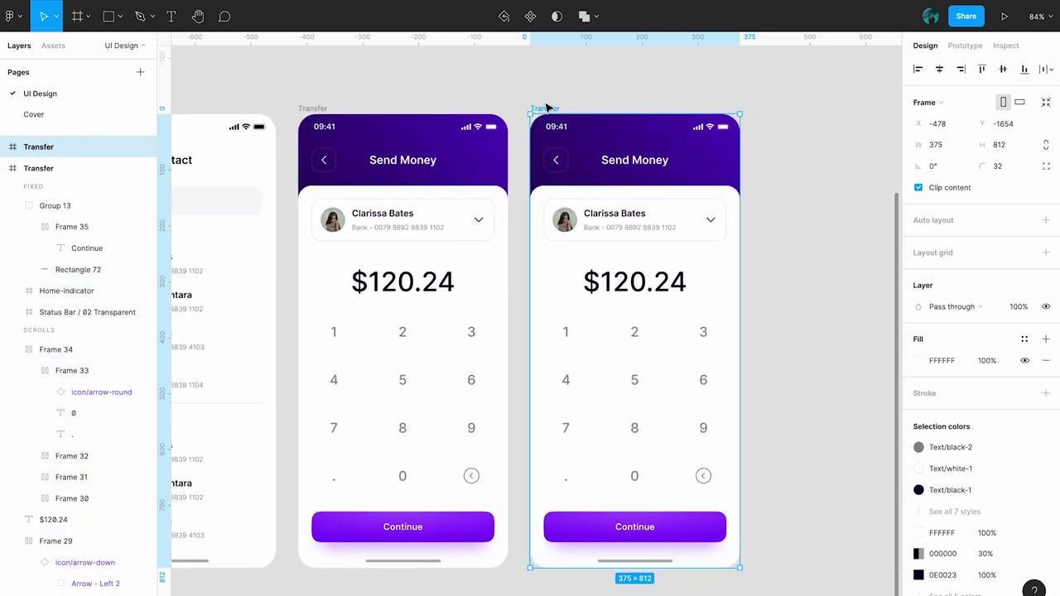
{"action": "left_click", "coordinate": [786, 156]}
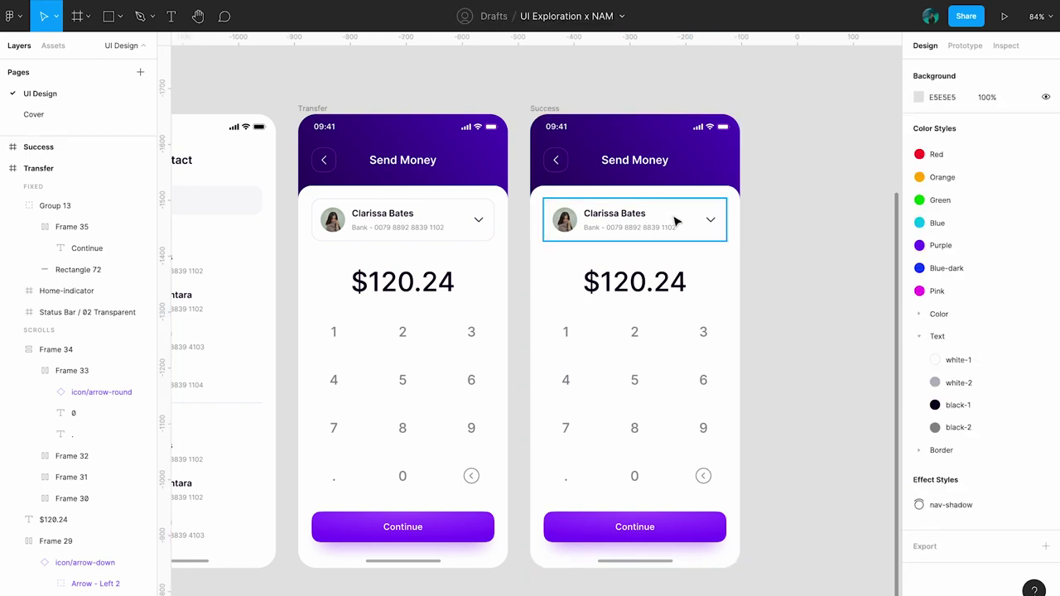
{"action": "left_click", "coordinate": [698, 217]}
{"action": "left_click", "coordinate": [634, 282], "text": "shift"}
{"action": "left_click", "coordinate": [582, 334], "text": "shift"}
{"action": "key", "text": "Delete"}
Step: Change the copied screen's button label to Done
{"action": "double_click", "coordinate": [629, 529]}
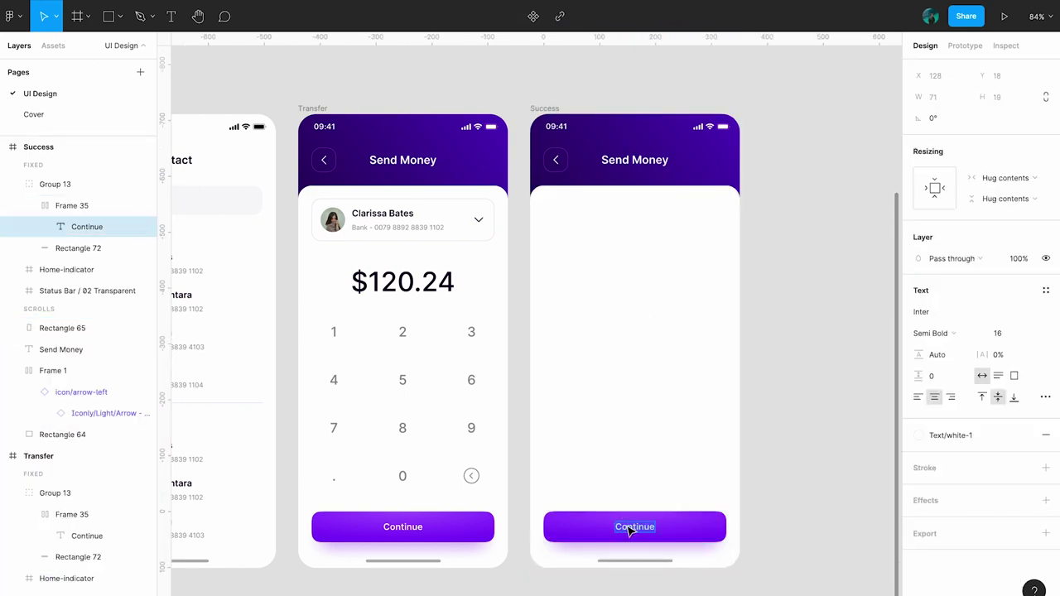
{"action": "type", "text": "Done"}
{"action": "scroll", "coordinate": [733, 484], "scroll_direction": "down", "scroll_amount": 1}
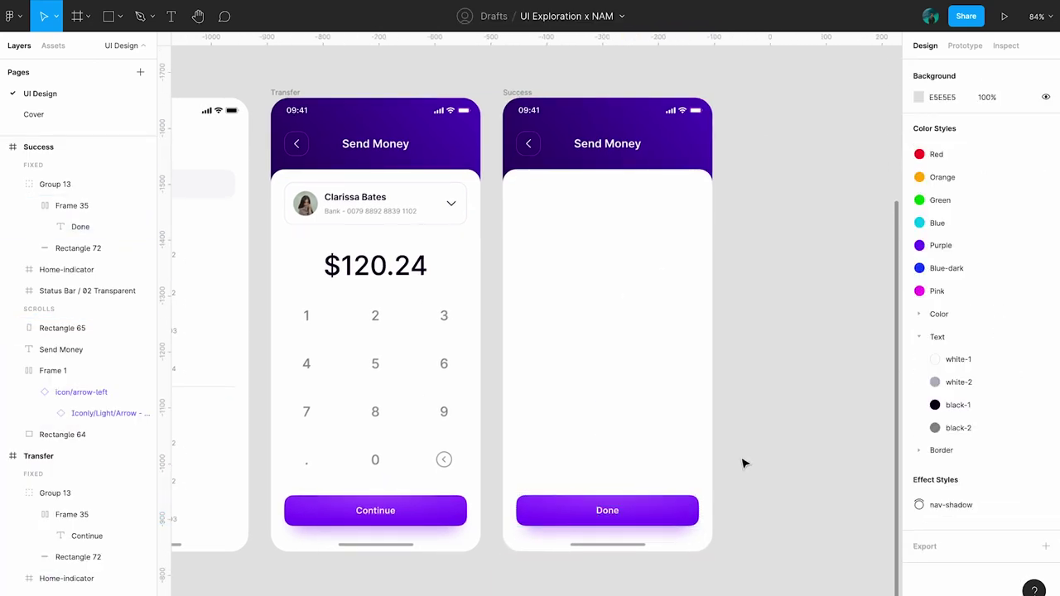
Step: Give the Success screen a gray background colour style
{"action": "left_click", "coordinate": [663, 373]}
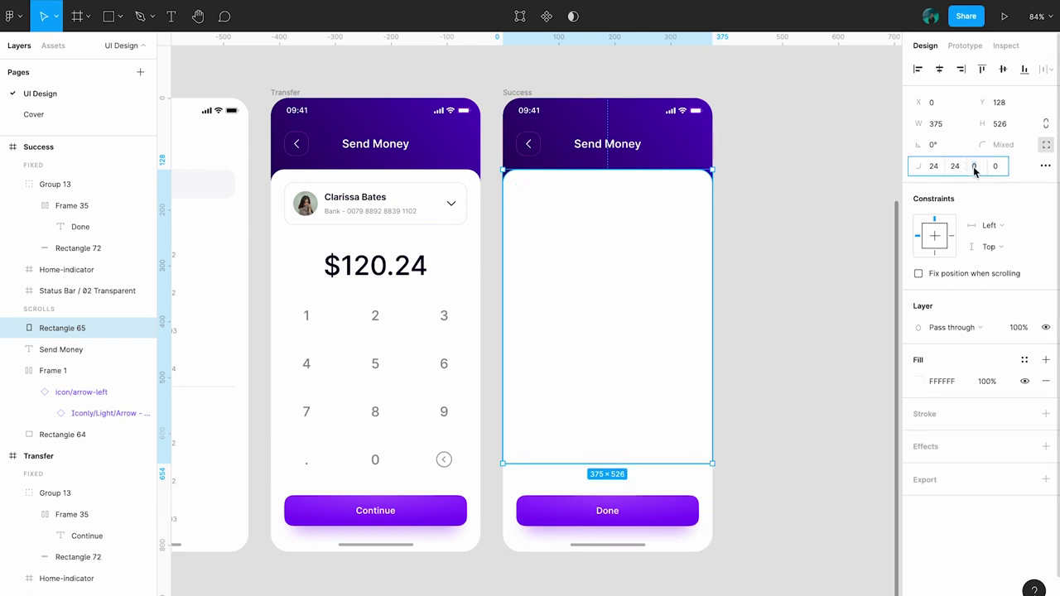
{"action": "key", "text": "Escape"}
{"action": "left_click", "coordinate": [698, 443]}
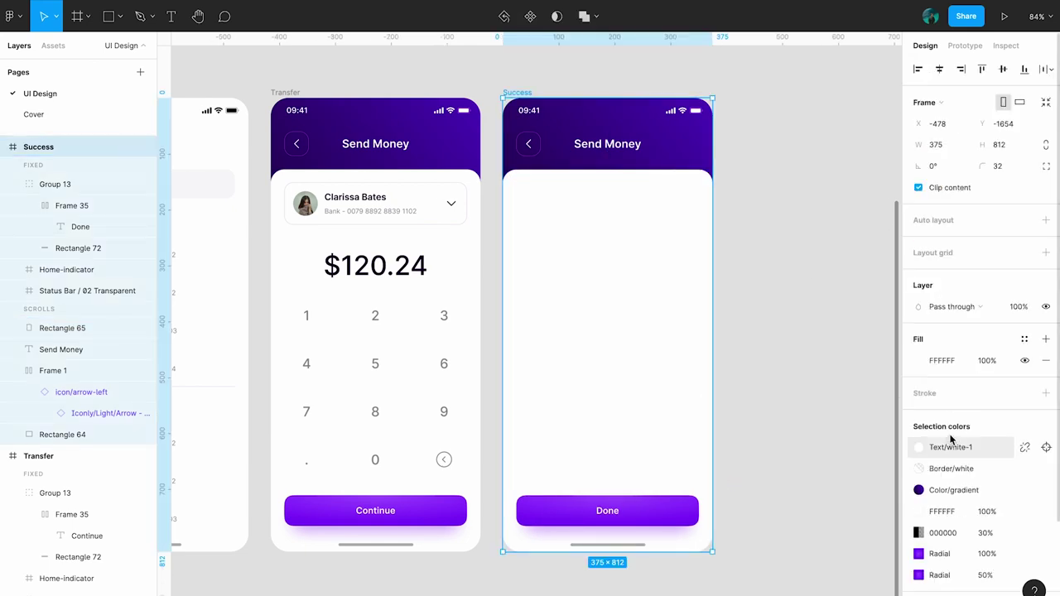
{"action": "left_click", "coordinate": [1025, 339]}
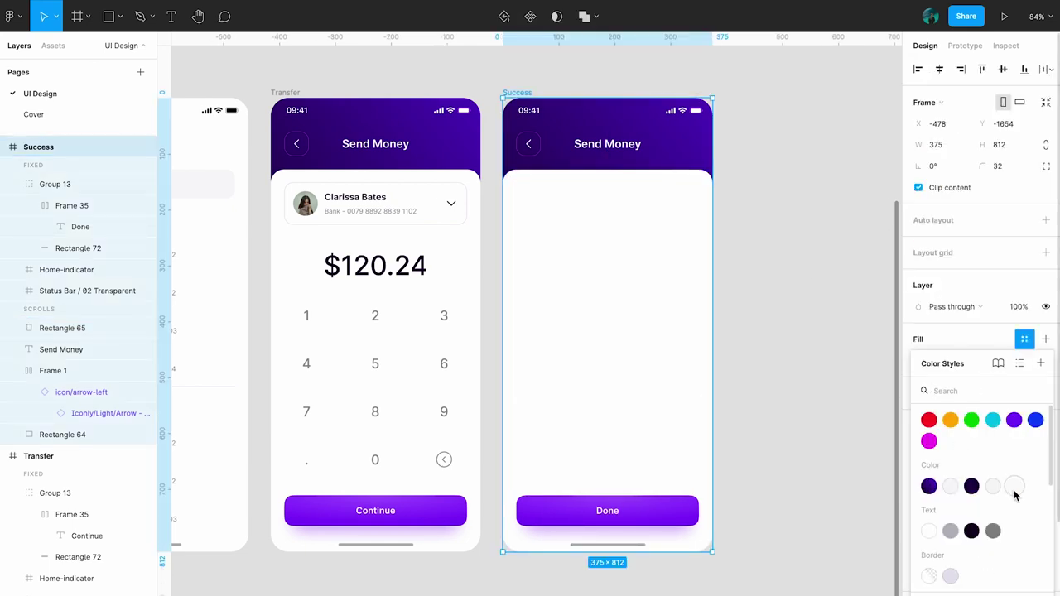
{"action": "left_click", "coordinate": [1014, 486]}
{"action": "left_click", "coordinate": [952, 339]}
{"action": "key", "text": "Escape"}
Step: Narrow the white card to about 327 wide, undoing its accidental downward move
{"action": "left_click", "coordinate": [699, 154]}
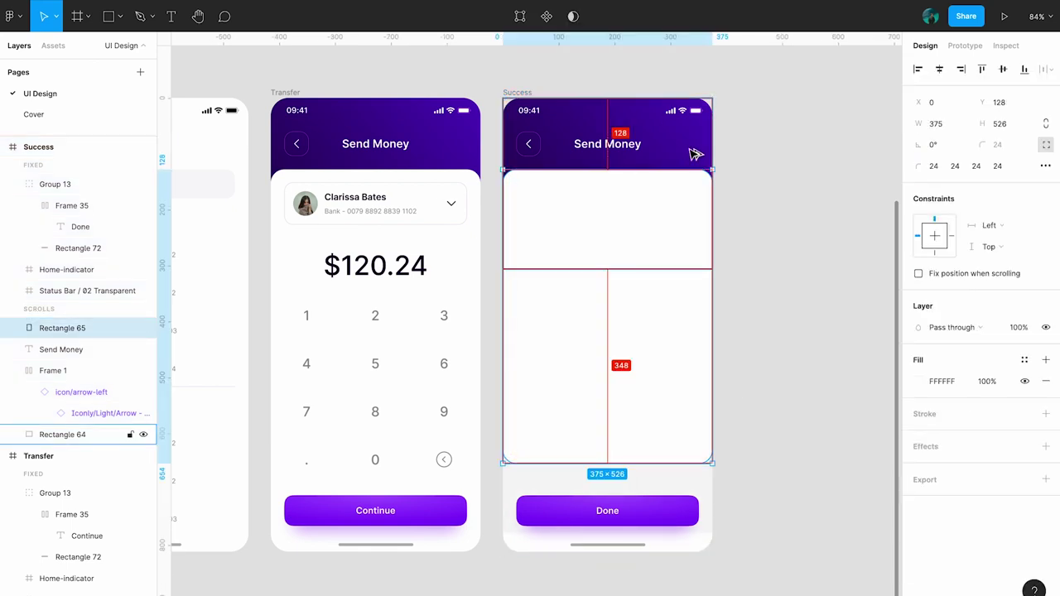
{"action": "key", "text": "Right"}
{"action": "key", "text": "Right"}
{"action": "key", "text": "Right"}
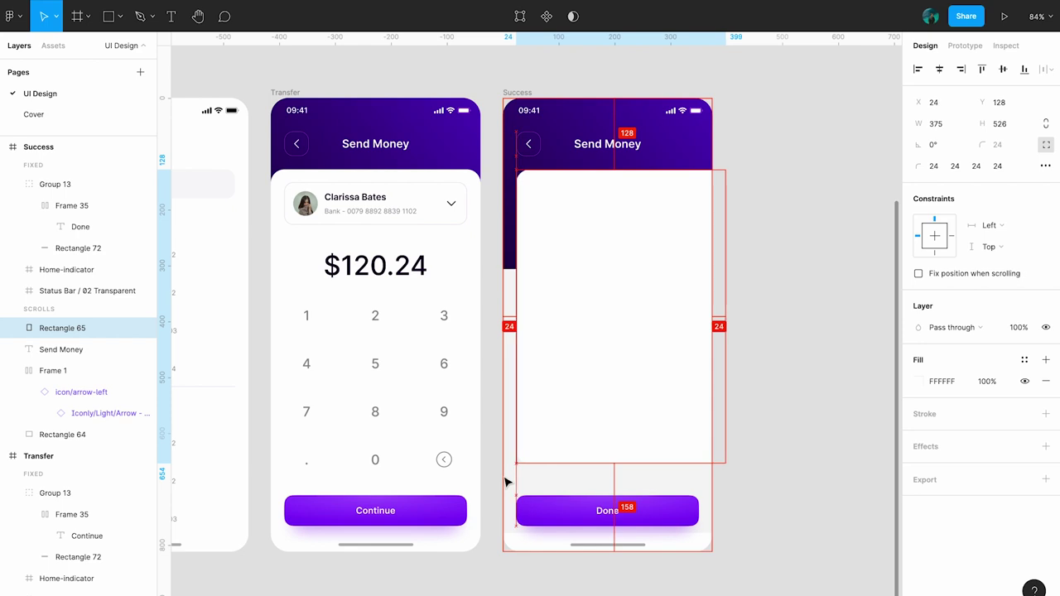
{"action": "left_click_drag", "start_coordinate": [696, 464], "coordinate": [696, 482]}
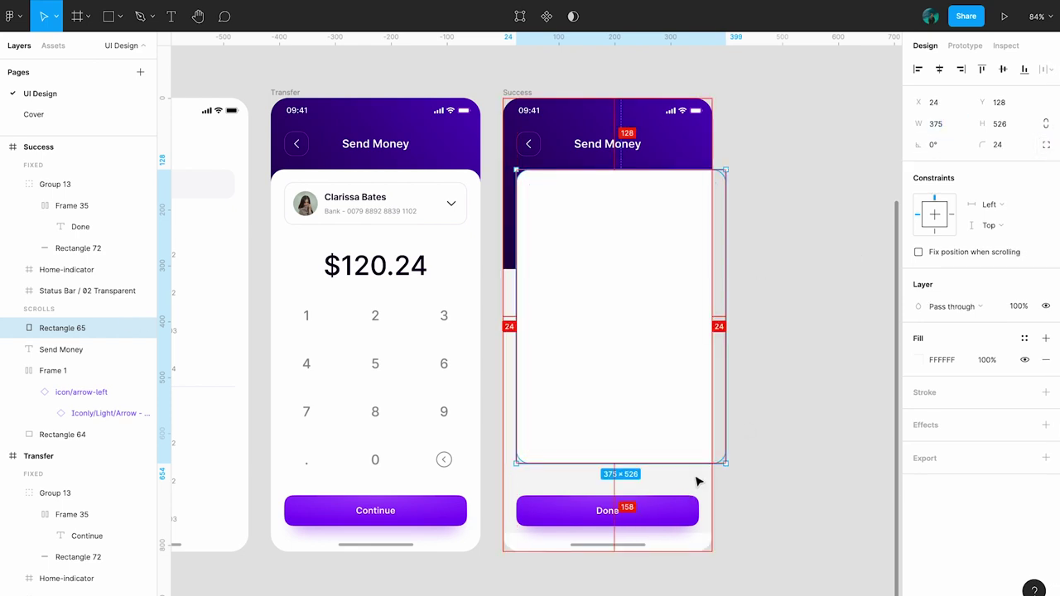
{"action": "key", "text": "ctrl+z"}
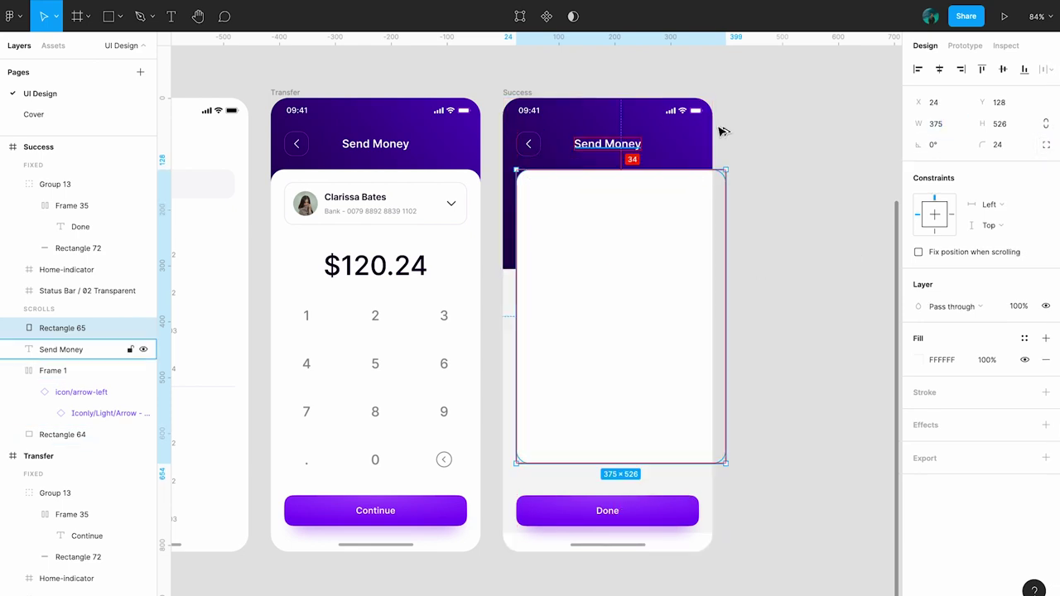
{"action": "left_click_drag", "start_coordinate": [726, 463], "coordinate": [696, 462]}
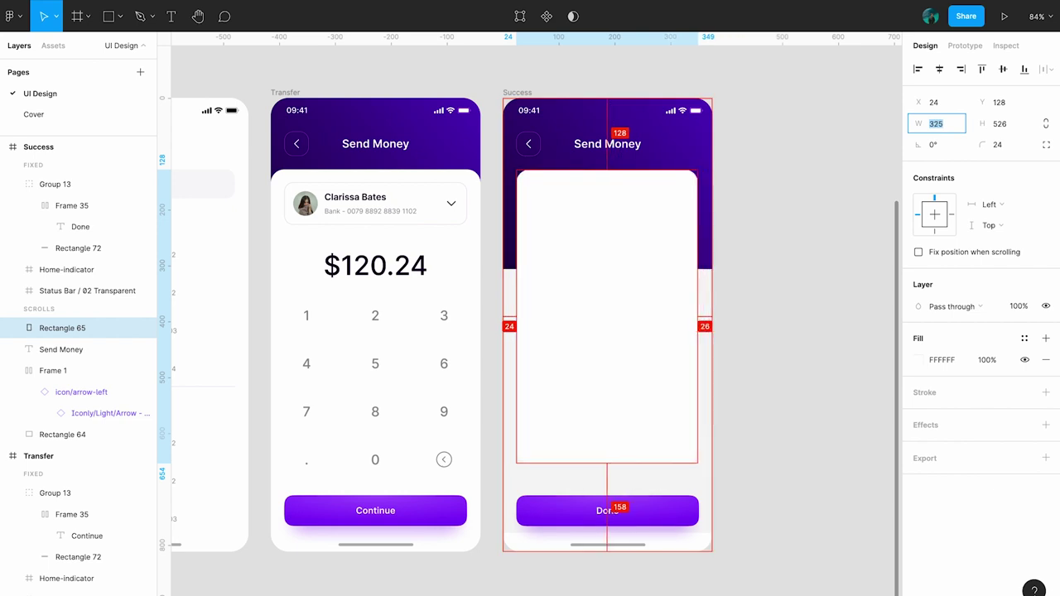
{"action": "key", "text": "Escape"}
{"action": "scroll", "coordinate": [619, 548], "scroll_direction": "down", "scroll_amount": 2}
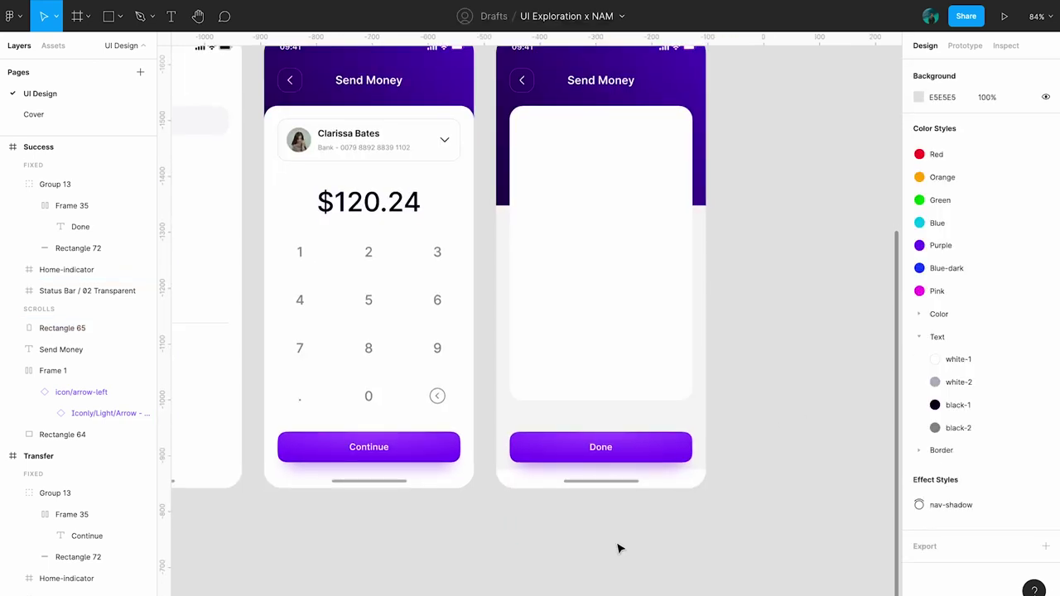
{"action": "left_click", "coordinate": [603, 78]}
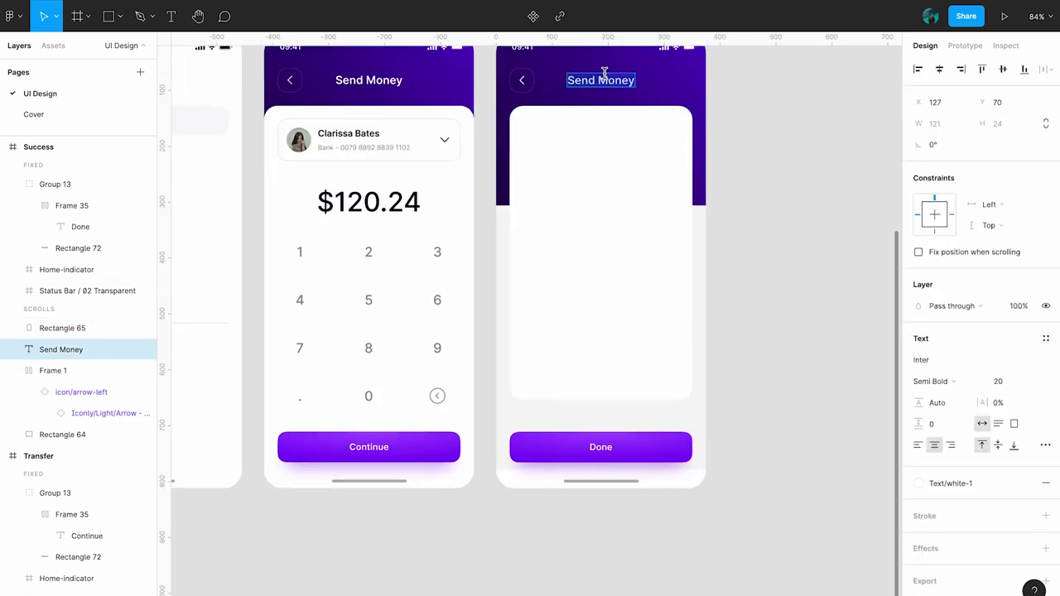
{"action": "type", "text": "Receipt"}
Step: Paste a copy of the back-arrow button at the header's right and swap it to the share icon
{"action": "scroll", "coordinate": [718, 78], "scroll_direction": "up", "scroll_amount": 3}
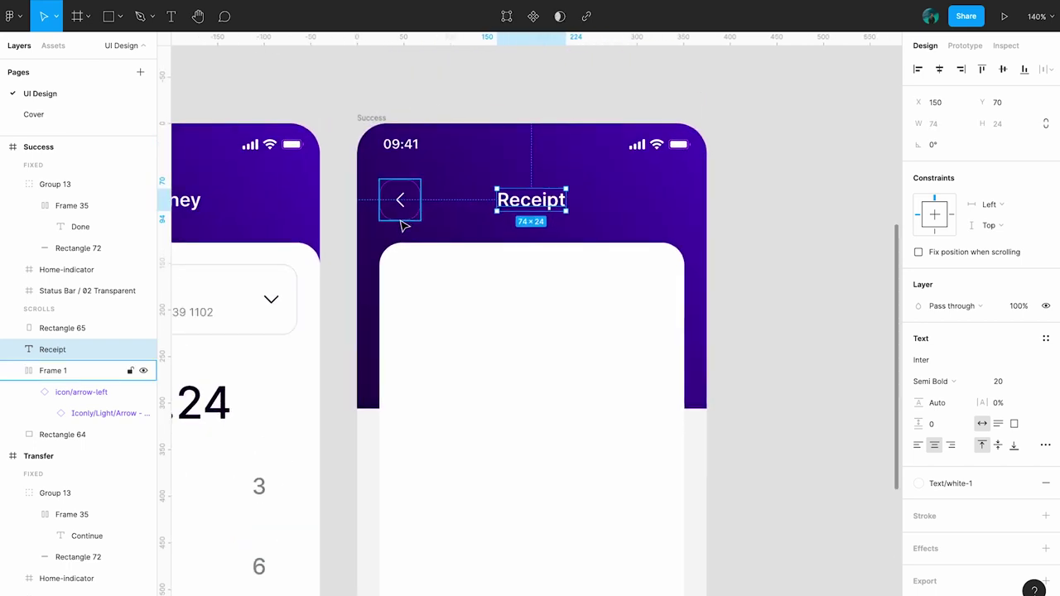
{"action": "left_click", "coordinate": [400, 200]}
{"action": "key", "text": "ctrl+v"}
{"action": "left_click", "coordinate": [961, 69]}
{"action": "double_click", "coordinate": [664, 199]}
{"action": "left_click", "coordinate": [969, 193]}
{"action": "scroll", "coordinate": [983, 441], "scroll_direction": "down", "scroll_amount": 1}
{"action": "scroll", "coordinate": [983, 442], "scroll_direction": "down", "scroll_amount": 3}
{"action": "scroll", "coordinate": [983, 442], "scroll_direction": "down", "scroll_amount": 4}
{"action": "scroll", "coordinate": [983, 442], "scroll_direction": "down", "scroll_amount": 1}
{"action": "left_click", "coordinate": [951, 397]}
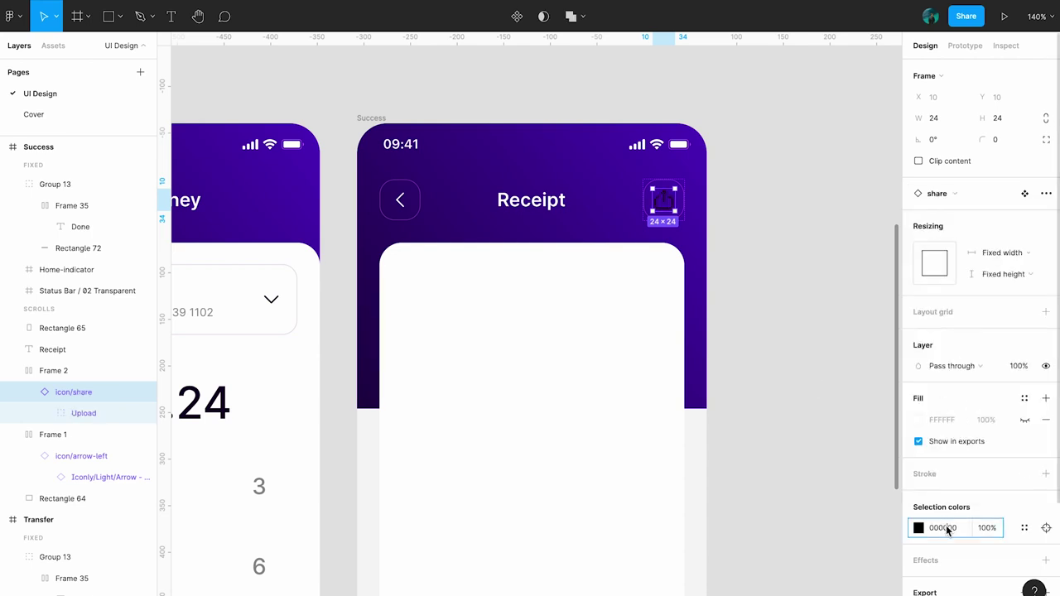
Step: Draw a circle near the top of the card and size it to 54×54
{"action": "left_click", "coordinate": [781, 348]}
{"action": "scroll", "coordinate": [781, 347], "scroll_direction": "down", "scroll_amount": 2}
{"action": "scroll", "coordinate": [757, 340], "scroll_direction": "down", "scroll_amount": 2}
{"action": "left_click", "coordinate": [120, 16]}
{"action": "left_click", "coordinate": [100, 78]}
{"action": "left_click", "coordinate": [120, 16]}
{"action": "left_click", "coordinate": [99, 95]}
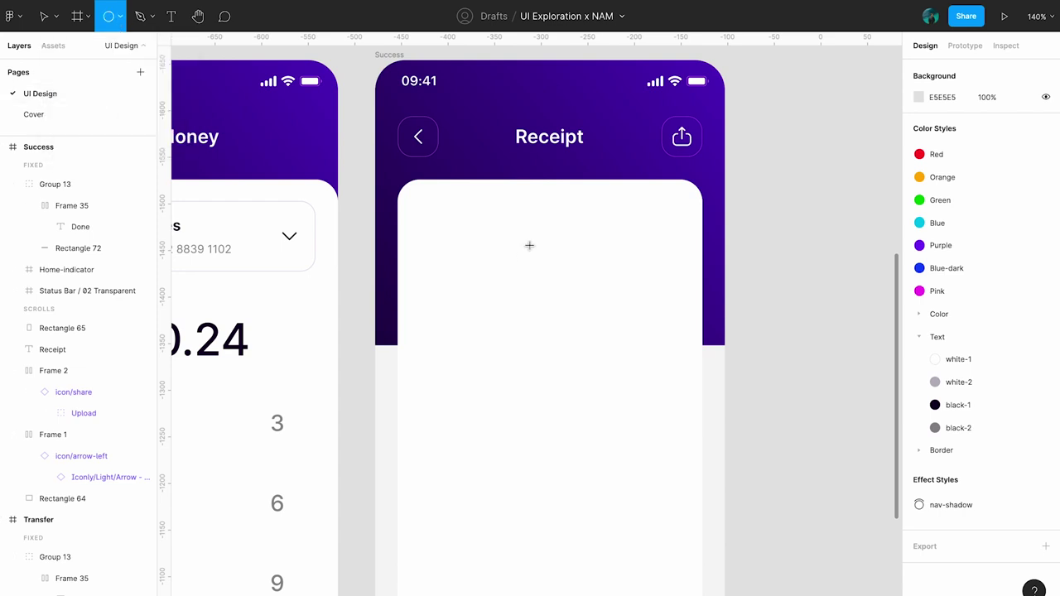
{"action": "left_click_drag", "start_coordinate": [529, 245], "coordinate": [596, 307]}
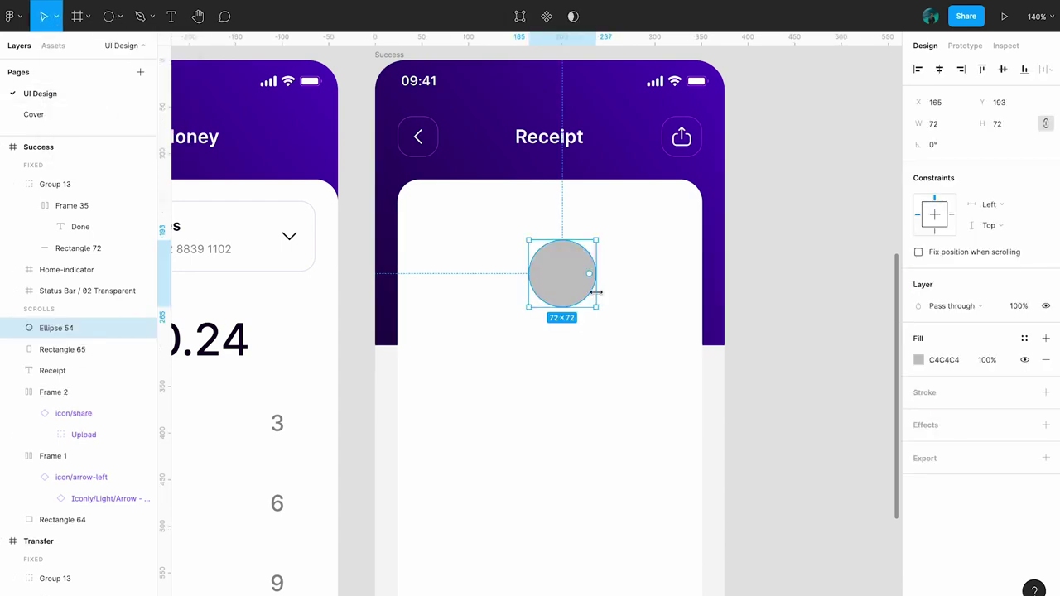
{"action": "left_click", "coordinate": [935, 123]}
{"action": "type", "text": "62"}
{"action": "key", "text": "Return"}
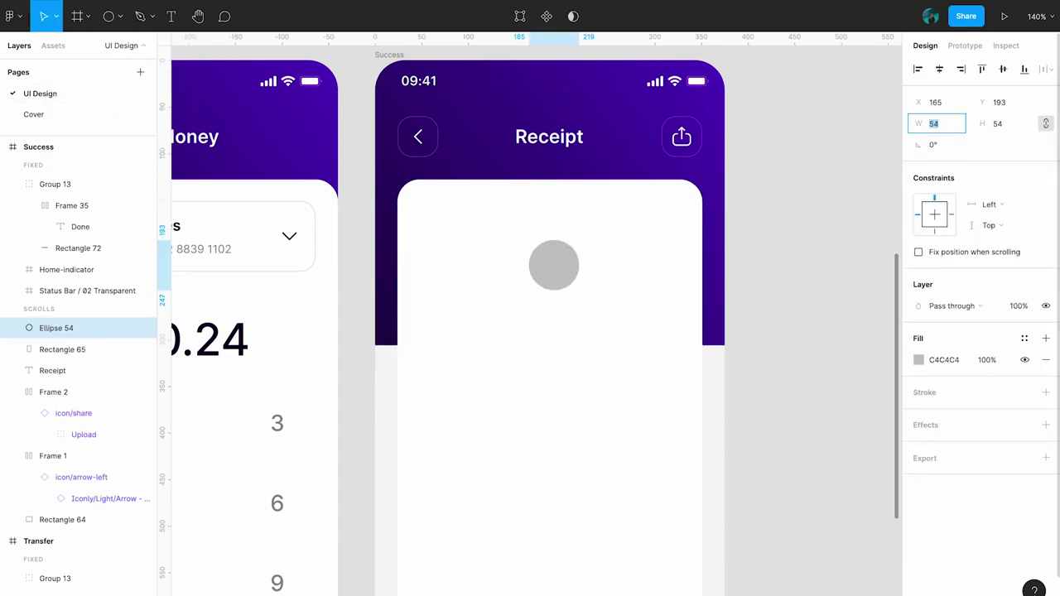
{"action": "key", "text": "Escape"}
Step: Fill the circle with the Green style, then turn the fill into a linear gradient
{"action": "left_click", "coordinate": [1024, 341]}
{"action": "left_click", "coordinate": [969, 419]}
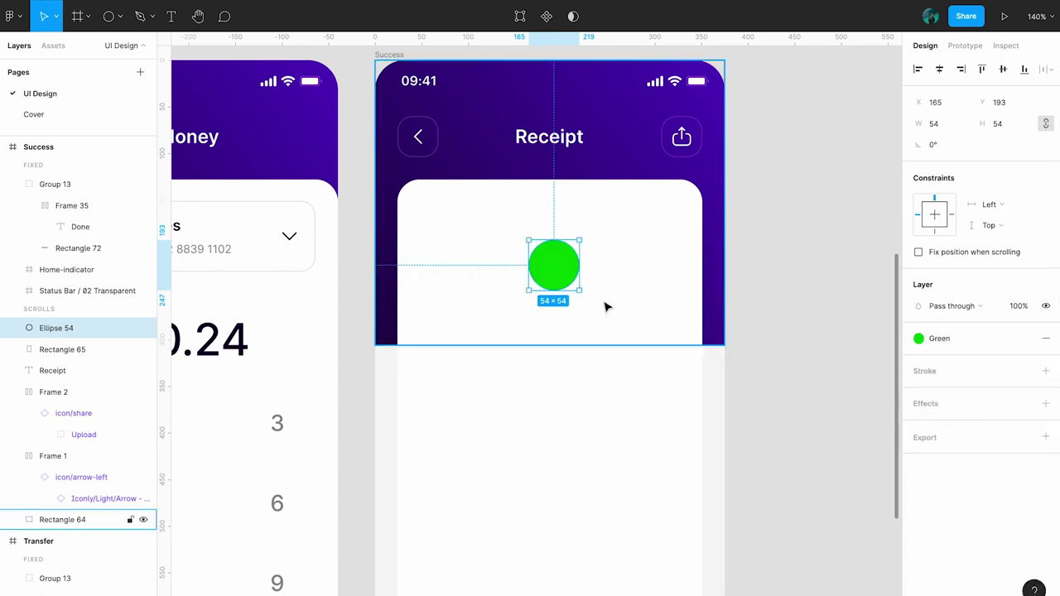
{"action": "scroll", "coordinate": [605, 305], "scroll_direction": "up", "scroll_amount": 5}
{"action": "left_click", "coordinate": [918, 359]}
{"action": "left_click", "coordinate": [762, 273]}
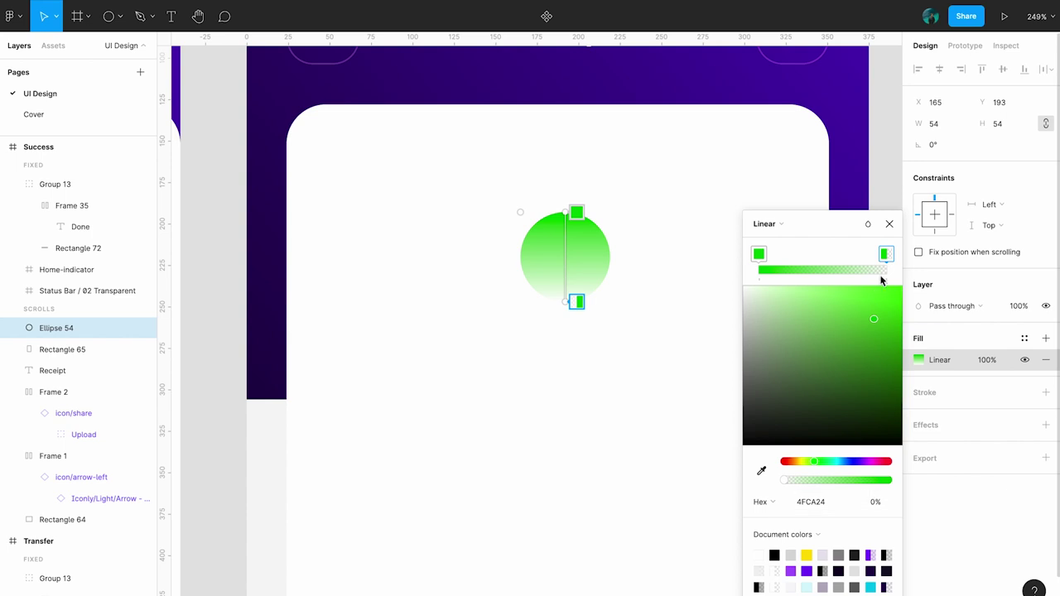
{"action": "type", "text": "100"}
Step: Tune the circle's linear gradient stops to a fully opaque, brighter green
{"action": "key", "text": "Return"}
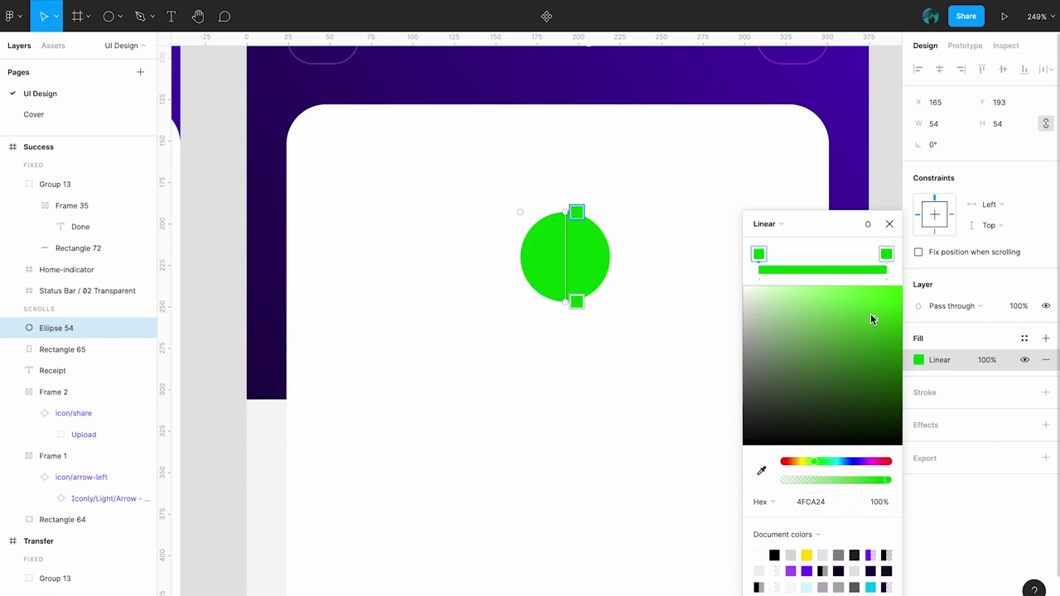
{"action": "left_click", "coordinate": [882, 339]}
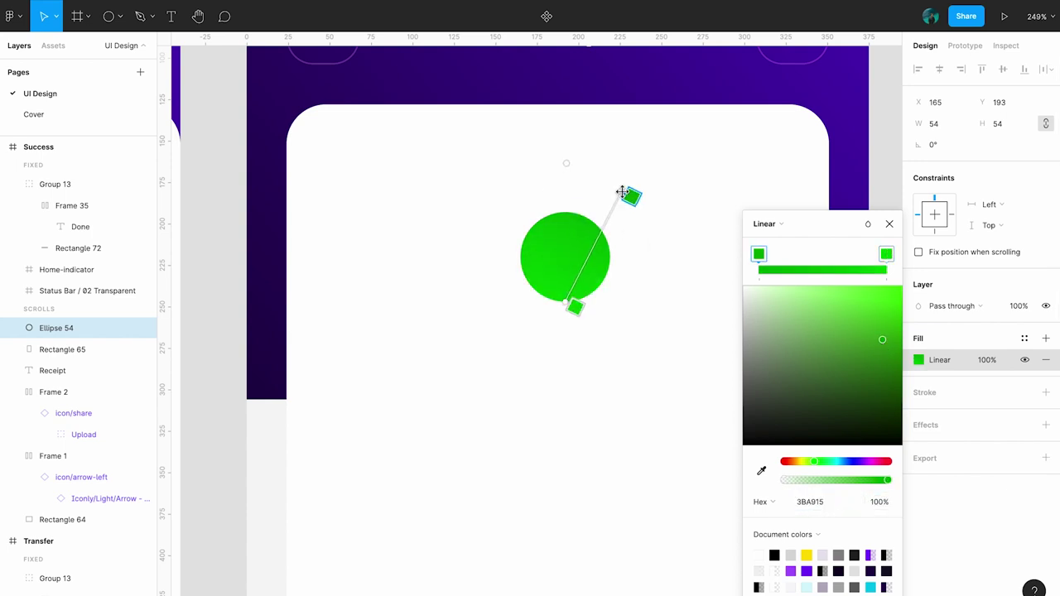
{"action": "left_click", "coordinate": [866, 300]}
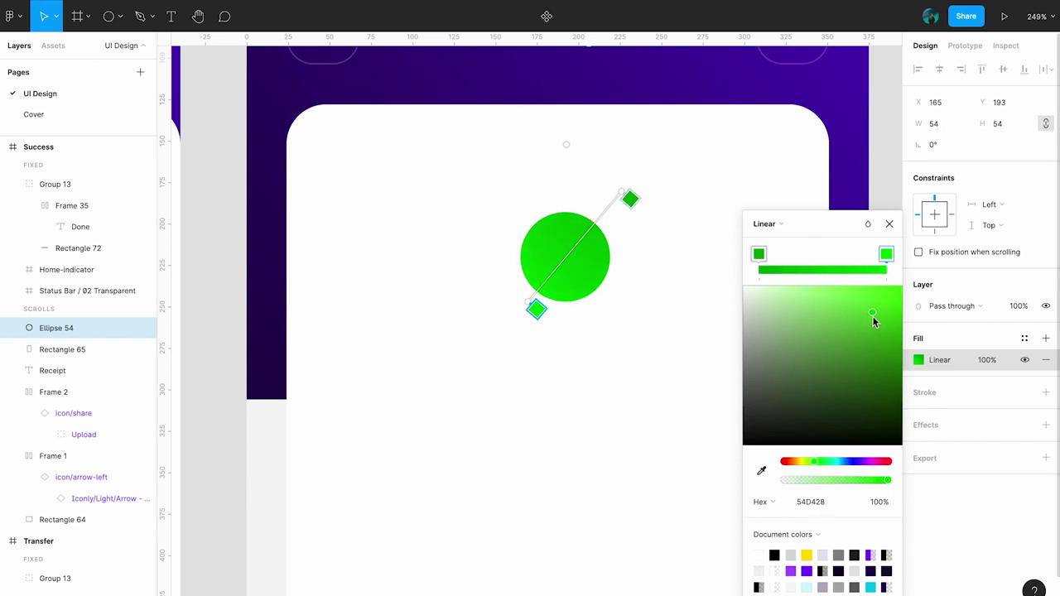
{"action": "left_click", "coordinate": [873, 315]}
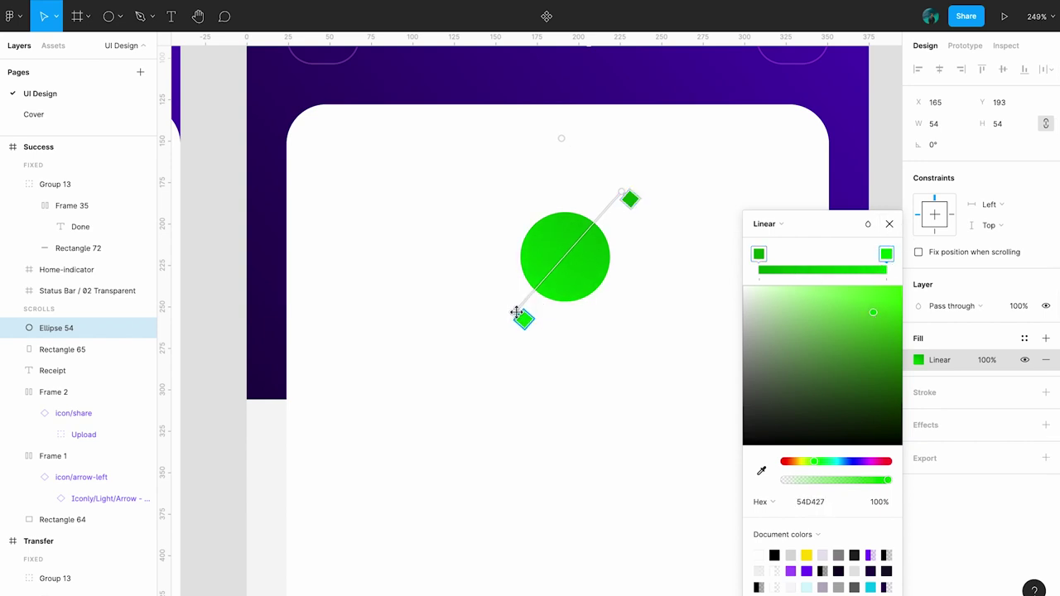
{"action": "left_click", "coordinate": [888, 224]}
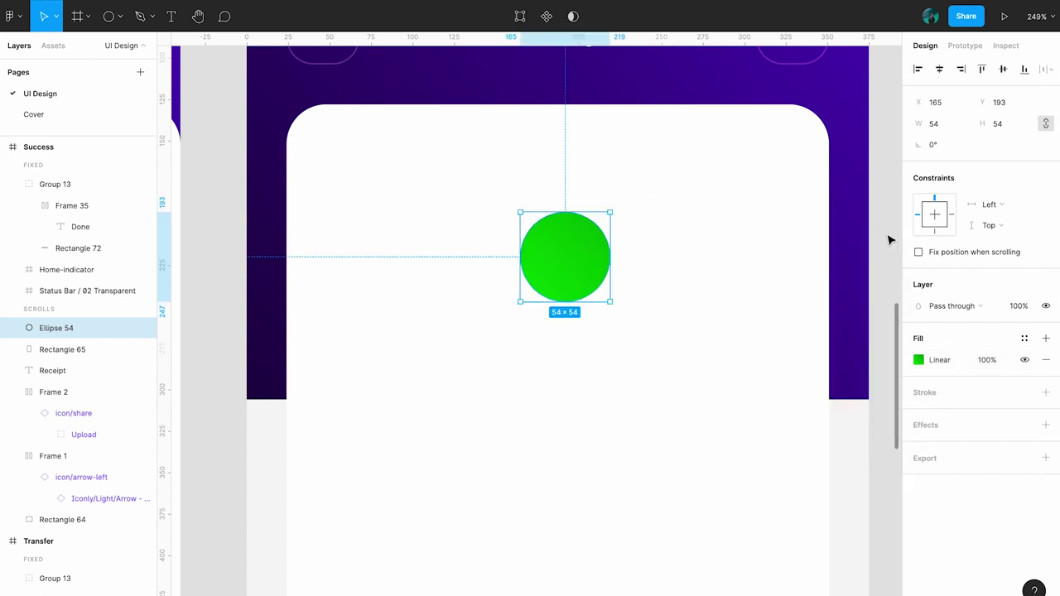
Step: Copy the header's share icon and paste it onto the green circle
{"action": "scroll", "coordinate": [568, 355], "scroll_direction": "up", "scroll_amount": 3}
{"action": "double_click", "coordinate": [787, 153]}
{"action": "key", "text": "Escape"}
{"action": "key", "text": "ctrl+c"}
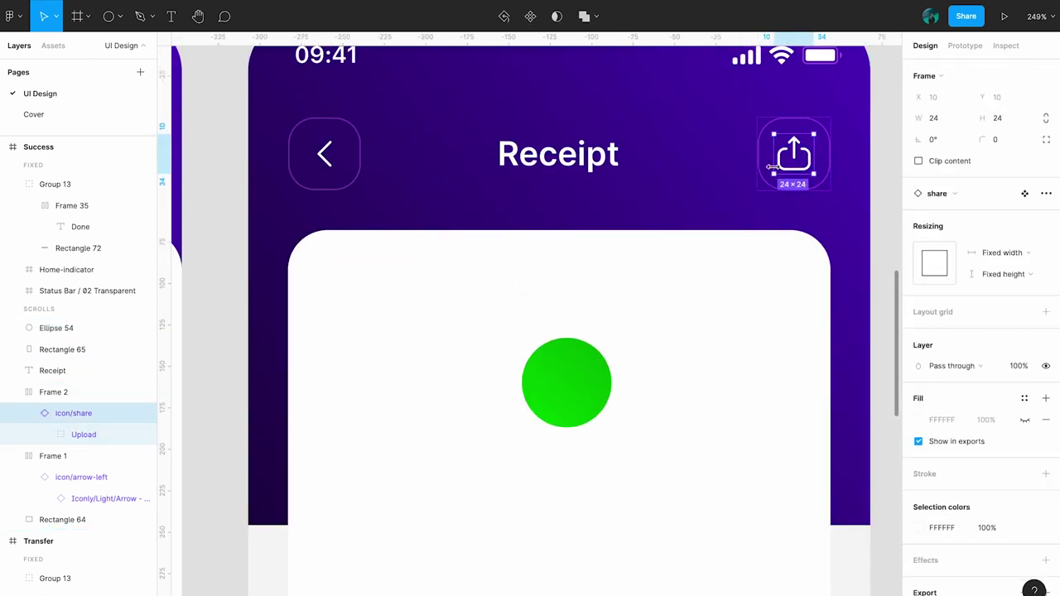
{"action": "key", "text": "ctrl+v"}
{"action": "left_click_drag", "start_coordinate": [587, 398], "coordinate": [567, 398]}
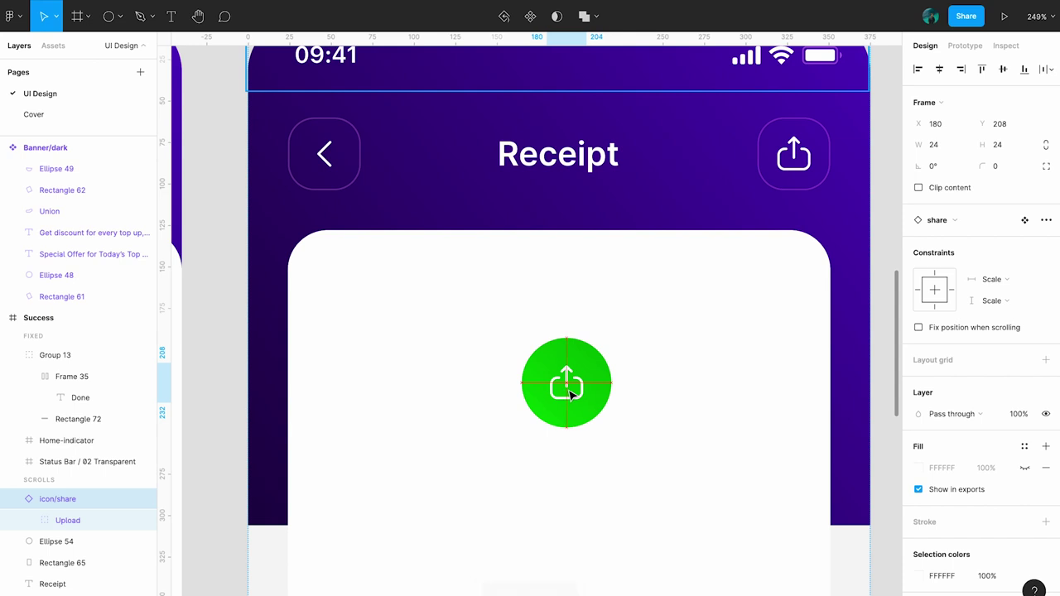
Step: Swap the pasted icon for a check mark coloured white (FFFFFF)
{"action": "left_click", "coordinate": [965, 222]}
{"action": "scroll", "coordinate": [968, 423], "scroll_direction": "up", "scroll_amount": 5}
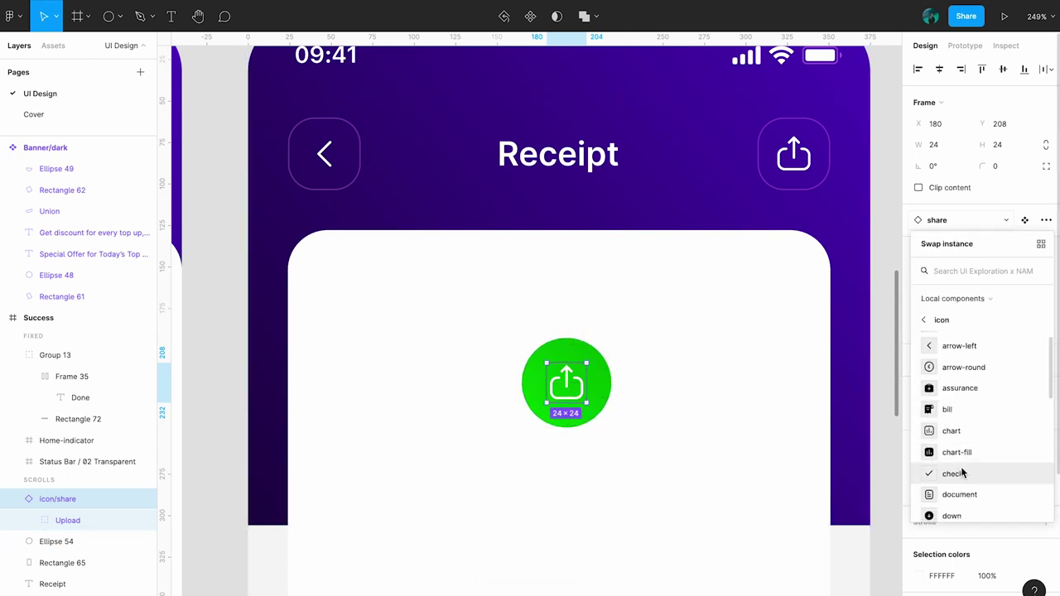
{"action": "left_click", "coordinate": [963, 469]}
{"action": "type", "text": "FFFFFF"}
{"action": "key", "text": "Return"}
{"action": "key", "text": "shift+2"}
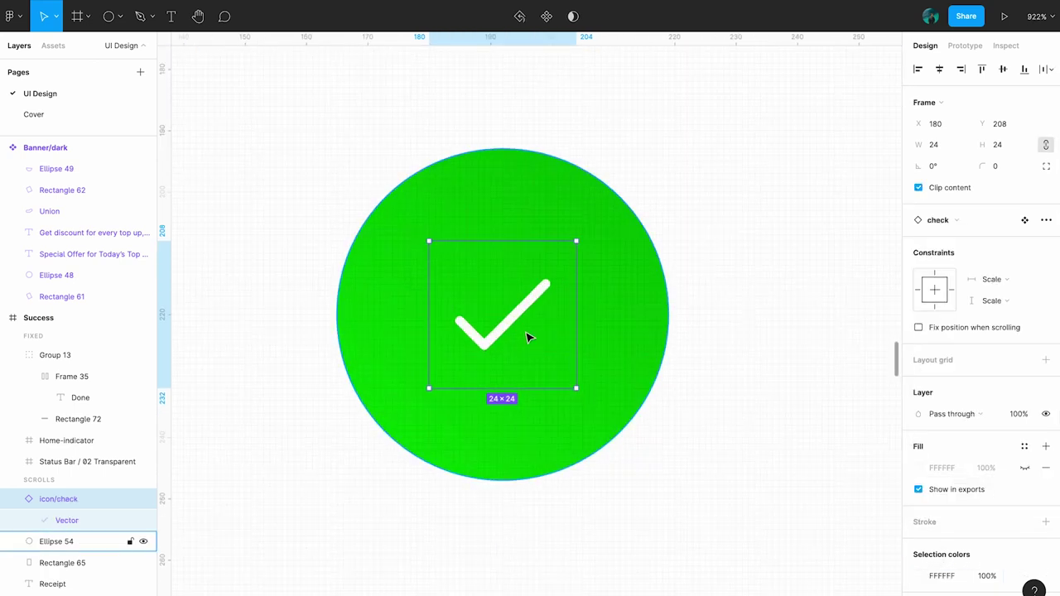
{"action": "key", "text": "Return"}
Step: Give the check mark a 3.5 stroke and resize the icon to 32 px
{"action": "left_click", "coordinate": [944, 426]}
{"action": "type", "text": "3.5"}
{"action": "key", "text": "Return"}
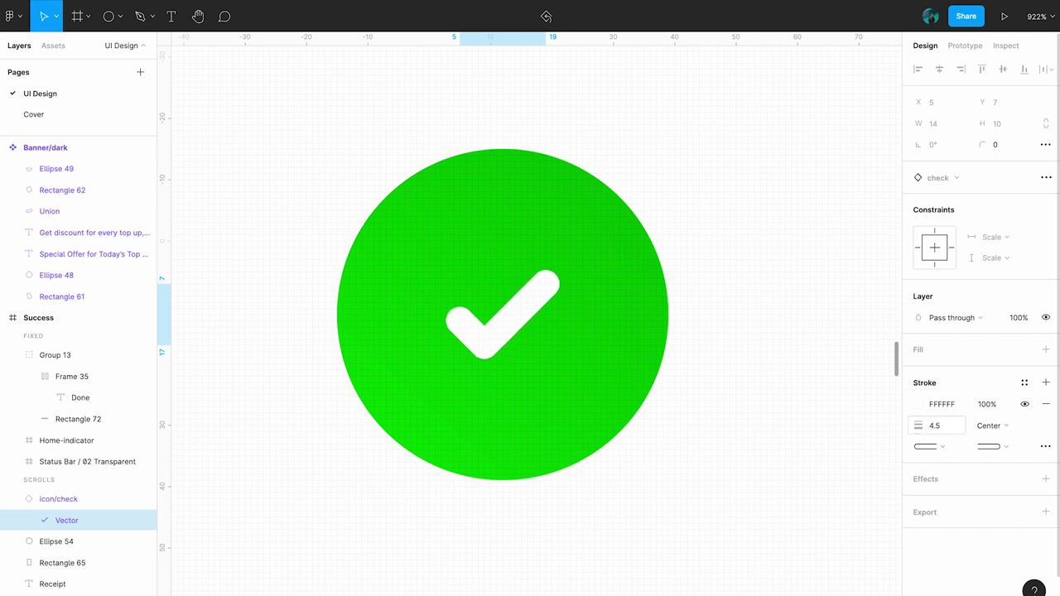
{"action": "left_click", "coordinate": [564, 328]}
{"action": "type", "text": "32"}
{"action": "key", "text": "Return"}
Step: Centre the check icon within the green circle
{"action": "left_click", "coordinate": [494, 177], "text": "shift"}
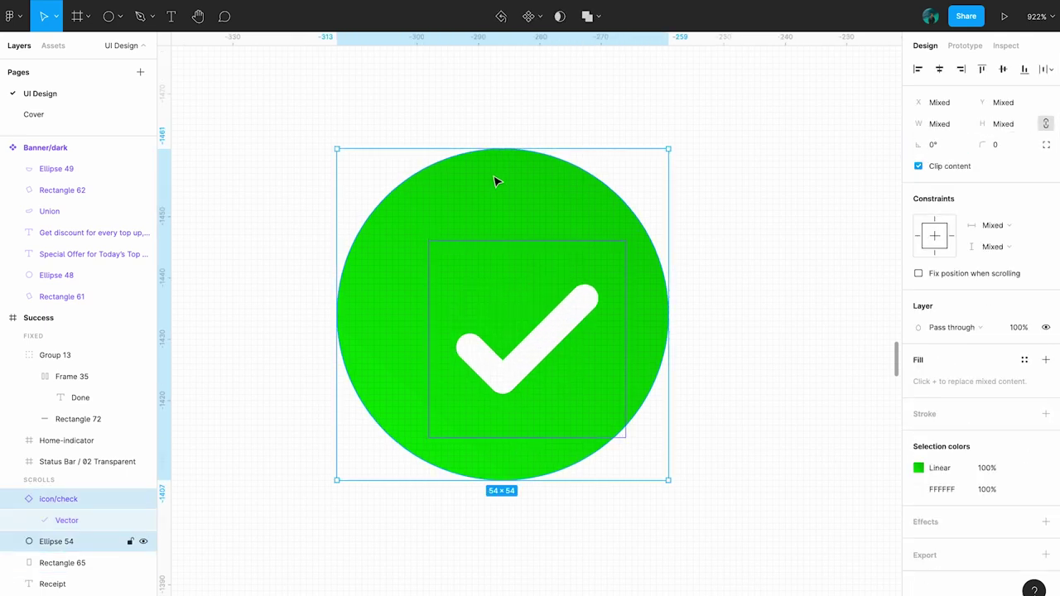
{"action": "left_click", "coordinate": [940, 69]}
{"action": "left_click", "coordinate": [1003, 68]}
{"action": "scroll", "coordinate": [571, 281], "scroll_direction": "down", "scroll_amount": 5}
{"action": "left_click", "coordinate": [812, 260]}
{"action": "left_click", "coordinate": [869, 324]}
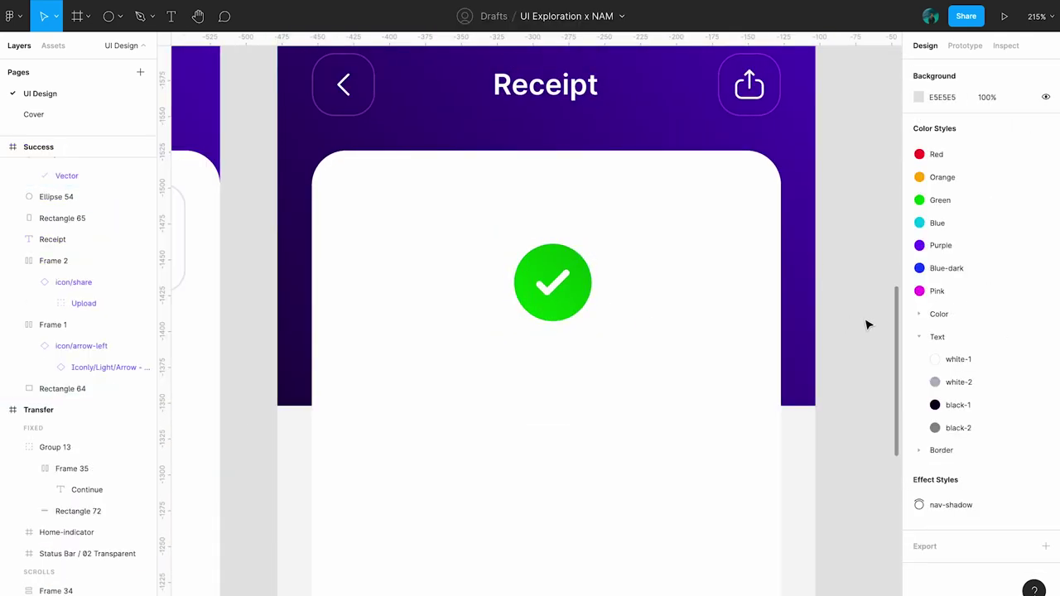
{"action": "scroll", "coordinate": [576, 379], "scroll_direction": "down", "scroll_amount": 2}
{"action": "scroll", "coordinate": [577, 332], "scroll_direction": "up", "scroll_amount": 2}
{"action": "left_click", "coordinate": [577, 303]}
{"action": "scroll", "coordinate": [578, 303], "scroll_direction": "up", "scroll_amount": 2}
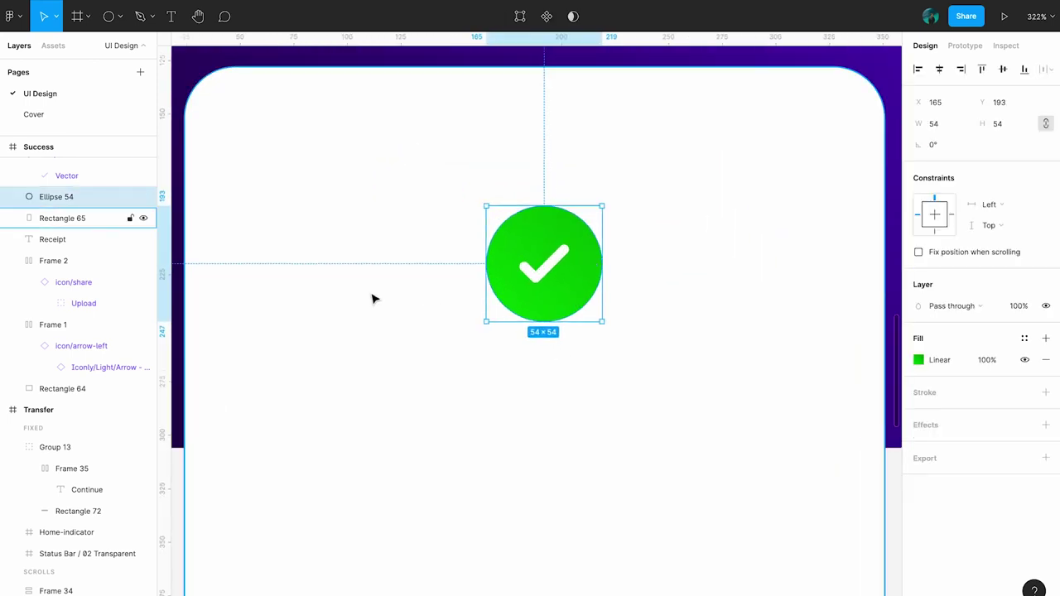
Step: Refine the circle's gradient stops into teal and mint greens
{"action": "left_click", "coordinate": [920, 361]}
{"action": "left_click_drag", "start_coordinate": [828, 461], "coordinate": [833, 467]}
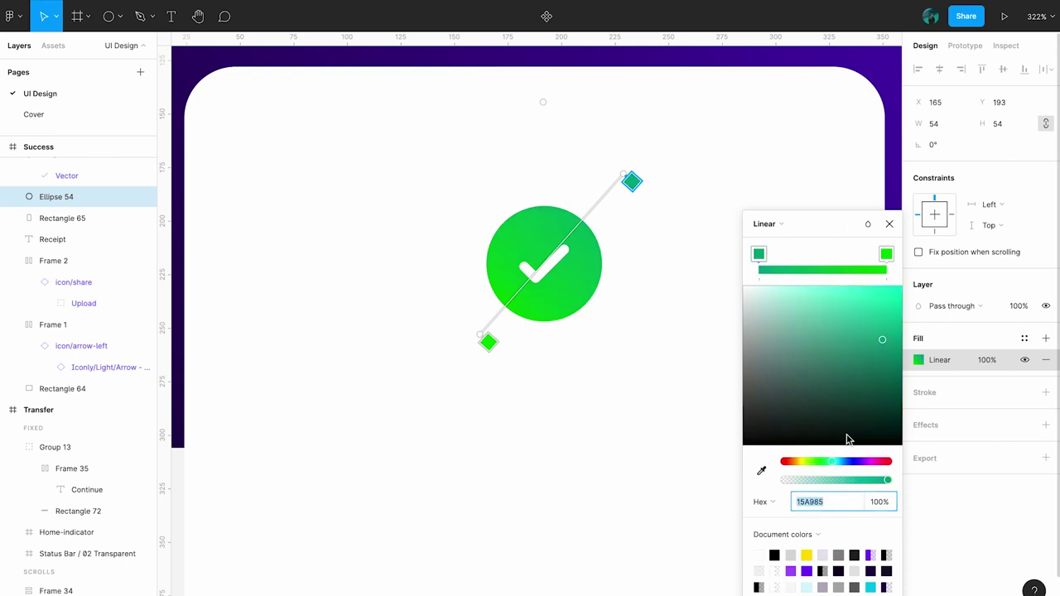
{"action": "key", "text": "Return"}
{"action": "left_click_drag", "start_coordinate": [875, 340], "coordinate": [857, 310]}
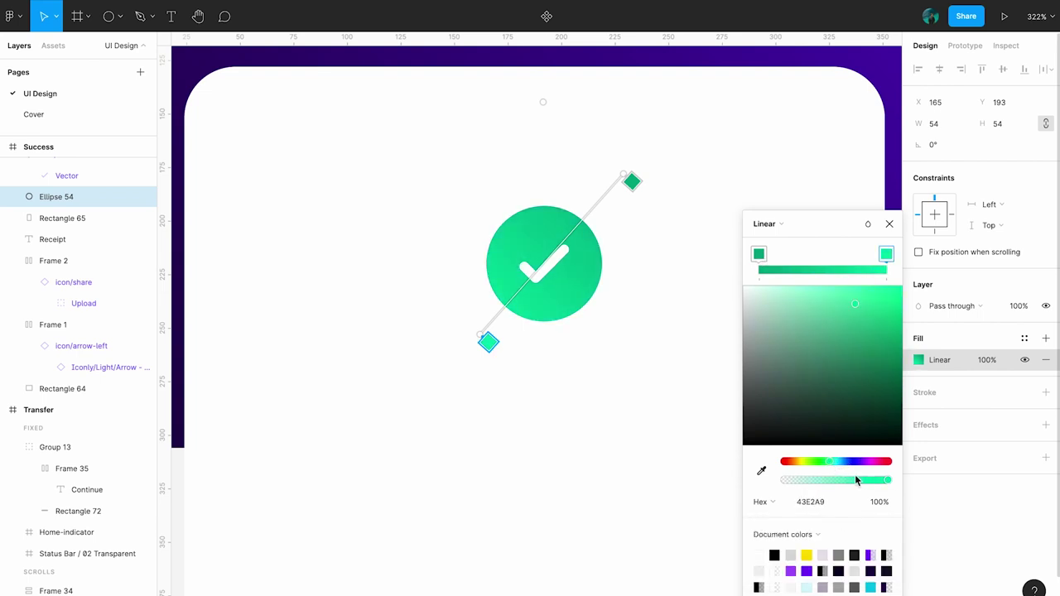
{"action": "left_click", "coordinate": [758, 254]}
{"action": "key", "text": "Return"}
{"action": "mouse_move", "coordinate": [869, 322]}
{"action": "left_mouse_down"}
{"action": "mouse_move", "coordinate": [870, 348]}
{"action": "mouse_move", "coordinate": [881, 341]}
{"action": "left_mouse_up"}
{"action": "left_click", "coordinate": [888, 223]}
Step: Duplicate the badge circle as a 72-wide outer ring around it
{"action": "scroll", "coordinate": [632, 433], "scroll_direction": "down", "scroll_amount": 5, "text": "ctrl"}
{"action": "left_click", "coordinate": [781, 357]}
{"action": "scroll", "coordinate": [665, 189], "scroll_direction": "up", "scroll_amount": 3, "text": "ctrl"}
{"action": "scroll", "coordinate": [650, 189], "scroll_direction": "up", "scroll_amount": 3, "text": "ctrl"}
{"action": "scroll", "coordinate": [650, 189], "scroll_direction": "up", "scroll_amount": 3, "text": "ctrl"}
{"action": "left_click", "coordinate": [551, 206]}
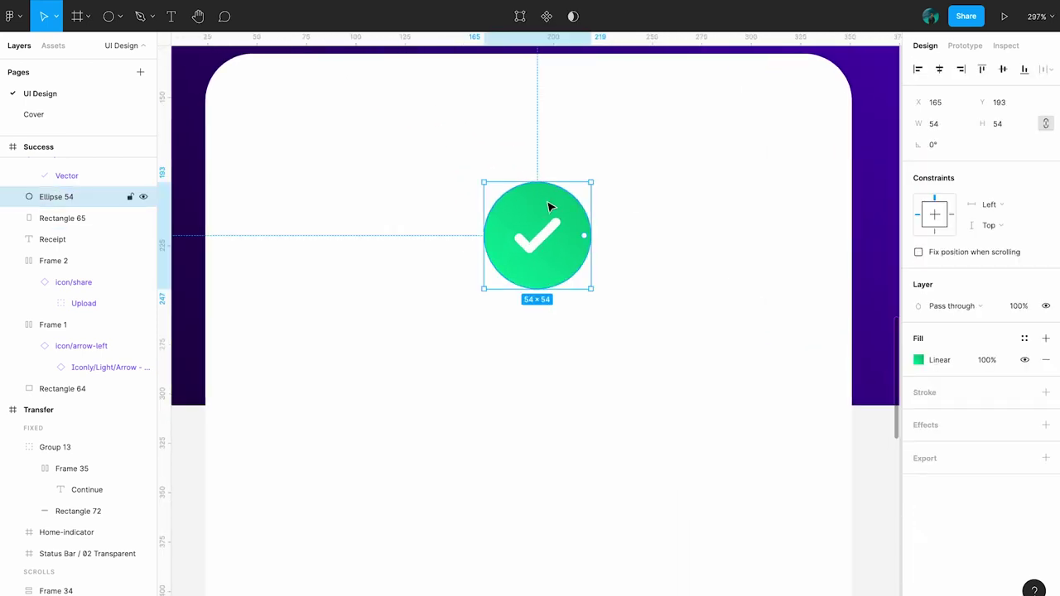
{"action": "key", "text": "ctrl+v"}
{"action": "left_click_drag", "start_coordinate": [594, 180], "coordinate": [614, 159]}
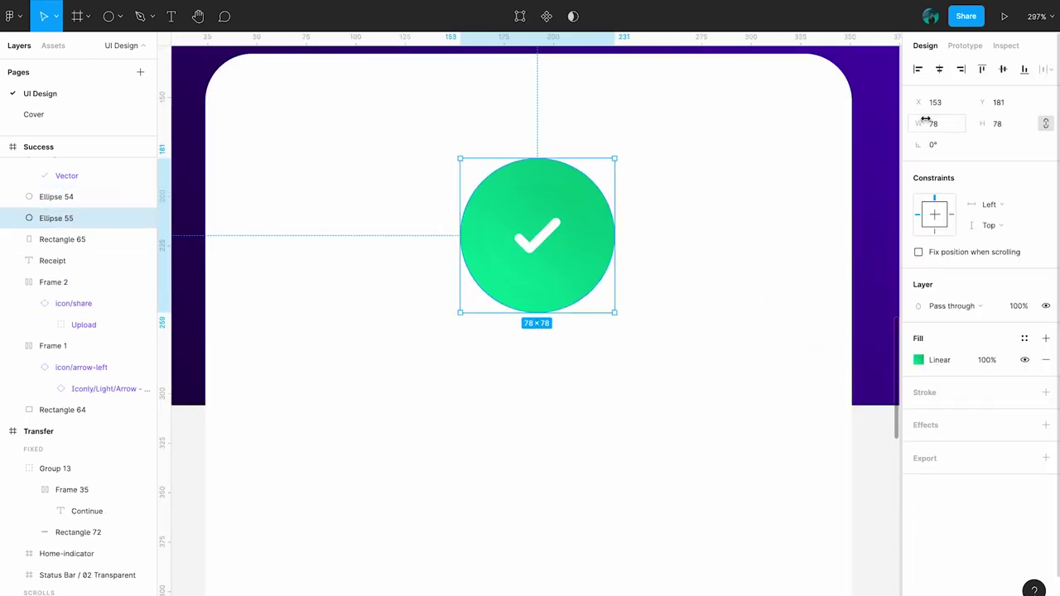
{"action": "type", "text": "72"}
{"action": "key", "text": "Return"}
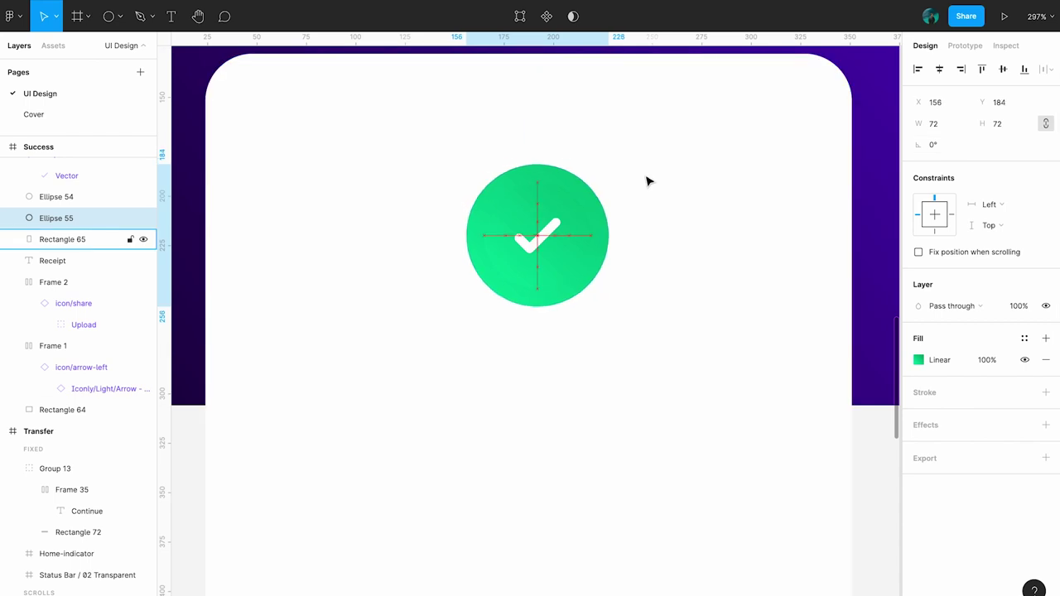
Step: Give the outer ring a 50% opacity fill with a 19AE79 gradient stop
{"action": "left_click", "coordinate": [986, 359]}
{"action": "type", "text": "50"}
{"action": "key", "text": "Return"}
{"action": "left_click", "coordinate": [918, 359]}
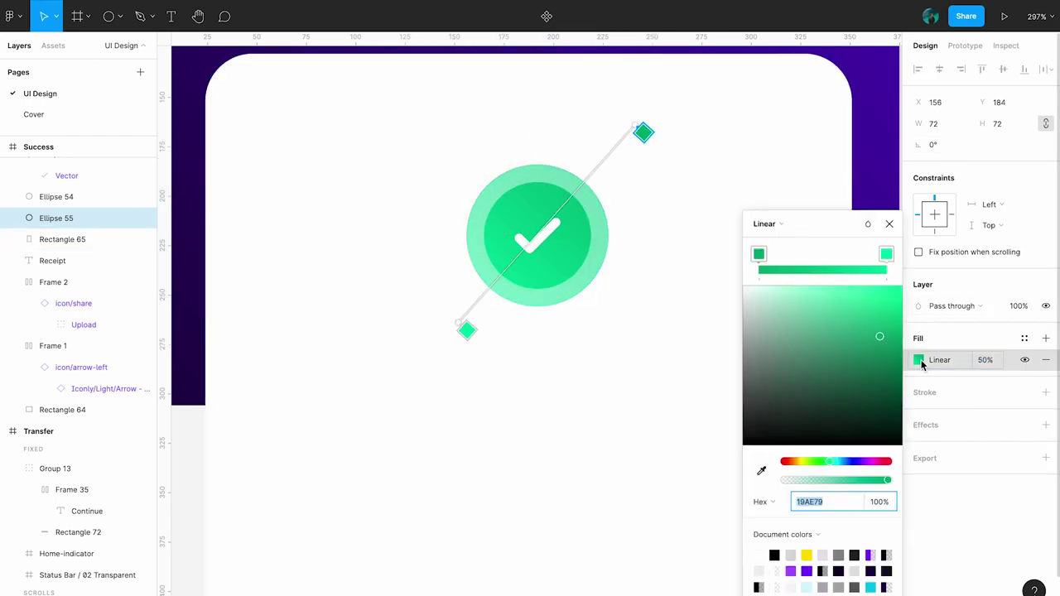
{"action": "left_click", "coordinate": [888, 256]}
{"action": "type", "text": "19AE79"}
{"action": "key", "text": "Return"}
Step: Fade the ring's gradient to transparent toward the upper right, then group circles and check
{"action": "left_click", "coordinate": [879, 502]}
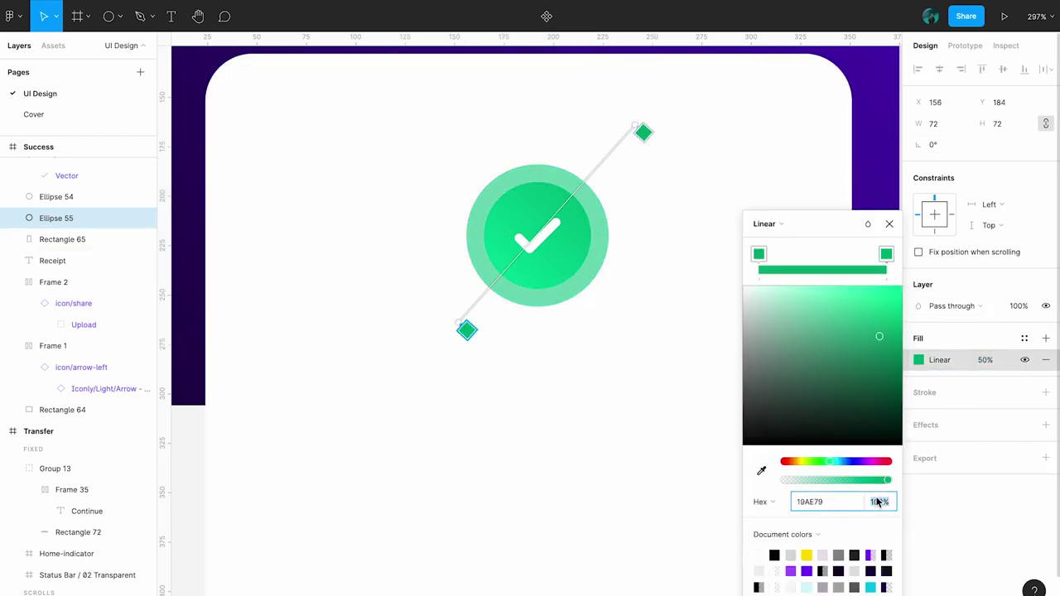
{"action": "type", "text": "0"}
{"action": "key", "text": "Return"}
{"action": "left_click_drag", "start_coordinate": [632, 123], "coordinate": [655, 100]}
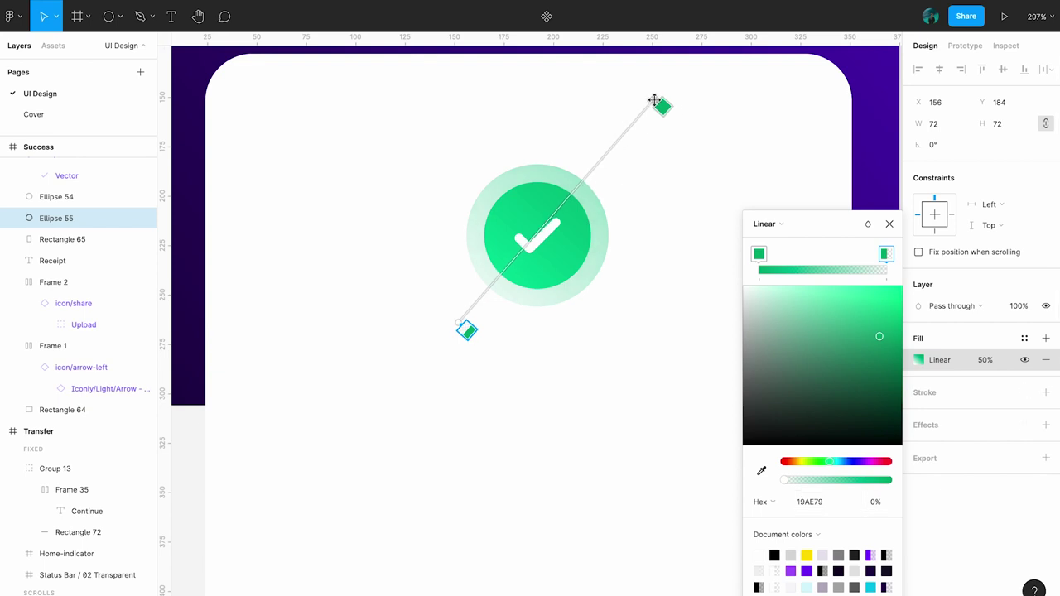
{"action": "key", "text": "Escape"}
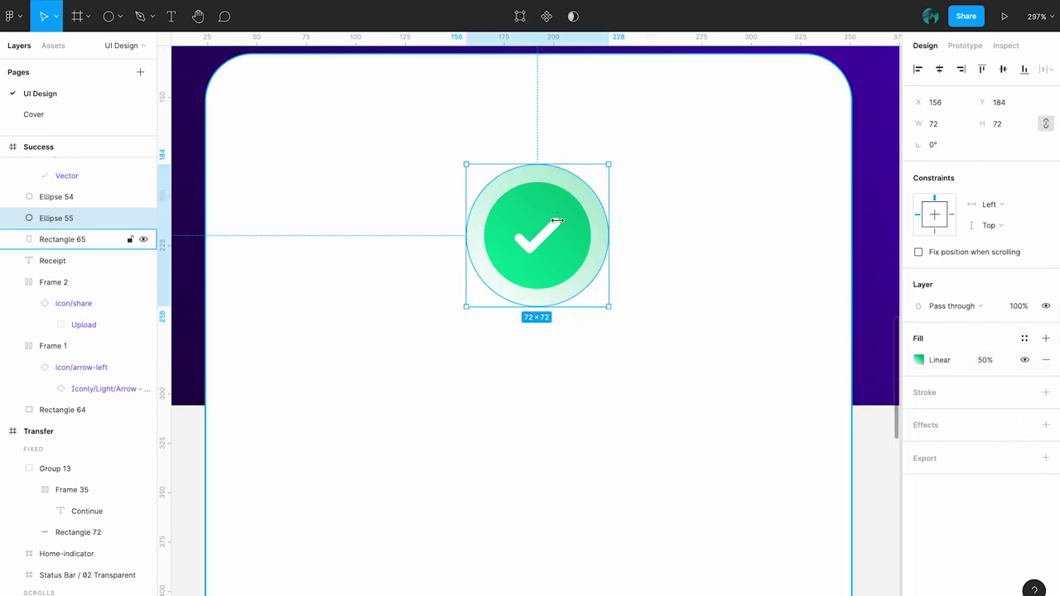
{"action": "left_click", "coordinate": [582, 227], "text": "shift"}
{"action": "key", "text": "ctrl+g"}
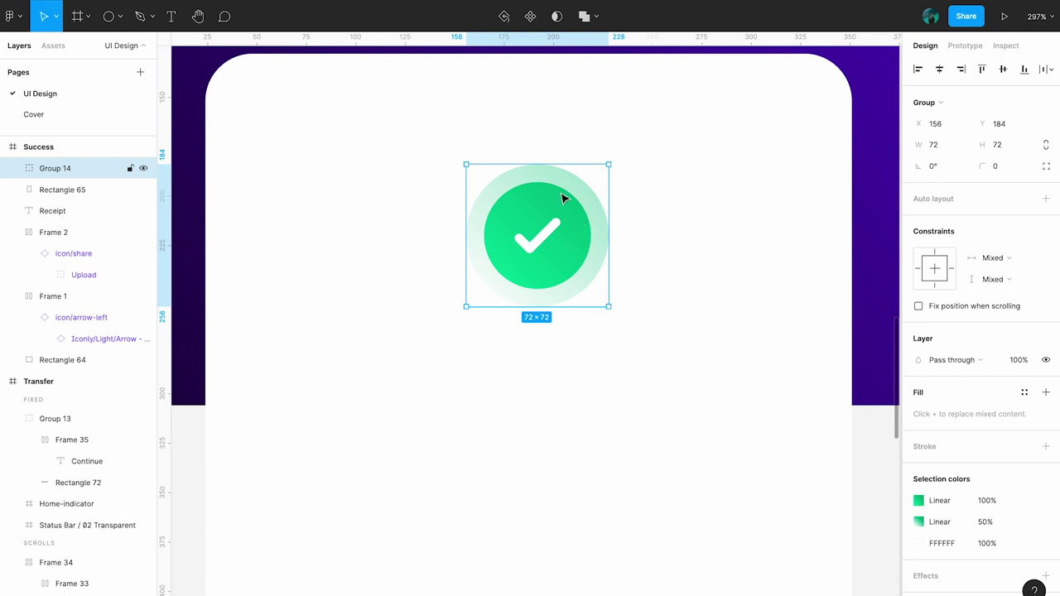
{"action": "scroll", "coordinate": [491, 404], "scroll_direction": "down", "scroll_amount": 5, "text": "ctrl"}
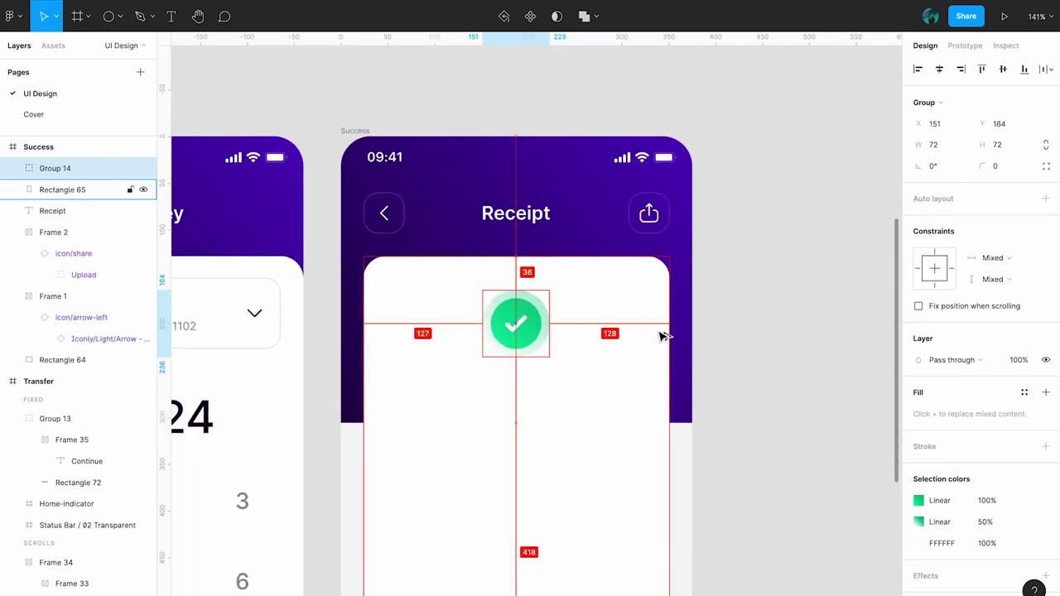
{"action": "left_click", "coordinate": [721, 320]}
{"action": "scroll", "coordinate": [539, 447], "scroll_direction": "down", "scroll_amount": 2}
{"action": "scroll", "coordinate": [539, 447], "scroll_direction": "left", "scroll_amount": 2}
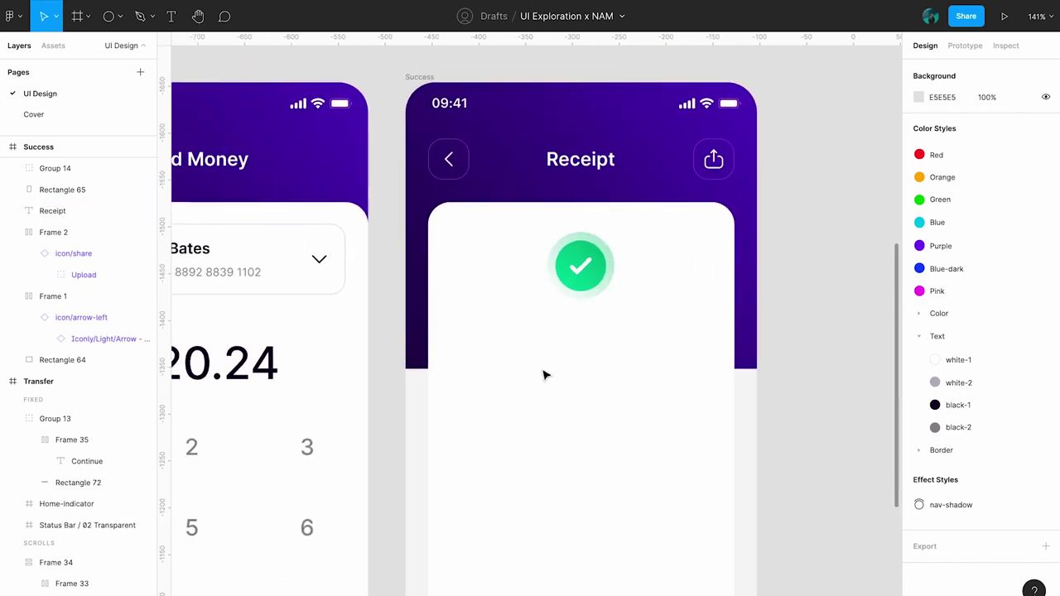
{"action": "scroll", "coordinate": [544, 375], "scroll_direction": "left", "scroll_amount": 3}
{"action": "left_click", "coordinate": [302, 238], "text": "ctrl"}
{"action": "left_click_drag", "start_coordinate": [302, 238], "coordinate": [716, 336]}
{"action": "left_click", "coordinate": [935, 446]}
{"action": "scroll", "coordinate": [731, 343], "scroll_direction": "right", "scroll_amount": 2}
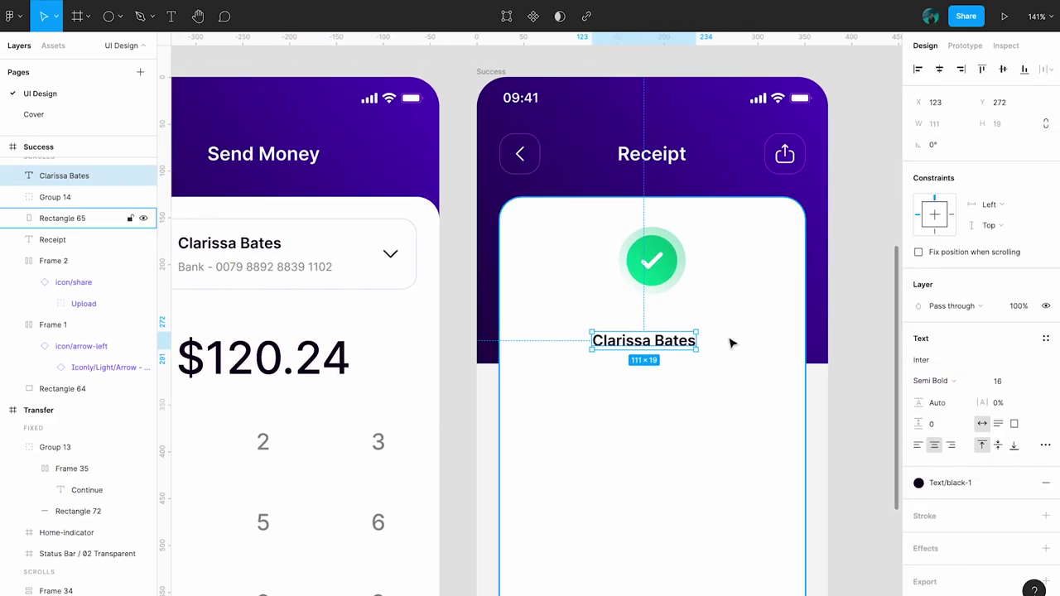
{"action": "scroll", "coordinate": [585, 273], "scroll_direction": "right", "scroll_amount": 2}
{"action": "key", "text": "alt+h"}
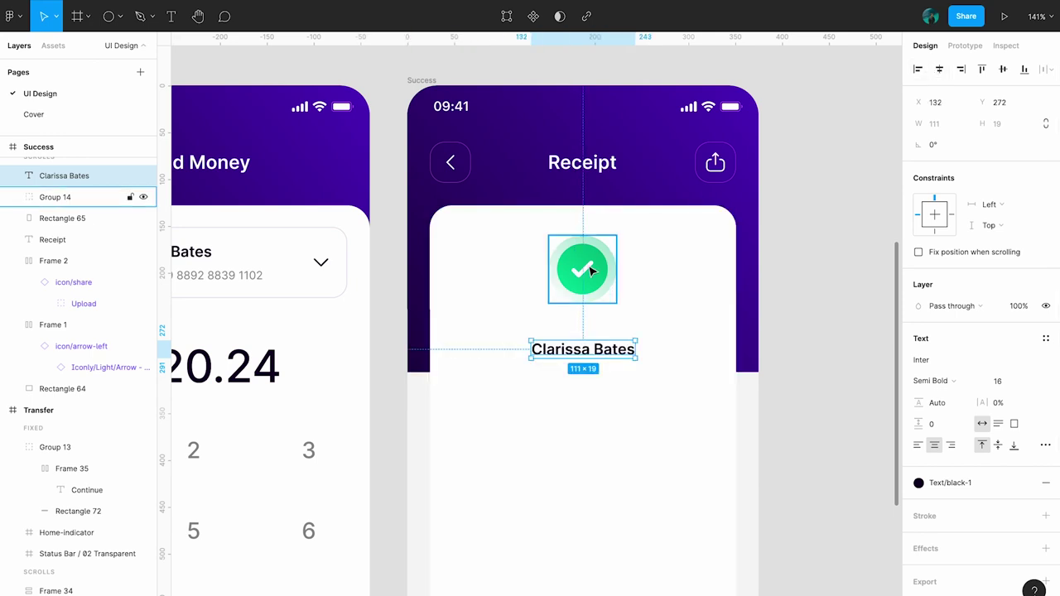
{"action": "left_click", "coordinate": [591, 271], "text": "shift"}
Step: Change the copied text to the heading 'Transfer Successful!'
{"action": "double_click", "coordinate": [582, 349]}
{"action": "type", "text": "Transfer Success"}
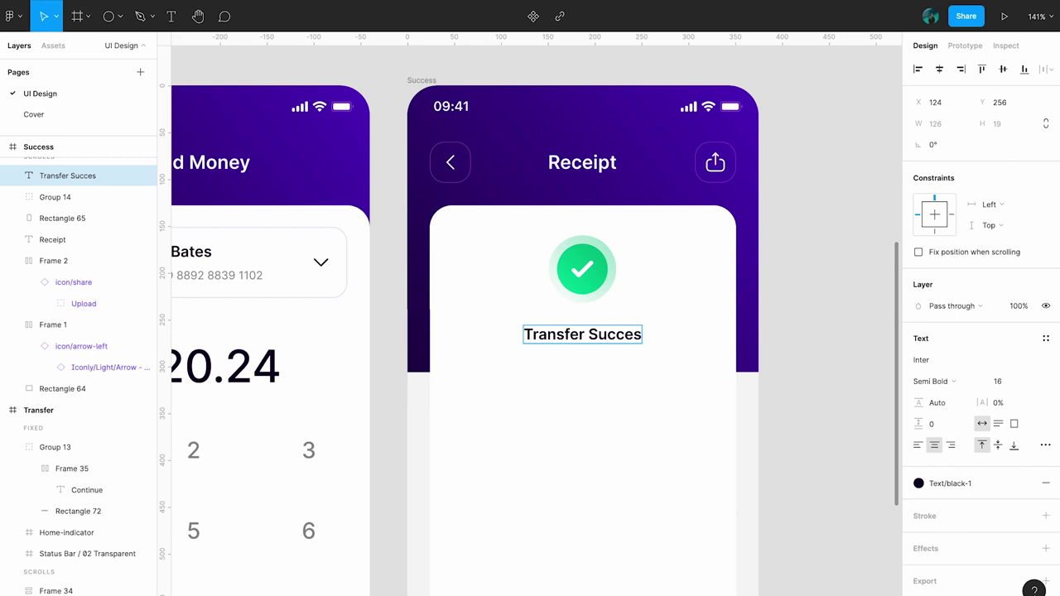
{"action": "type", "text": "ful!"}
{"action": "left_click", "coordinate": [795, 336]}
{"action": "scroll", "coordinate": [796, 337], "scroll_direction": "up", "scroll_amount": 3}
Step: Duplicate the heading just below it at 12 px Regular
{"action": "left_click", "coordinate": [570, 236]}
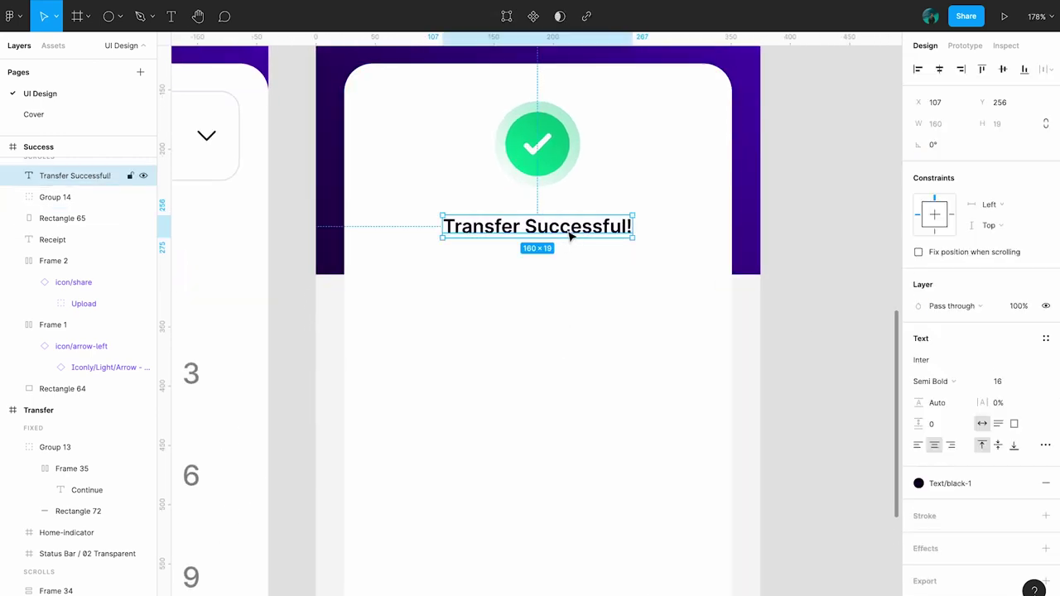
{"action": "left_click_drag", "start_coordinate": [570, 236], "coordinate": [571, 267]}
{"action": "left_click", "coordinate": [1002, 381]}
{"action": "type", "text": "12"}
{"action": "key", "text": "Return"}
{"action": "left_click", "coordinate": [931, 381]}
{"action": "left_click", "coordinate": [948, 347]}
Step: Retype the copy as 'Your money has been transfered successfully!' wrapped to two lines
{"action": "double_click", "coordinate": [567, 261]}
{"action": "type", "text": "Your m"}
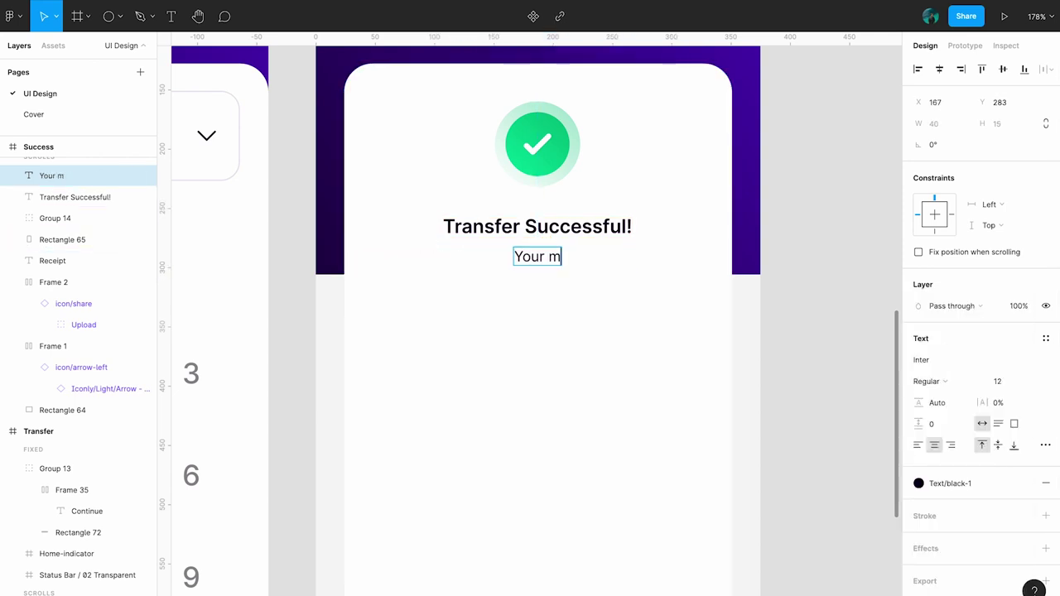
{"action": "type", "text": "oney has been transfered successfully!"}
{"action": "key", "text": "Escape"}
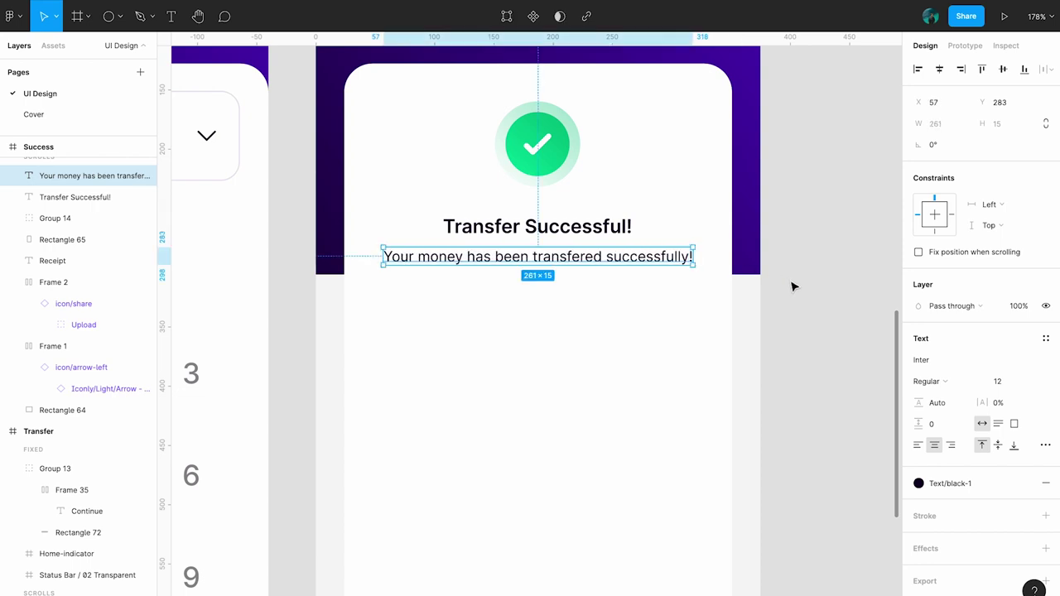
{"action": "left_click_drag", "start_coordinate": [696, 257], "coordinate": [653, 257]}
Step: Colour the message grey with Text/black-2 and increase its line height
{"action": "left_click", "coordinate": [924, 483]}
{"action": "left_click", "coordinate": [987, 518]}
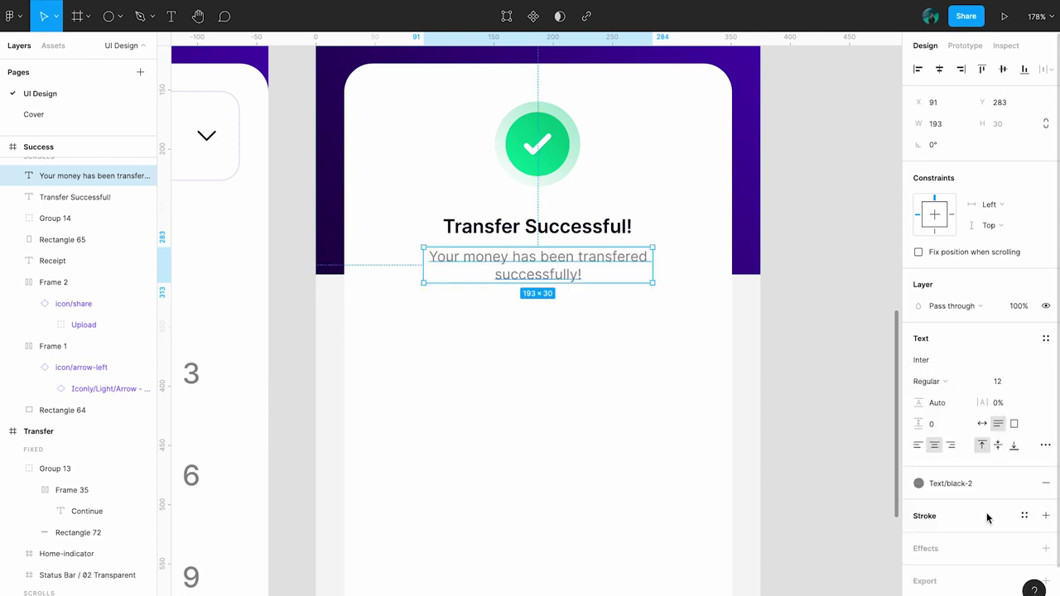
{"action": "left_click", "coordinate": [940, 403]}
{"action": "key", "text": "Return"}
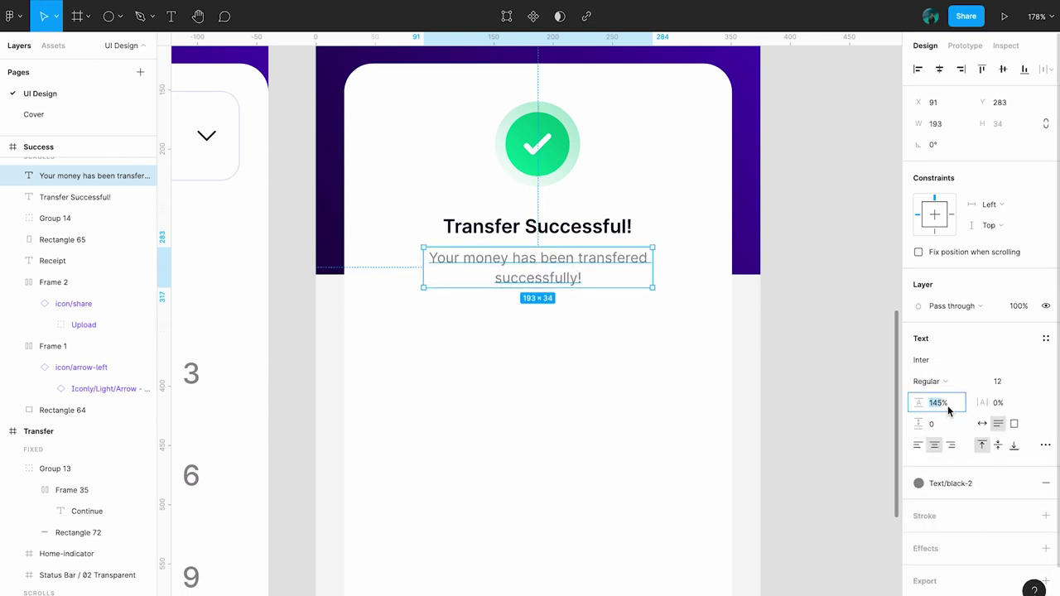
{"action": "left_click", "coordinate": [880, 374]}
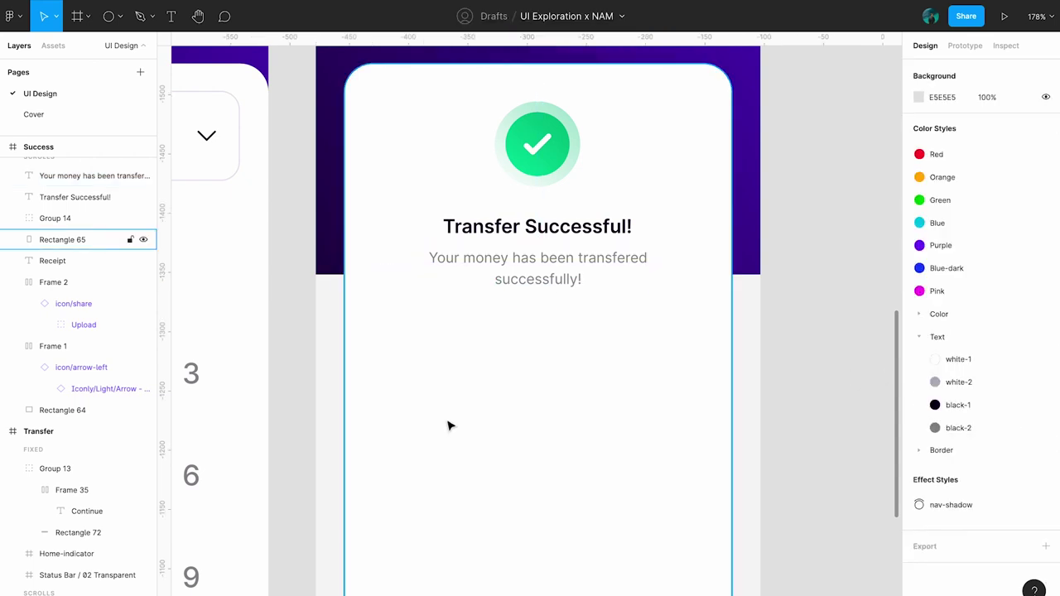
{"action": "scroll", "coordinate": [450, 426], "scroll_direction": "up", "scroll_amount": 3}
{"action": "scroll", "coordinate": [514, 348], "scroll_direction": "down", "scroll_amount": 5}
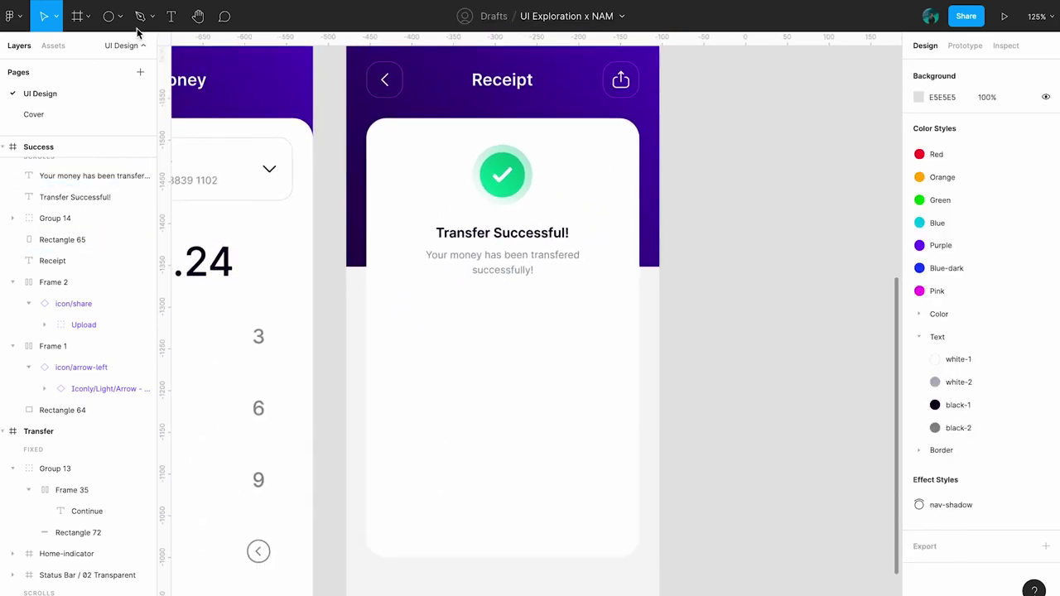
Step: Copy the Contact screen's divider line and place it below the message
{"action": "scroll", "coordinate": [275, 285], "scroll_direction": "left", "scroll_amount": 5}
{"action": "scroll", "coordinate": [274, 285], "scroll_direction": "down", "scroll_amount": 5}
{"action": "left_click", "coordinate": [274, 273]}
{"action": "key", "text": "ctrl+c"}
{"action": "scroll", "coordinate": [485, 274], "scroll_direction": "up", "scroll_amount": 5}
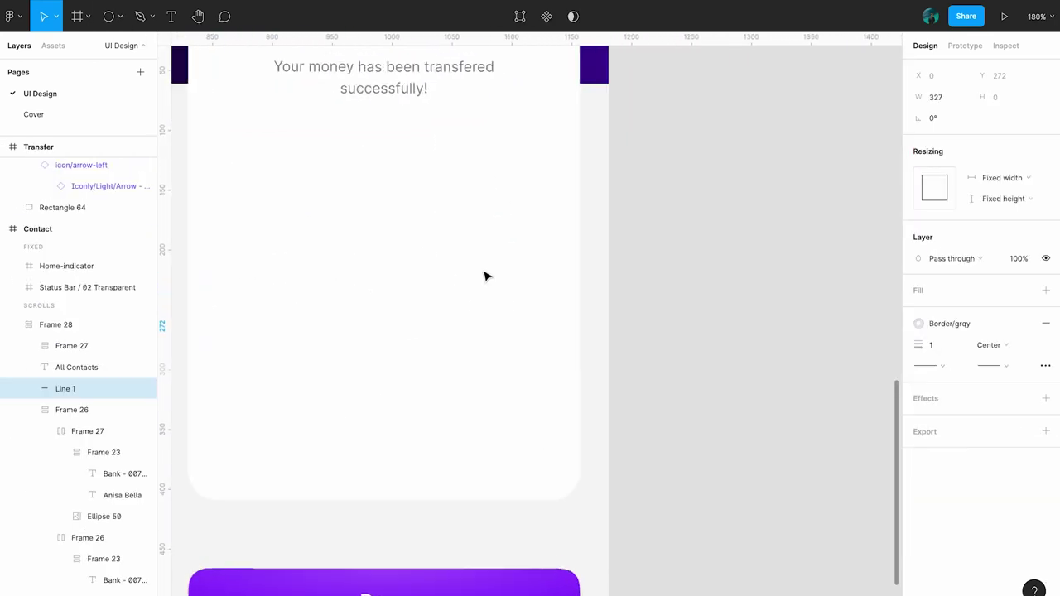
{"action": "scroll", "coordinate": [464, 315], "scroll_direction": "up", "scroll_amount": 3}
{"action": "key", "text": "ctrl+v"}
{"action": "left_click_drag", "start_coordinate": [564, 162], "coordinate": [592, 250]}
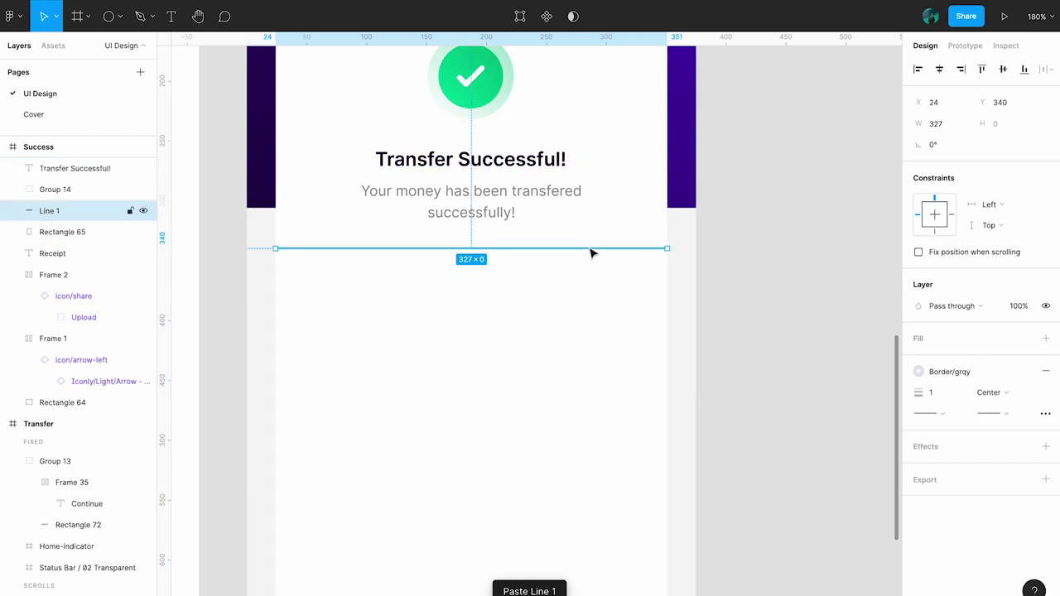
{"action": "left_click", "coordinate": [772, 267]}
Step: Turn a copy of the message into a left-aligned 14 px 'Transfer Amount' label
{"action": "scroll", "coordinate": [774, 269], "scroll_direction": "left", "scroll_amount": 1}
{"action": "left_click", "coordinate": [515, 193]}
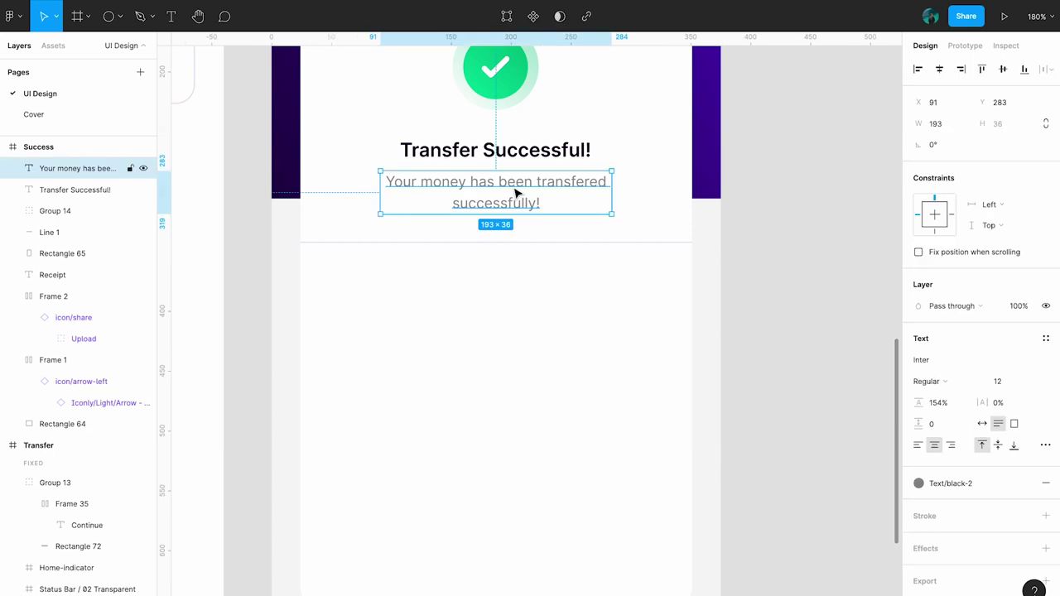
{"action": "left_click_drag", "start_coordinate": [518, 203], "coordinate": [461, 292]}
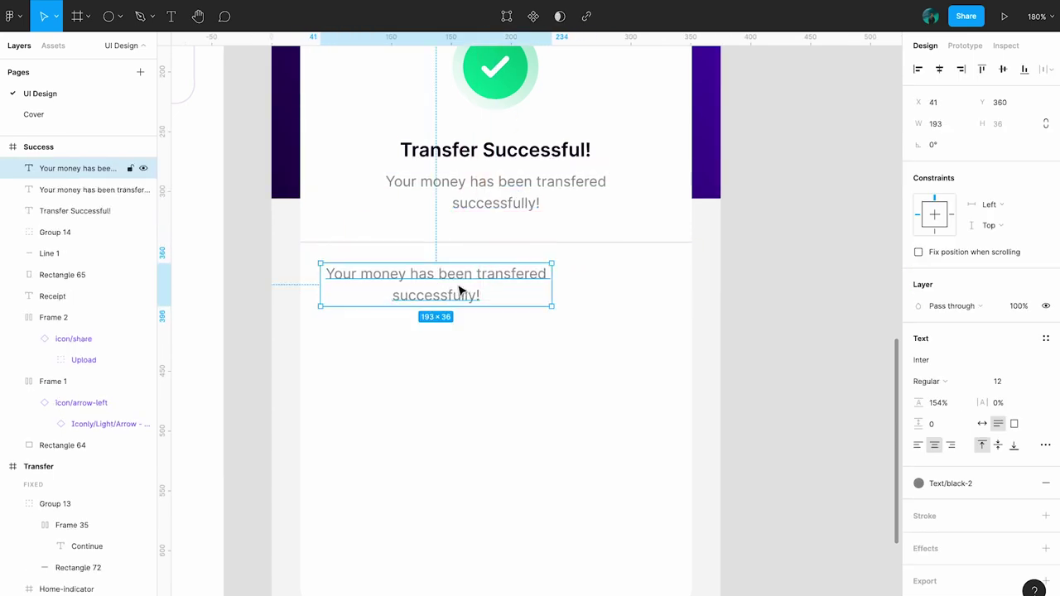
{"action": "double_click", "coordinate": [461, 292]}
{"action": "type", "text": "Transfer Amount"}
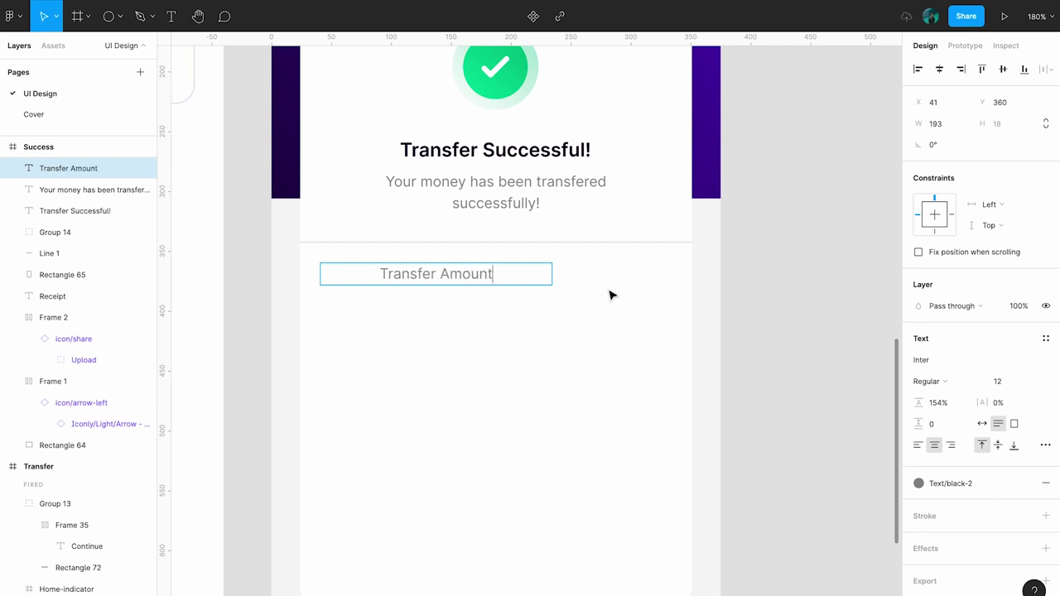
{"action": "key", "text": "Escape"}
{"action": "key", "text": "ctrl+alt+l"}
{"action": "left_click", "coordinate": [999, 381]}
{"action": "type", "text": "14"}
{"action": "key", "text": "Return"}
{"action": "double_click", "coordinate": [551, 273]}
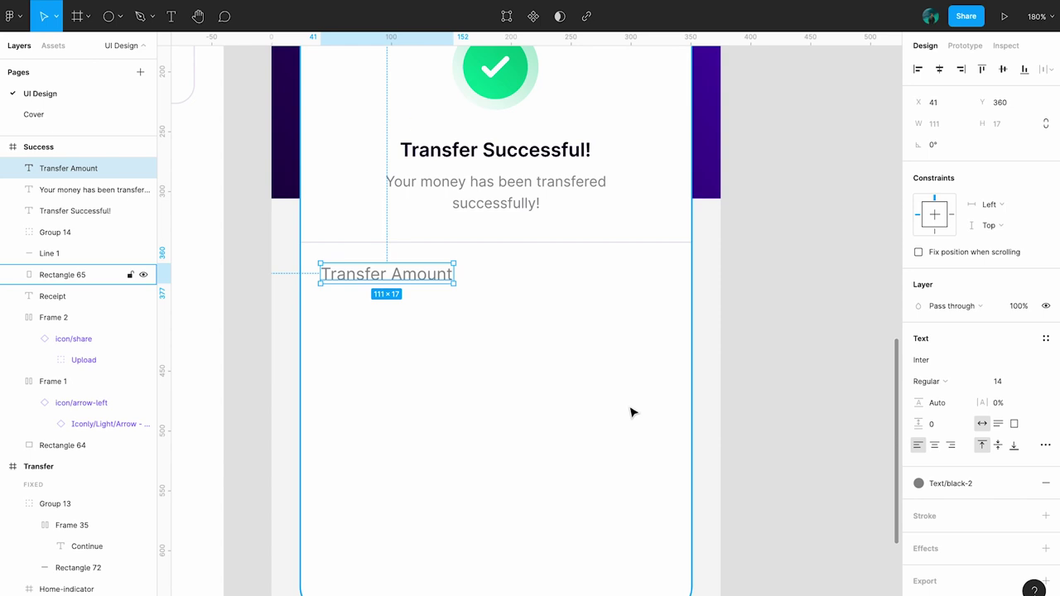
Step: Duplicate the label into a 287-wide auto layout row with space-between spacing
{"action": "left_click_drag", "start_coordinate": [414, 274], "coordinate": [563, 274]}
{"action": "key", "text": "shift+a"}
{"action": "left_click", "coordinate": [1045, 241]}
{"action": "left_click", "coordinate": [970, 353]}
{"action": "left_click", "coordinate": [973, 372]}
{"action": "left_click", "coordinate": [936, 144]}
{"action": "type", "text": "287"}
{"action": "key", "text": "Return"}
Step: Make the right label a Semi Bold, Color/background amount reading $120.24
{"action": "left_click", "coordinate": [625, 277]}
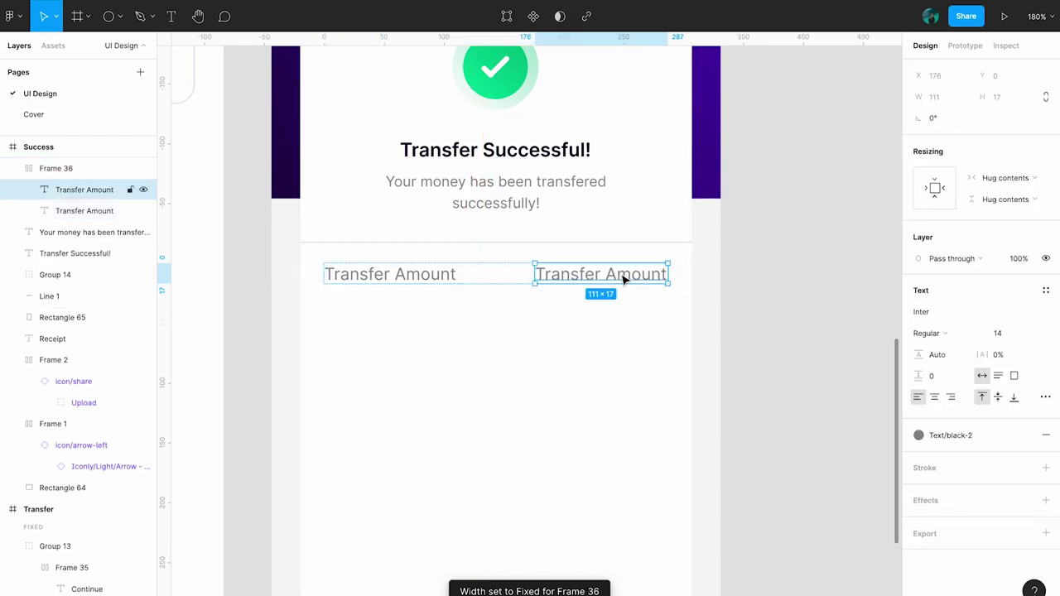
{"action": "left_click", "coordinate": [928, 333]}
{"action": "left_click", "coordinate": [936, 364]}
{"action": "left_click", "coordinate": [944, 435]}
{"action": "left_click", "coordinate": [928, 472]}
{"action": "left_click", "coordinate": [918, 434]}
{"action": "left_click", "coordinate": [972, 500]}
{"action": "double_click", "coordinate": [639, 277]}
{"action": "type", "text": "$120.24"}
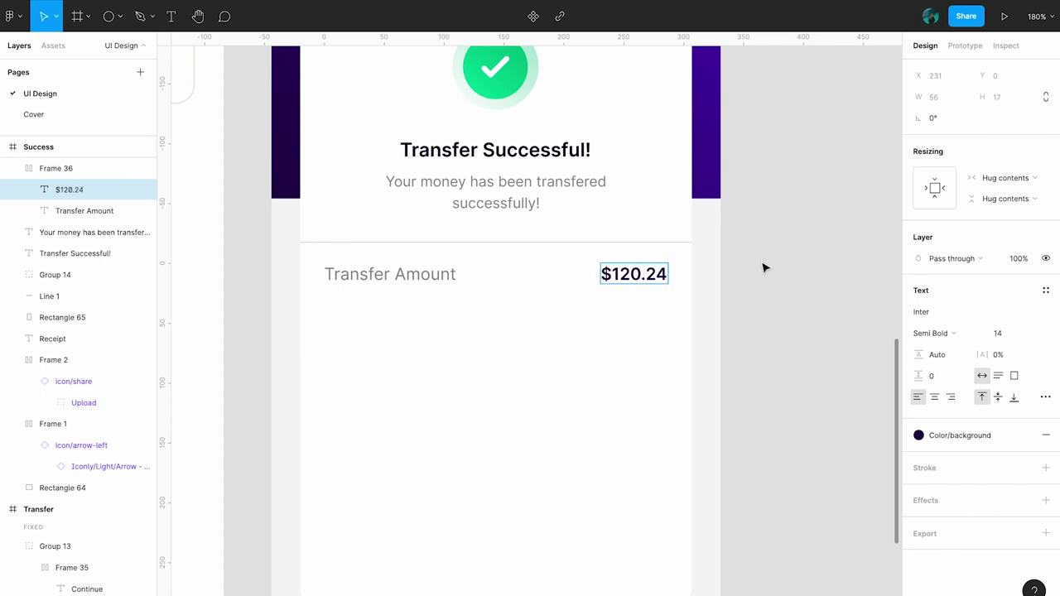
{"action": "left_click", "coordinate": [763, 268]}
{"action": "scroll", "coordinate": [757, 272], "scroll_direction": "down", "scroll_amount": 3}
{"action": "left_click", "coordinate": [729, 280]}
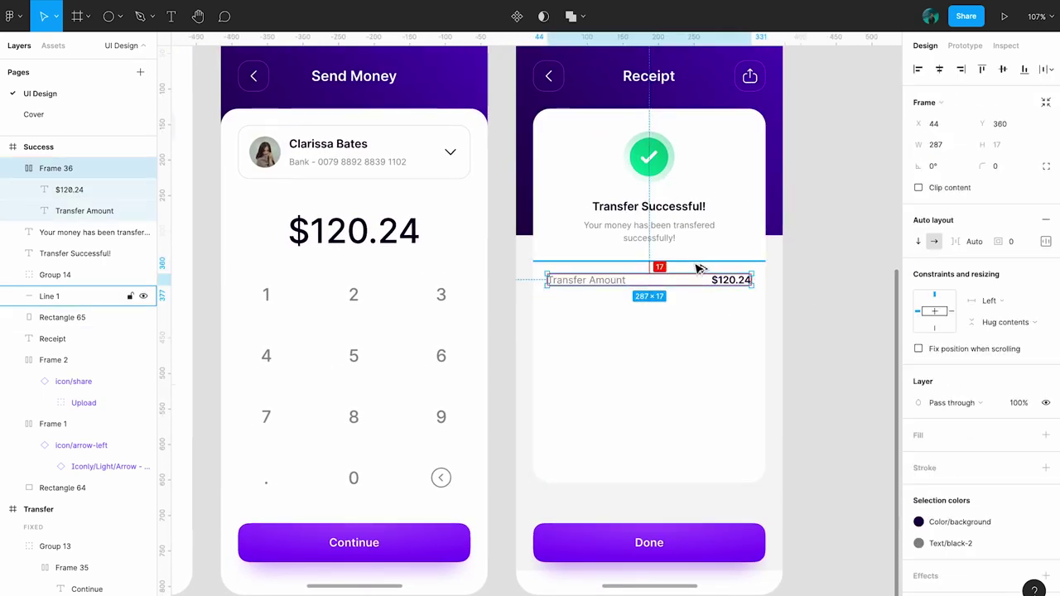
{"action": "left_click", "coordinate": [804, 253]}
{"action": "scroll", "coordinate": [804, 253], "scroll_direction": "right", "scroll_amount": 3}
{"action": "left_click", "coordinate": [356, 162], "text": "ctrl"}
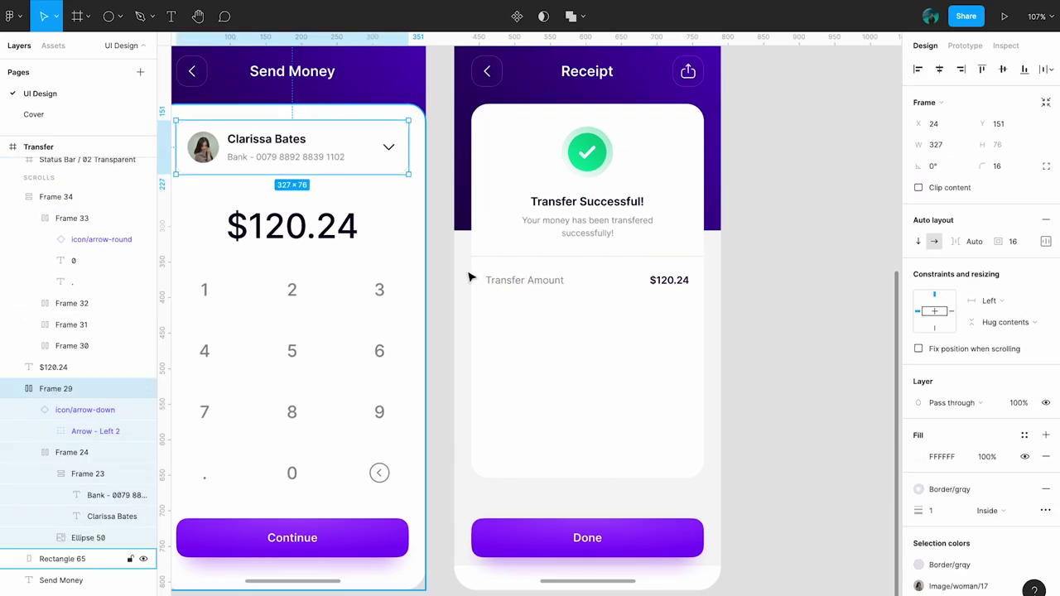
{"action": "key", "text": "ctrl+c"}
{"action": "scroll", "coordinate": [497, 295], "scroll_direction": "up", "scroll_amount": 3}
{"action": "key", "text": "ctrl+v"}
{"action": "left_click_drag", "start_coordinate": [568, 106], "coordinate": [569, 341]}
Step: Remove the card's dropdown arrow and set its auto layout spacing to Space between
{"action": "left_click", "coordinate": [664, 352], "text": "ctrl"}
{"action": "key", "text": "Delete"}
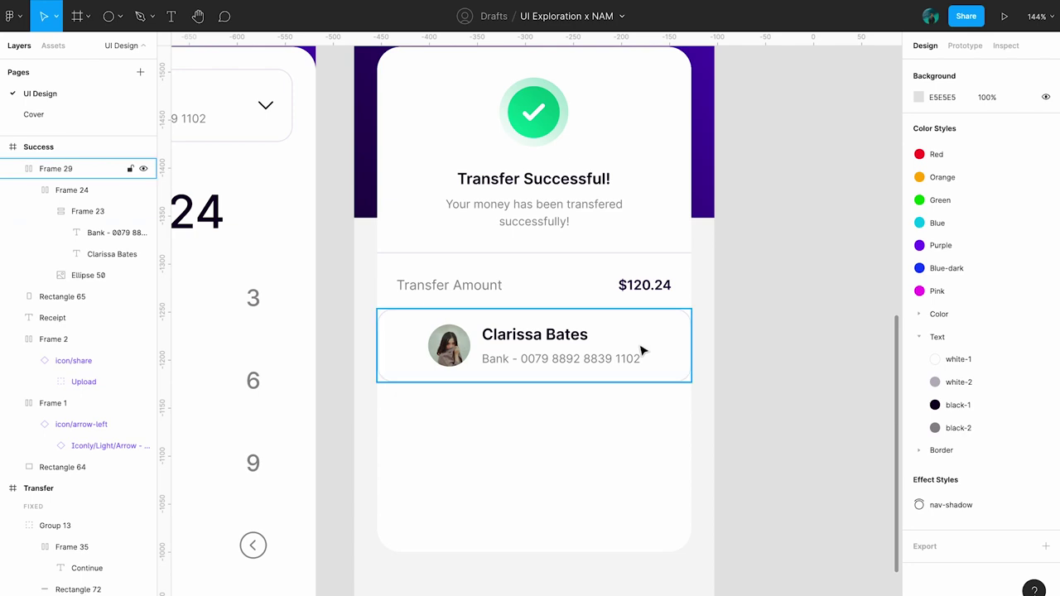
{"action": "left_click", "coordinate": [665, 352]}
{"action": "left_click", "coordinate": [1046, 241]}
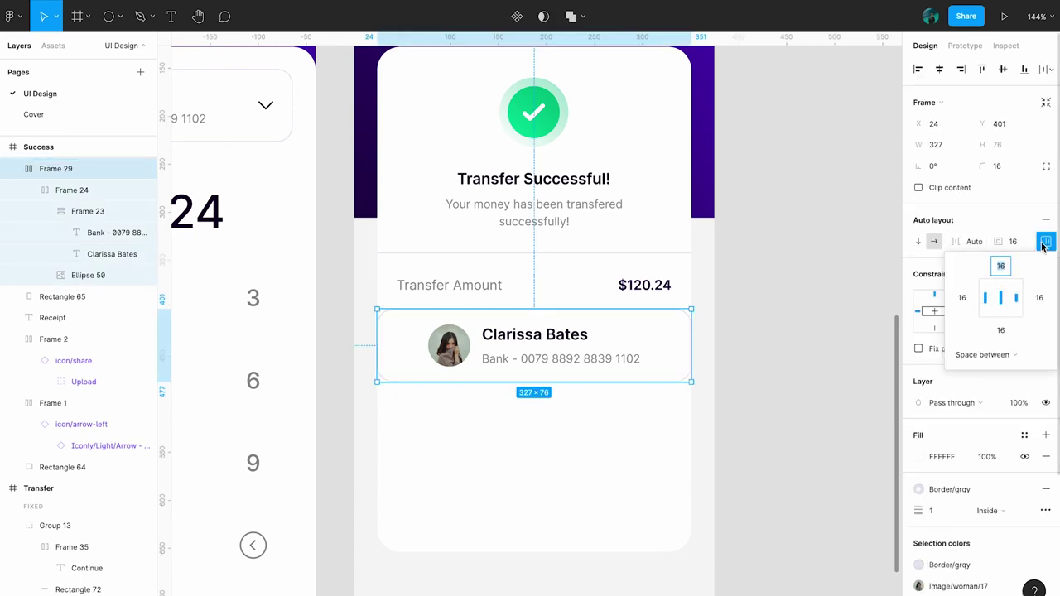
{"action": "left_click", "coordinate": [982, 359]}
{"action": "left_click", "coordinate": [817, 296]}
Step: Shift the card right and narrow it to 287 width to match the Transfer Amount row
{"action": "mouse_move", "coordinate": [490, 419]}
{"action": "left_mouse_down"}
{"action": "mouse_move", "coordinate": [508, 421]}
{"action": "mouse_move", "coordinate": [444, 286]}
{"action": "left_mouse_up"}
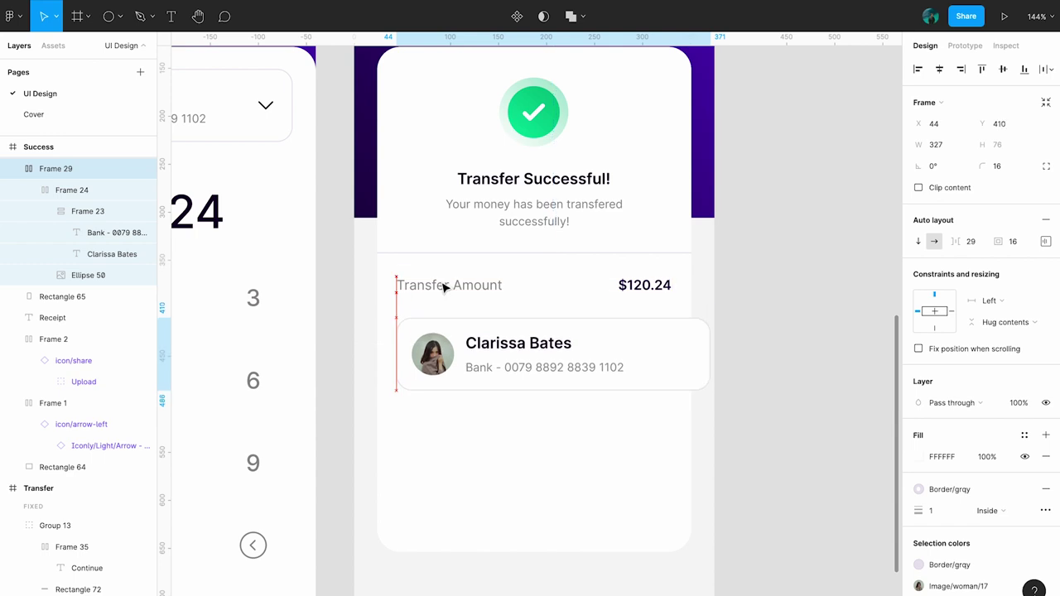
{"action": "left_click_drag", "start_coordinate": [709, 361], "coordinate": [674, 361]}
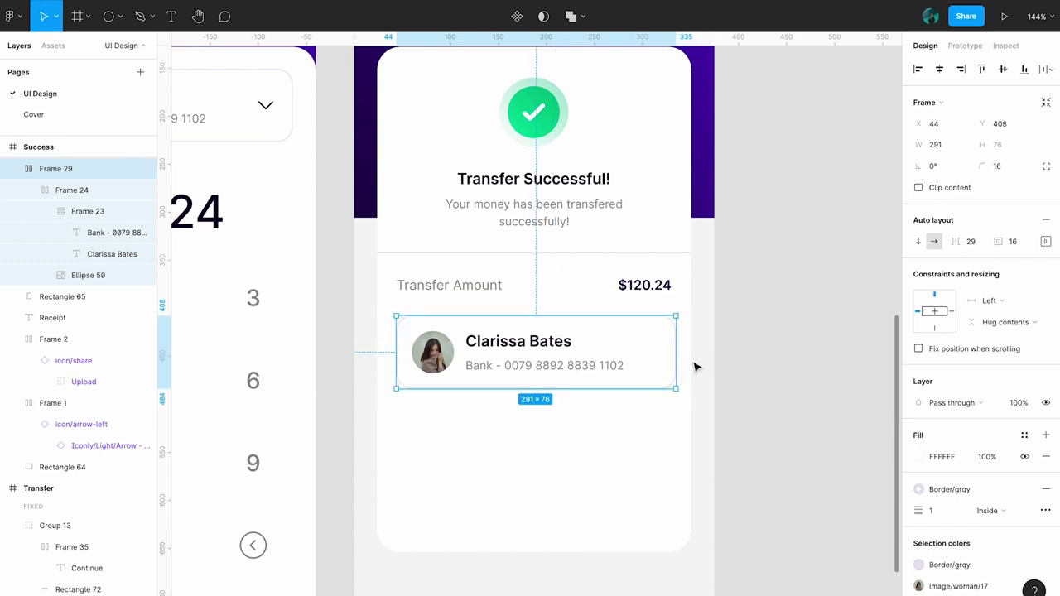
{"action": "left_click", "coordinate": [751, 354]}
{"action": "left_click", "coordinate": [580, 352]}
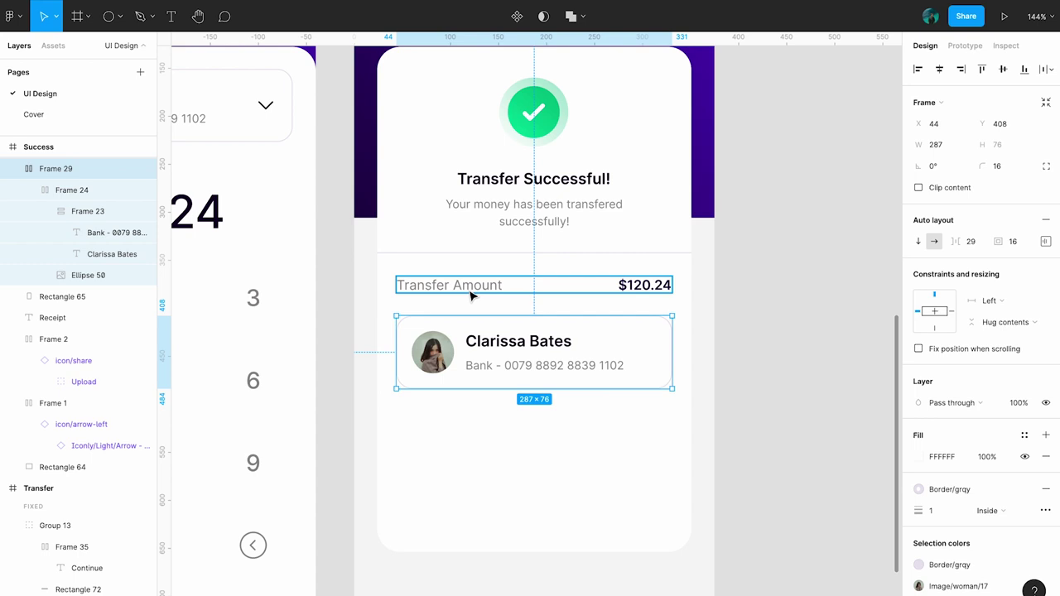
{"action": "left_click", "coordinate": [710, 307]}
{"action": "scroll", "coordinate": [572, 397], "scroll_direction": "down", "scroll_amount": 2}
{"action": "left_click", "coordinate": [468, 253]}
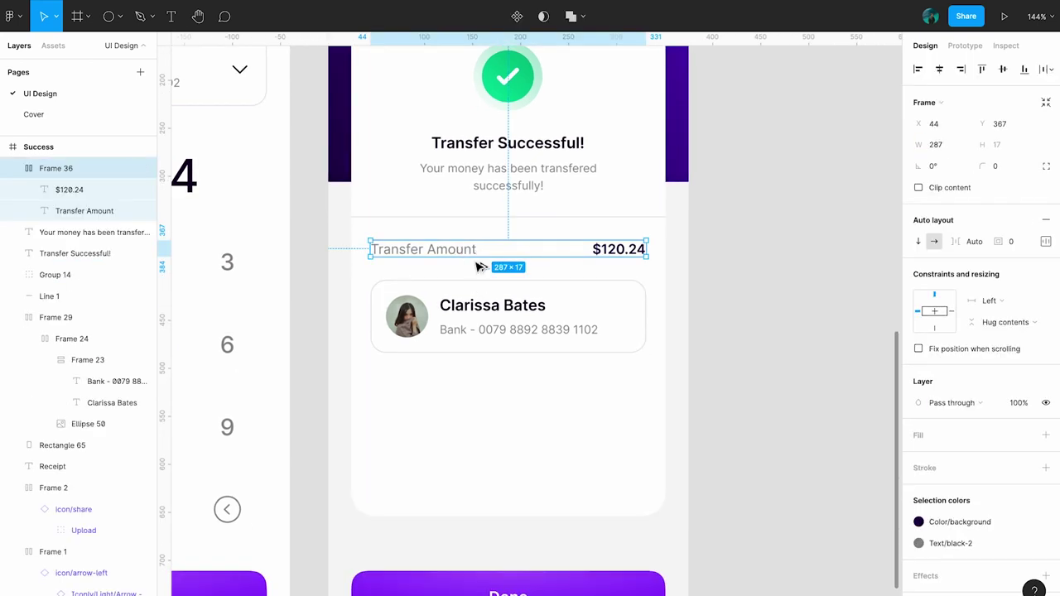
Step: Duplicate the Transfer Amount row below the card and stack the card and rows in auto layout
{"action": "left_click_drag", "start_coordinate": [479, 267], "coordinate": [467, 423], "text": "alt"}
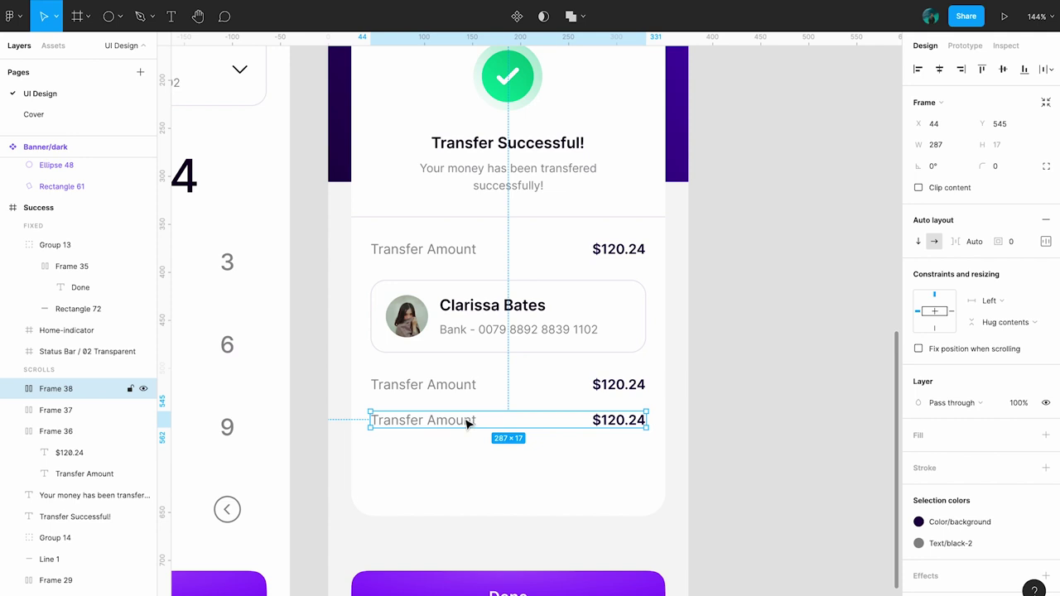
{"action": "key", "text": "Down"}
{"action": "key", "text": "Down"}
{"action": "key", "text": "Down"}
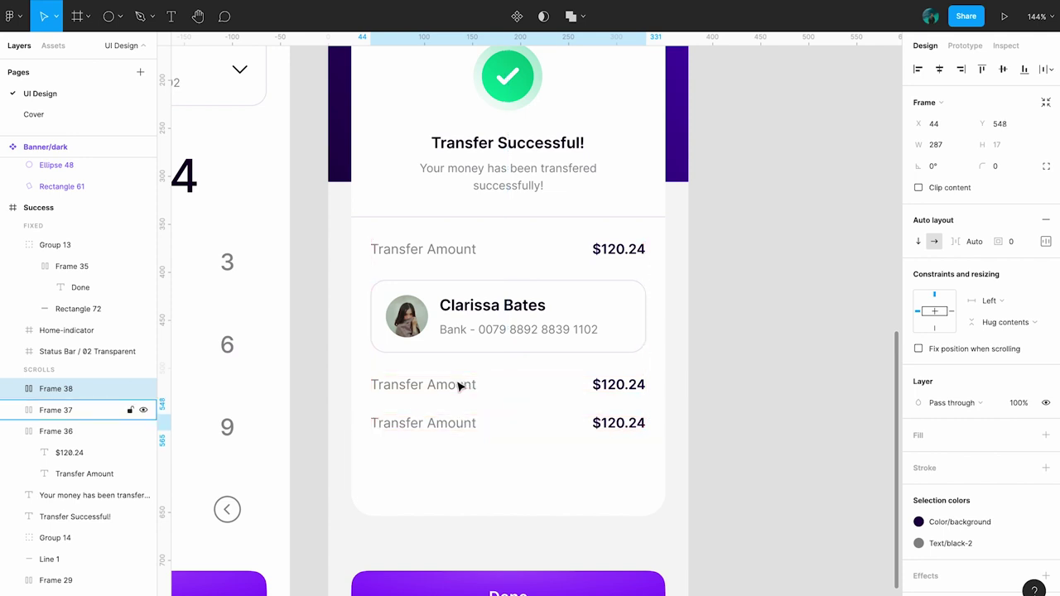
{"action": "left_click", "coordinate": [473, 331]}
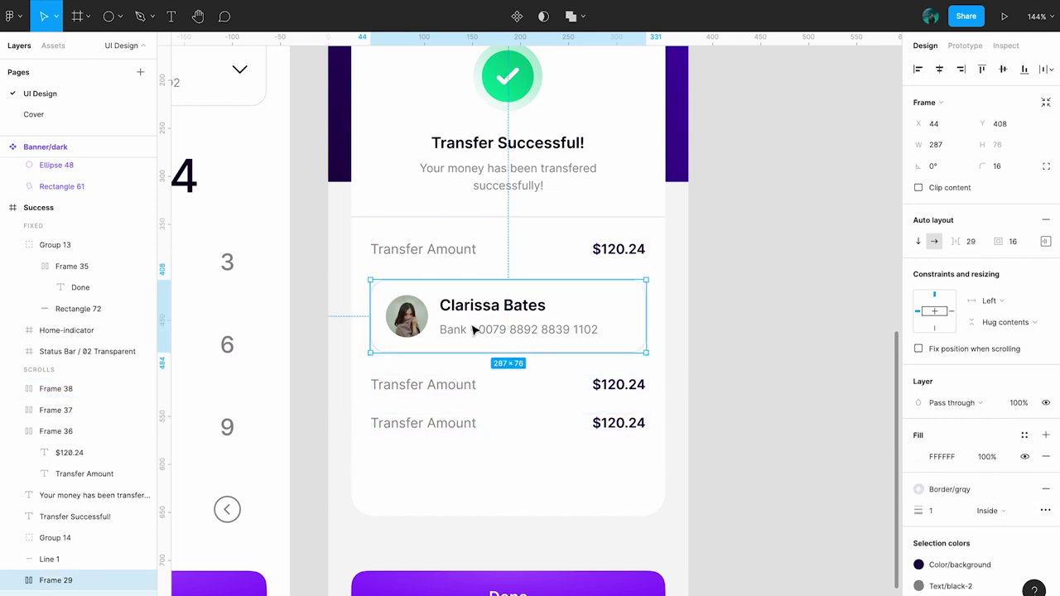
{"action": "left_click", "coordinate": [447, 384], "text": "shift"}
{"action": "left_click", "coordinate": [424, 424], "text": "shift"}
{"action": "left_click", "coordinate": [435, 254], "text": "shift"}
{"action": "key", "text": "shift+a"}
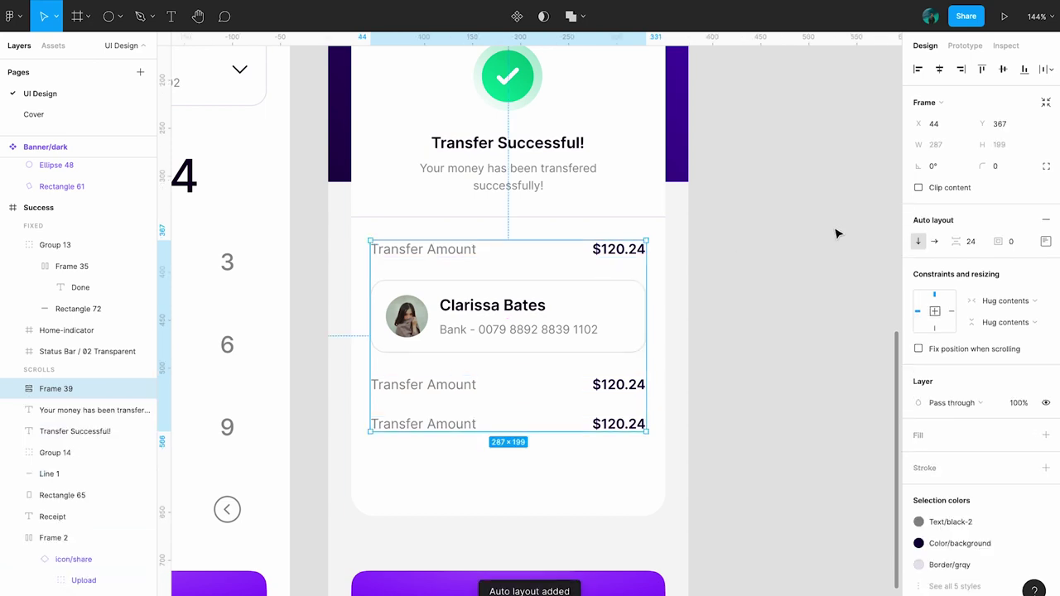
Step: Relabel the second row 'Date & Time' and give it the transfer date and time
{"action": "left_click", "coordinate": [821, 359]}
{"action": "double_click", "coordinate": [467, 385]}
{"action": "type", "text": "Date & Time"}
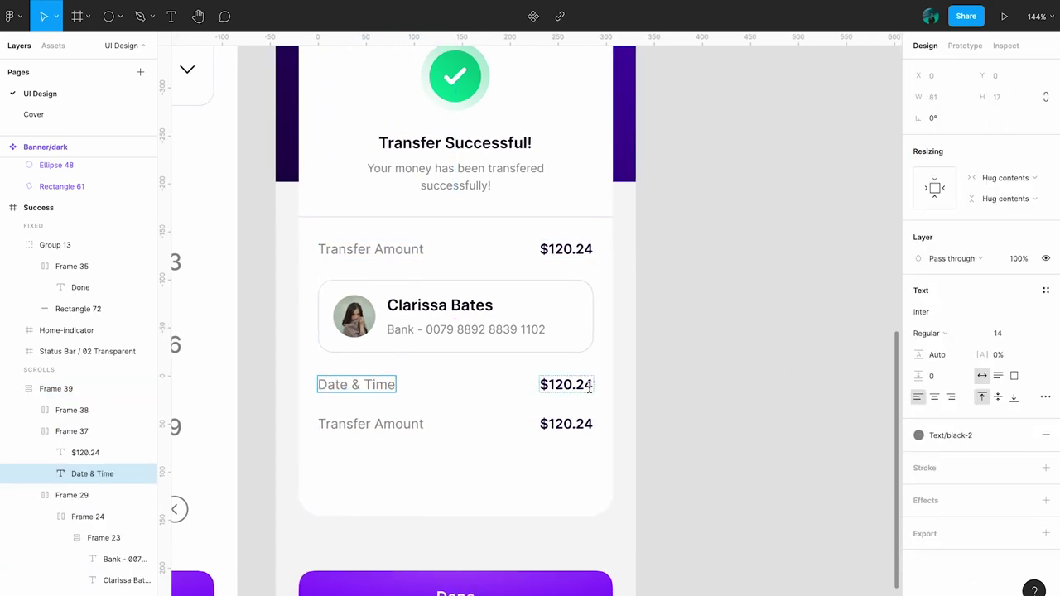
{"action": "double_click", "coordinate": [580, 386]}
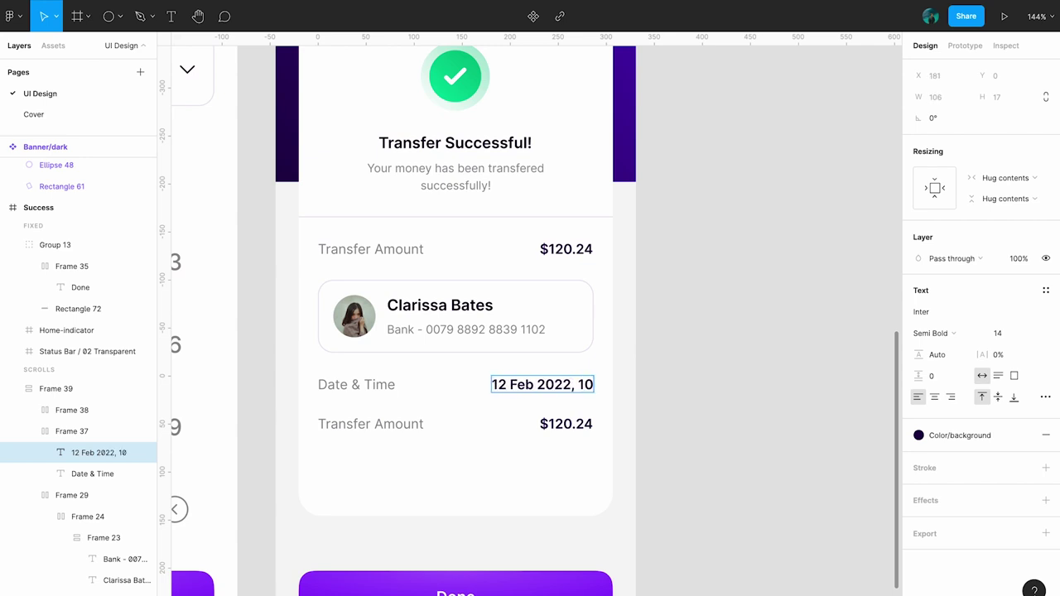
{"action": "type", "text": "0 PM"}
Step: Relabel the last row 'No. Ref' and enter the reference number as its value
{"action": "double_click", "coordinate": [567, 423]}
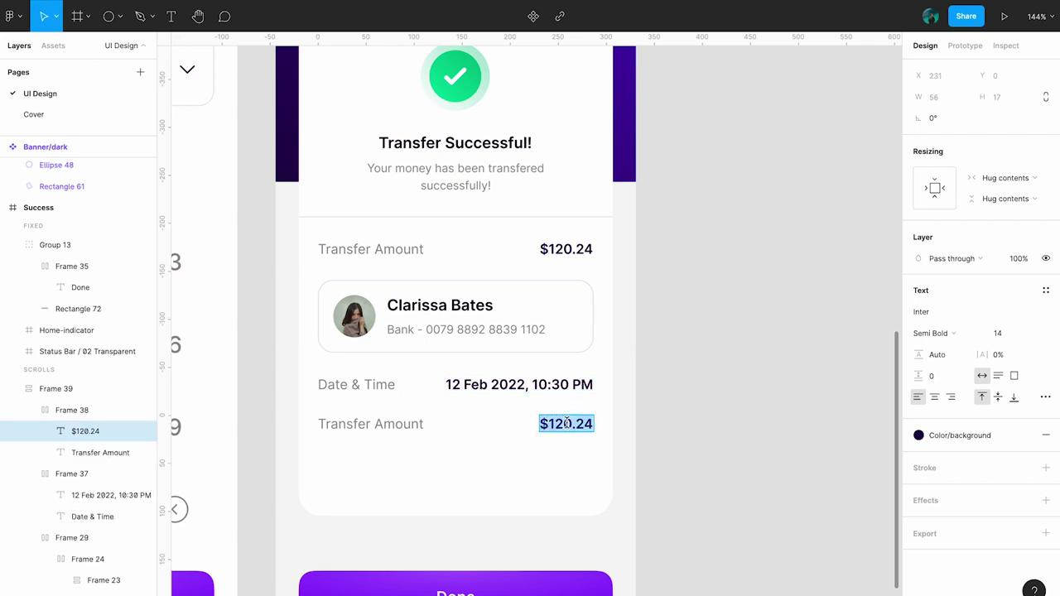
{"action": "scroll", "coordinate": [566, 423], "scroll_direction": "down", "scroll_amount": 5}
{"action": "scroll", "coordinate": [569, 428], "scroll_direction": "up", "scroll_amount": 4}
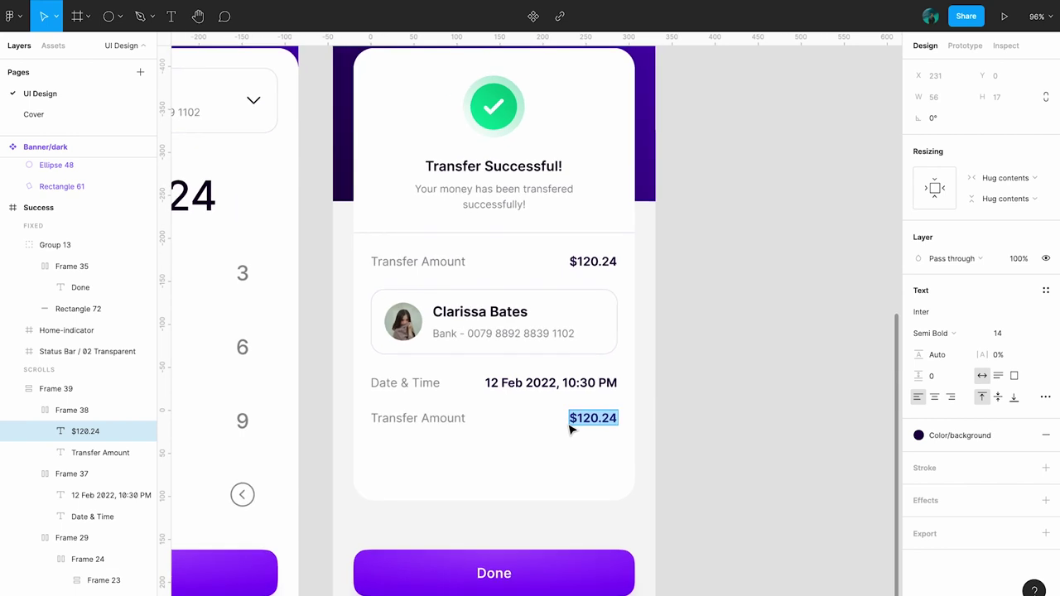
{"action": "double_click", "coordinate": [423, 419]}
{"action": "type", "text": "No. Ref"}
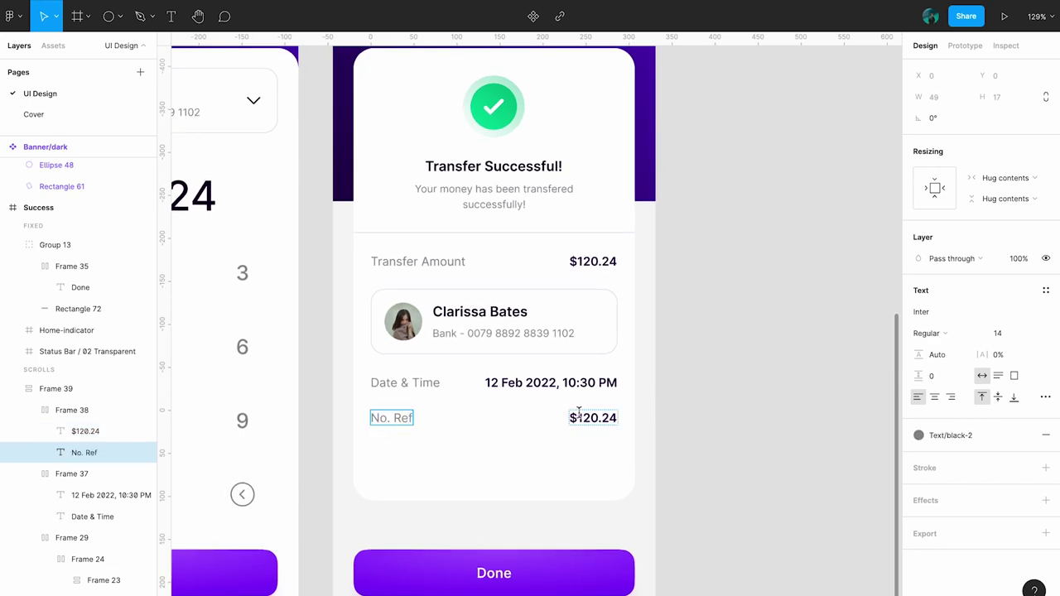
{"action": "double_click", "coordinate": [575, 416]}
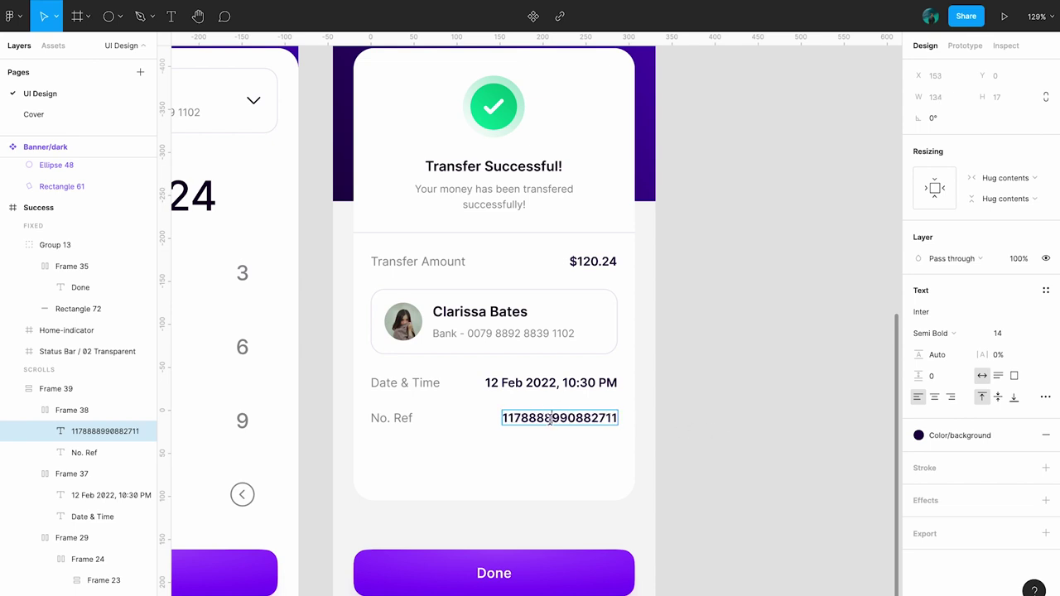
{"action": "key", "text": "Escape"}
{"action": "key", "text": "Escape"}
{"action": "scroll", "coordinate": [473, 464], "scroll_direction": "up", "scroll_amount": 2}
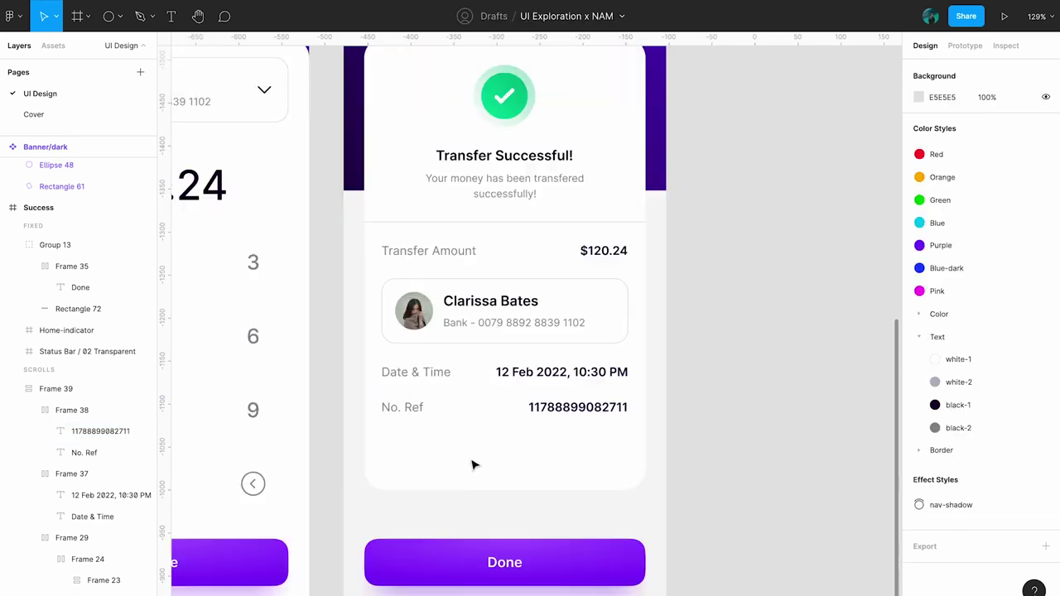
{"action": "scroll", "coordinate": [473, 464], "scroll_direction": "down", "scroll_amount": 3}
{"action": "left_click", "coordinate": [499, 484]}
Step: Duplicate the card shape into a 58 px bottom strip with 0 top corner radii
{"action": "key", "text": "ctrl+c"}
{"action": "key", "text": "ctrl+v"}
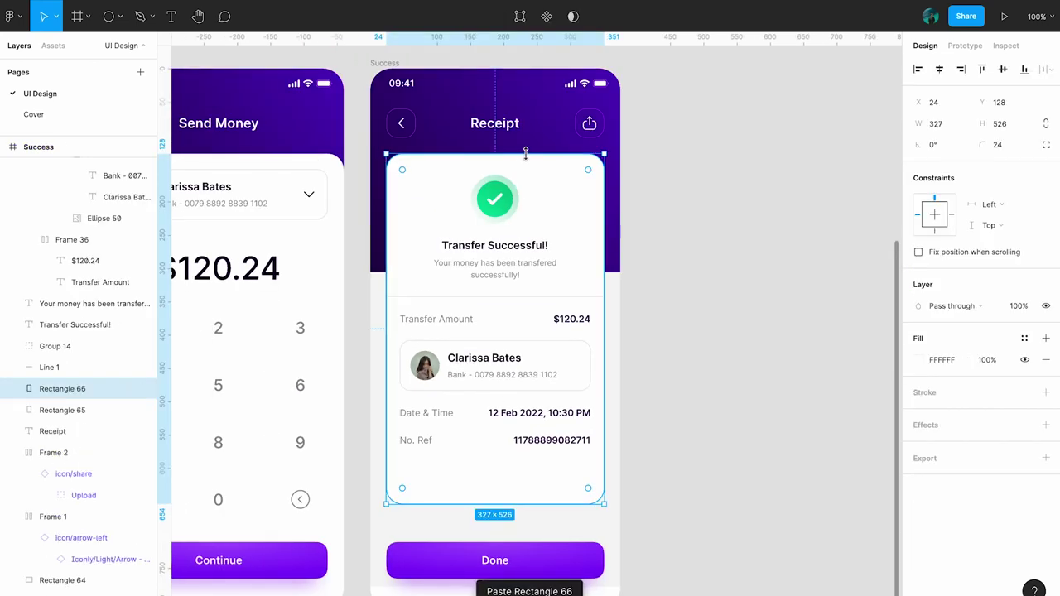
{"action": "left_click_drag", "start_coordinate": [518, 154], "coordinate": [519, 467]}
{"action": "left_click", "coordinate": [1046, 144]}
{"action": "left_click", "coordinate": [931, 165]}
{"action": "type", "text": "0"}
{"action": "key", "text": "Tab"}
{"action": "type", "text": "0"}
{"action": "key", "text": "Return"}
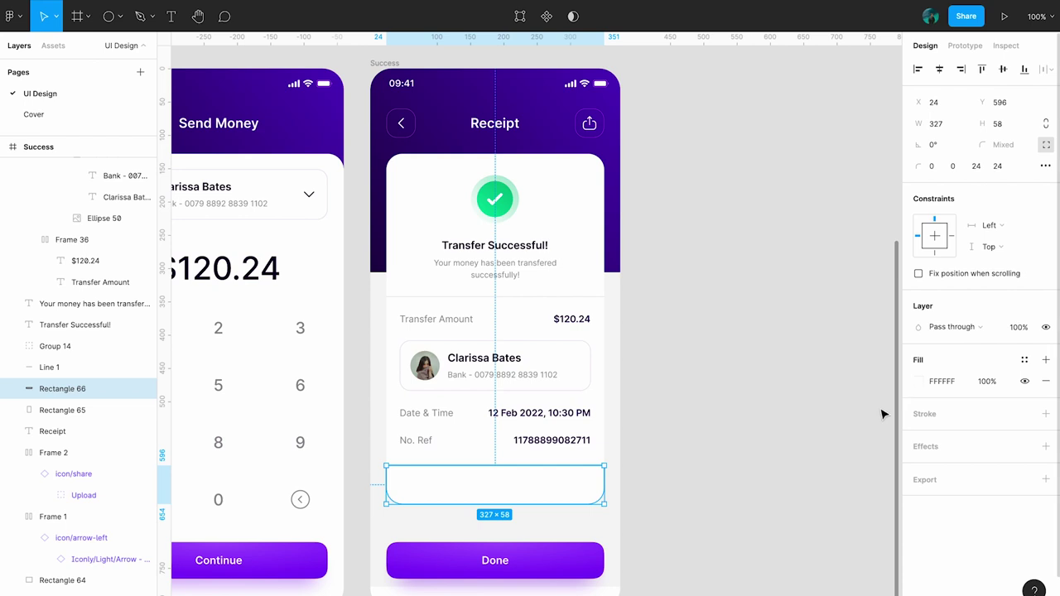
Step: Fill the footer strip with FAFAFA
{"action": "left_click", "coordinate": [968, 380]}
{"action": "type", "text": "fafafa"}
{"action": "key", "text": "Return"}
{"action": "scroll", "coordinate": [569, 397], "scroll_direction": "down", "scroll_amount": 2}
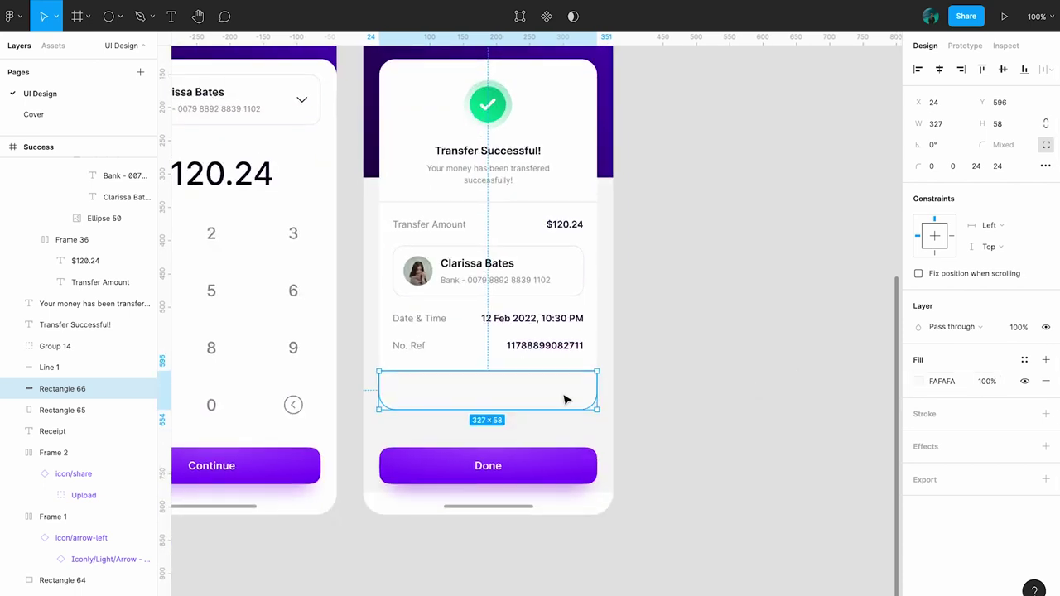
{"action": "scroll", "coordinate": [514, 372], "scroll_direction": "up", "scroll_amount": 3, "text": "ctrl"}
Step: Give the receipt card a drop shadow with blur 40, spread -10, colour 0A0118 at 8%
{"action": "left_click", "coordinate": [464, 347]}
{"action": "left_click", "coordinate": [1046, 425]}
{"action": "left_click", "coordinate": [919, 447]}
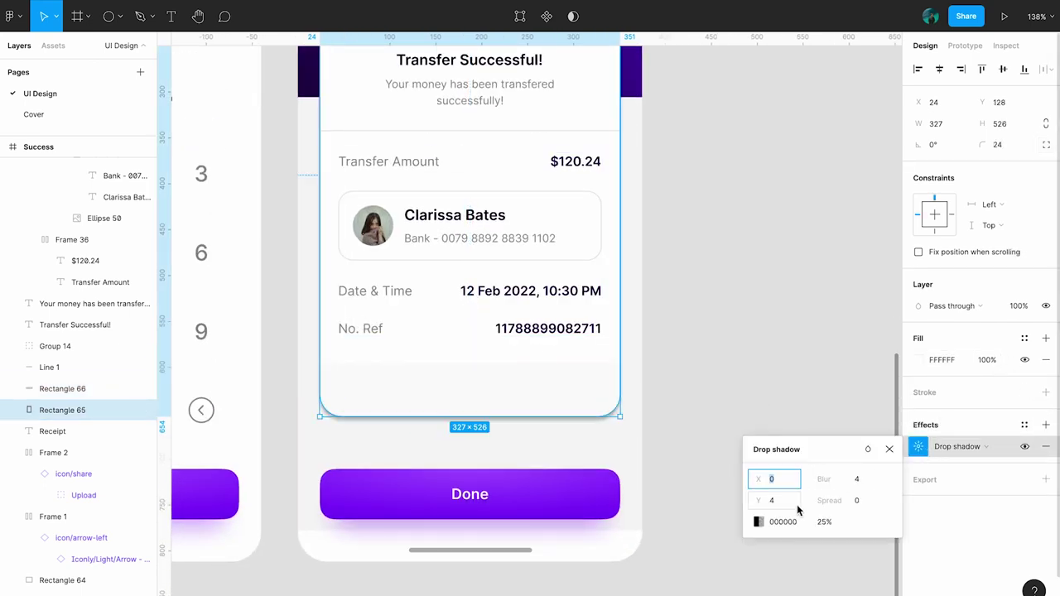
{"action": "left_click", "coordinate": [861, 480]}
{"action": "type", "text": "24"}
{"action": "key", "text": "Return"}
{"action": "key", "text": "shift+Up"}
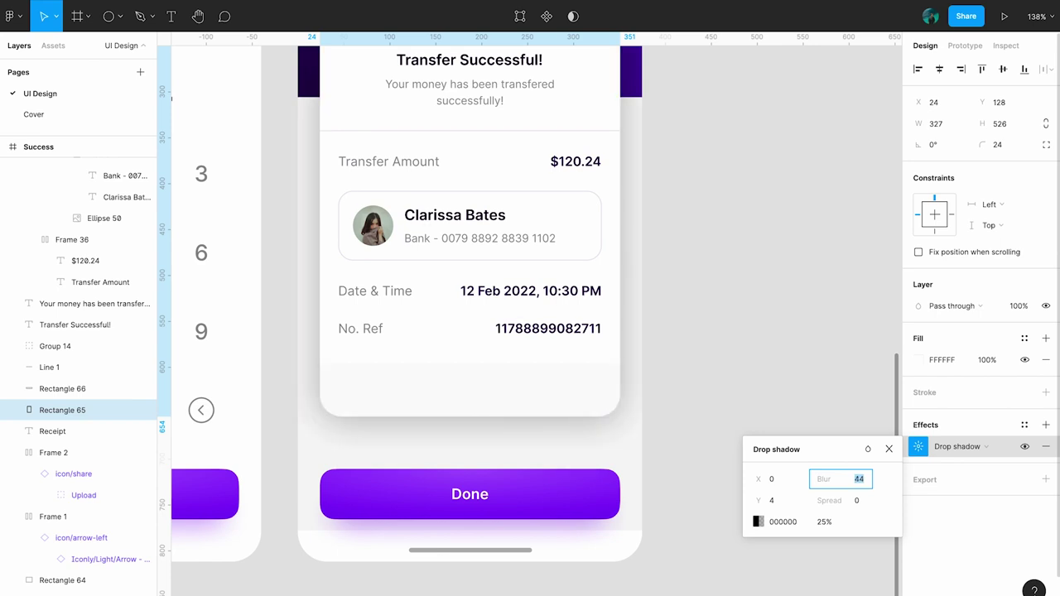
{"action": "key", "text": "Tab"}
{"action": "key", "text": "shift+Down"}
{"action": "type", "text": "8"}
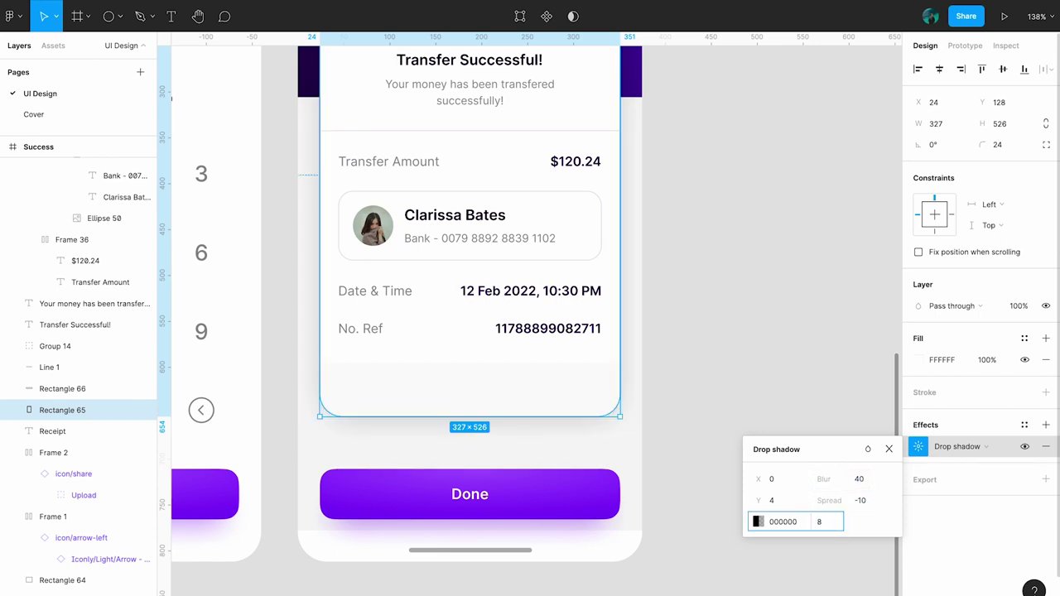
{"action": "left_click", "coordinate": [734, 553]}
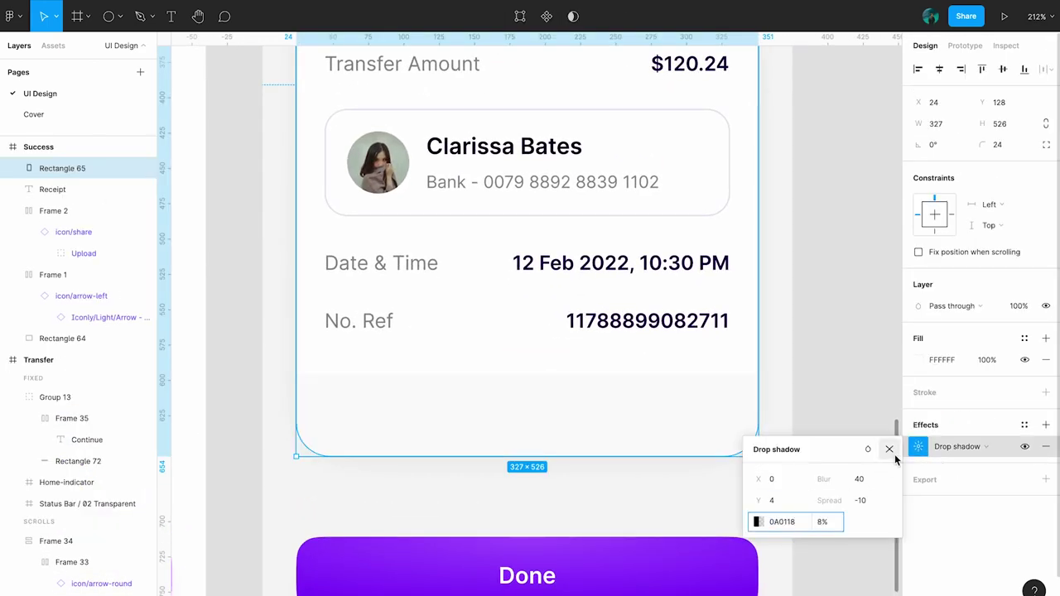
{"action": "left_click", "coordinate": [889, 450]}
Step: Duplicate the Date & Time row into the footer at text size 16 and extend the card over it
{"action": "left_click", "coordinate": [592, 303]}
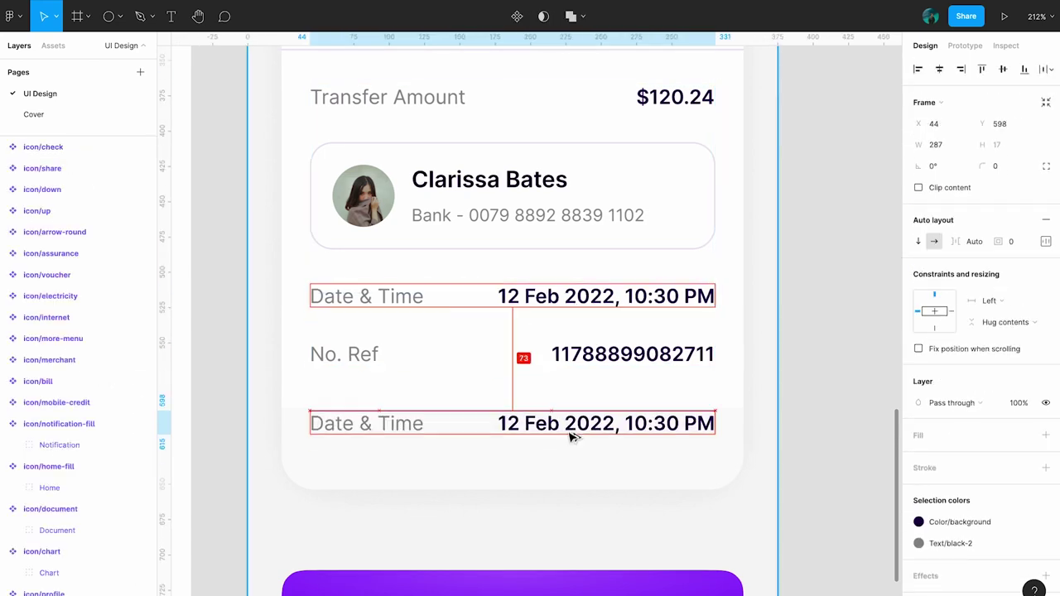
{"action": "left_click_drag", "start_coordinate": [574, 435], "coordinate": [573, 455]}
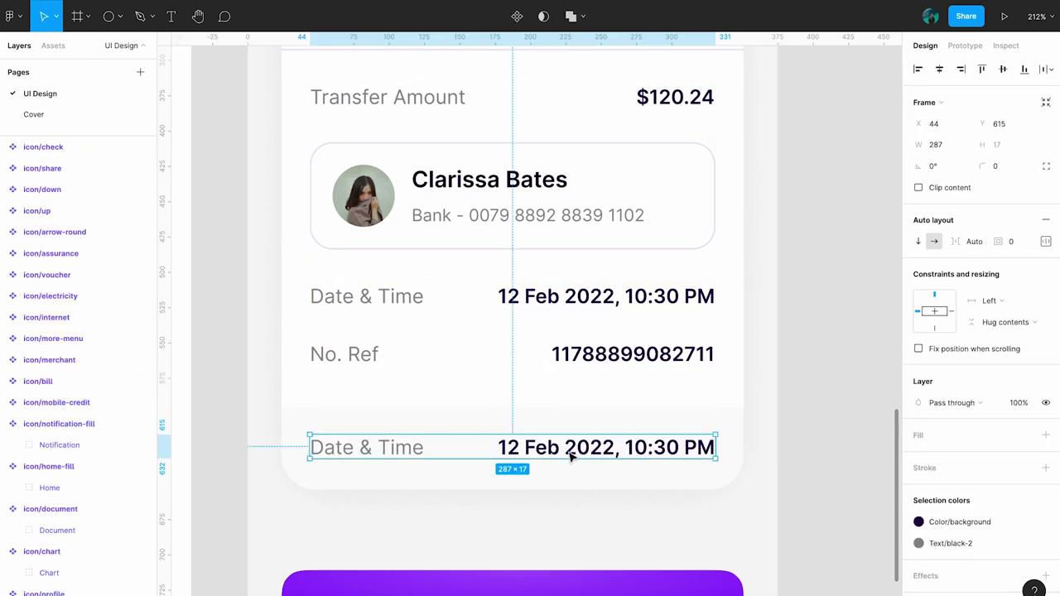
{"action": "key", "text": "Return"}
{"action": "left_click", "coordinate": [1002, 333]}
{"action": "type", "text": "16"}
{"action": "key", "text": "Return"}
{"action": "key", "text": "Escape"}
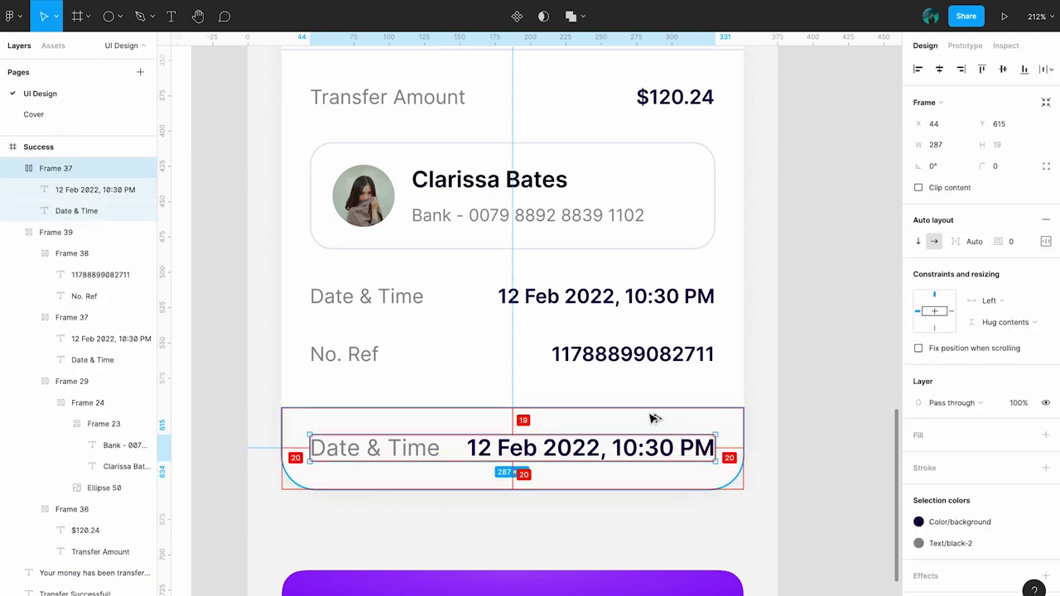
{"action": "left_click", "coordinate": [675, 416]}
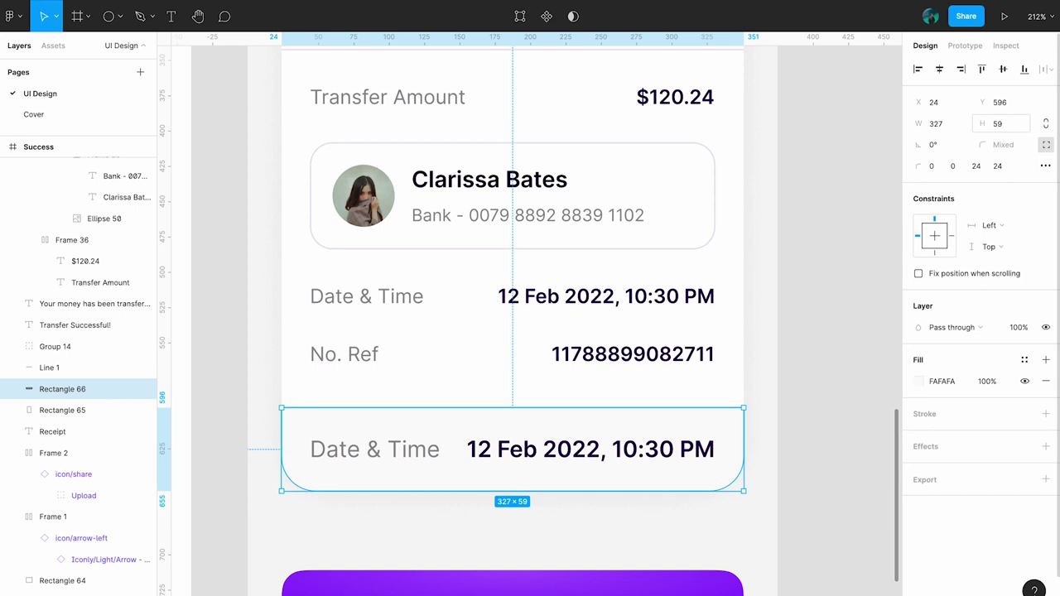
{"action": "left_click", "coordinate": [610, 466]}
{"action": "mouse_move", "coordinate": [556, 489]}
{"action": "left_mouse_down"}
{"action": "mouse_move", "coordinate": [557, 505]}
{"action": "mouse_move", "coordinate": [560, 493]}
{"action": "left_mouse_up"}
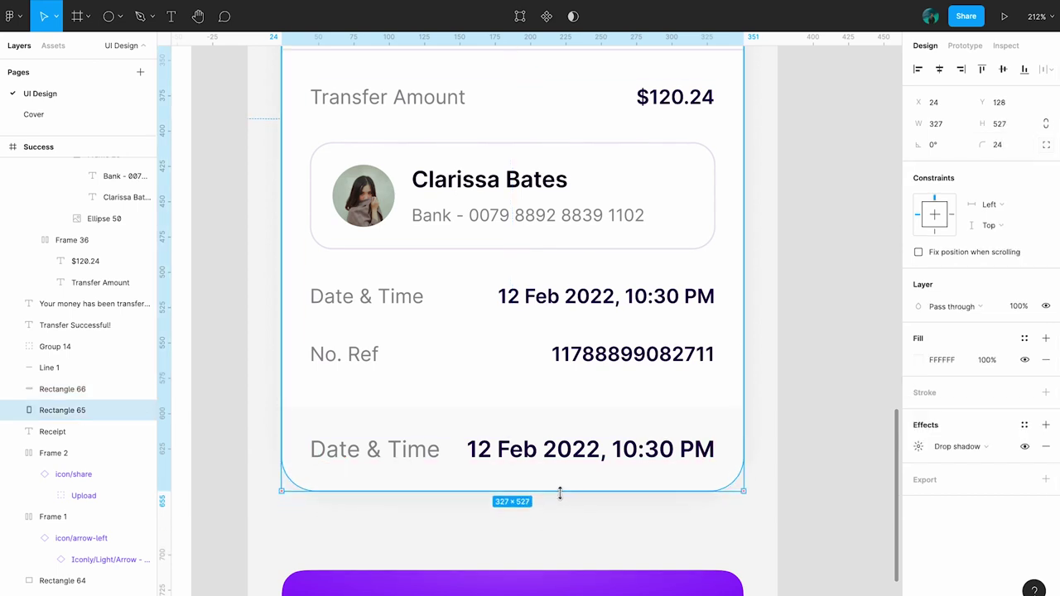
Step: Align the footer text left and retype it as 'See Detail'
{"action": "left_click", "coordinate": [589, 449]}
{"action": "key", "text": "Left"}
{"action": "key", "text": "Return"}
{"action": "type", "text": "See"}
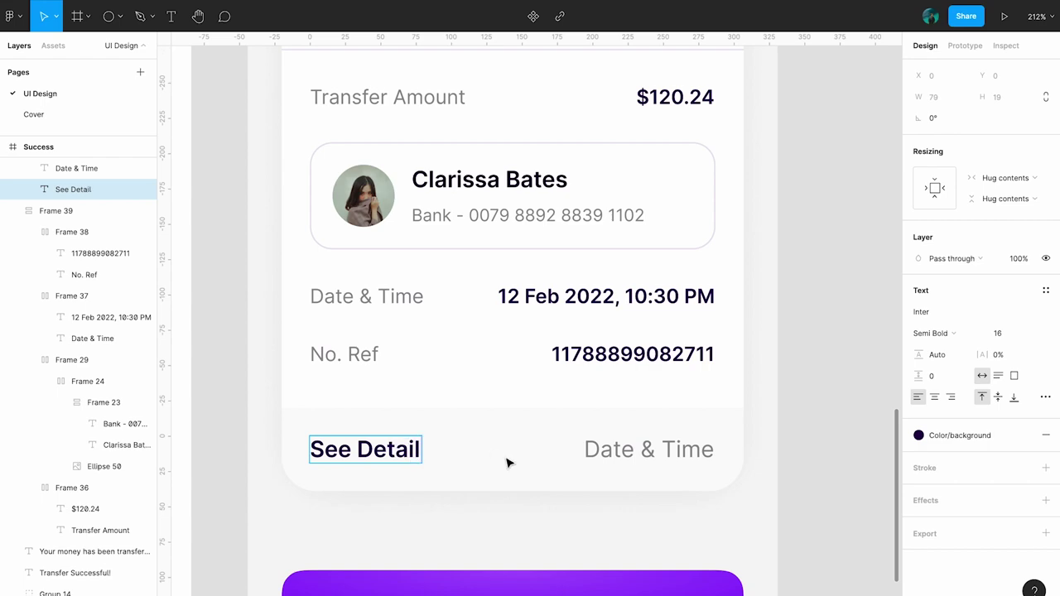
{"action": "scroll", "coordinate": [509, 463], "scroll_direction": "down", "scroll_amount": 5}
{"action": "left_click", "coordinate": [663, 426]}
{"action": "scroll", "coordinate": [539, 455], "scroll_direction": "up", "scroll_amount": 2}
Step: Paste the Send Money down-arrow icon into the See Detail row and delete the leftover text
{"action": "left_click", "coordinate": [467, 249]}
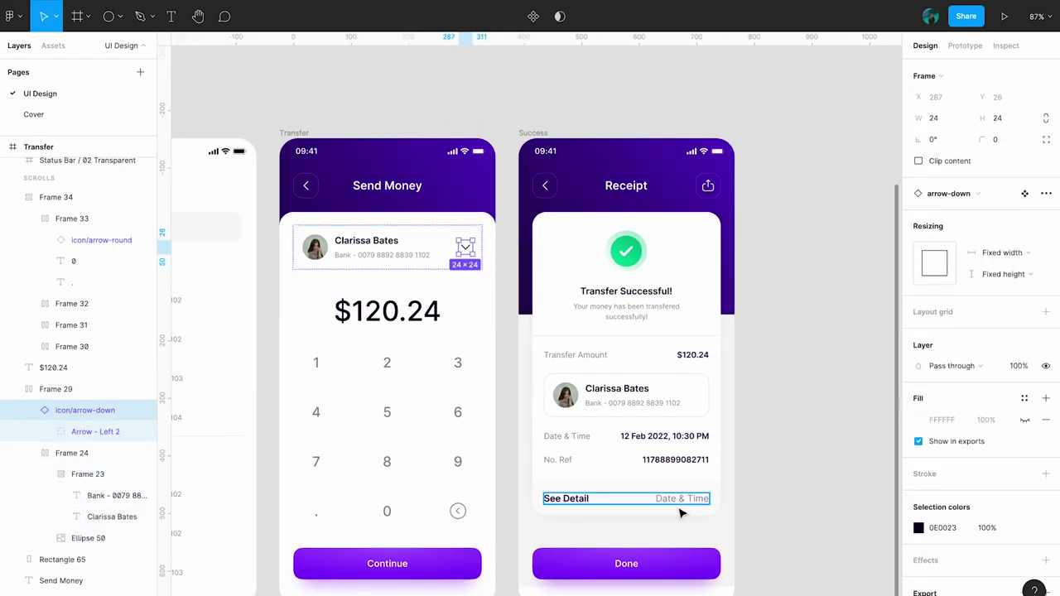
{"action": "key", "text": "ctrl+c"}
{"action": "scroll", "coordinate": [655, 480], "scroll_direction": "down", "scroll_amount": 2}
{"action": "scroll", "coordinate": [588, 415], "scroll_direction": "up", "scroll_amount": 5}
{"action": "left_click", "coordinate": [514, 381]}
{"action": "key", "text": "ctrl+v"}
{"action": "left_click", "coordinate": [661, 386]}
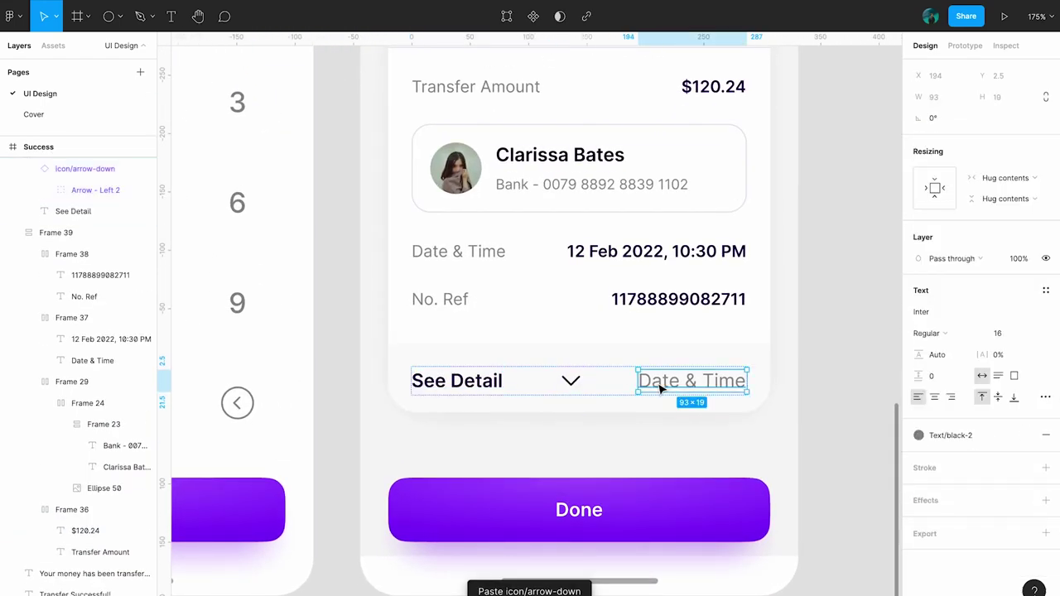
{"action": "key", "text": "Delete"}
Step: Shrink the footer's down-arrow icon to size 14
{"action": "left_click", "coordinate": [725, 381]}
{"action": "left_click", "coordinate": [733, 384]}
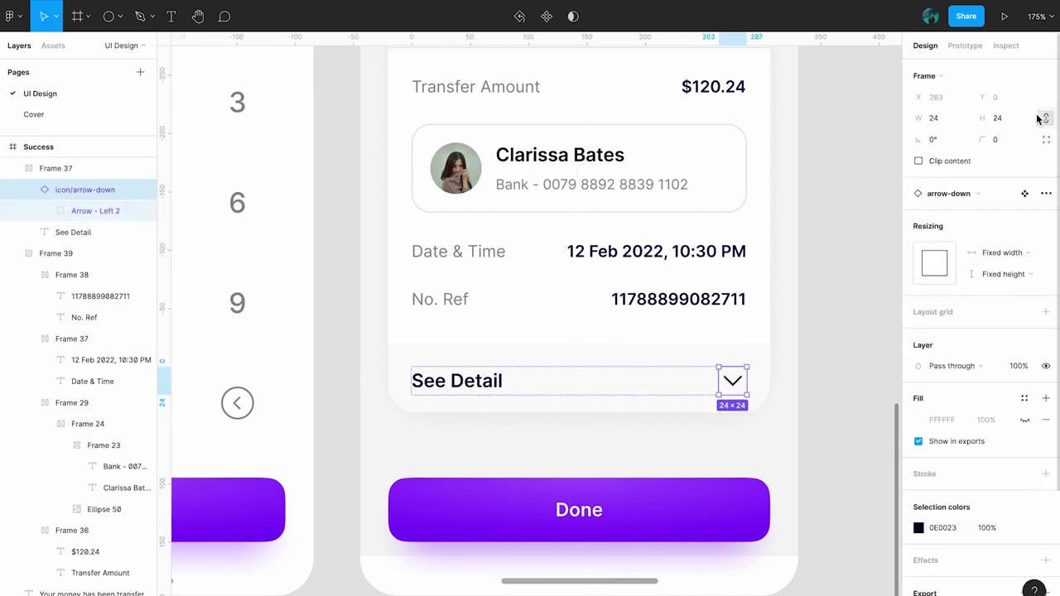
{"action": "left_click", "coordinate": [936, 118]}
{"action": "type", "text": "14"}
{"action": "key", "text": "Return"}
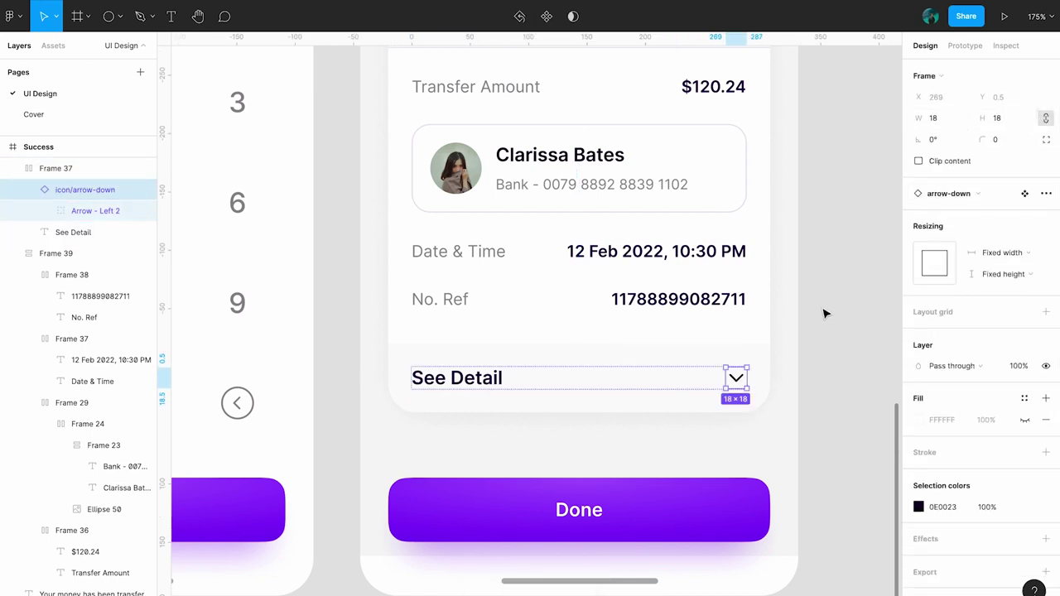
{"action": "left_click", "coordinate": [824, 314]}
{"action": "scroll", "coordinate": [514, 397], "scroll_direction": "down", "scroll_amount": 5}
{"action": "left_click", "coordinate": [500, 468]}
{"action": "left_click", "coordinate": [655, 436]}
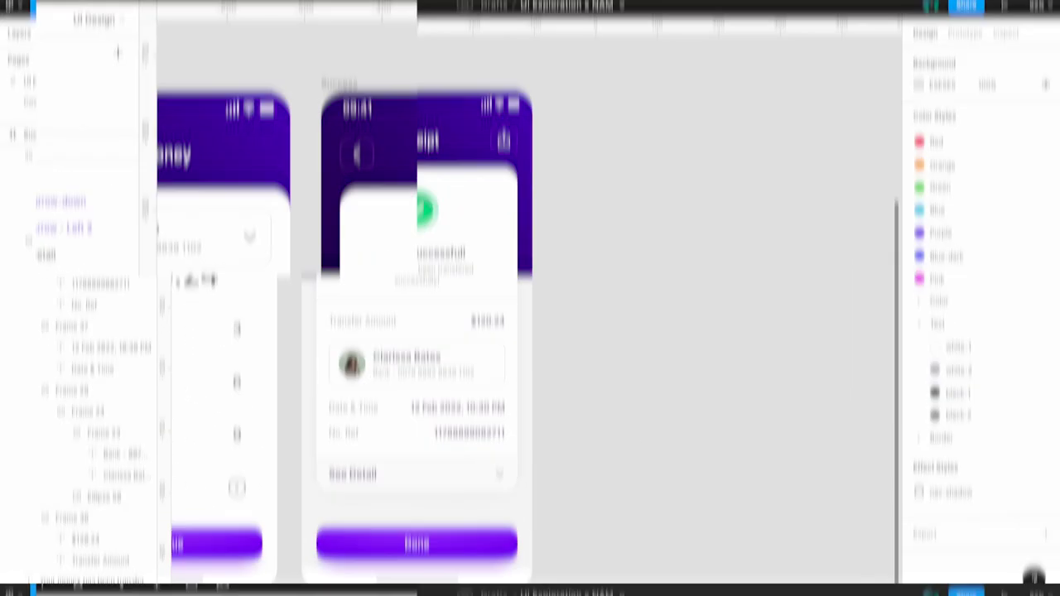